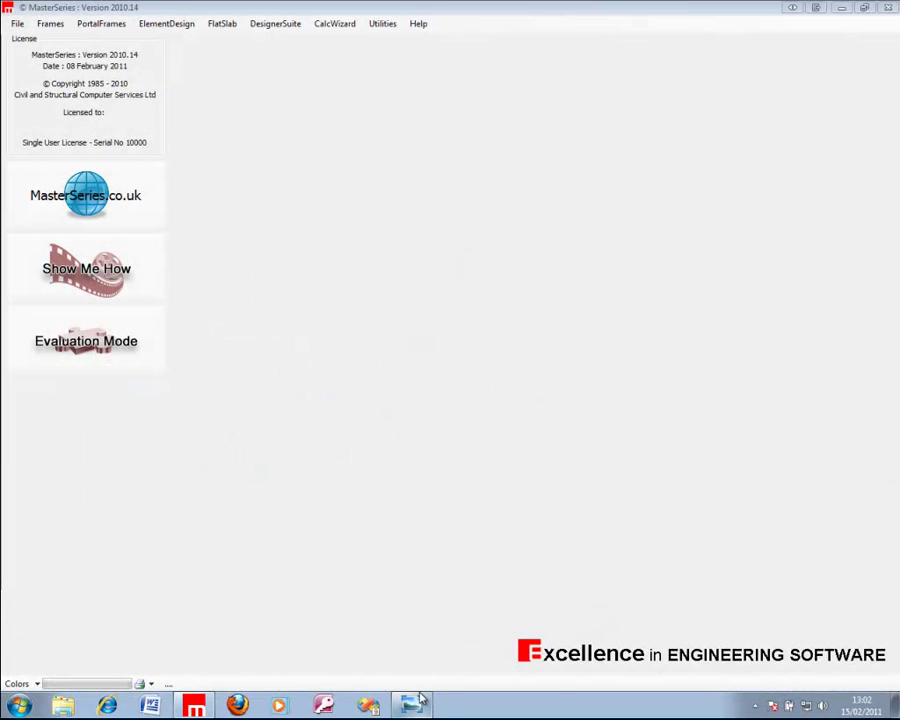
Bring up the MasterFrame.png system diagram from its Windows Photo Viewer taskbar preview
{"action": "mouse_move", "coordinate": [421, 703]}
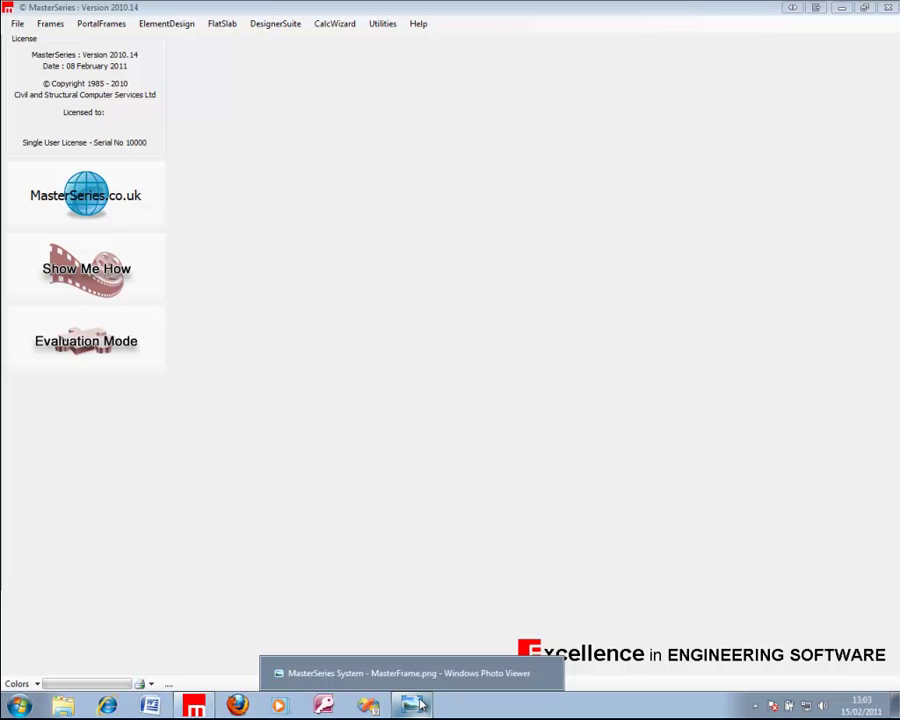
{"action": "left_click", "coordinate": [418, 705]}
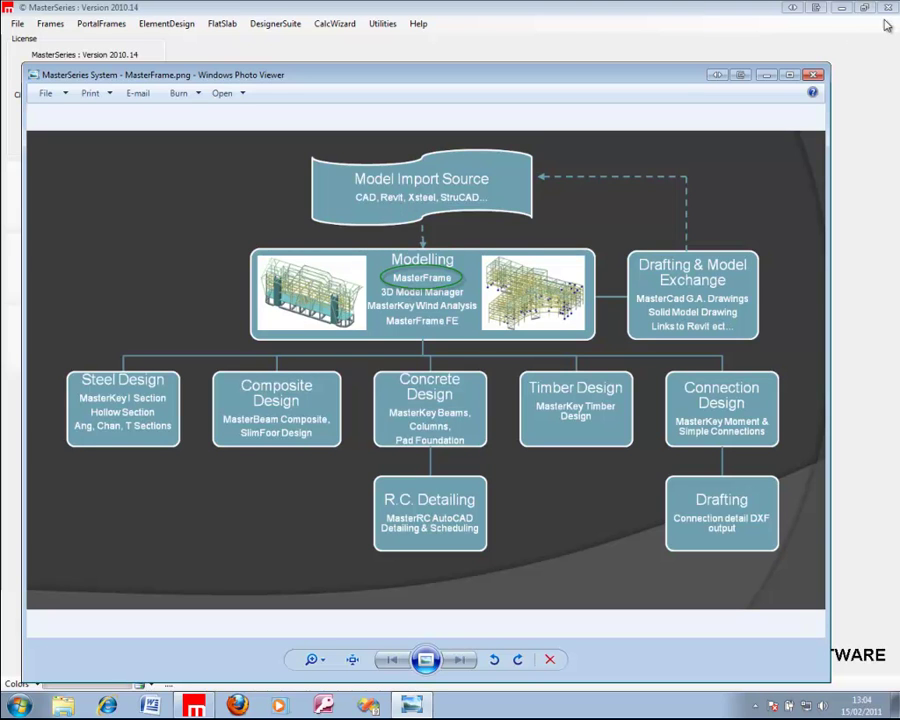
Close Windows Photo Viewer to return to the MasterSeries start window
{"action": "left_click", "coordinate": [814, 77]}
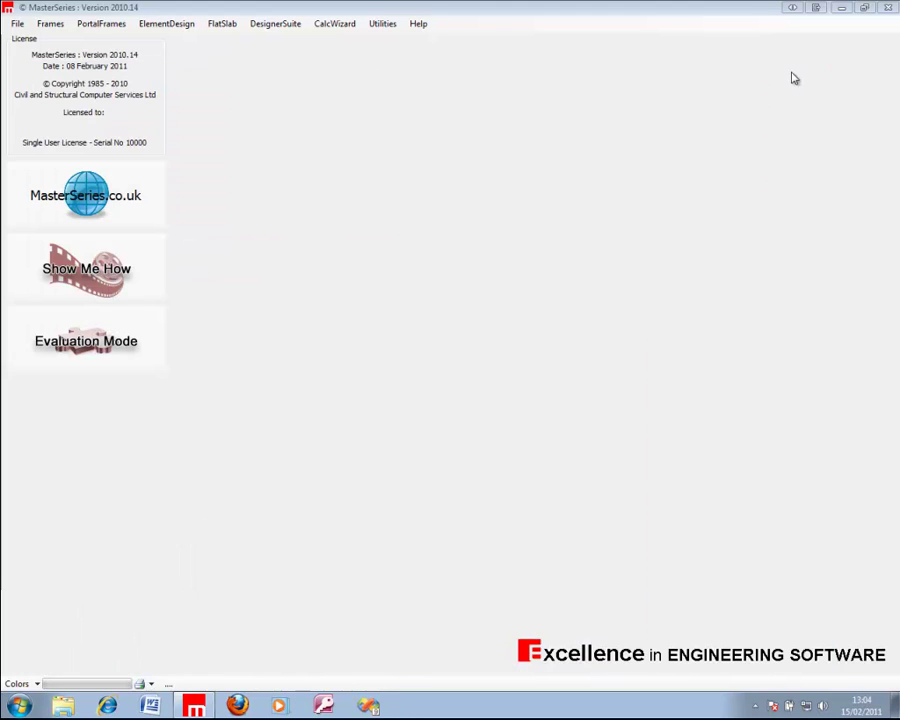
Launch MasterFrame, open the Typical MF frames folder and preview 1142-3D through 252TW3
{"action": "left_click", "coordinate": [60, 30]}
{"action": "left_click", "coordinate": [60, 43]}
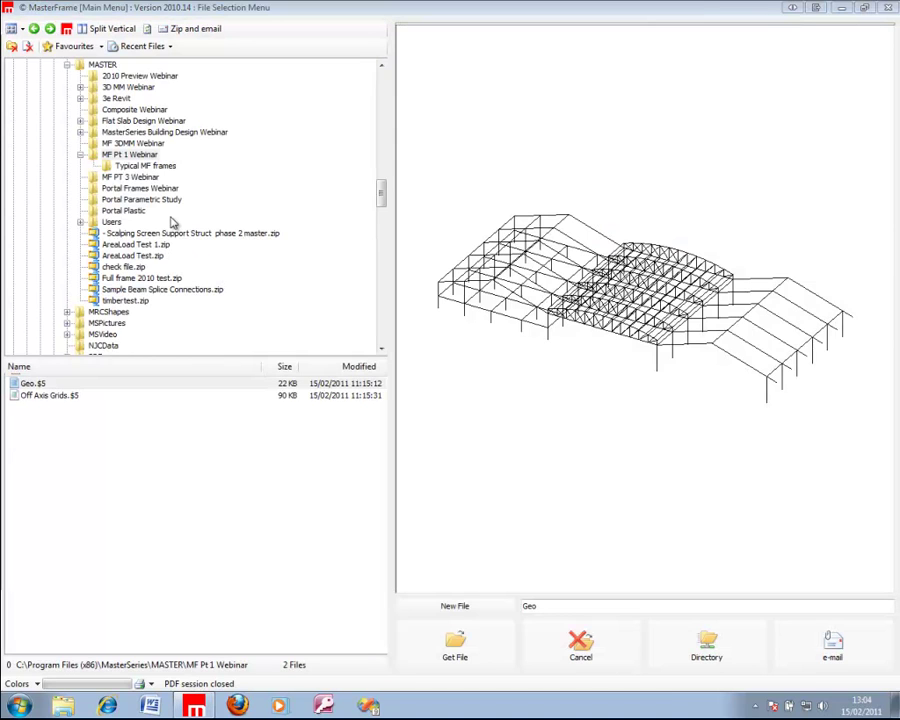
{"action": "left_click", "coordinate": [140, 165]}
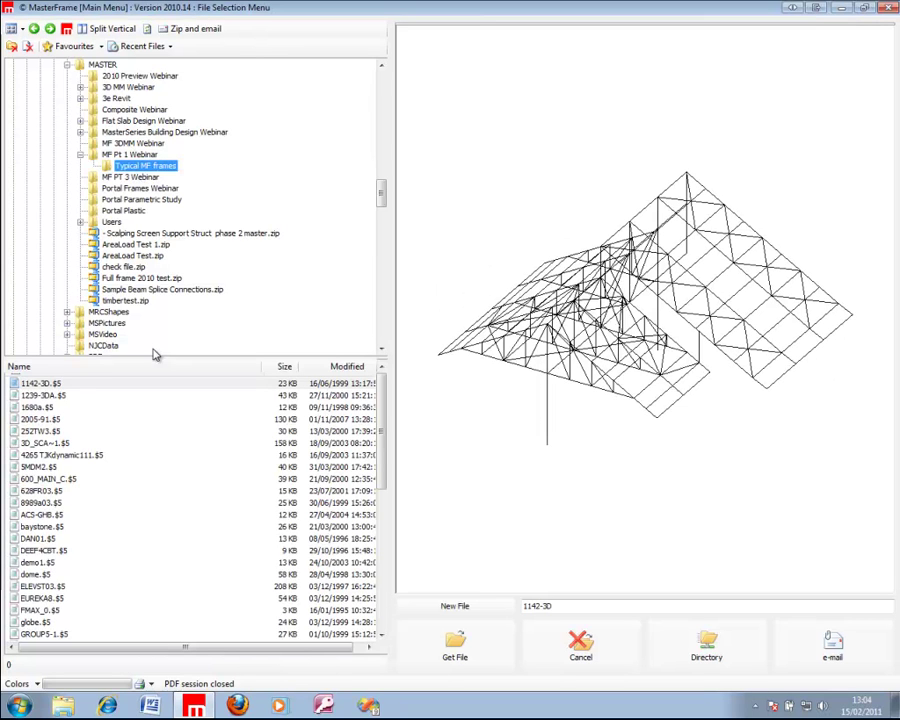
{"action": "left_click", "coordinate": [60, 396]}
{"action": "left_click", "coordinate": [58, 385]}
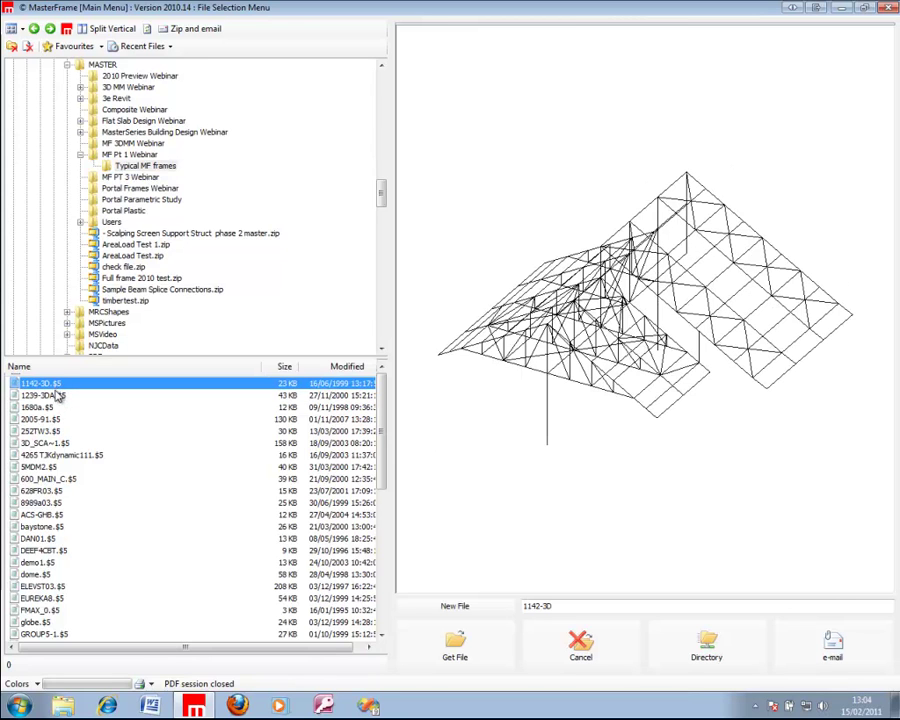
{"action": "left_click", "coordinate": [60, 395]}
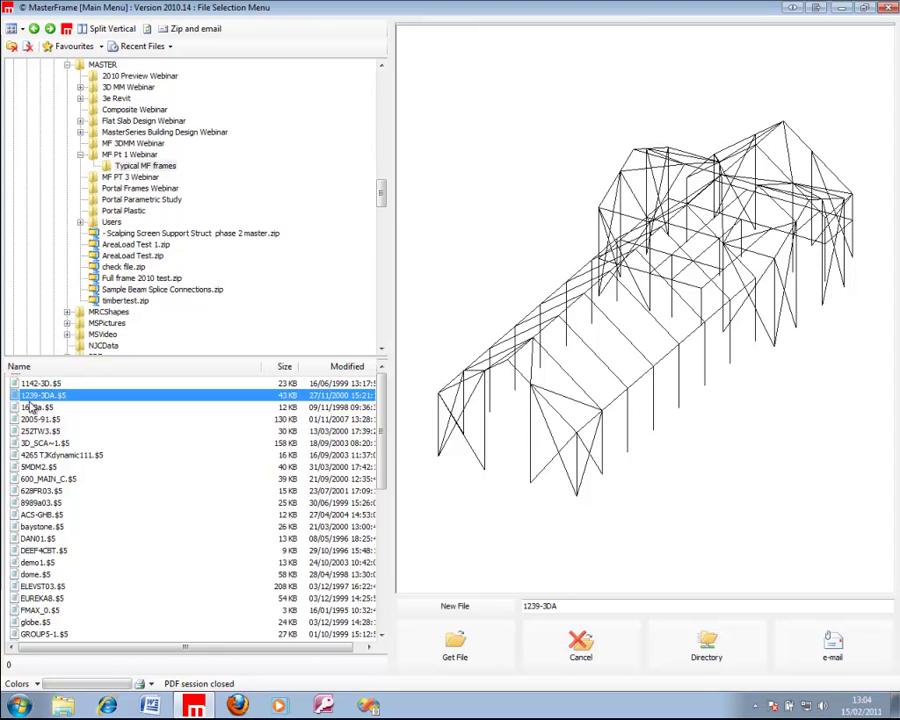
{"action": "left_click", "coordinate": [38, 407]}
{"action": "left_click", "coordinate": [44, 422]}
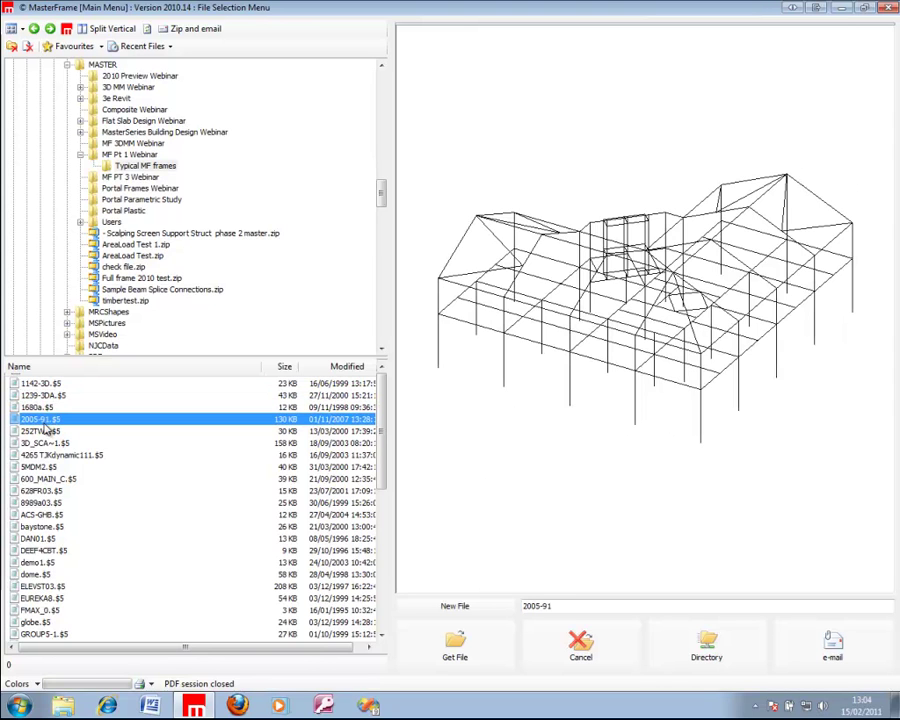
{"action": "left_click", "coordinate": [44, 430]}
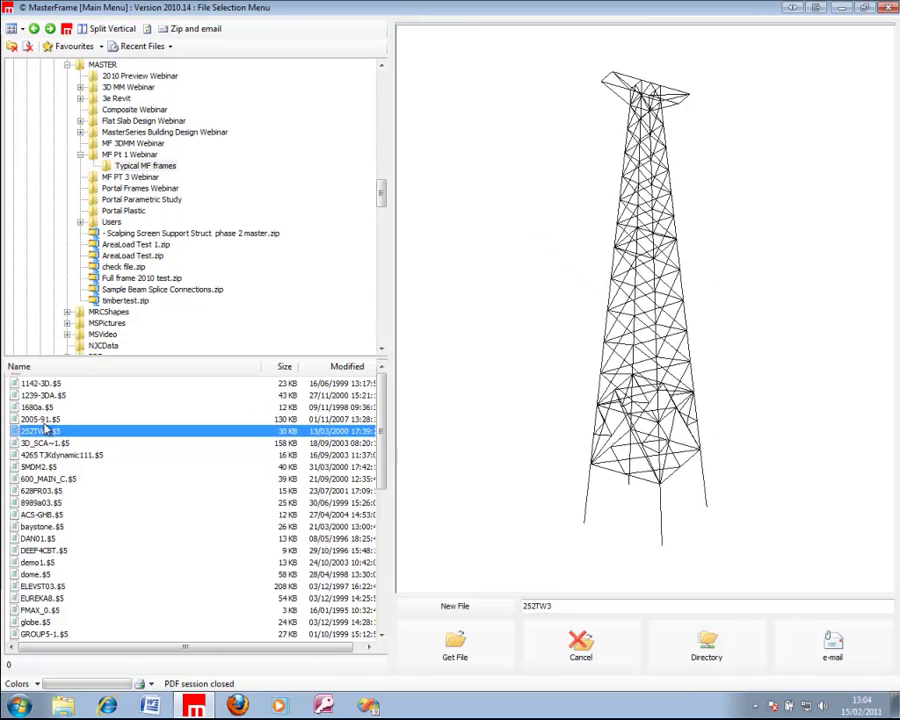
Step through the remaining examples, from 3D_SCA~1 down to Peck 97-12-08
{"action": "key", "text": "Down"}
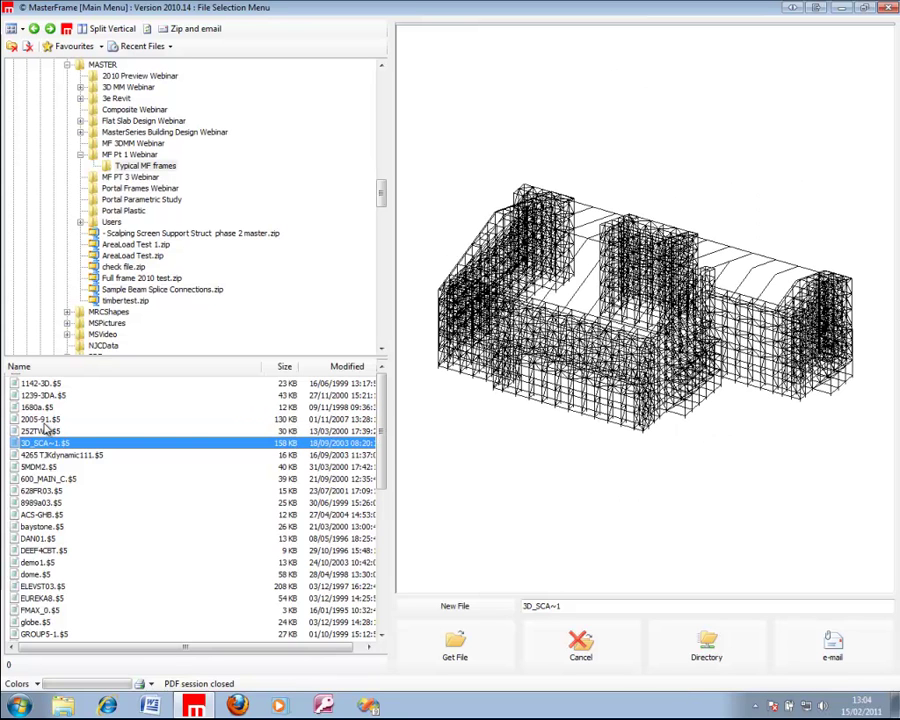
{"action": "key", "text": "Down"}
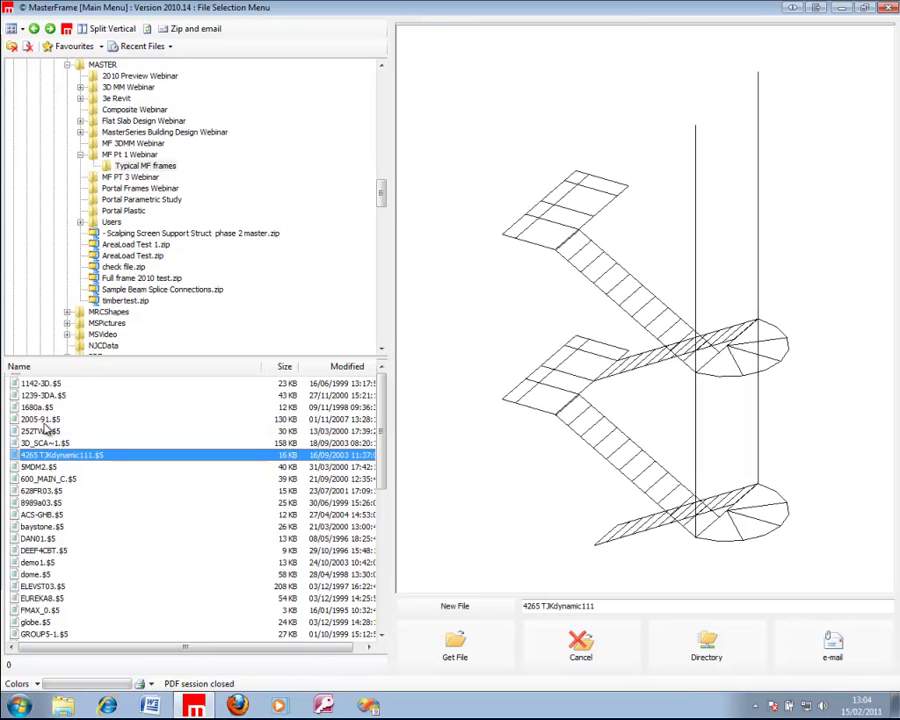
{"action": "key", "text": "Down"}
{"action": "key", "text": "Down"}
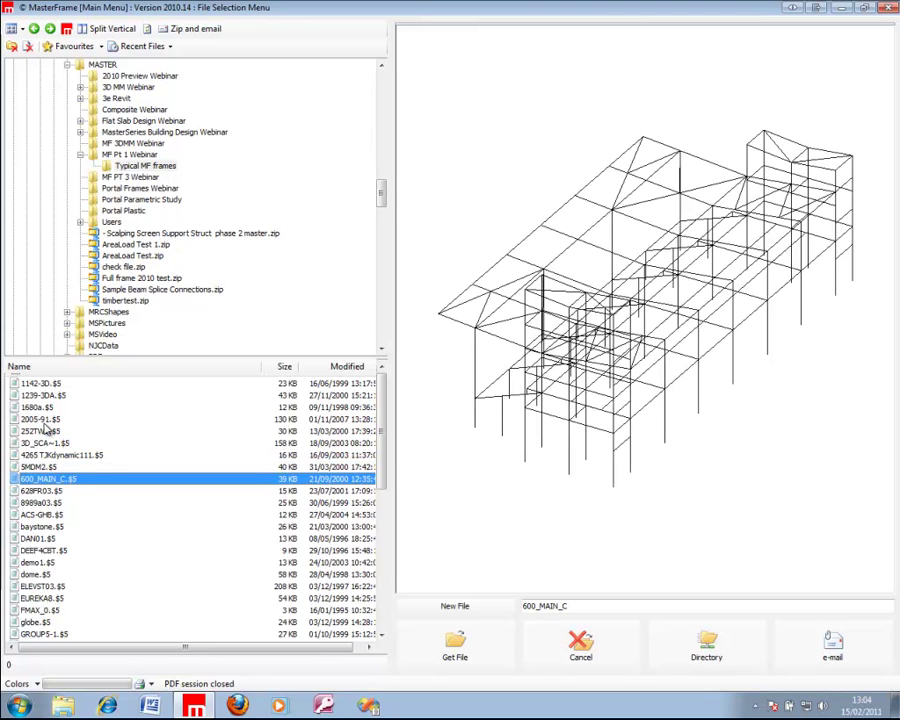
{"action": "key", "text": "Down"}
{"action": "key", "text": "Down"}
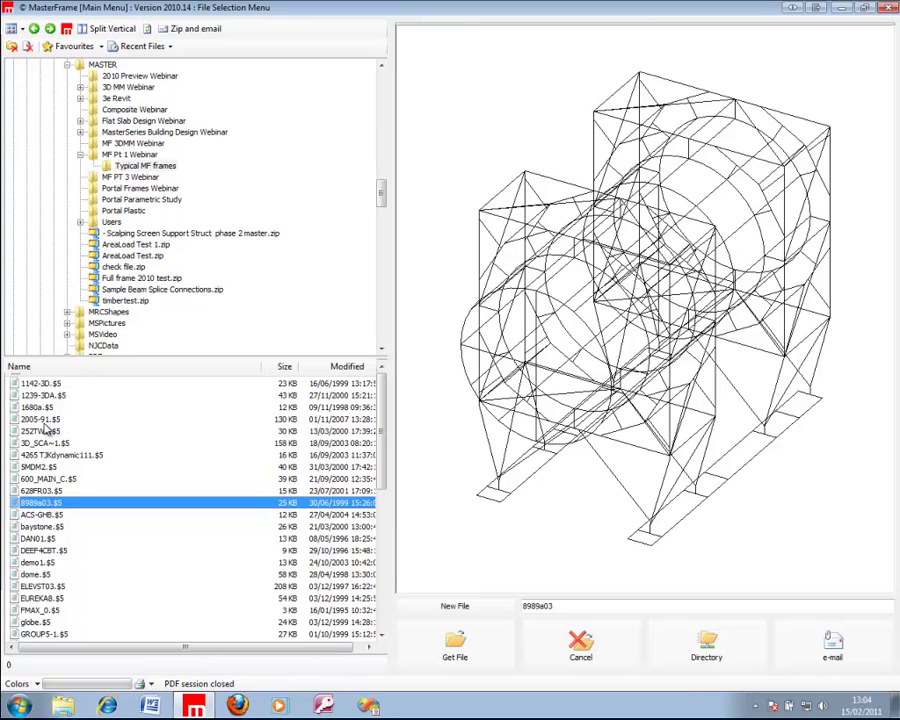
{"action": "key", "text": "Down"}
{"action": "key", "text": "Down"}
{"action": "key", "text": "Down"}
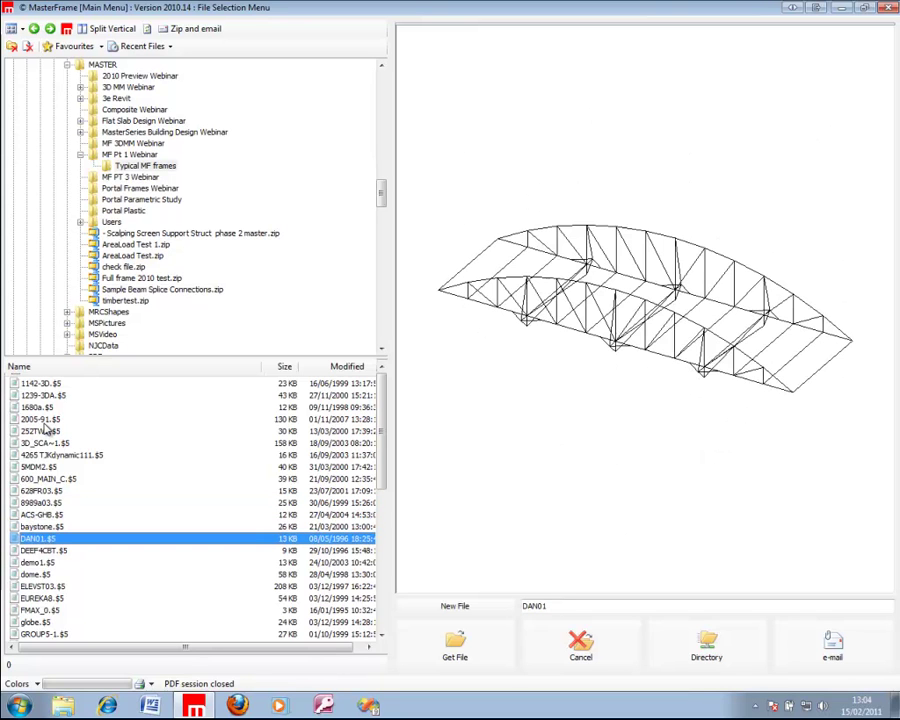
{"action": "key", "text": "Down"}
{"action": "key", "text": "Down"}
{"action": "key", "text": "Down"}
{"action": "key", "text": "Down"}
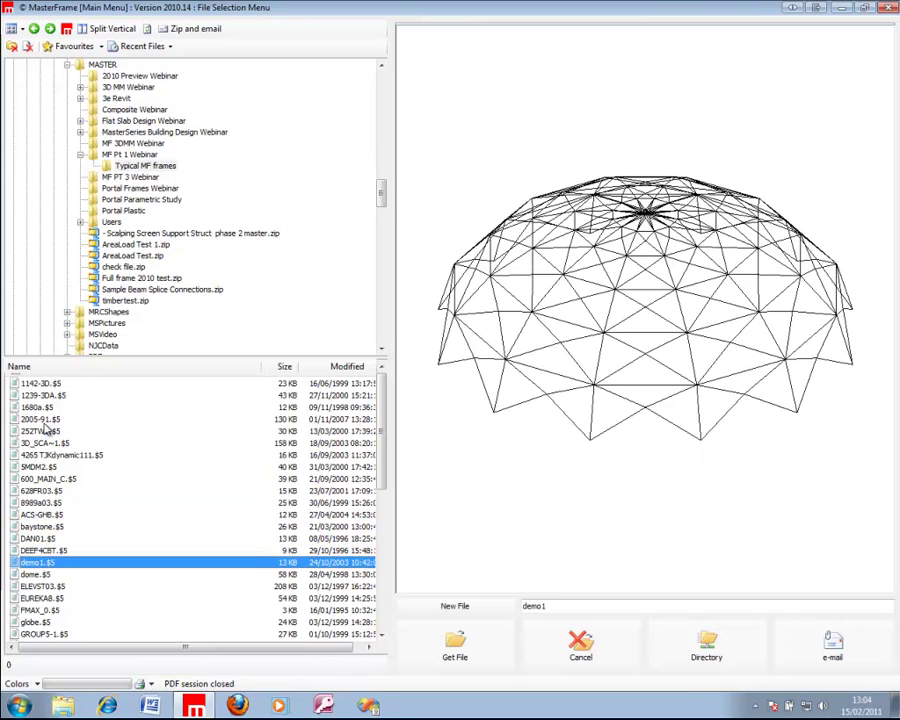
{"action": "key", "text": "Down"}
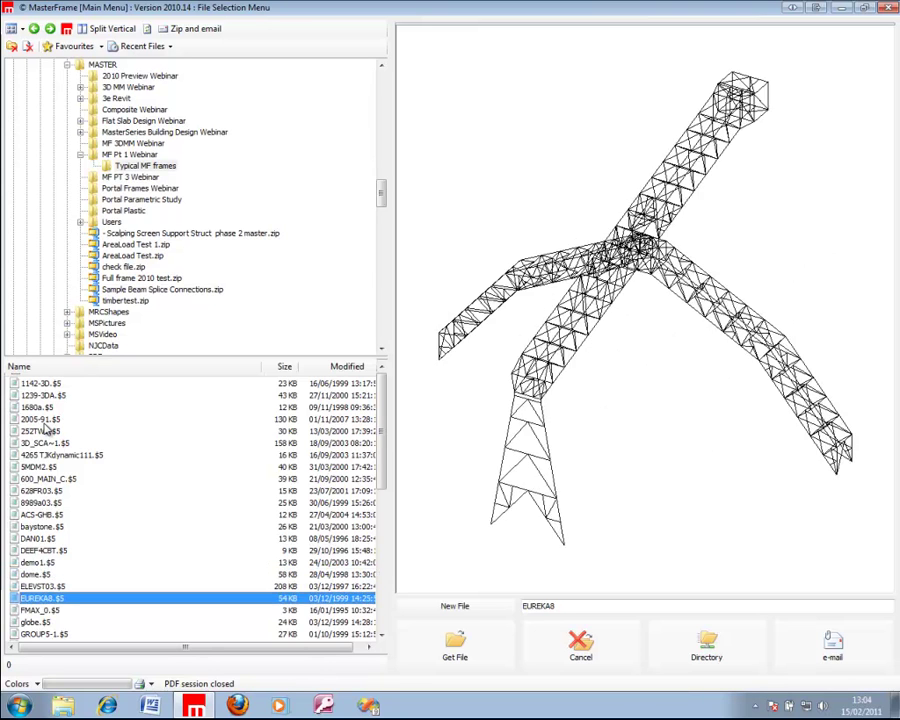
{"action": "key", "text": "Down"}
{"action": "key", "text": "Down"}
{"action": "key", "text": "Down"}
{"action": "key", "text": "Down"}
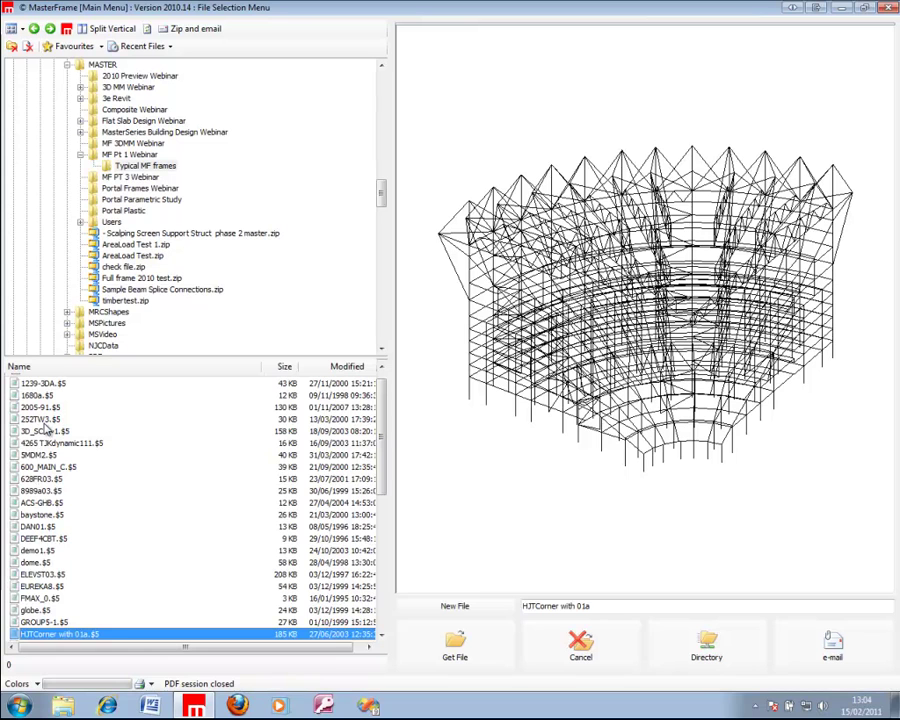
{"action": "key", "text": "Down"}
{"action": "key", "text": "Down"}
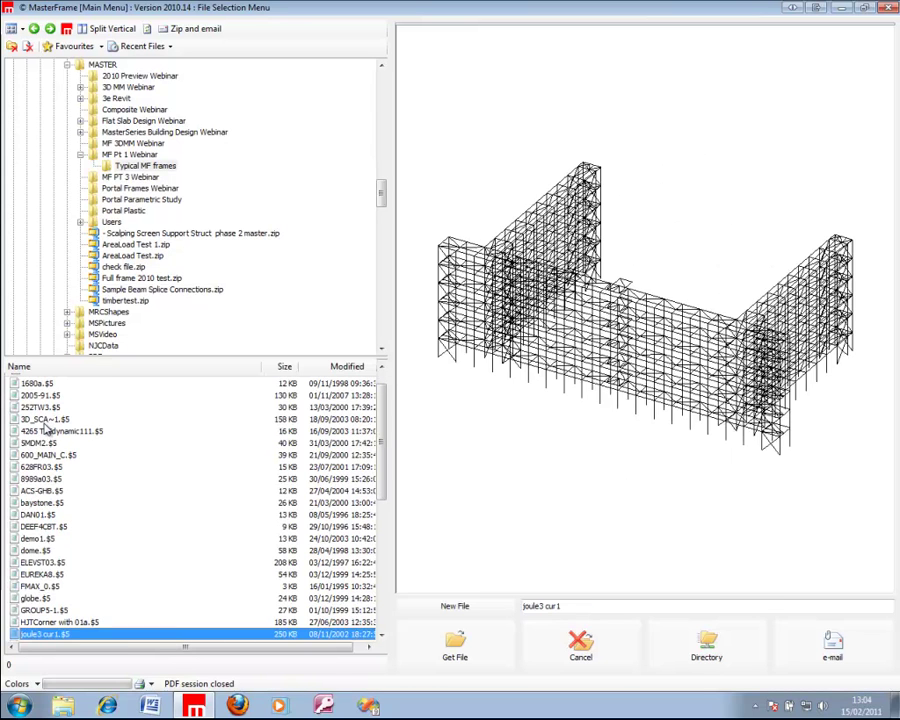
{"action": "key", "text": "Down"}
{"action": "key", "text": "Down"}
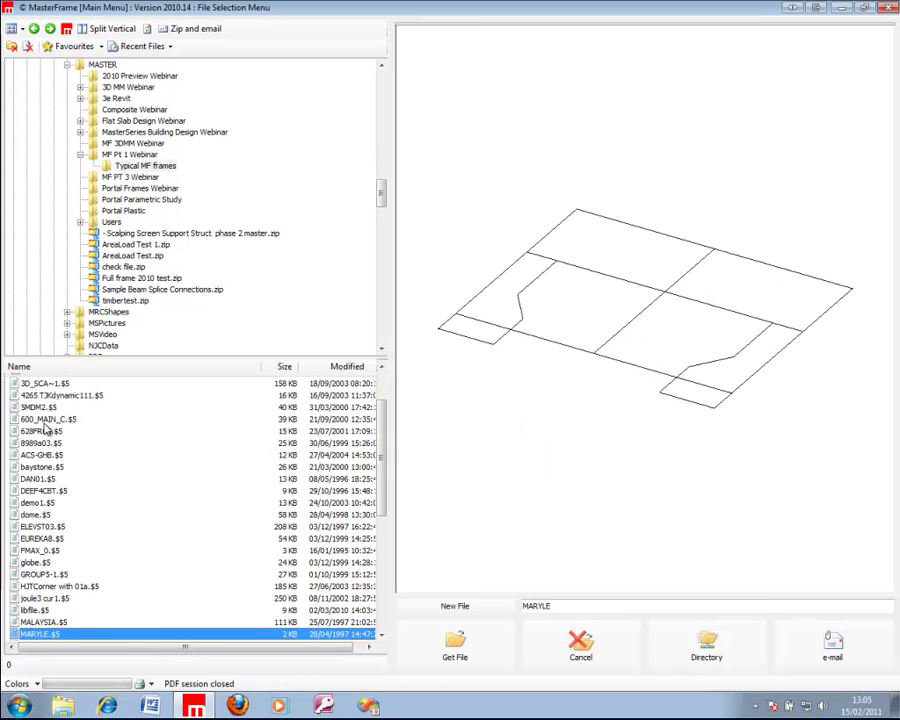
{"action": "key", "text": "Down"}
{"action": "key", "text": "Down"}
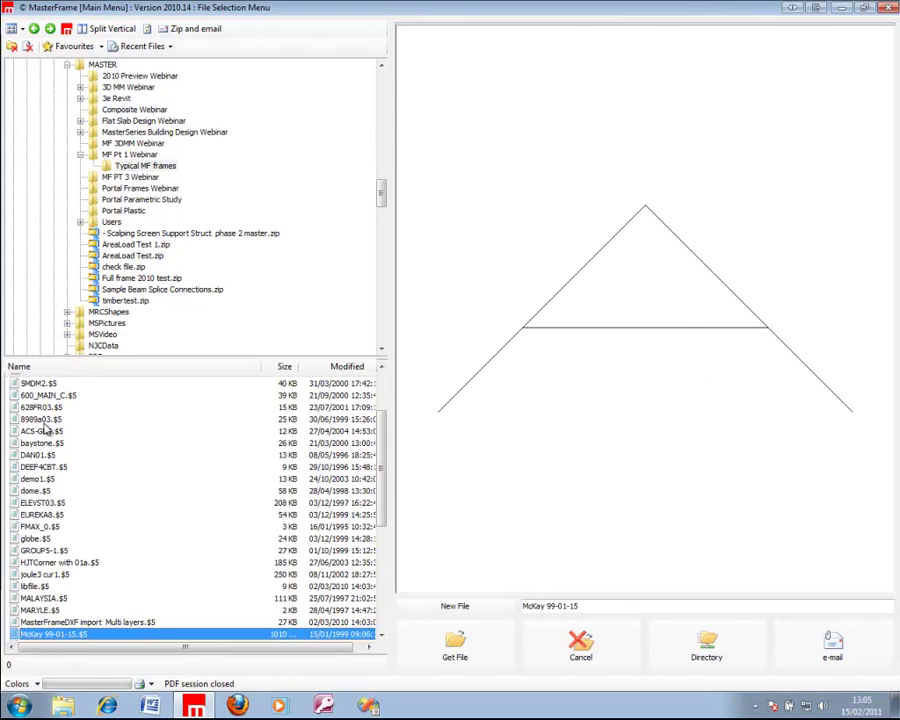
{"action": "key", "text": "Down"}
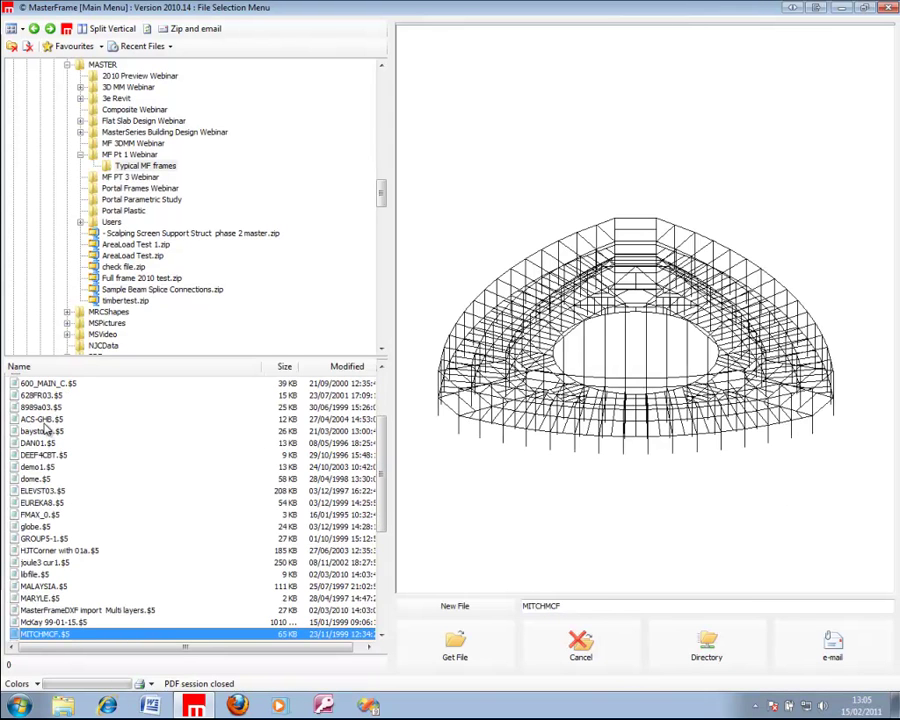
{"action": "key", "text": "Down"}
{"action": "key", "text": "Down"}
{"action": "key", "text": "Down"}
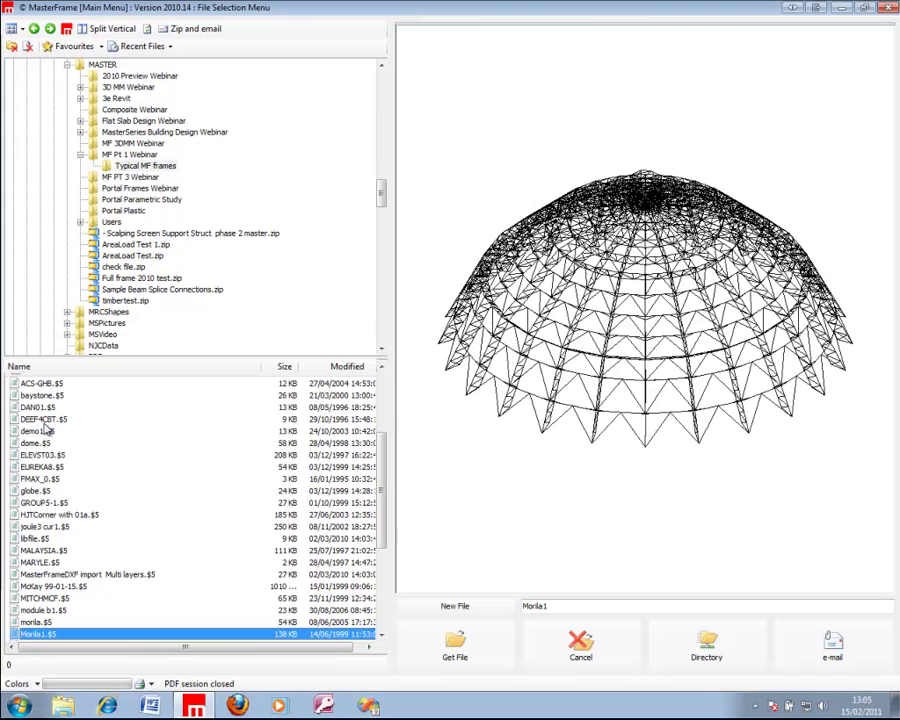
{"action": "key", "text": "Down"}
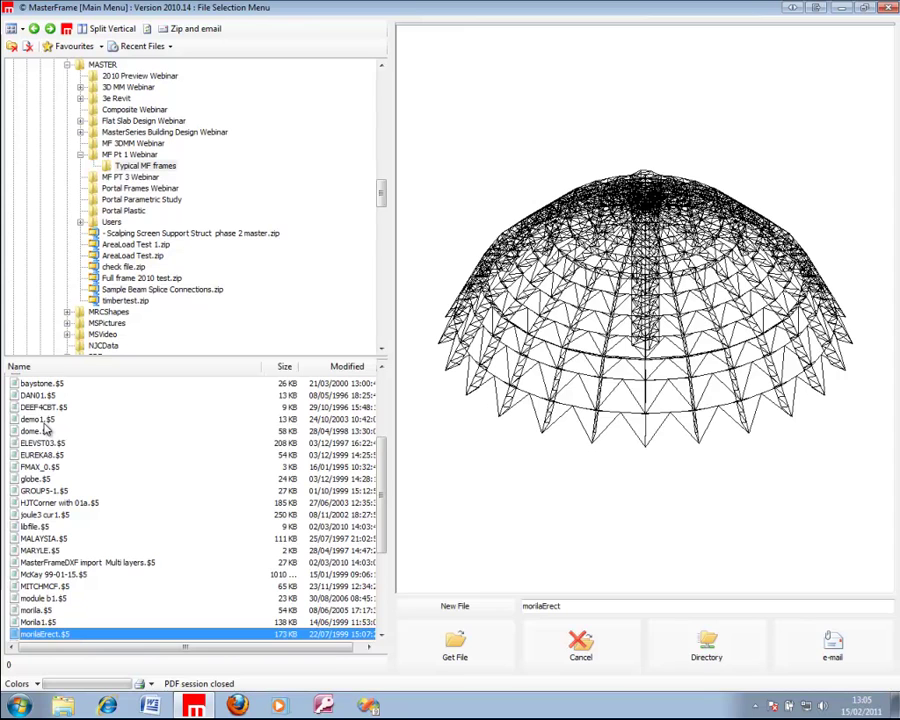
{"action": "key", "text": "Down"}
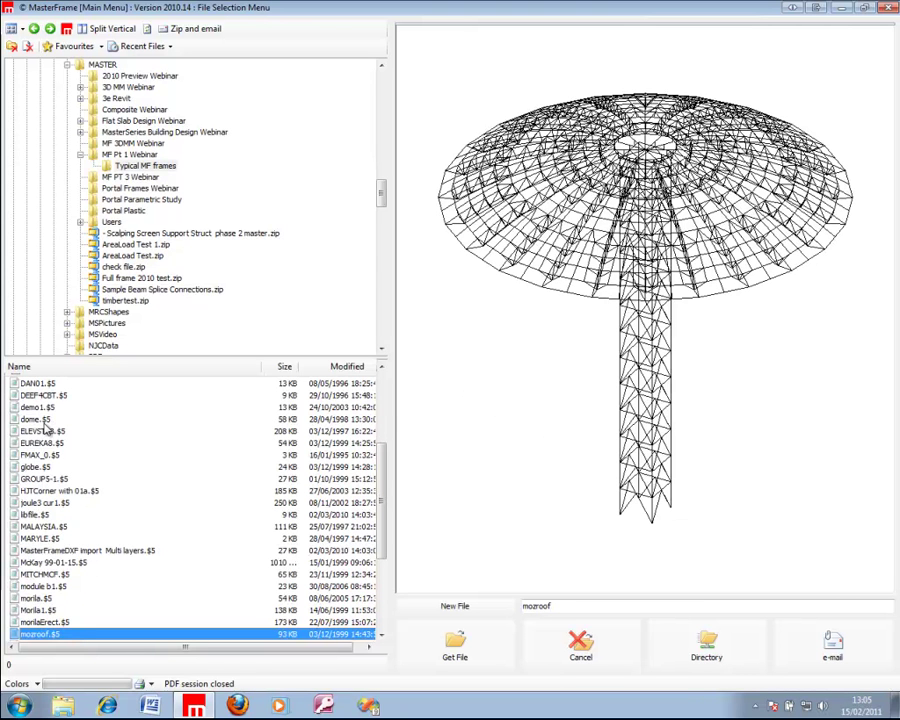
{"action": "key", "text": "Down"}
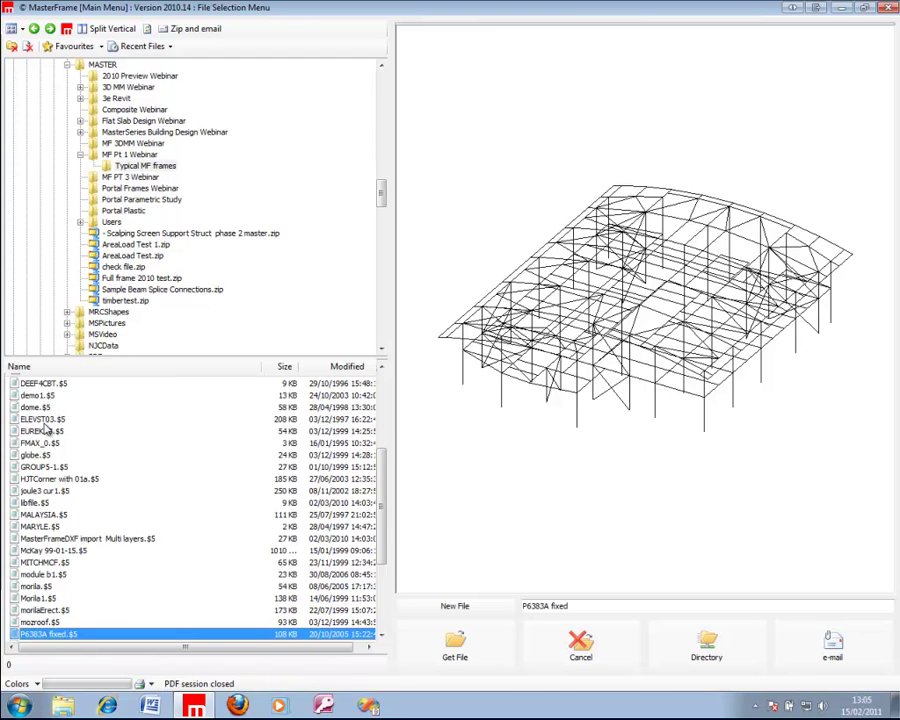
{"action": "key", "text": "Down"}
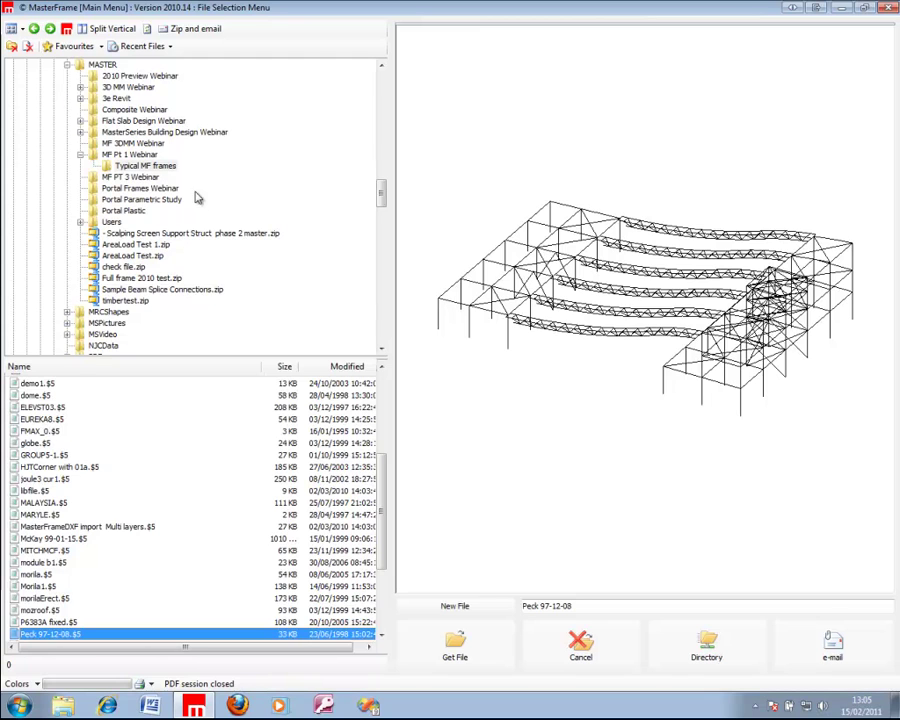
Open the MF Pt 1 Webinar folder and preview the Off Axis Grids and Geo models
{"action": "left_click", "coordinate": [133, 143]}
{"action": "double_click", "coordinate": [131, 155]}
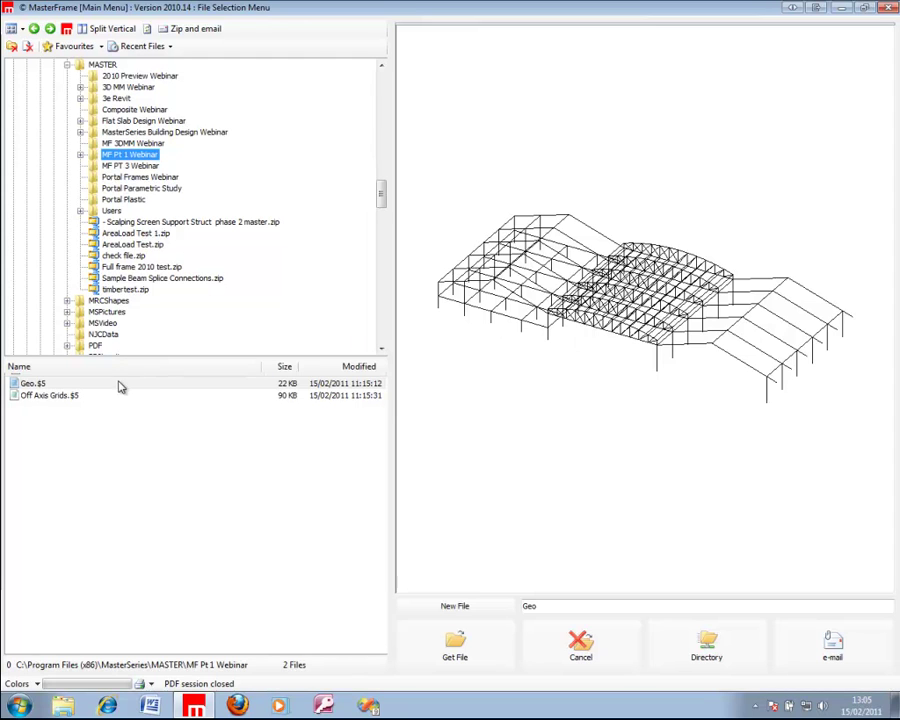
{"action": "left_click", "coordinate": [88, 396]}
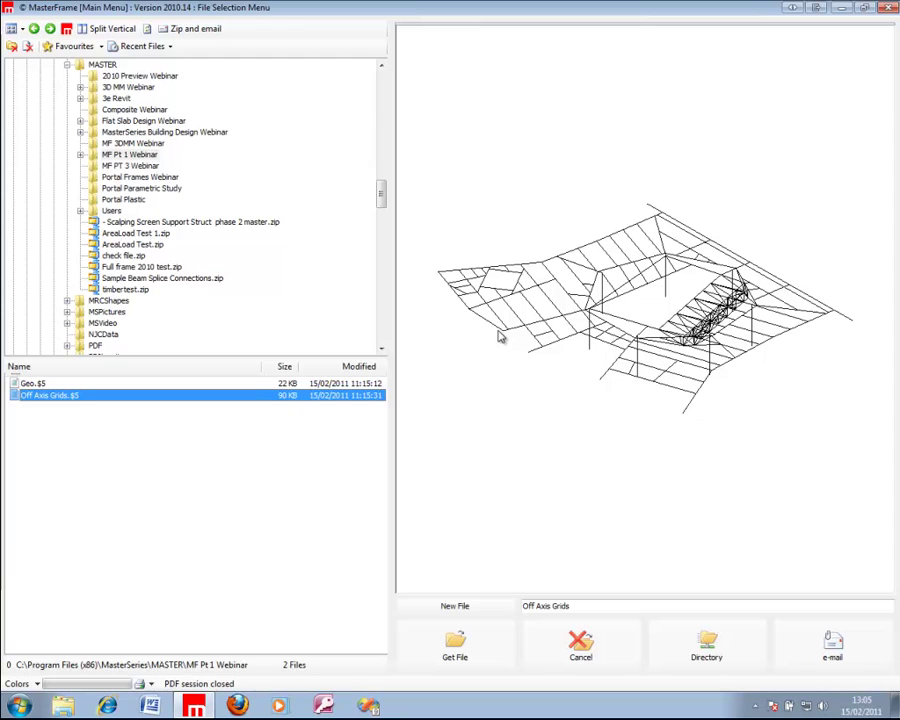
{"action": "left_click", "coordinate": [184, 385]}
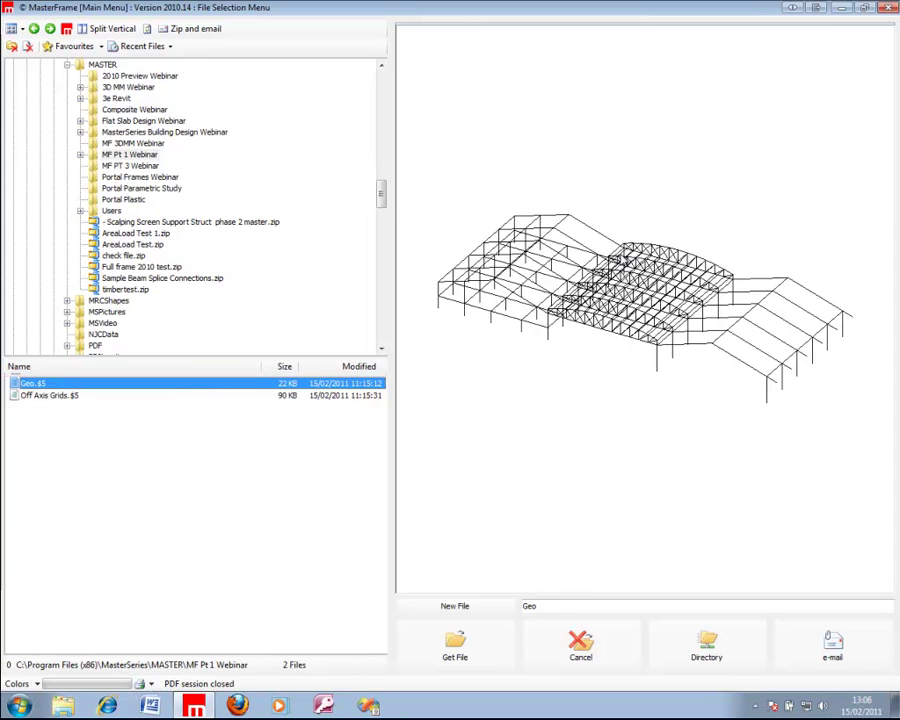
Create a new model file named Geom1 to reach the Frame Generation Menu
{"action": "left_click", "coordinate": [453, 607]}
{"action": "type", "text": "Geo"}
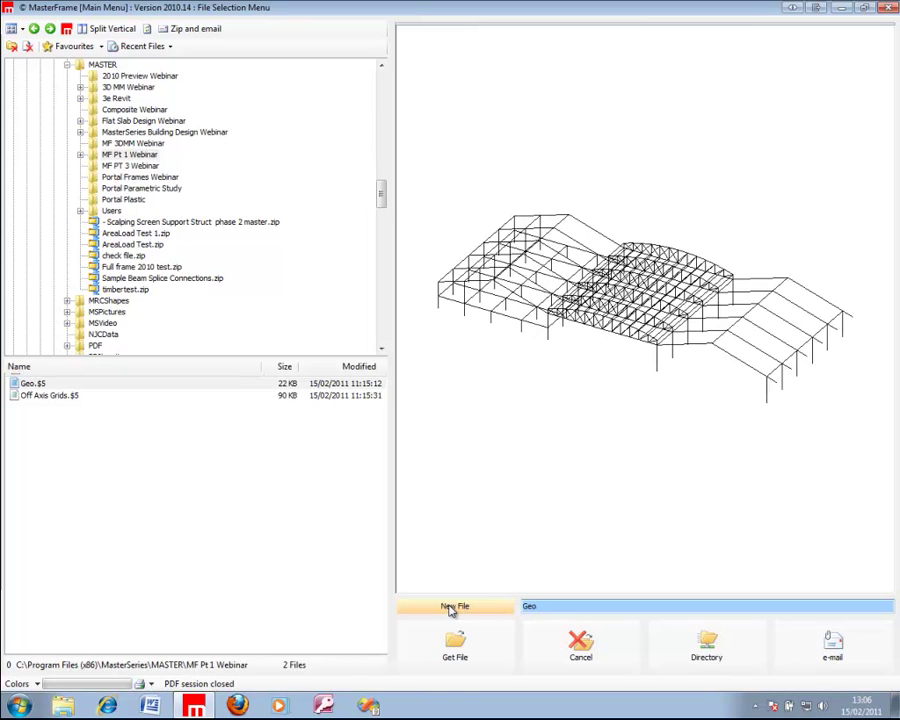
{"action": "type", "text": "m1"}
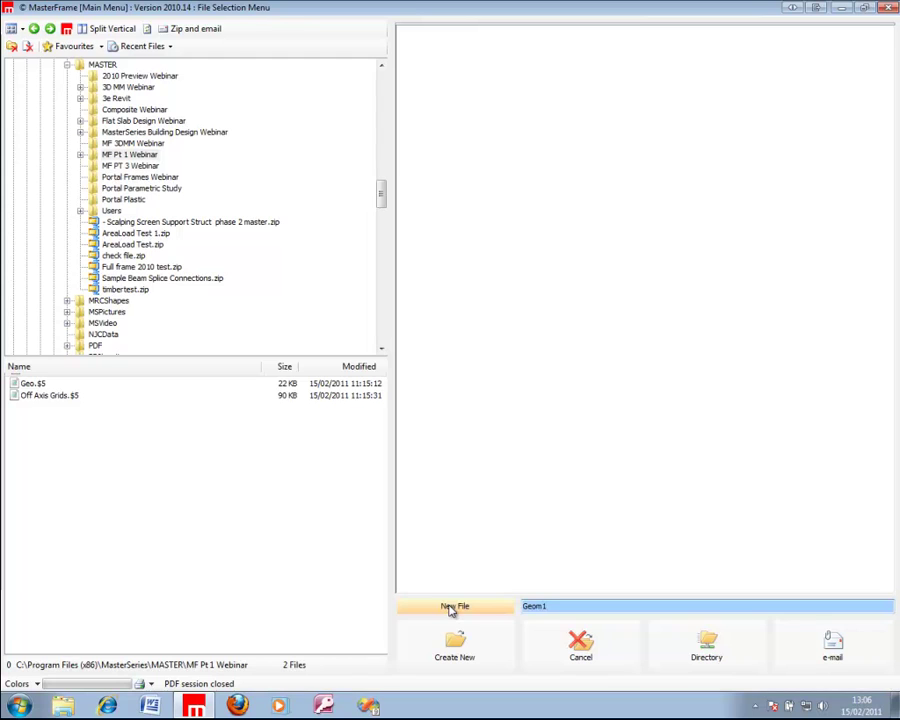
{"action": "left_click", "coordinate": [474, 641]}
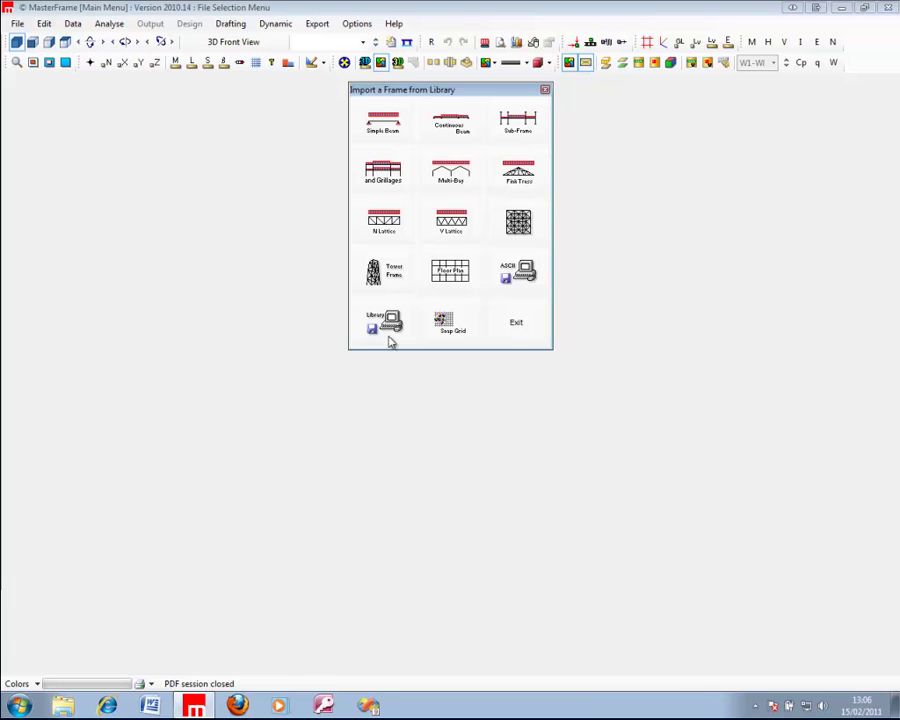
Start a Multi-Storey frame in front view with 3 spans, 1 storey and 25 m default span
{"action": "left_click", "coordinate": [383, 185]}
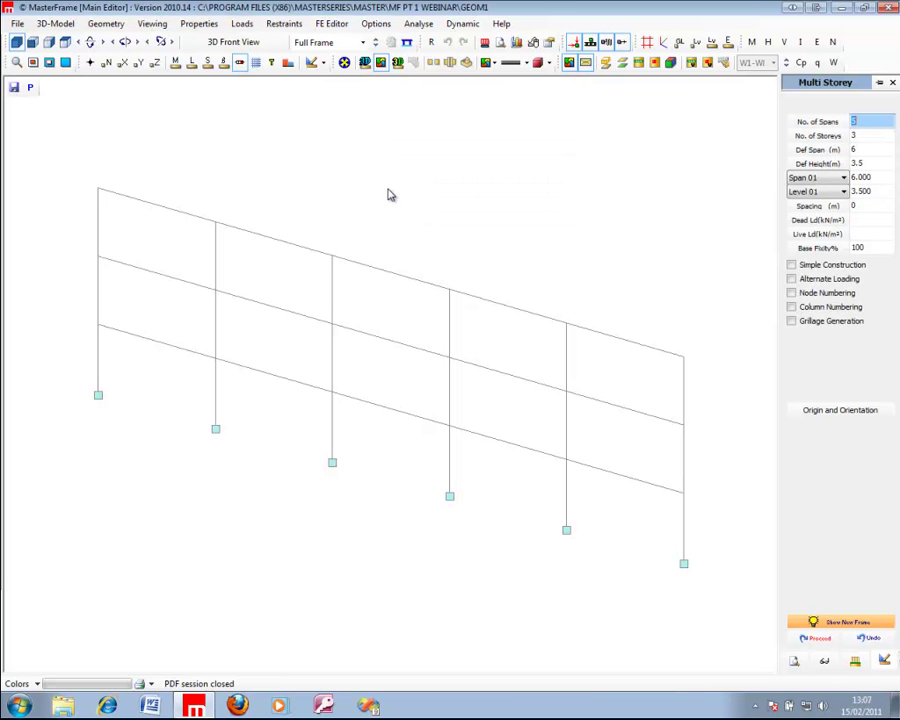
{"action": "left_click", "coordinate": [31, 43]}
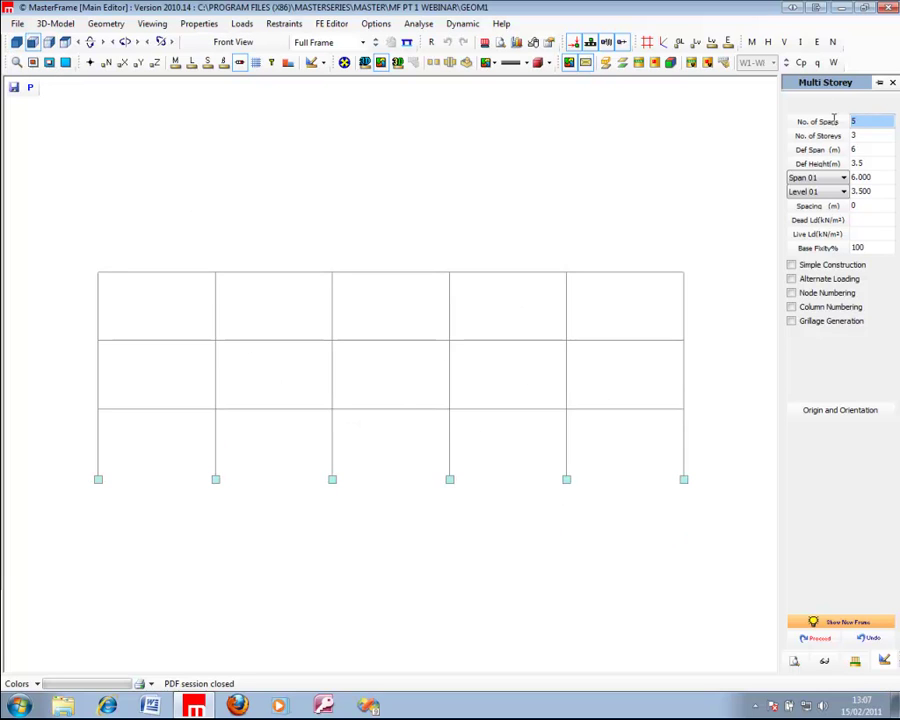
{"action": "key", "text": "BackSpace"}
{"action": "type", "text": "3"}
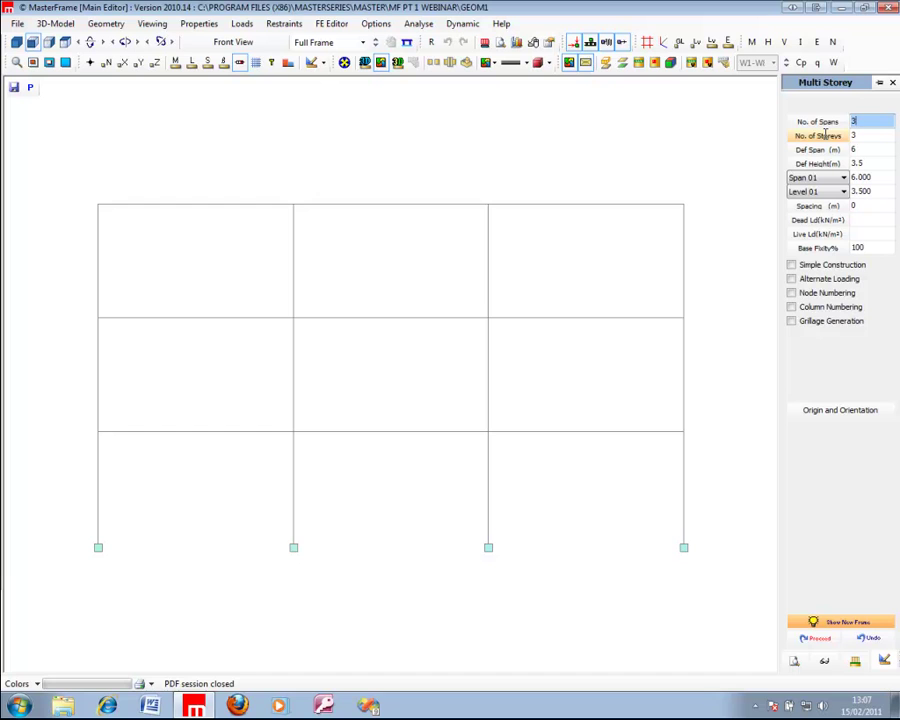
{"action": "key", "text": "Tab"}
{"action": "type", "text": "1"}
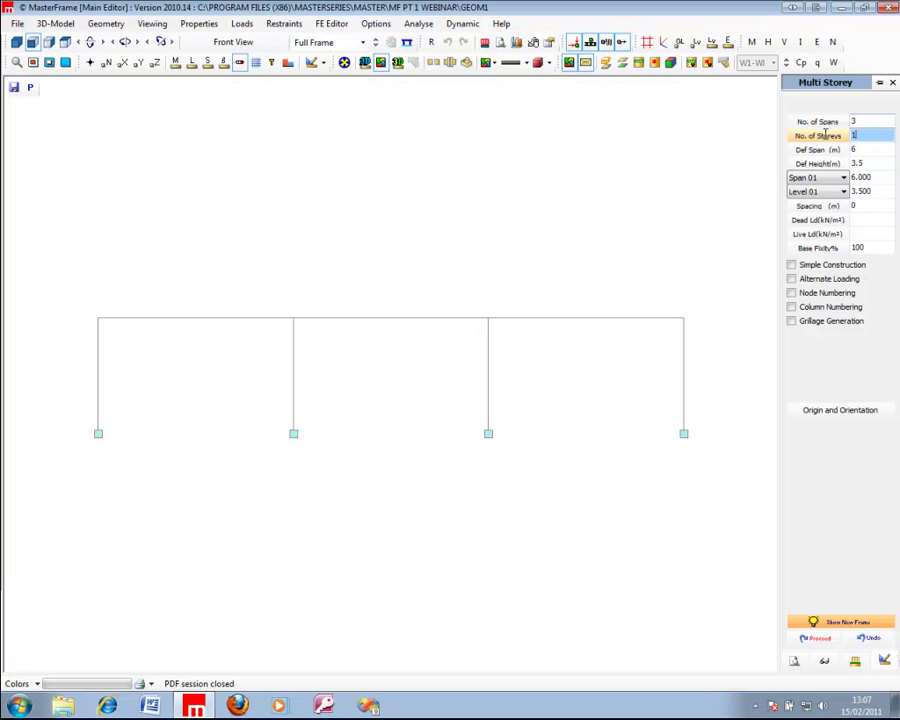
{"action": "key", "text": "Tab"}
{"action": "key", "text": "BackSpace"}
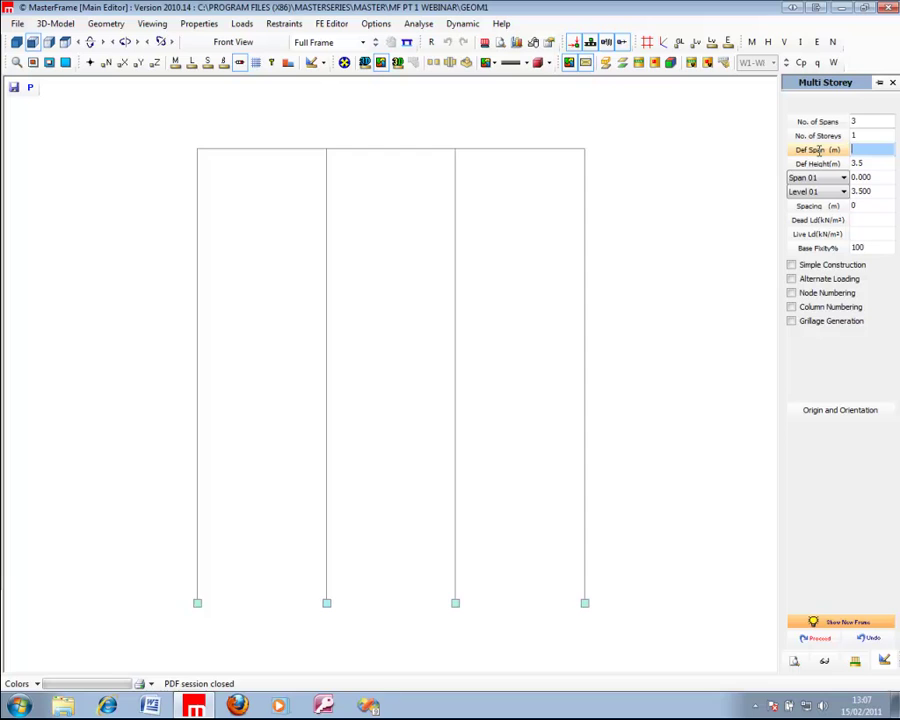
{"action": "type", "text": "25"}
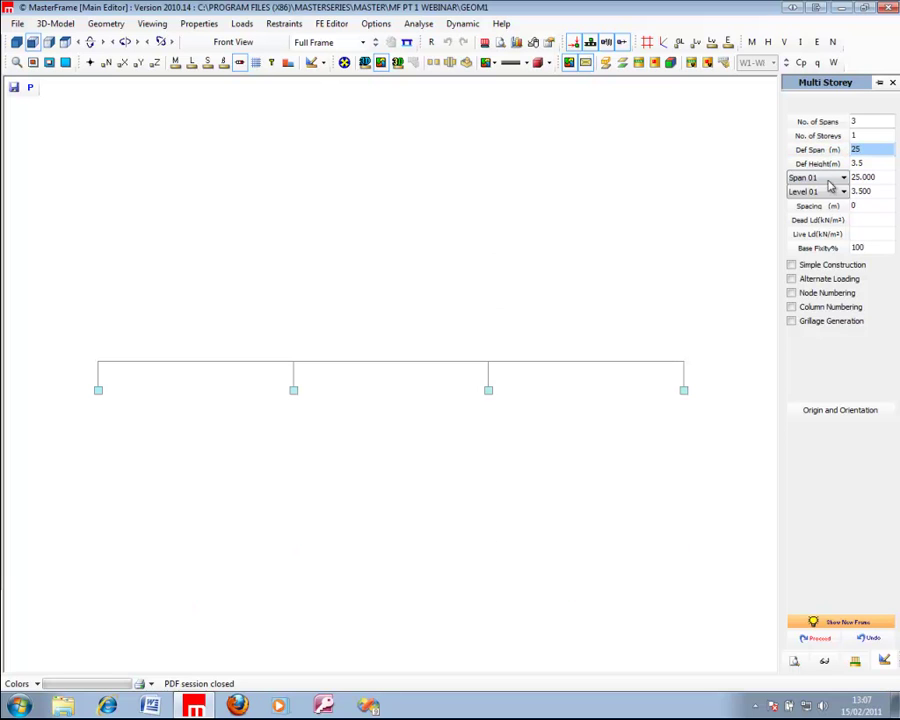
Set Span 02 to 20 m and default height to 7 m, then generate the frame
{"action": "left_click", "coordinate": [843, 179]}
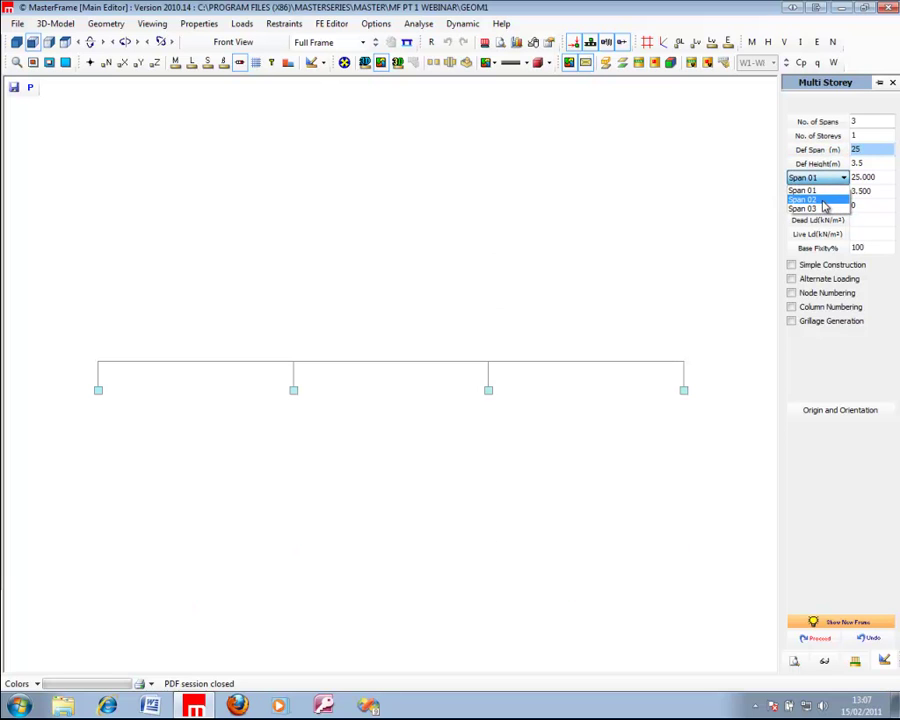
{"action": "left_click", "coordinate": [823, 200]}
{"action": "left_click", "coordinate": [871, 176]}
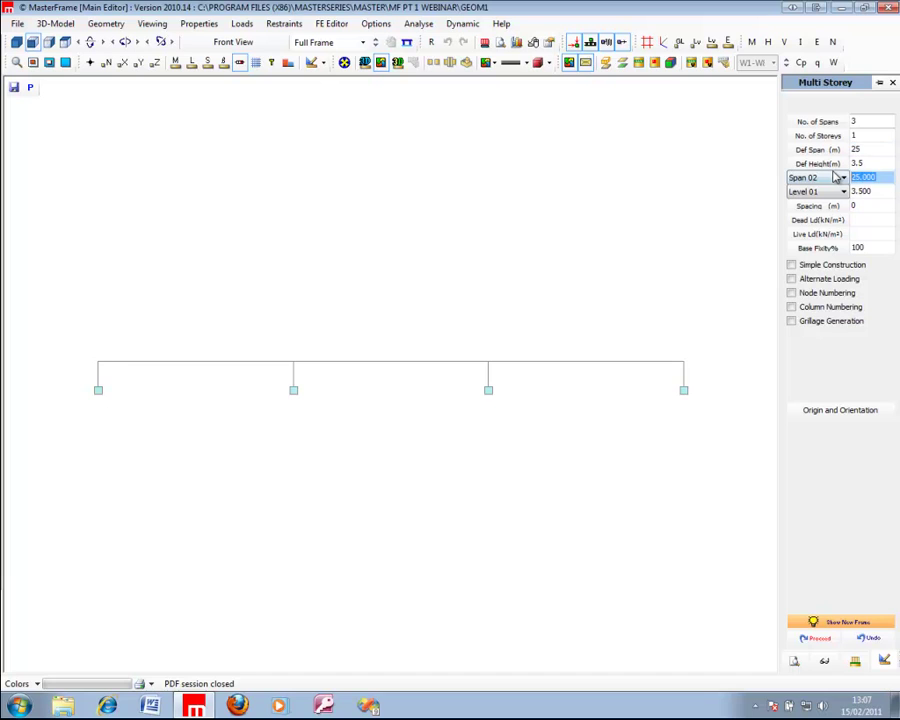
{"action": "type", "text": "20"}
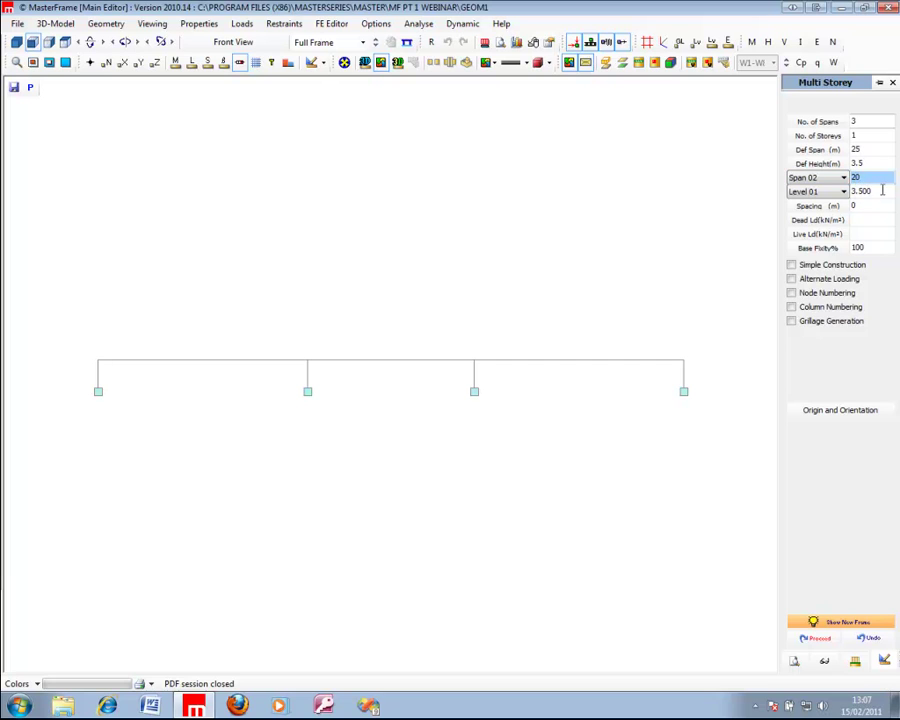
{"action": "left_click", "coordinate": [875, 192]}
{"action": "left_click", "coordinate": [875, 164]}
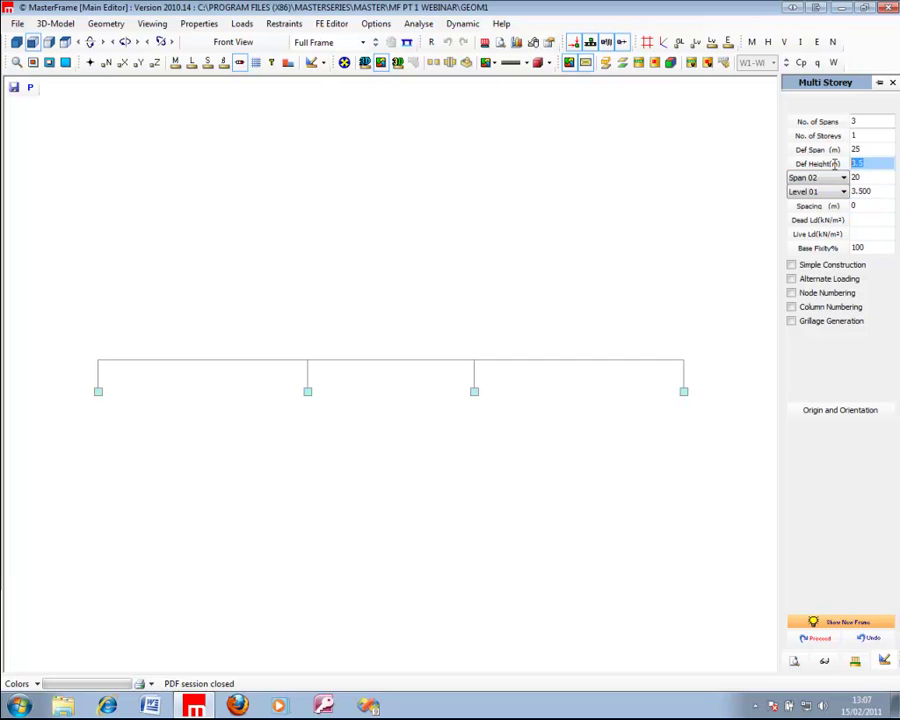
{"action": "type", "text": "7"}
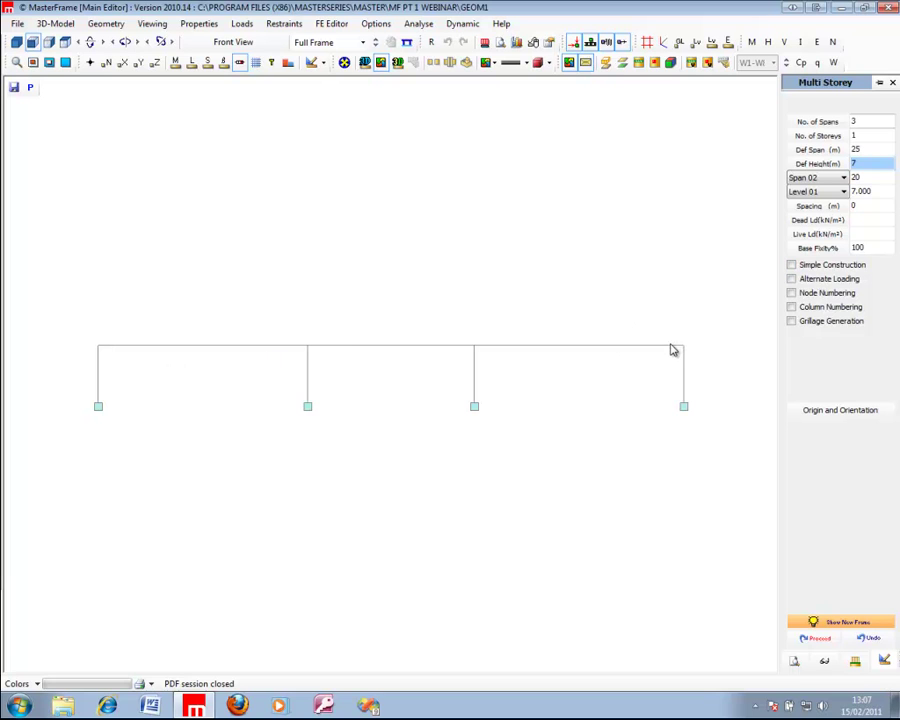
{"action": "left_click", "coordinate": [792, 265]}
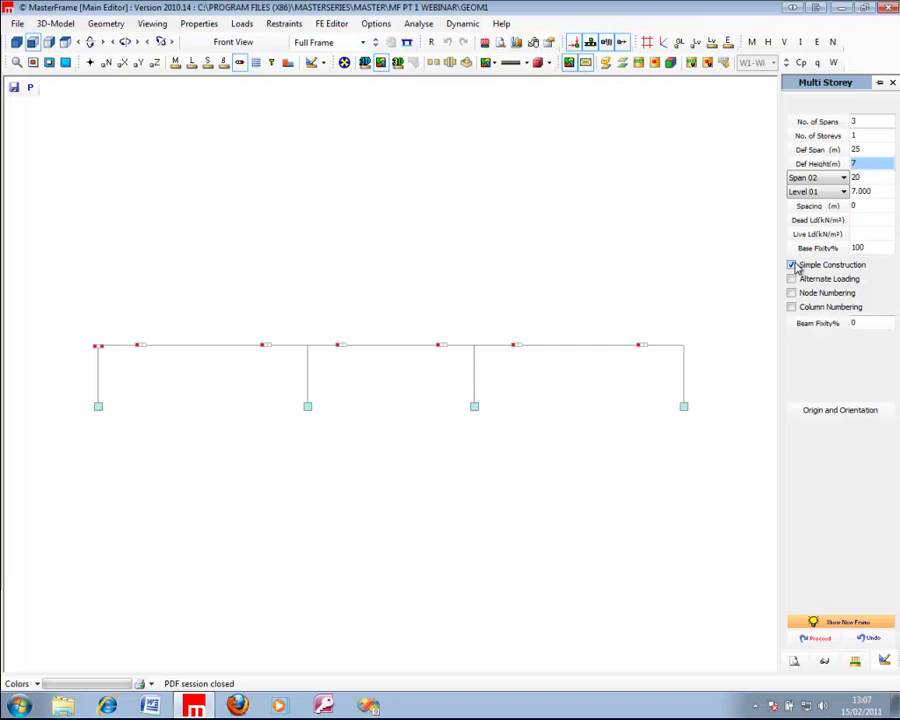
{"action": "left_click", "coordinate": [792, 265]}
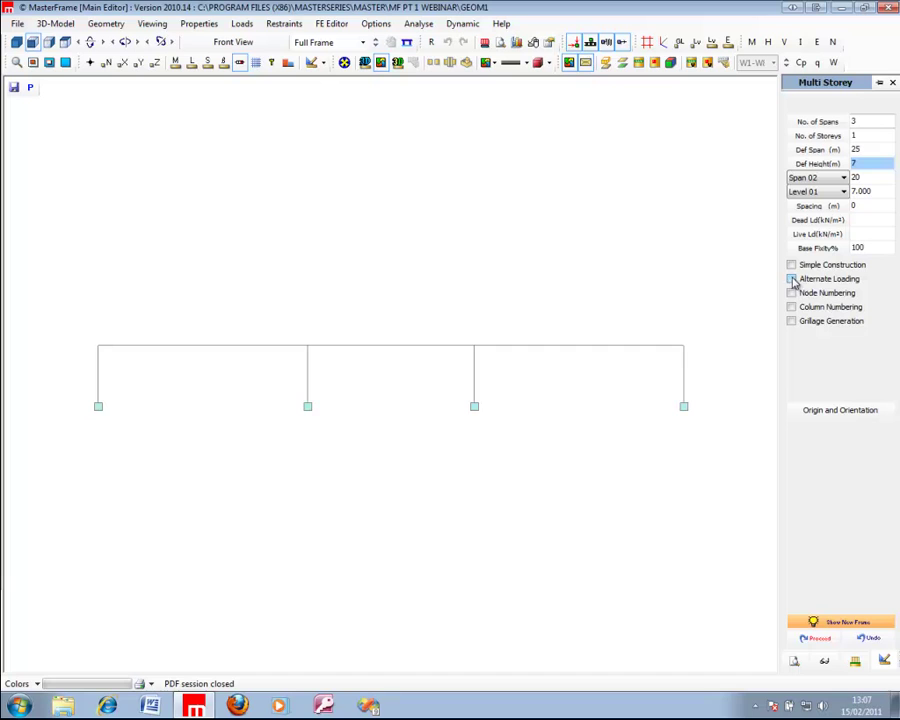
{"action": "left_click", "coordinate": [822, 641]}
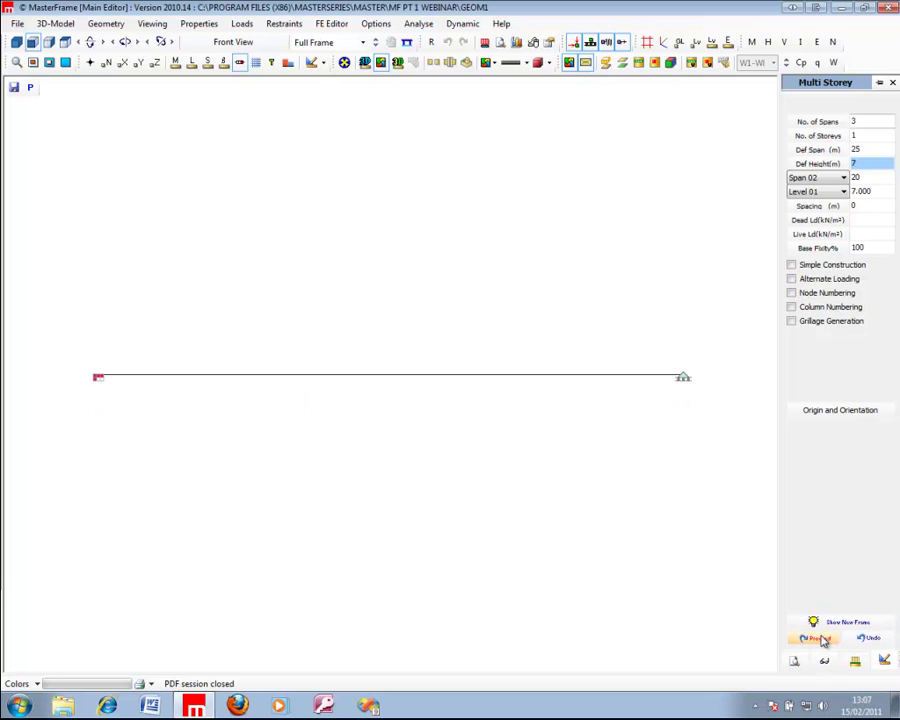
{"action": "left_click", "coordinate": [892, 83]}
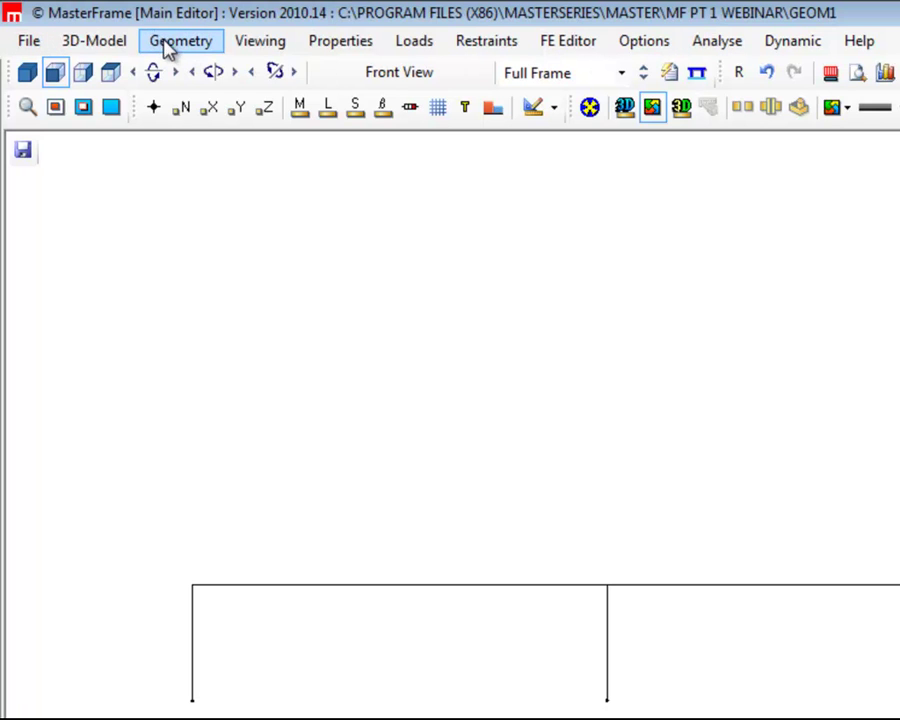
{"action": "left_click", "coordinate": [117, 44]}
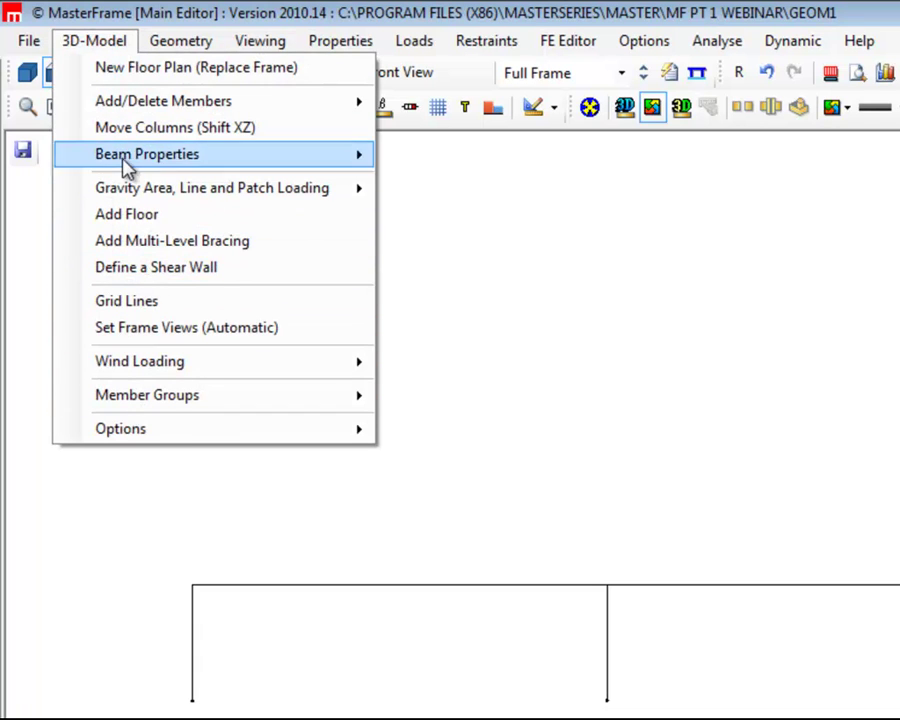
{"action": "mouse_move", "coordinate": [122, 190]}
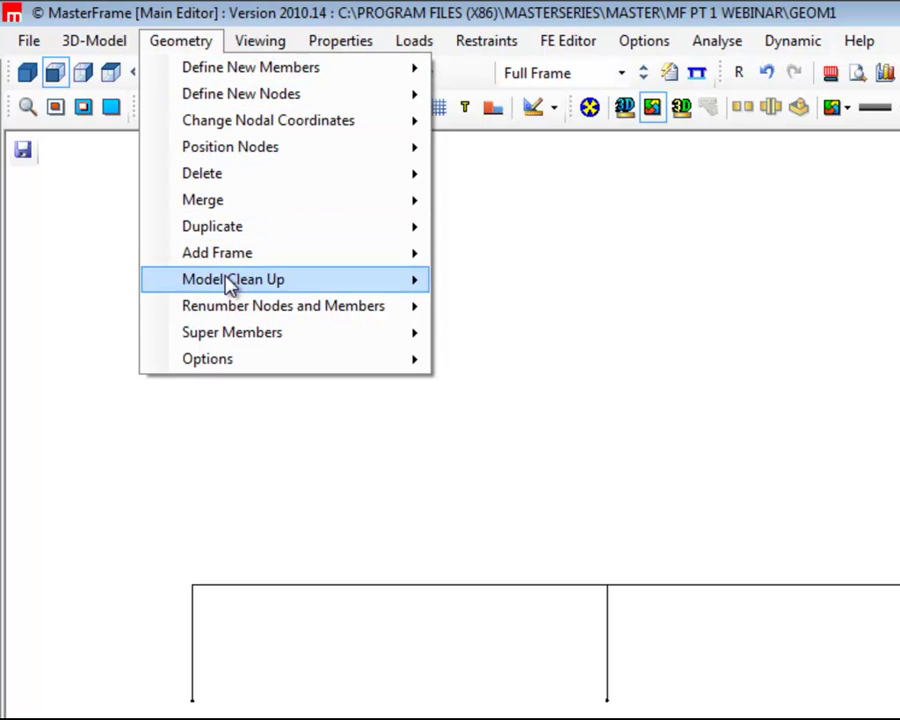
{"action": "mouse_move", "coordinate": [236, 341]}
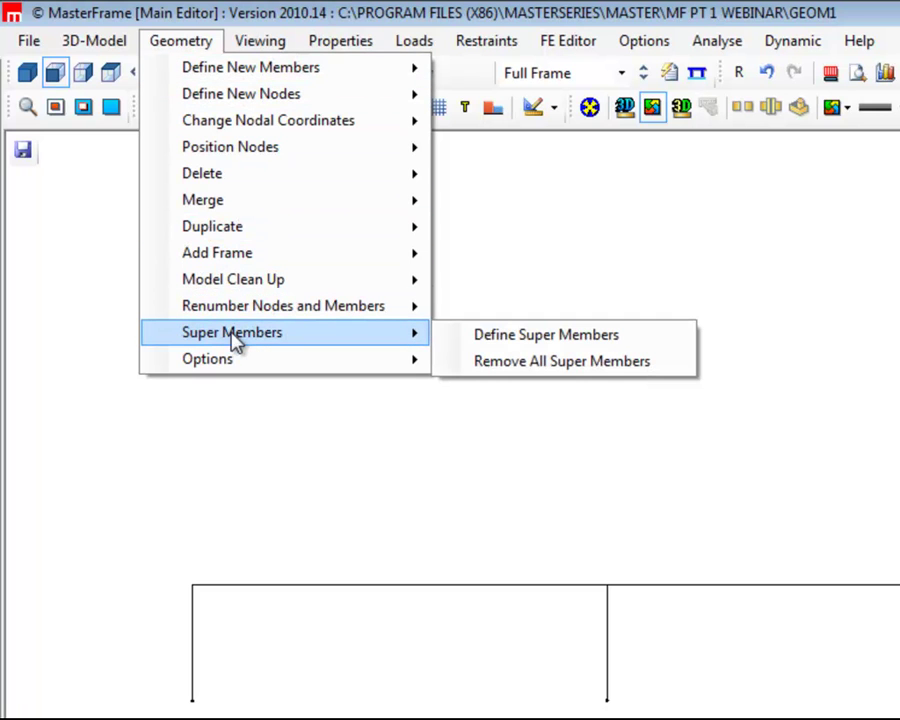
{"action": "left_click", "coordinate": [260, 24]}
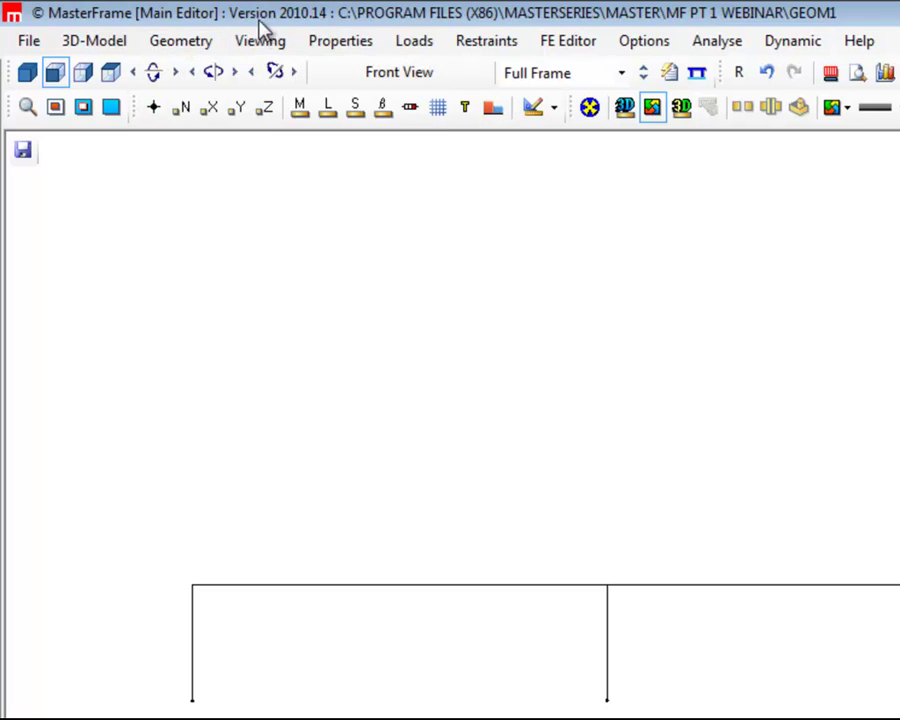
{"action": "left_click", "coordinate": [260, 42]}
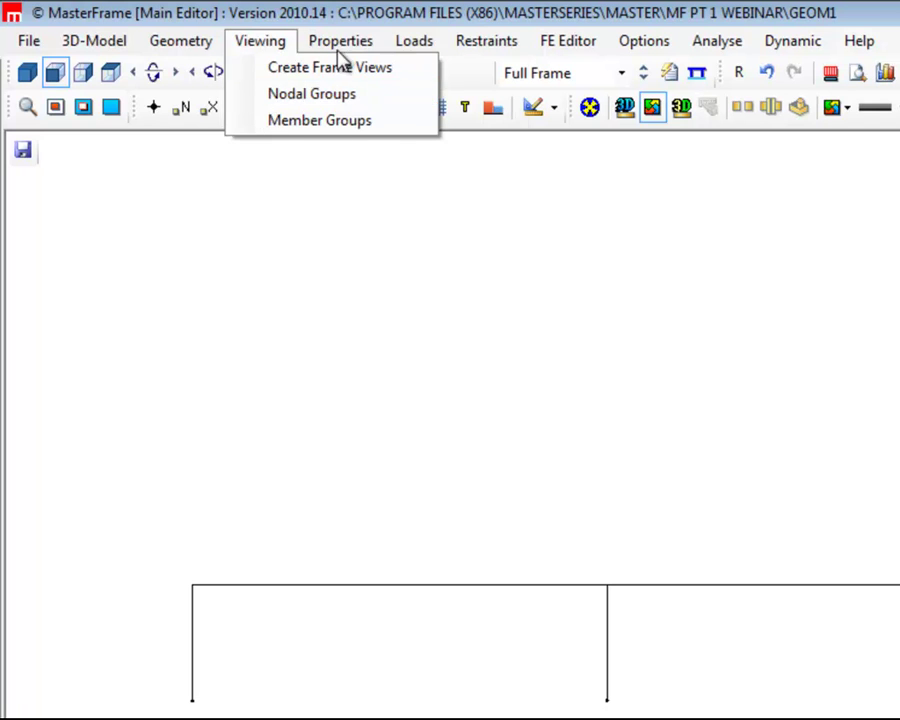
{"action": "mouse_move", "coordinate": [401, 46]}
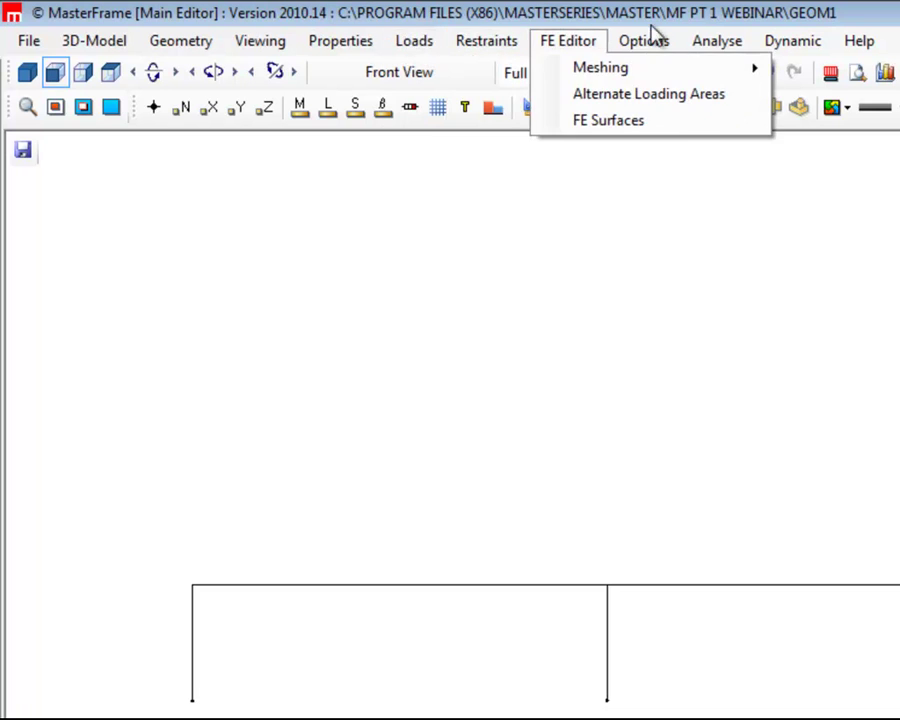
{"action": "left_click", "coordinate": [790, 45]}
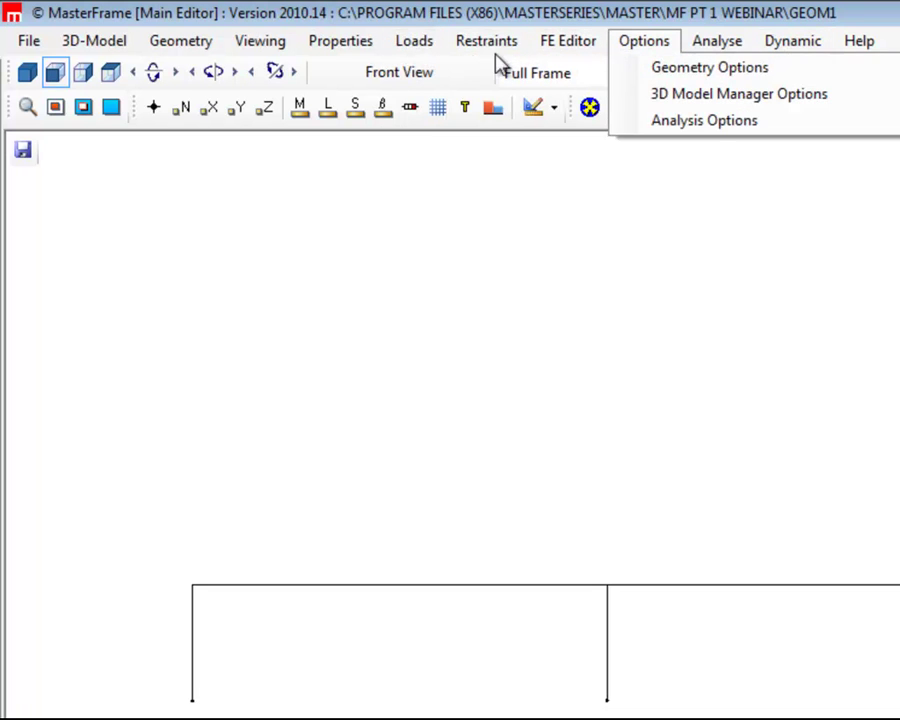
{"action": "left_click", "coordinate": [342, 45]}
{"action": "mouse_move", "coordinate": [205, 42]}
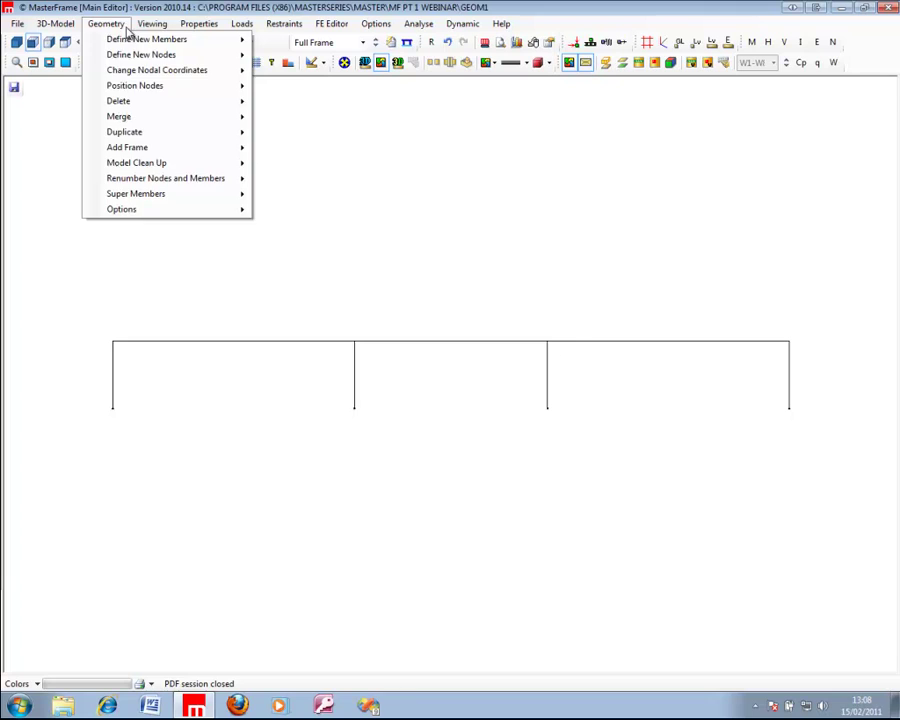
Briefly show then hide member and node numbers, and turn off the joint node markers
{"action": "left_click", "coordinate": [136, 22]}
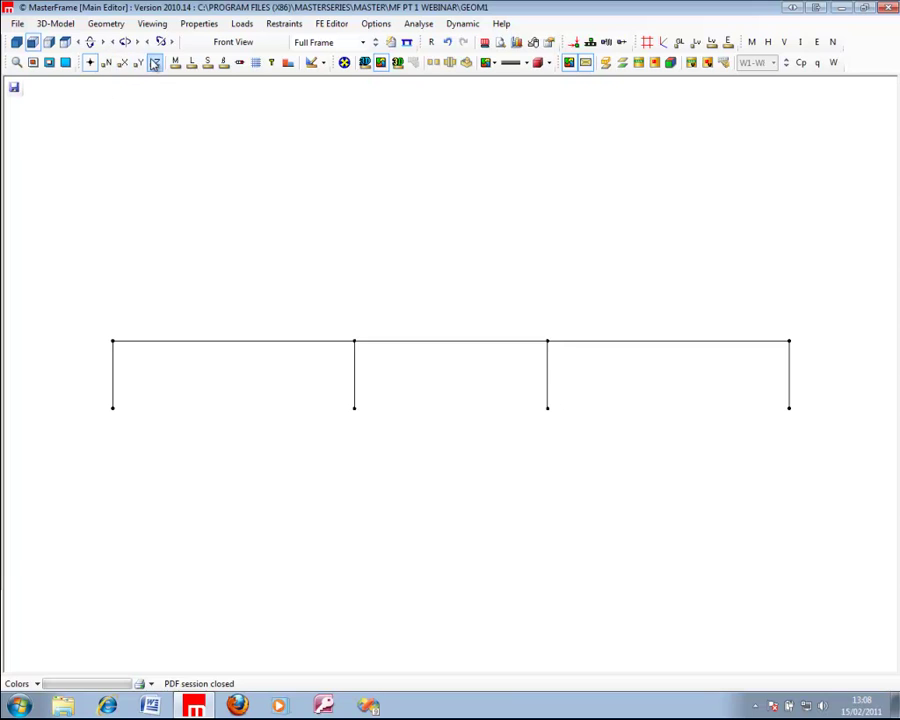
{"action": "left_click", "coordinate": [175, 63]}
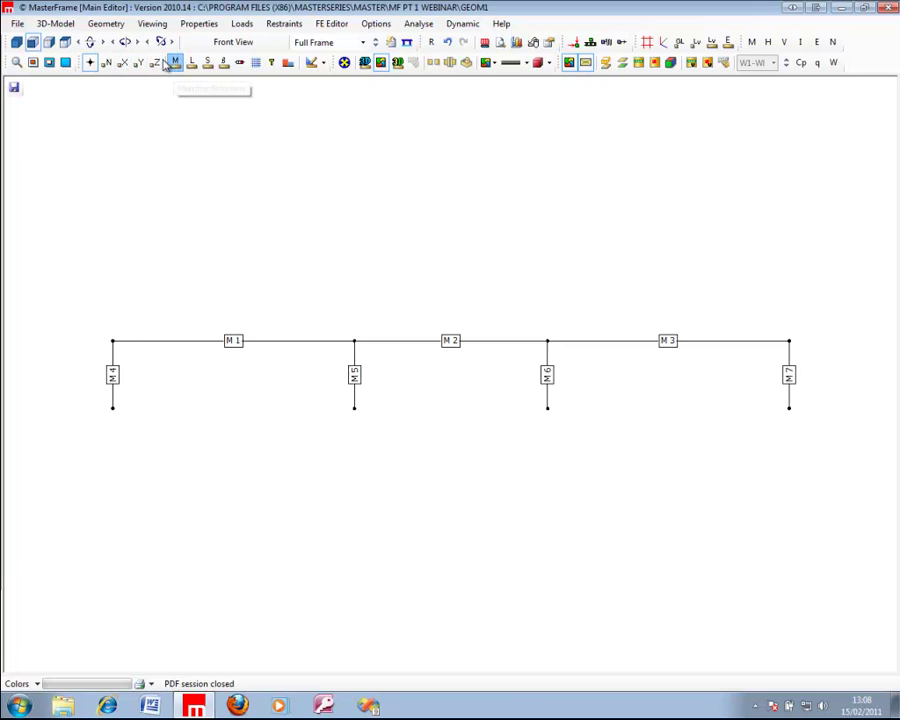
{"action": "left_click", "coordinate": [106, 62]}
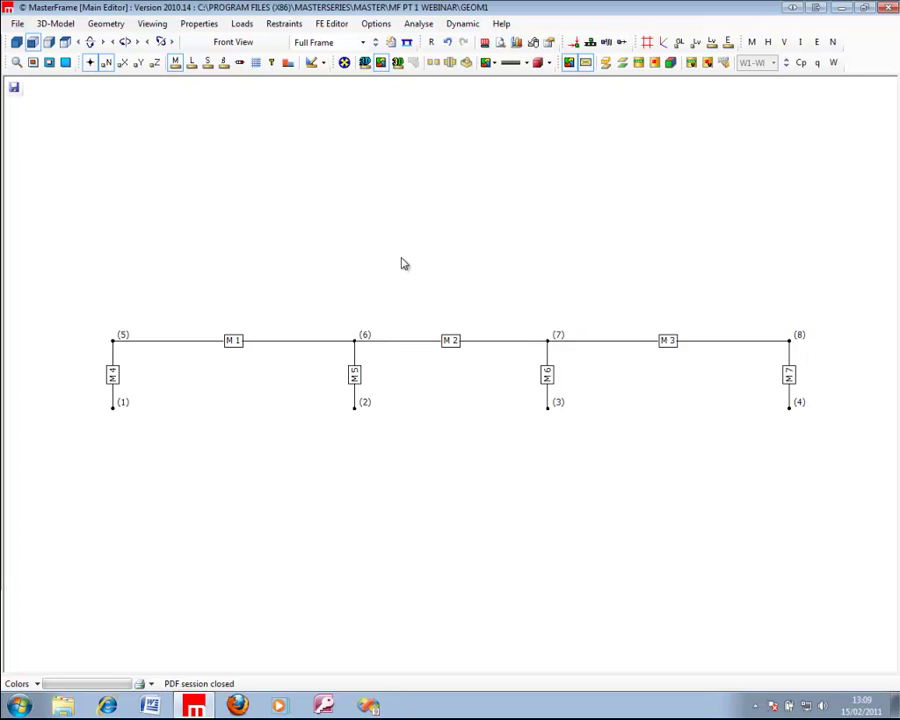
{"action": "left_click", "coordinate": [106, 62]}
{"action": "left_click", "coordinate": [175, 62]}
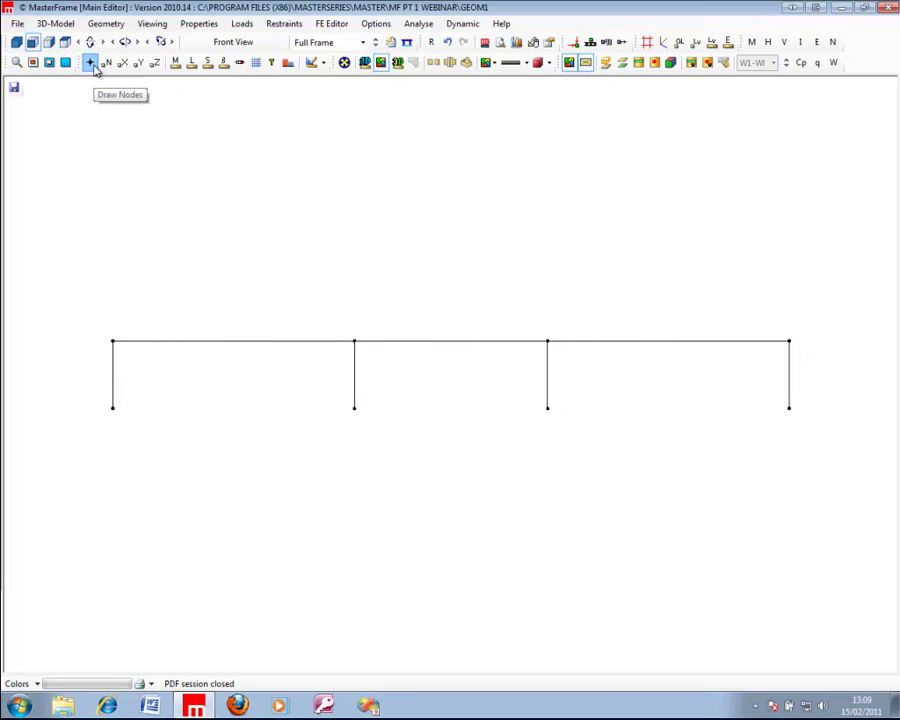
{"action": "left_click", "coordinate": [90, 62]}
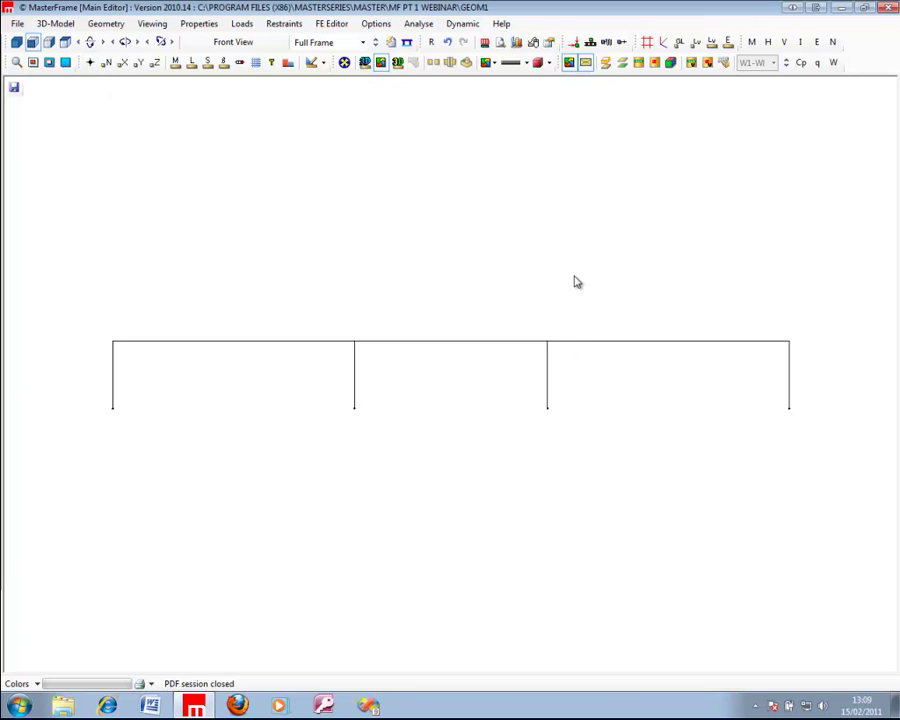
{"action": "left_click", "coordinate": [102, 24]}
{"action": "mouse_move", "coordinate": [103, 55]}
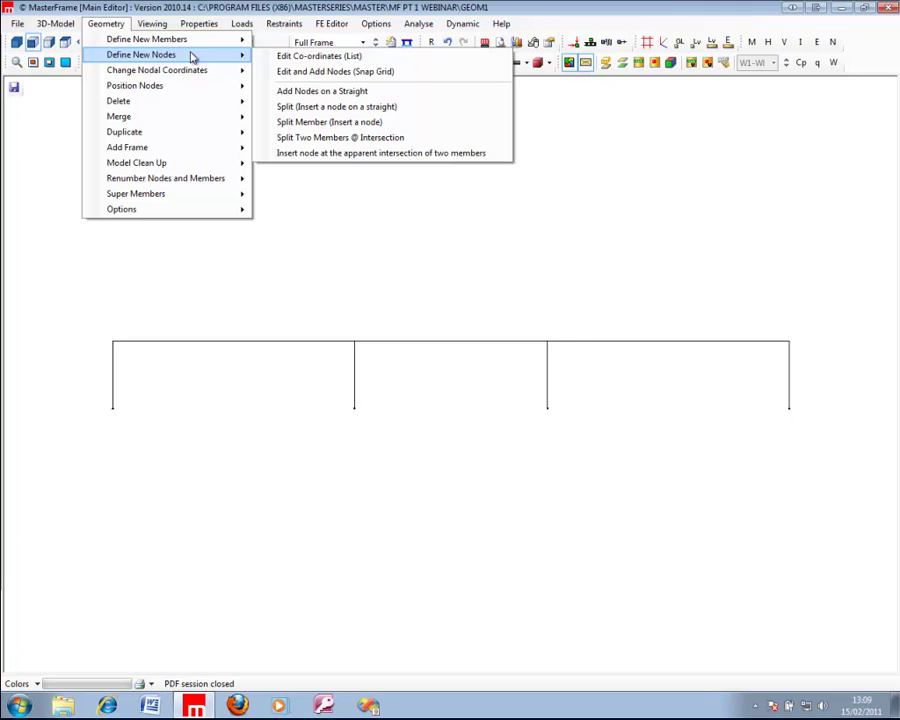
Add node 0009 at X 12.5, Y 10 with X and Z coordinate labels shown
{"action": "left_click", "coordinate": [341, 58]}
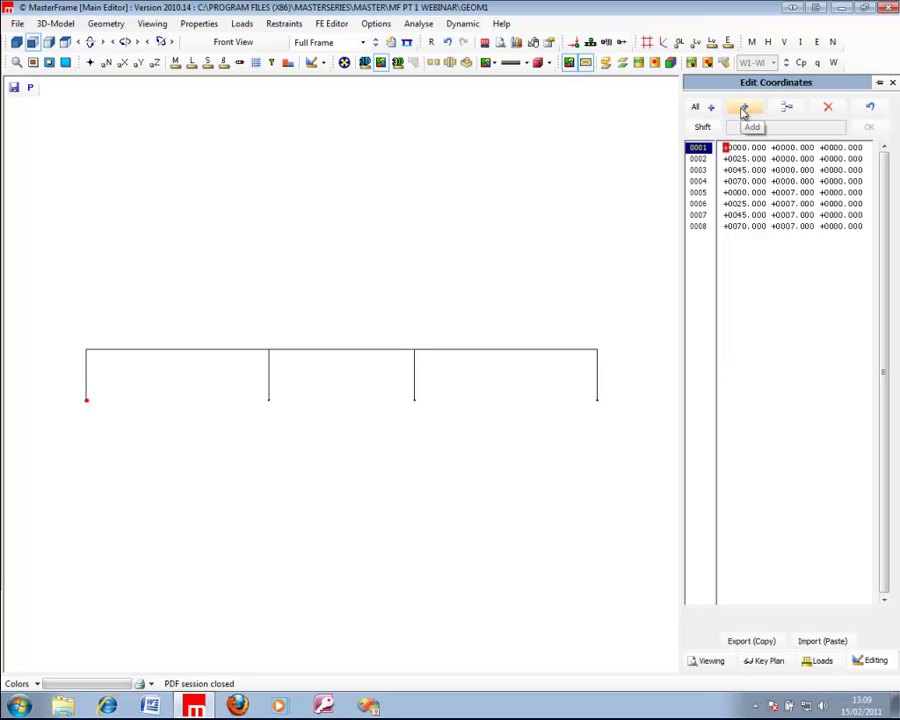
{"action": "left_click", "coordinate": [744, 109]}
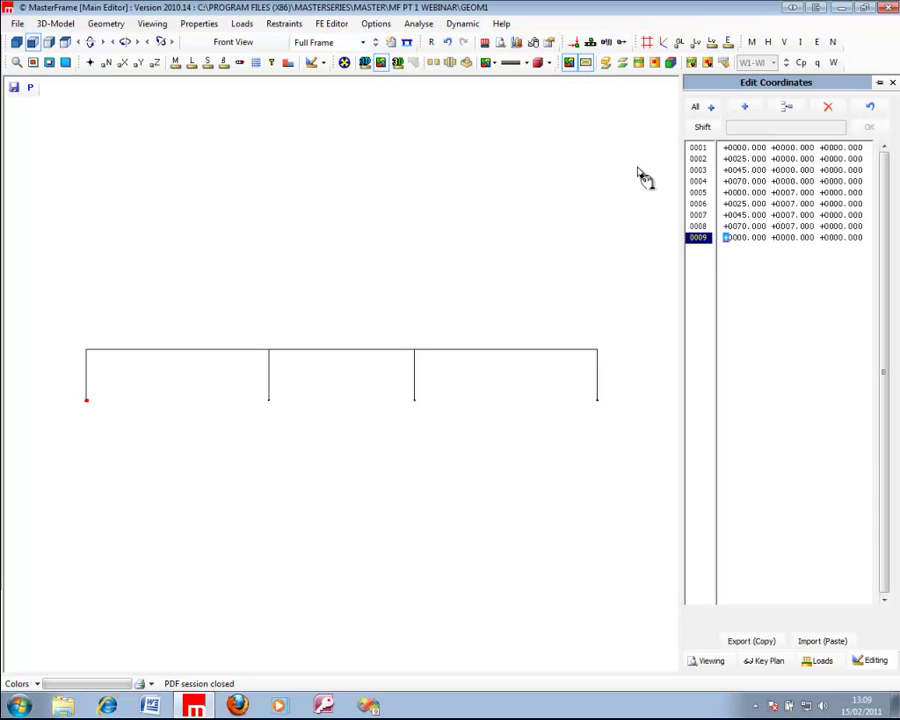
{"action": "left_click", "coordinate": [122, 62]}
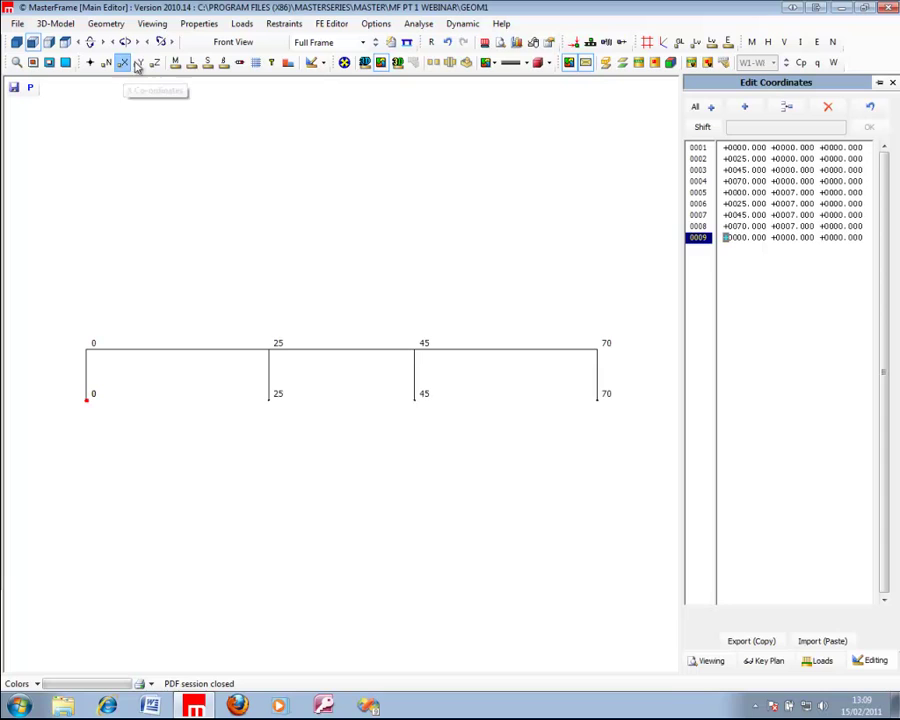
{"action": "left_click", "coordinate": [156, 63]}
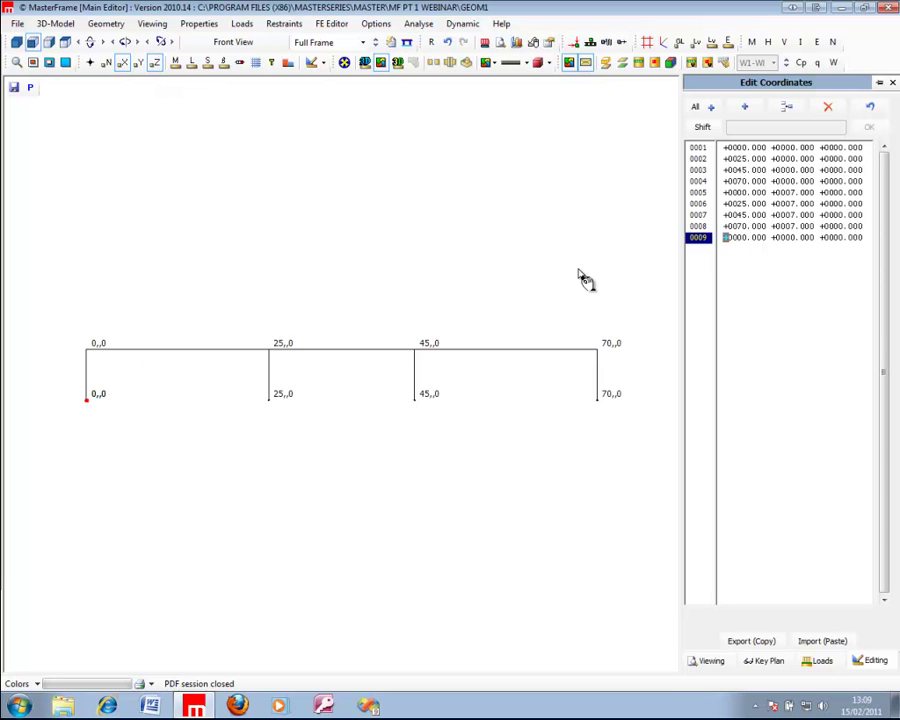
{"action": "left_click", "coordinate": [736, 238]}
{"action": "type", "text": "12"}
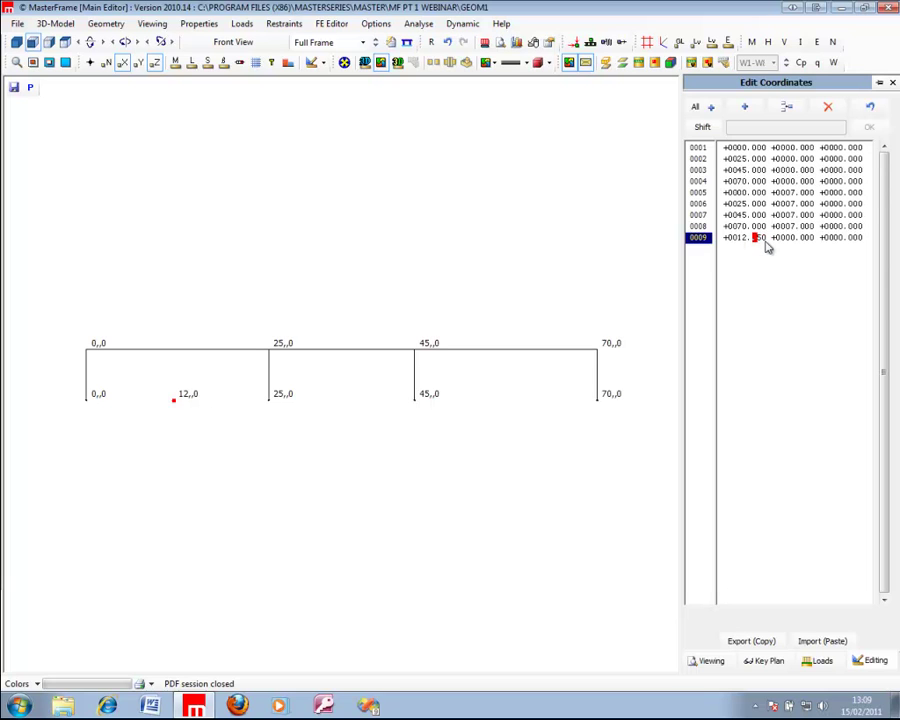
{"action": "type", "text": "5"}
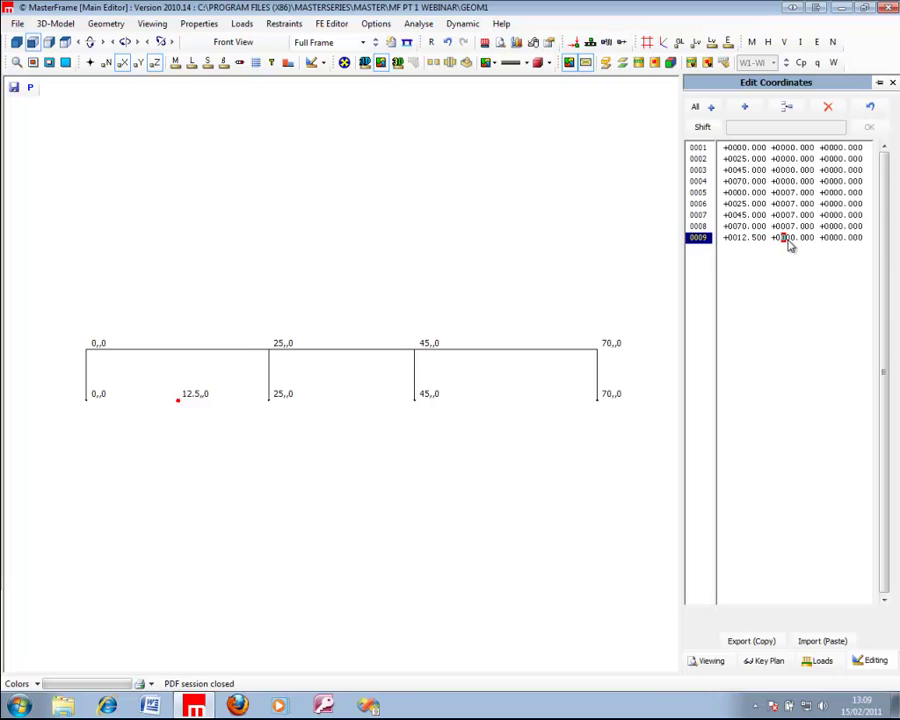
{"action": "type", "text": "1"}
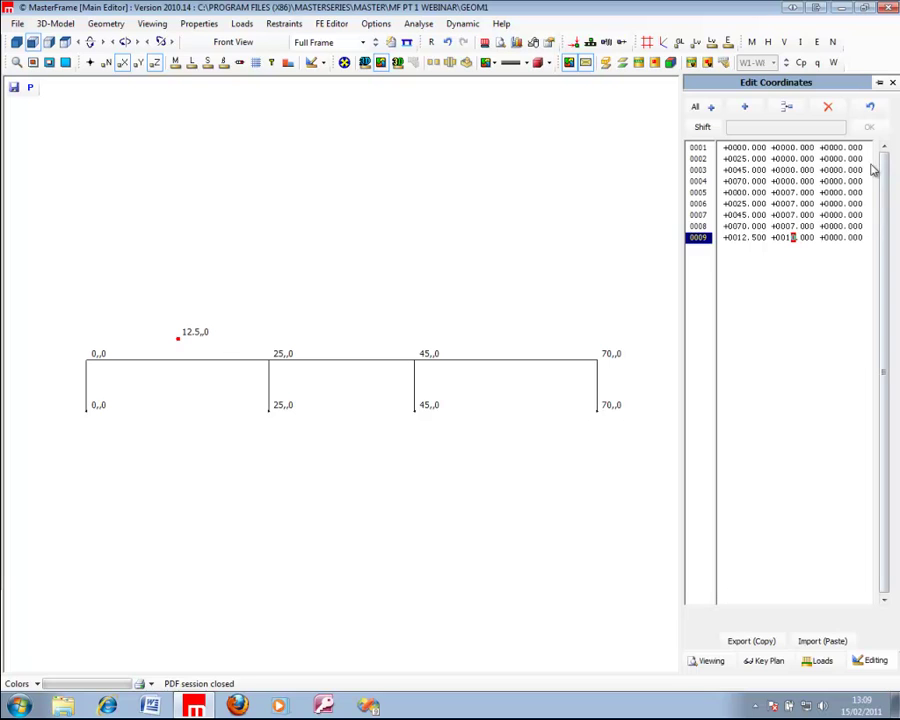
{"action": "left_click", "coordinate": [892, 83]}
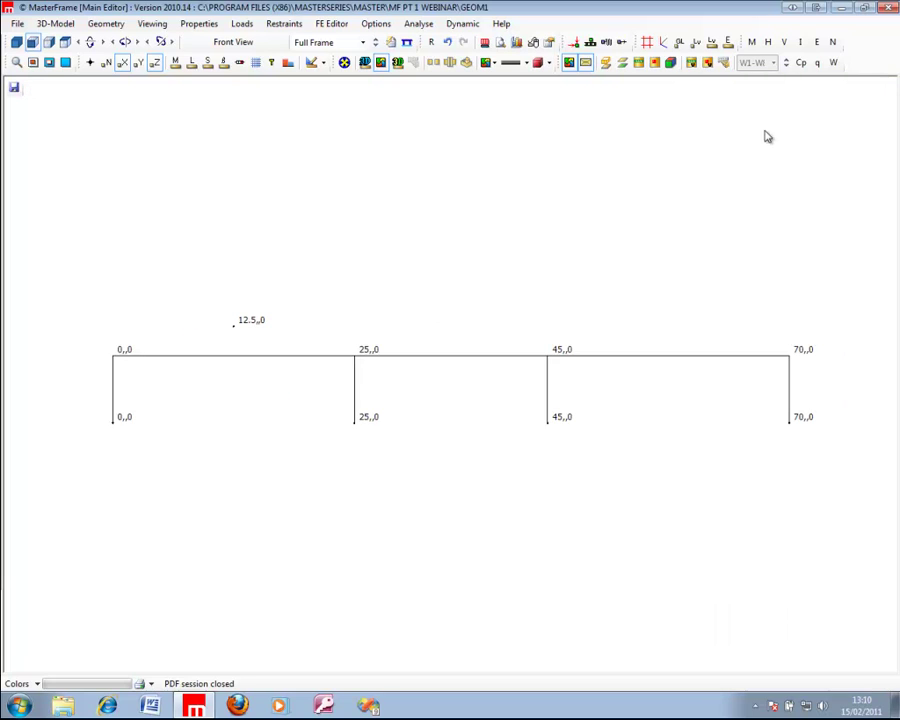
Draw the left span's two rafters, node 5 to apex node 9 and node 9 to node 6
{"action": "left_click", "coordinate": [115, 24]}
{"action": "mouse_move", "coordinate": [168, 40]}
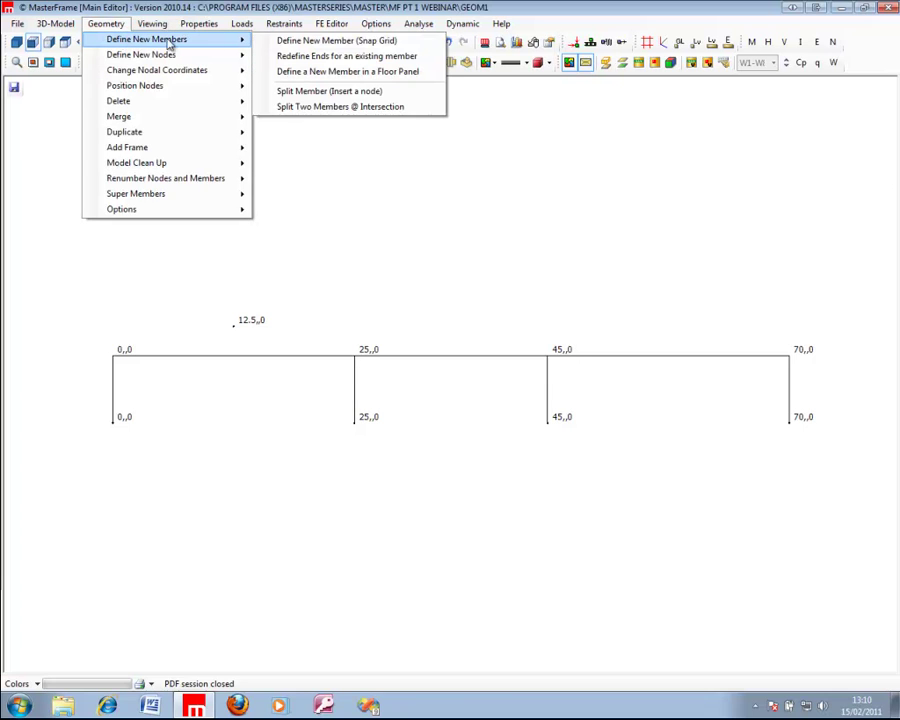
{"action": "left_click", "coordinate": [281, 41]}
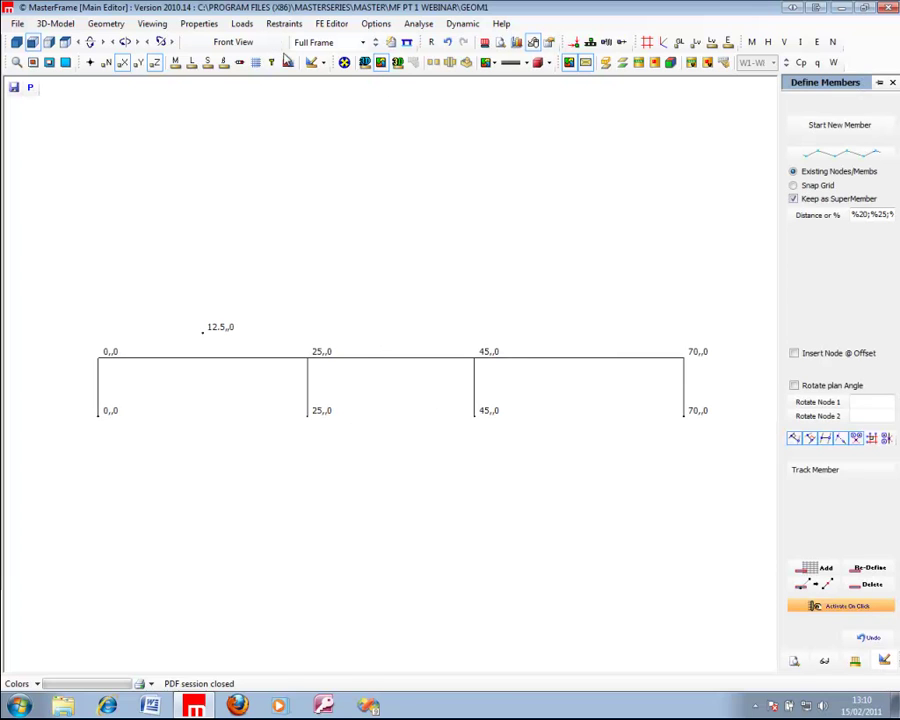
{"action": "left_click", "coordinate": [684, 357]}
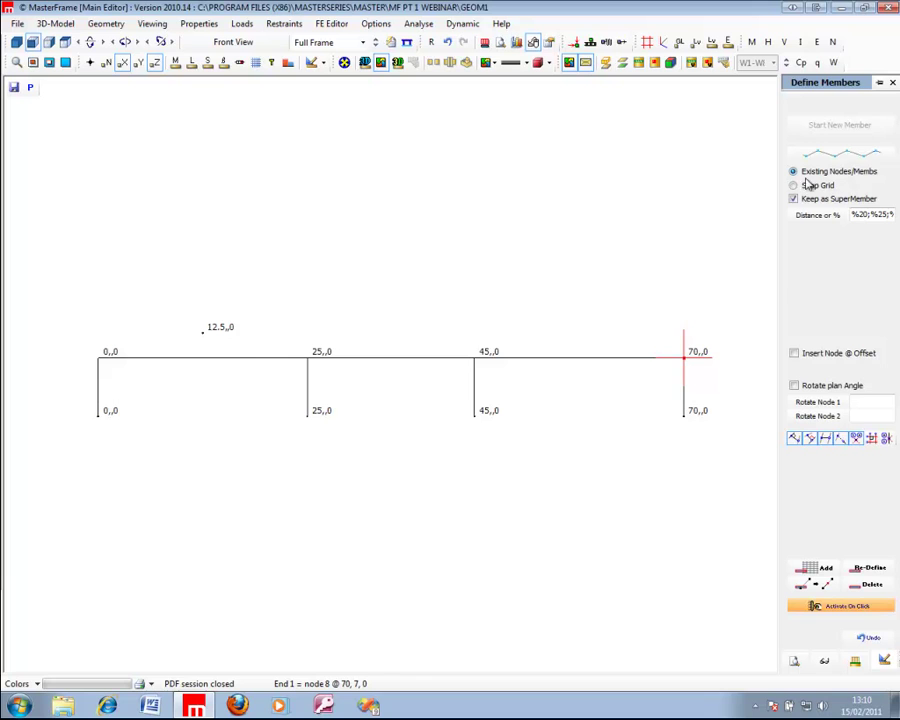
{"action": "left_click", "coordinate": [104, 353]}
{"action": "left_click", "coordinate": [198, 338]}
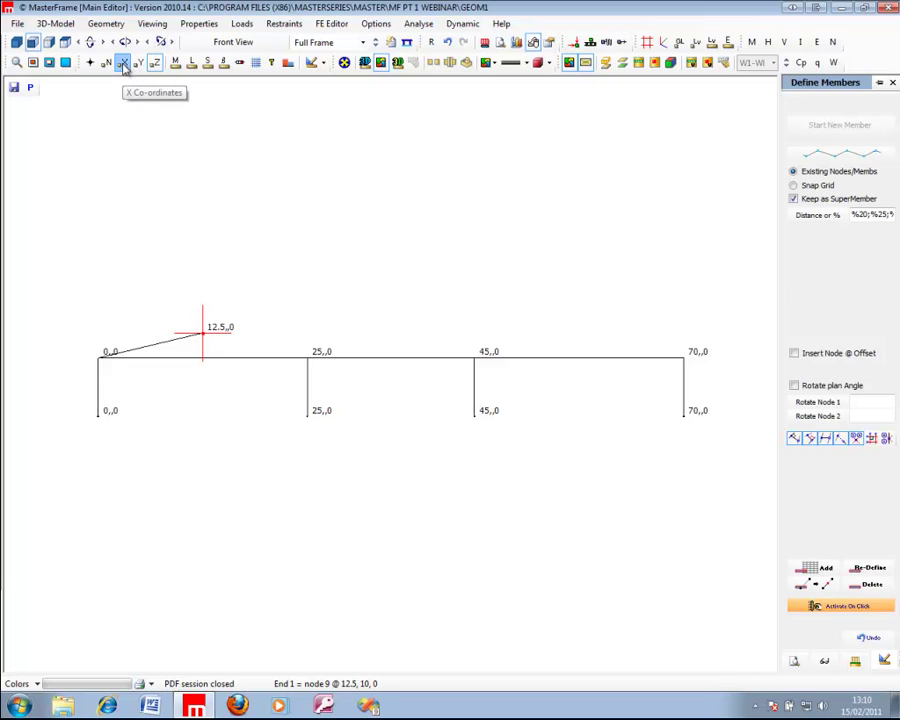
{"action": "left_click", "coordinate": [153, 63]}
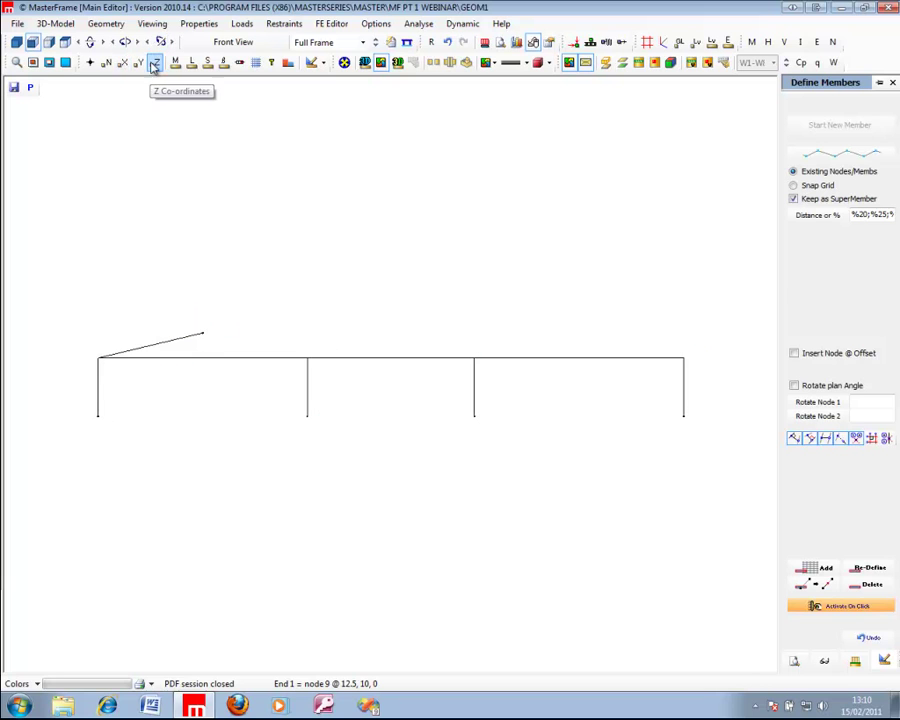
{"action": "left_click", "coordinate": [205, 333]}
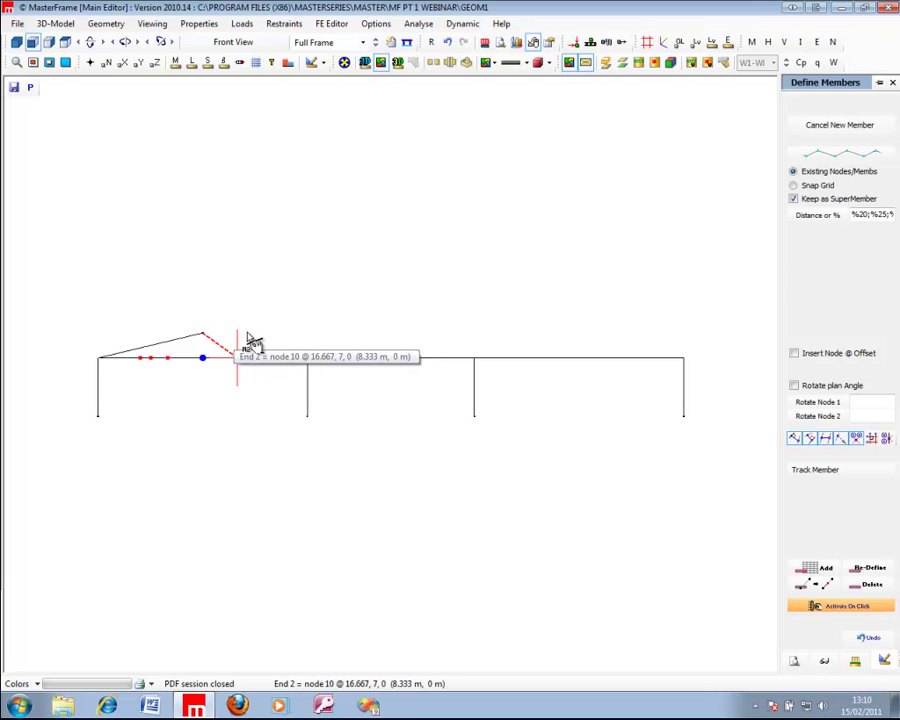
{"action": "left_click", "coordinate": [310, 355]}
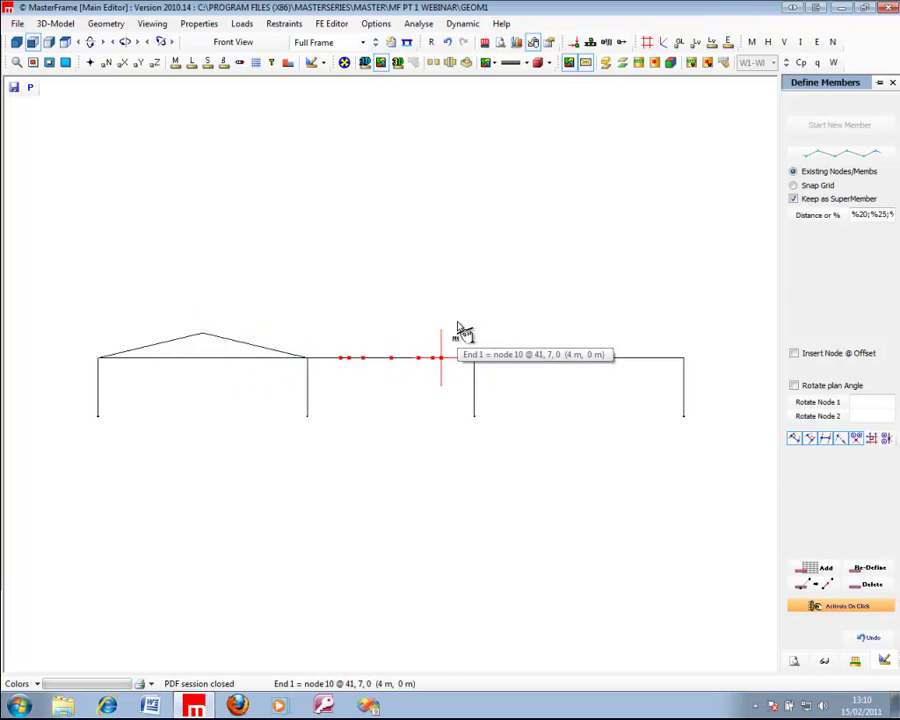
Draw a member from the third column's top to the right-span beam and clear its division spacing
{"action": "left_click", "coordinate": [460, 340]}
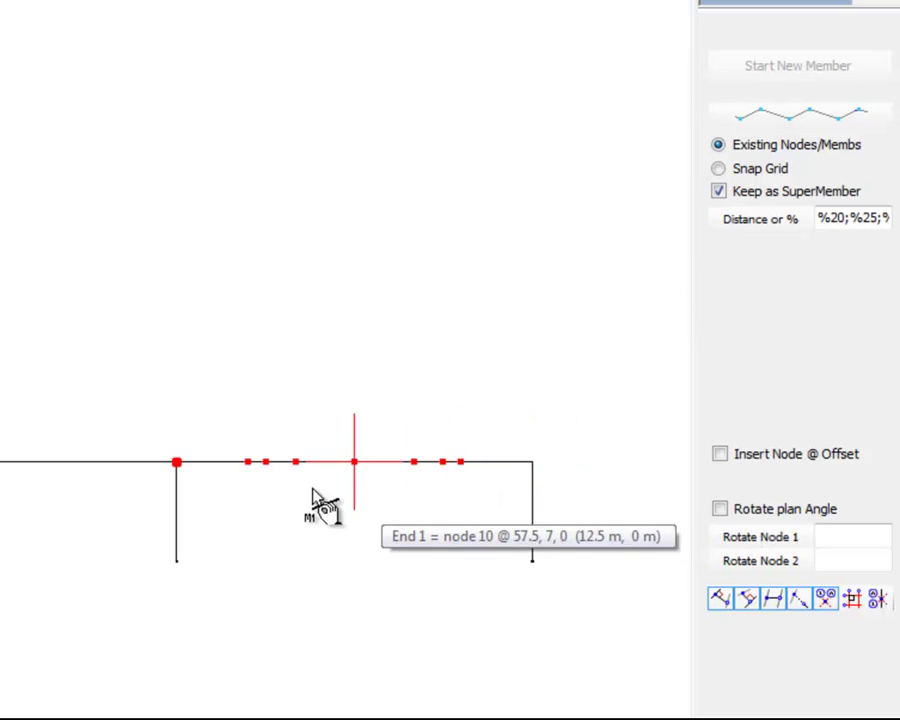
{"action": "left_click", "coordinate": [177, 463]}
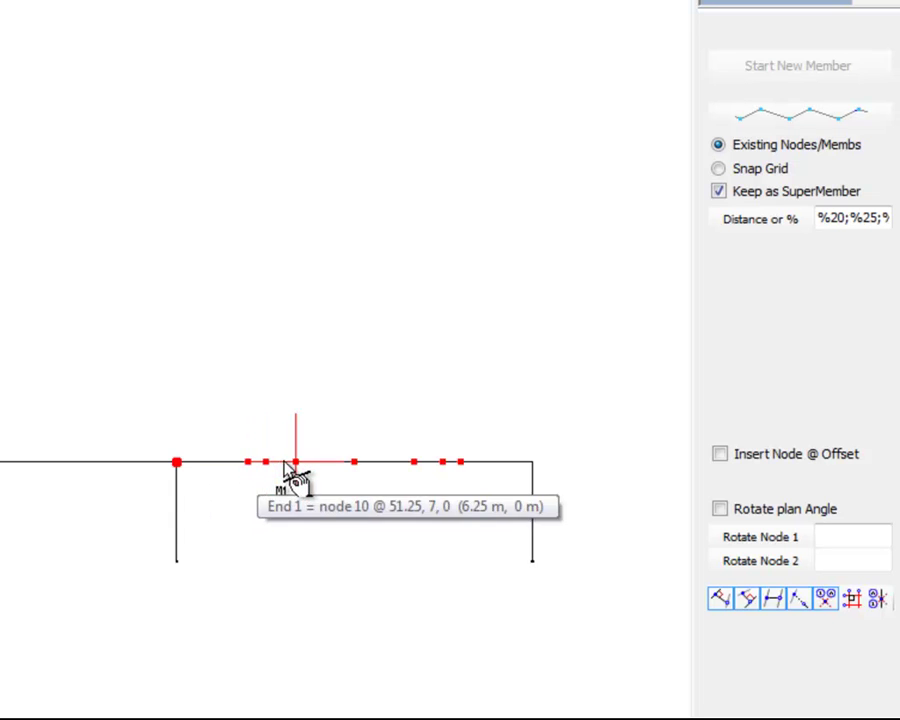
{"action": "left_click", "coordinate": [532, 460]}
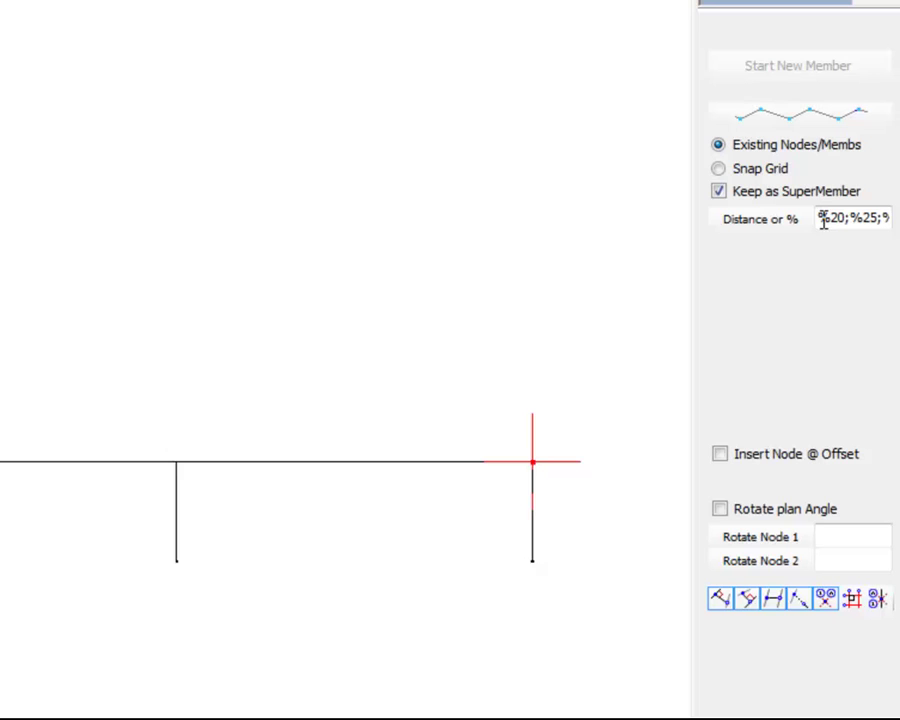
{"action": "double_click", "coordinate": [859, 219]}
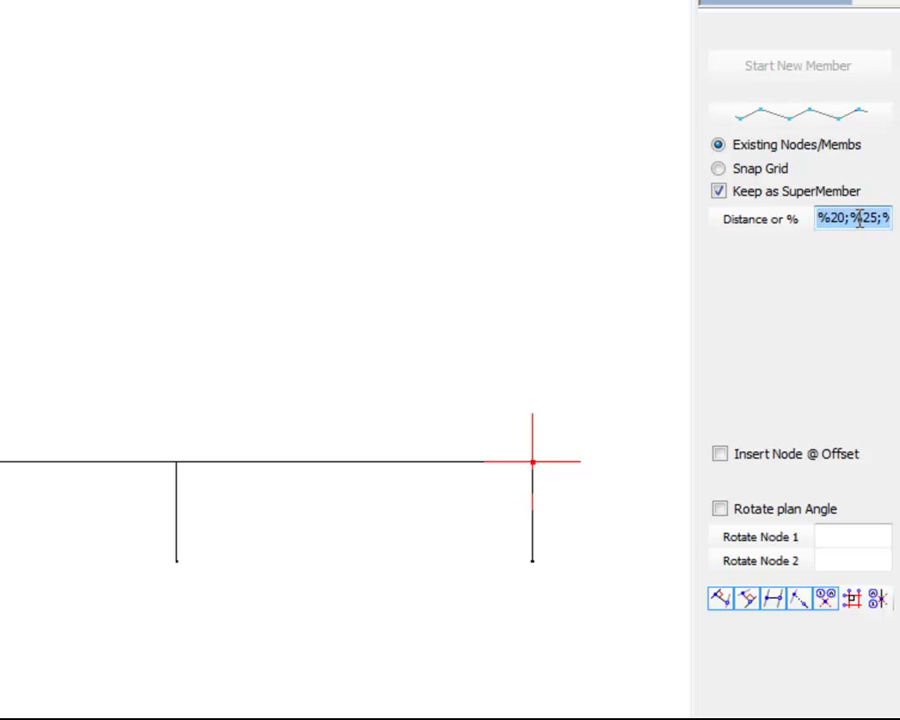
{"action": "key", "text": "shift+End"}
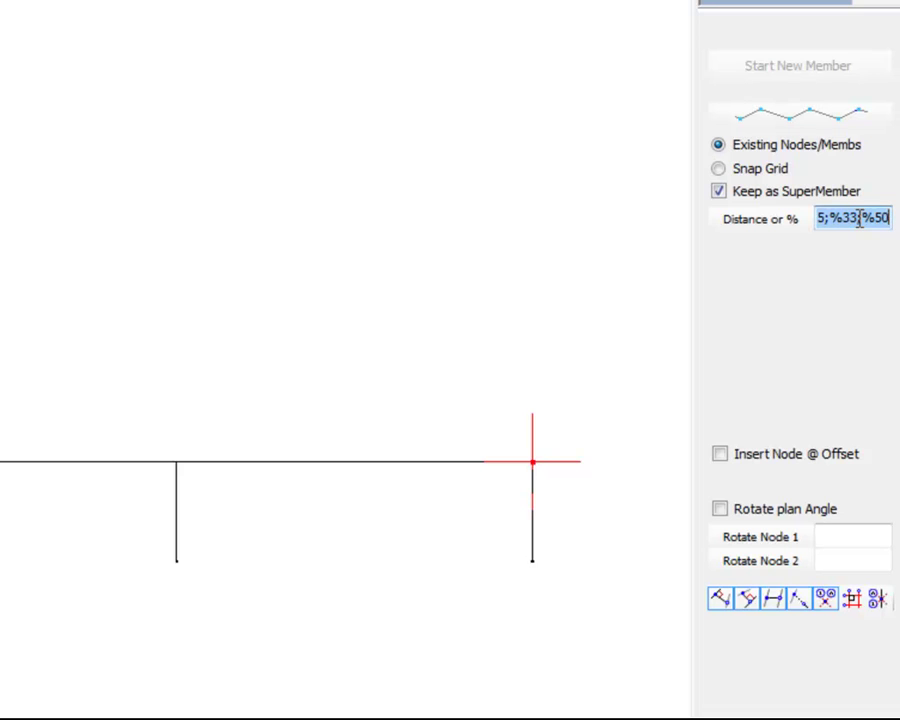
{"action": "key", "text": "BackSpace"}
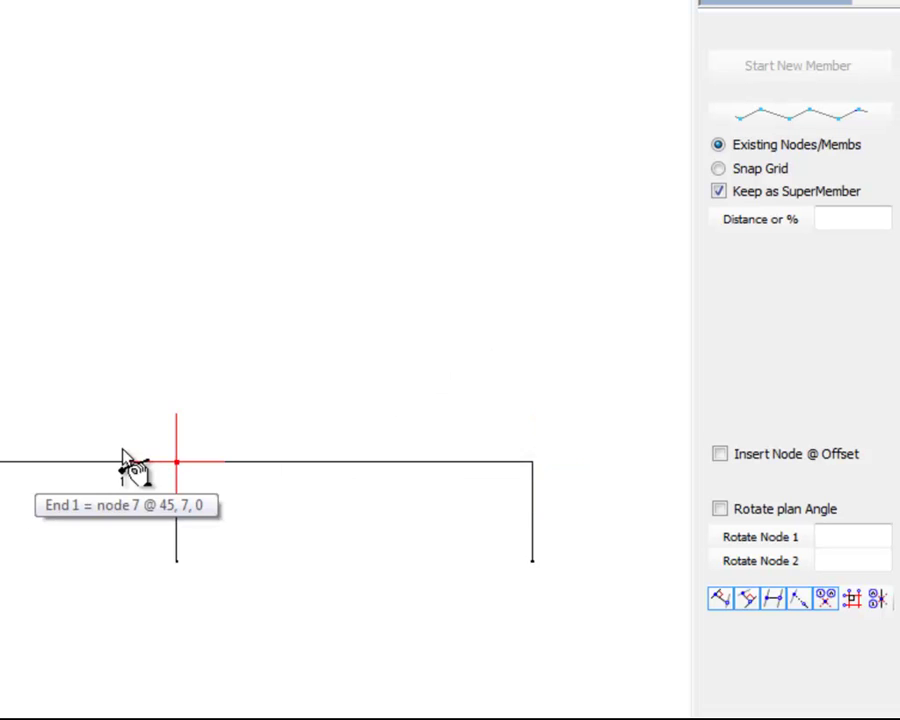
{"action": "left_click", "coordinate": [842, 217]}
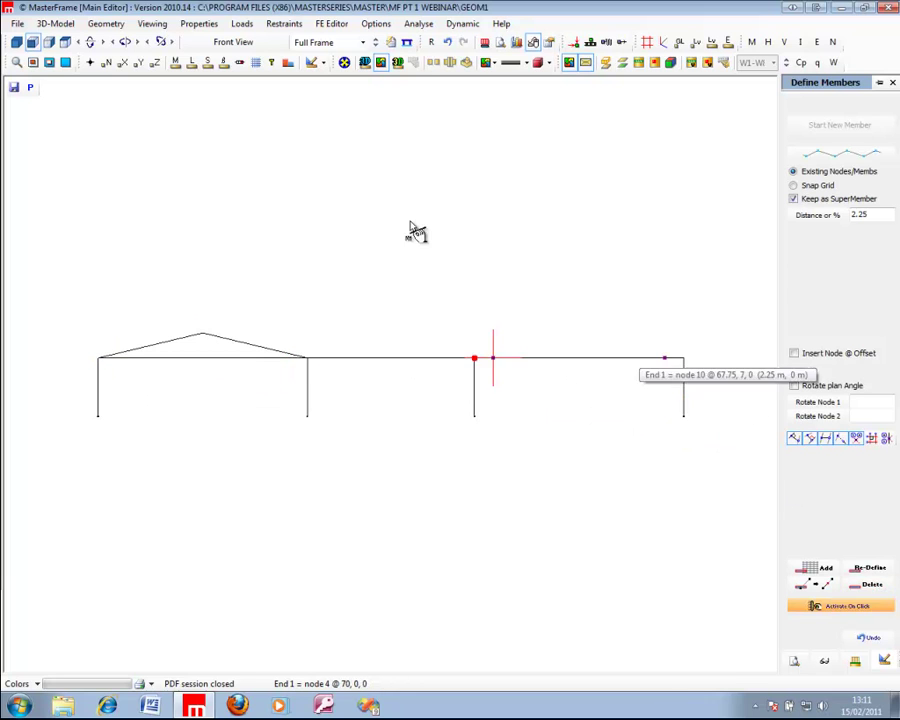
Delete the left span's original flat beam under the new rafters
{"action": "left_click", "coordinate": [96, 27]}
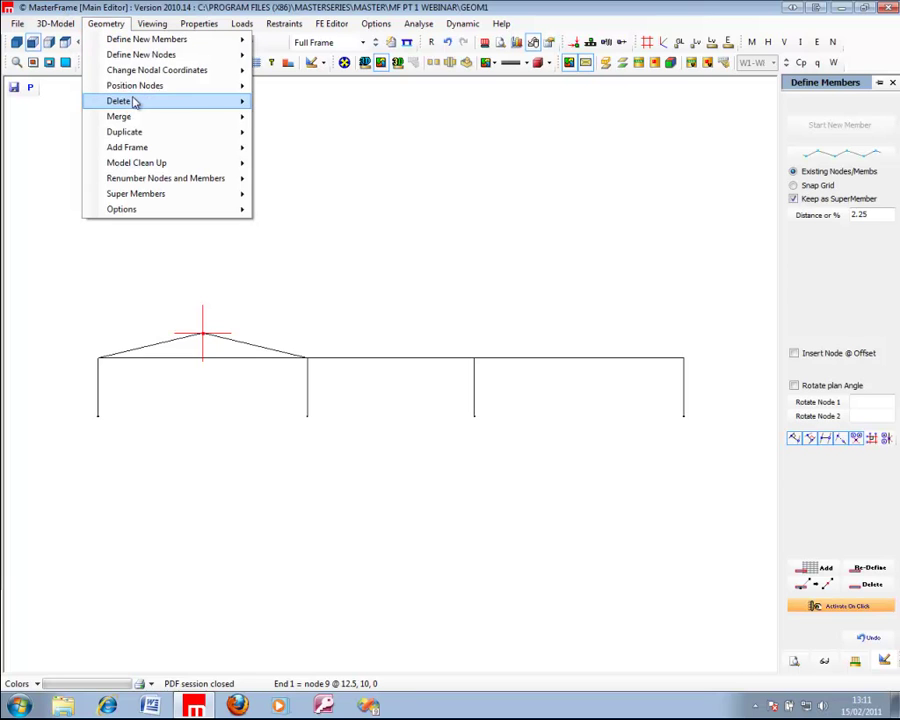
{"action": "mouse_move", "coordinate": [133, 101]}
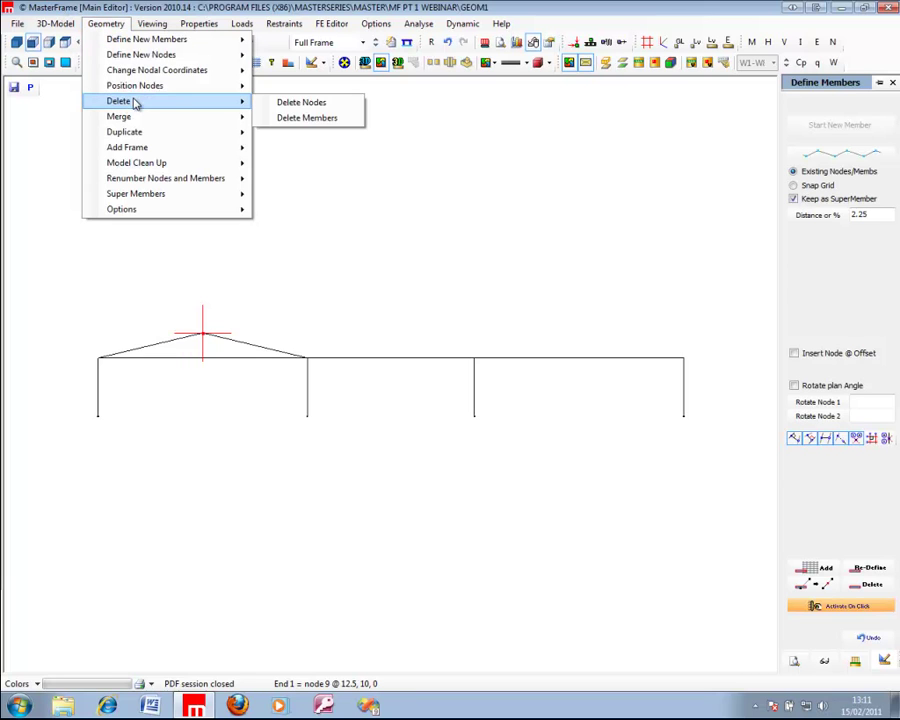
{"action": "left_click", "coordinate": [300, 119]}
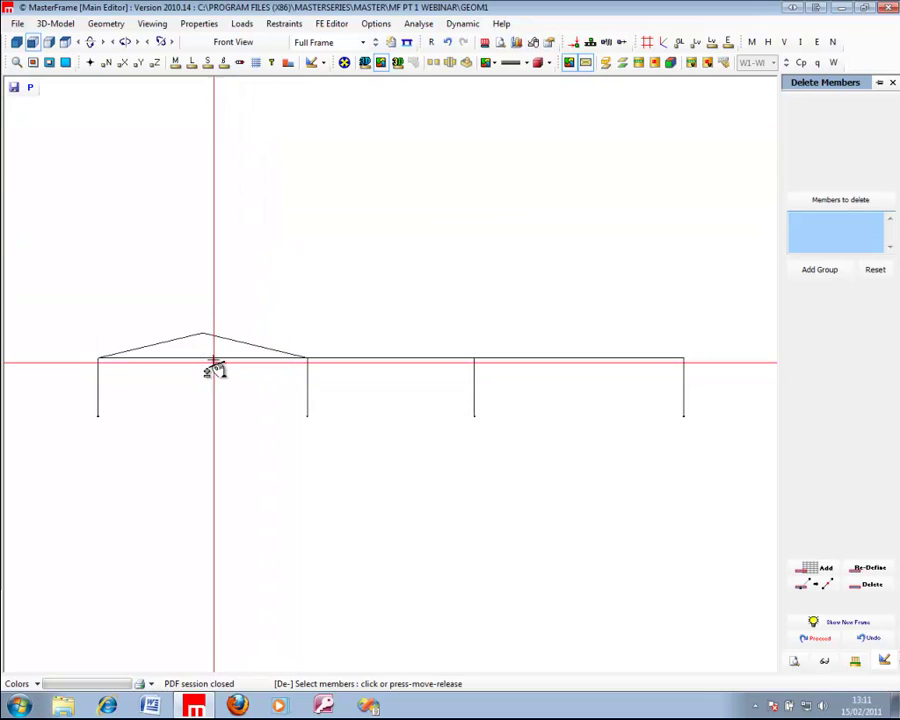
{"action": "left_click", "coordinate": [213, 358]}
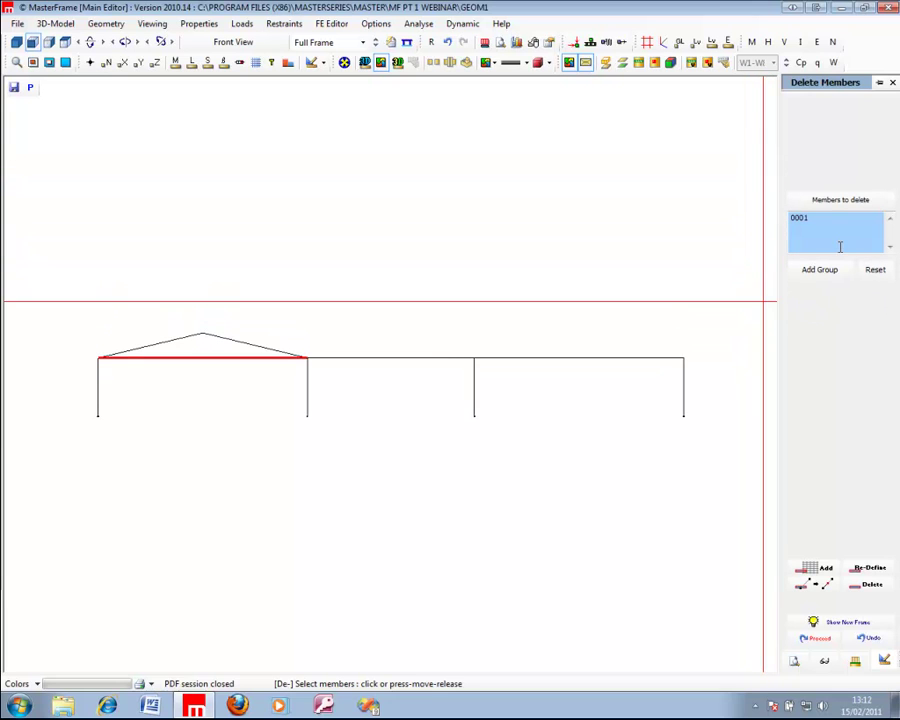
{"action": "left_click", "coordinate": [825, 624]}
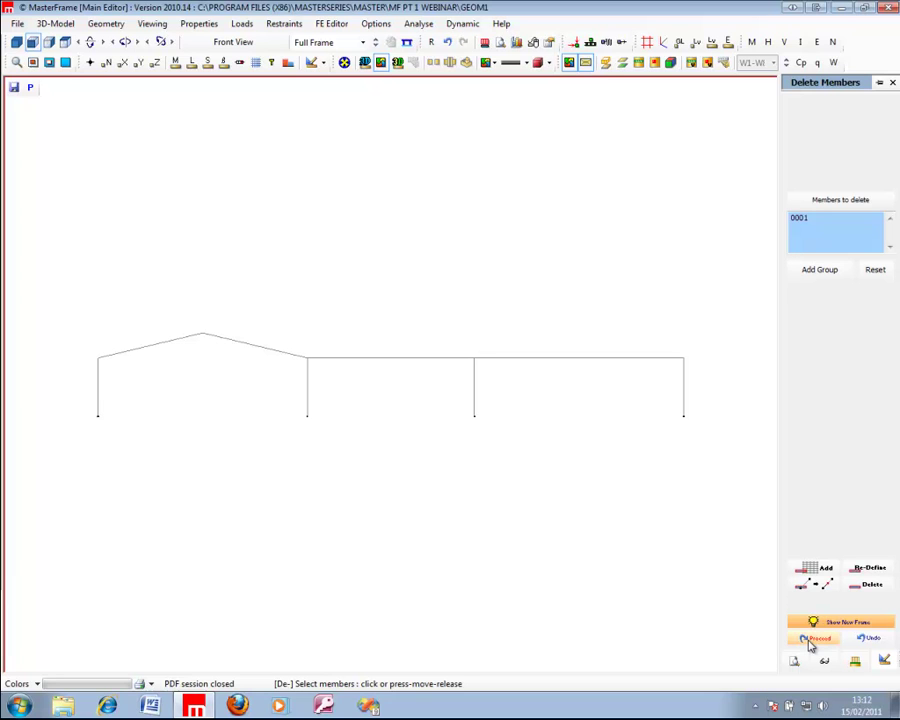
{"action": "left_click", "coordinate": [812, 640]}
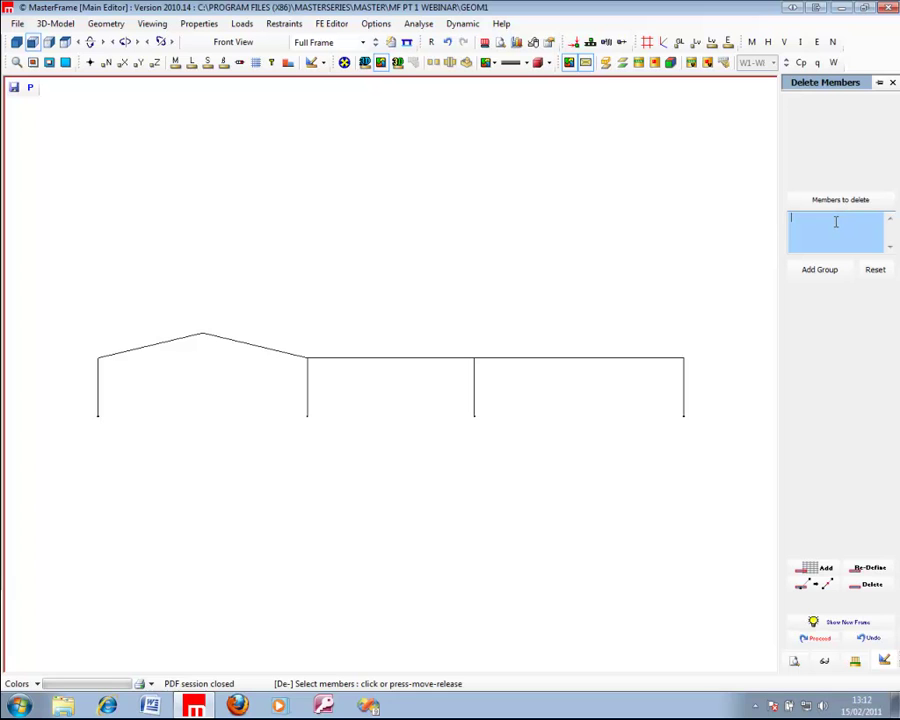
Box-select the beams over the right-hand spans, after clearing an earlier column selection
{"action": "left_click", "coordinate": [480, 390]}
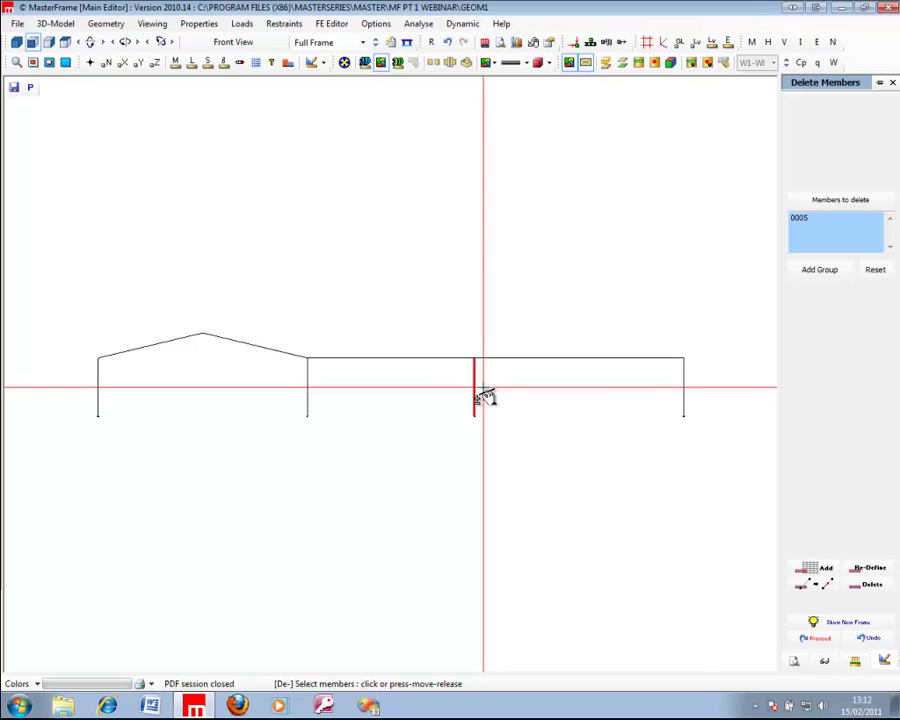
{"action": "left_click", "coordinate": [485, 393]}
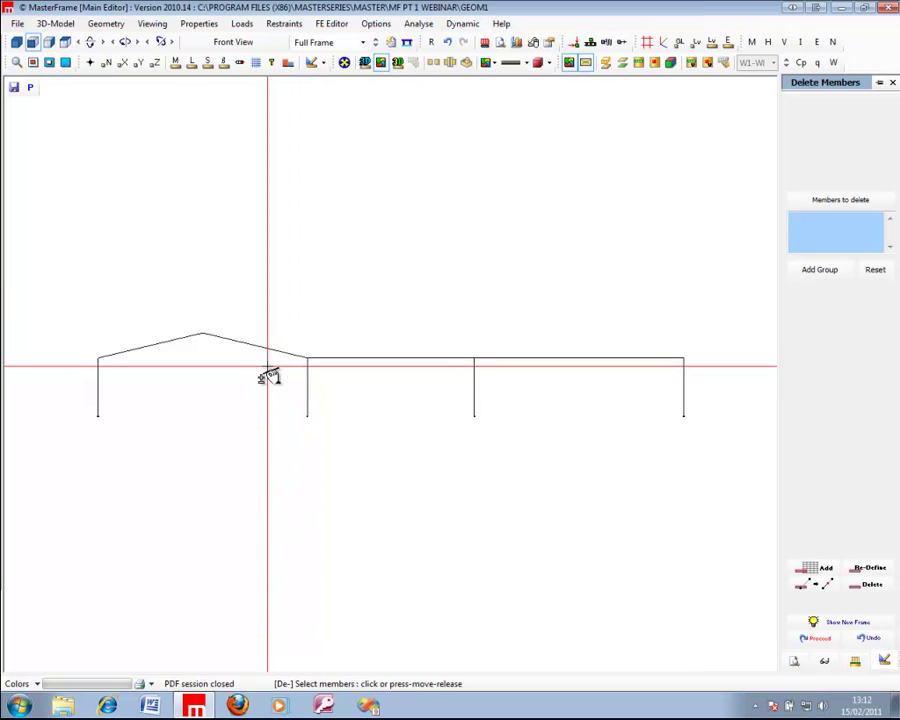
{"action": "left_click_drag", "start_coordinate": [267, 366], "coordinate": [708, 402]}
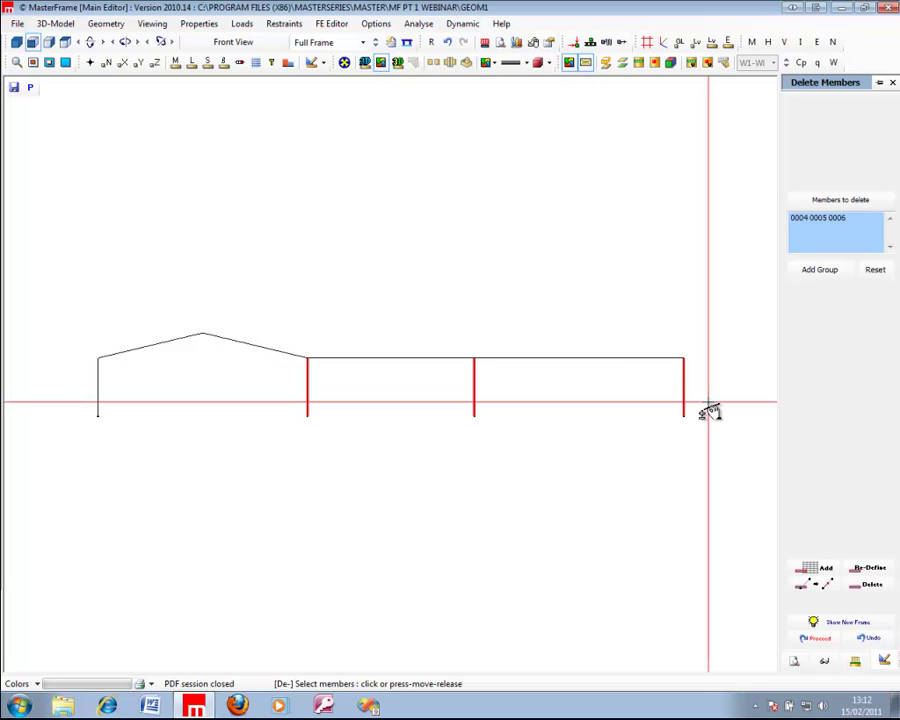
{"action": "left_click", "coordinate": [872, 270]}
{"action": "left_click_drag", "start_coordinate": [296, 341], "coordinate": [714, 377]}
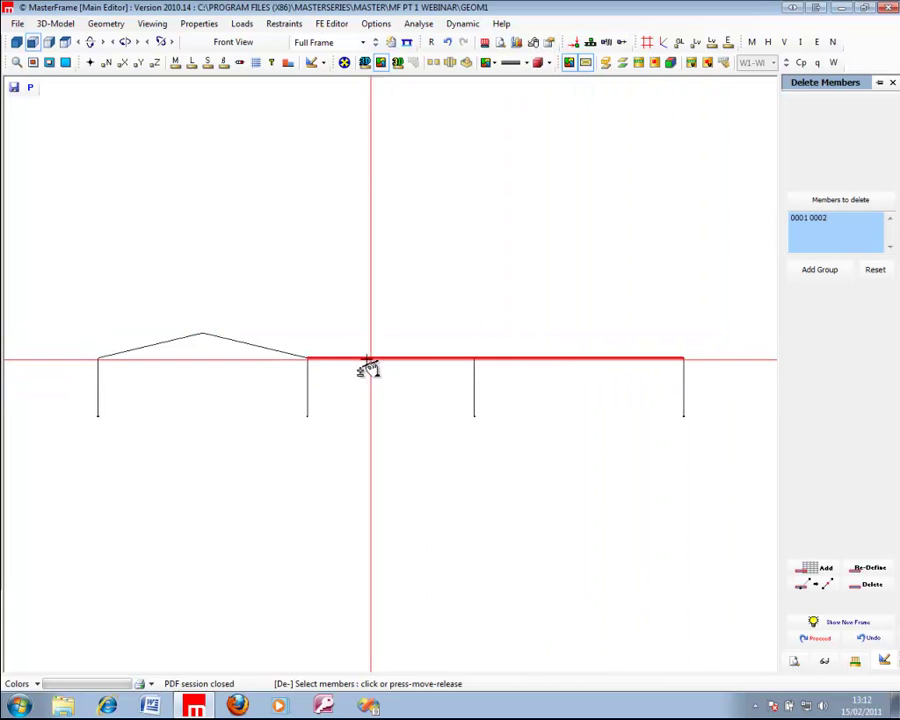
{"action": "left_click_drag", "start_coordinate": [308, 335], "coordinate": [651, 373]}
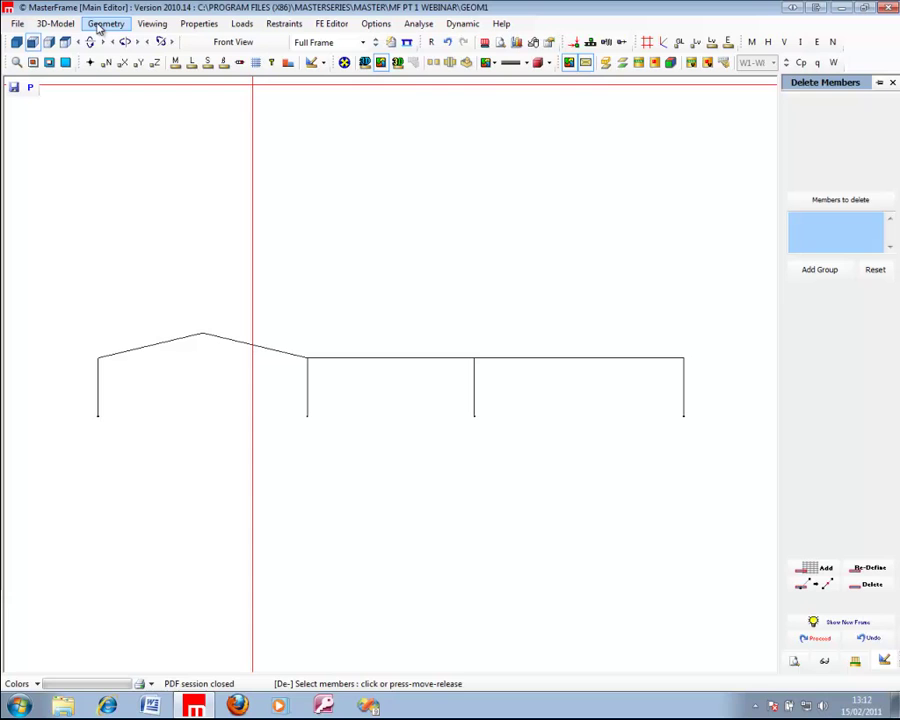
Start Define New Member (Snap Grid) with 6.5 X spacing and 3.5 Y spacing
{"action": "left_click", "coordinate": [95, 26]}
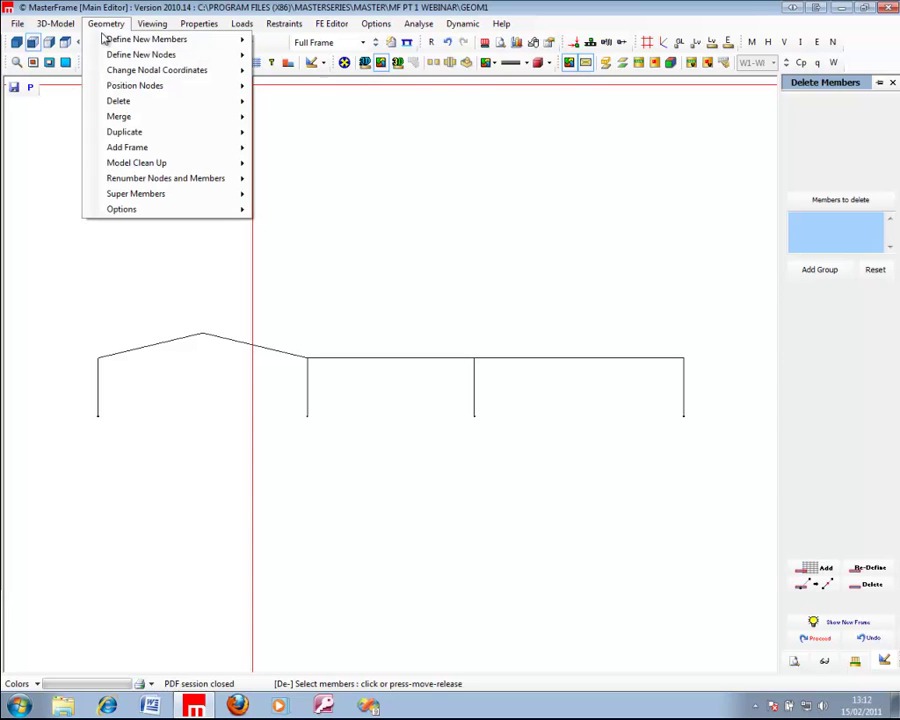
{"action": "mouse_move", "coordinate": [200, 40]}
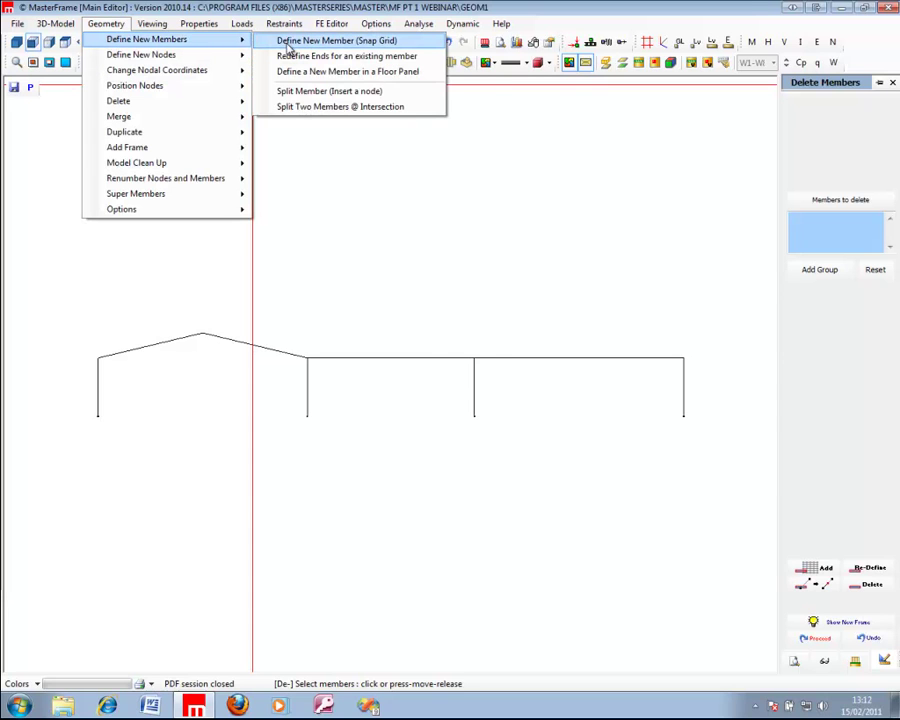
{"action": "left_click", "coordinate": [290, 42]}
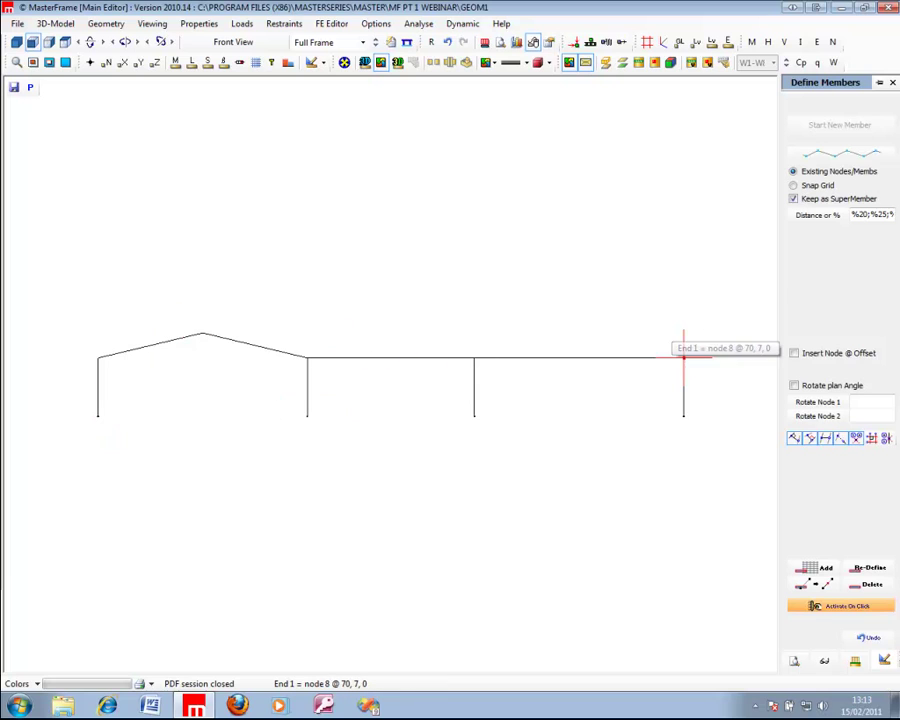
{"action": "left_click", "coordinate": [814, 189]}
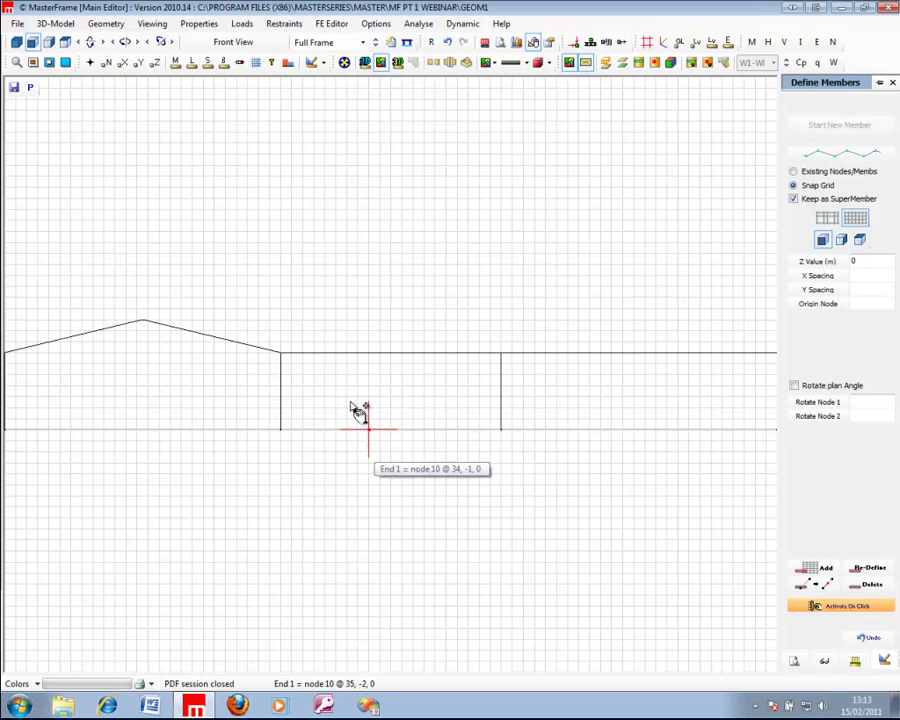
{"action": "scroll", "coordinate": [393, 364], "scroll_direction": "up", "scroll_amount": 1}
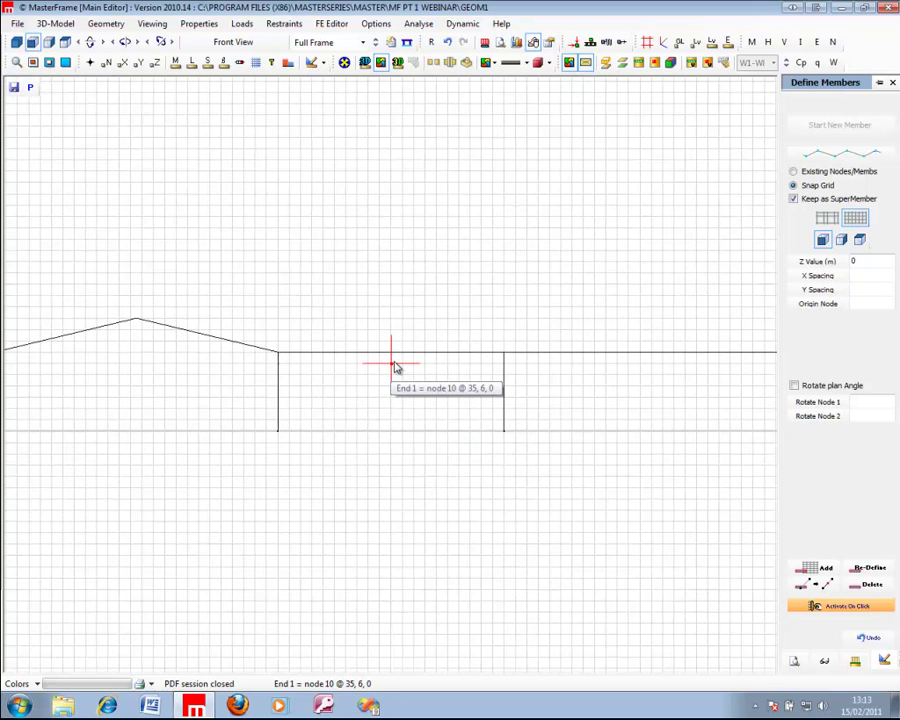
{"action": "scroll", "coordinate": [396, 367], "scroll_direction": "down", "scroll_amount": 3}
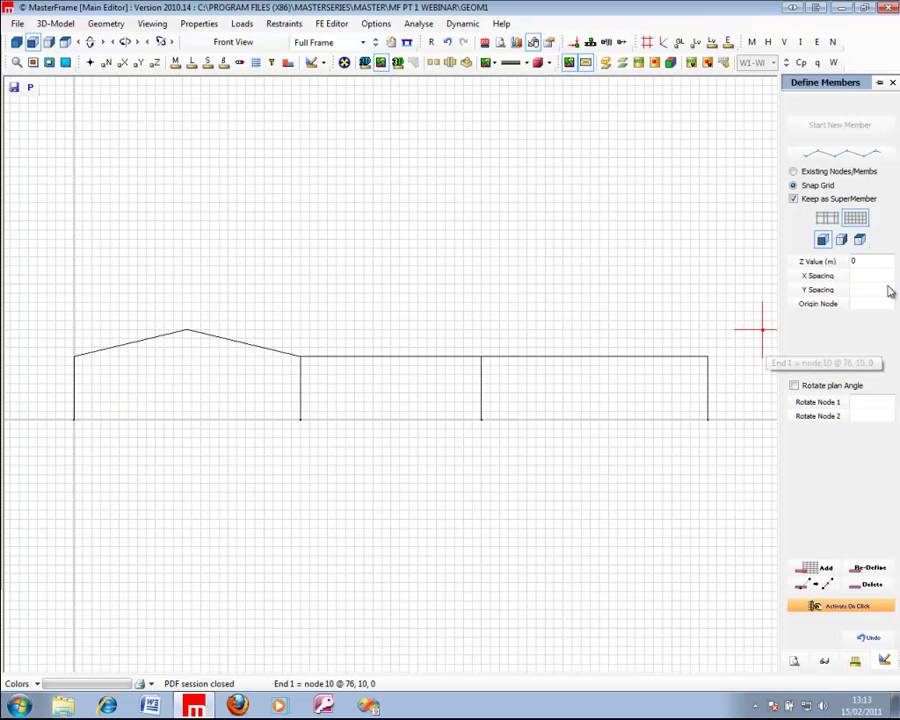
{"action": "type", "text": "6.5"}
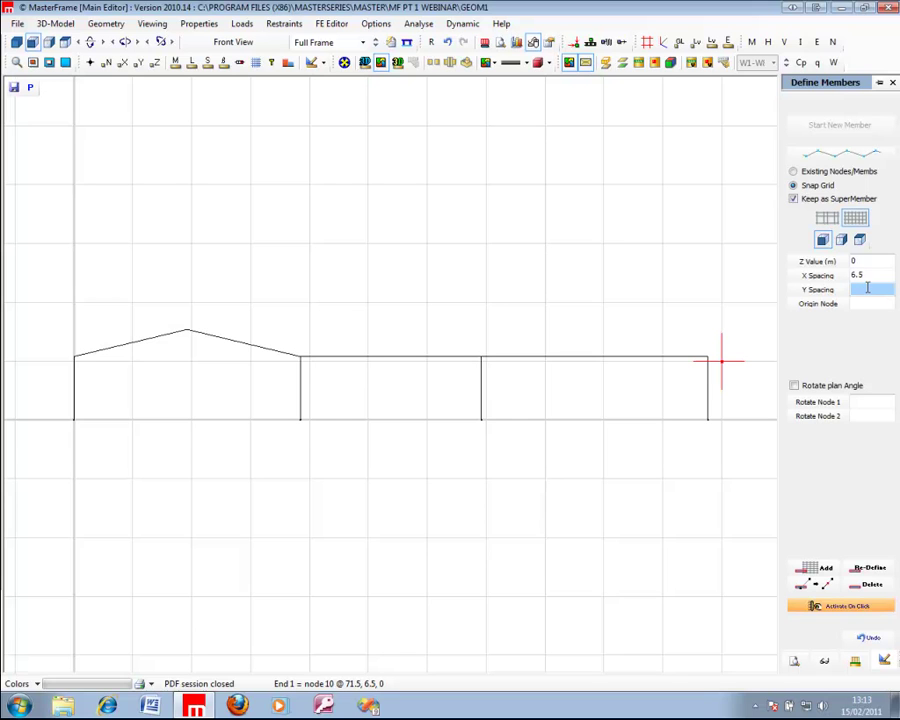
{"action": "type", "text": "3.5"}
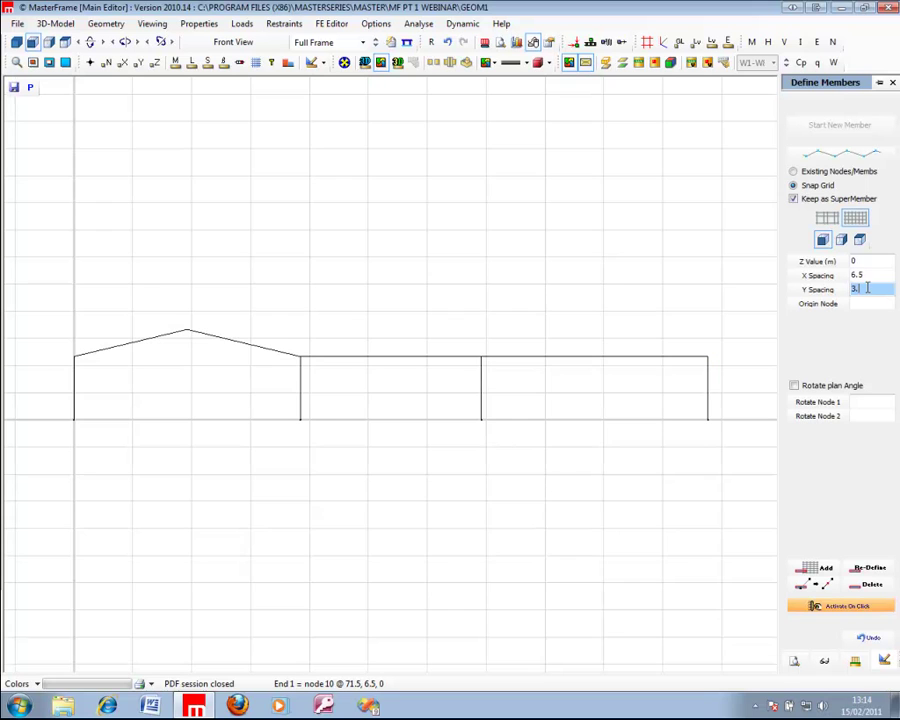
Draw 3.5 m posts at x 6.5 and 13, re-origin the grid at node 2, then add the 18.5 post
{"action": "left_click", "coordinate": [147, 425]}
{"action": "left_click", "coordinate": [151, 409]}
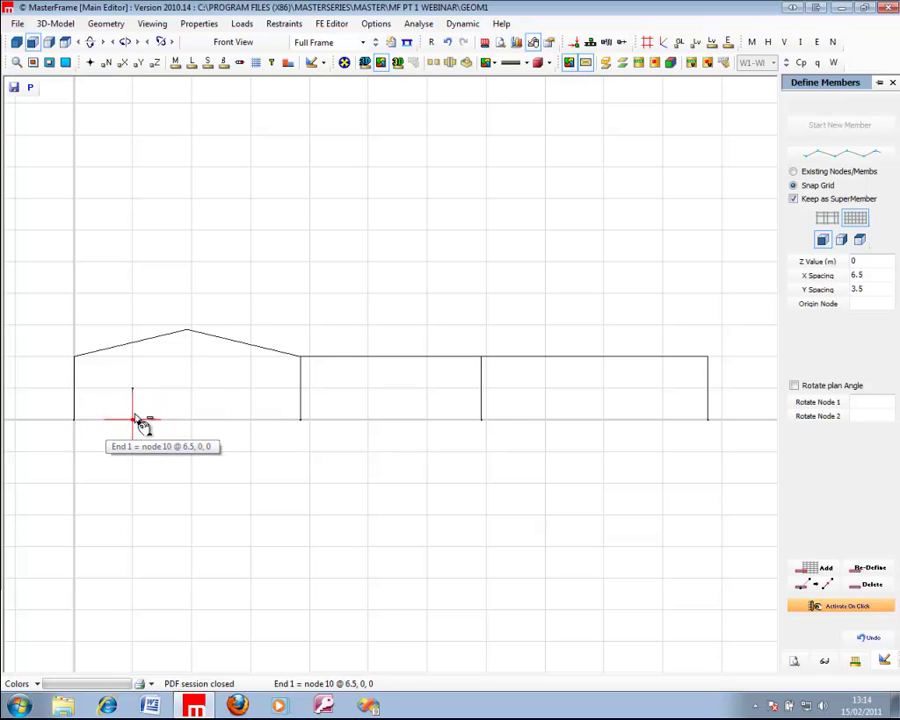
{"action": "left_click", "coordinate": [215, 419]}
{"action": "left_click", "coordinate": [212, 407]}
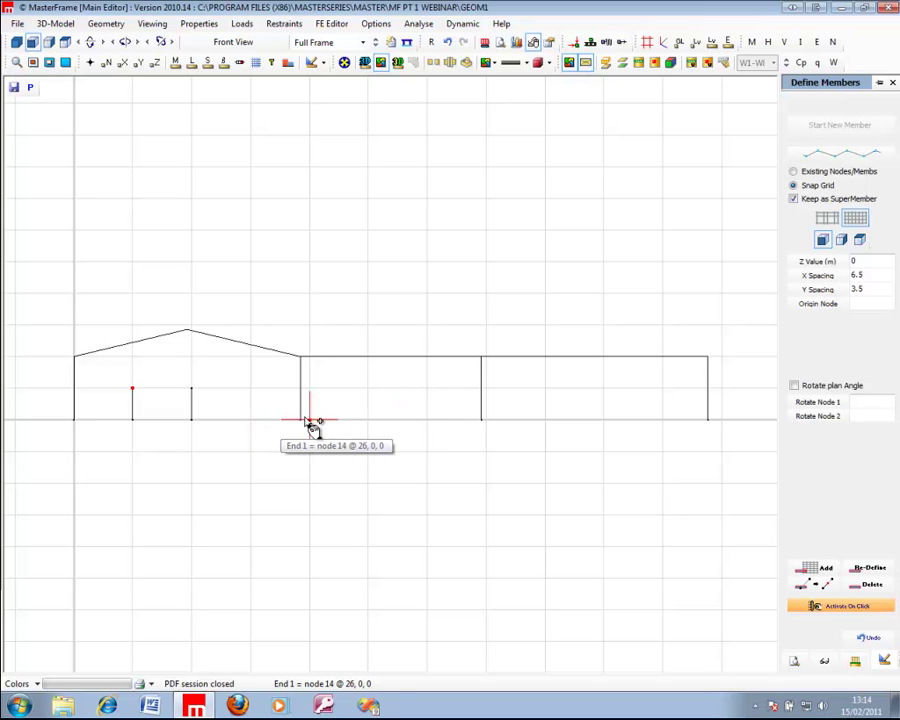
{"action": "left_click", "coordinate": [808, 302]}
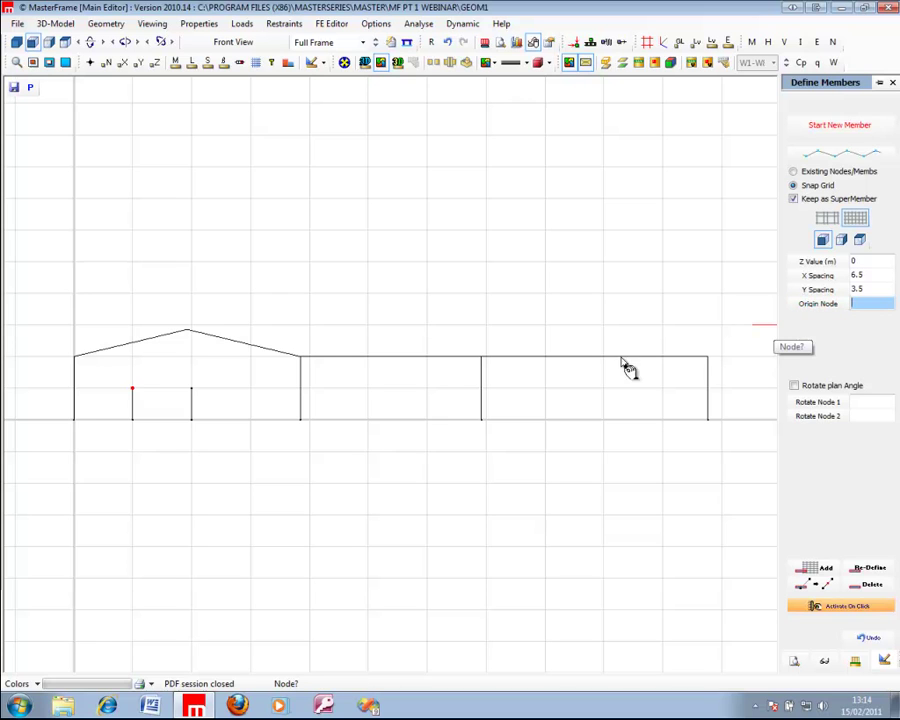
{"action": "left_click", "coordinate": [300, 421]}
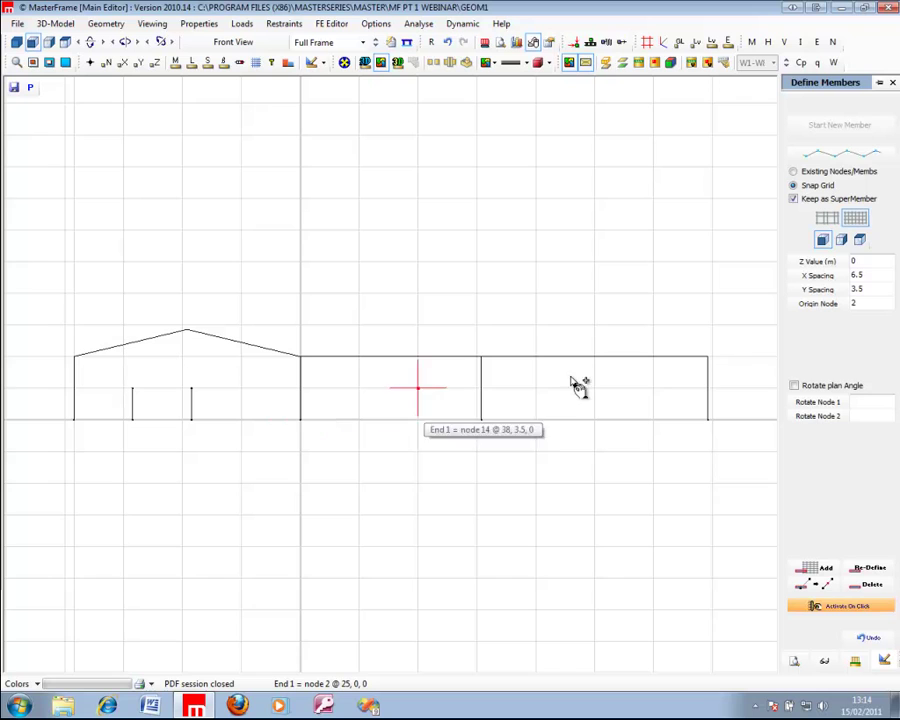
{"action": "left_click", "coordinate": [260, 421]}
{"action": "left_click", "coordinate": [258, 400]}
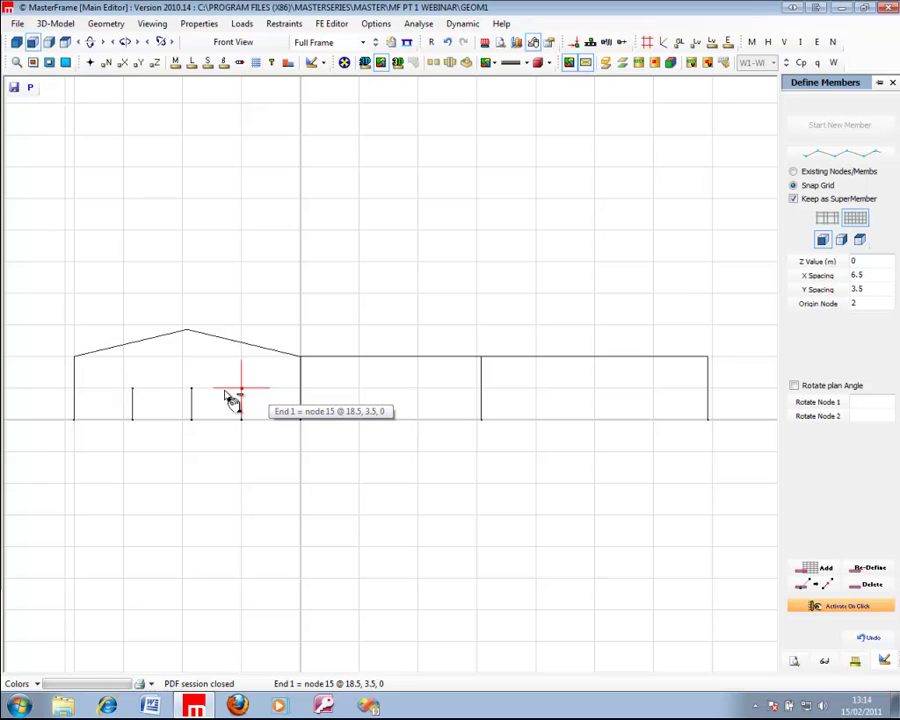
Snap to existing nodes and draw the 3.5 m tie from the left column through the post tops to the right column
{"action": "left_click", "coordinate": [794, 172]}
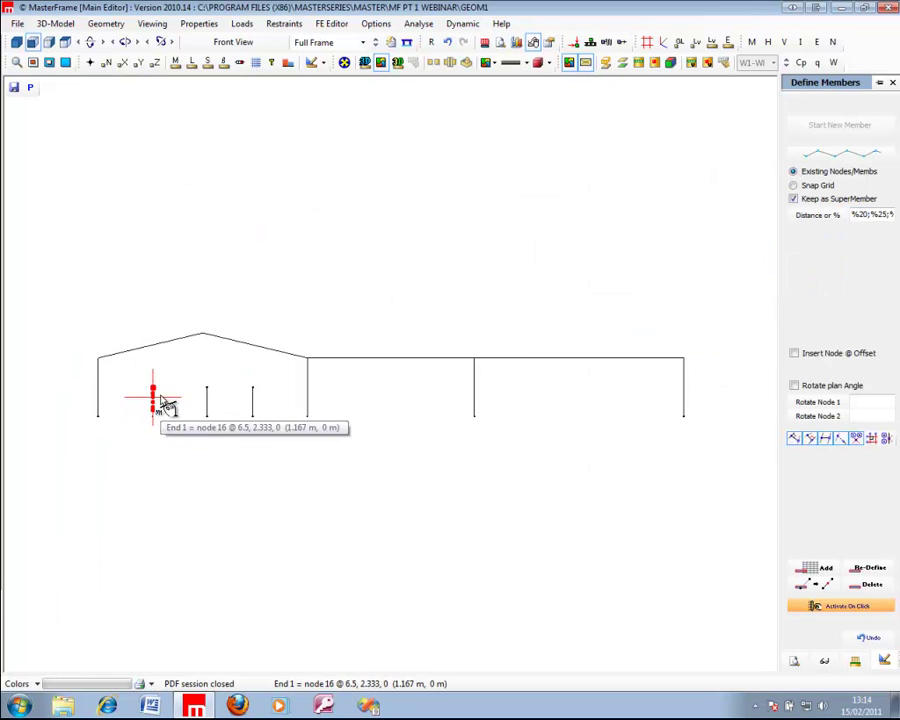
{"action": "left_click", "coordinate": [815, 216]}
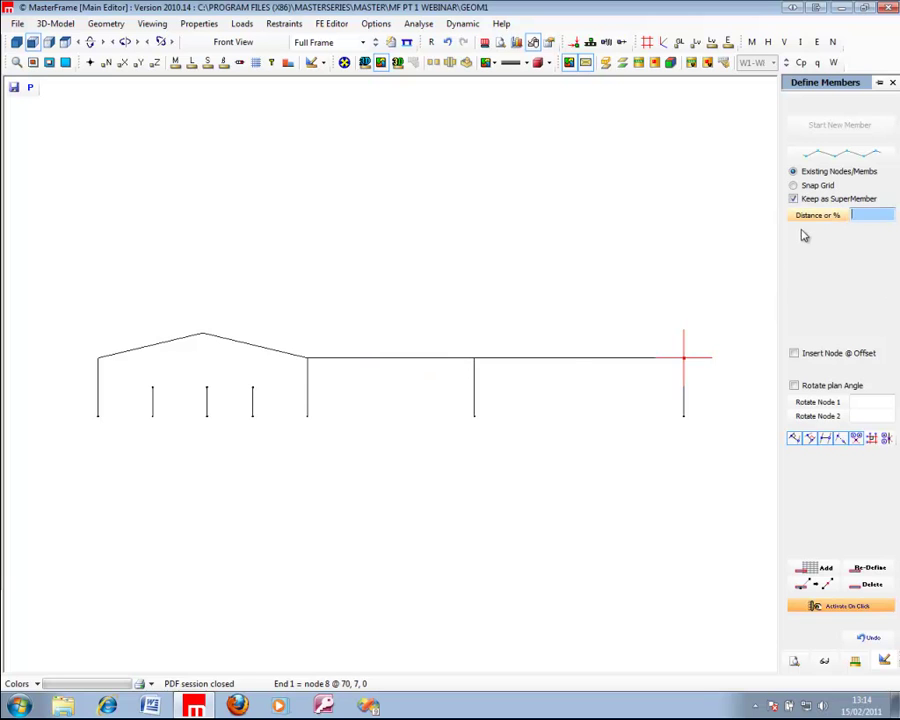
{"action": "left_click", "coordinate": [168, 390]}
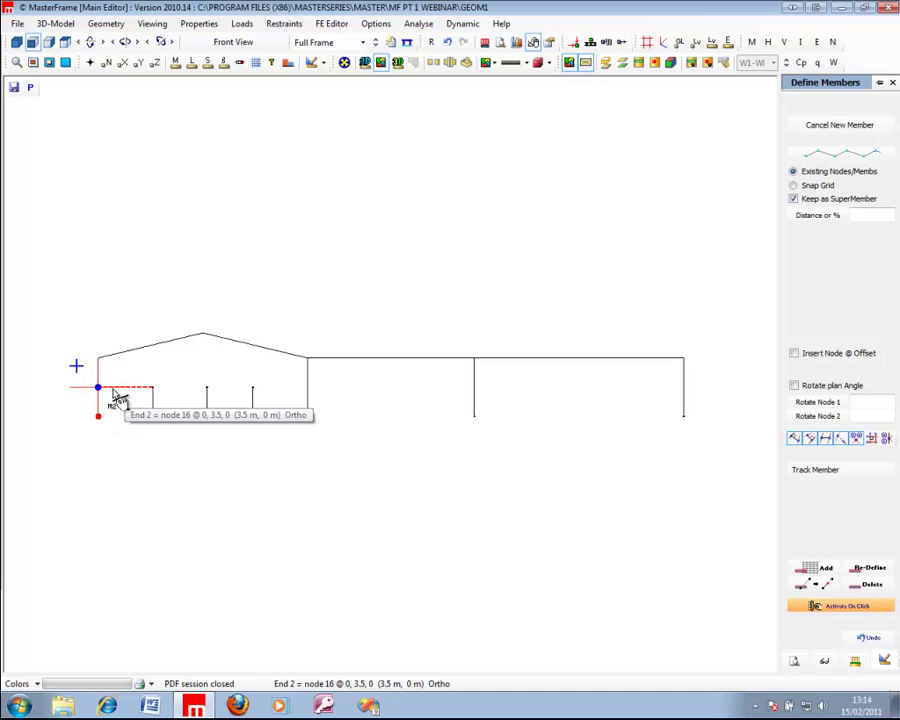
{"action": "left_click", "coordinate": [114, 396]}
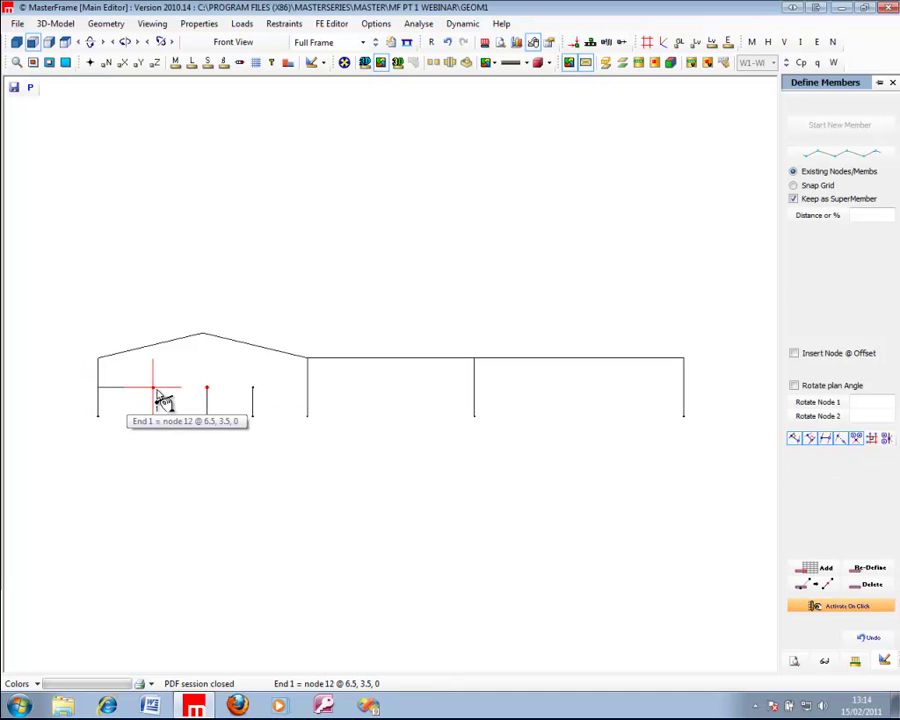
{"action": "left_click", "coordinate": [157, 392]}
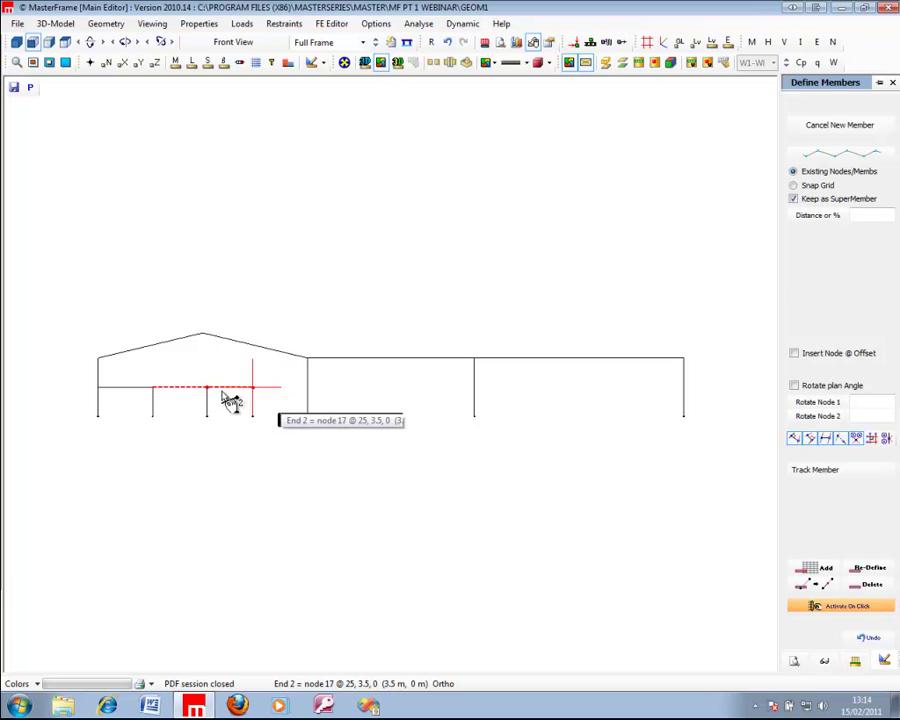
{"action": "left_click", "coordinate": [305, 392]}
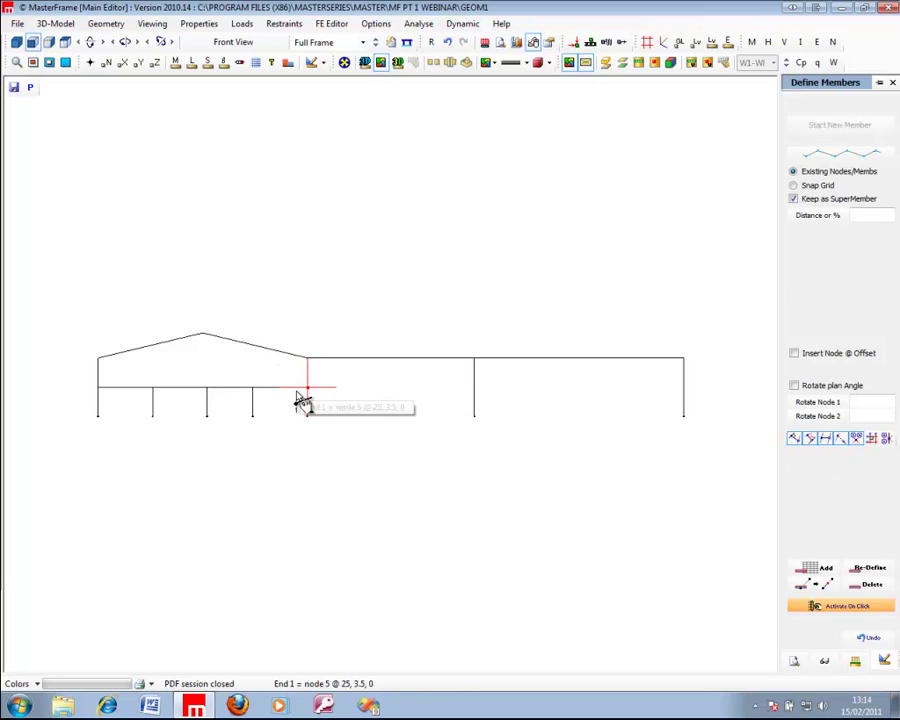
{"action": "left_click", "coordinate": [175, 62]}
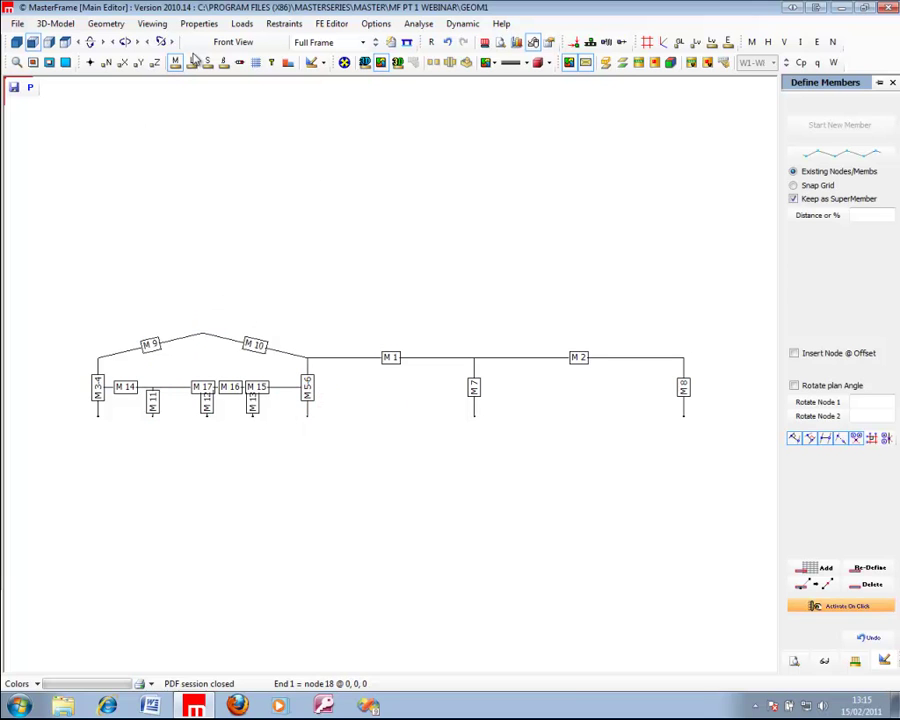
Draw a strut from the first post top up to the left rafter, meeting it at 5.352, 8.284
{"action": "left_click", "coordinate": [175, 62]}
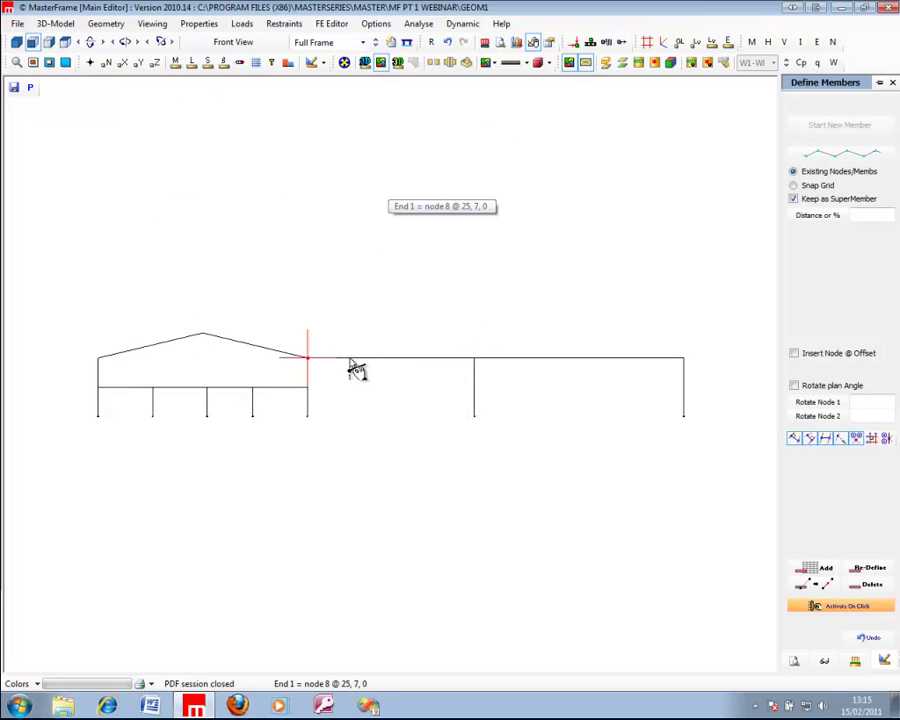
{"action": "left_click", "coordinate": [152, 388]}
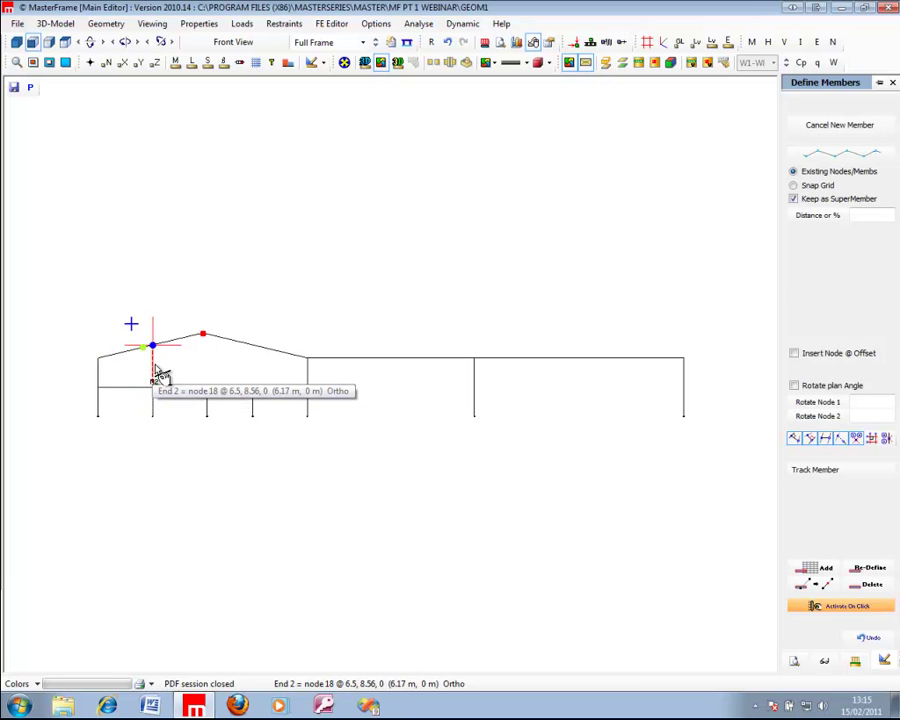
{"action": "scroll", "coordinate": [160, 375], "scroll_direction": "up", "scroll_amount": 2}
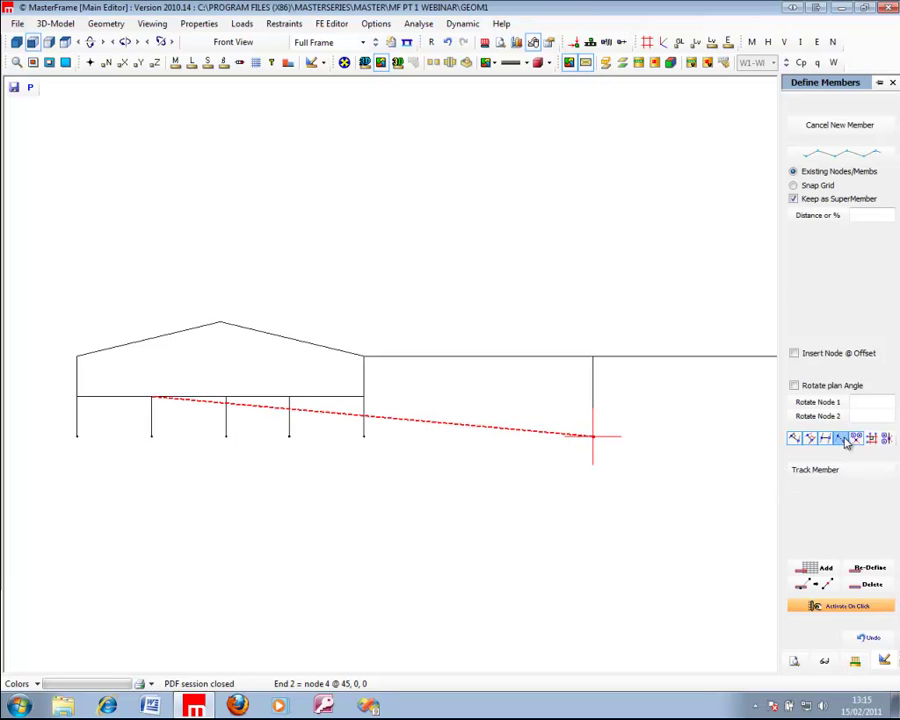
{"action": "left_click", "coordinate": [150, 350]}
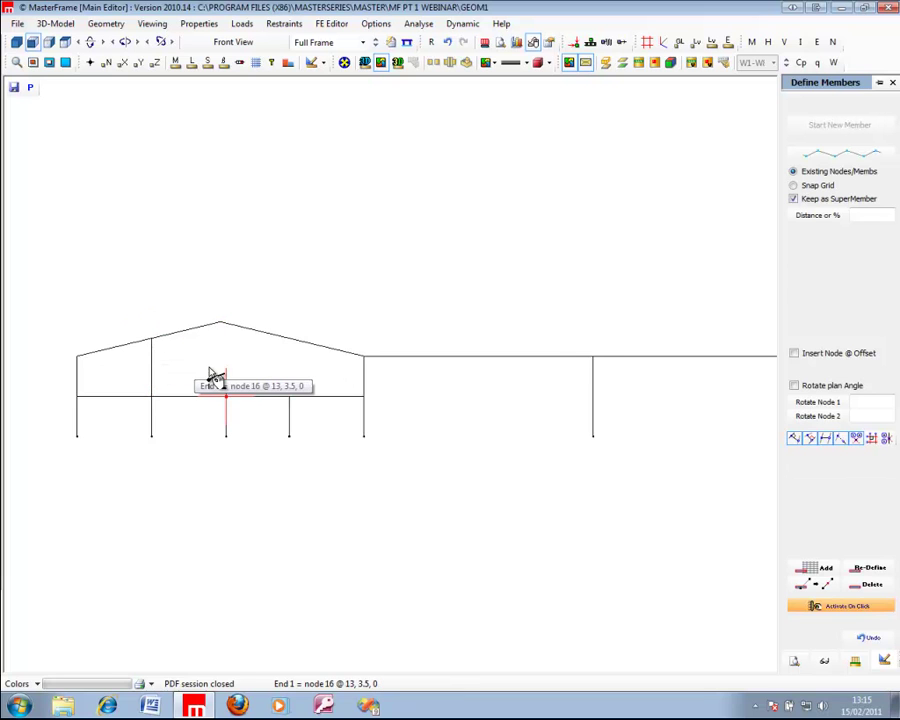
{"action": "scroll", "coordinate": [208, 376], "scroll_direction": "down", "scroll_amount": 1}
{"action": "scroll", "coordinate": [208, 376], "scroll_direction": "down", "scroll_amount": 1}
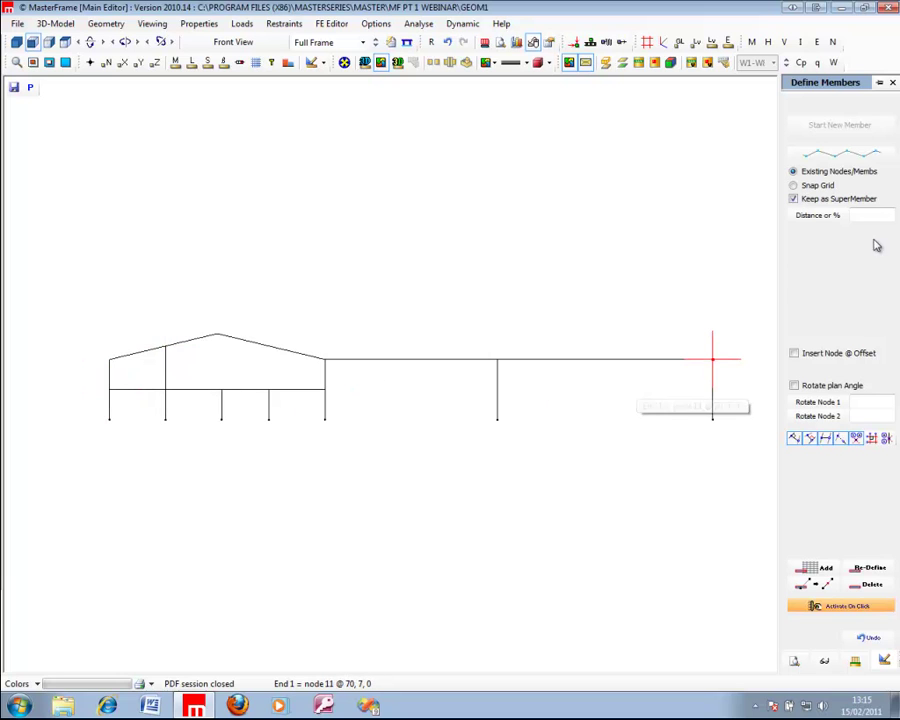
Set the along-member snap distance to 2.75 m, then draw and undo a trial strut to the rafter
{"action": "left_click", "coordinate": [818, 216]}
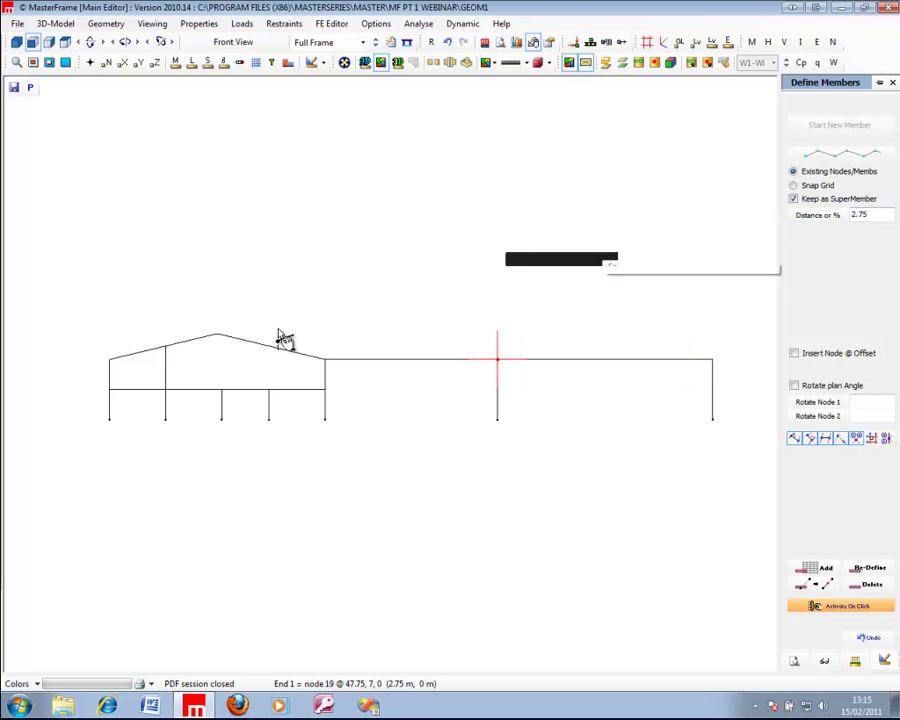
{"action": "left_click", "coordinate": [194, 404]}
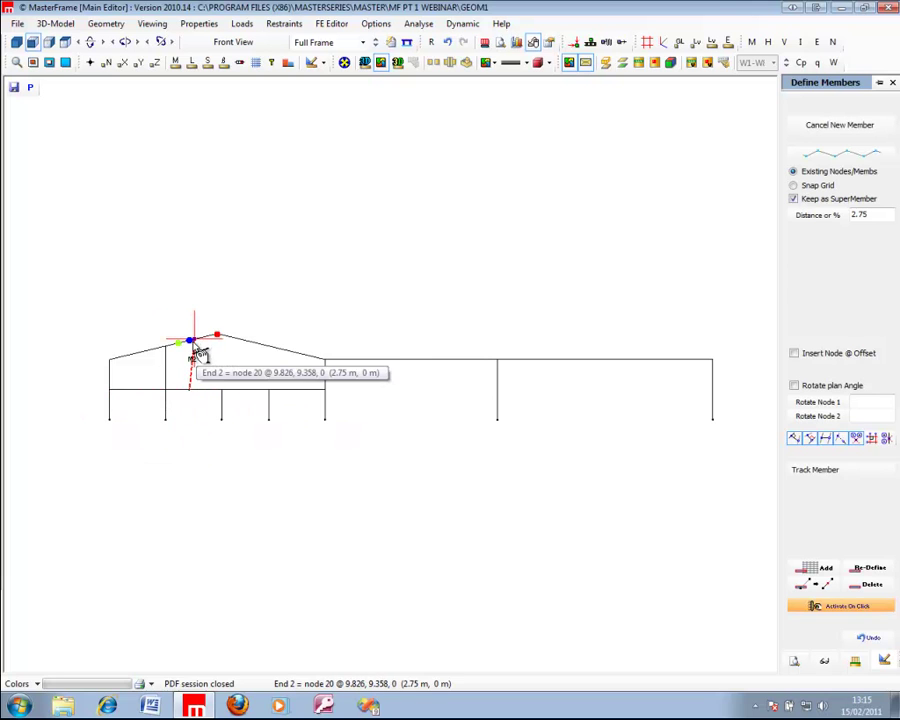
{"action": "left_click", "coordinate": [190, 343]}
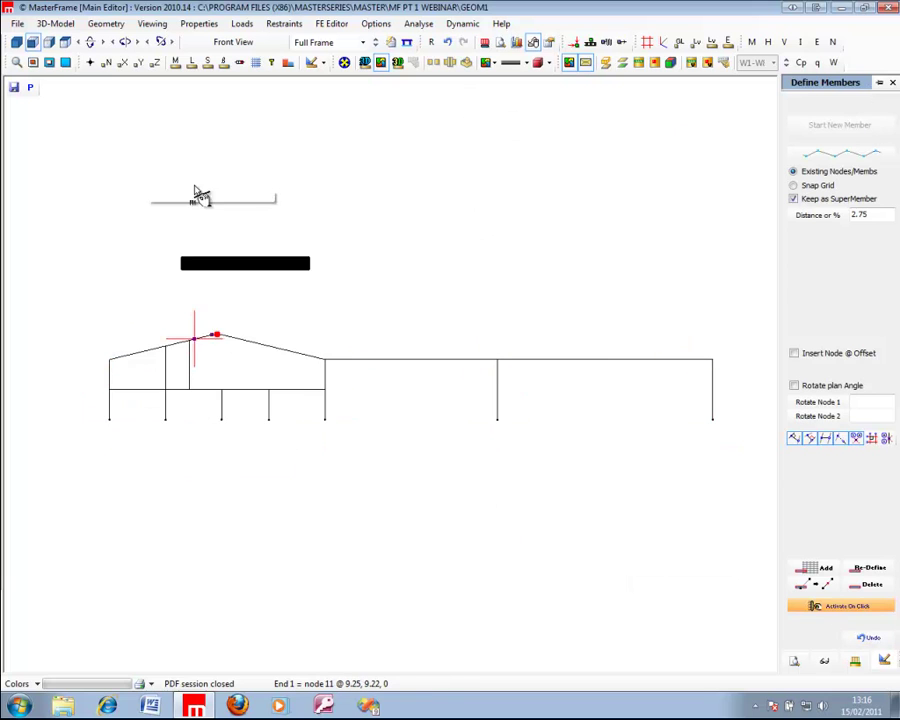
{"action": "left_click", "coordinate": [448, 43]}
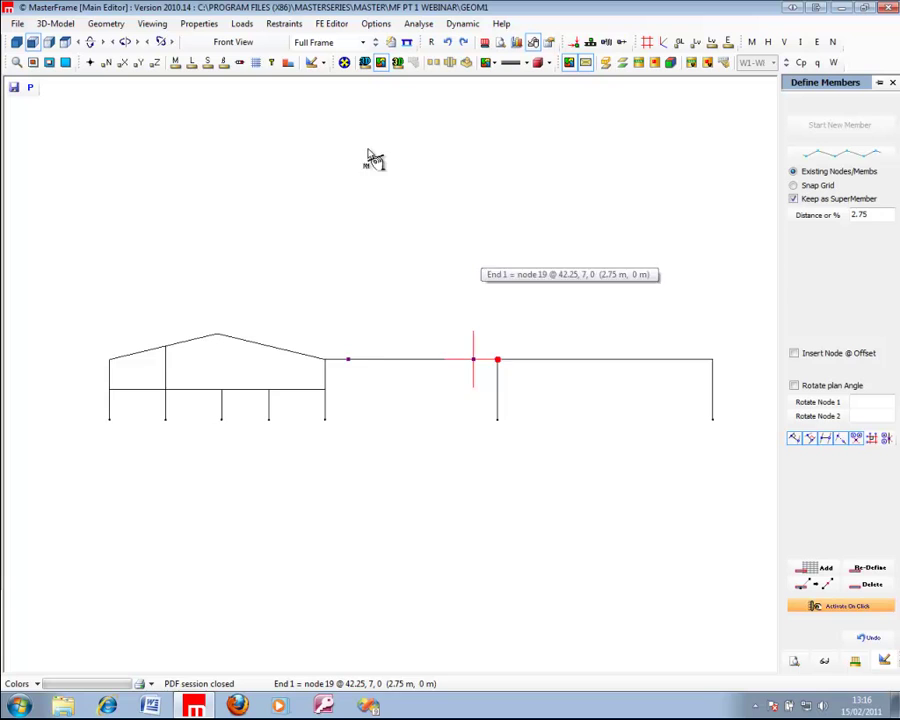
{"action": "left_click", "coordinate": [57, 23]}
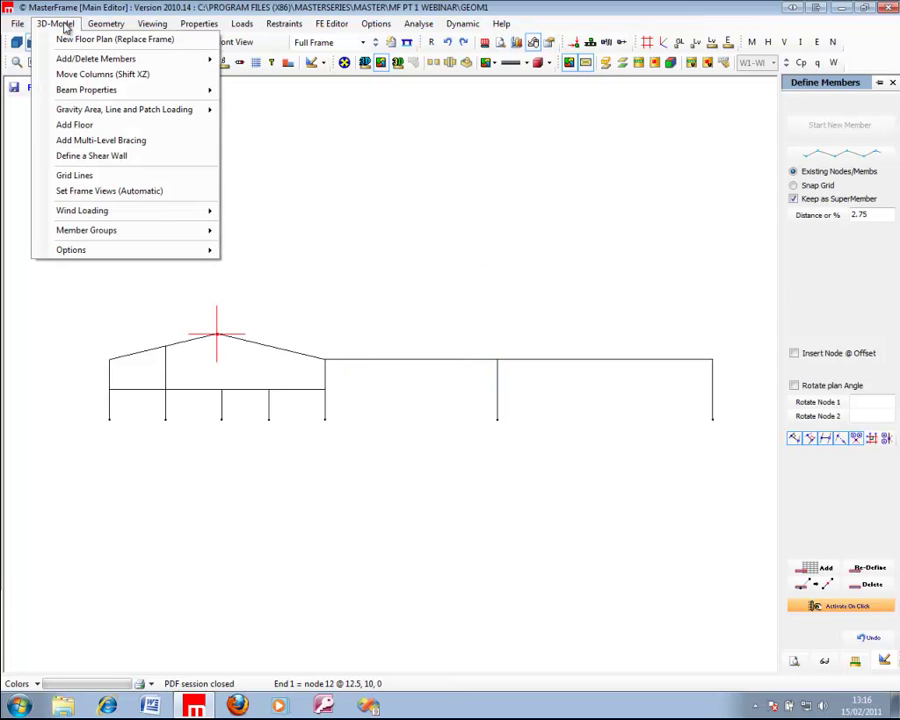
Split the right span's top beam, member 0005, into 4 equal members
{"action": "mouse_move", "coordinate": [104, 24]}
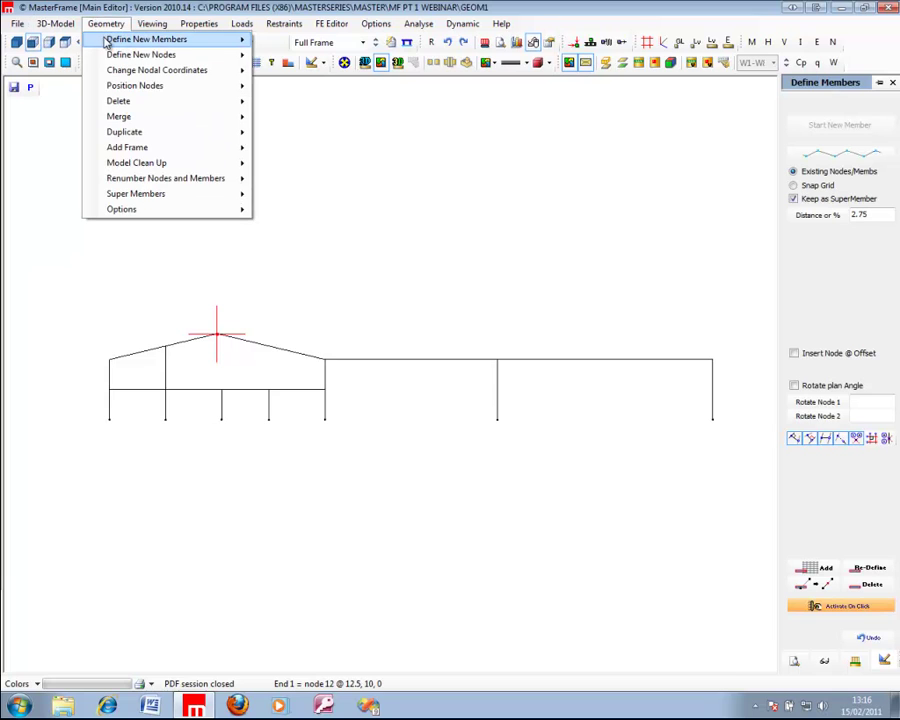
{"action": "mouse_move", "coordinate": [125, 38]}
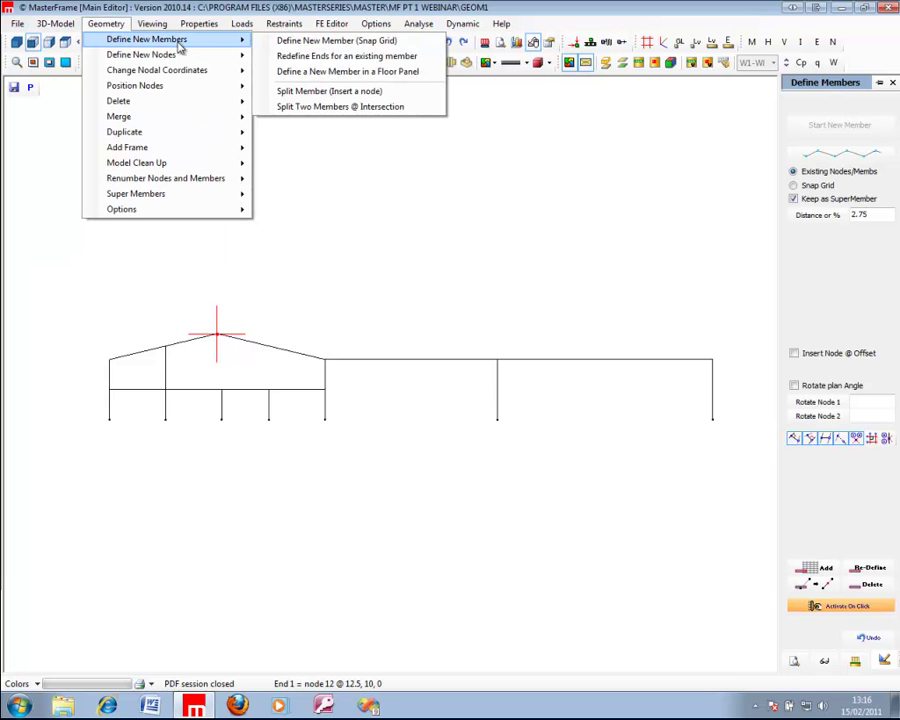
{"action": "left_click", "coordinate": [306, 92]}
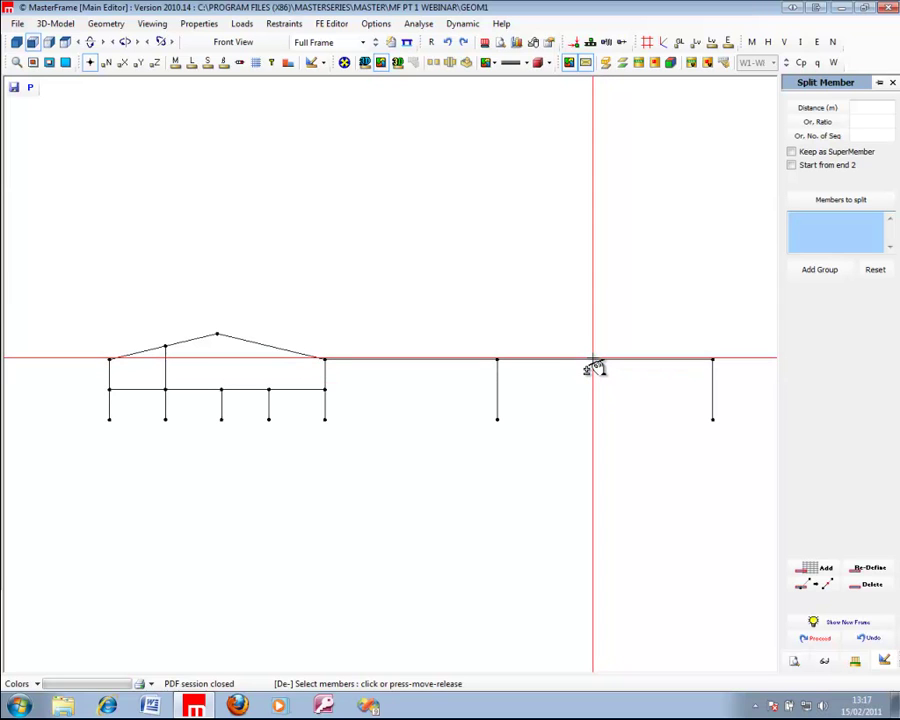
{"action": "left_click", "coordinate": [593, 358]}
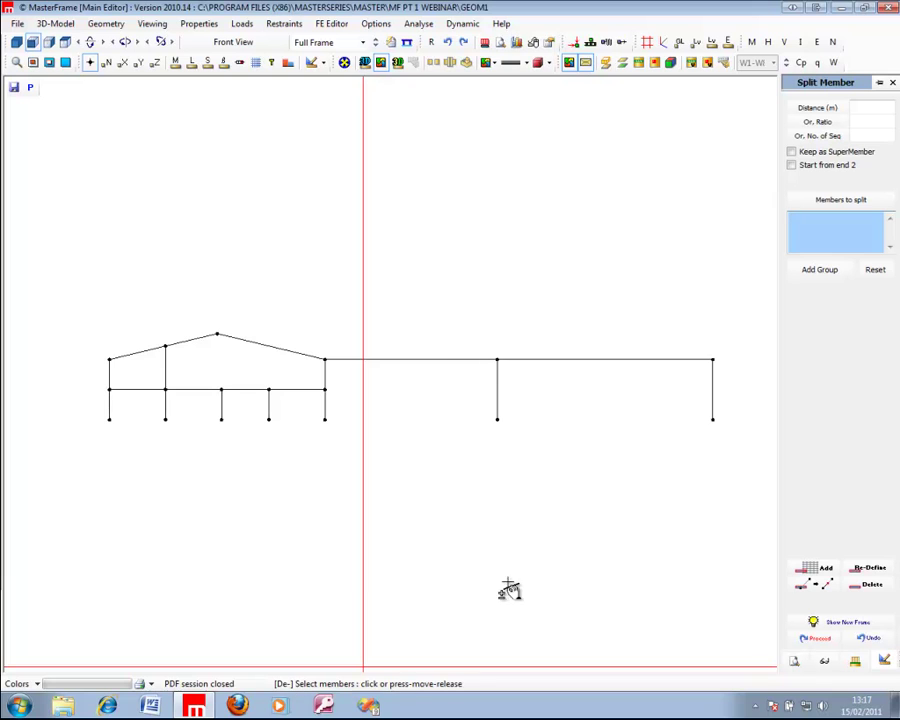
{"action": "left_click", "coordinate": [605, 362]}
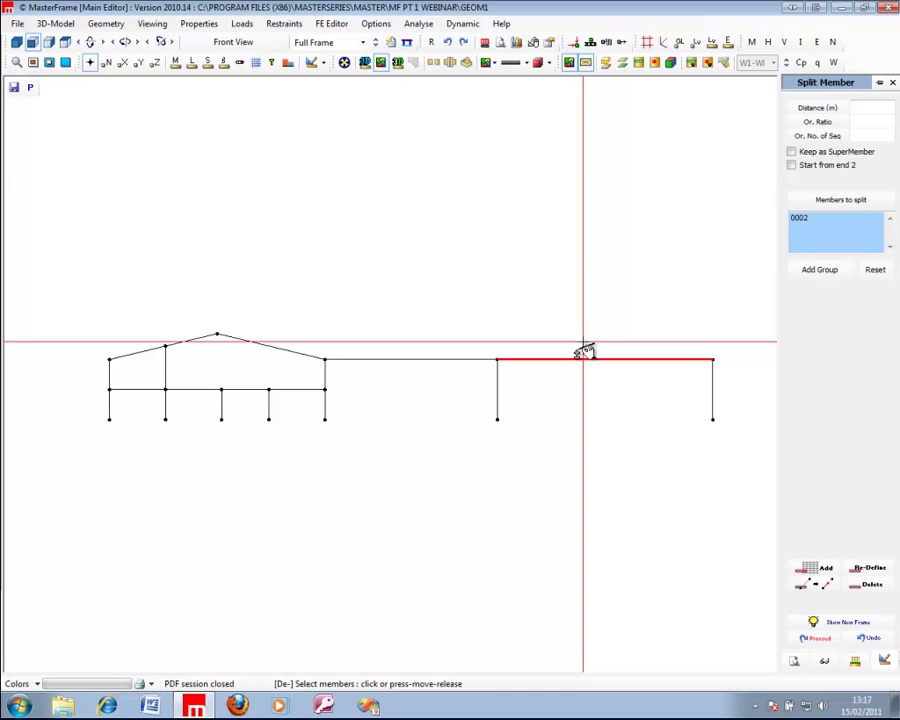
{"action": "left_click", "coordinate": [879, 136]}
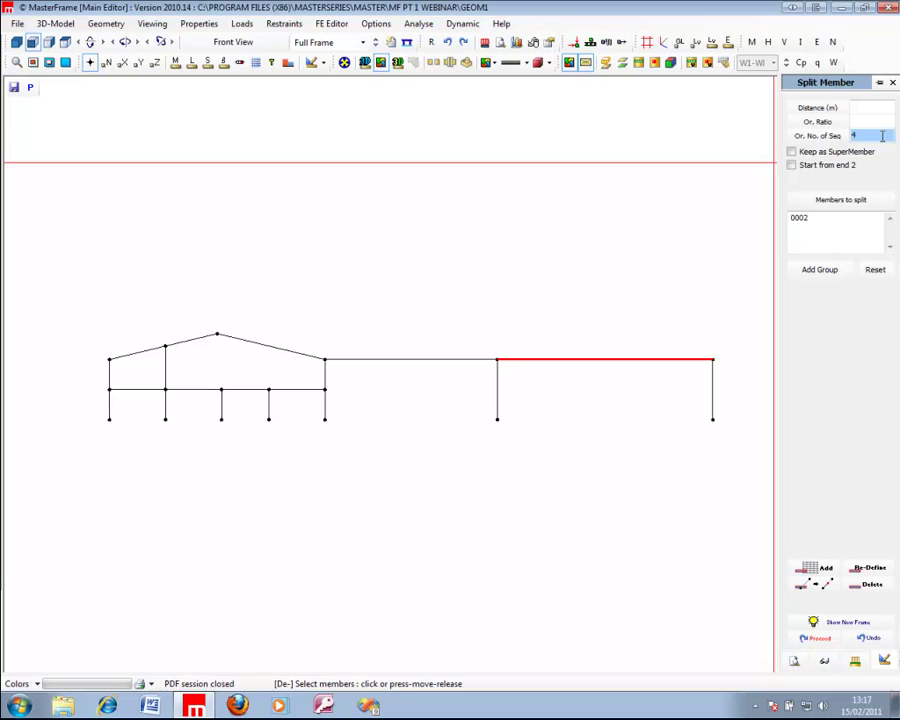
{"action": "left_click", "coordinate": [815, 638]}
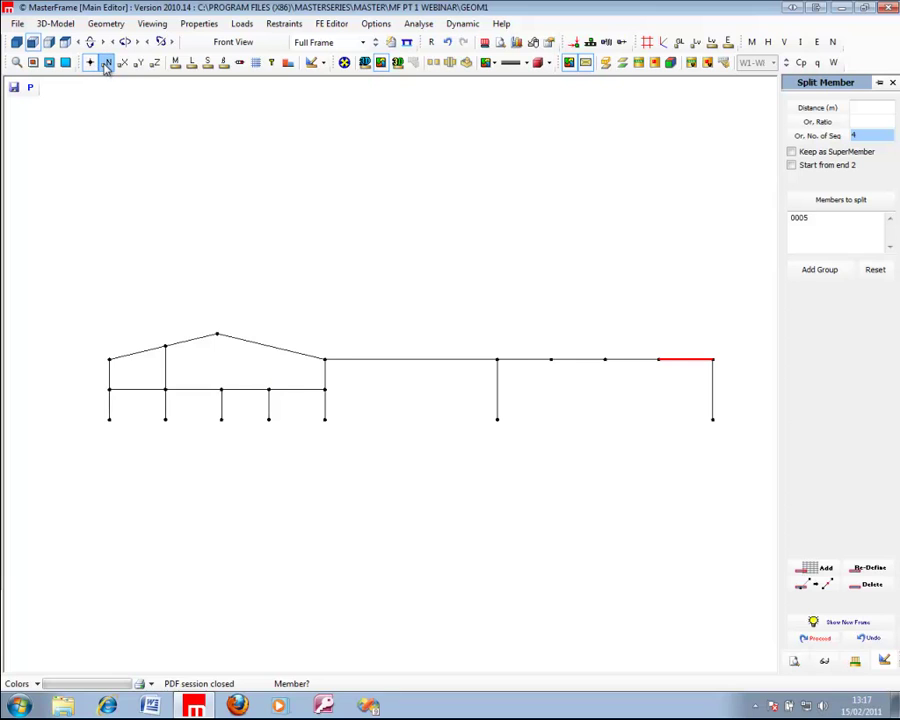
{"action": "left_click", "coordinate": [106, 63]}
{"action": "left_click", "coordinate": [106, 63]}
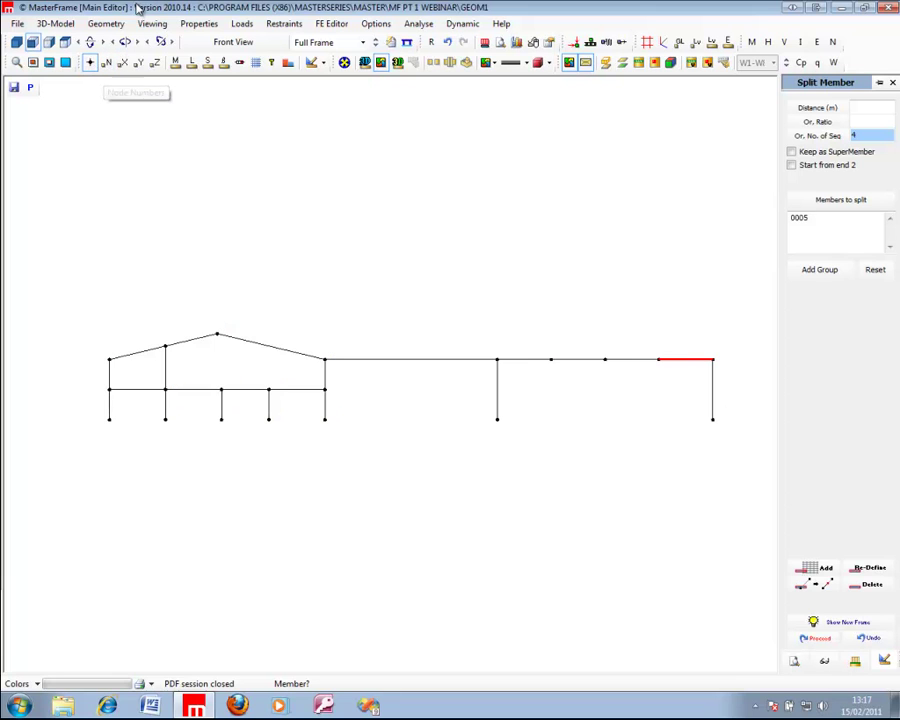
{"action": "left_click", "coordinate": [90, 62]}
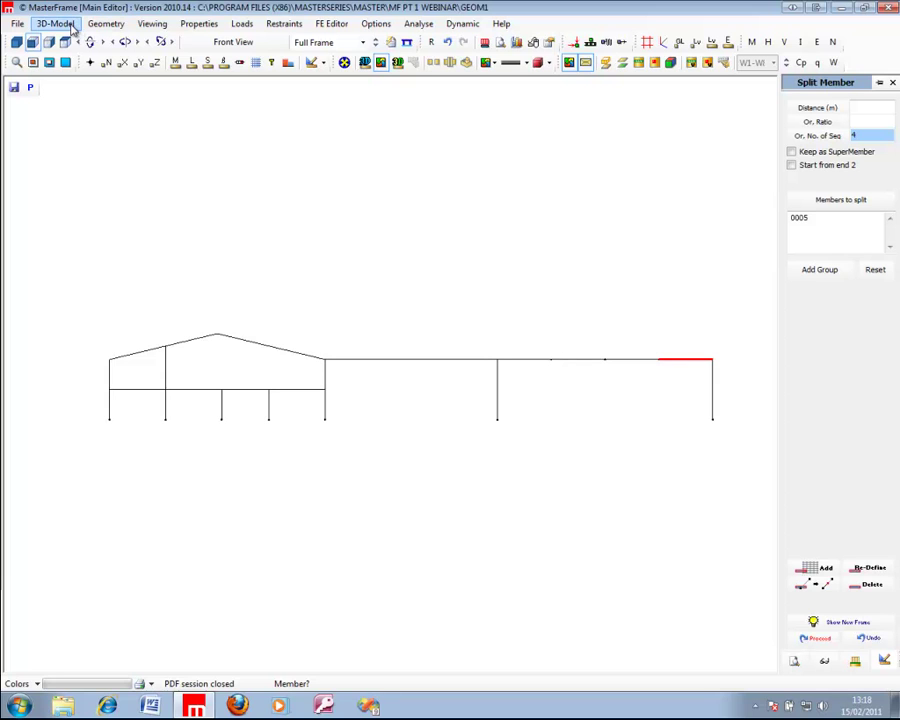
Shift node 0012 up 4 m in Y to form the right span's peak
{"action": "left_click", "coordinate": [100, 23]}
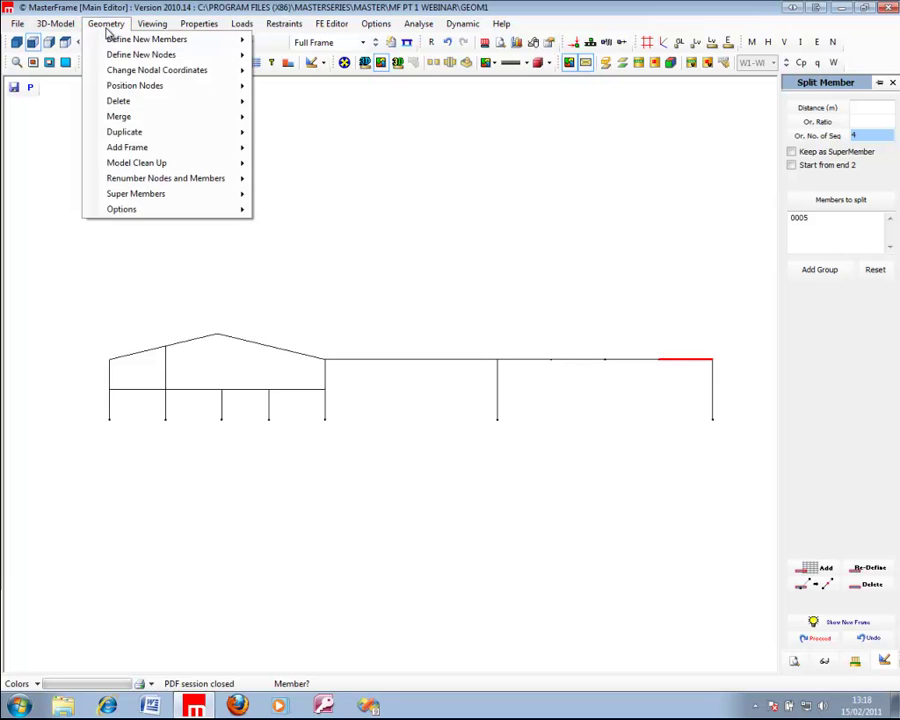
{"action": "mouse_move", "coordinate": [118, 78]}
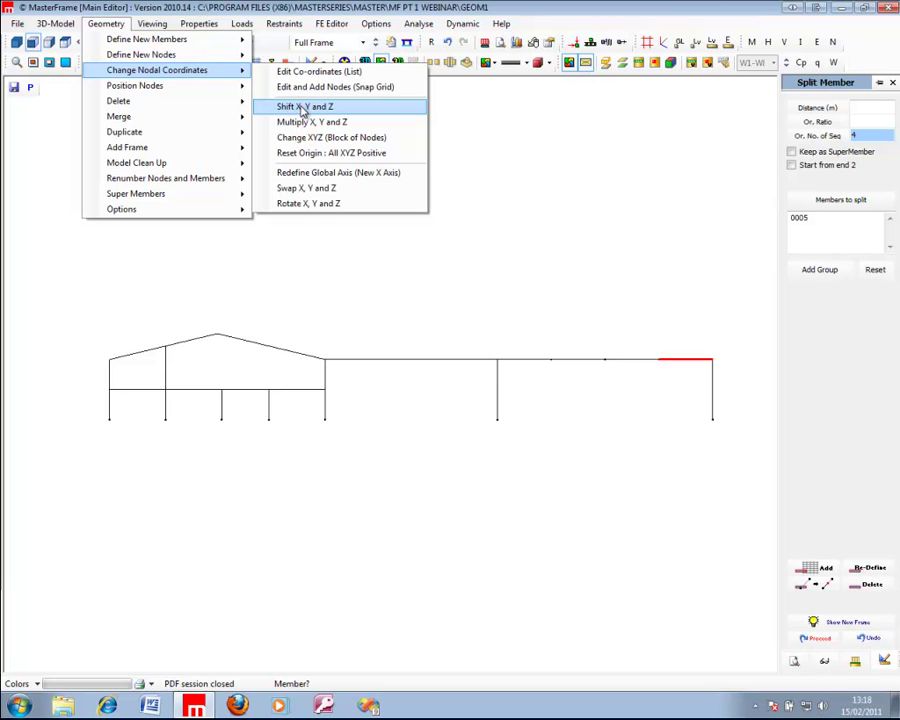
{"action": "left_click", "coordinate": [303, 107]}
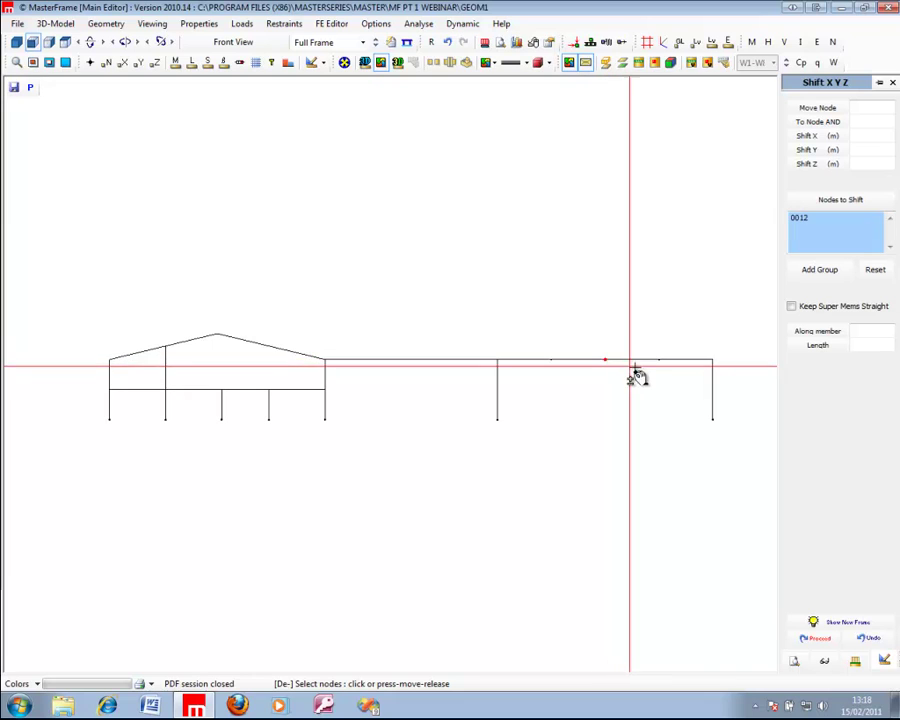
{"action": "left_click", "coordinate": [874, 148]}
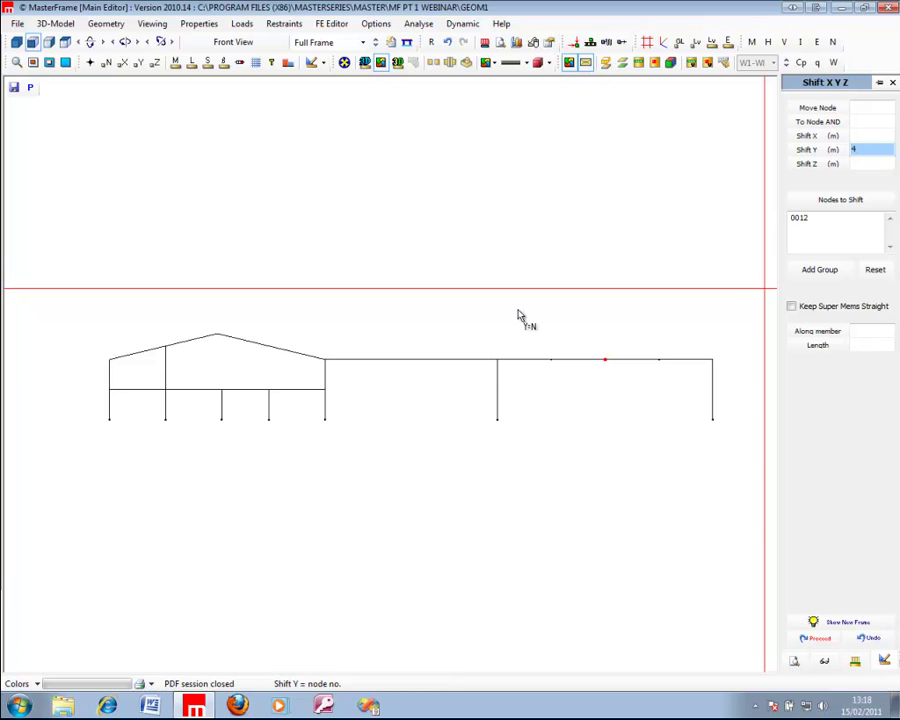
{"action": "left_click", "coordinate": [826, 639]}
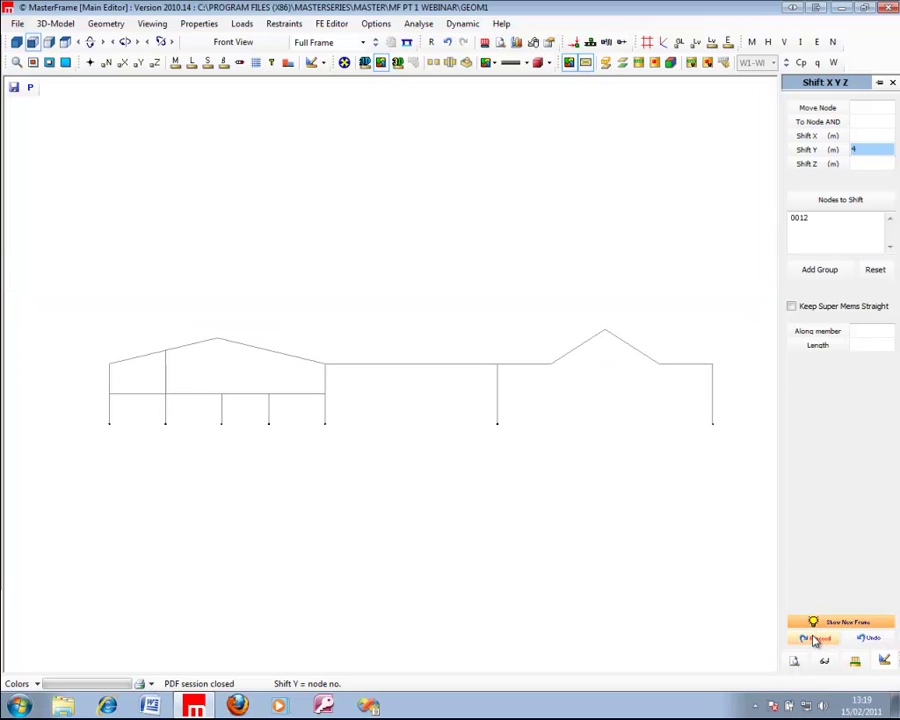
{"action": "left_click", "coordinate": [815, 639]}
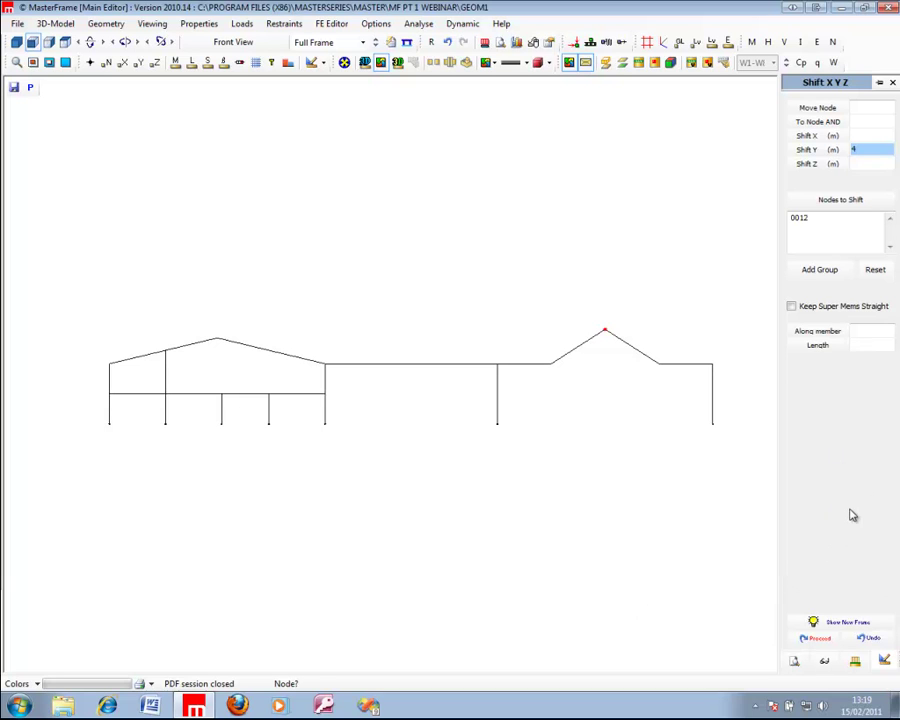
Reset the shift node list and try selecting nodes around the right peak
{"action": "left_click", "coordinate": [873, 271]}
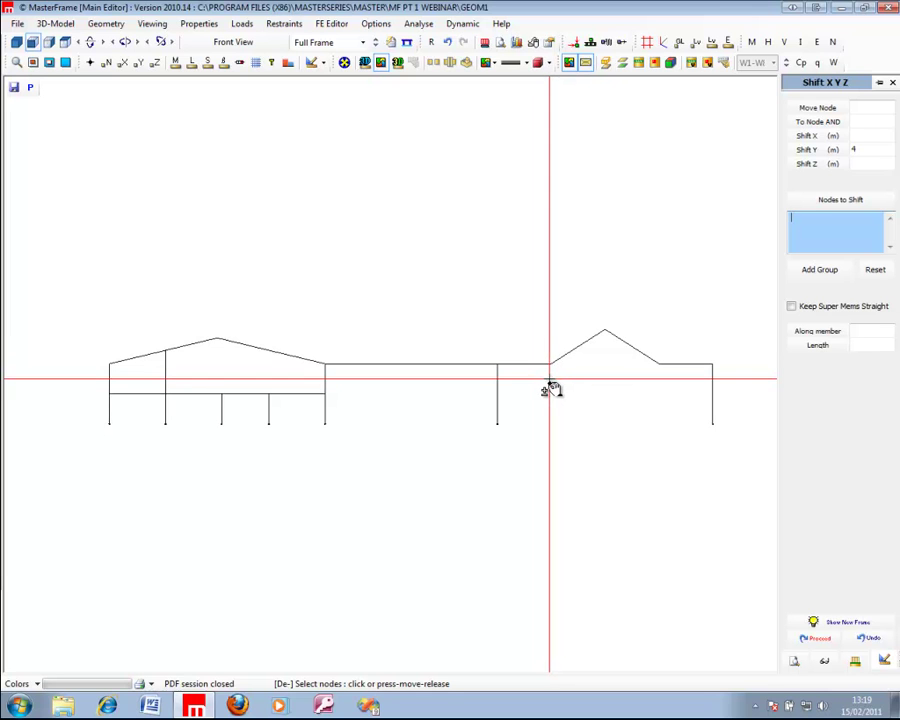
{"action": "left_click", "coordinate": [551, 363]}
{"action": "left_click", "coordinate": [604, 331]}
{"action": "left_click", "coordinate": [662, 364]}
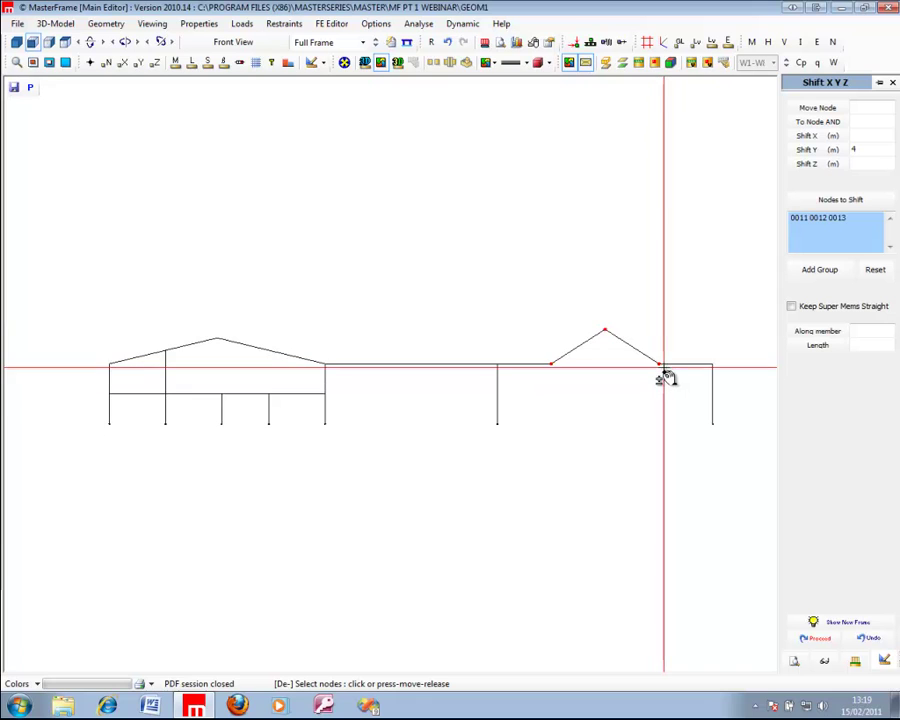
{"action": "left_click", "coordinate": [660, 362]}
{"action": "left_click", "coordinate": [606, 331]}
{"action": "left_click_drag", "start_coordinate": [522, 385], "coordinate": [695, 316]}
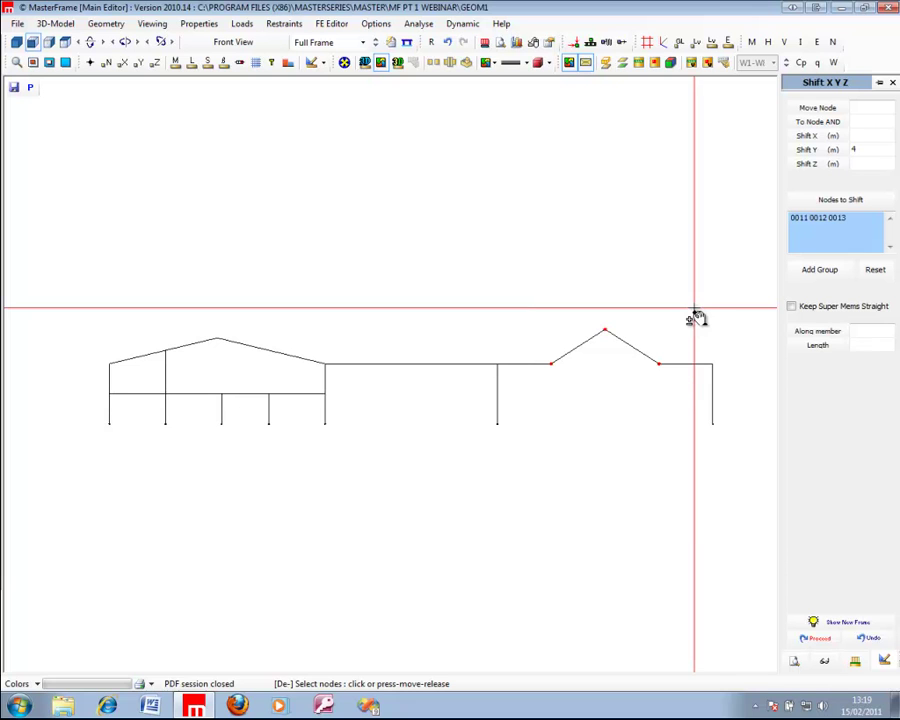
{"action": "left_click_drag", "start_coordinate": [534, 376], "coordinate": [686, 287]}
{"action": "left_click_drag", "start_coordinate": [681, 376], "coordinate": [703, 396]}
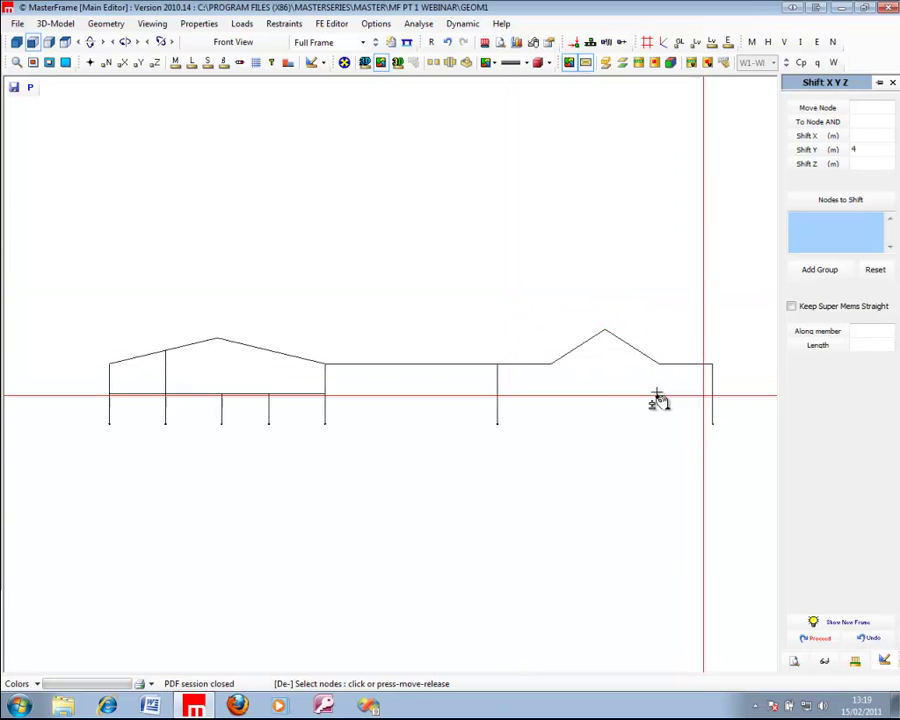
Pick nodes 0011 and 0013 and preview them shifted up 2 m in Y
{"action": "left_click", "coordinate": [556, 367]}
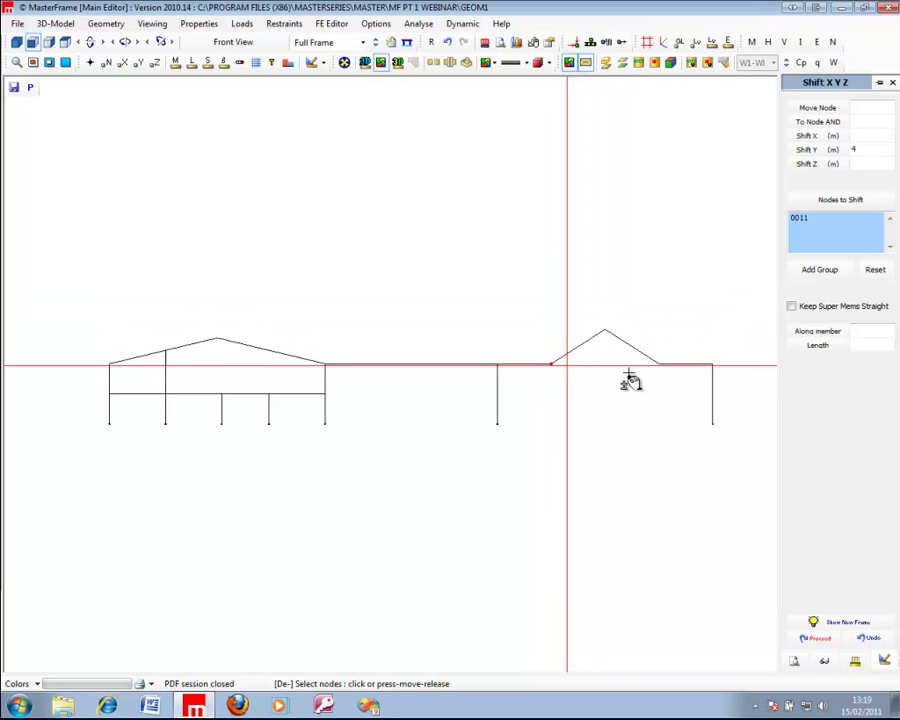
{"action": "left_click", "coordinate": [664, 366]}
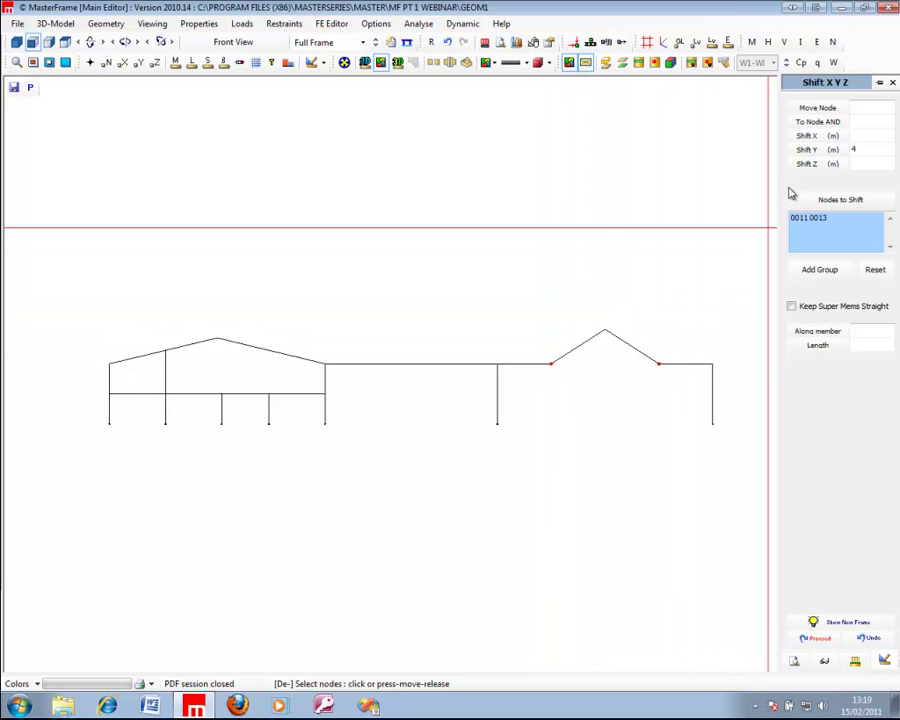
{"action": "left_click", "coordinate": [826, 149]}
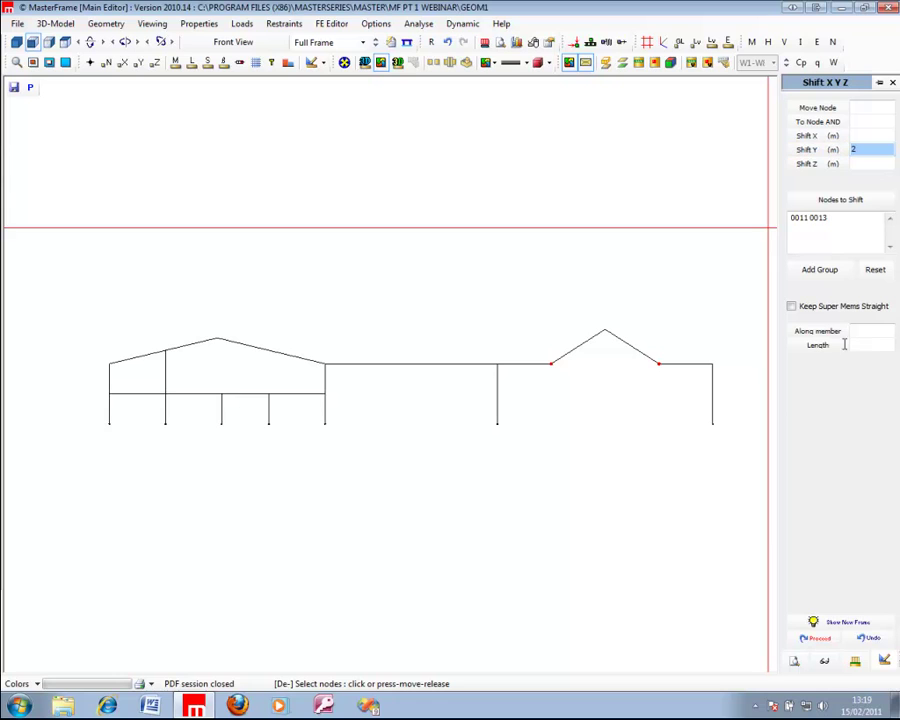
{"action": "left_click", "coordinate": [816, 623]}
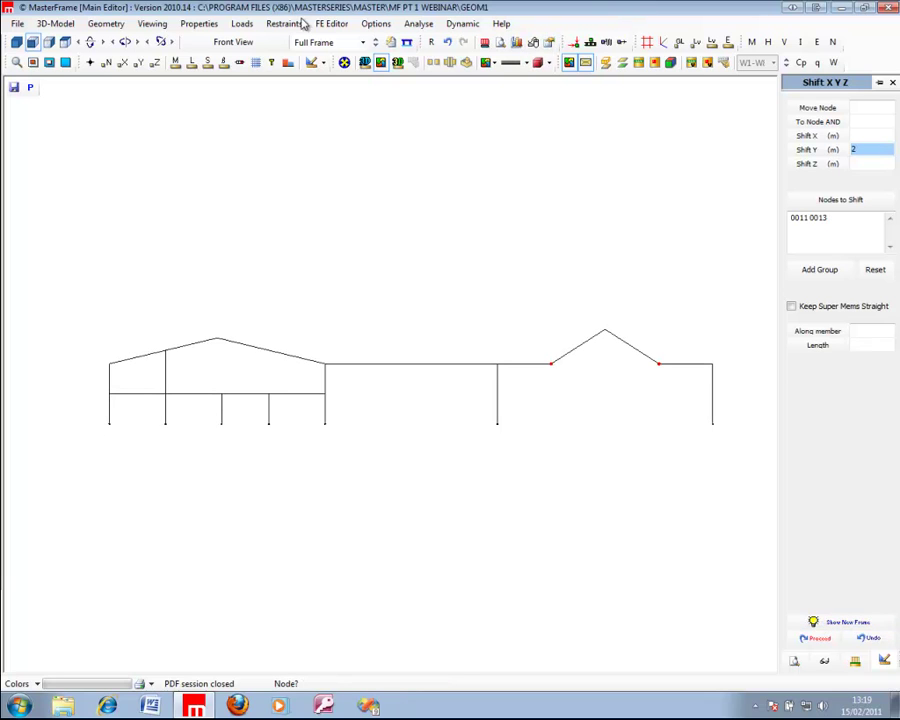
Start Position Straight with nodes 0010–0012 listed and the line's start and end nodes chosen
{"action": "left_click", "coordinate": [103, 25]}
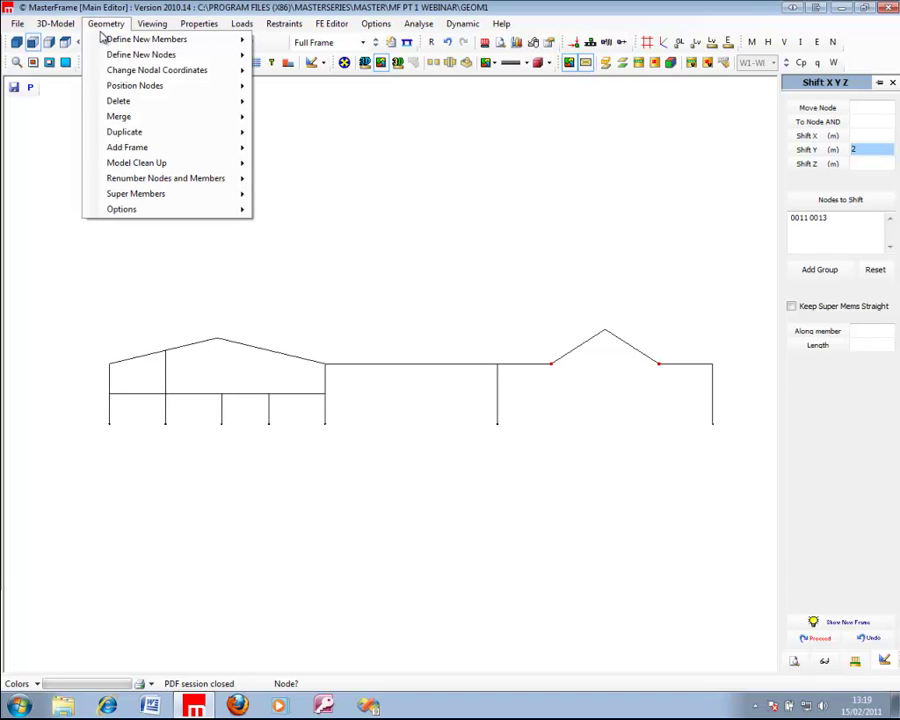
{"action": "mouse_move", "coordinate": [123, 92]}
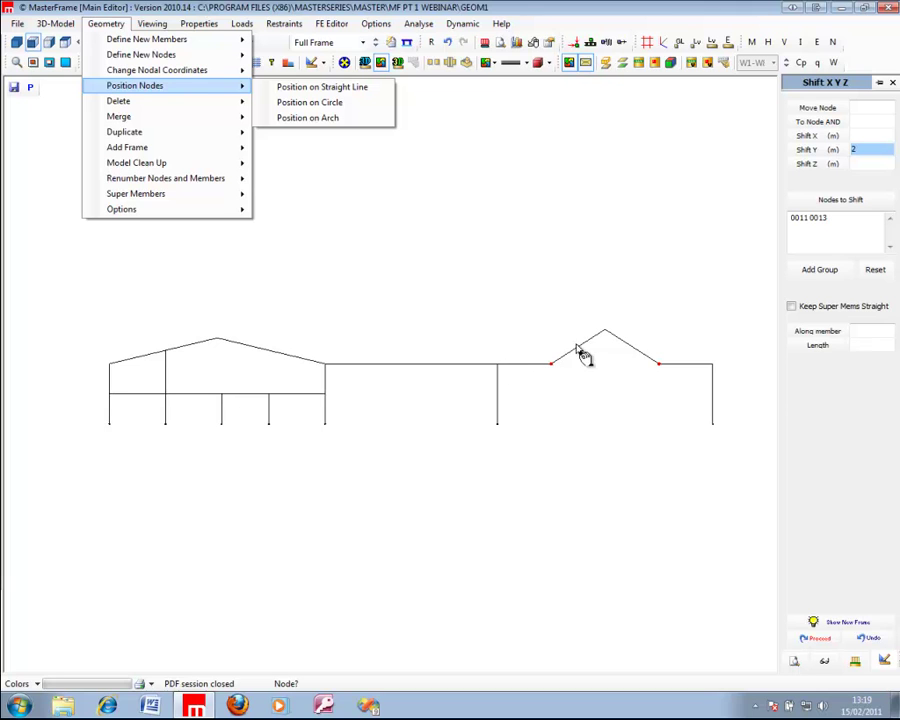
{"action": "left_click", "coordinate": [343, 88]}
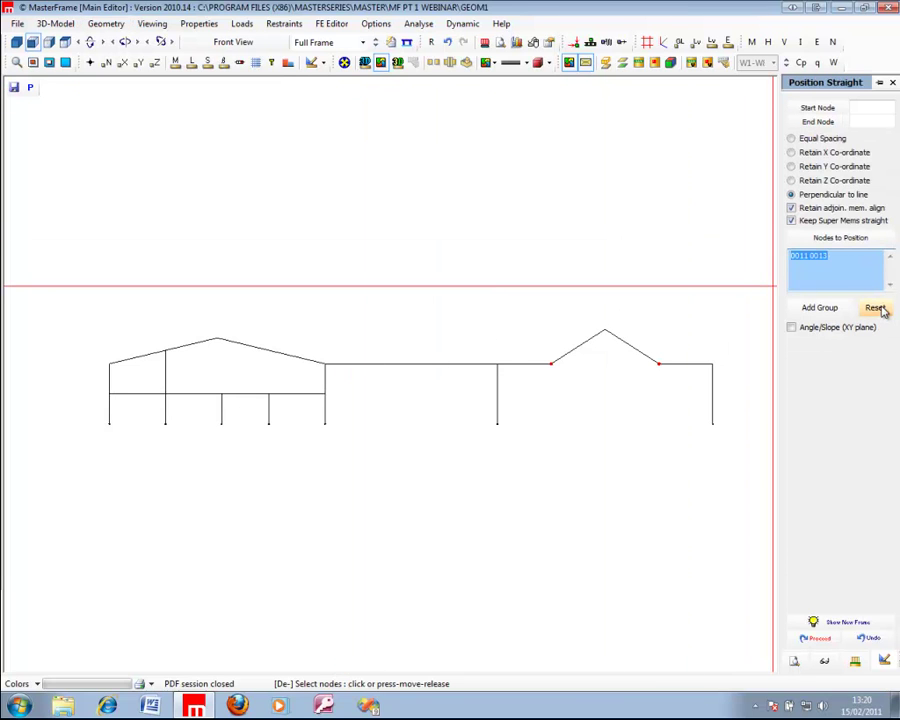
{"action": "left_click", "coordinate": [876, 307]}
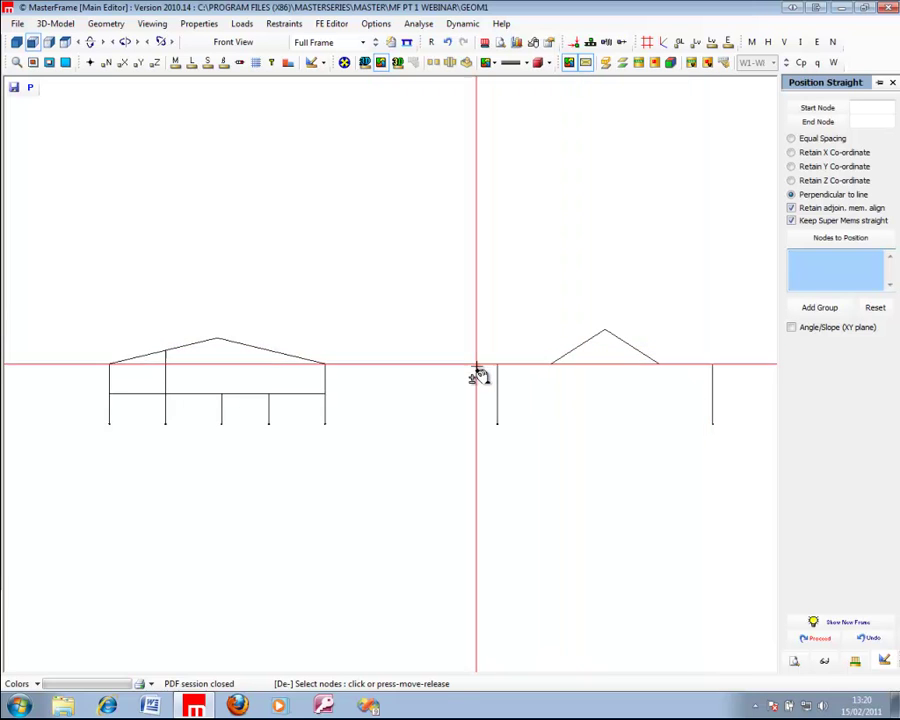
{"action": "left_click_drag", "start_coordinate": [479, 374], "coordinate": [612, 286]}
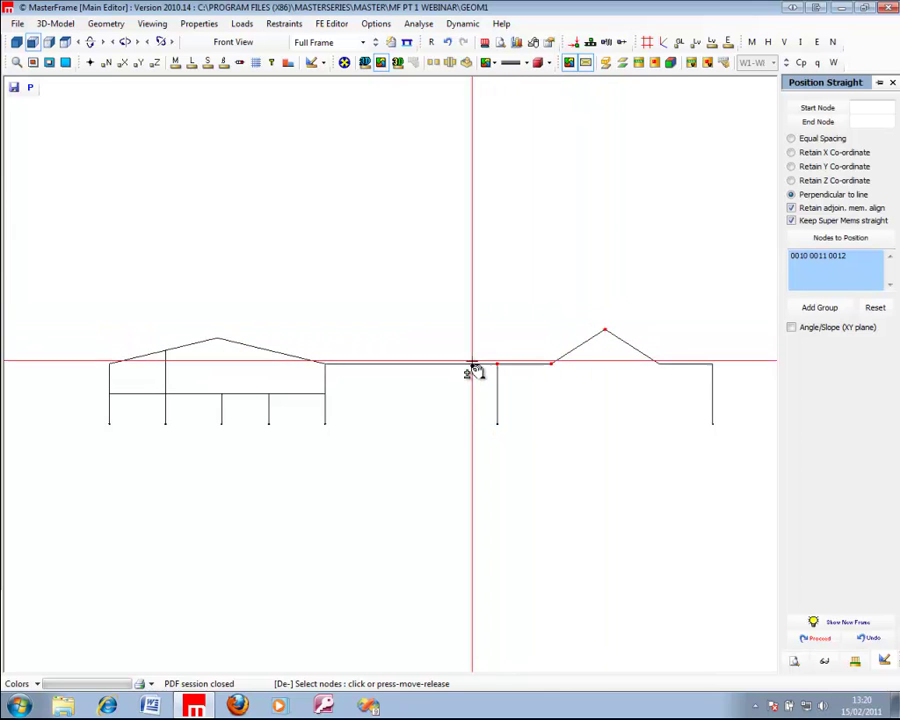
{"action": "left_click", "coordinate": [858, 106]}
{"action": "left_click", "coordinate": [858, 118]}
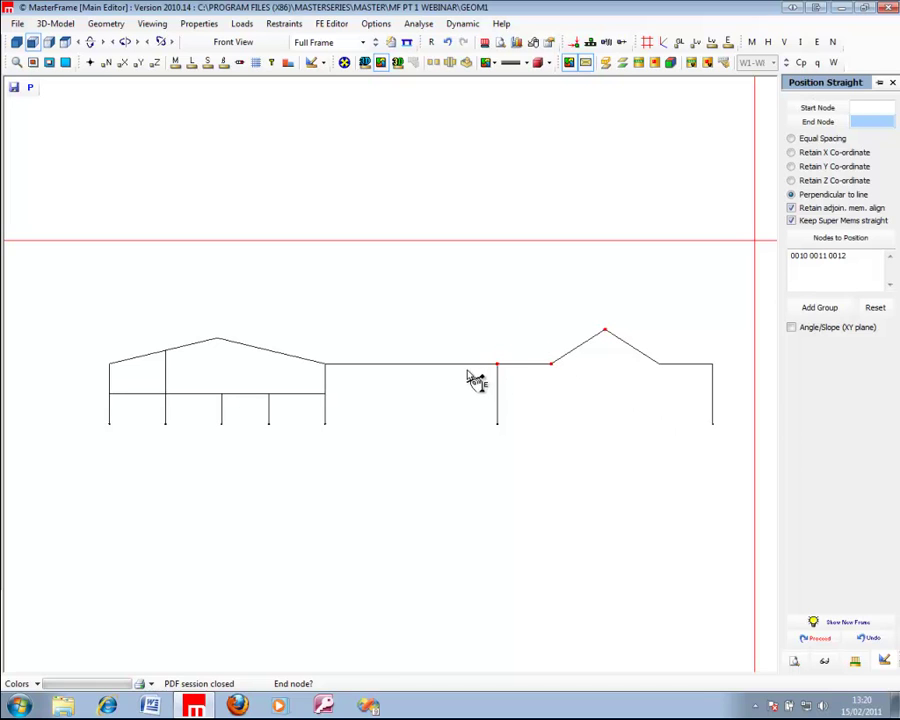
Retain the X coordinates, then preview and apply the straightened rafter
{"action": "left_click", "coordinate": [846, 623]}
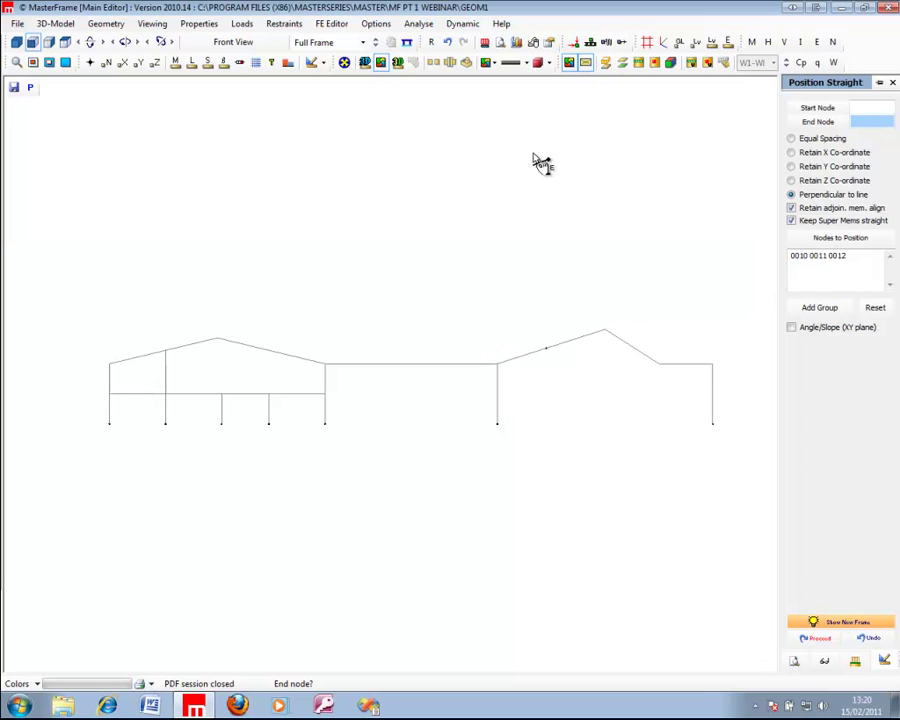
{"action": "left_click", "coordinate": [90, 62]}
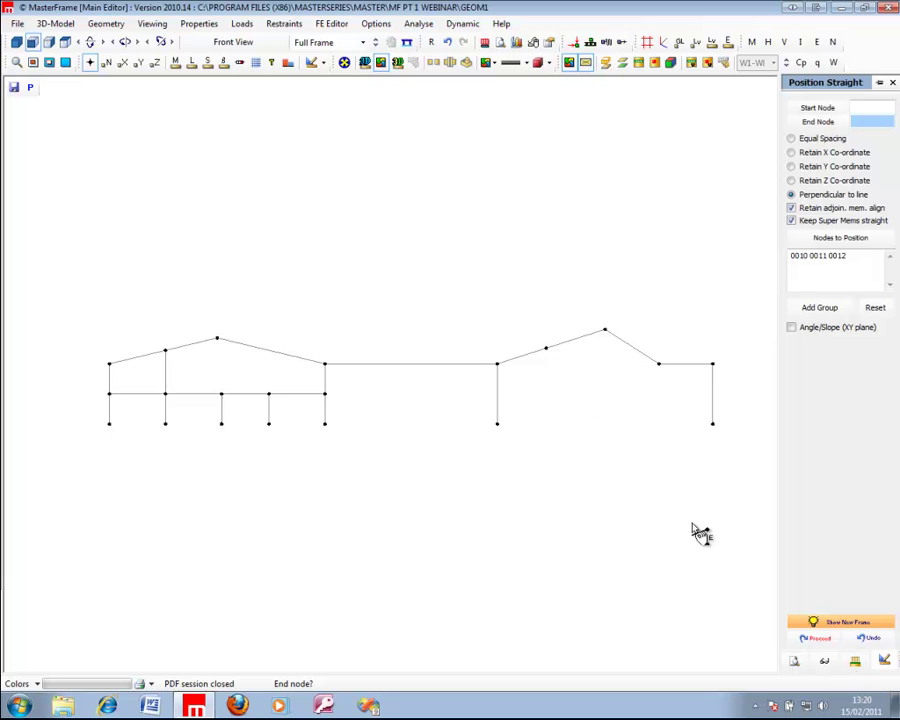
{"action": "left_click", "coordinate": [841, 622]}
{"action": "left_click", "coordinate": [817, 640]}
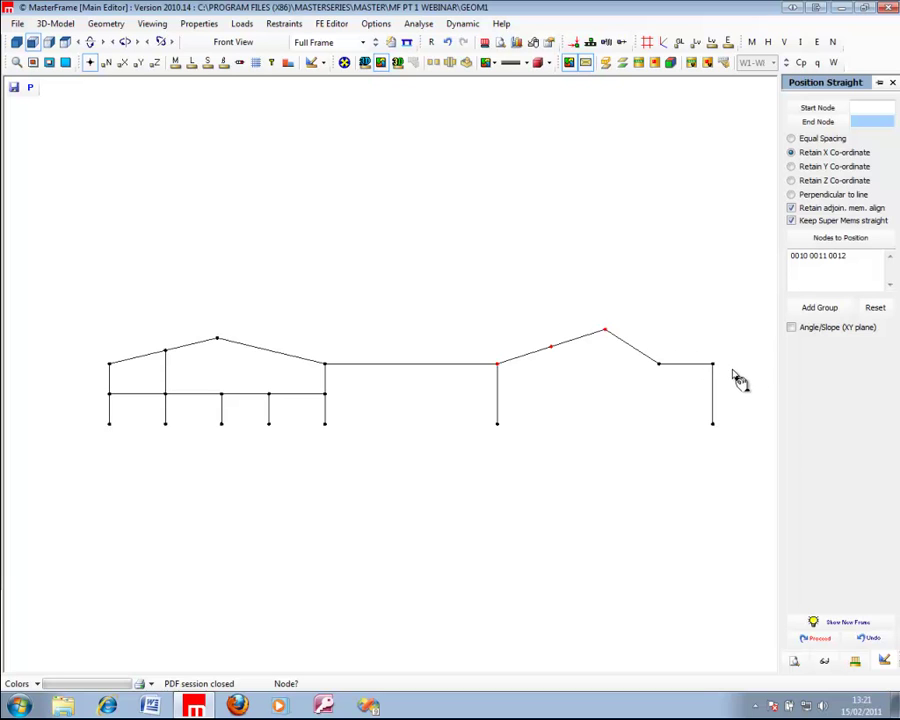
{"action": "left_click", "coordinate": [112, 23]}
Set up a member snap grid with 2.25 X spacing anchored at origin node 14
{"action": "mouse_move", "coordinate": [120, 39]}
{"action": "left_click", "coordinate": [287, 42]}
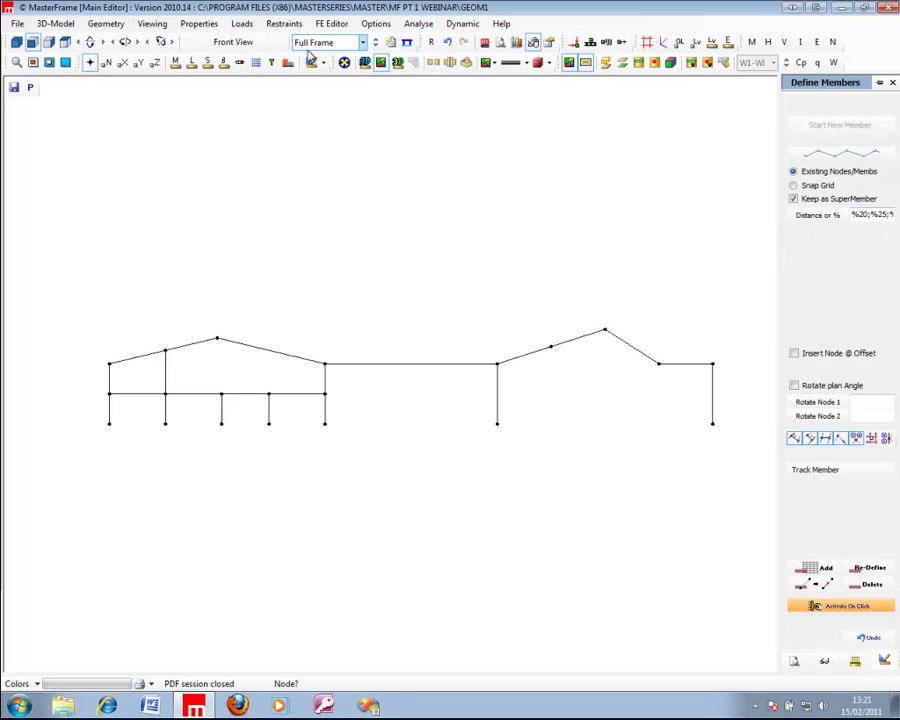
{"action": "left_click", "coordinate": [602, 268]}
{"action": "left_click", "coordinate": [793, 185]}
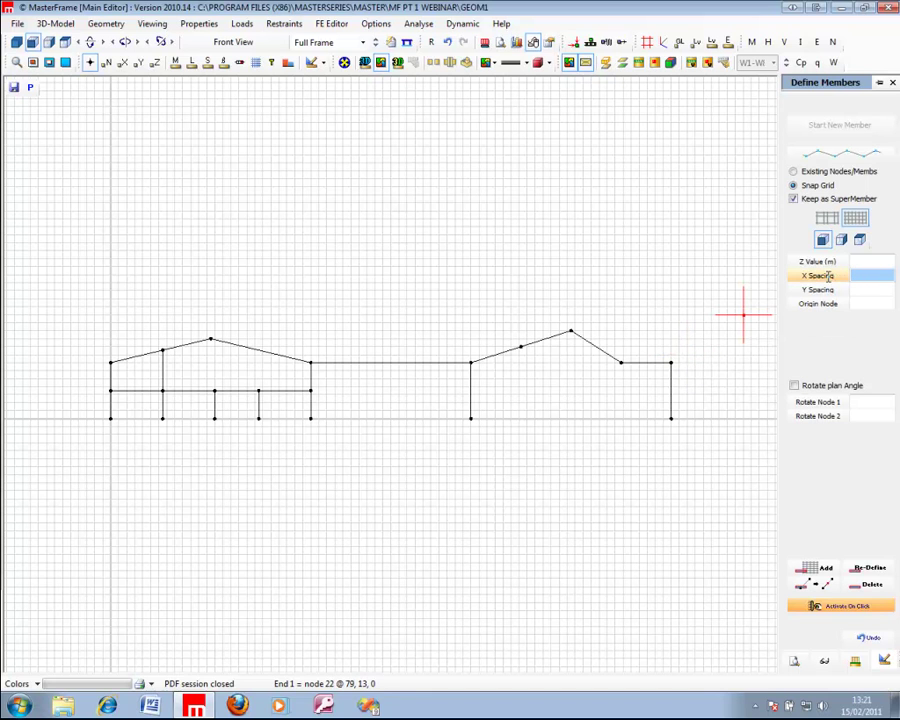
{"action": "type", "text": "2.25"}
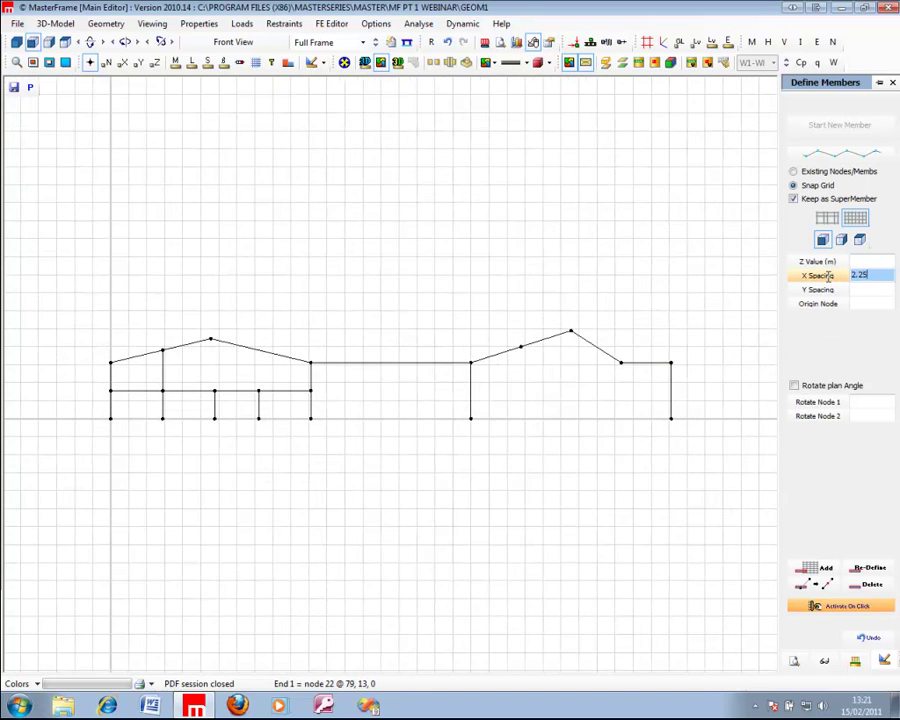
{"action": "left_click", "coordinate": [820, 304]}
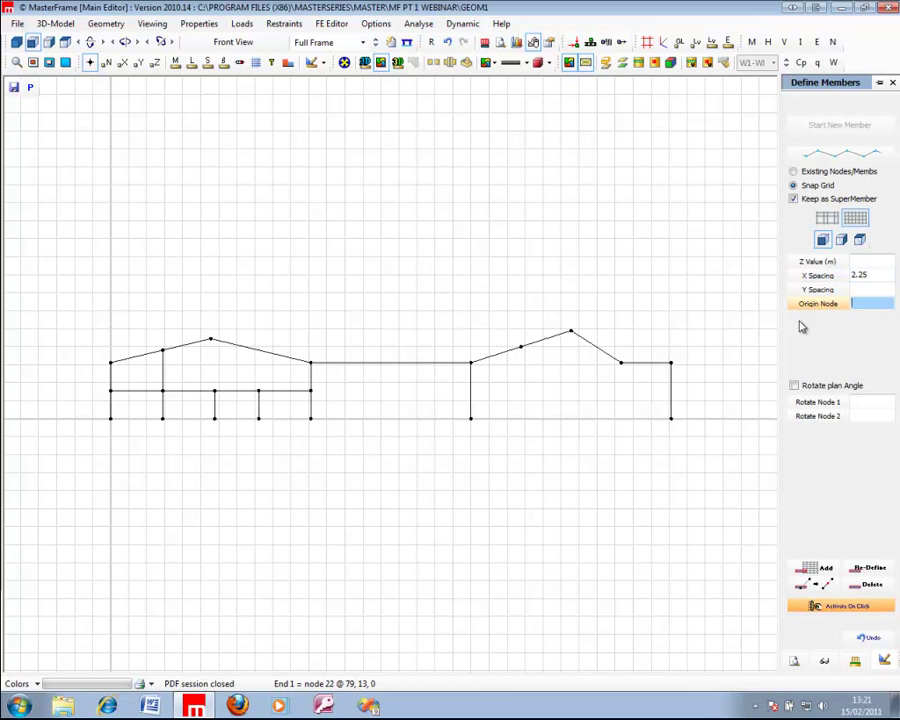
{"action": "left_click", "coordinate": [677, 372]}
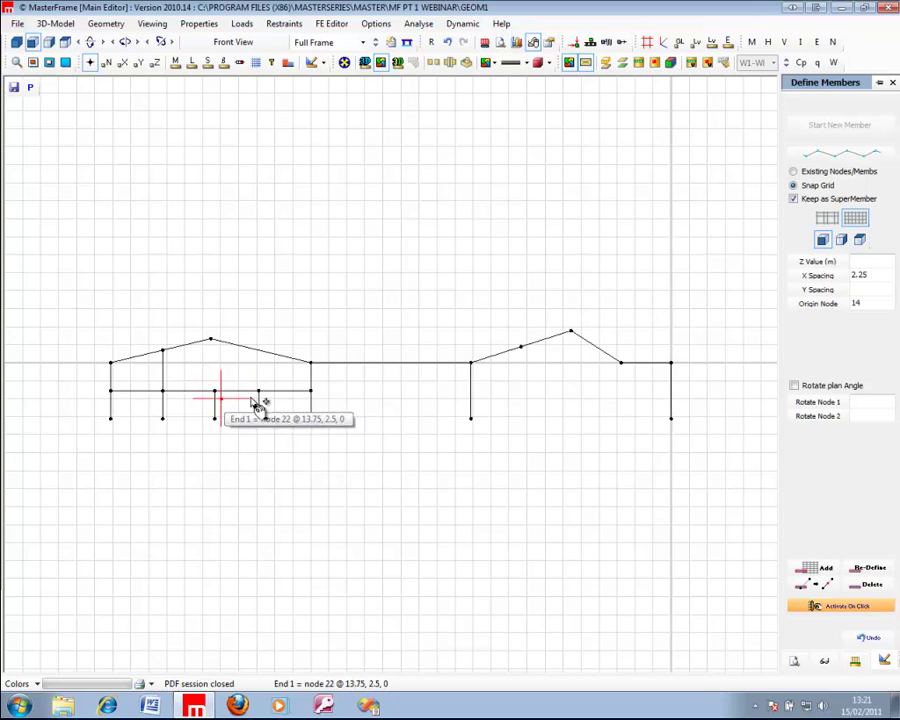
Draw the 2.25 m horizontal overhang rightward from node 14
{"action": "left_click", "coordinate": [684, 370]}
{"action": "left_click", "coordinate": [692, 369]}
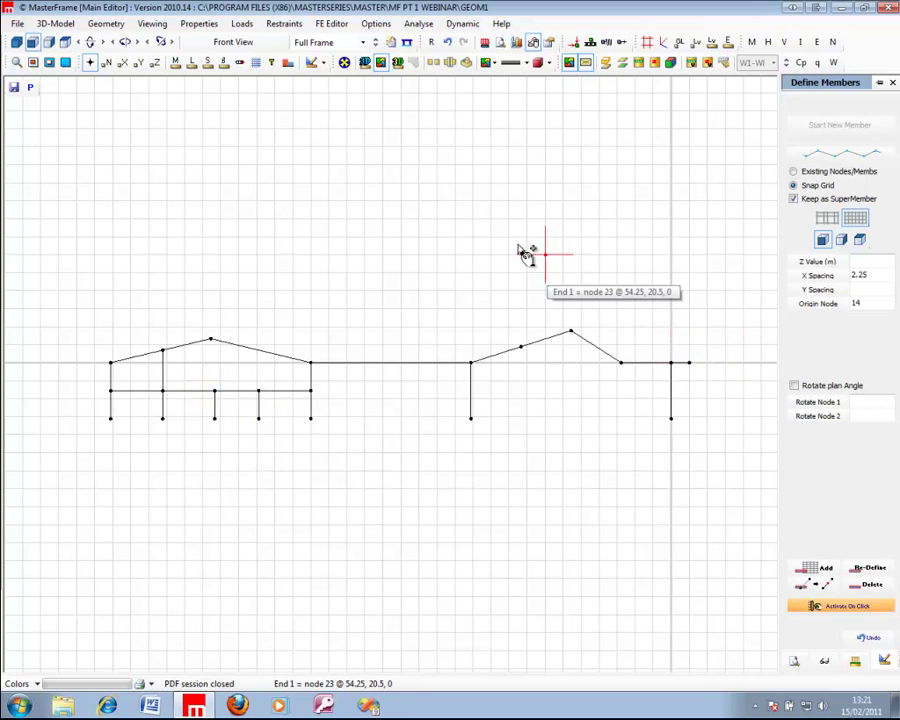
{"action": "left_click", "coordinate": [97, 25]}
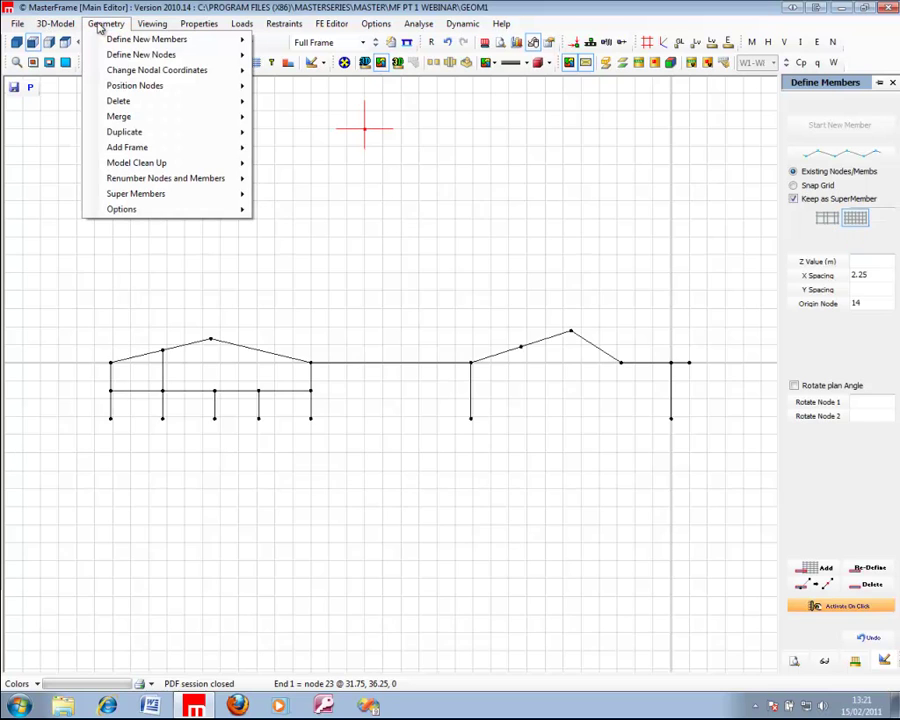
{"action": "left_click", "coordinate": [119, 69]}
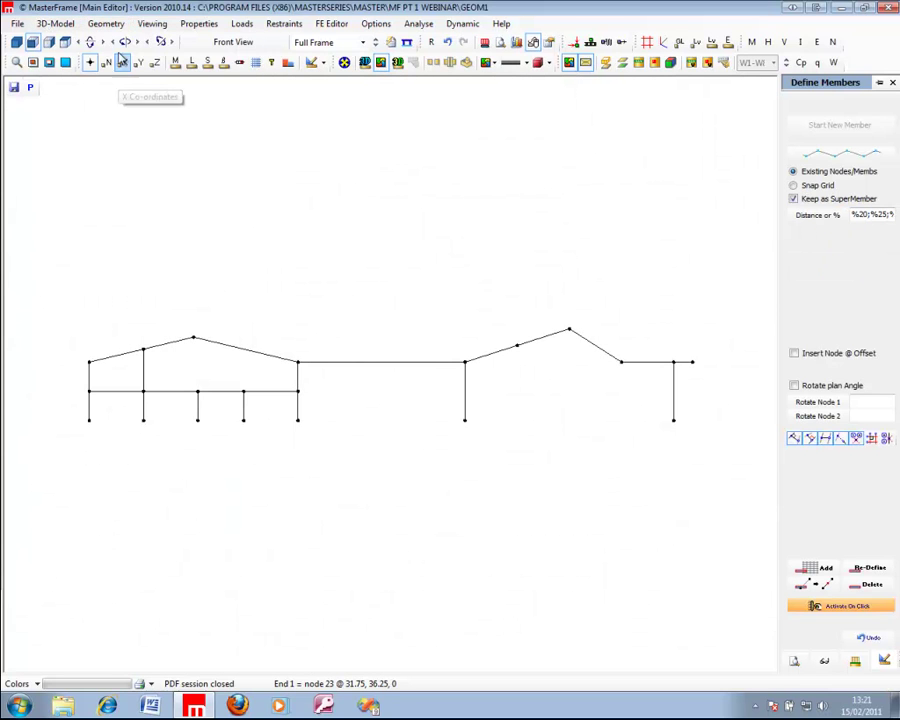
Select the right rafter nodes for straight-line positioning from node 12 to node 14, and preview
{"action": "left_click", "coordinate": [105, 23]}
{"action": "mouse_move", "coordinate": [180, 86]}
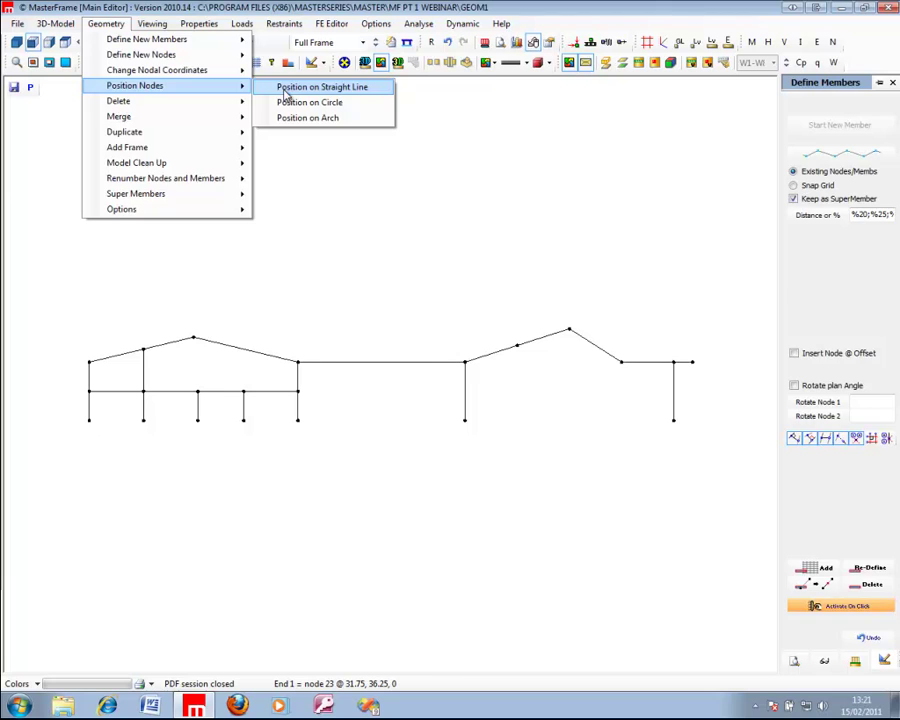
{"action": "left_click", "coordinate": [285, 87]}
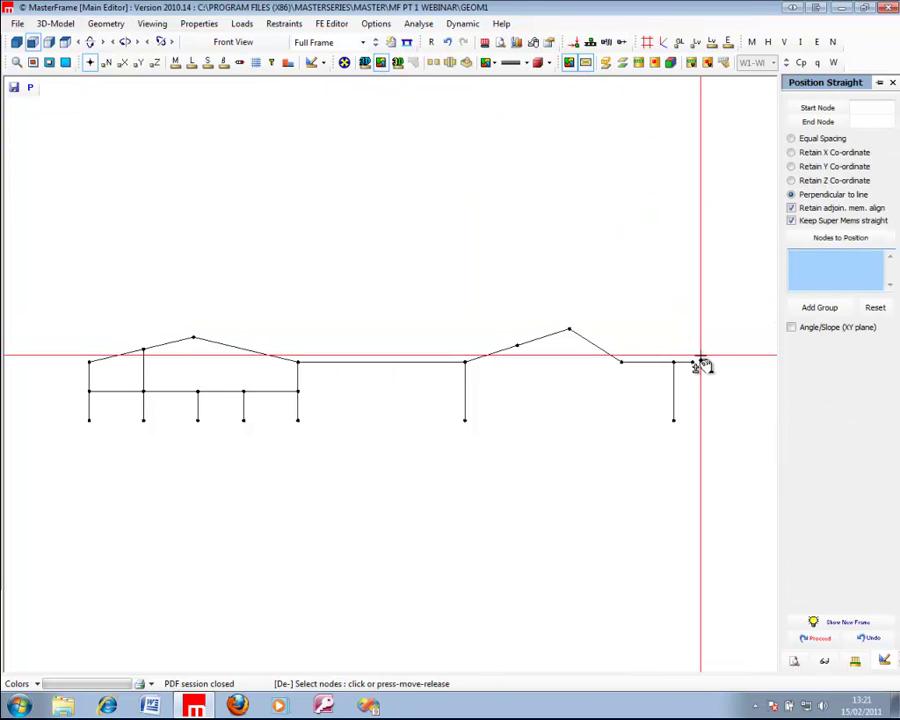
{"action": "left_click_drag", "start_coordinate": [709, 373], "coordinate": [546, 284]}
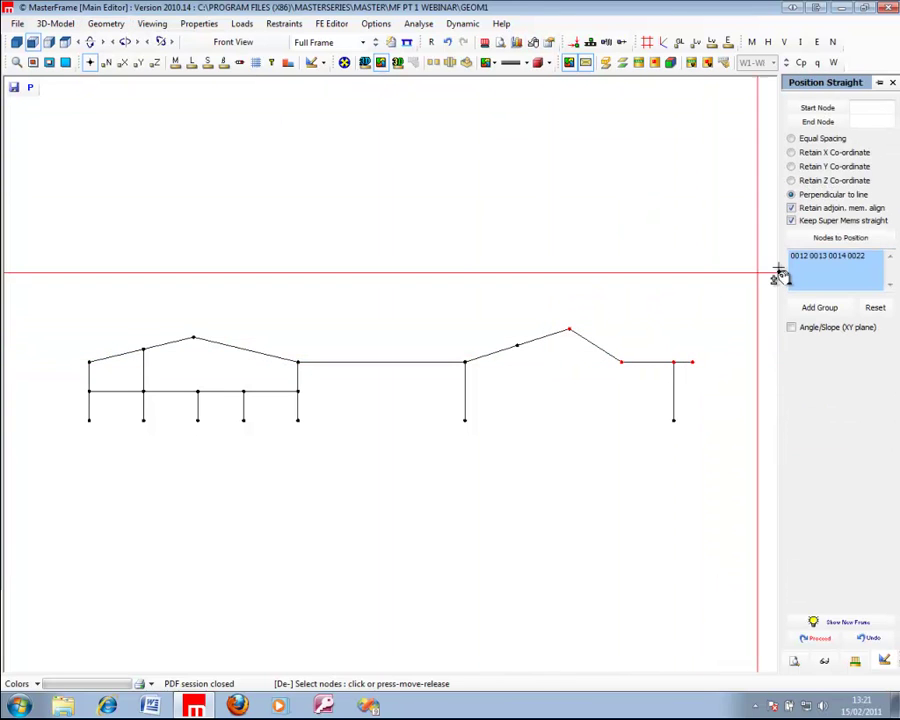
{"action": "left_click", "coordinate": [830, 107]}
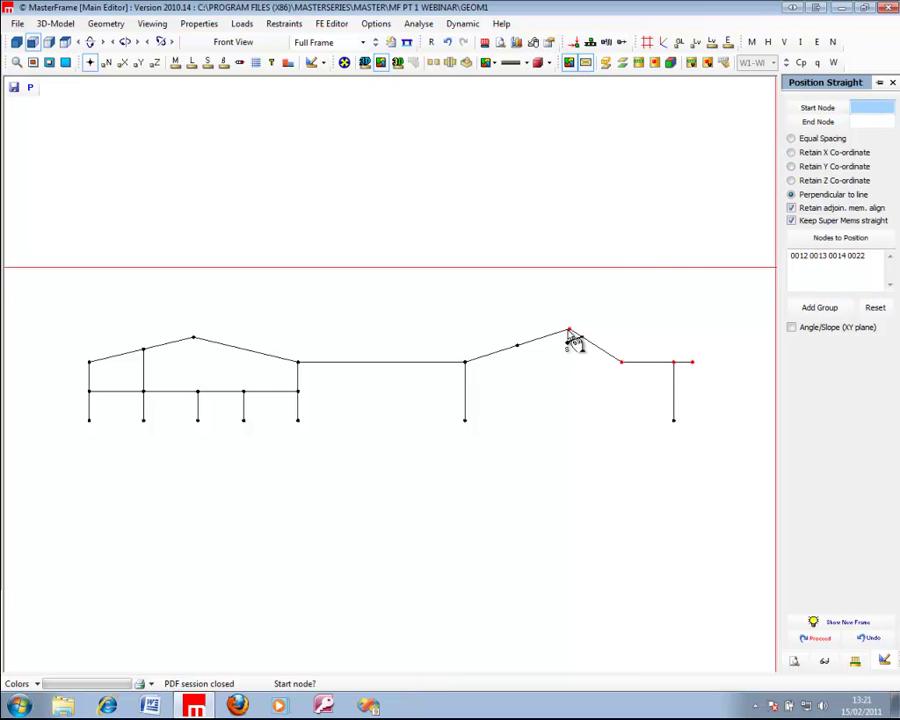
{"action": "left_click", "coordinate": [569, 331]}
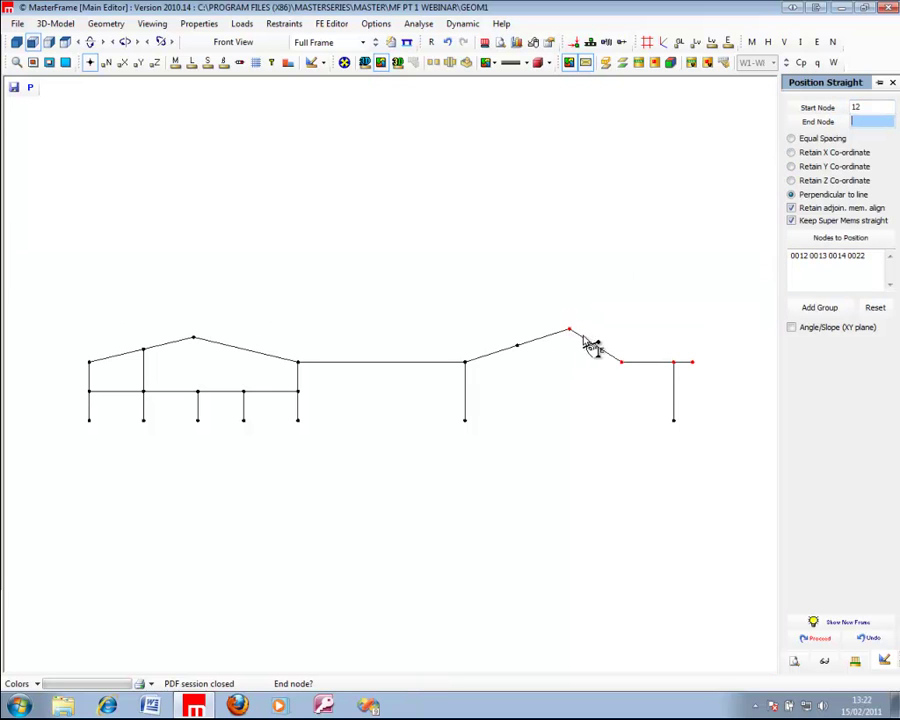
{"action": "left_click", "coordinate": [676, 366]}
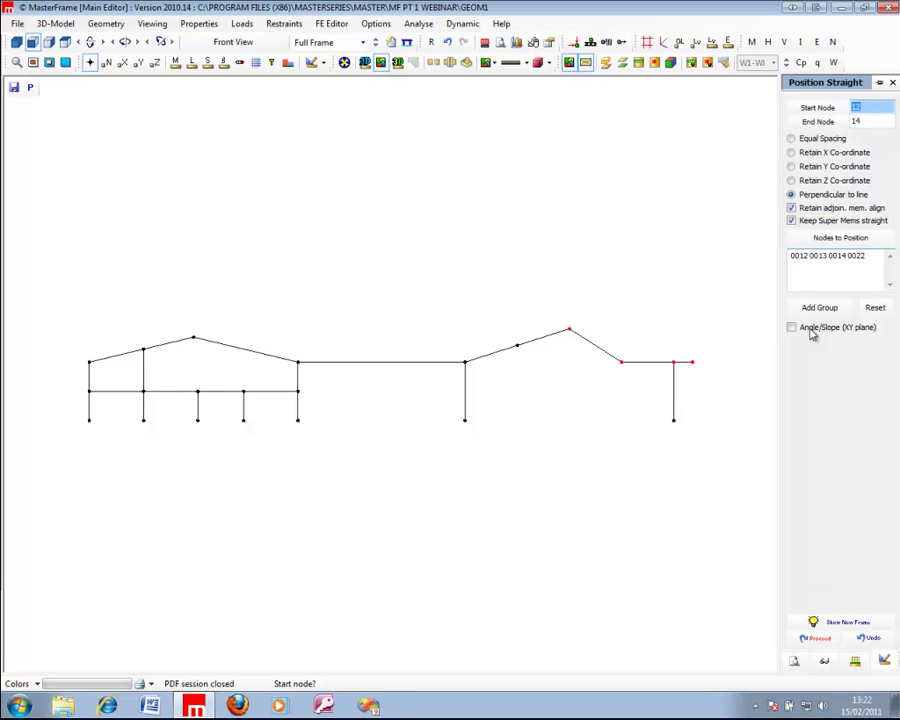
{"action": "left_click", "coordinate": [846, 623]}
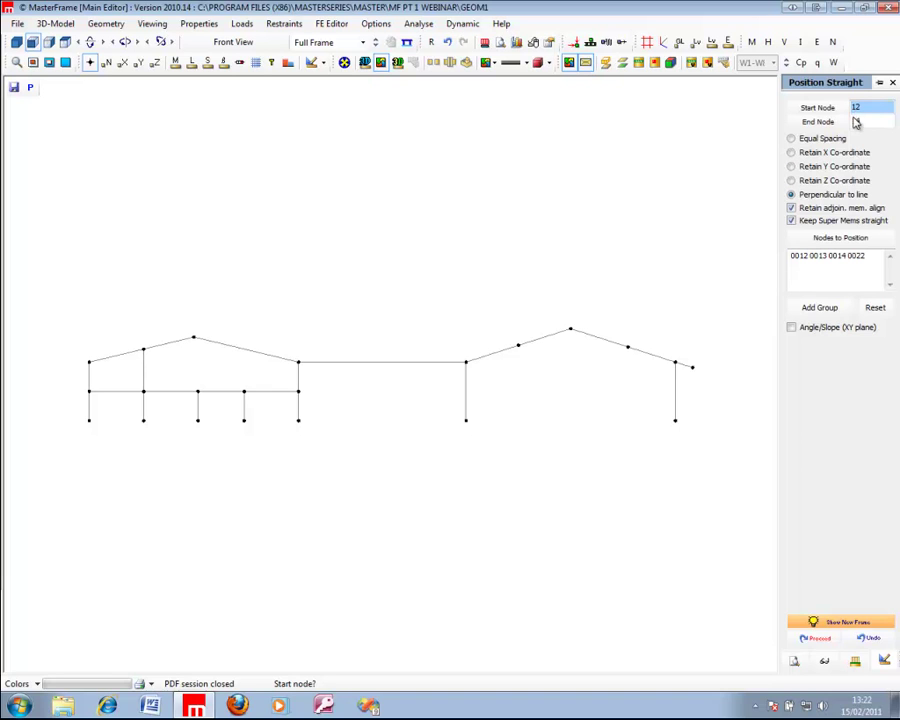
Re-pick ridge node 12 as the line start and node 14 as the line end
{"action": "left_click", "coordinate": [828, 625]}
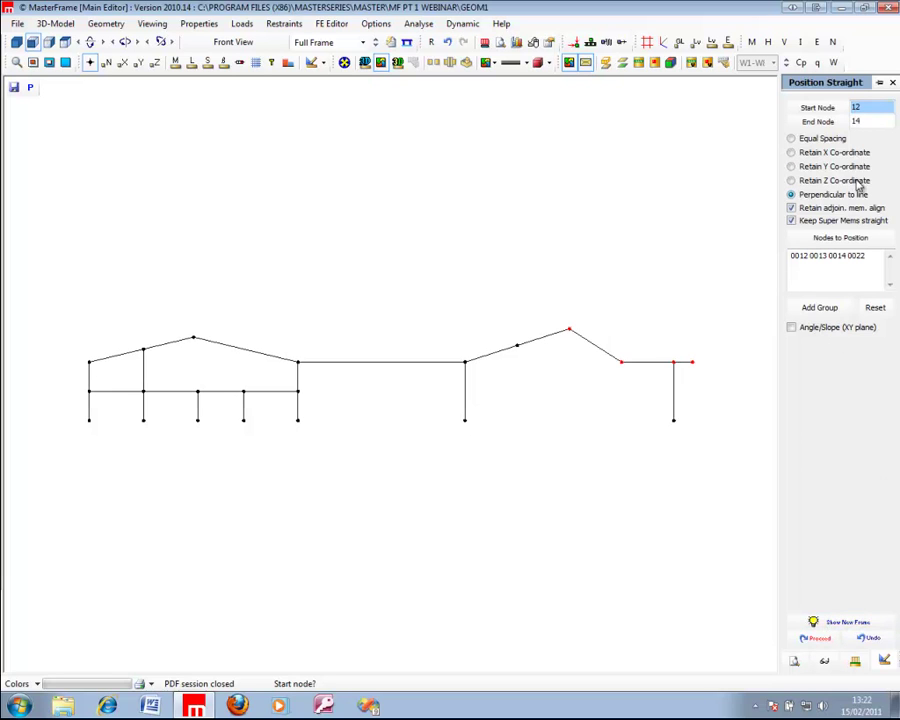
{"action": "key", "text": "BackSpace"}
{"action": "left_click", "coordinate": [855, 121]}
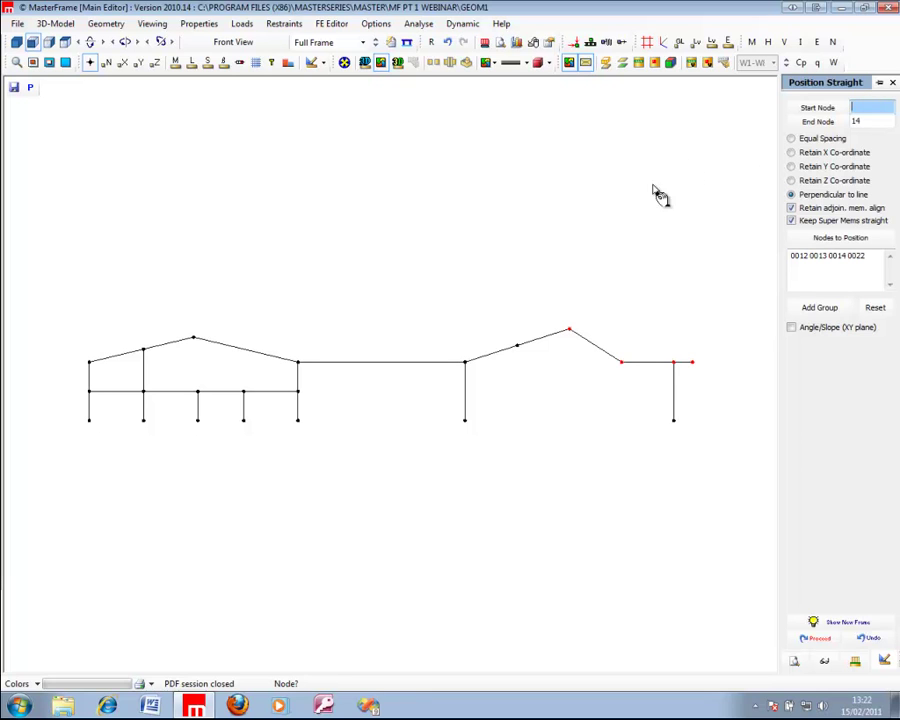
{"action": "left_click", "coordinate": [570, 331]}
{"action": "left_click", "coordinate": [574, 336]}
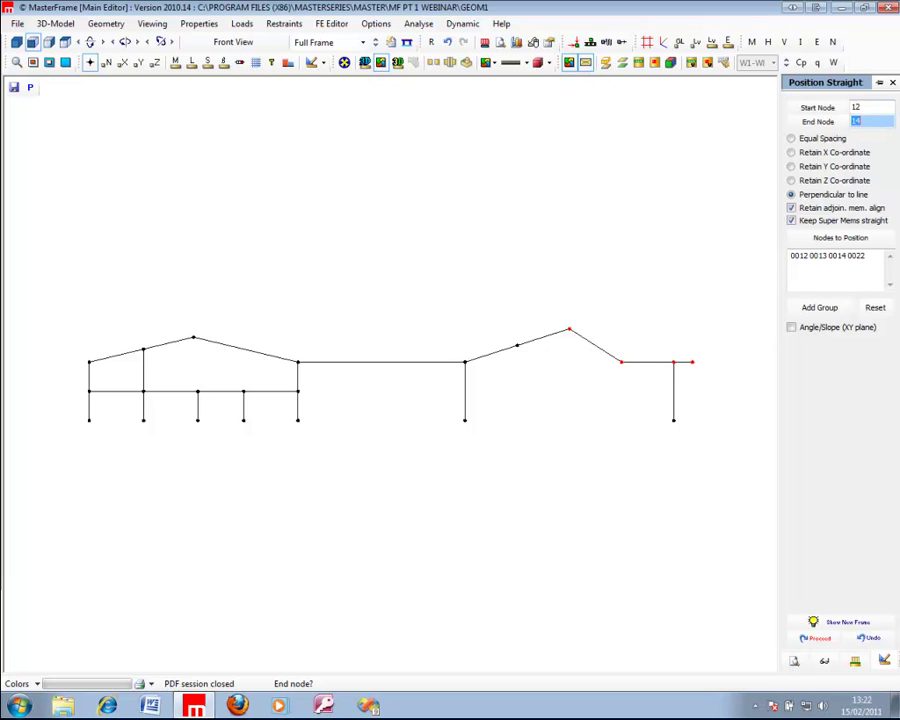
{"action": "left_click", "coordinate": [680, 369]}
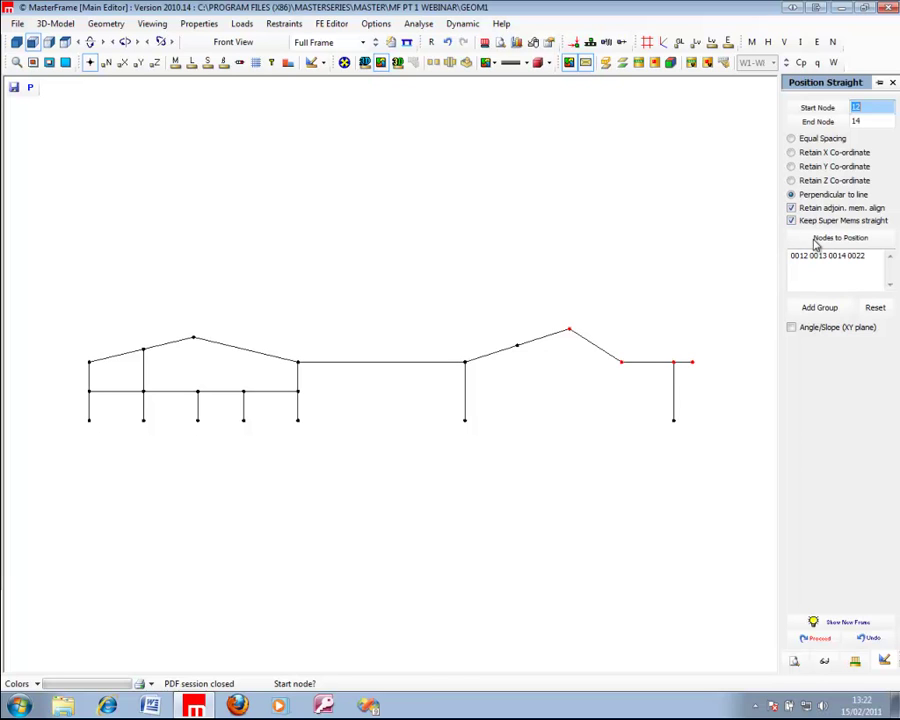
Apply the straight-line positioning to nodes 12, 13, 14 and 22
{"action": "left_click", "coordinate": [823, 643]}
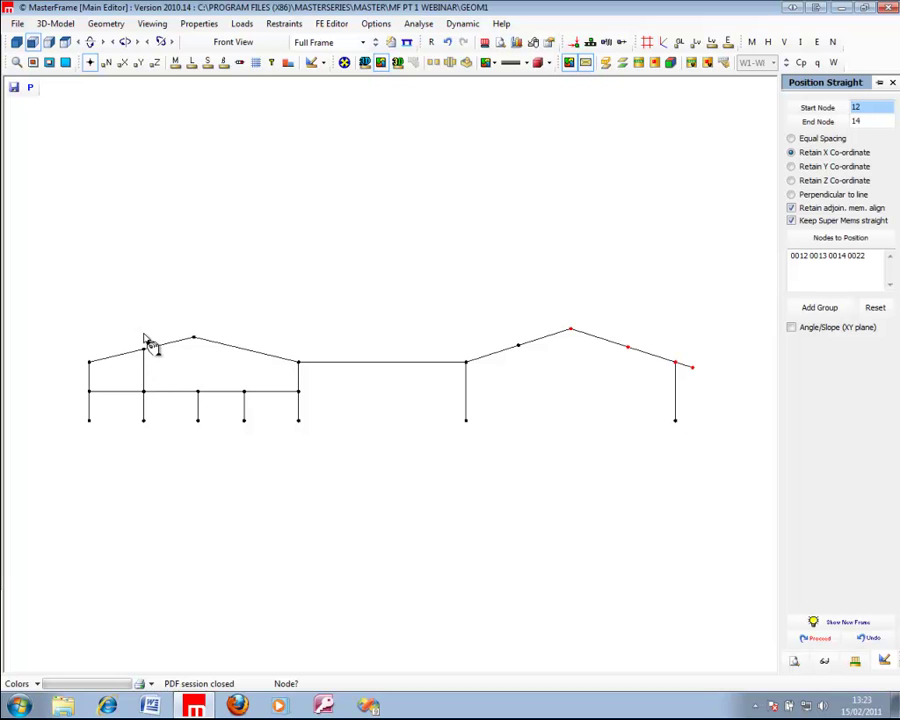
Shift nodes 12, 13, 14, 16, 17 and 22 by -1 m in X, with preview
{"action": "left_click", "coordinate": [97, 25]}
{"action": "mouse_move", "coordinate": [228, 74]}
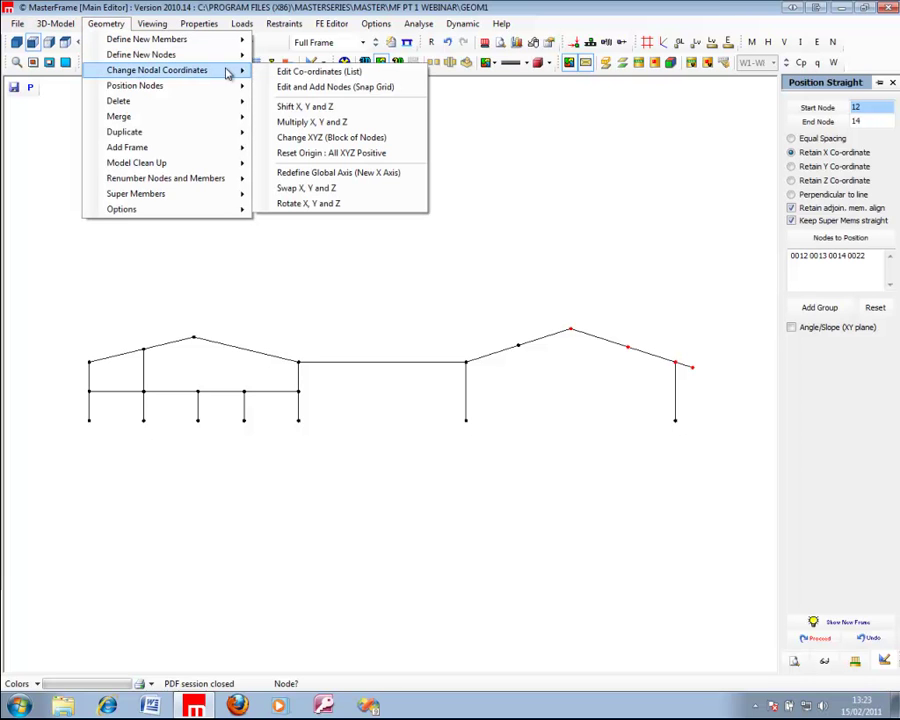
{"action": "left_click", "coordinate": [328, 107]}
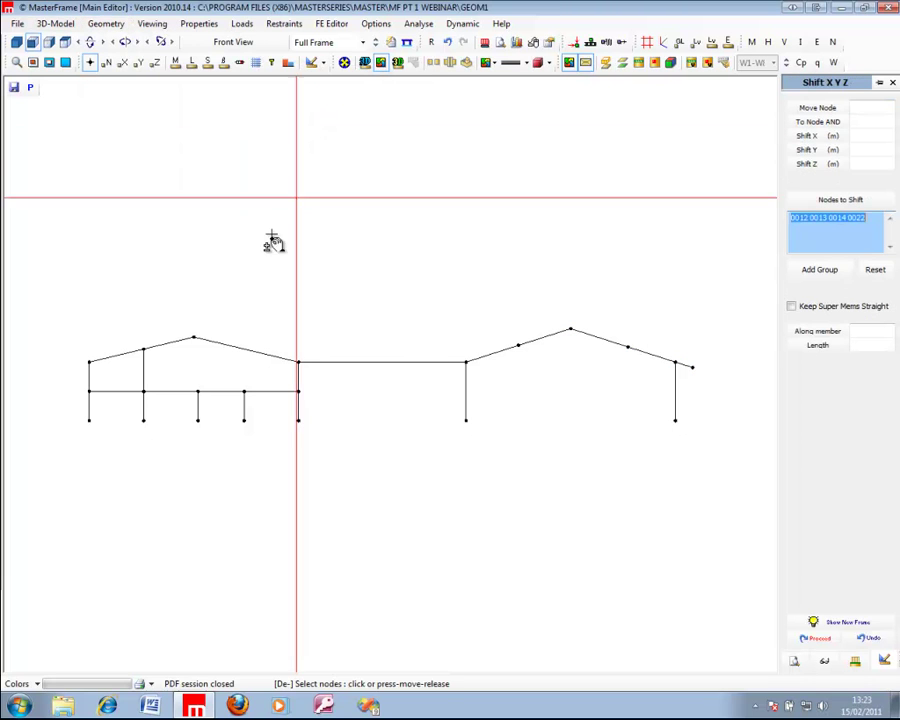
{"action": "left_click", "coordinate": [143, 420]}
{"action": "left_click", "coordinate": [143, 391]}
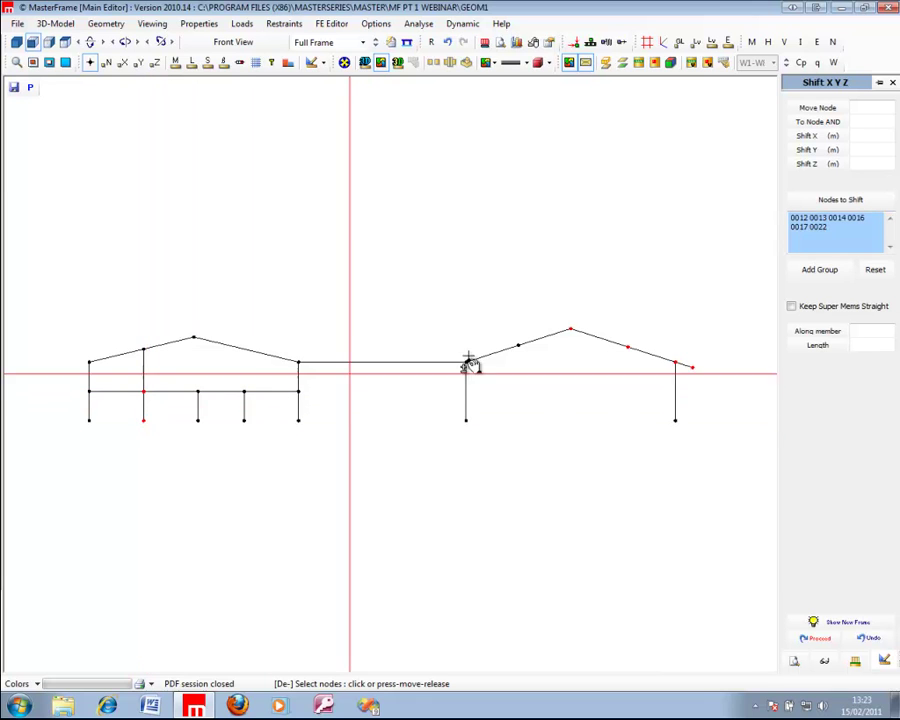
{"action": "left_click", "coordinate": [820, 140]}
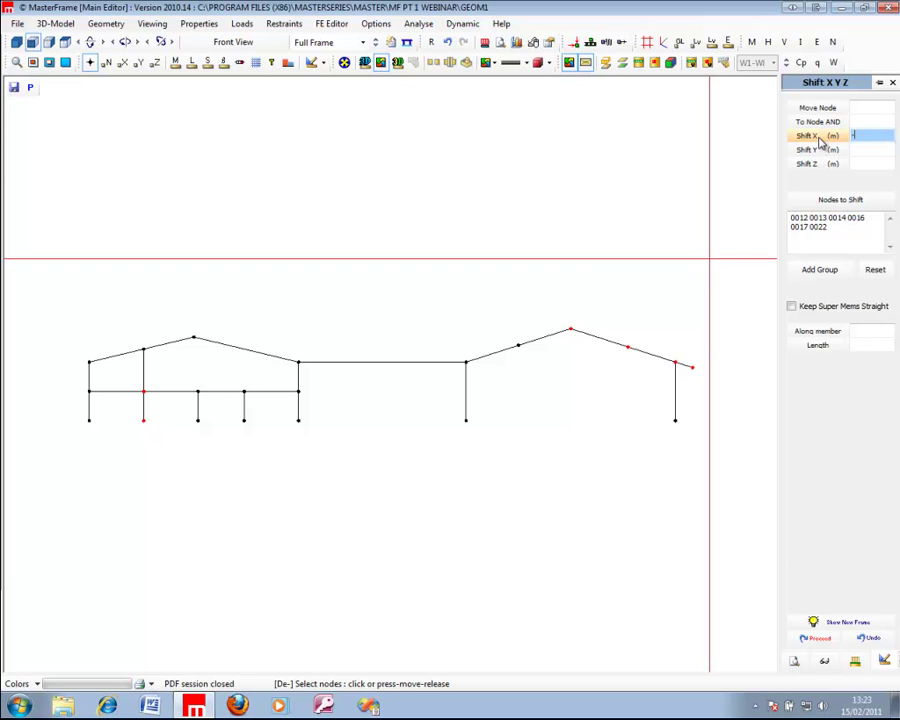
{"action": "left_click", "coordinate": [850, 622]}
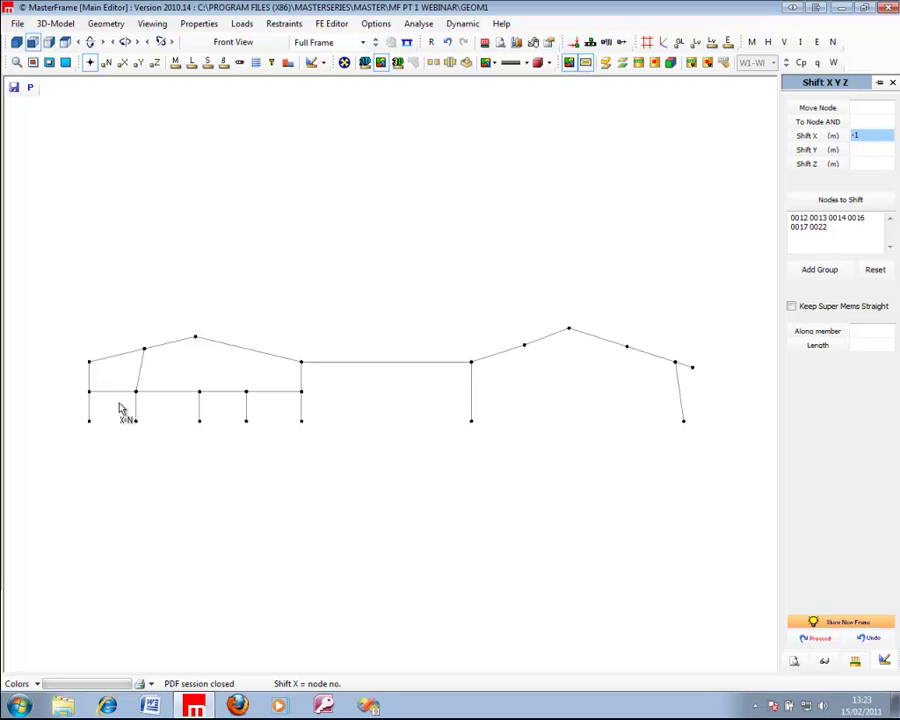
{"action": "left_click", "coordinate": [822, 637]}
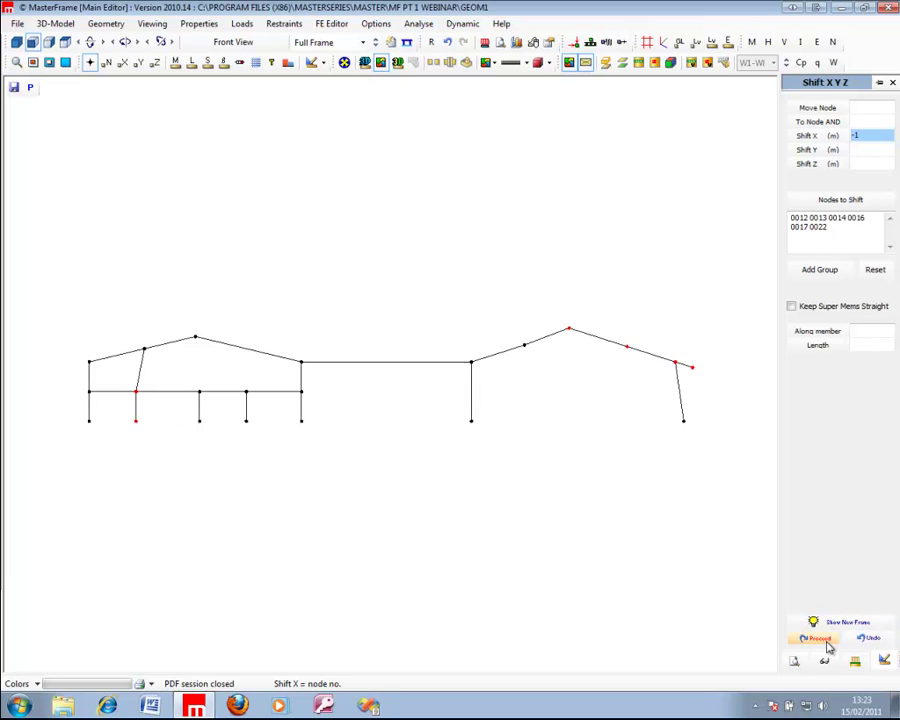
Undo the -1 m X node shift so the columns stand vertical again
{"action": "left_click", "coordinate": [97, 28]}
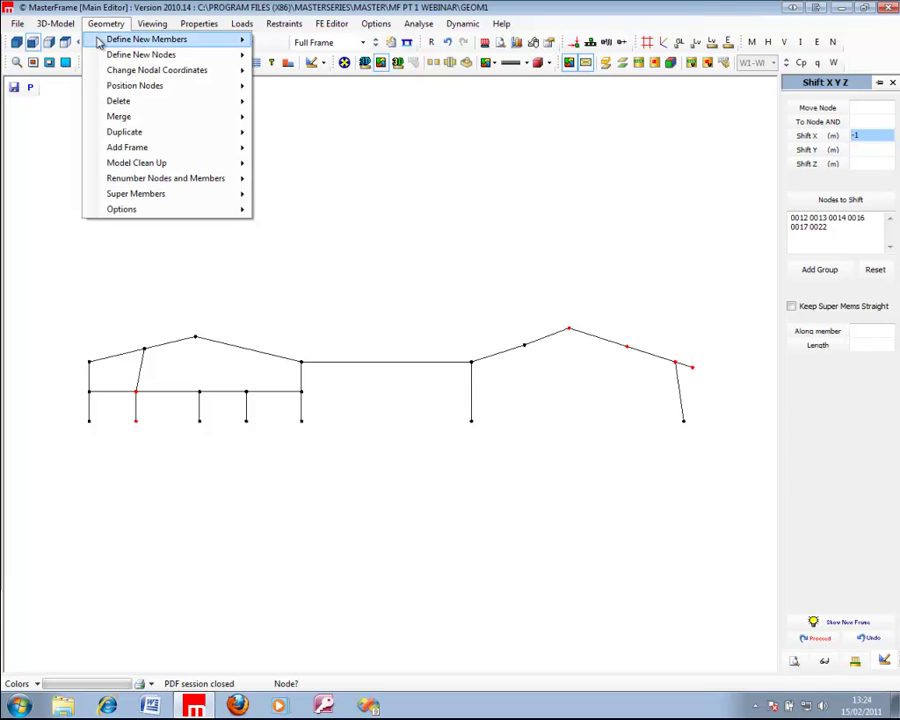
{"action": "mouse_move", "coordinate": [99, 41]}
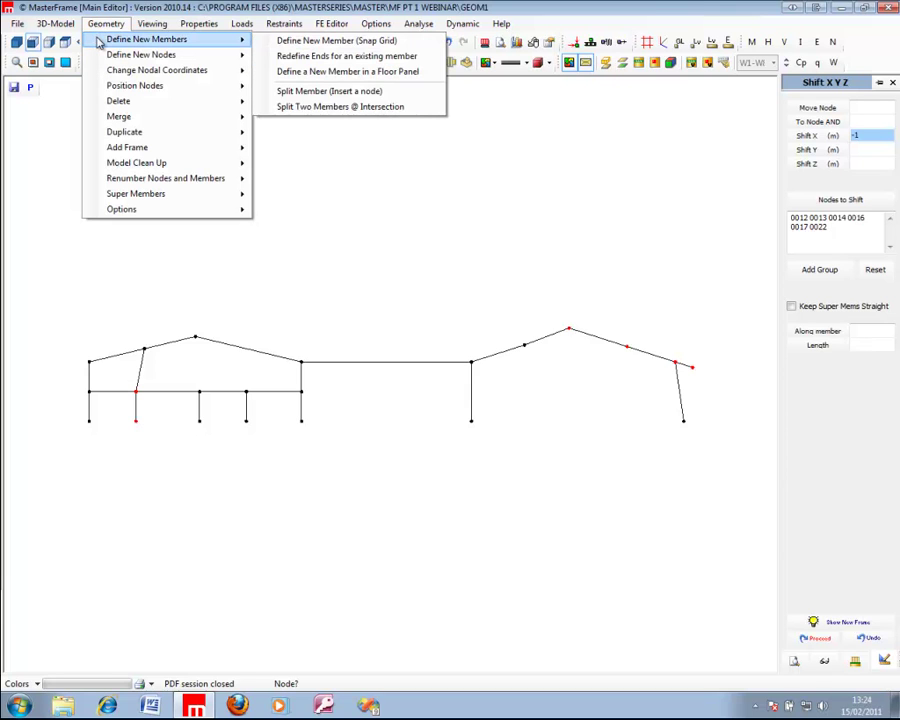
{"action": "left_click", "coordinate": [283, 59]}
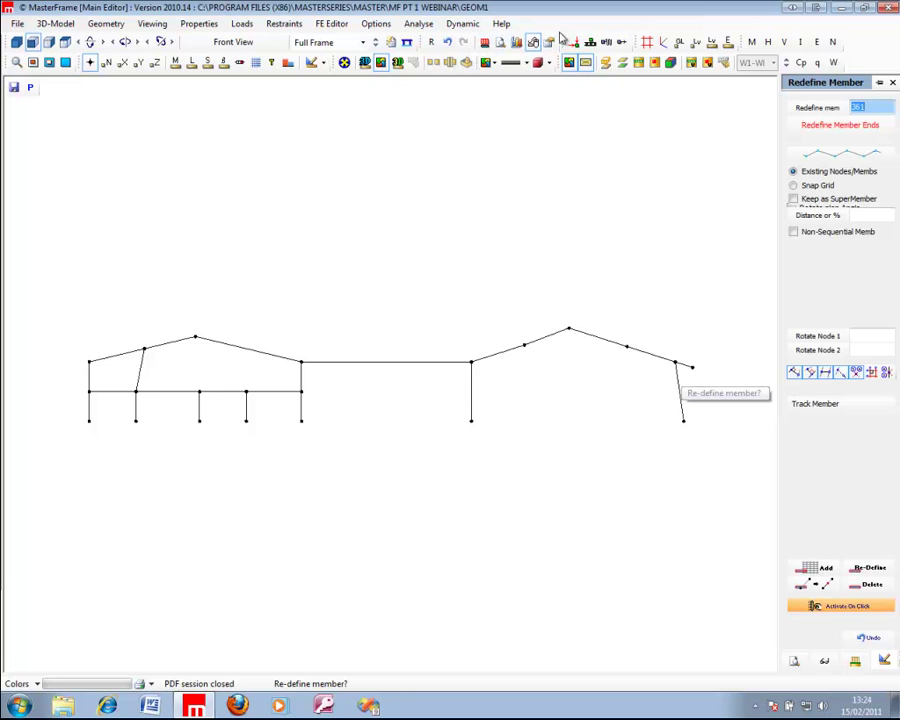
{"action": "left_click", "coordinate": [447, 44]}
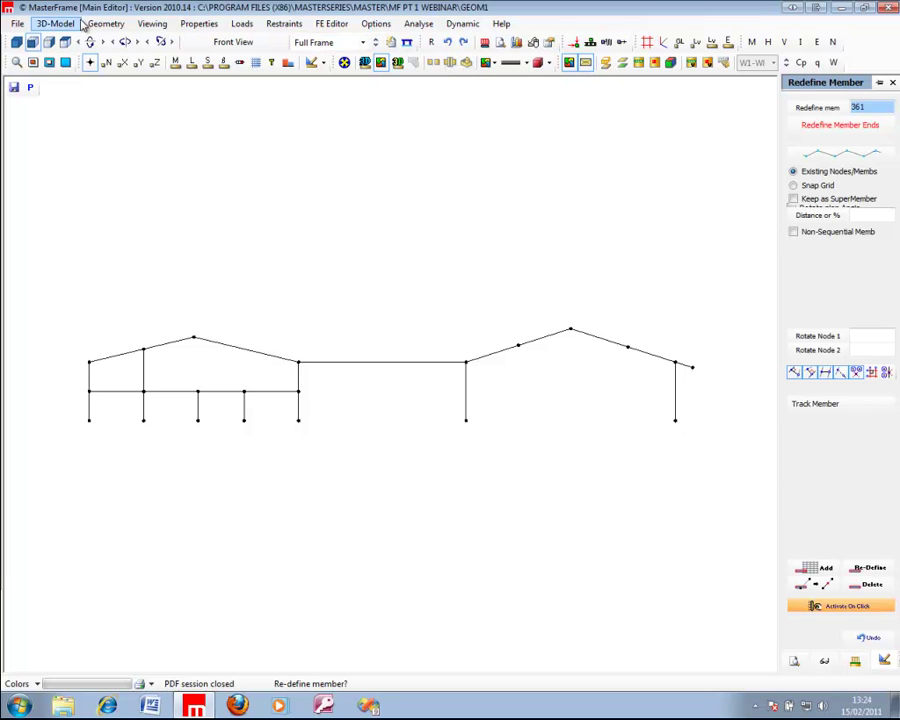
{"action": "left_click", "coordinate": [104, 26]}
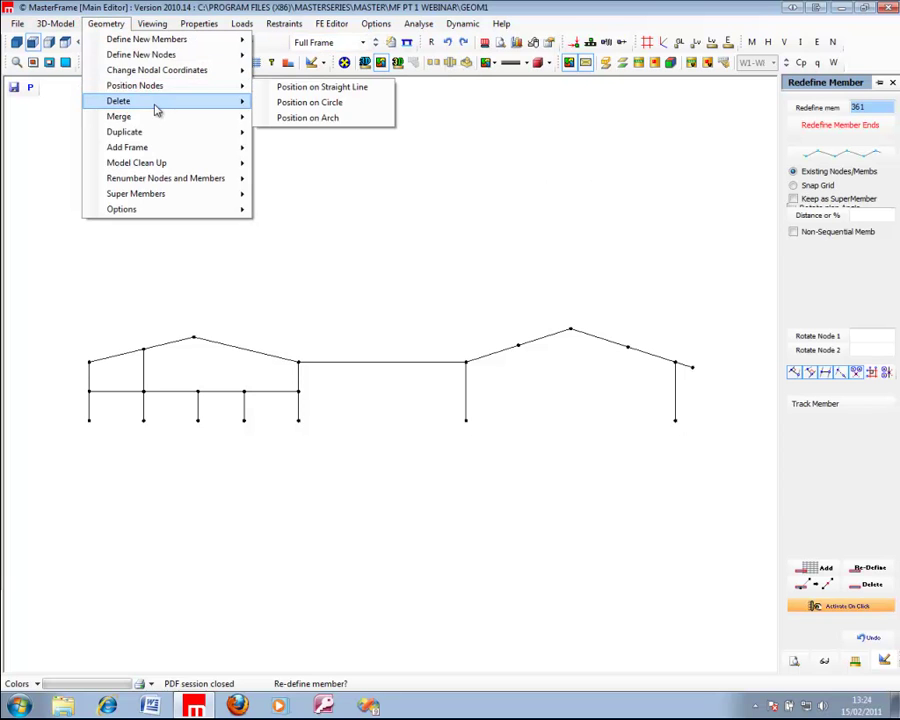
Shift the internal post's lower nodes 16 and 17 by -1 m in X
{"action": "left_click", "coordinate": [104, 24]}
{"action": "left_click", "coordinate": [104, 24]}
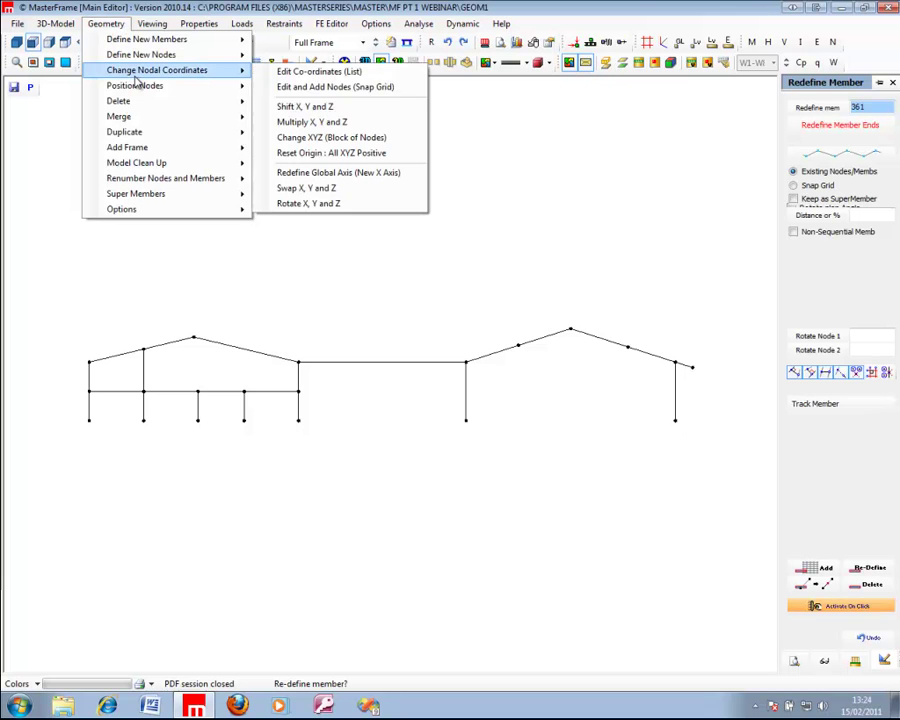
{"action": "left_click", "coordinate": [310, 106]}
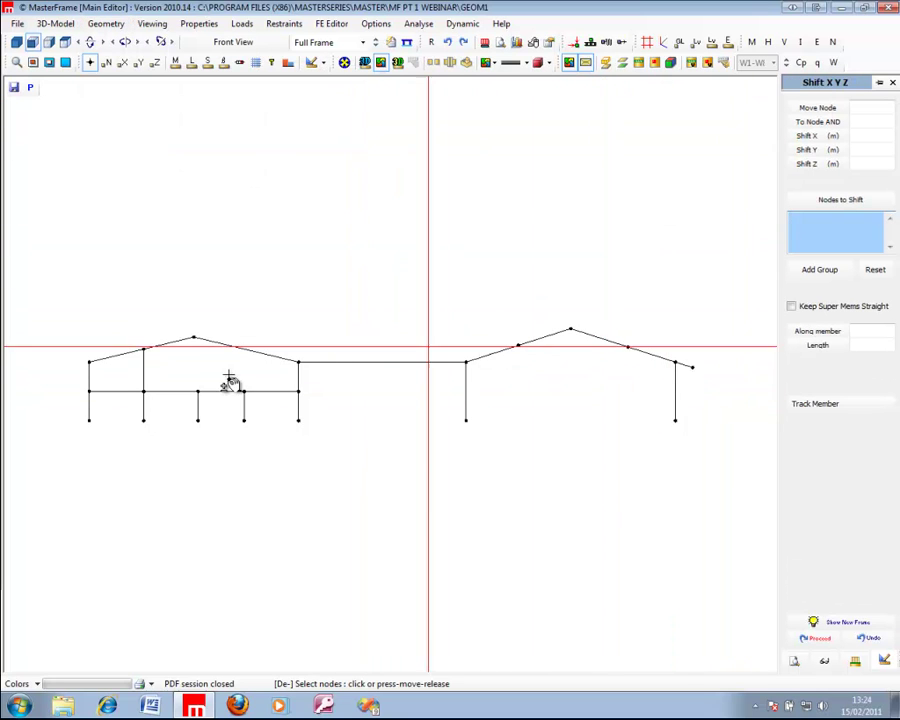
{"action": "left_click_drag", "start_coordinate": [160, 431], "coordinate": [121, 382]}
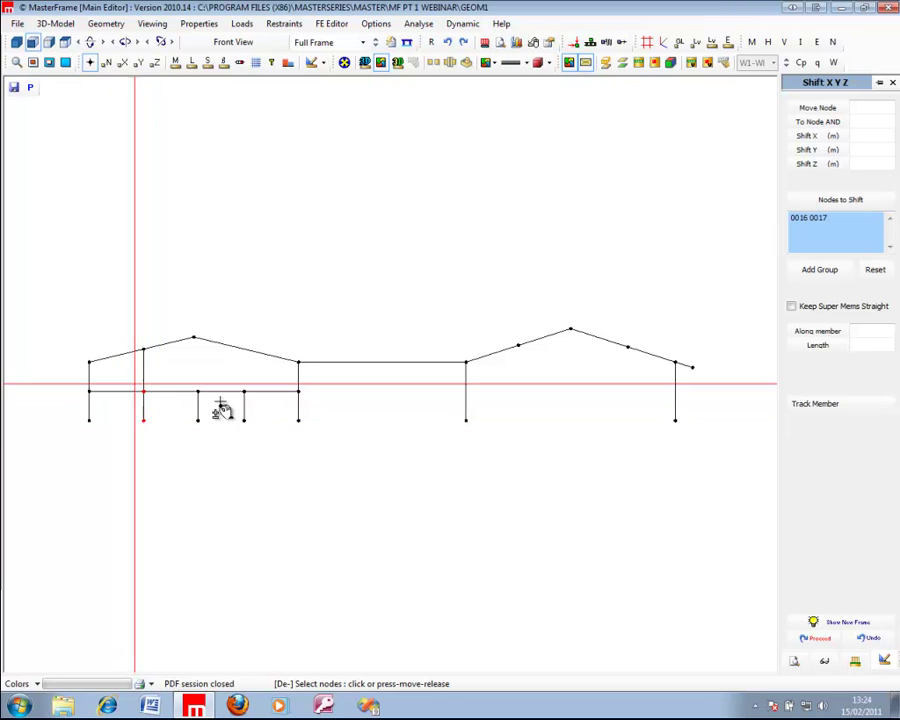
{"action": "left_click", "coordinate": [865, 136]}
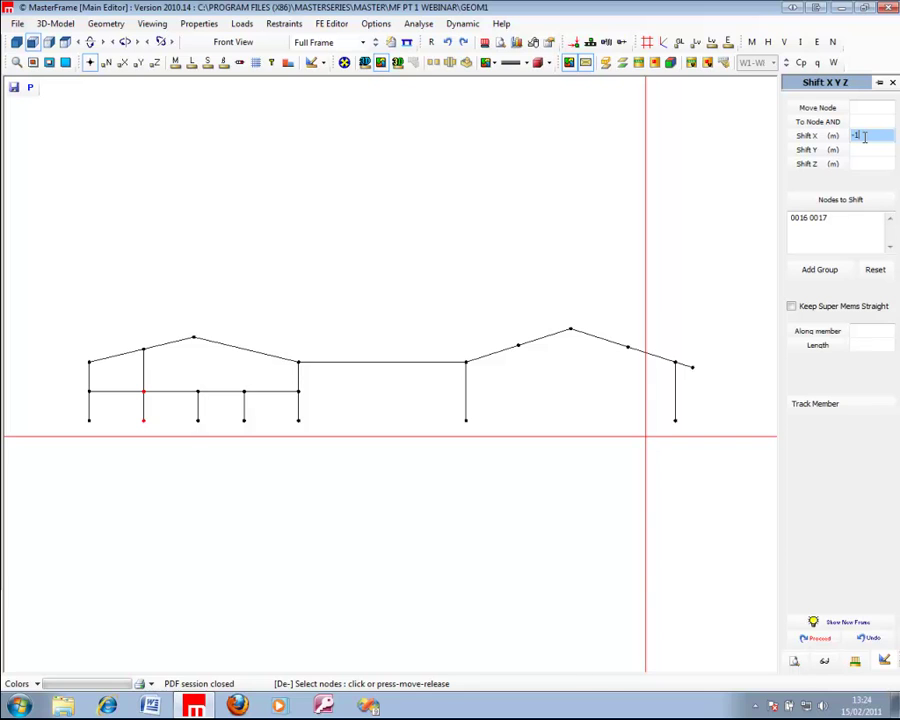
{"action": "left_click", "coordinate": [815, 638]}
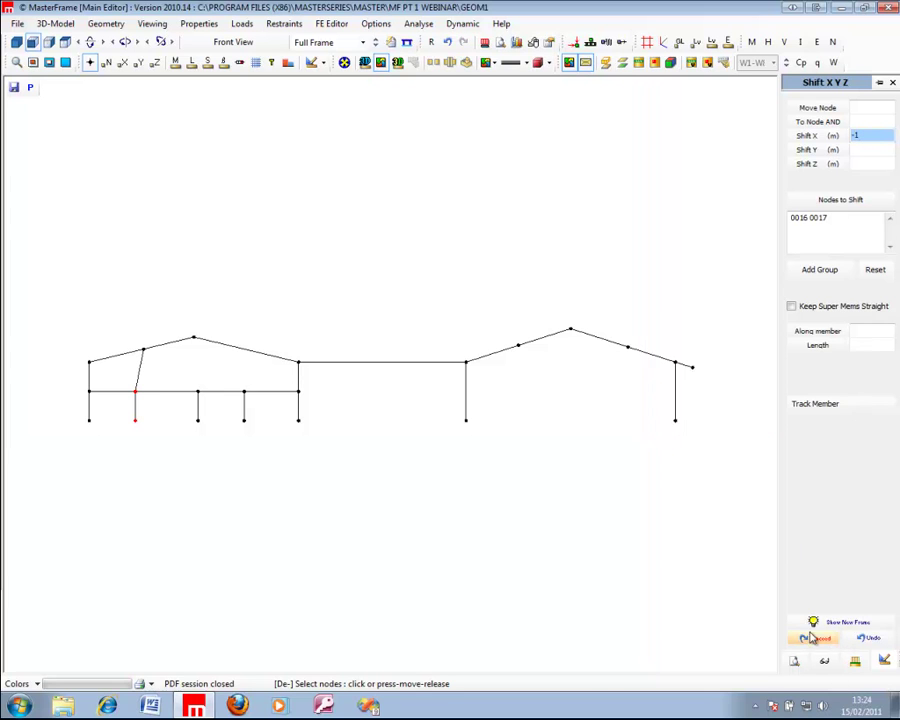
{"action": "left_click", "coordinate": [110, 24]}
{"action": "mouse_move", "coordinate": [127, 40]}
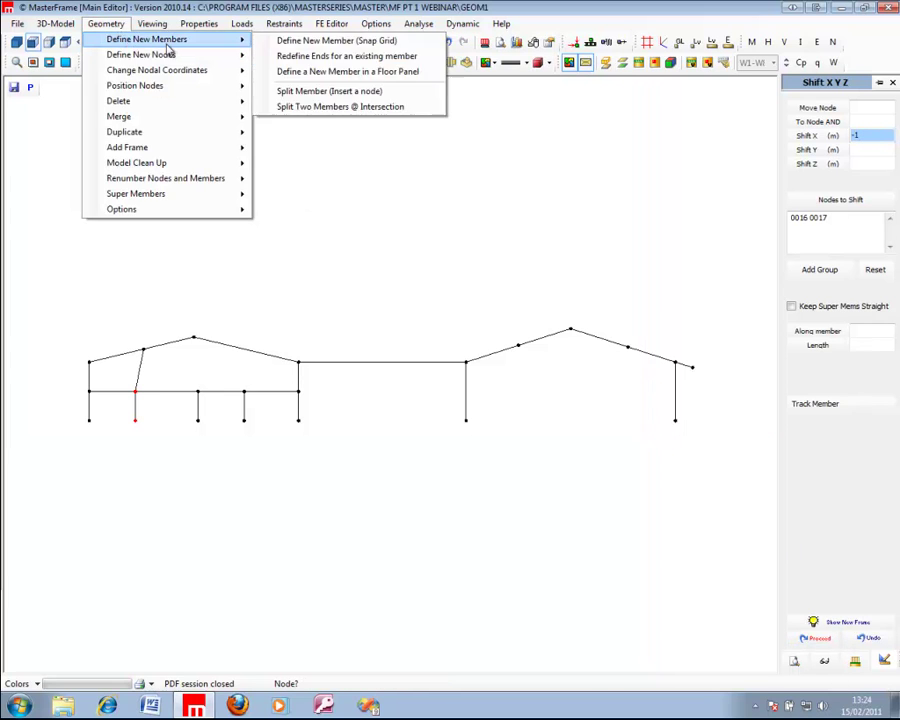
Move member 22's end from node 17 to node 23, splitting the tie there
{"action": "left_click", "coordinate": [288, 56]}
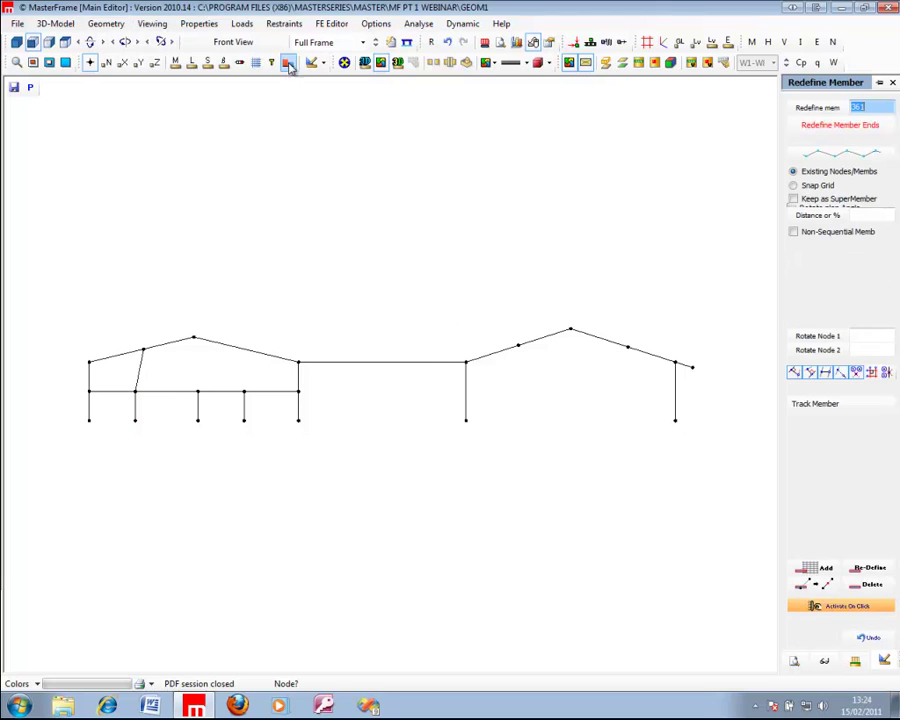
{"action": "left_click", "coordinate": [143, 366]}
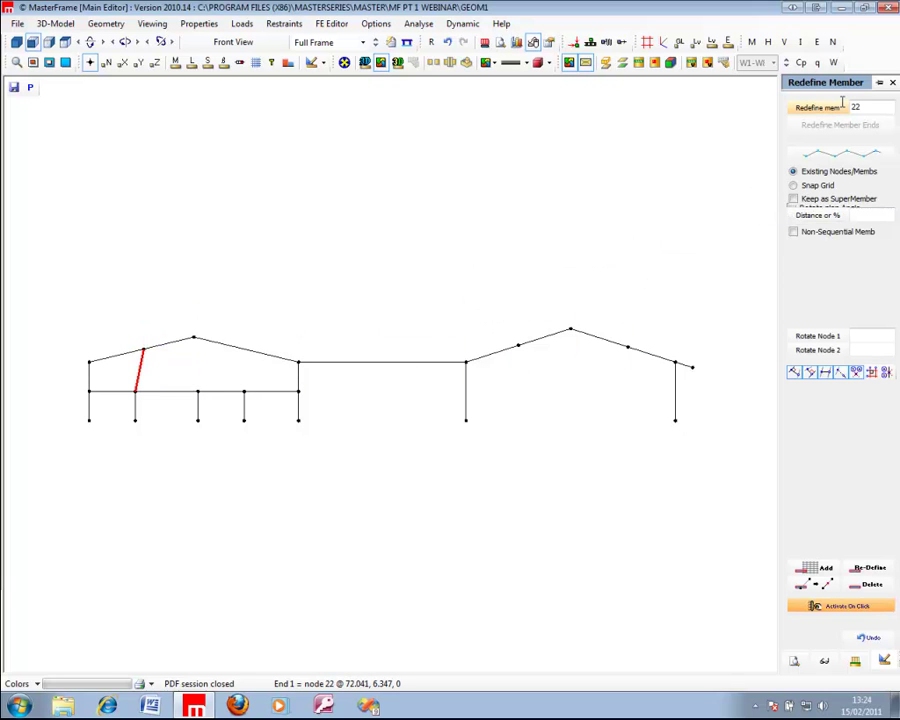
{"action": "left_click", "coordinate": [163, 360]}
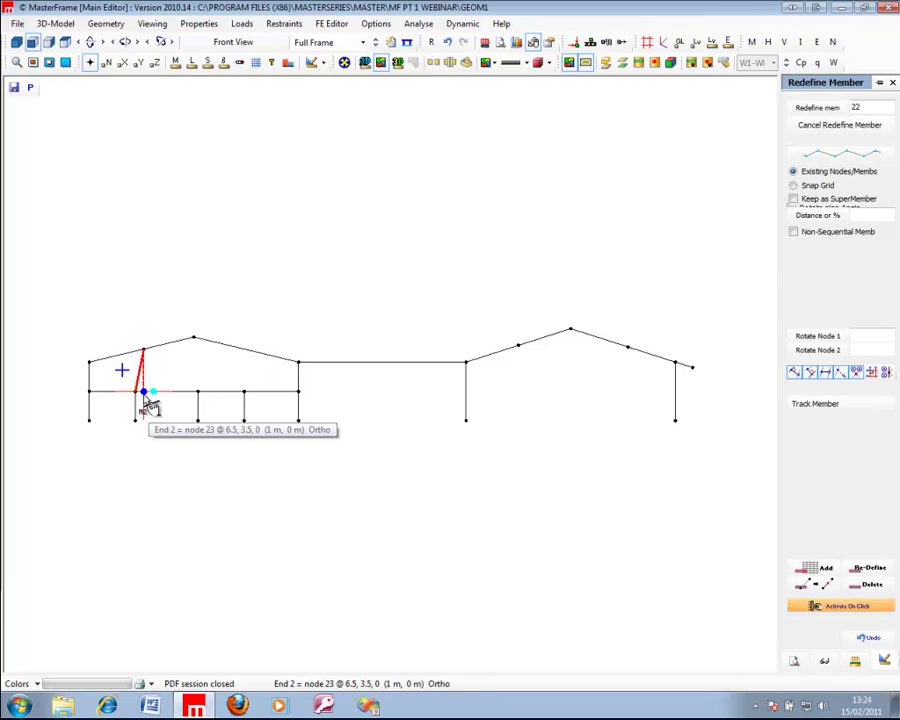
{"action": "left_click", "coordinate": [144, 399]}
{"action": "left_click", "coordinate": [434, 386]}
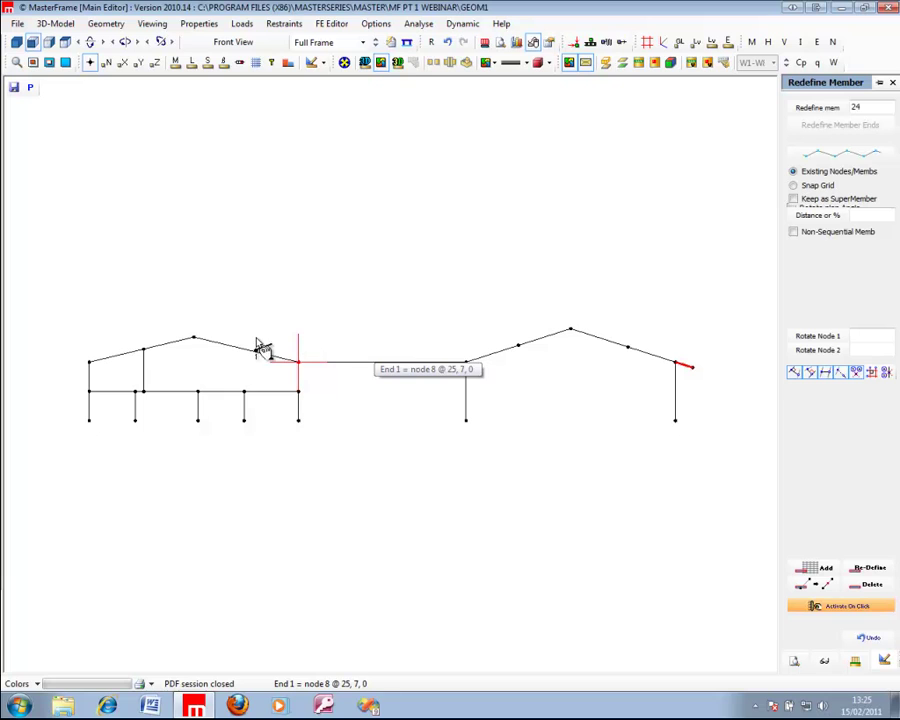
Delete the flat middle roof member between the two pitched spans
{"action": "left_click", "coordinate": [104, 25]}
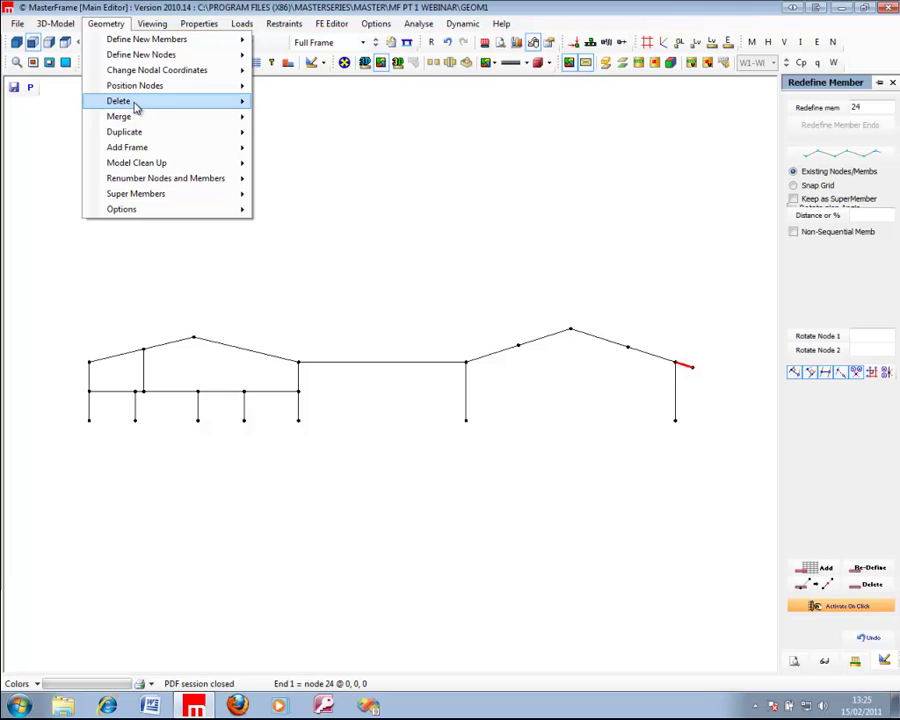
{"action": "mouse_move", "coordinate": [134, 102]}
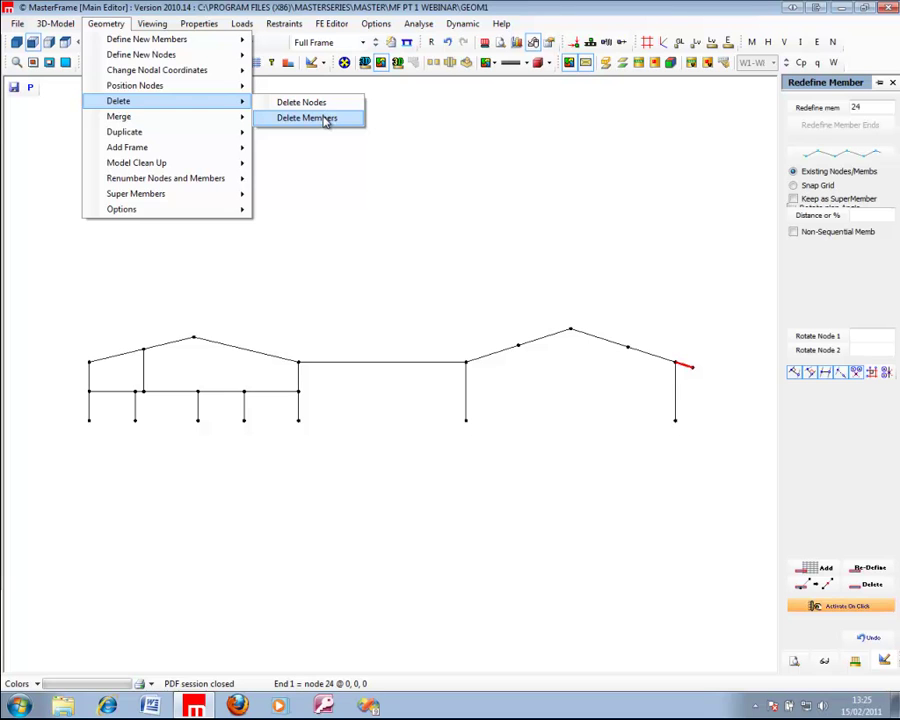
{"action": "left_click", "coordinate": [325, 118]}
{"action": "left_click", "coordinate": [385, 362]}
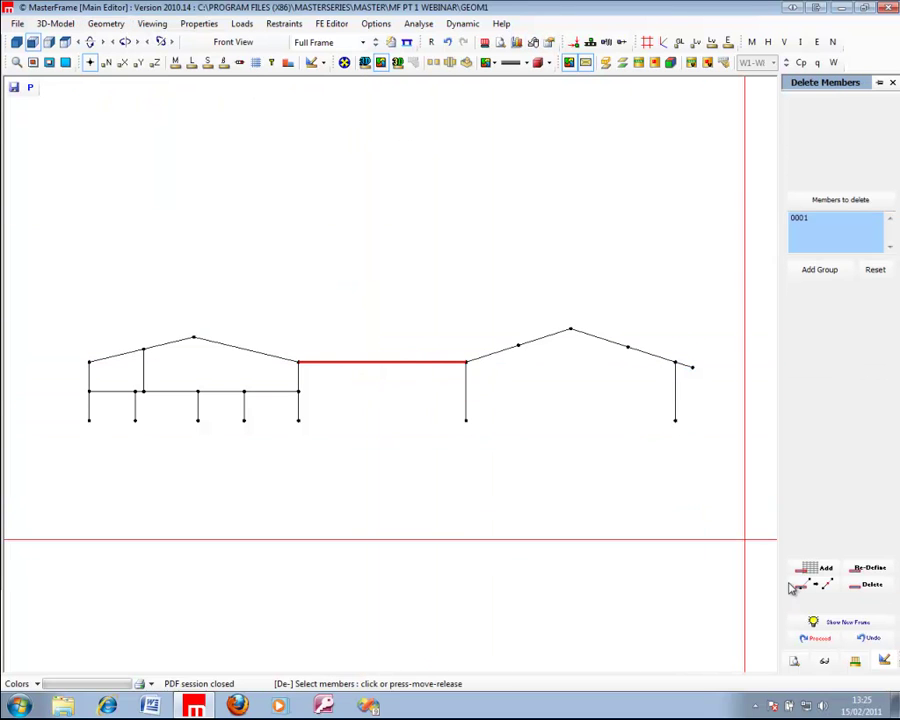
{"action": "left_click", "coordinate": [815, 638]}
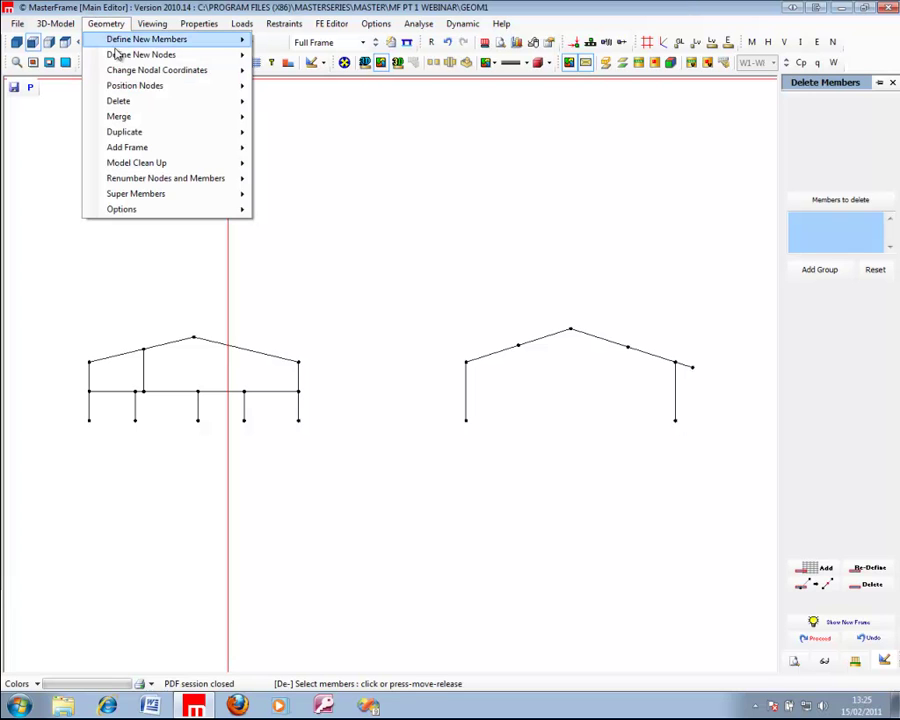
Start adding a lattice truss frame to the model
{"action": "left_click", "coordinate": [138, 142]}
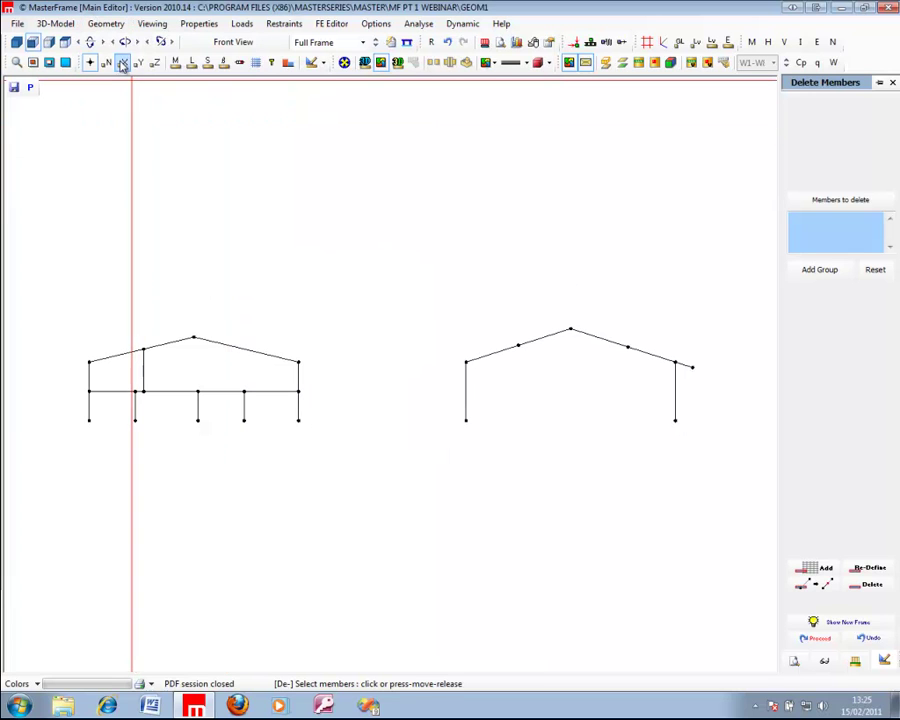
{"action": "left_click", "coordinate": [105, 23]}
{"action": "mouse_move", "coordinate": [141, 147]}
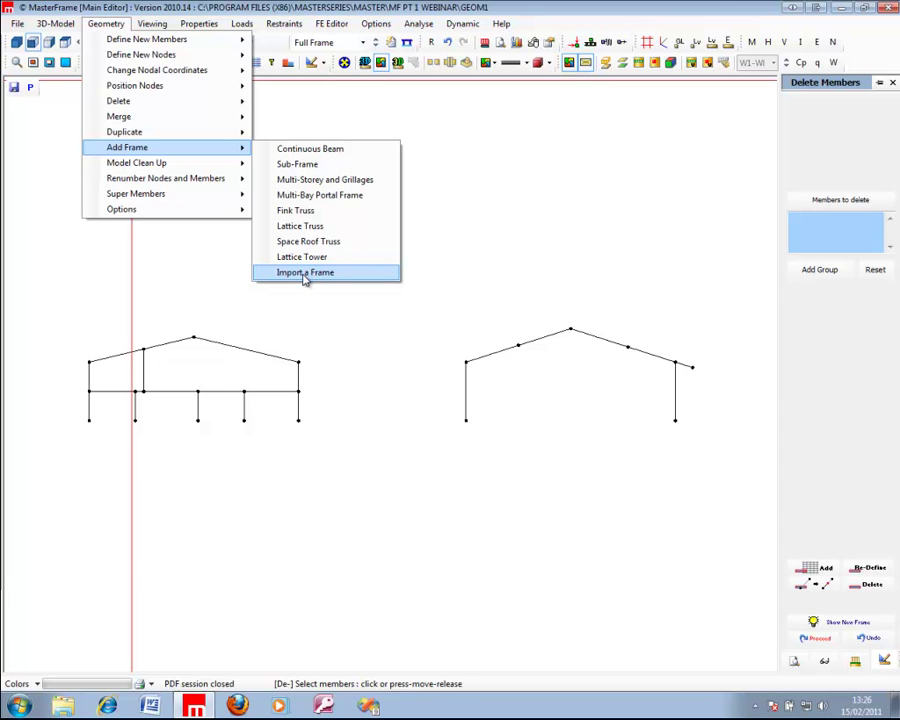
{"action": "left_click", "coordinate": [299, 226]}
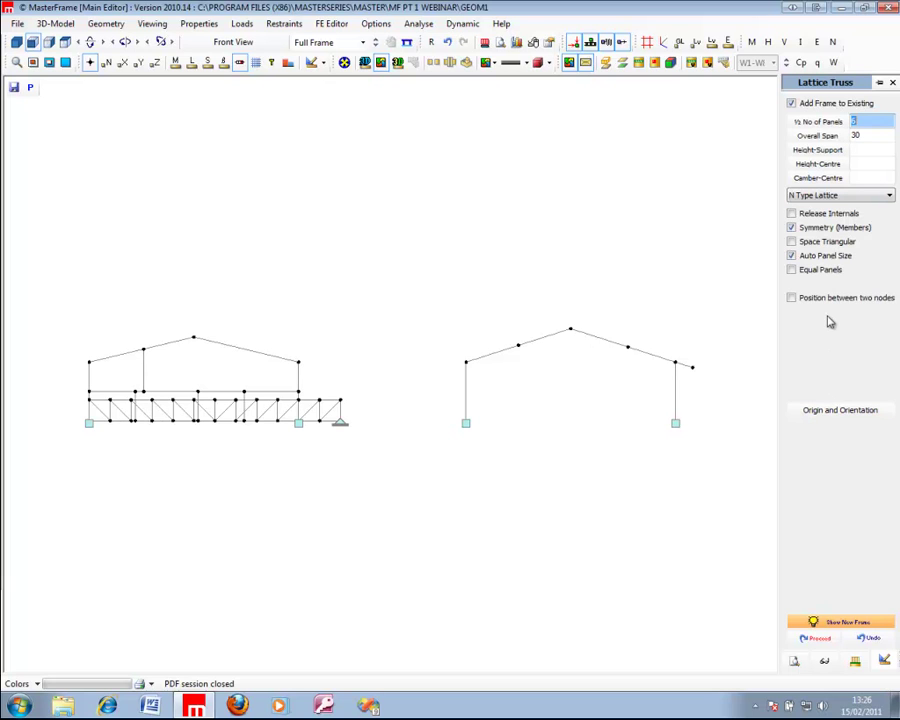
Offset the truss origin by 25 m in X and 12 m in Y
{"action": "left_click", "coordinate": [836, 414]}
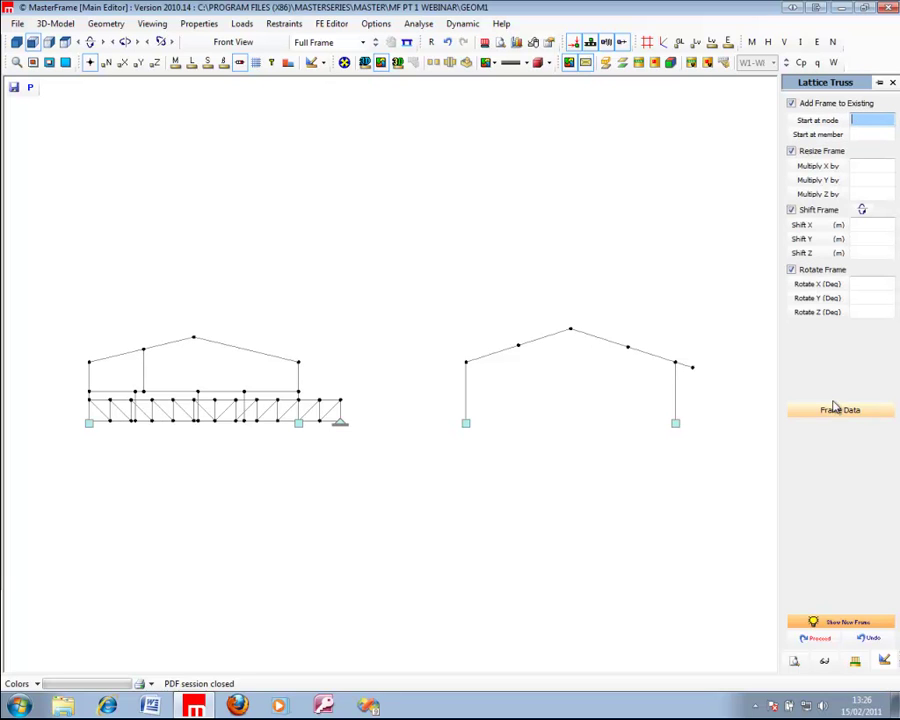
{"action": "left_click", "coordinate": [864, 166]}
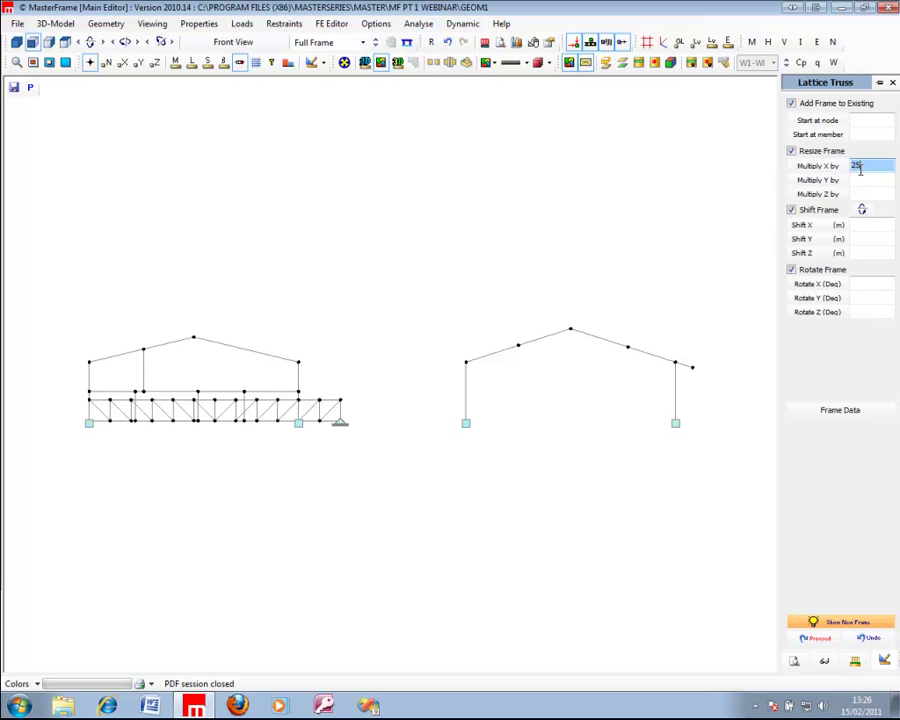
{"action": "left_click", "coordinate": [858, 178]}
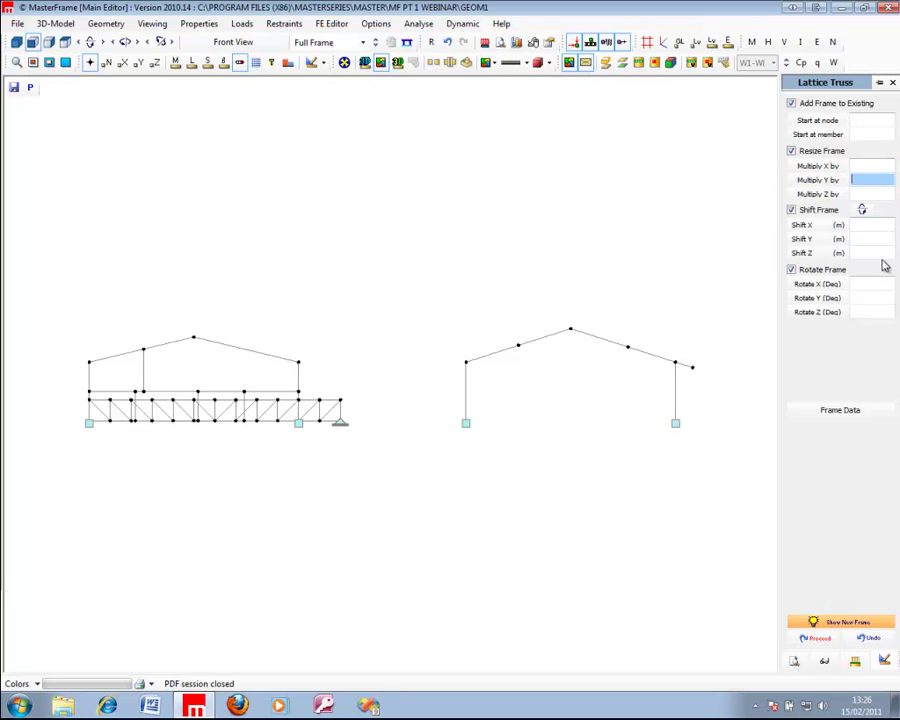
{"action": "left_click", "coordinate": [876, 225]}
{"action": "type", "text": "25"}
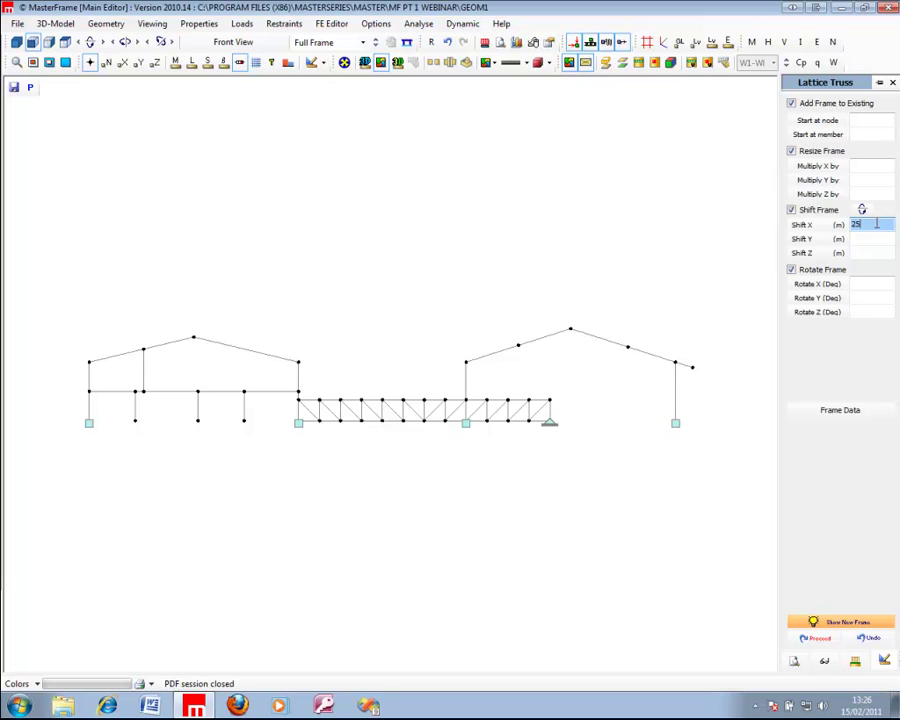
{"action": "left_click", "coordinate": [862, 237]}
{"action": "type", "text": "10"}
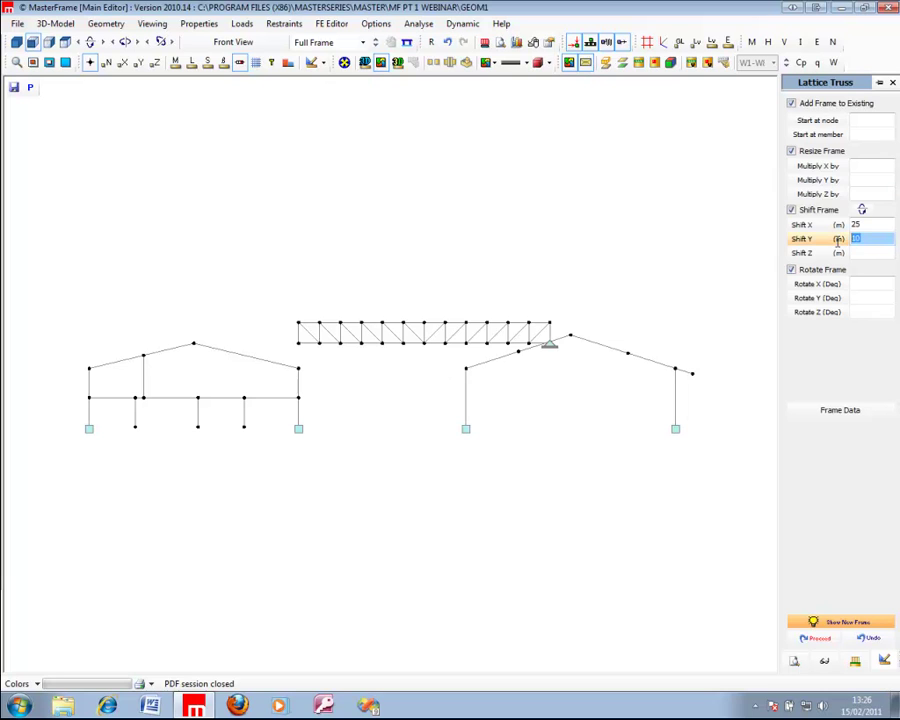
{"action": "type", "text": "12"}
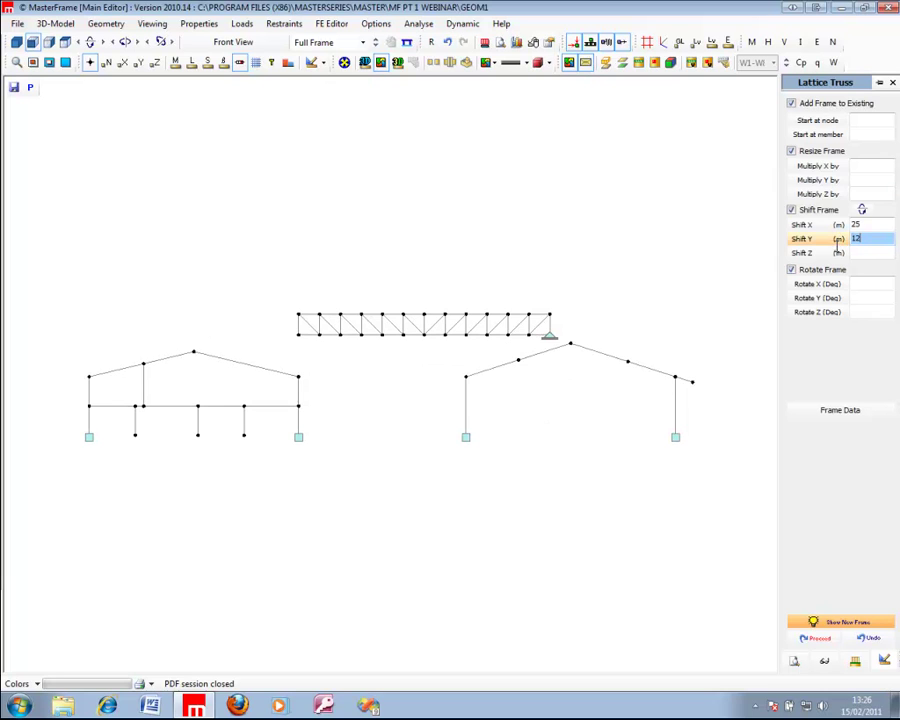
{"action": "left_click", "coordinate": [837, 410]}
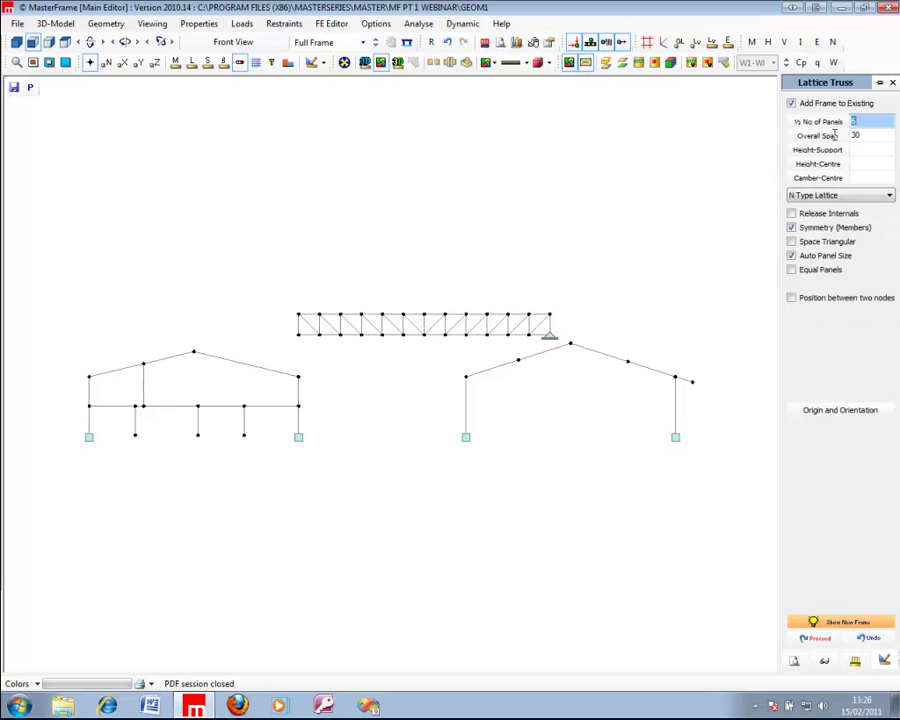
Give the truss a 20 m overall span and 5 half-panels, and add it
{"action": "type", "text": "6"}
{"action": "key", "text": "Tab"}
{"action": "type", "text": "20"}
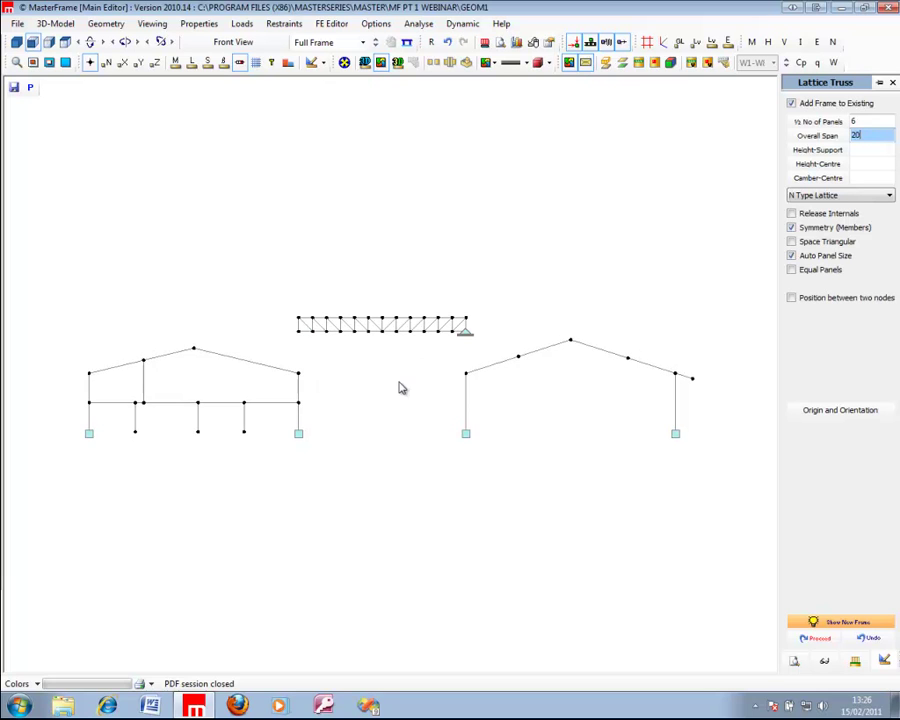
{"action": "double_click", "coordinate": [869, 120]}
{"action": "type", "text": "5"}
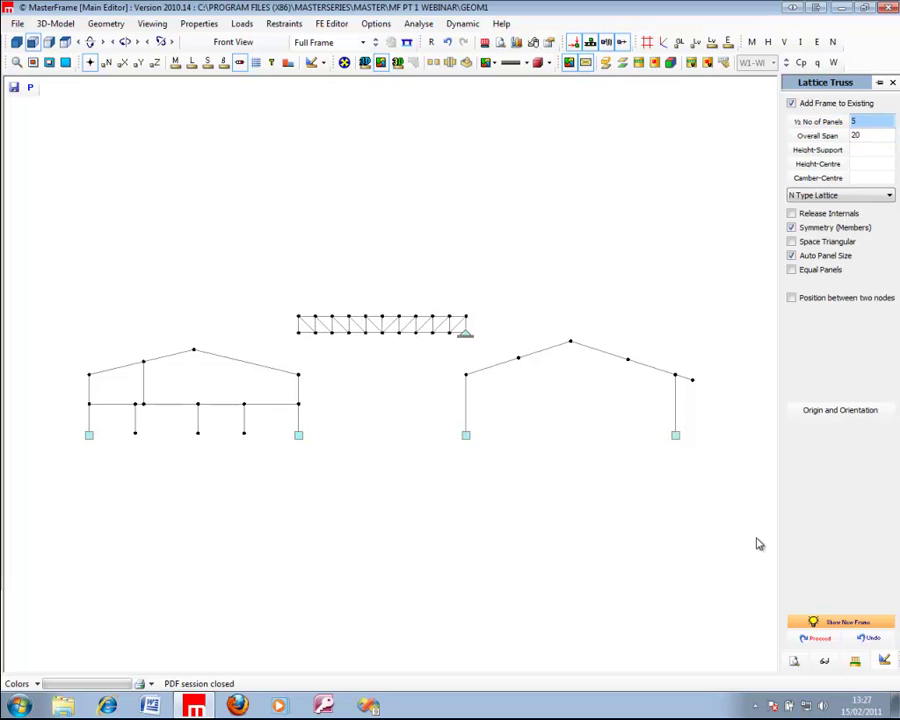
{"action": "left_click", "coordinate": [818, 637]}
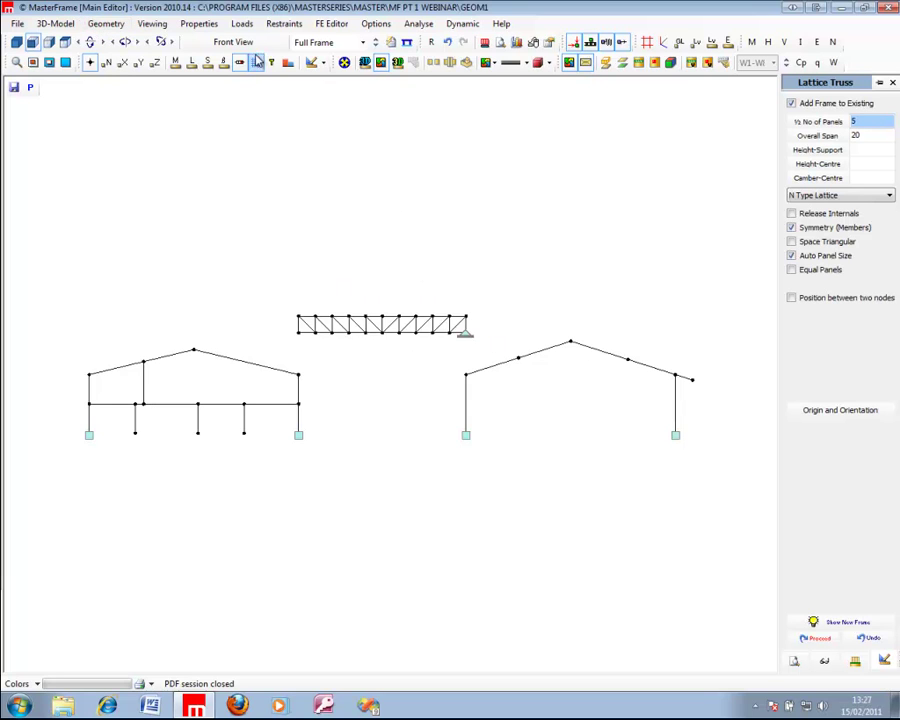
{"action": "left_click", "coordinate": [104, 23]}
{"action": "mouse_move", "coordinate": [129, 86]}
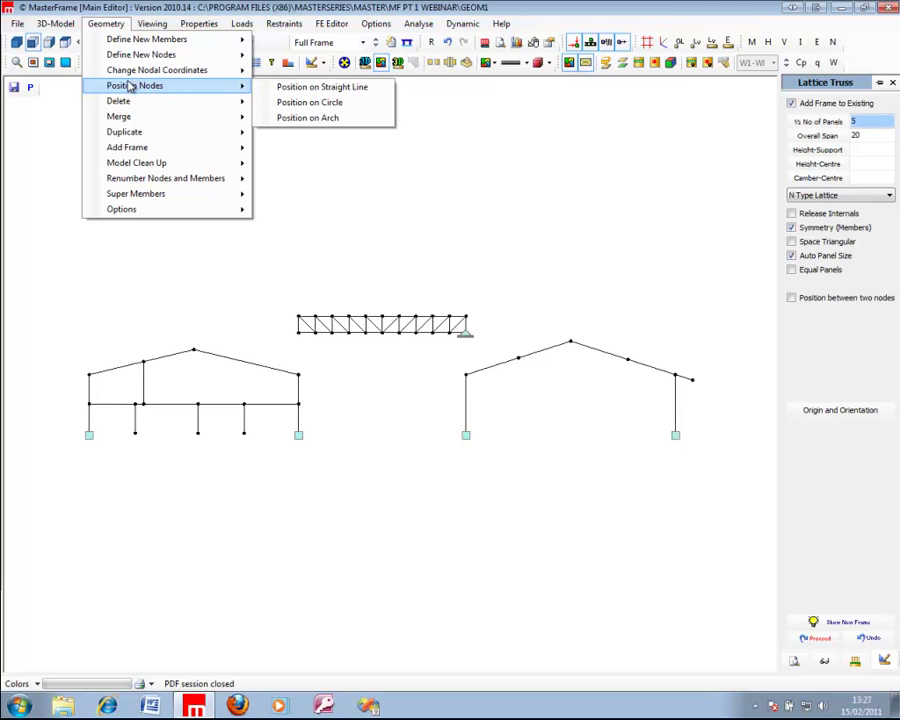
Place the truss's top chord nodes on an arch with 2 m camber
{"action": "left_click", "coordinate": [312, 118]}
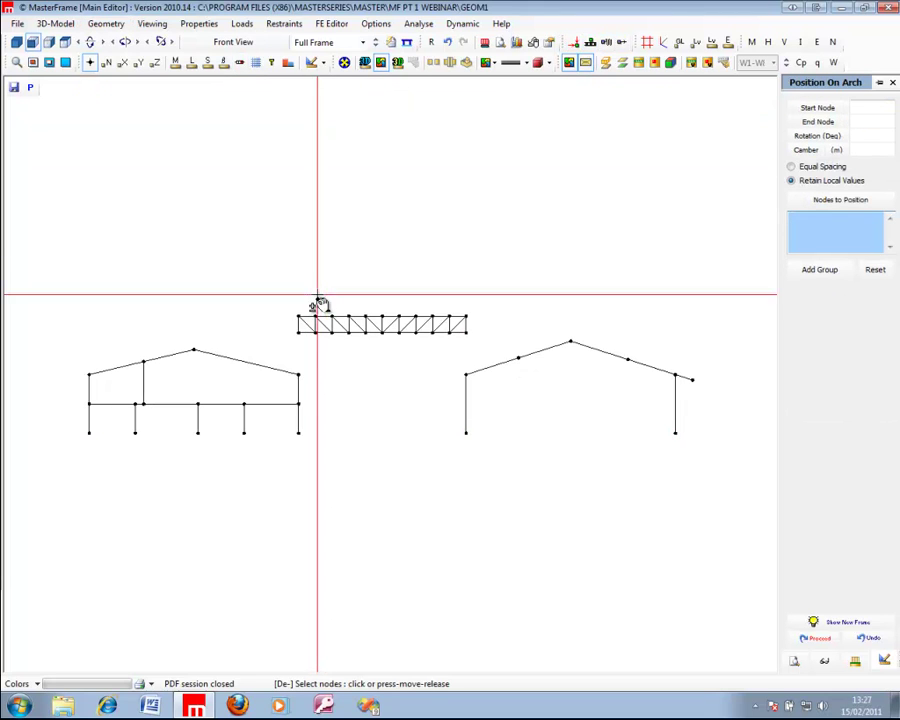
{"action": "left_click_drag", "start_coordinate": [283, 321], "coordinate": [540, 281]}
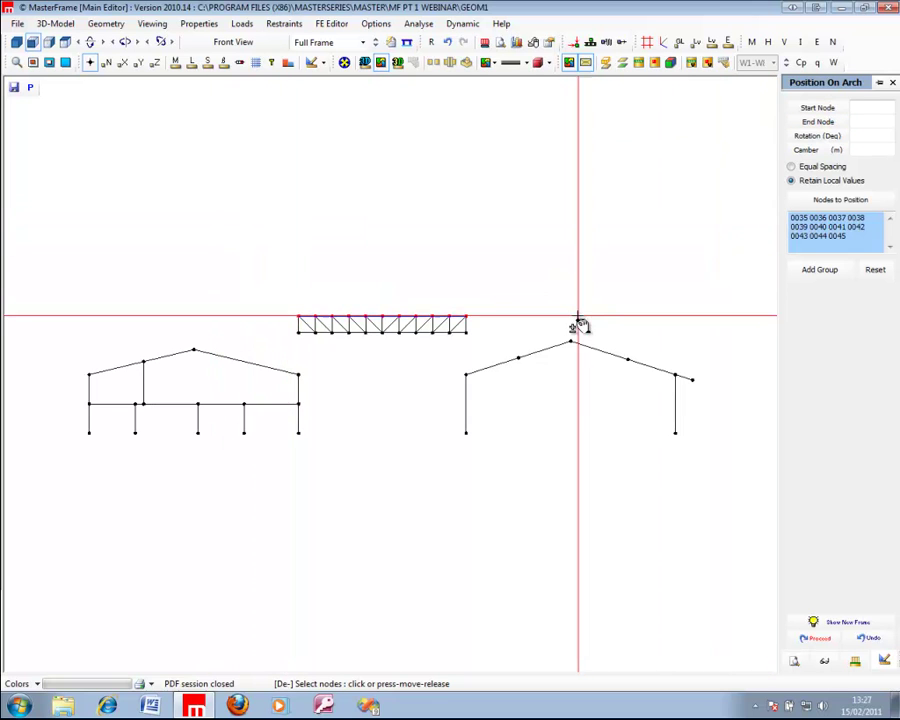
{"action": "left_click", "coordinate": [841, 149]}
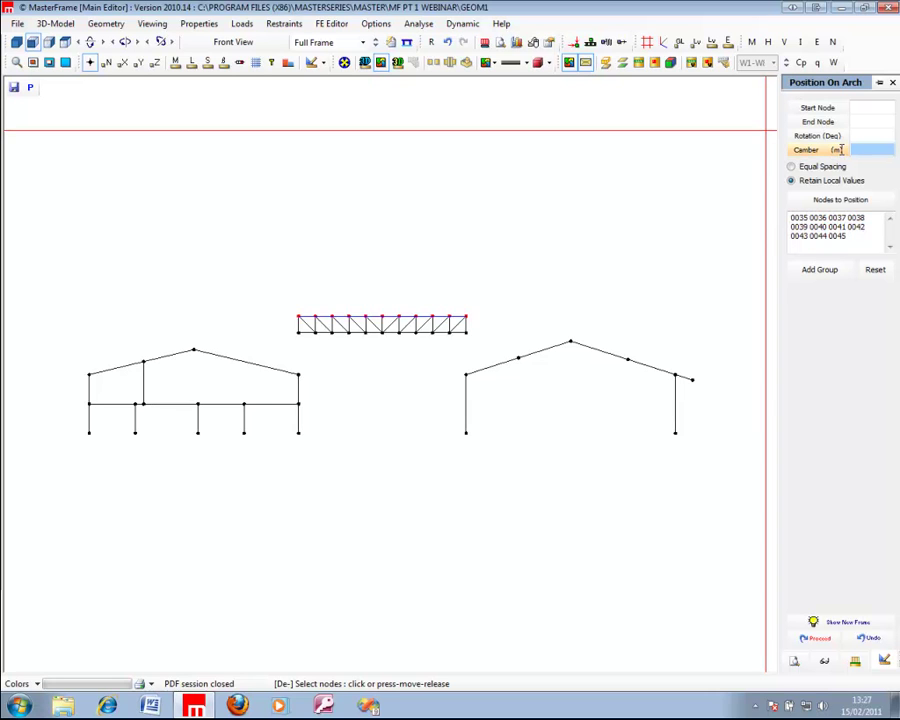
{"action": "type", "text": "2"}
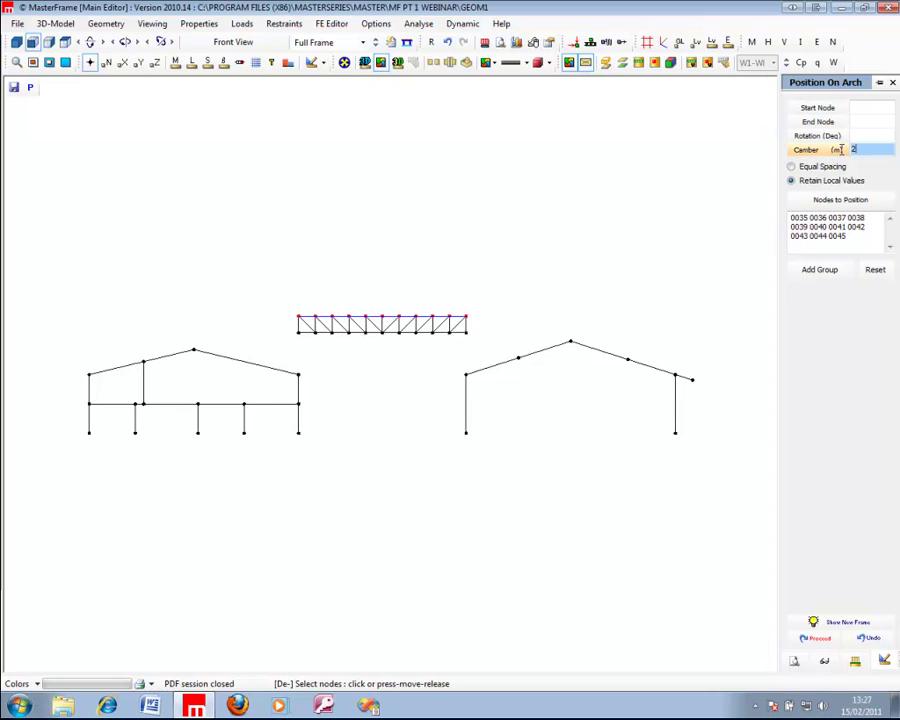
{"action": "left_click", "coordinate": [812, 624]}
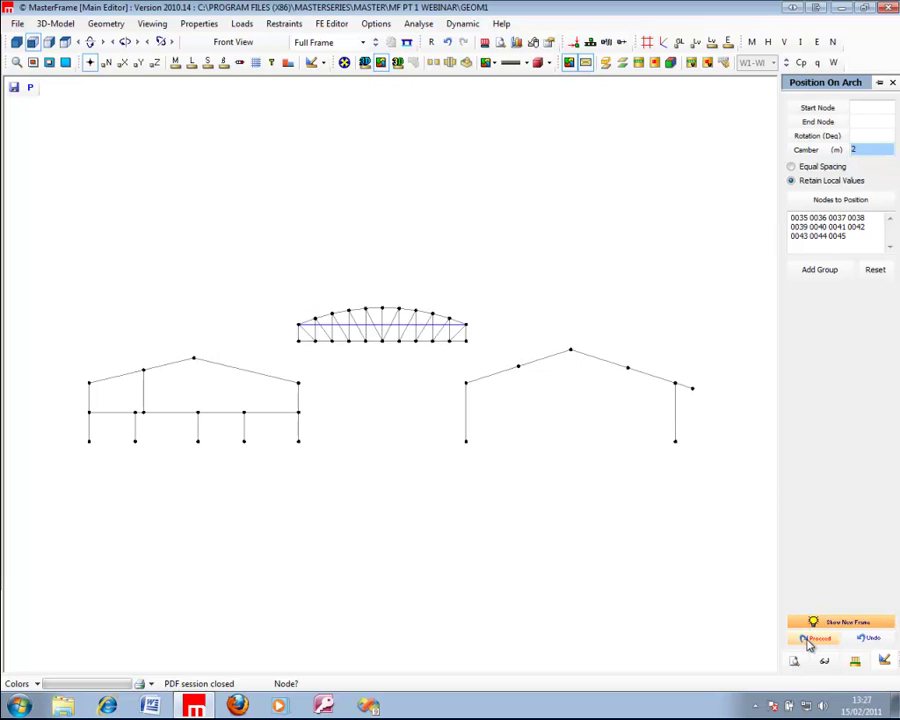
{"action": "left_click", "coordinate": [810, 641]}
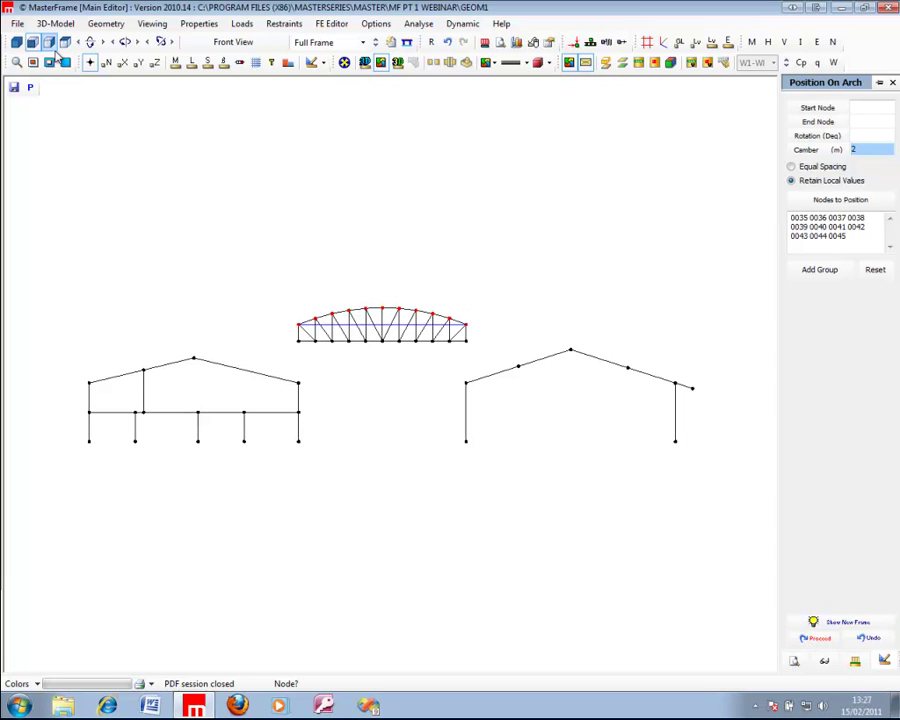
Shift the truss top chord nodes 0035–0045 down by 0.75 m in Y
{"action": "left_click", "coordinate": [99, 25]}
{"action": "mouse_move", "coordinate": [120, 88]}
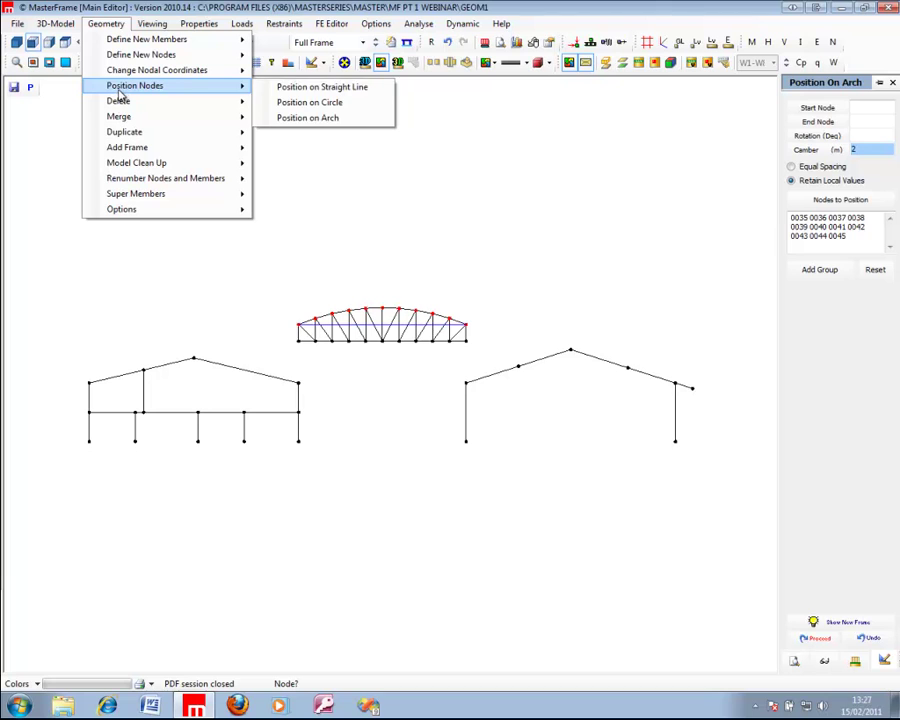
{"action": "key", "text": "Escape"}
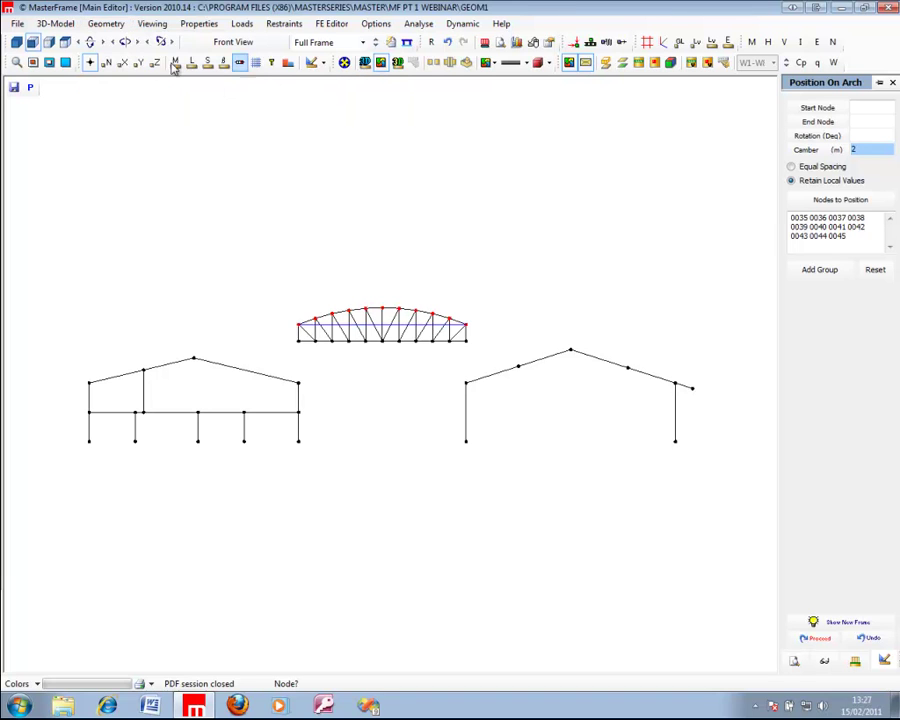
{"action": "left_click", "coordinate": [100, 25]}
{"action": "mouse_move", "coordinate": [145, 72]}
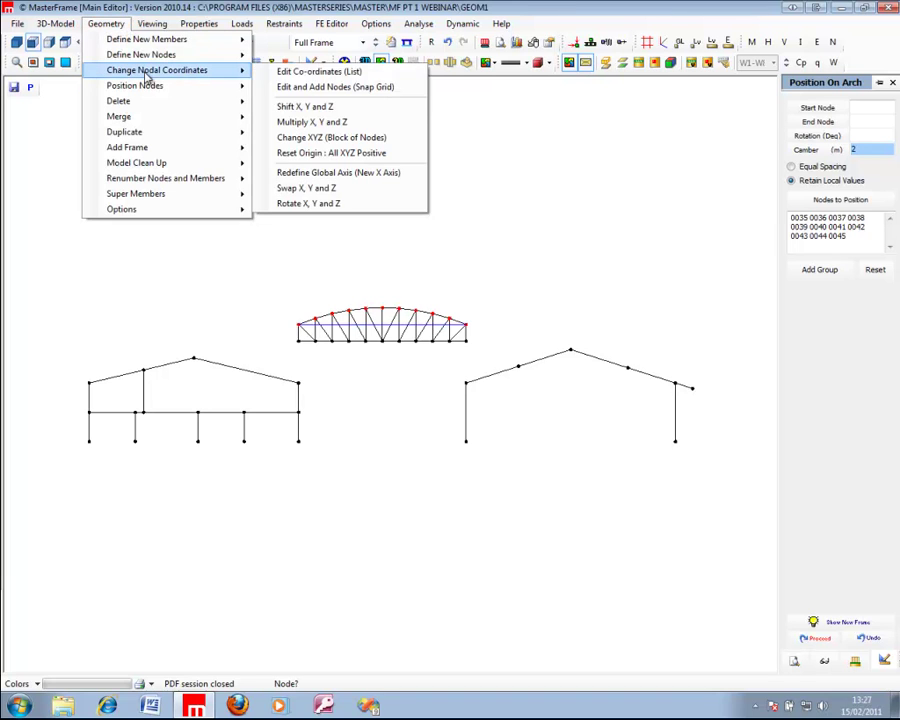
{"action": "left_click", "coordinate": [308, 107]}
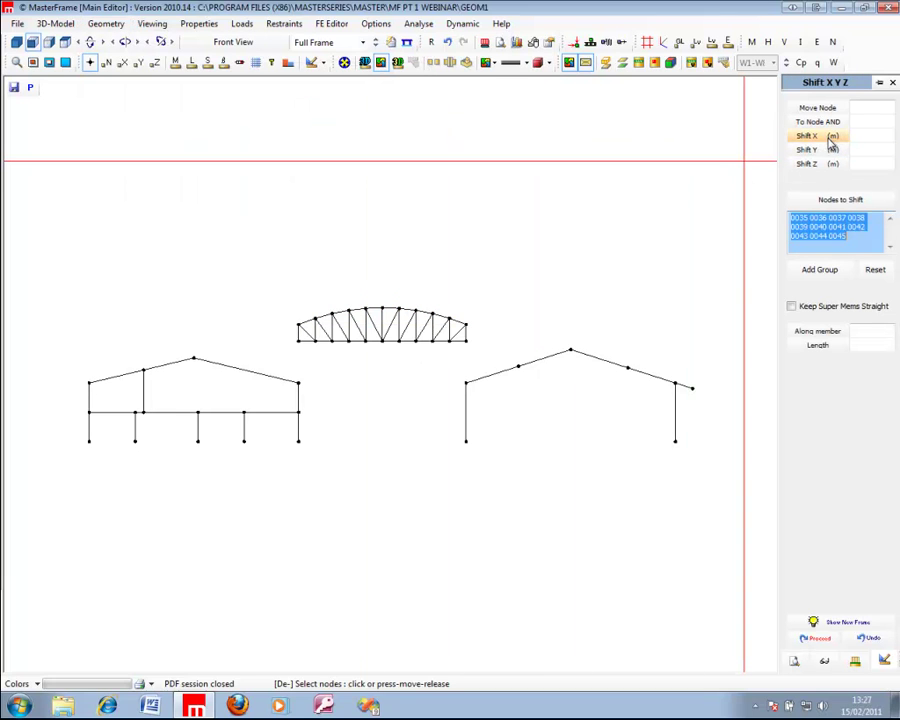
{"action": "left_click", "coordinate": [832, 149]}
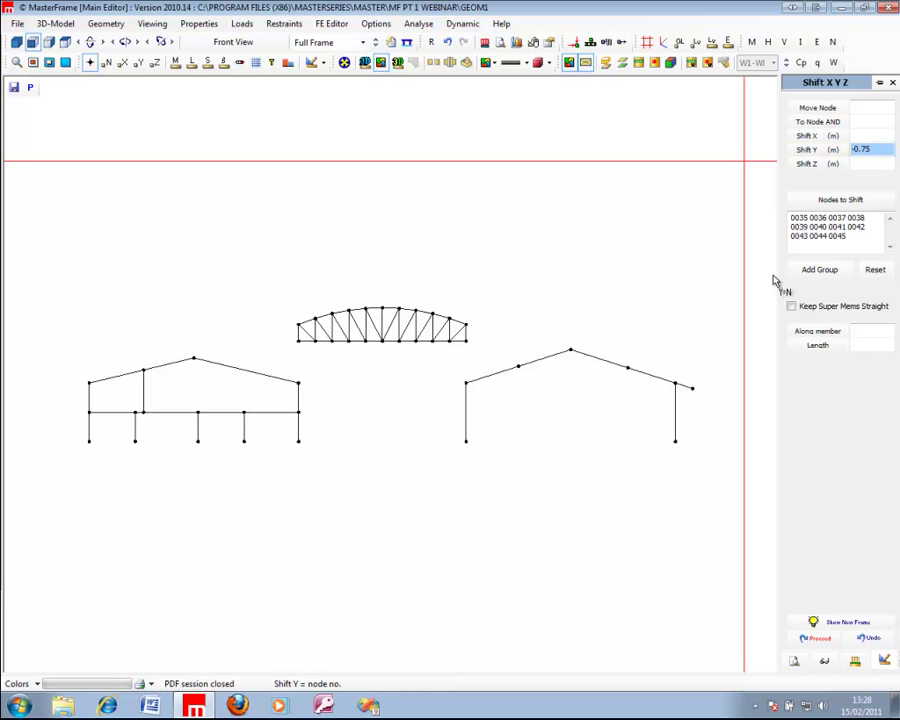
{"action": "left_click", "coordinate": [815, 622]}
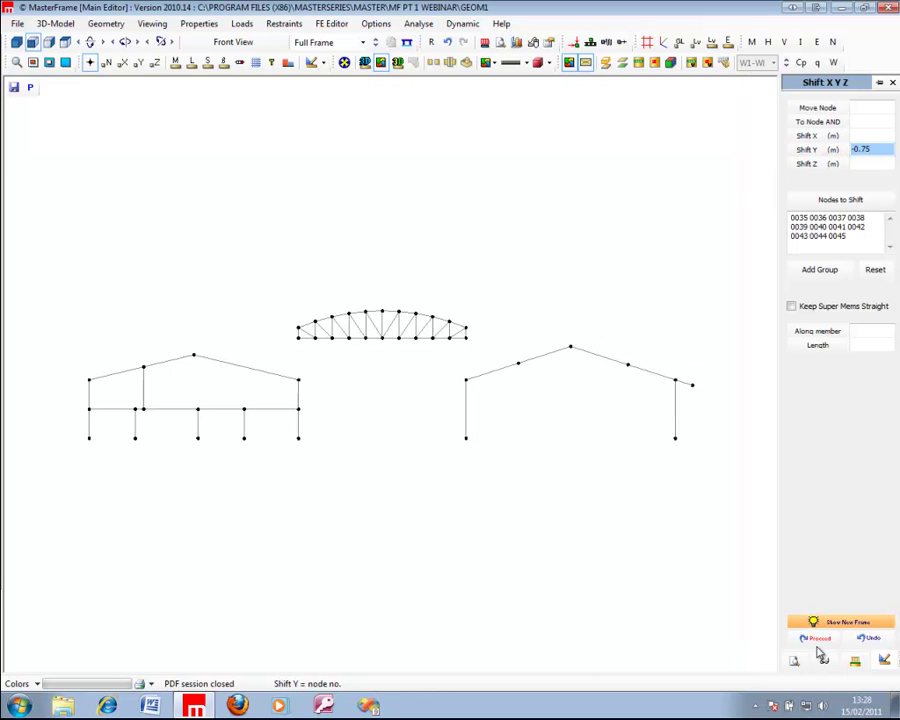
{"action": "left_click", "coordinate": [810, 638]}
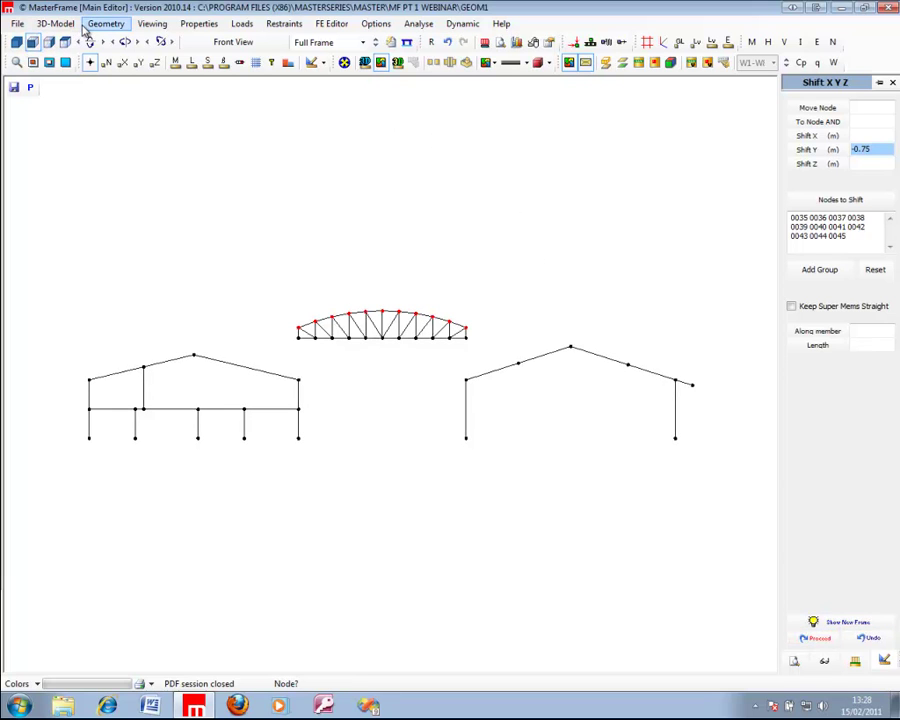
Start another Shift X, Y and Z node coordinate change
{"action": "left_click", "coordinate": [90, 26]}
{"action": "mouse_move", "coordinate": [146, 75]}
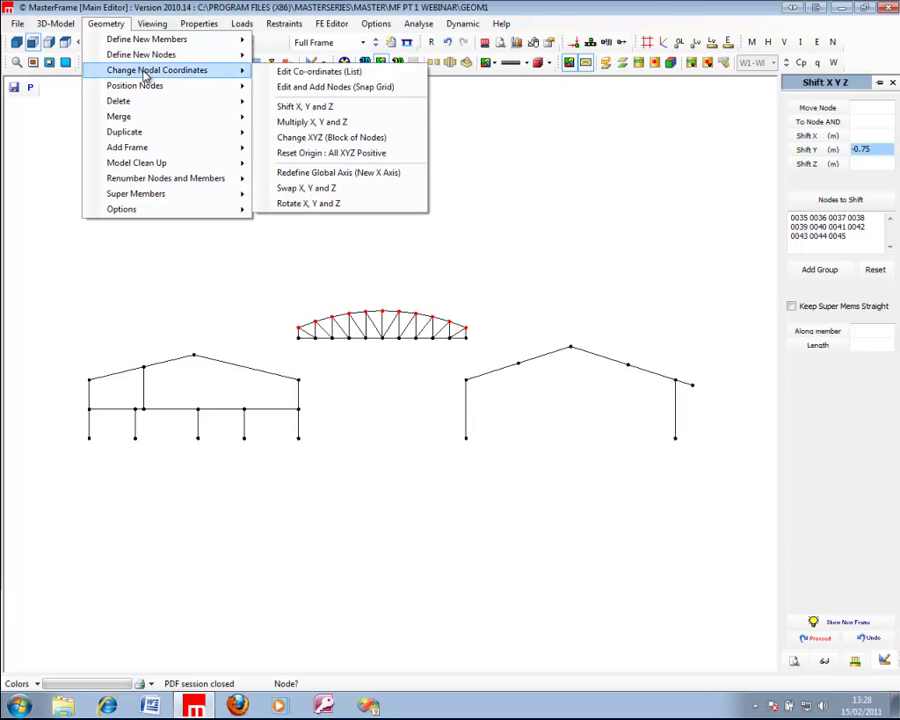
{"action": "left_click", "coordinate": [295, 107]}
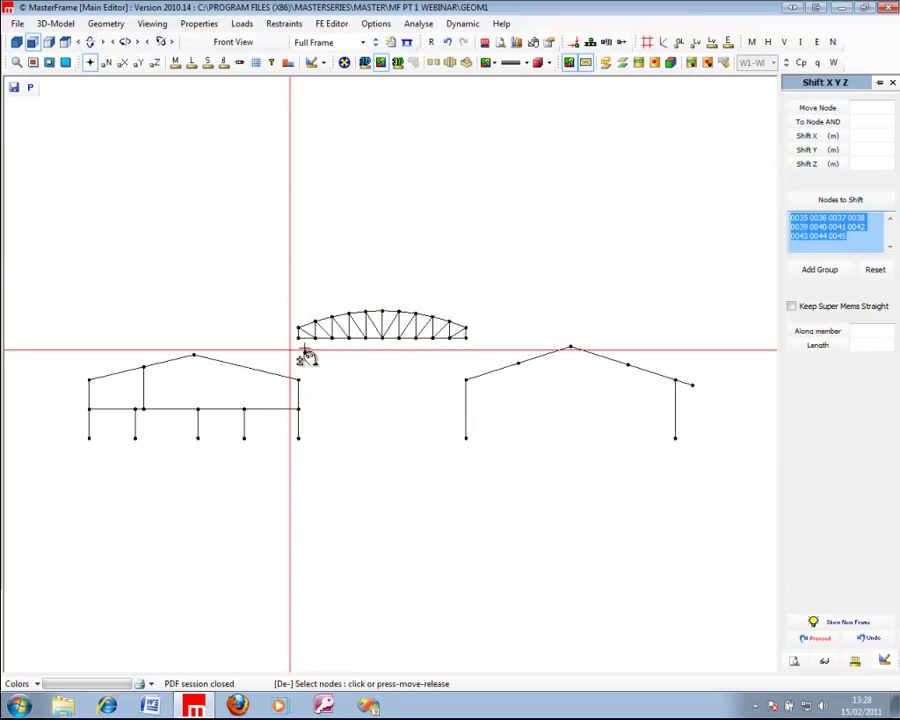
Move all truss nodes so truss node 24 lands on the left frame's eaves node 8
{"action": "left_click", "coordinate": [880, 270]}
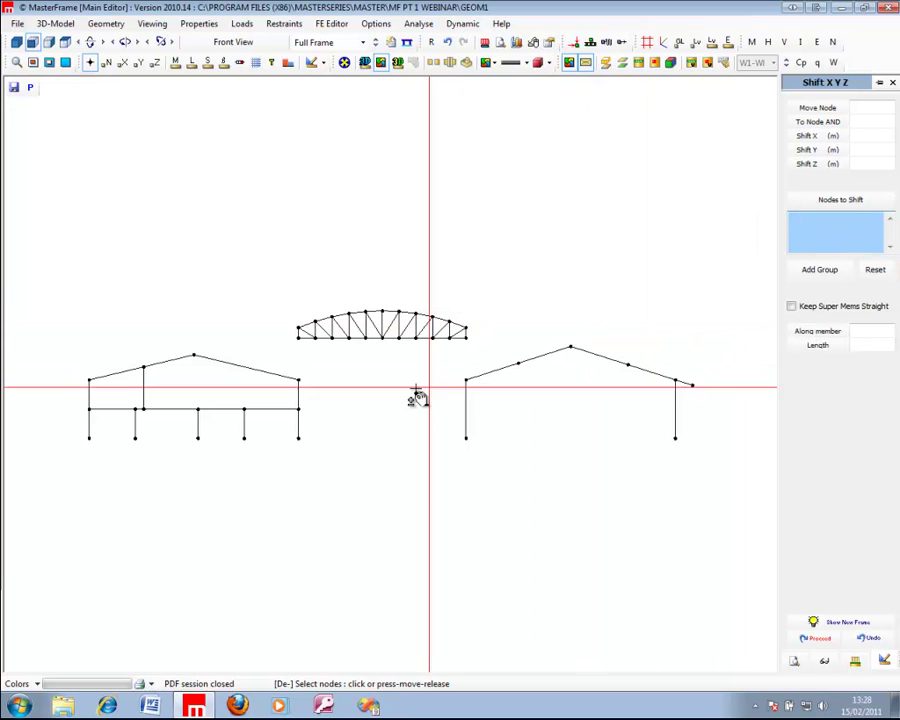
{"action": "left_click_drag", "start_coordinate": [290, 347], "coordinate": [478, 272]}
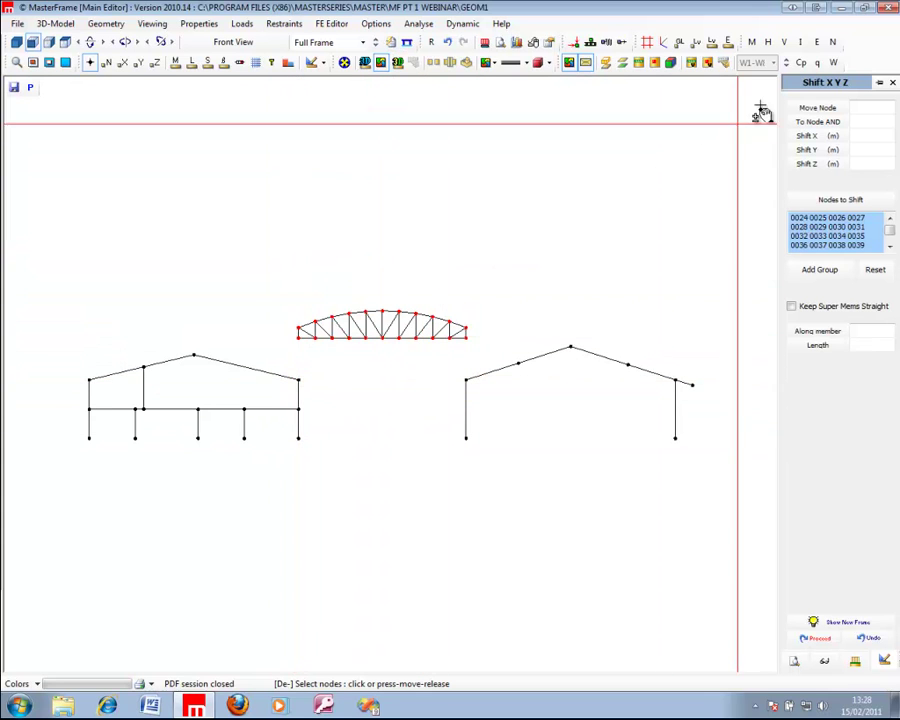
{"action": "left_click", "coordinate": [817, 107]}
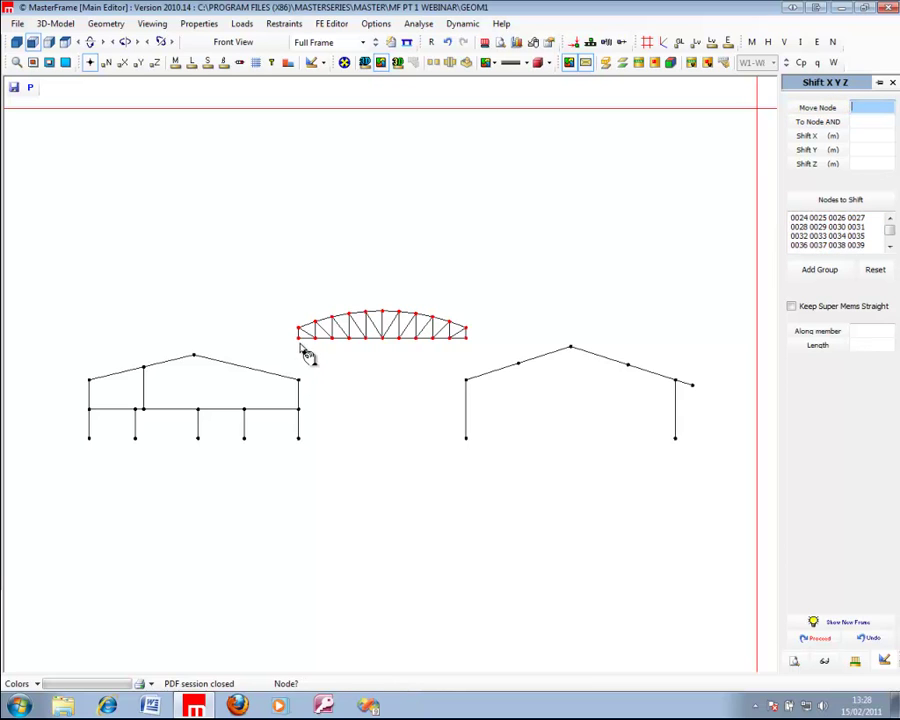
{"action": "left_click", "coordinate": [298, 340]}
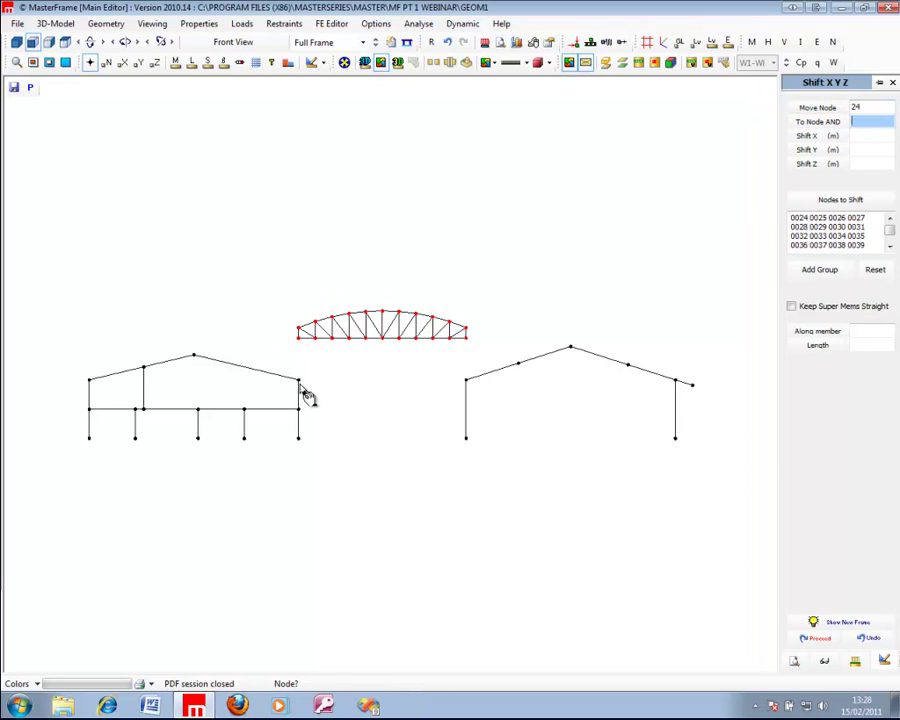
{"action": "left_click", "coordinate": [299, 381]}
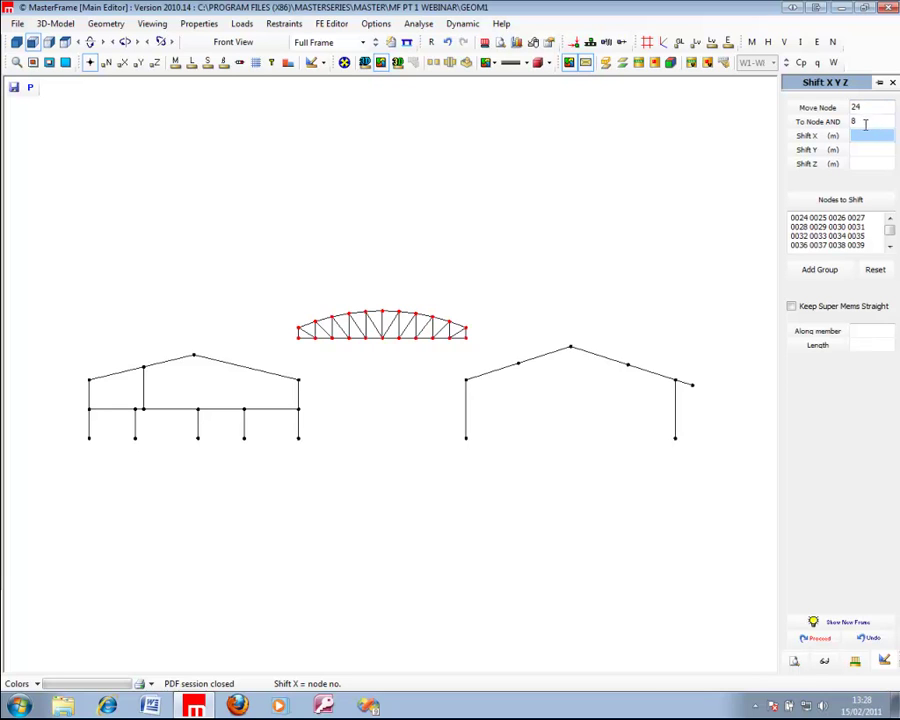
{"action": "left_click", "coordinate": [812, 622]}
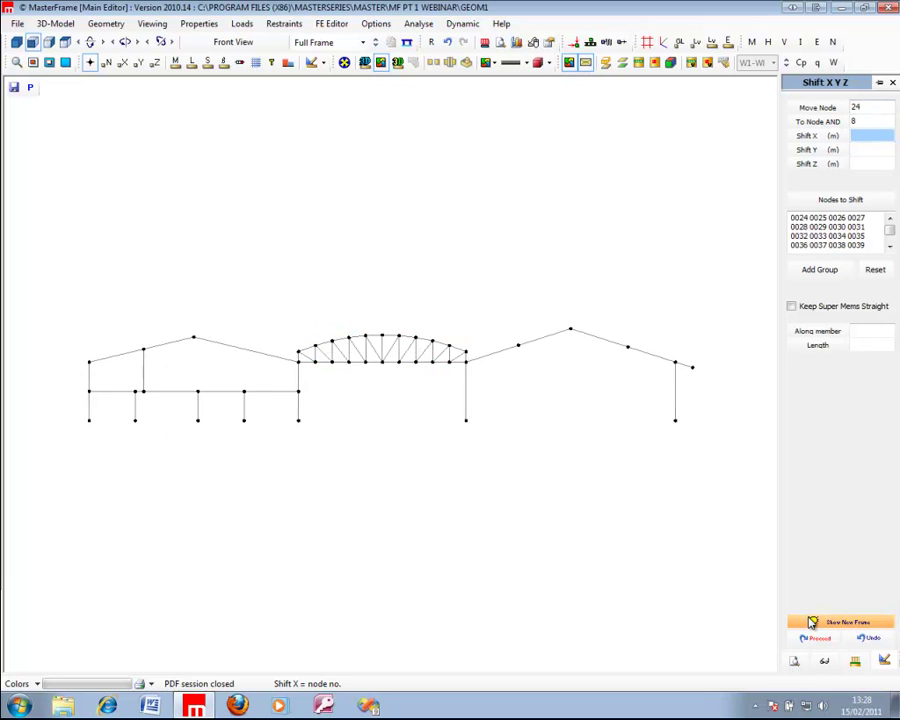
{"action": "left_click", "coordinate": [810, 637]}
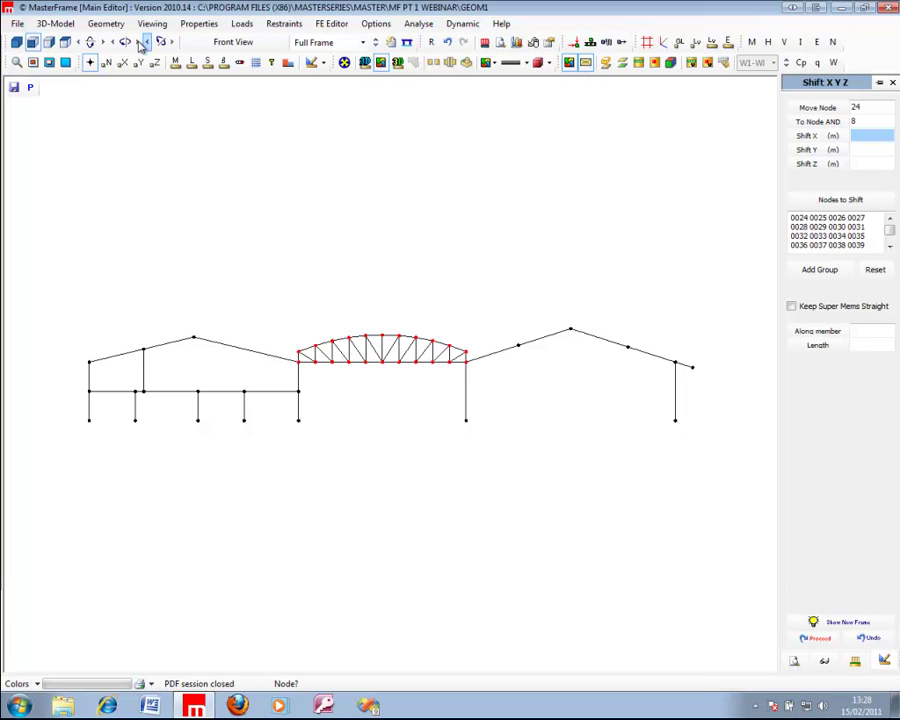
Show the frame in 3D perspective with an X-Y-Z axis triad, then bring up Geometry > Duplicate
{"action": "left_click", "coordinate": [16, 43]}
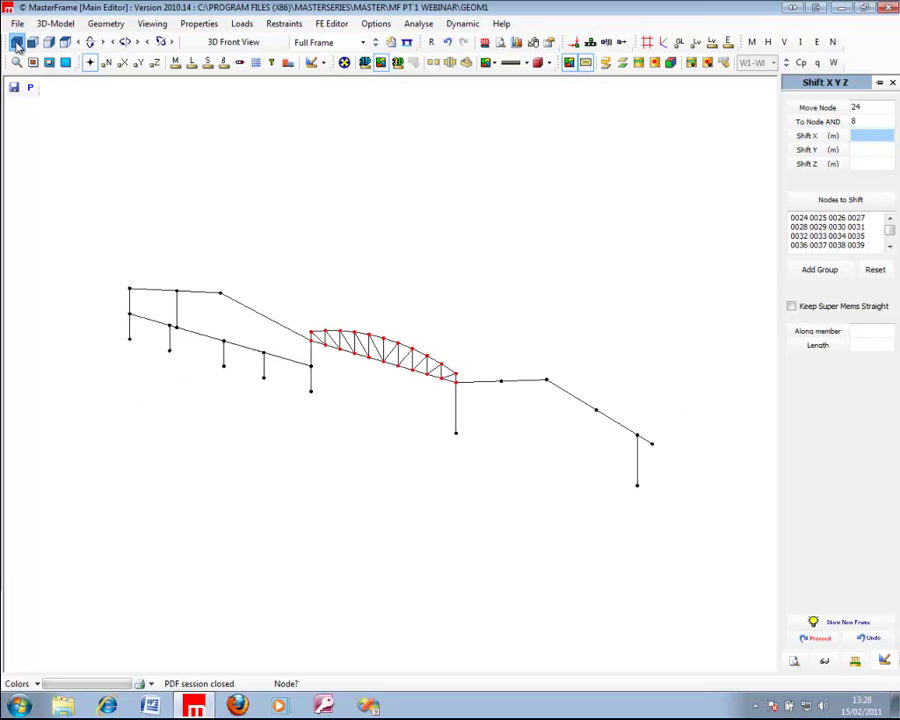
{"action": "left_click", "coordinate": [663, 42]}
{"action": "left_click", "coordinate": [68, 26]}
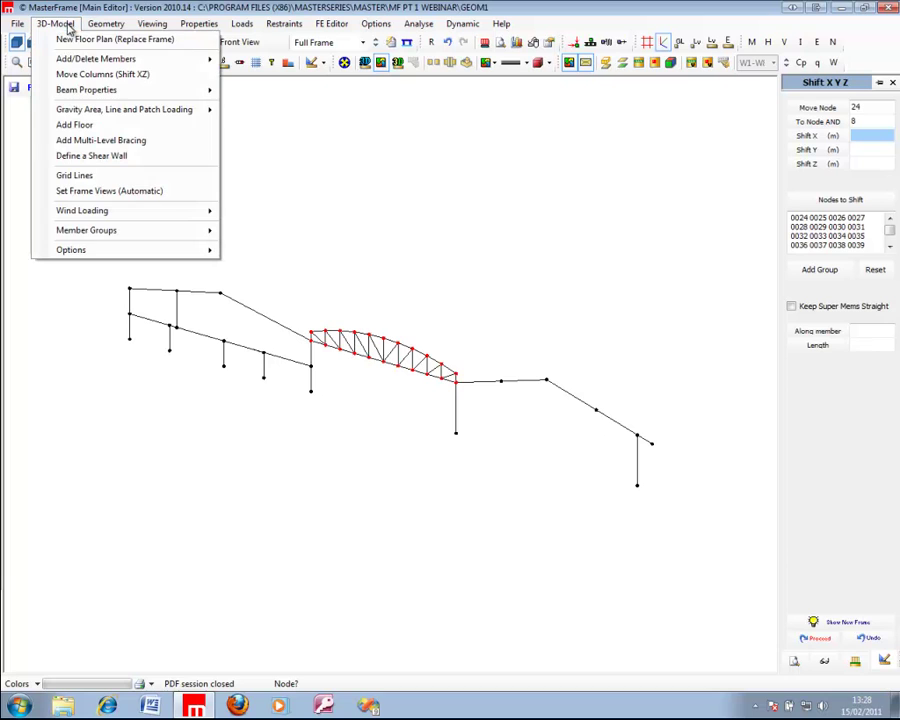
{"action": "mouse_move", "coordinate": [73, 112]}
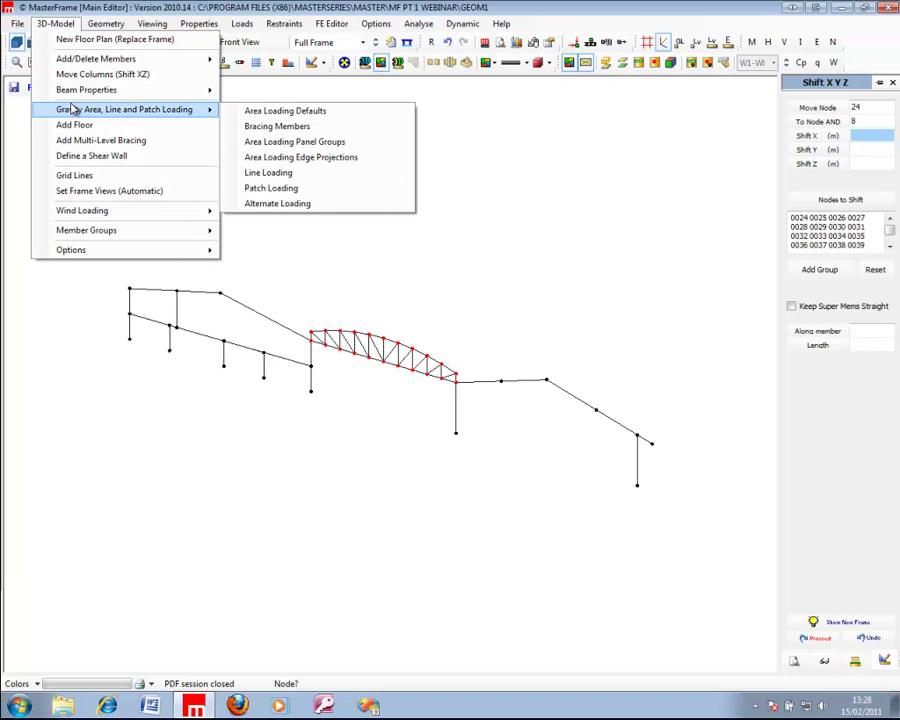
{"action": "left_click", "coordinate": [58, 26]}
{"action": "left_click", "coordinate": [100, 24]}
{"action": "mouse_move", "coordinate": [124, 138]}
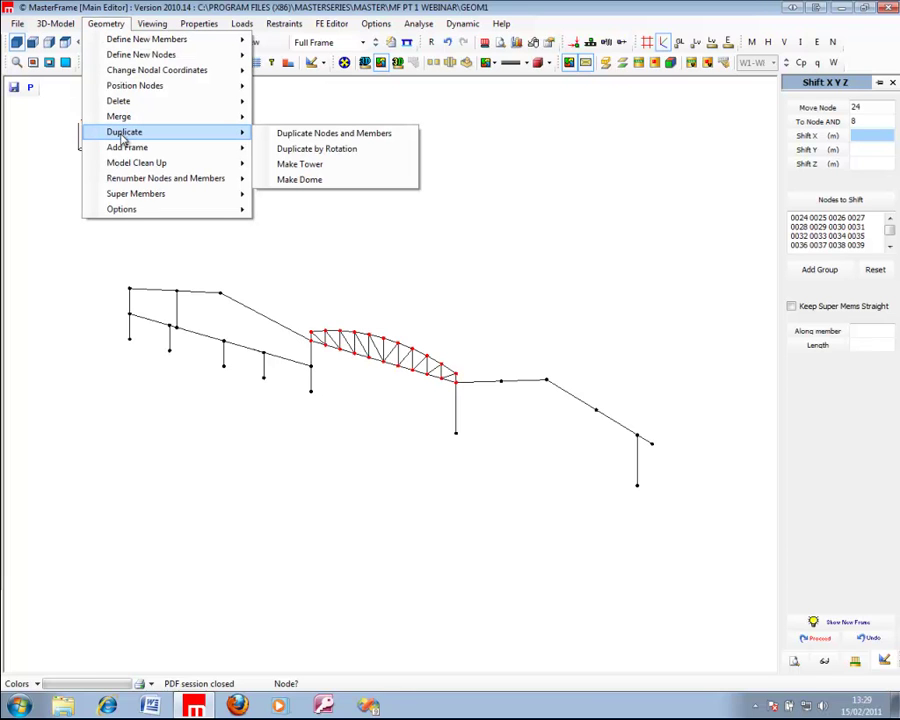
Duplicate all nodes and members 5 times at a 6 m Z shift and preview it
{"action": "left_click", "coordinate": [312, 135]}
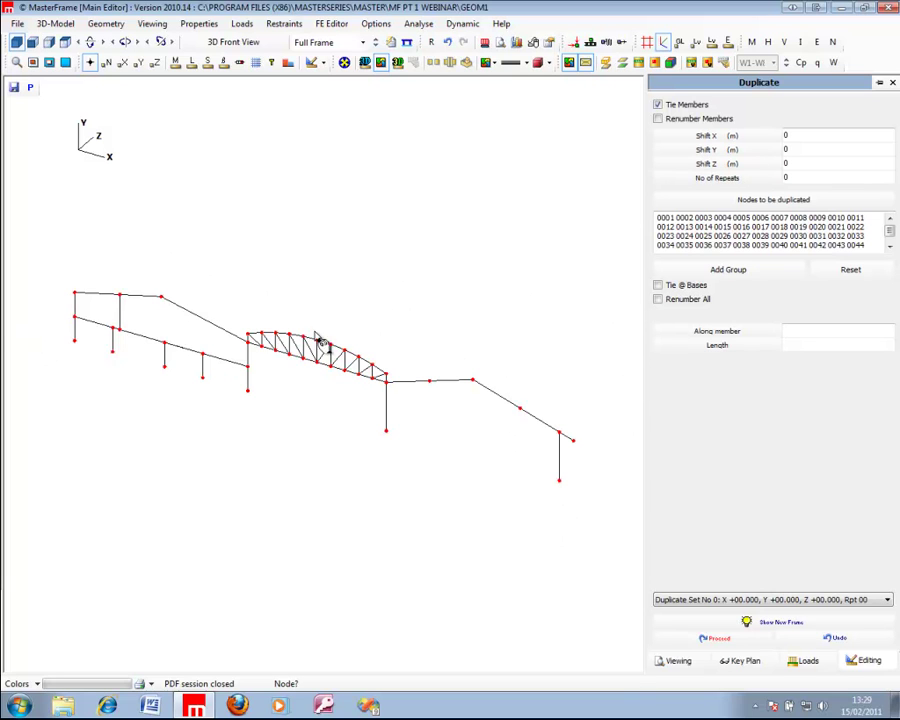
{"action": "left_click", "coordinate": [753, 162]}
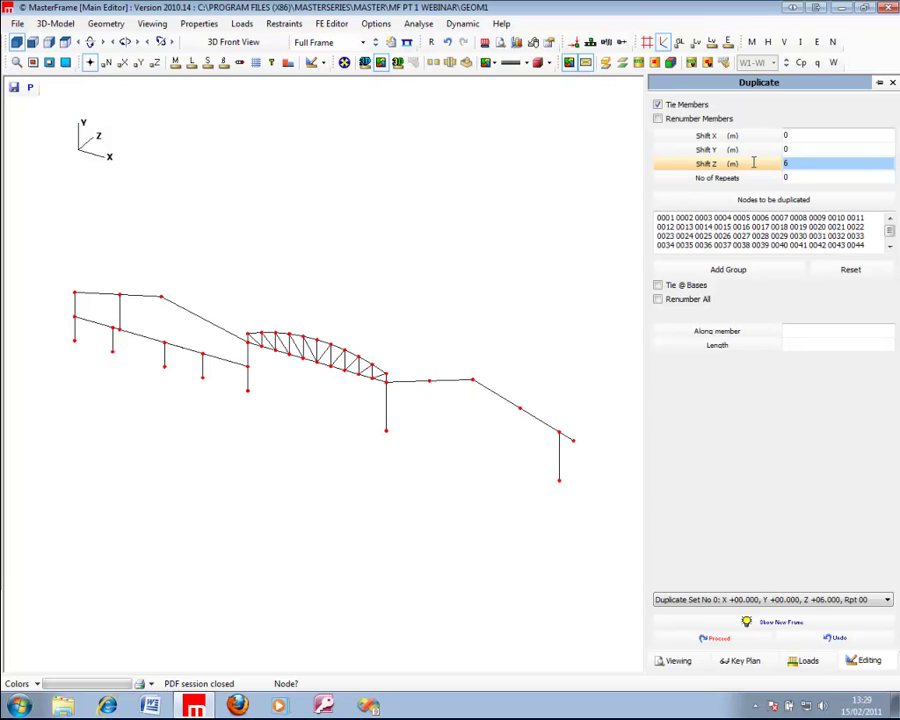
{"action": "left_click", "coordinate": [748, 178]}
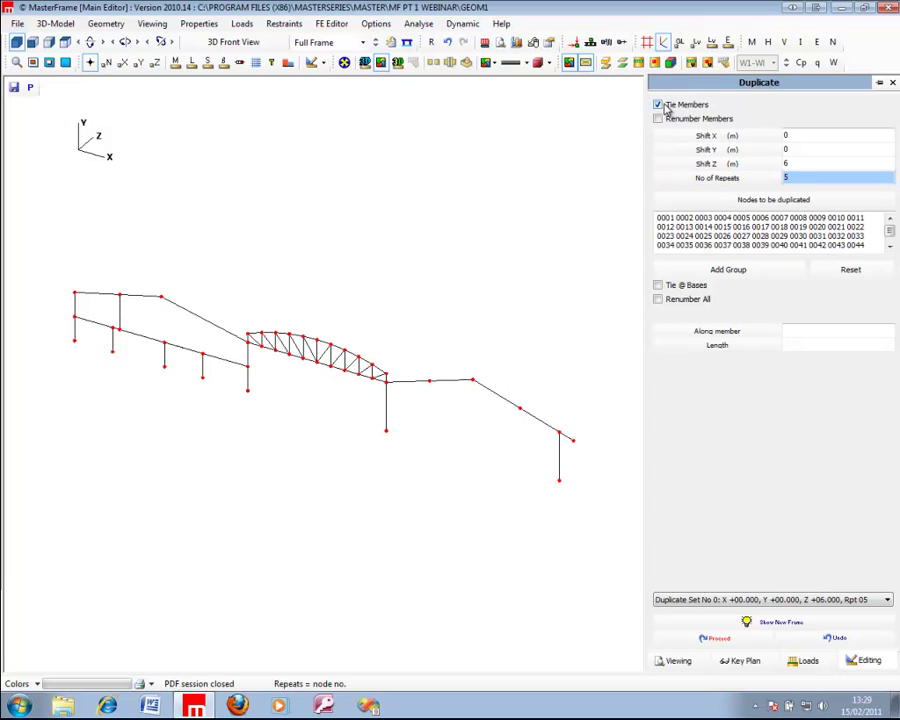
{"action": "left_click", "coordinate": [701, 624]}
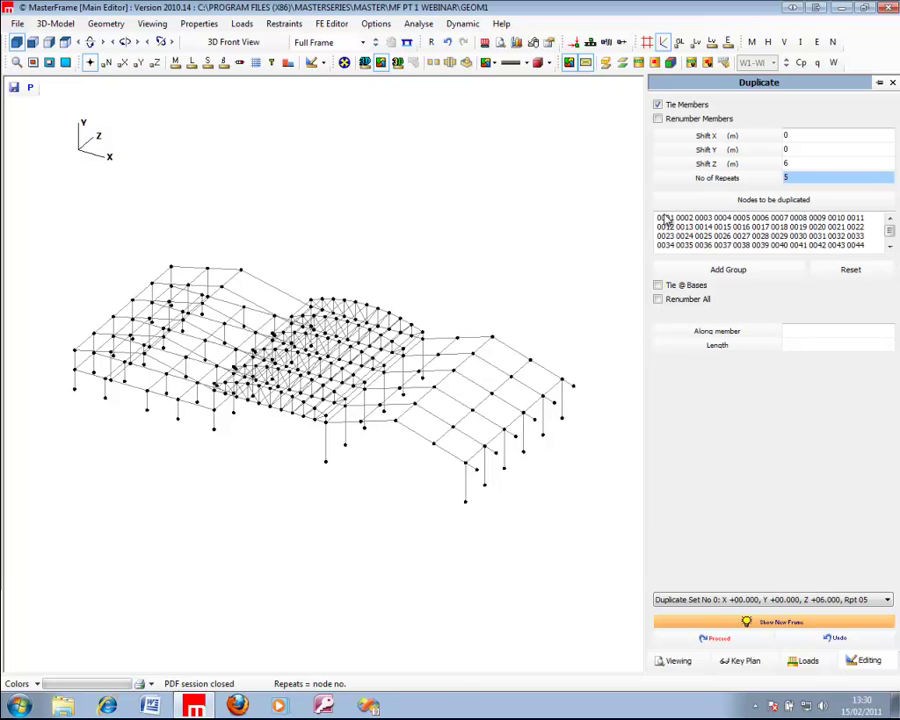
Run the five-times, 6 m Z duplication with Tie @ Bases switched back off
{"action": "left_click", "coordinate": [658, 286]}
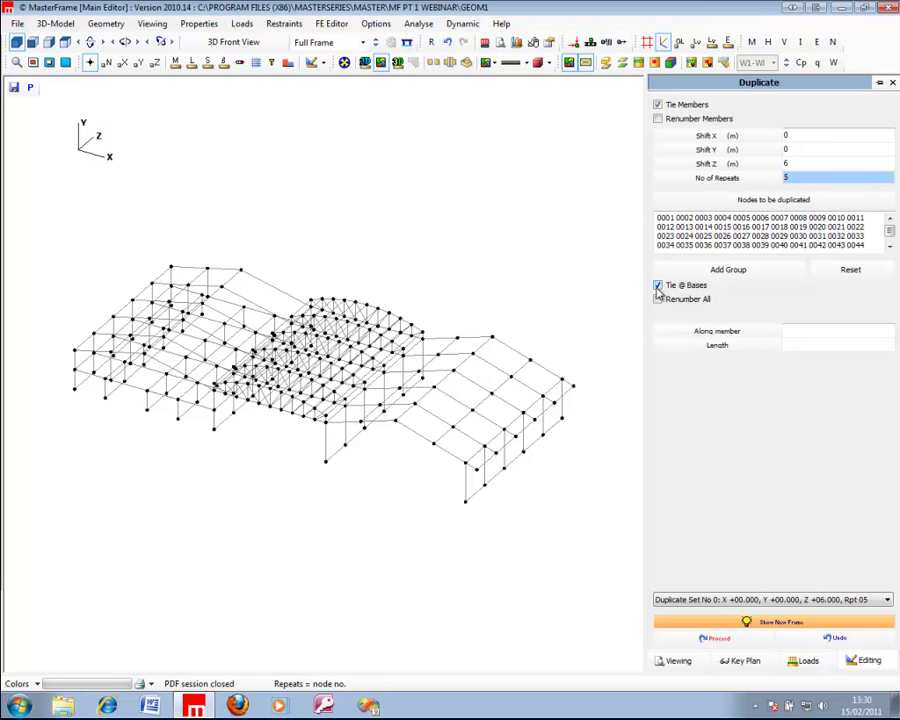
{"action": "left_click", "coordinate": [658, 287]}
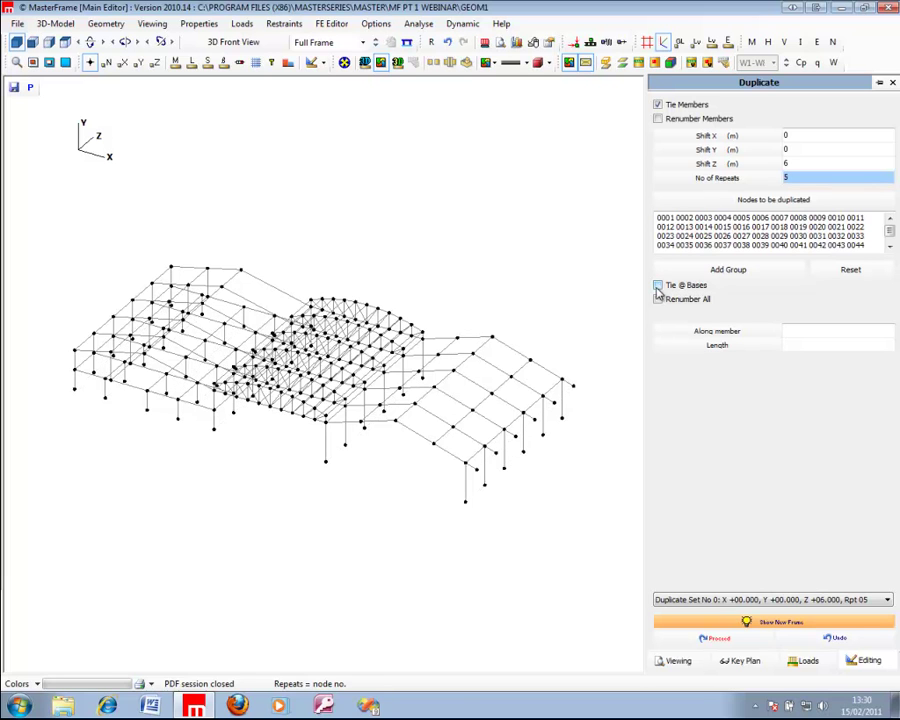
{"action": "left_click", "coordinate": [676, 643]}
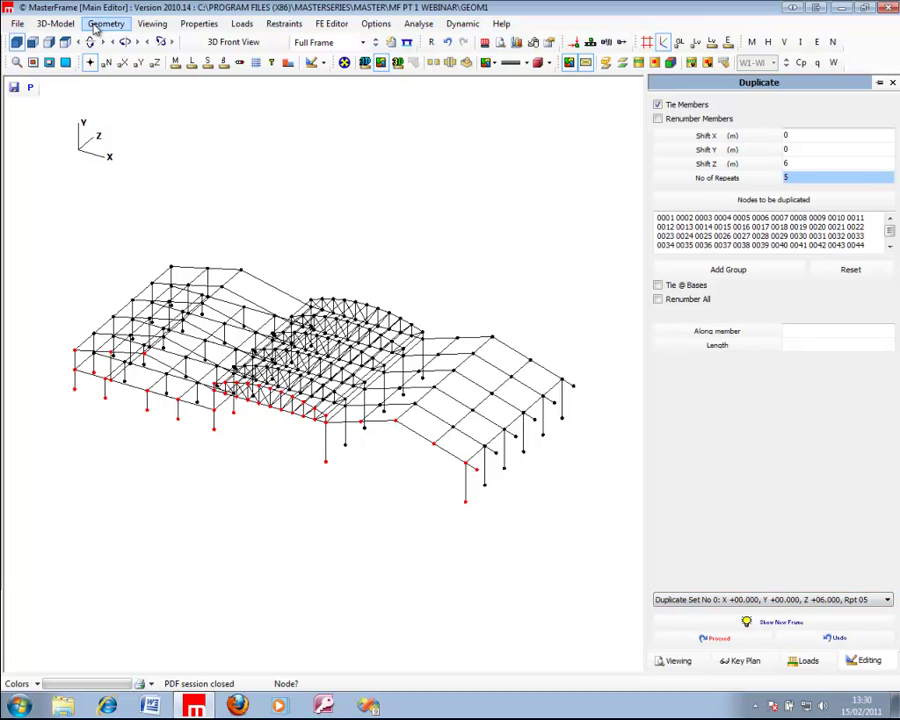
Start Duplicate by Rotation, reset the node list, and window-select the central bay's front-edge nodes in plan
{"action": "left_click", "coordinate": [96, 27]}
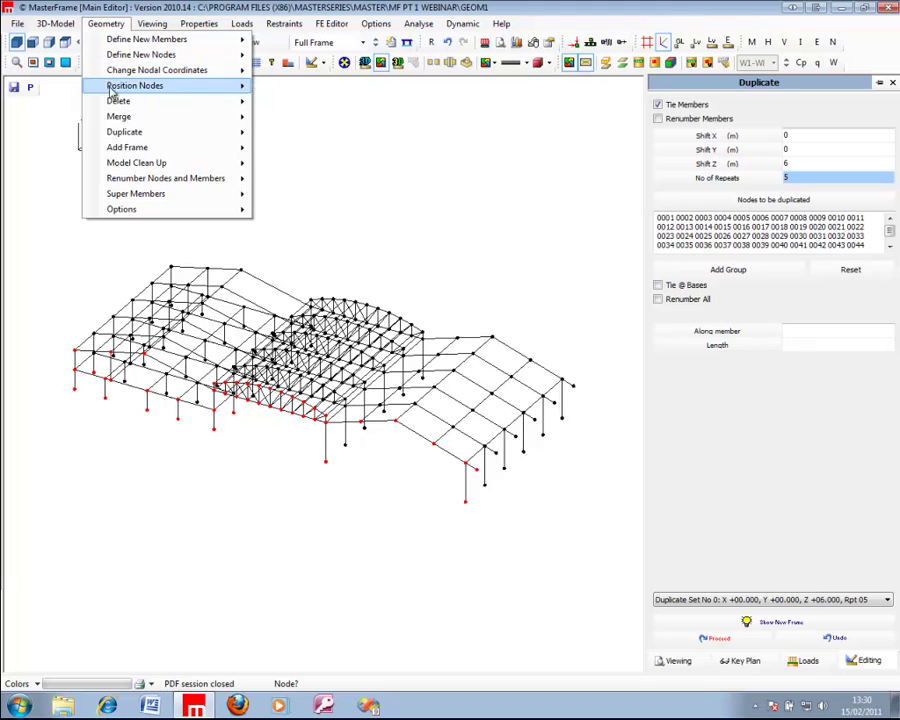
{"action": "mouse_move", "coordinate": [112, 132]}
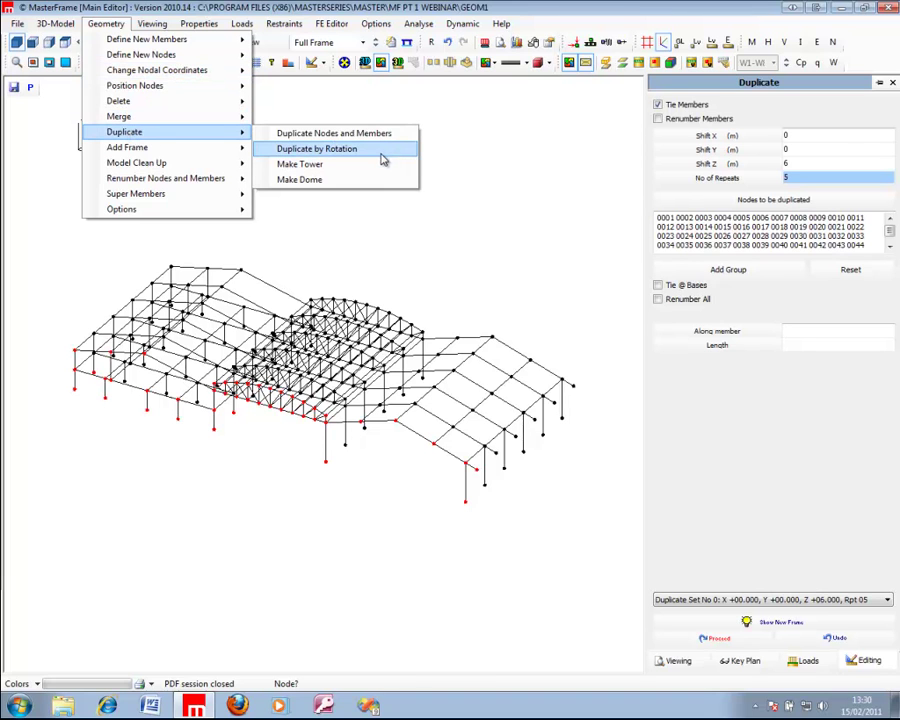
{"action": "left_click", "coordinate": [381, 159]}
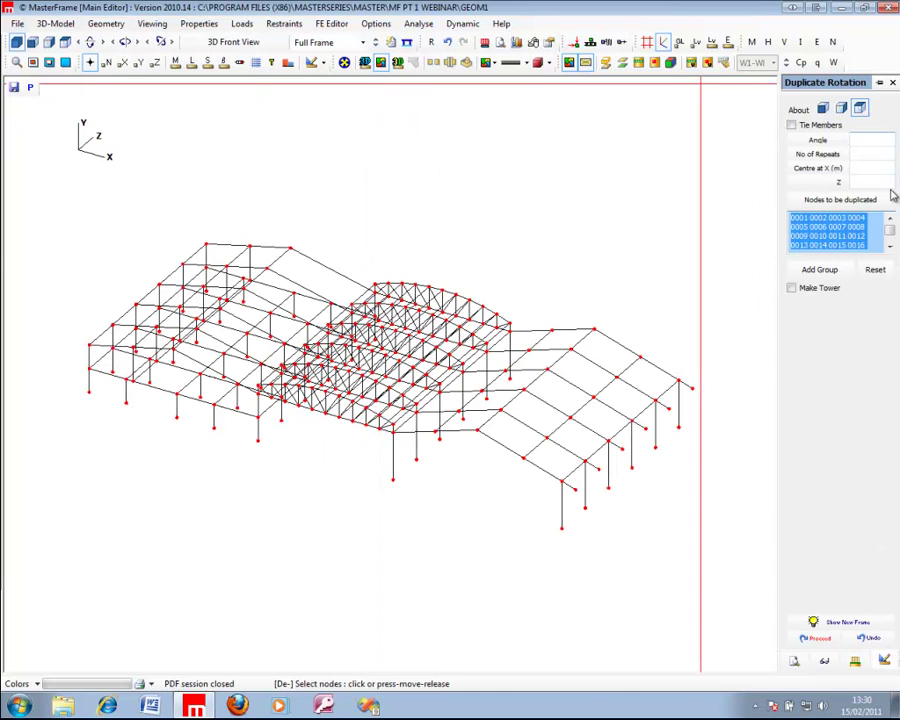
{"action": "left_click", "coordinate": [876, 270]}
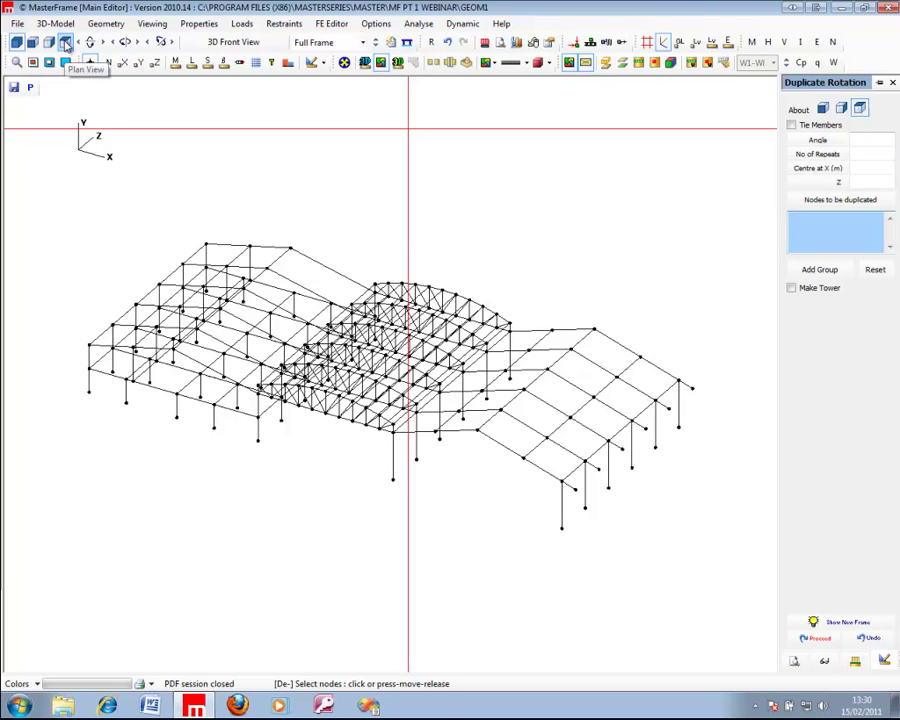
{"action": "left_click", "coordinate": [66, 44]}
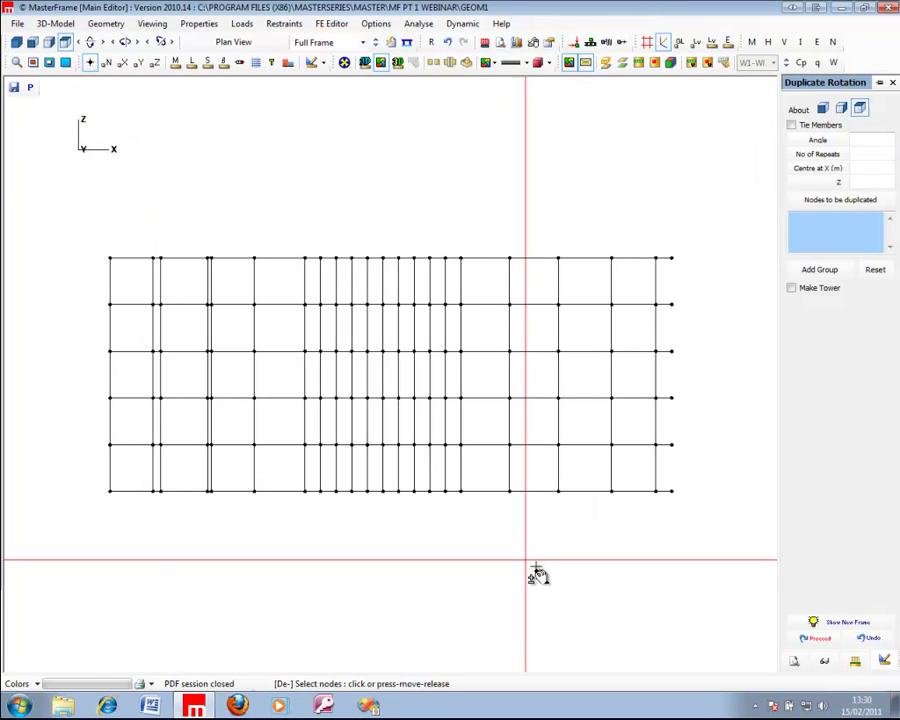
{"action": "left_click_drag", "start_coordinate": [295, 519], "coordinate": [483, 487]}
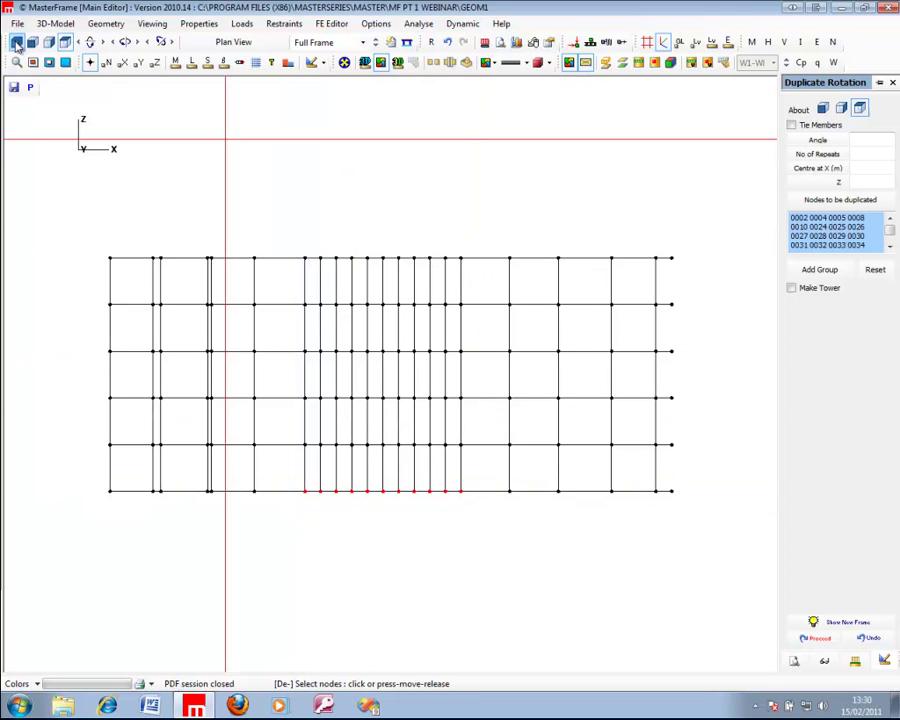
{"action": "left_click", "coordinate": [18, 44]}
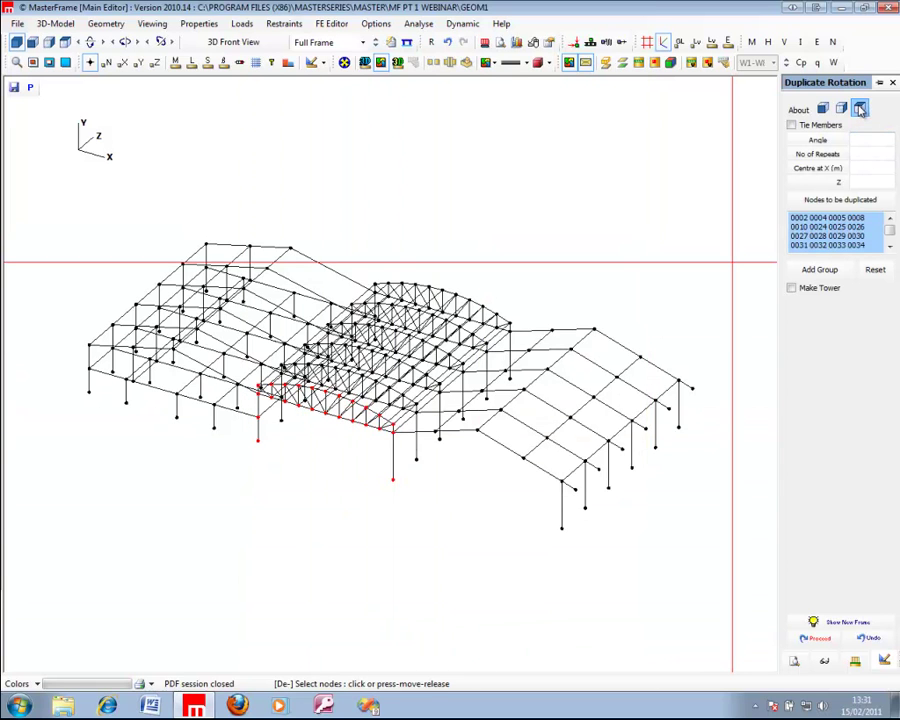
Enter a 15° rotation angle, 6 repeats and a rotation centre X of 70
{"action": "left_click", "coordinate": [858, 139]}
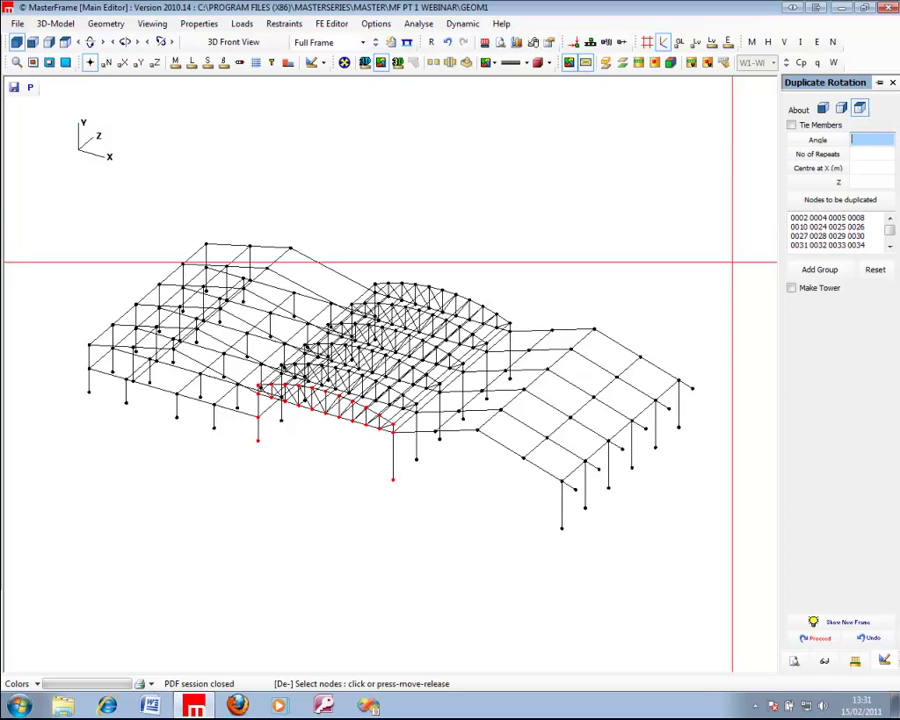
{"action": "left_click", "coordinate": [871, 155]}
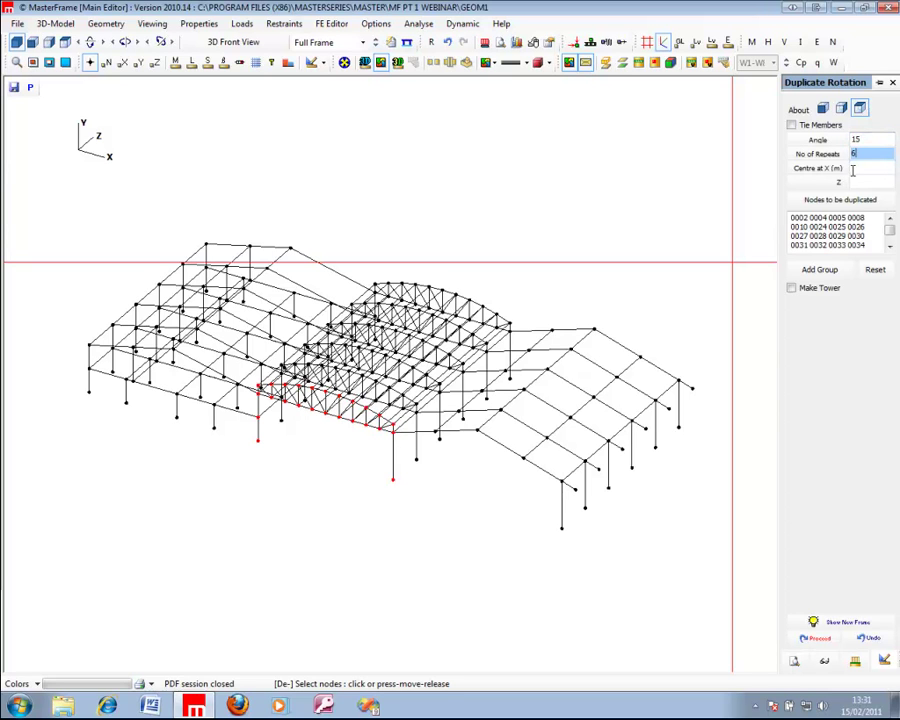
{"action": "left_click", "coordinate": [853, 170]}
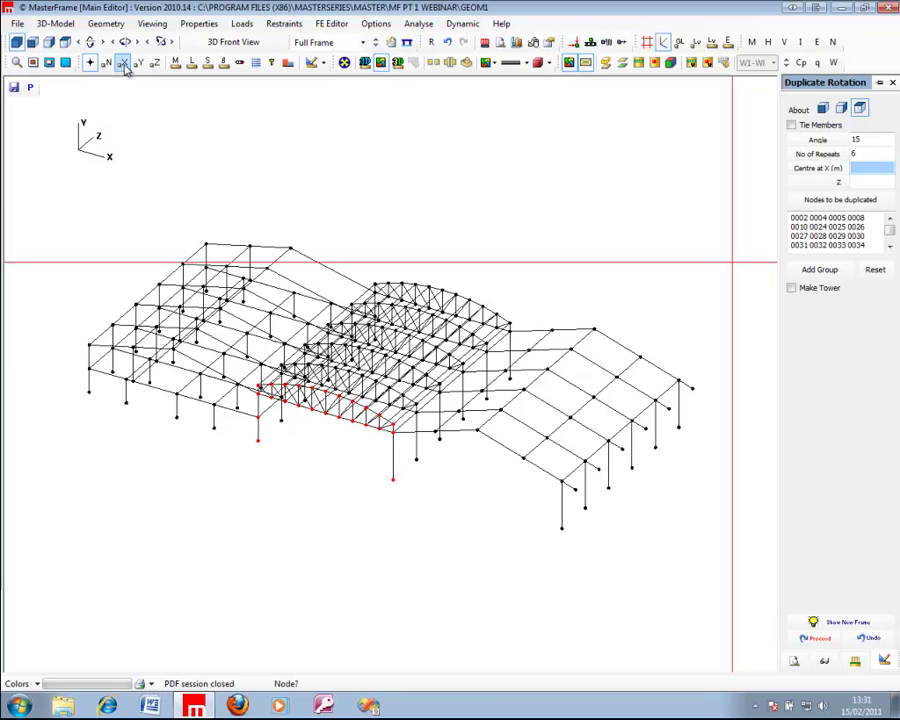
{"action": "left_click", "coordinate": [122, 62]}
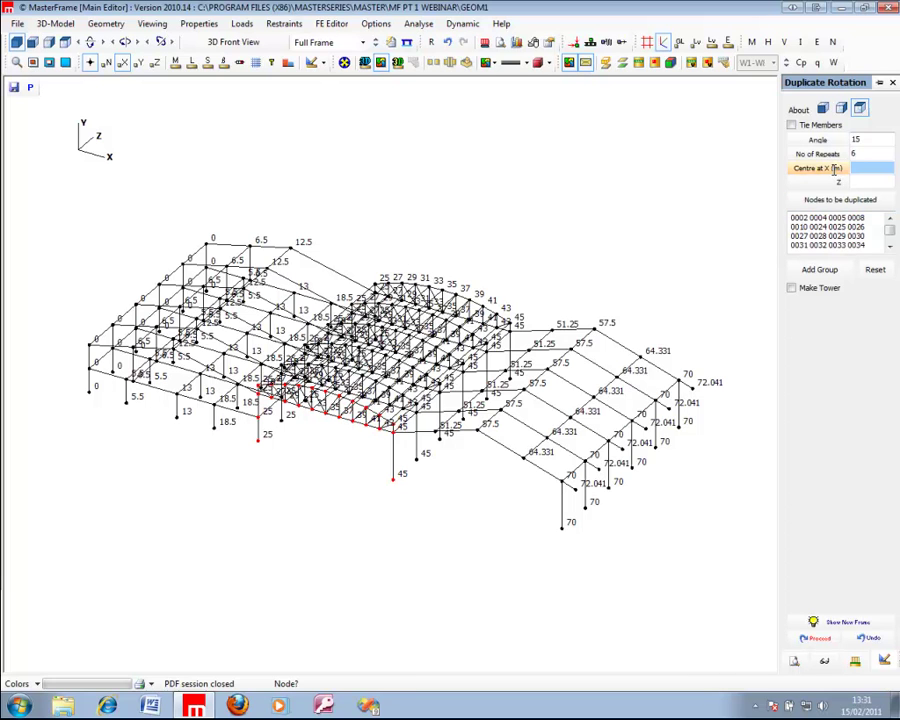
{"action": "type", "text": "6"}
{"action": "key", "text": "Tab"}
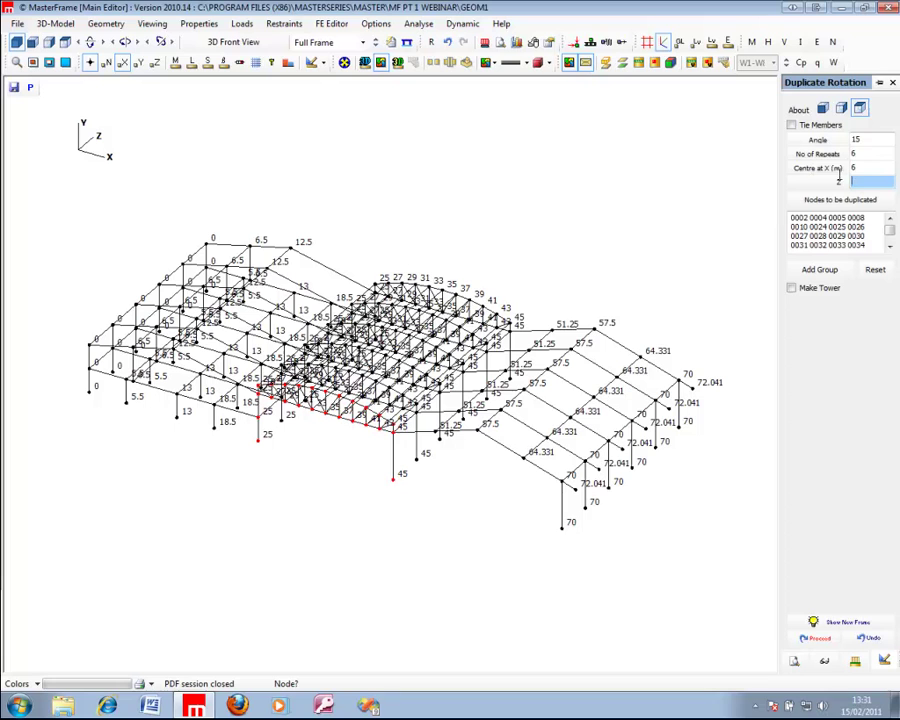
{"action": "type", "text": "6"}
{"action": "key", "text": "Tab"}
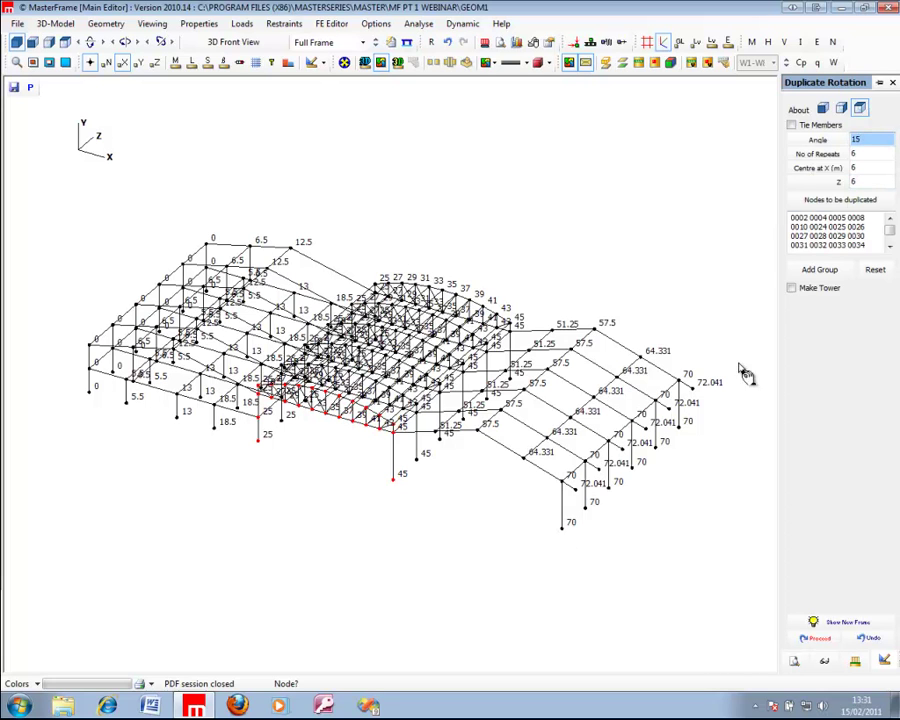
{"action": "left_click", "coordinate": [838, 169]}
{"action": "key", "text": "BackSpace"}
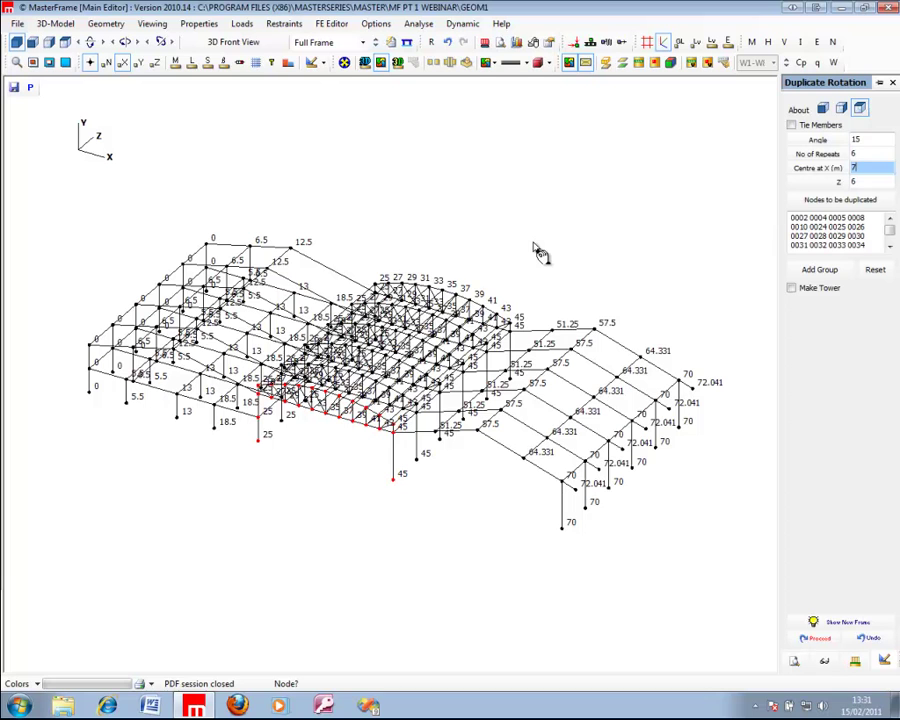
Switch node labels to Z coordinates, set centre Z to 0, and preview the rotated copies
{"action": "left_click", "coordinate": [123, 62]}
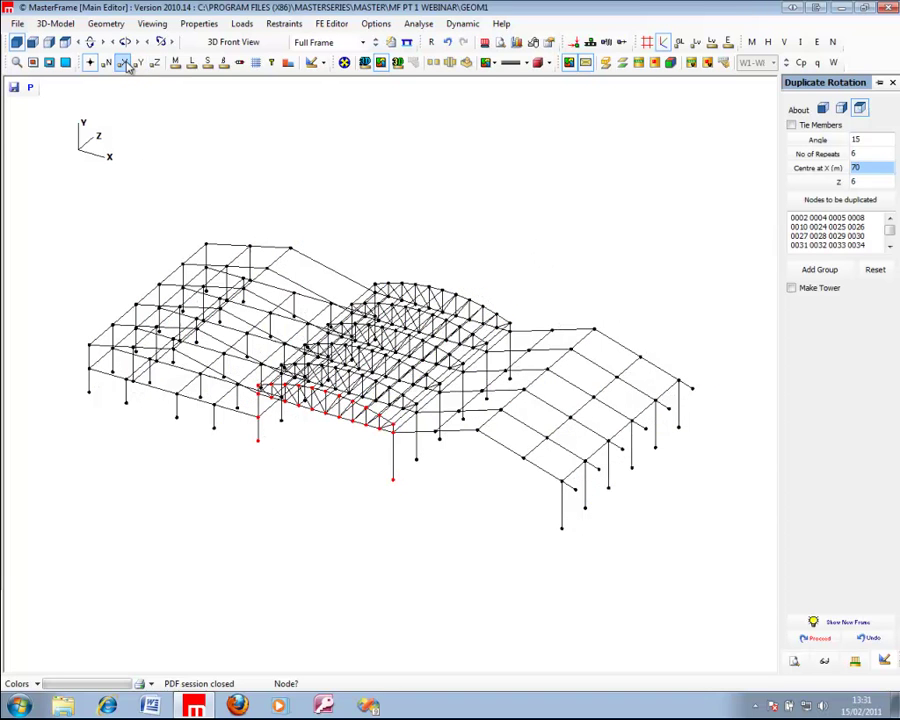
{"action": "left_click", "coordinate": [146, 63]}
{"action": "left_click", "coordinate": [154, 62]}
{"action": "left_click", "coordinate": [138, 62]}
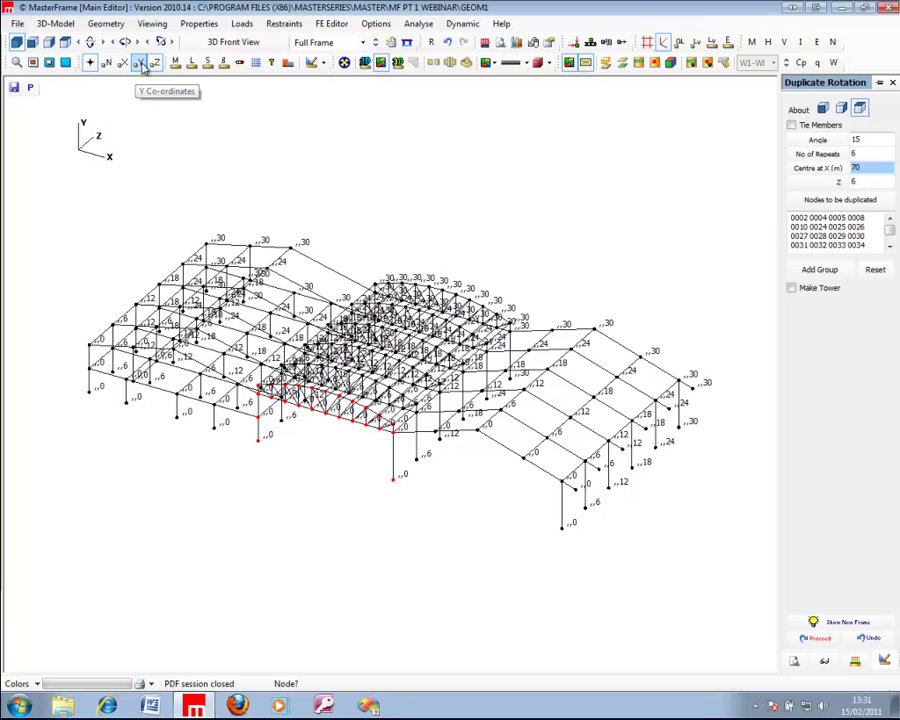
{"action": "left_click", "coordinate": [865, 180]}
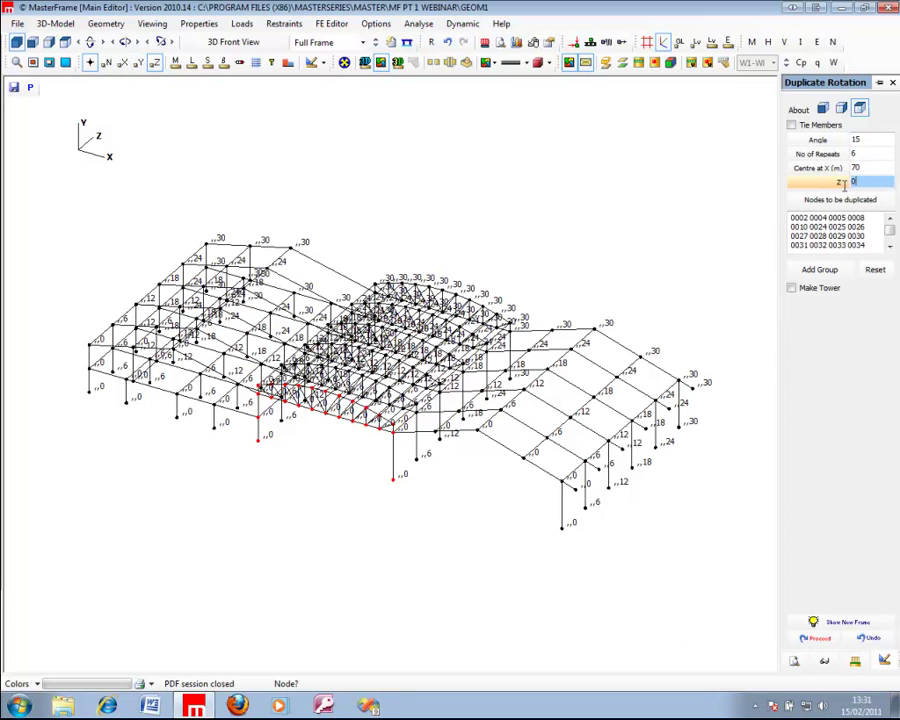
{"action": "left_click", "coordinate": [818, 624]}
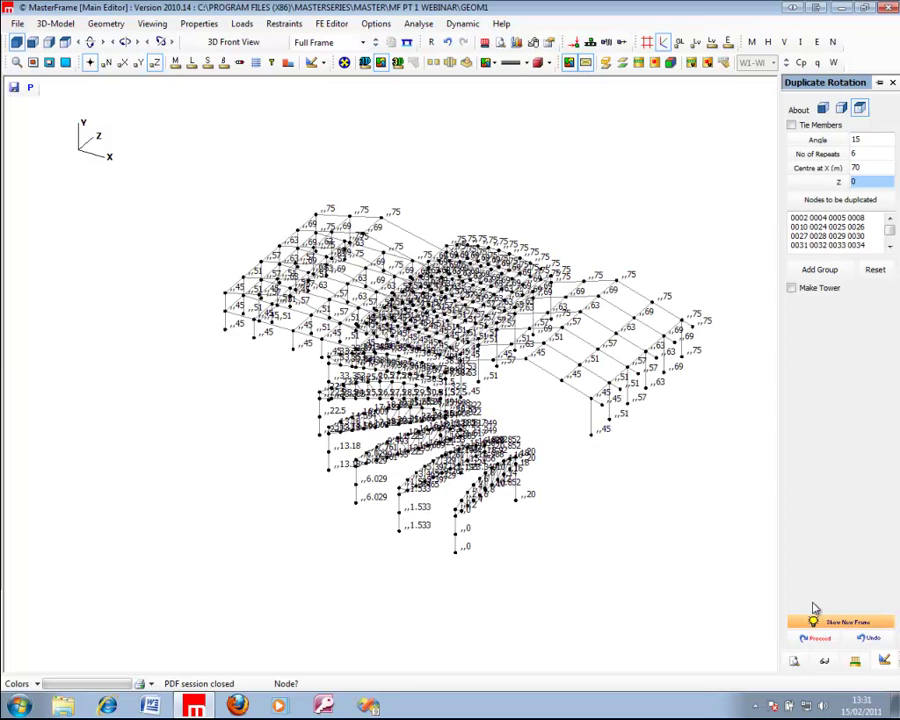
Check the six 15° copies in plan, create them with tie members, and orbit to inspect
{"action": "left_click", "coordinate": [64, 43]}
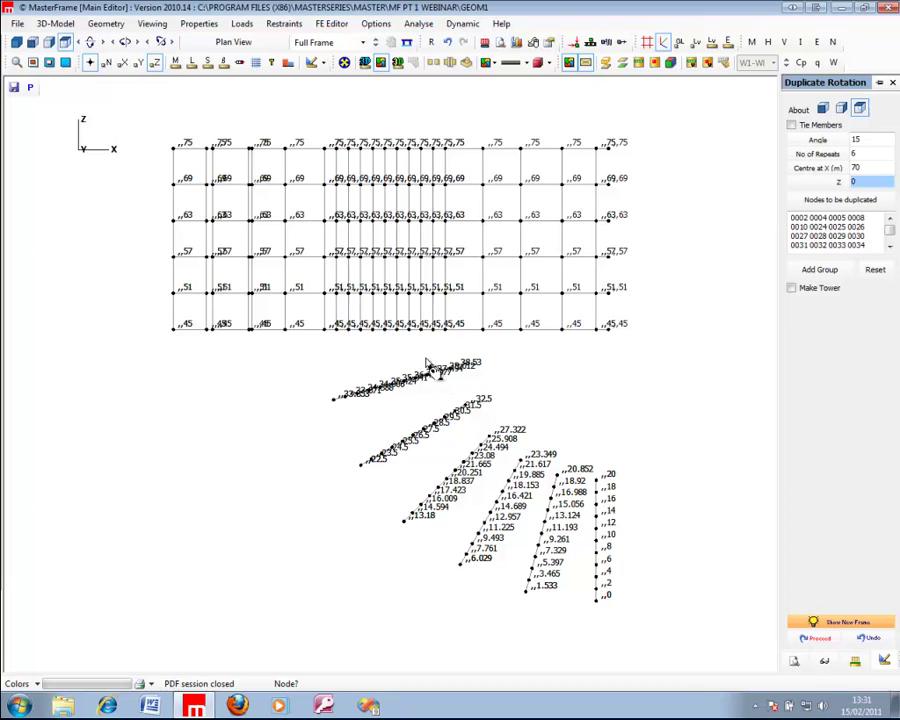
{"action": "left_click", "coordinate": [121, 62]}
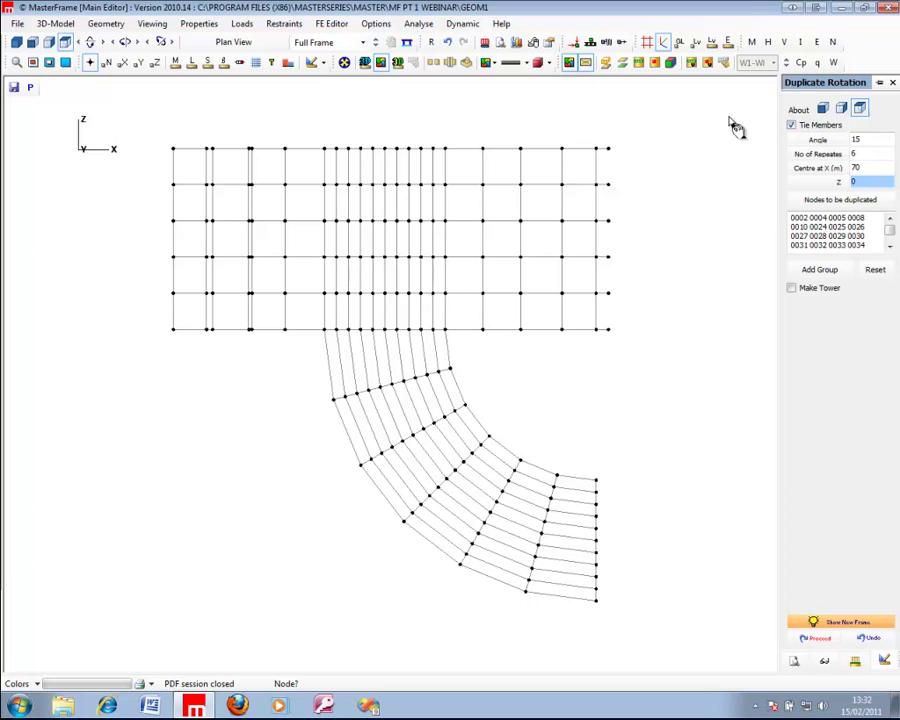
{"action": "left_click", "coordinate": [18, 43]}
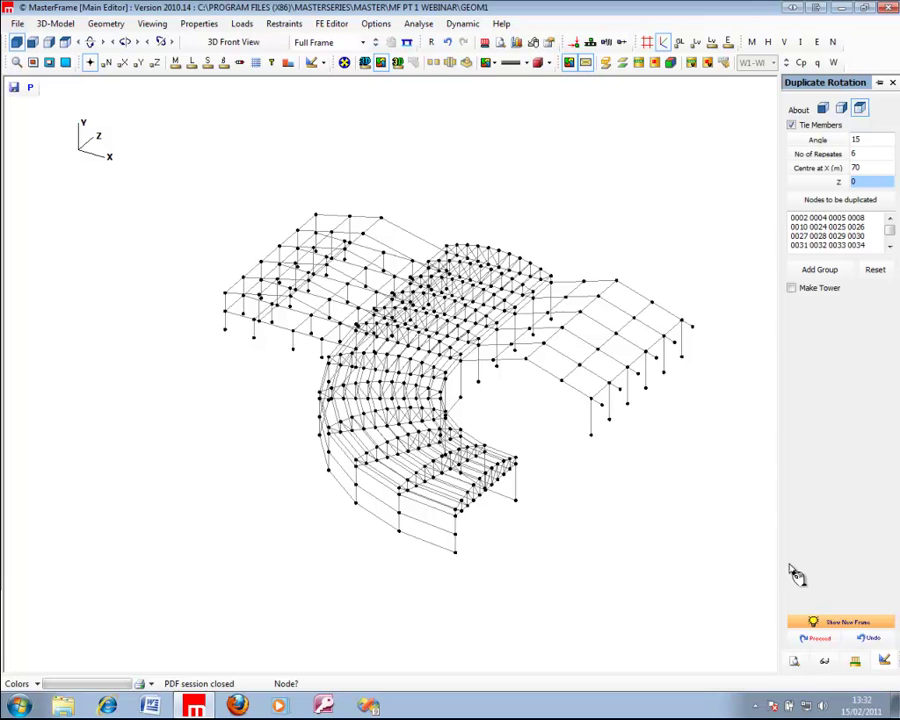
{"action": "left_click", "coordinate": [815, 639]}
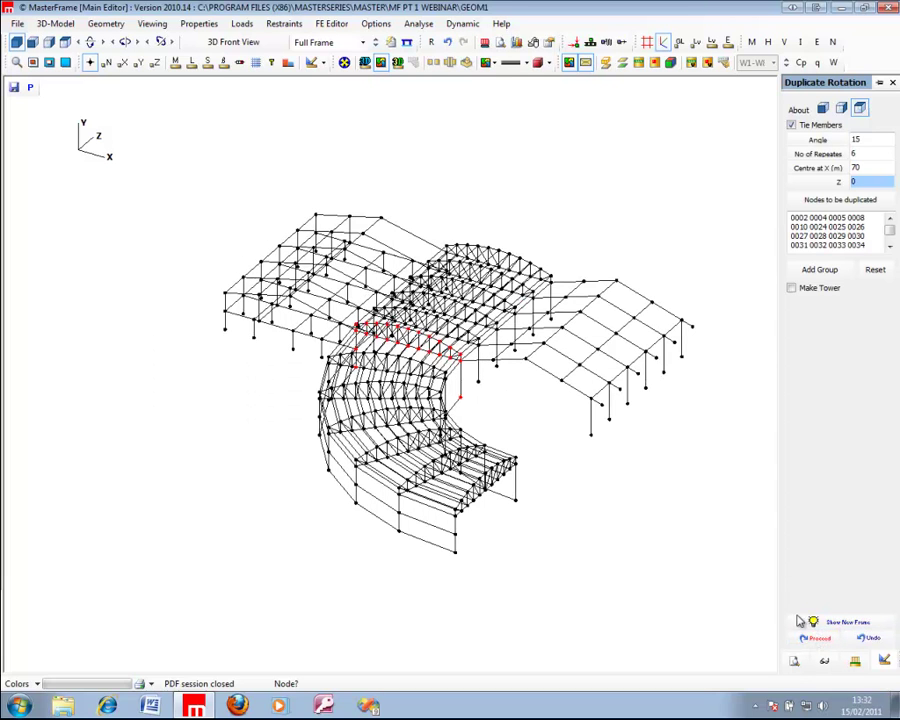
{"action": "left_click_drag", "start_coordinate": [313, 381], "coordinate": [669, 400]}
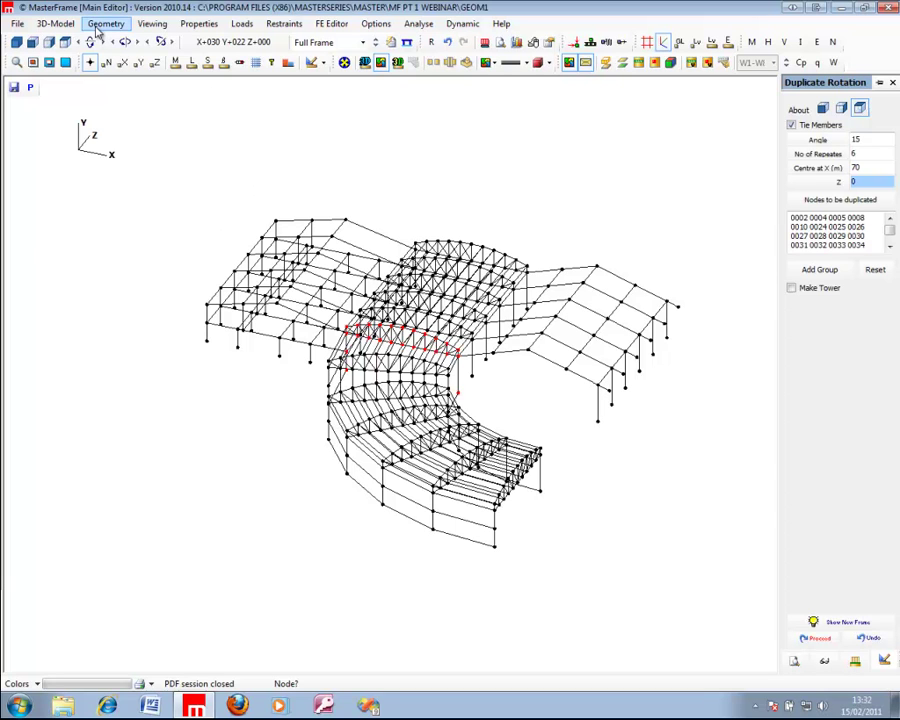
Start a straight Duplicate and window-select left-end nodes 0007, 0050, 0093, 0136, 0179, 0222 in front view
{"action": "left_click", "coordinate": [103, 25]}
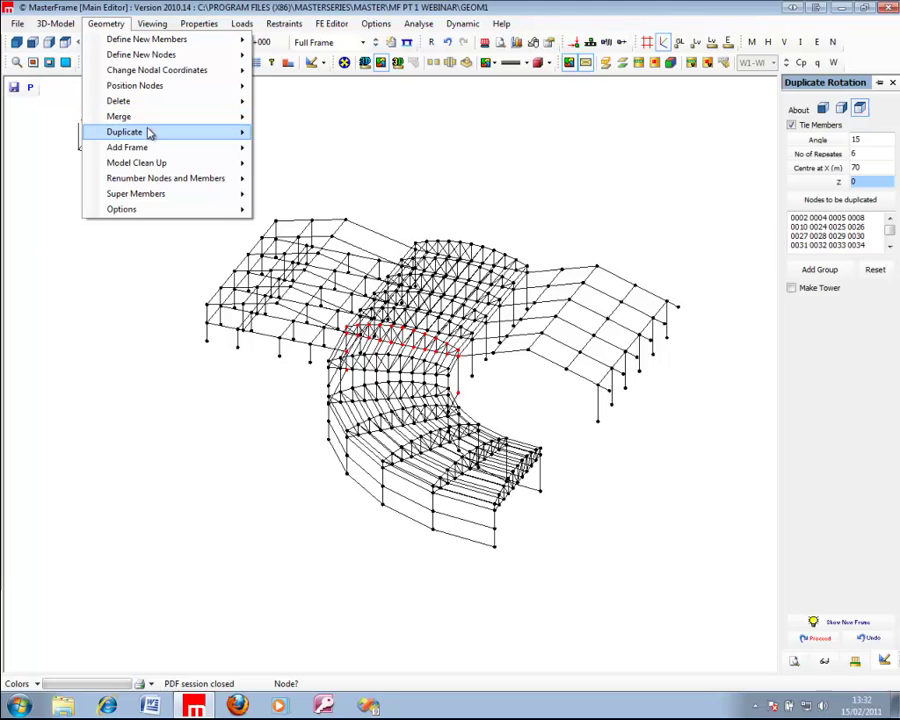
{"action": "mouse_move", "coordinate": [148, 132]}
{"action": "left_click", "coordinate": [300, 133]}
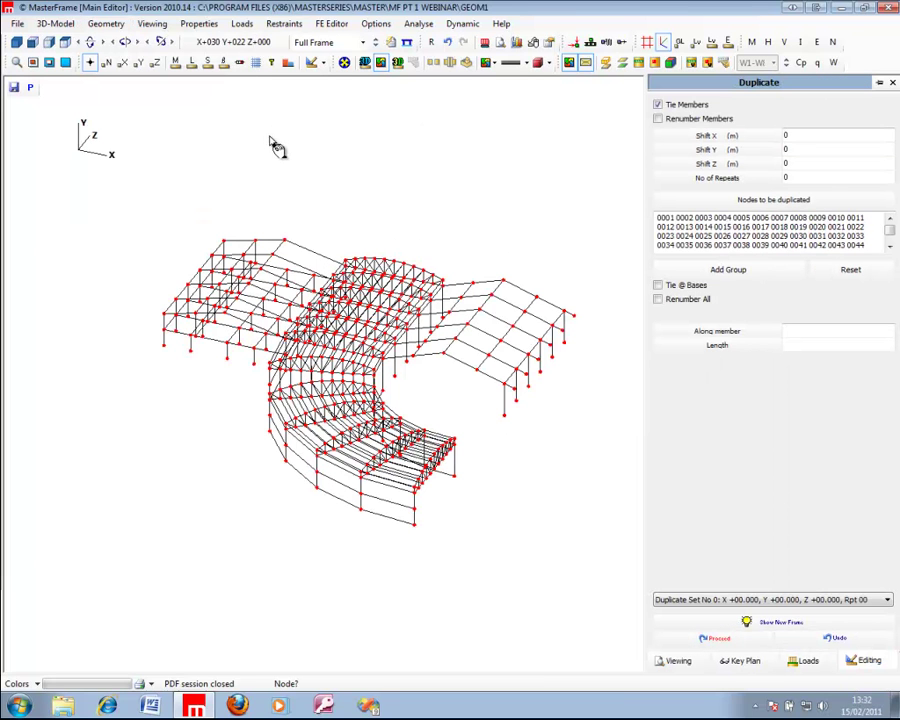
{"action": "left_click", "coordinate": [868, 276]}
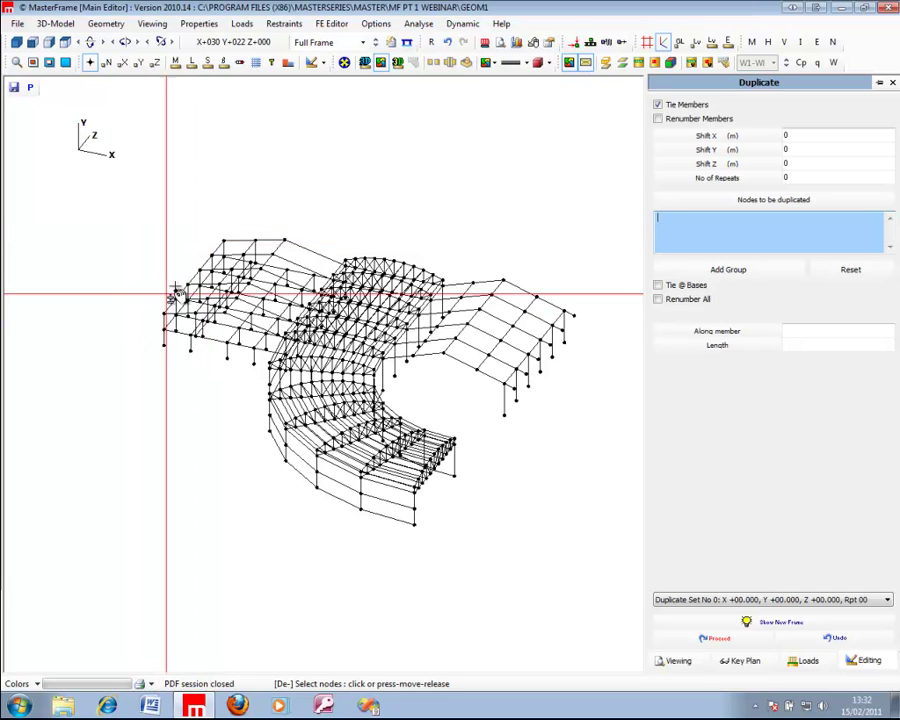
{"action": "left_click", "coordinate": [32, 41]}
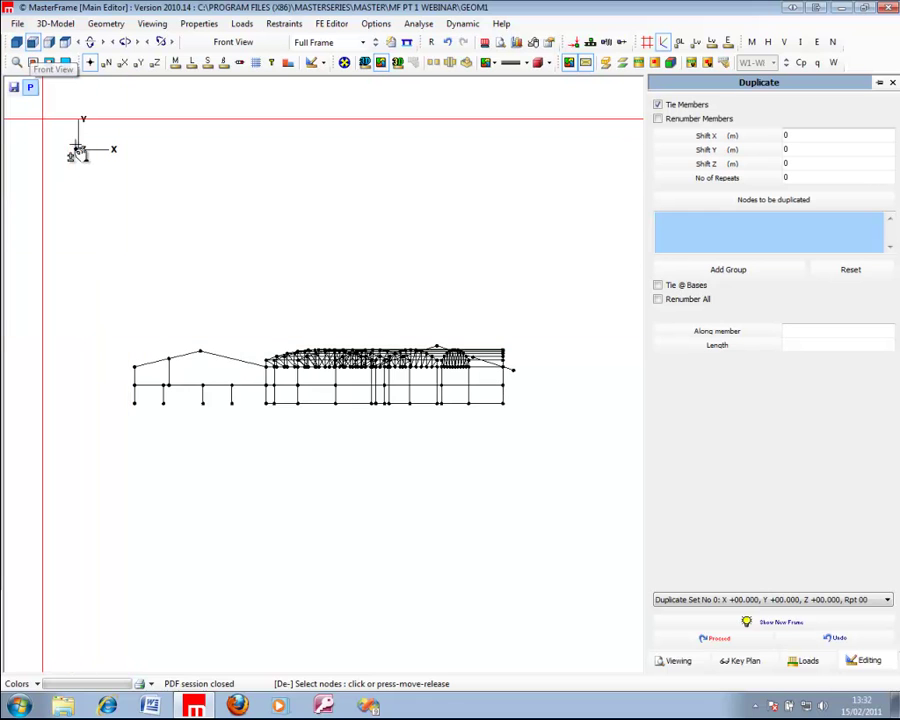
{"action": "left_click_drag", "start_coordinate": [146, 372], "coordinate": [120, 350]}
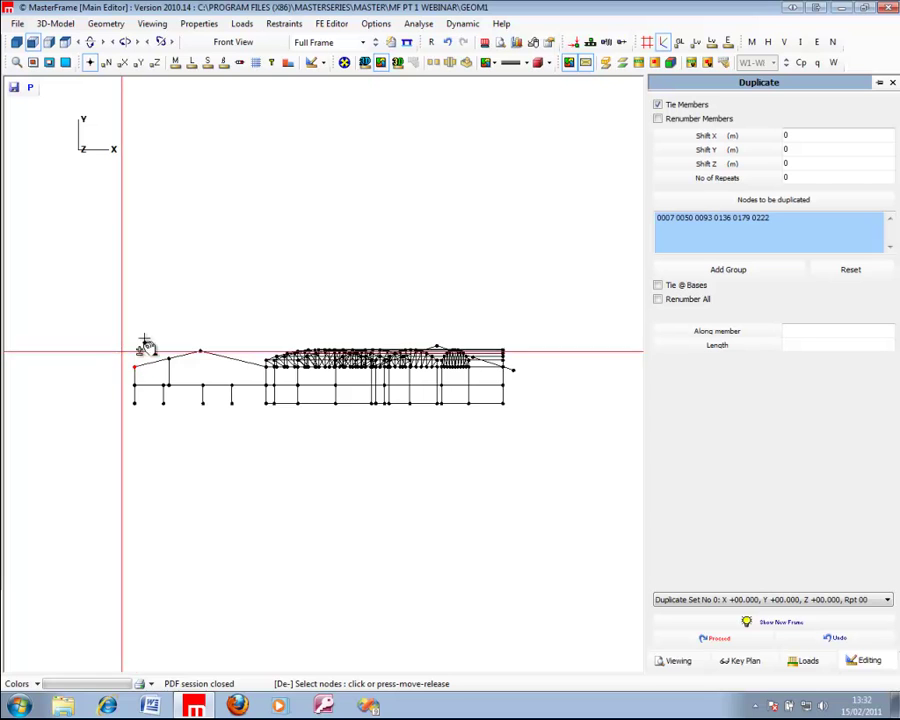
{"action": "left_click", "coordinate": [16, 42]}
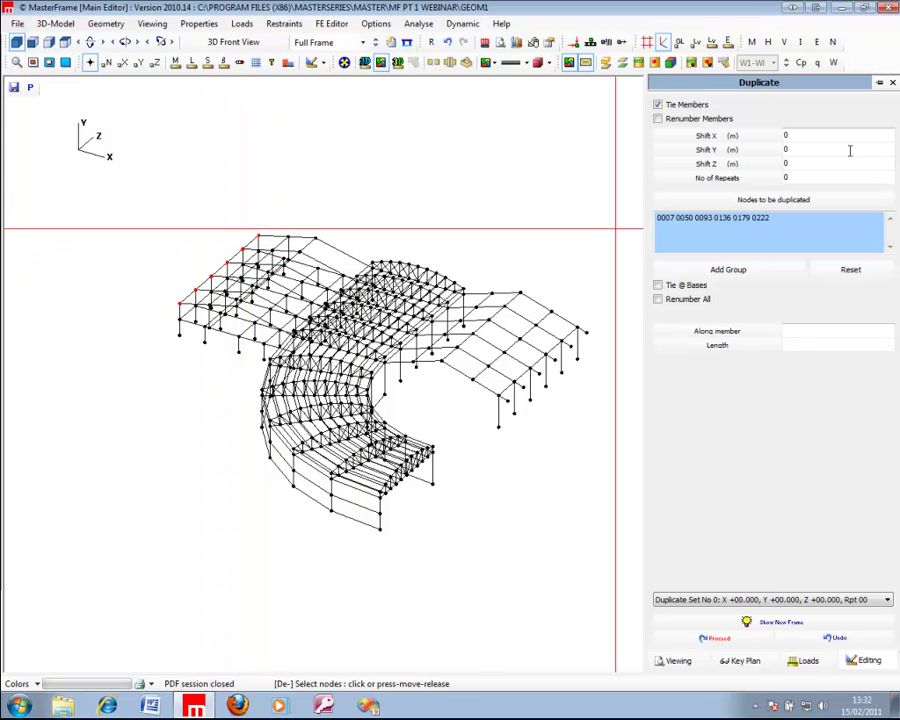
Set 1 repeat and a -2.5 m shift along member 339, preview, then apply the duplication
{"action": "left_click", "coordinate": [742, 179]}
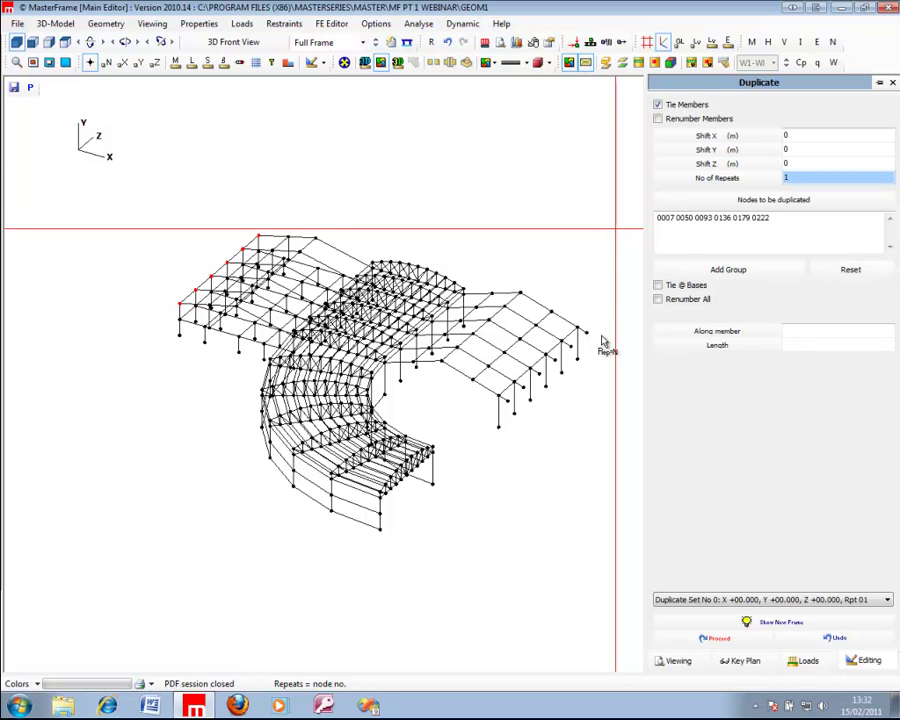
{"action": "left_click", "coordinate": [183, 315]}
{"action": "scroll", "coordinate": [175, 315], "scroll_direction": "up", "scroll_amount": 2}
{"action": "scroll", "coordinate": [210, 303], "scroll_direction": "up", "scroll_amount": 3}
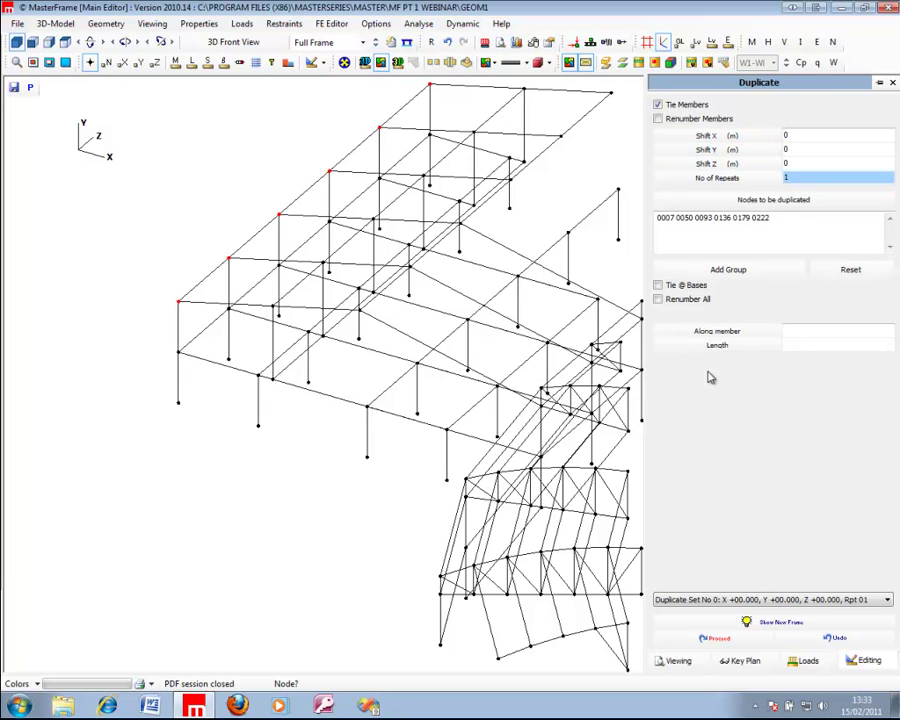
{"action": "left_click", "coordinate": [717, 330]}
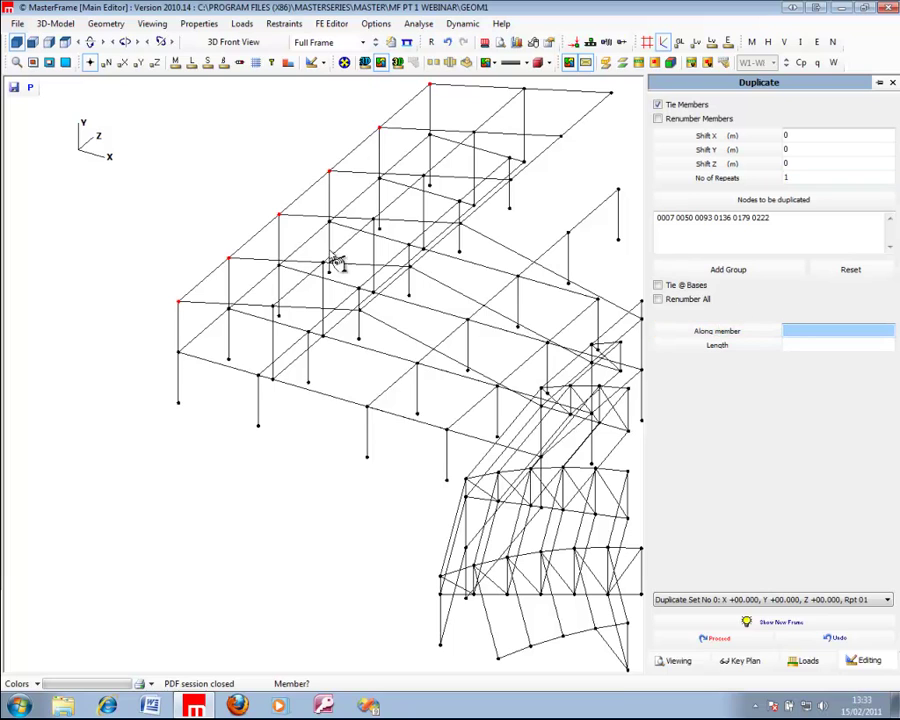
{"action": "left_click", "coordinate": [259, 264]}
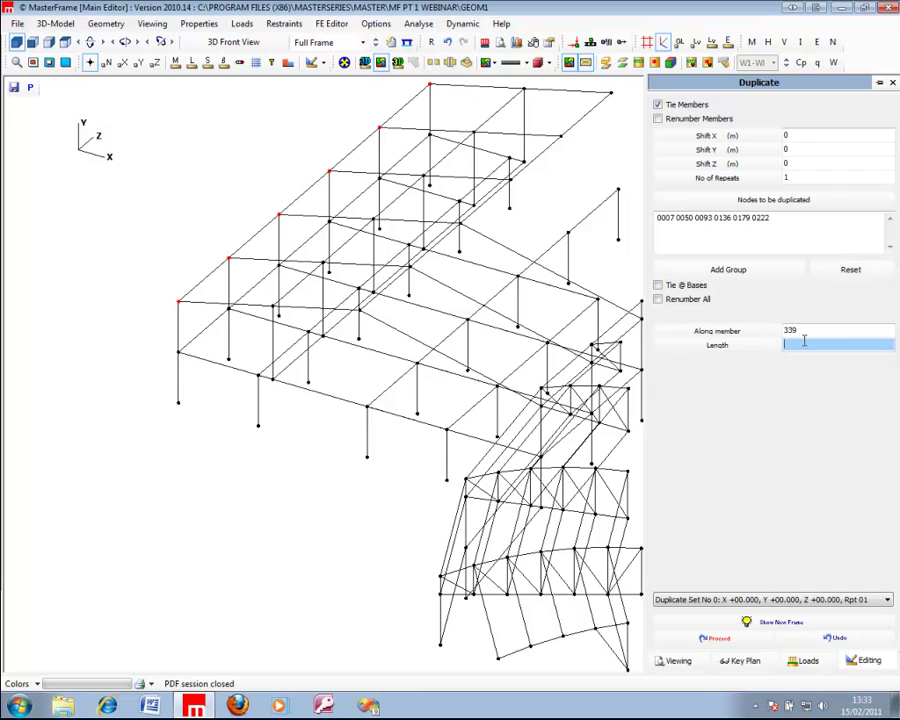
{"action": "type", "text": "-2.5"}
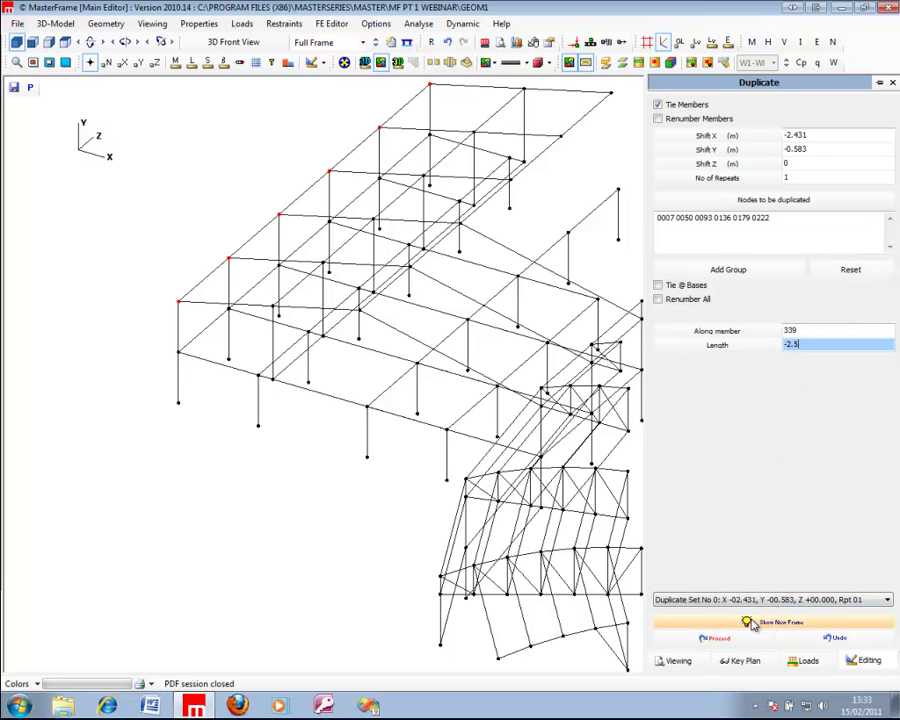
{"action": "left_click", "coordinate": [751, 623]}
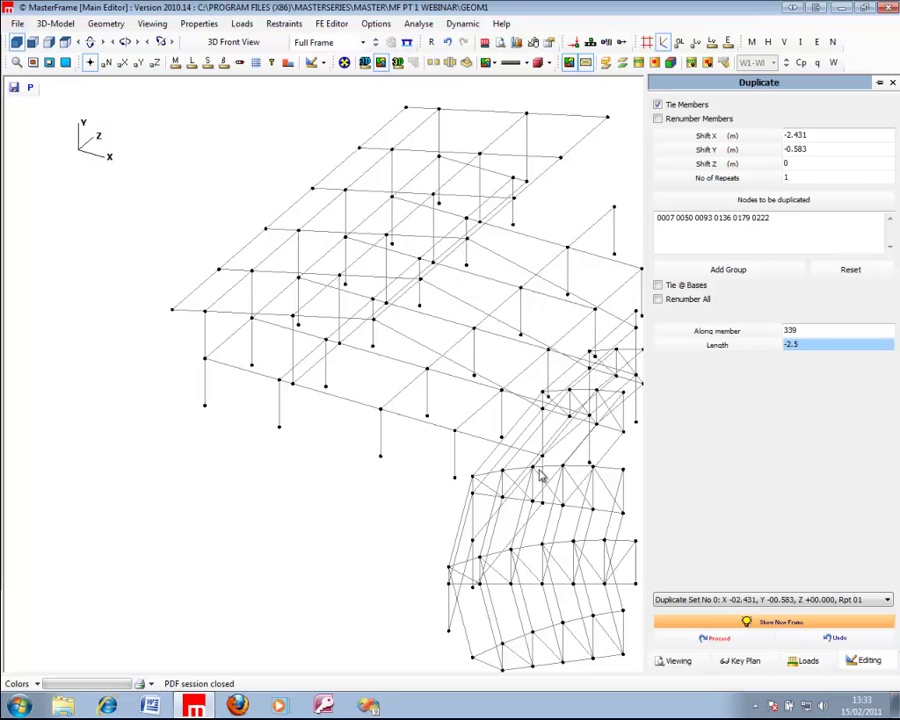
{"action": "key", "text": "Up"}
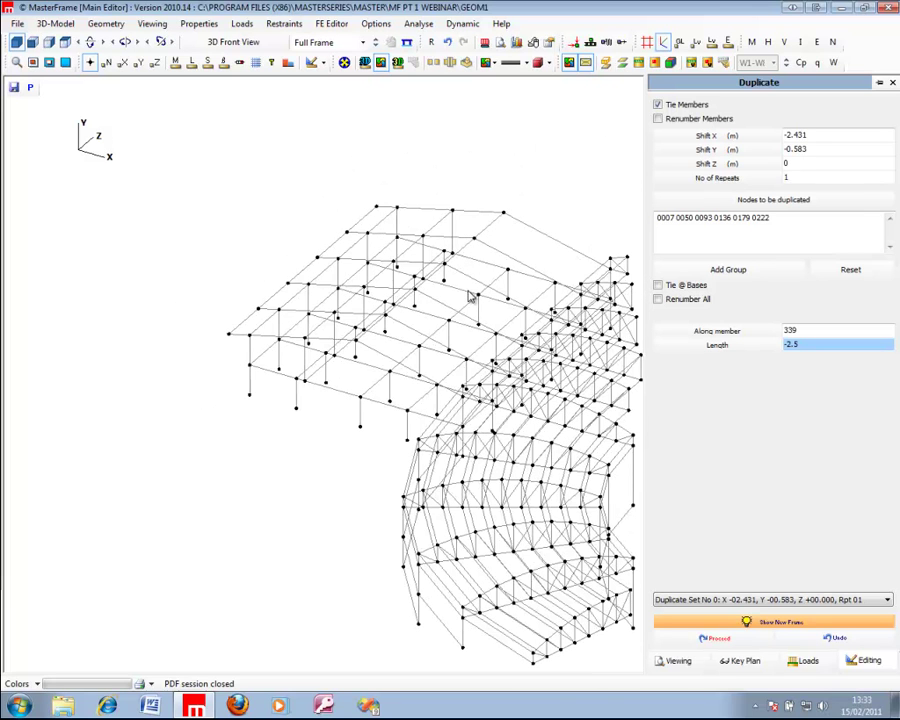
{"action": "left_click", "coordinate": [730, 638]}
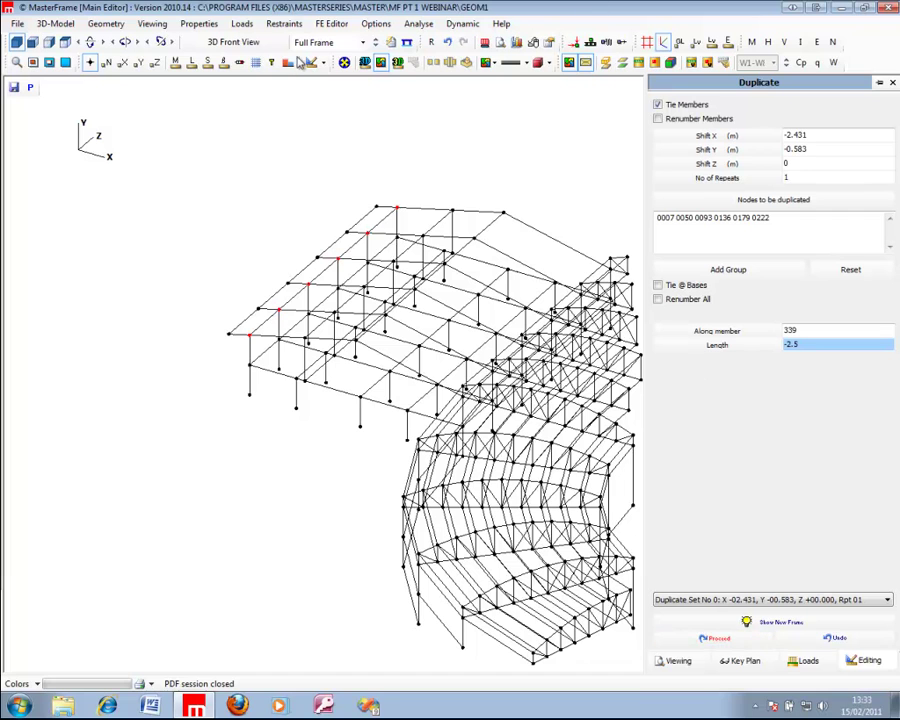
{"action": "left_click", "coordinate": [344, 63]}
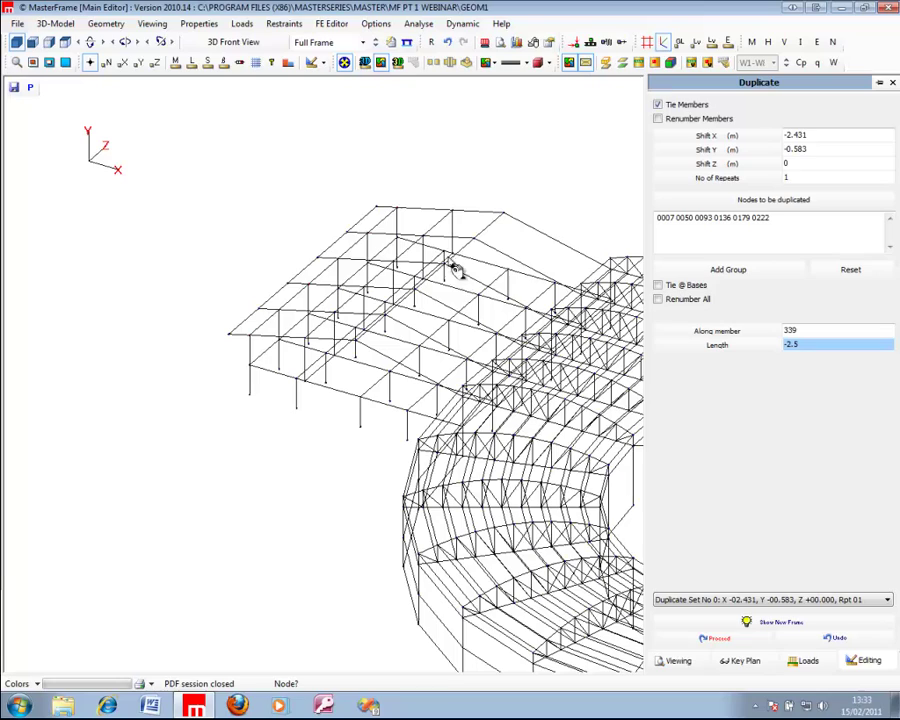
Pan, zoom and orbit to inspect the new sloping canopy beside the curved wing
{"action": "middle_click_drag", "start_coordinate": [515, 287], "coordinate": [270, 290]}
{"action": "scroll", "coordinate": [330, 255], "scroll_direction": "down", "scroll_amount": 5}
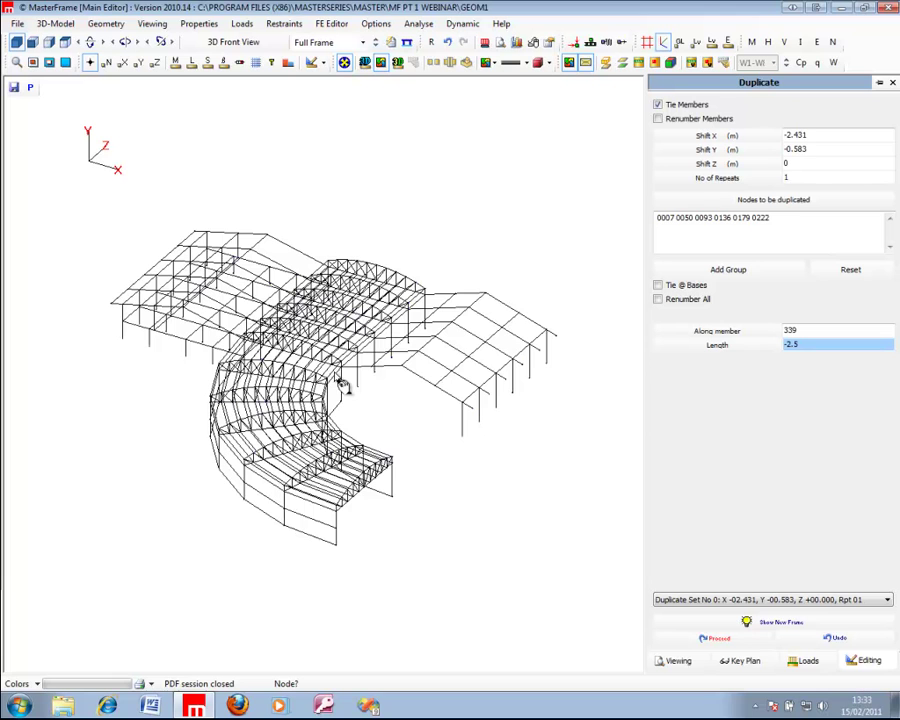
{"action": "scroll", "coordinate": [287, 395], "scroll_direction": "up", "scroll_amount": 1}
{"action": "scroll", "coordinate": [298, 398], "scroll_direction": "down", "scroll_amount": 2}
{"action": "scroll", "coordinate": [298, 395], "scroll_direction": "up", "scroll_amount": 1}
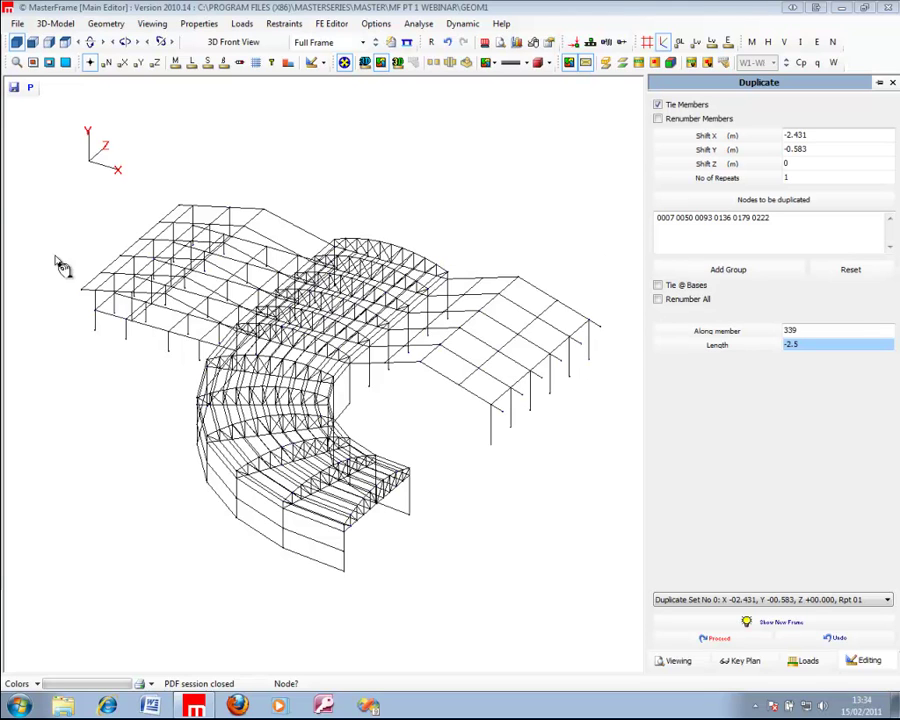
{"action": "middle_click_drag", "start_coordinate": [418, 303], "coordinate": [327, 410]}
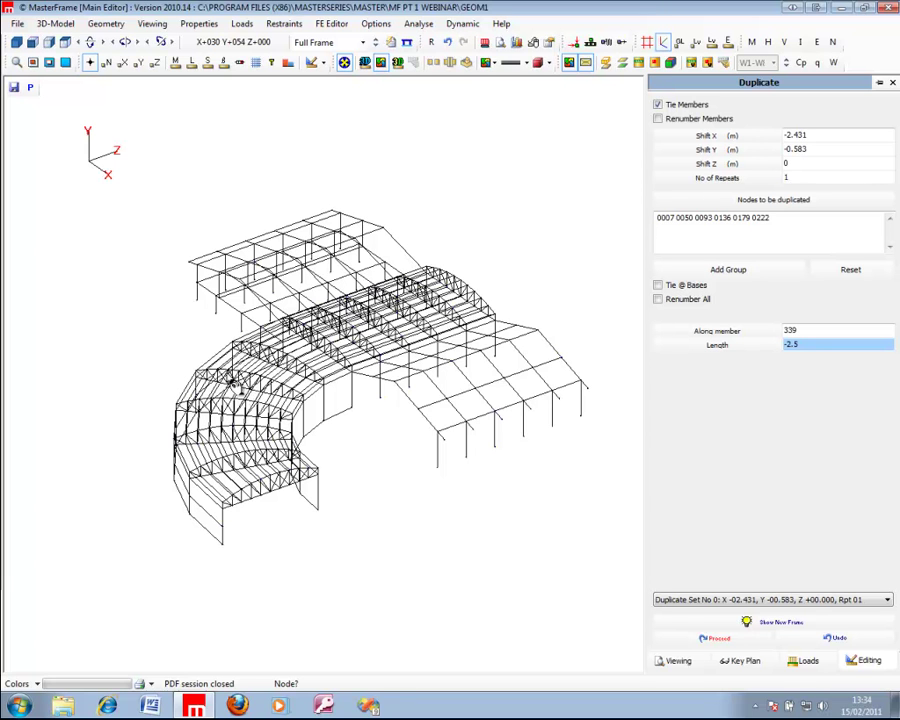
{"action": "mouse_move", "coordinate": [400, 393]}
{"action": "middle_mouse_down"}
{"action": "mouse_move", "coordinate": [613, 432]}
{"action": "mouse_move", "coordinate": [480, 400]}
{"action": "mouse_move", "coordinate": [404, 394]}
{"action": "middle_mouse_up"}
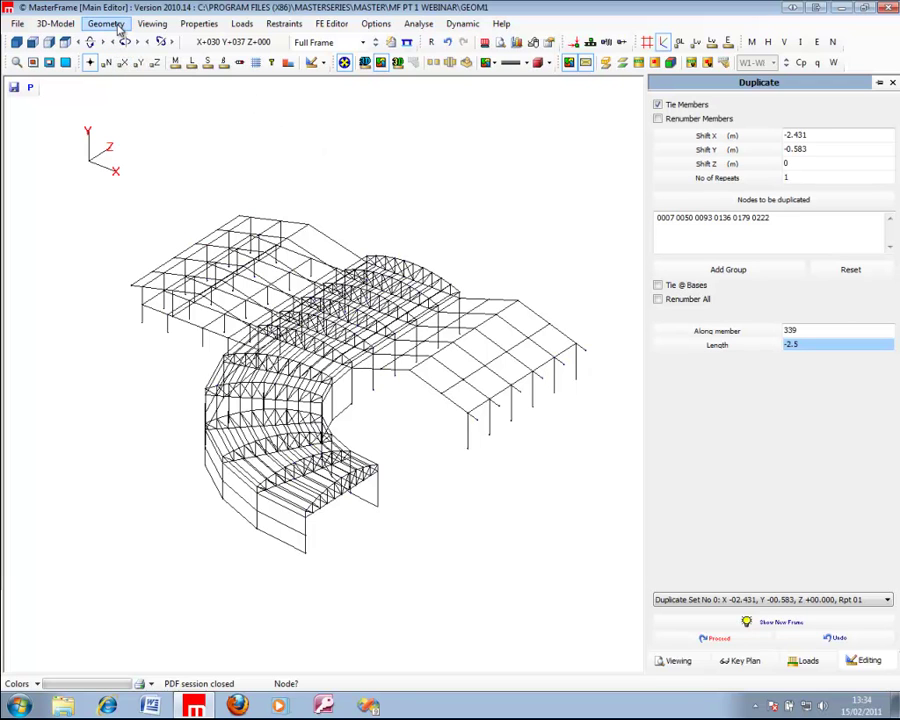
Close the Duplicate panel and zoom and orbit around the full frame model
{"action": "left_click", "coordinate": [153, 25]}
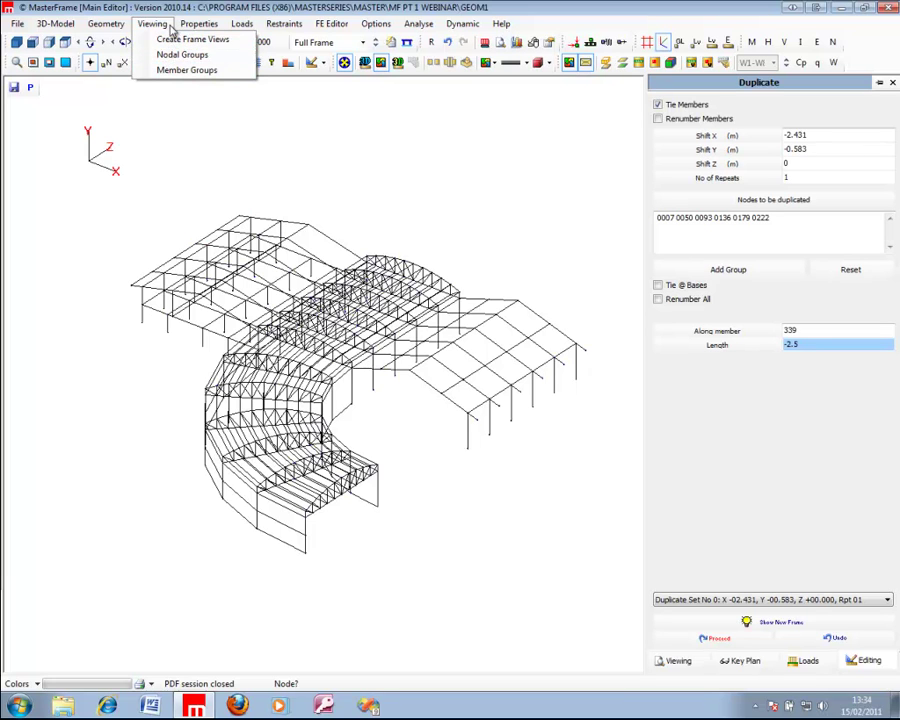
{"action": "left_click", "coordinate": [168, 22]}
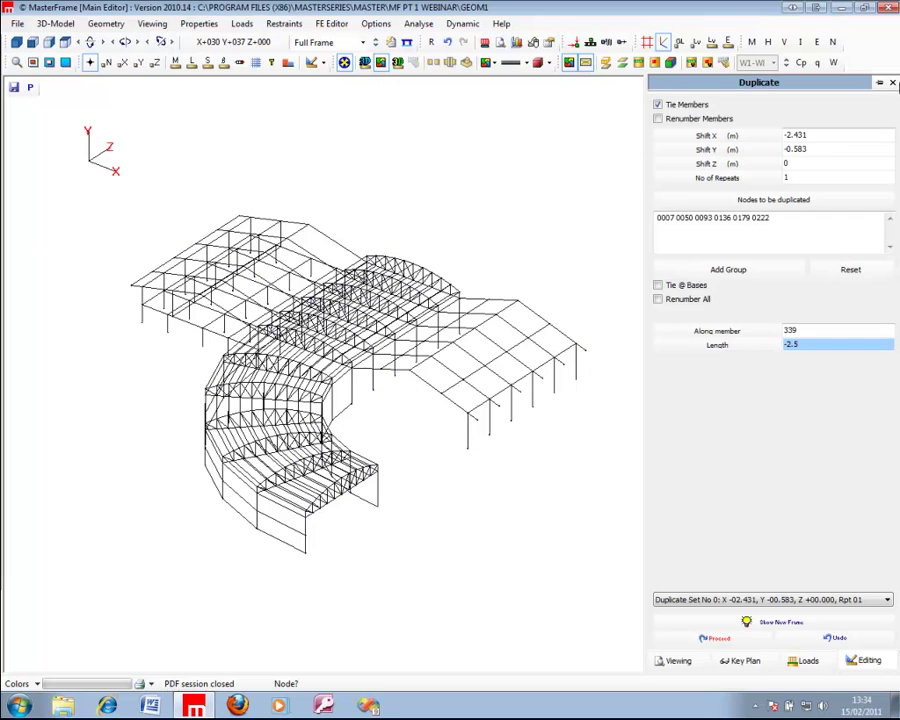
{"action": "left_click", "coordinate": [893, 83]}
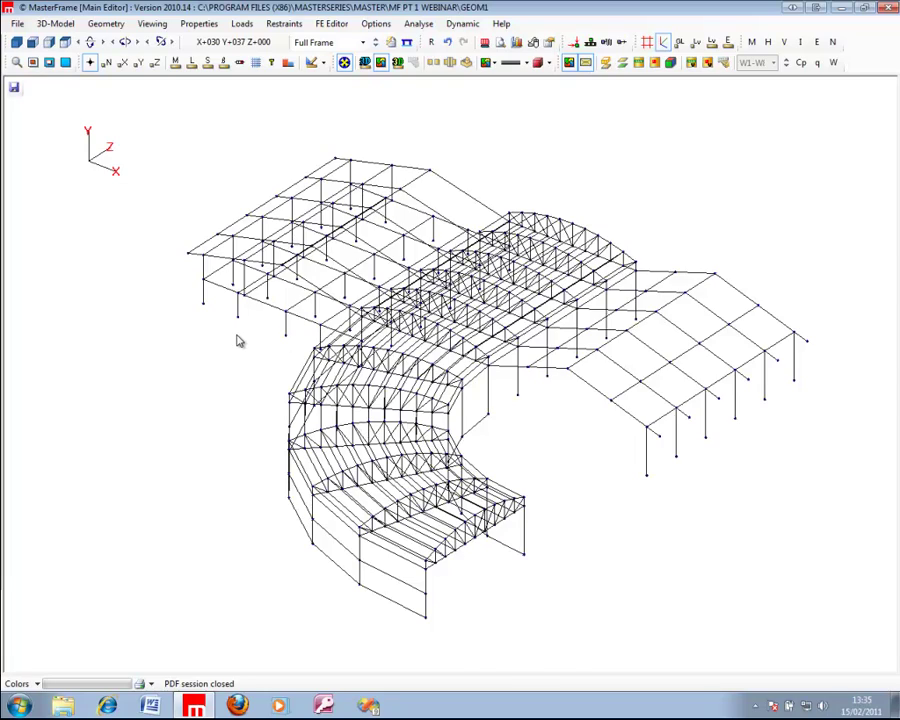
{"action": "scroll", "coordinate": [238, 341], "scroll_direction": "up", "scroll_amount": 3}
{"action": "scroll", "coordinate": [240, 342], "scroll_direction": "down", "scroll_amount": 4}
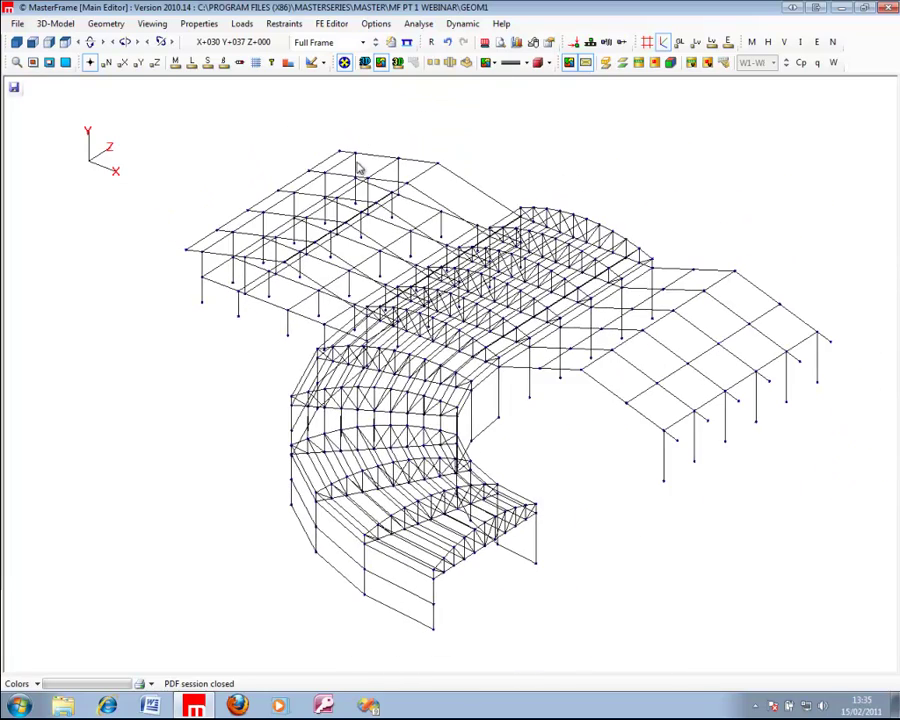
{"action": "scroll", "coordinate": [359, 163], "scroll_direction": "up", "scroll_amount": 5}
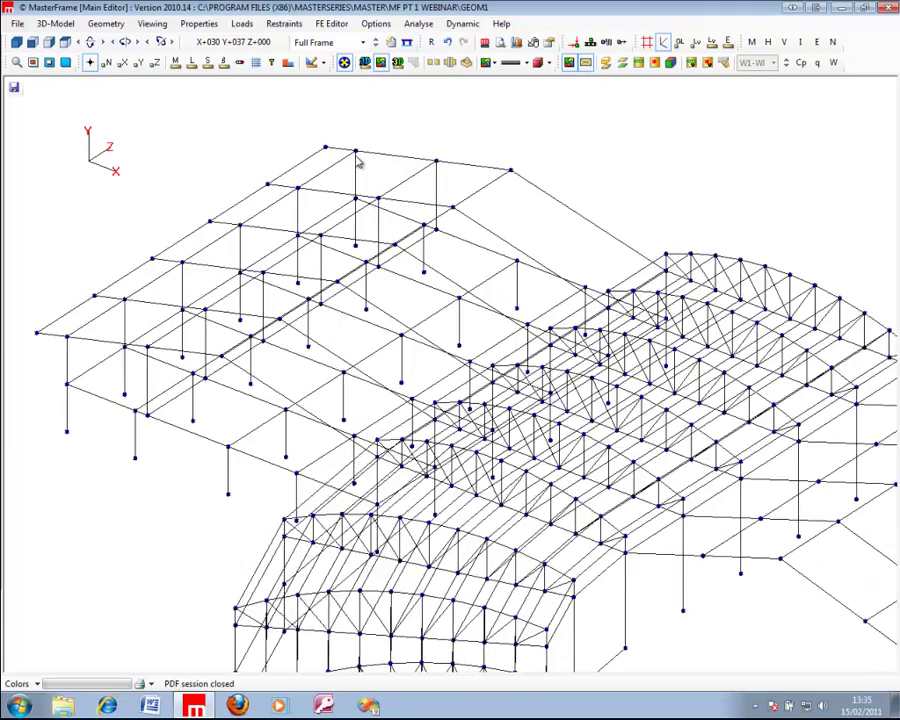
{"action": "scroll", "coordinate": [359, 163], "scroll_direction": "up", "scroll_amount": 4}
{"action": "scroll", "coordinate": [359, 163], "scroll_direction": "down", "scroll_amount": 3}
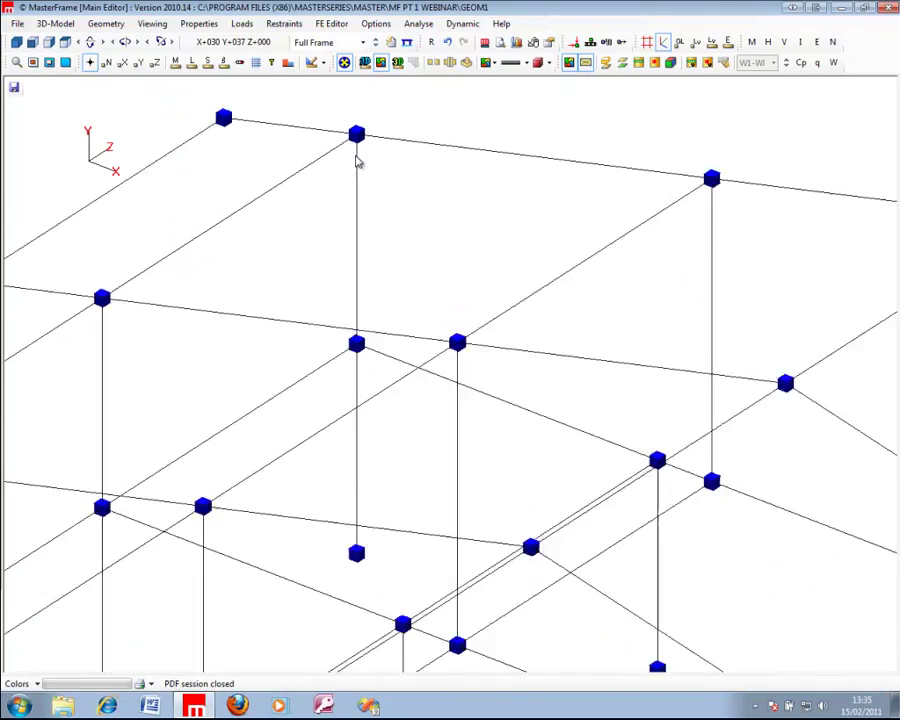
{"action": "scroll", "coordinate": [359, 163], "scroll_direction": "down", "scroll_amount": 6}
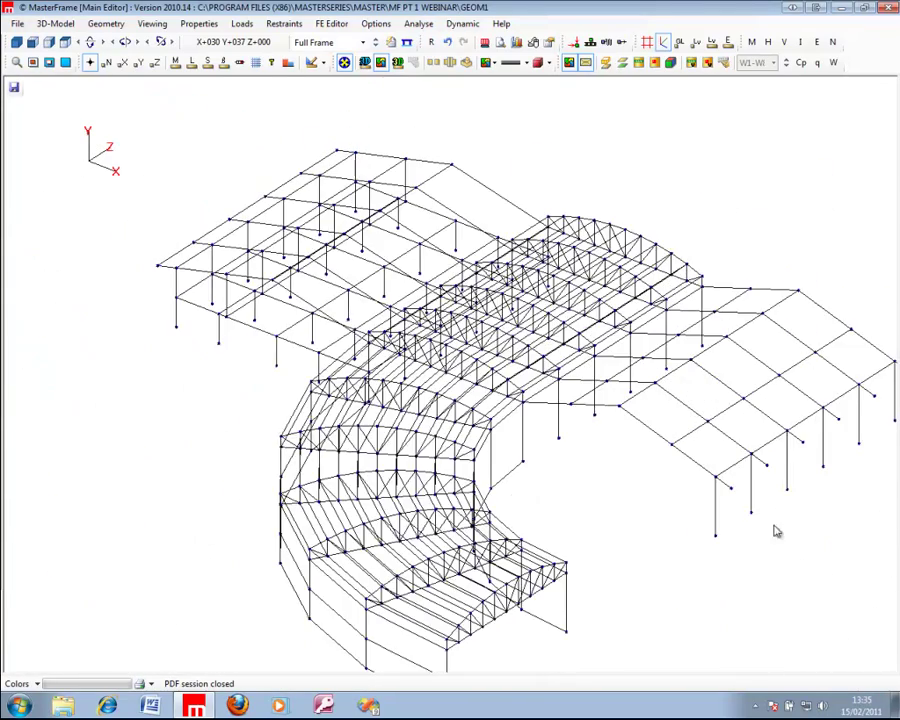
{"action": "scroll", "coordinate": [714, 528], "scroll_direction": "up", "scroll_amount": 6}
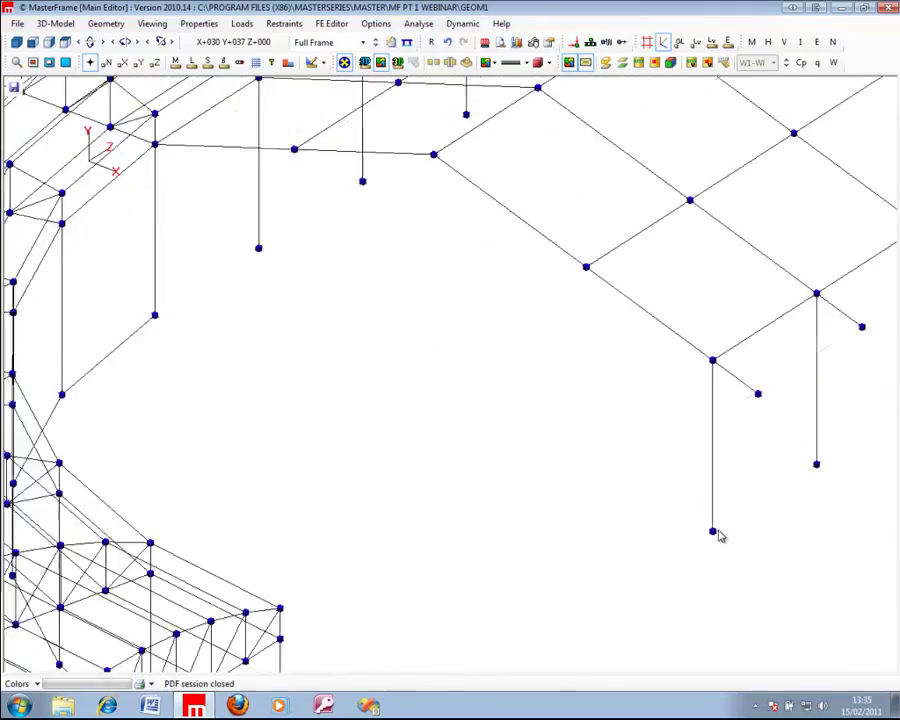
{"action": "scroll", "coordinate": [718, 537], "scroll_direction": "down", "scroll_amount": 6}
{"action": "scroll", "coordinate": [578, 434], "scroll_direction": "up", "scroll_amount": 4}
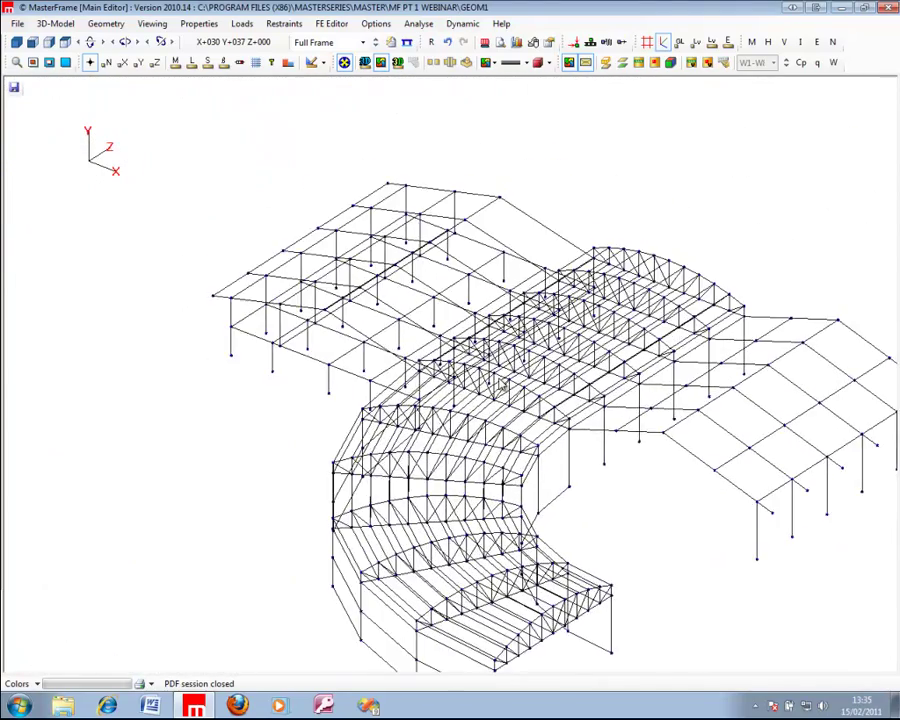
{"action": "scroll", "coordinate": [489, 346], "scroll_direction": "up", "scroll_amount": 2}
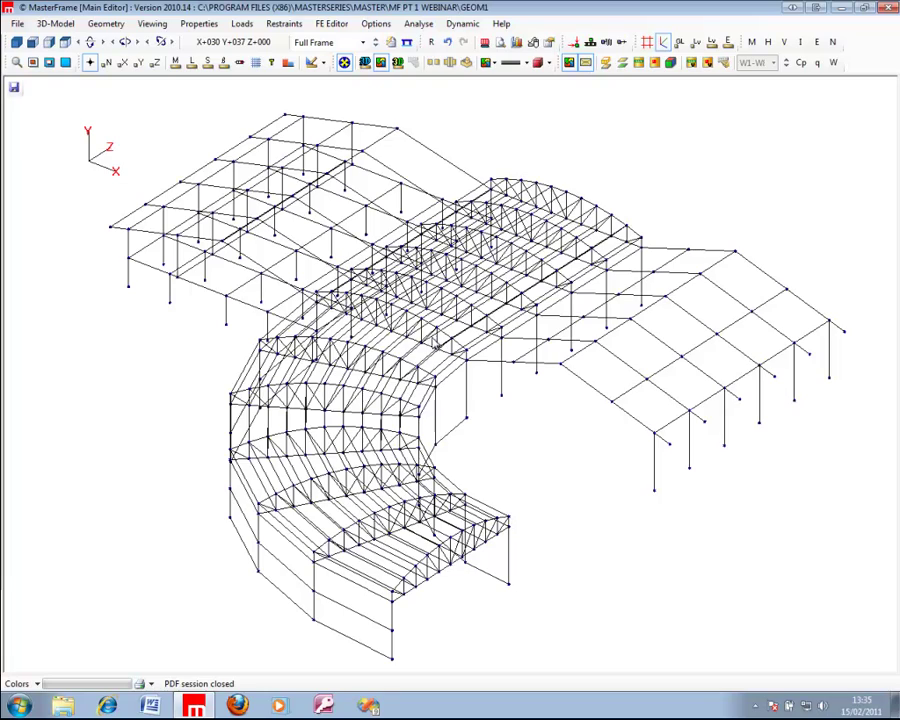
{"action": "middle_click_drag", "start_coordinate": [432, 355], "coordinate": [455, 376]}
{"action": "scroll", "coordinate": [462, 386], "scroll_direction": "up", "scroll_amount": 3}
{"action": "scroll", "coordinate": [455, 492], "scroll_direction": "down", "scroll_amount": 2}
{"action": "scroll", "coordinate": [455, 492], "scroll_direction": "down", "scroll_amount": 2}
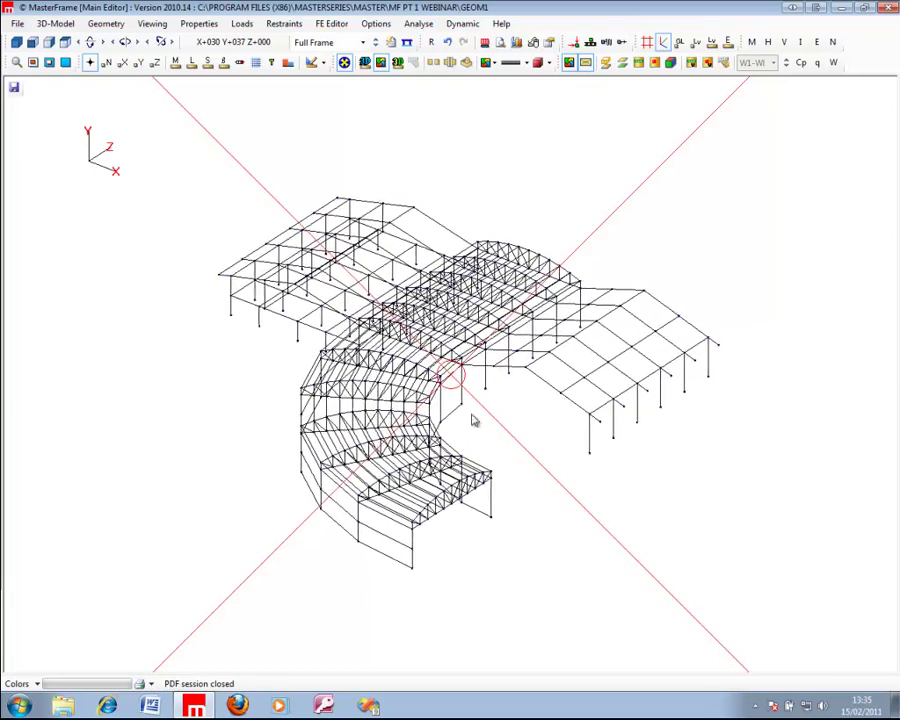
{"action": "middle_click_drag", "start_coordinate": [463, 378], "coordinate": [618, 369]}
{"action": "left_click_drag", "start_coordinate": [254, 361], "coordinate": [262, 358]}
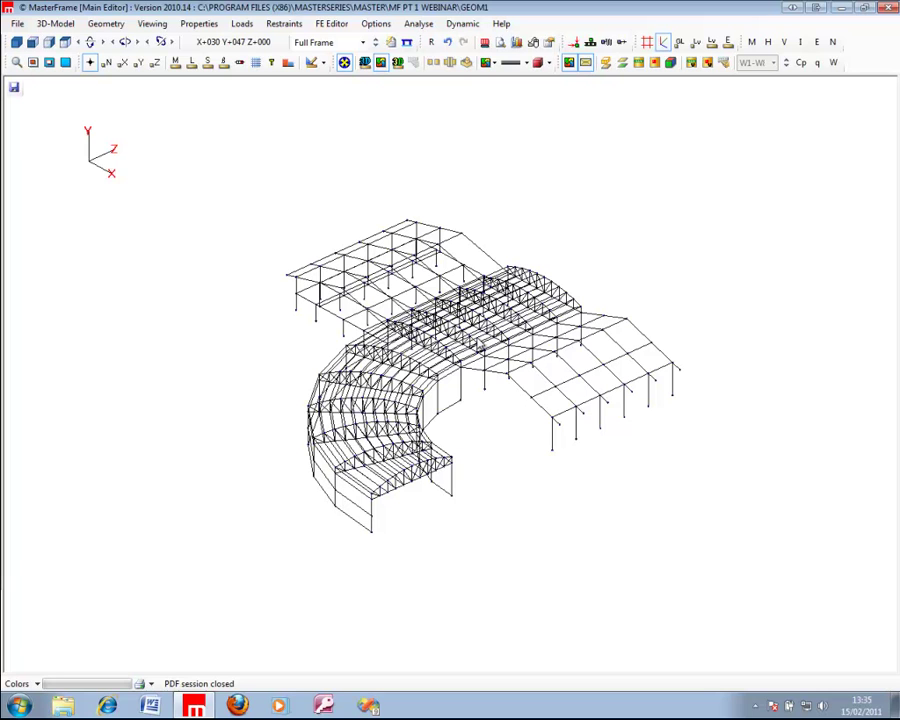
{"action": "left_click_drag", "start_coordinate": [480, 345], "coordinate": [390, 380]}
{"action": "left_click_drag", "start_coordinate": [380, 328], "coordinate": [420, 330]}
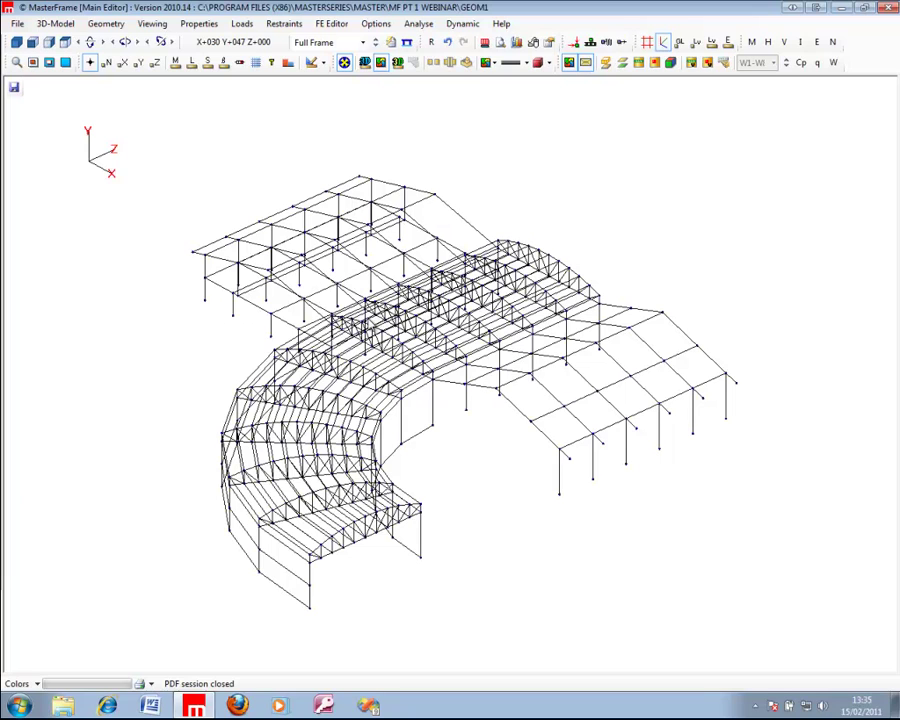
{"action": "left_click_drag", "start_coordinate": [475, 349], "coordinate": [547, 420]}
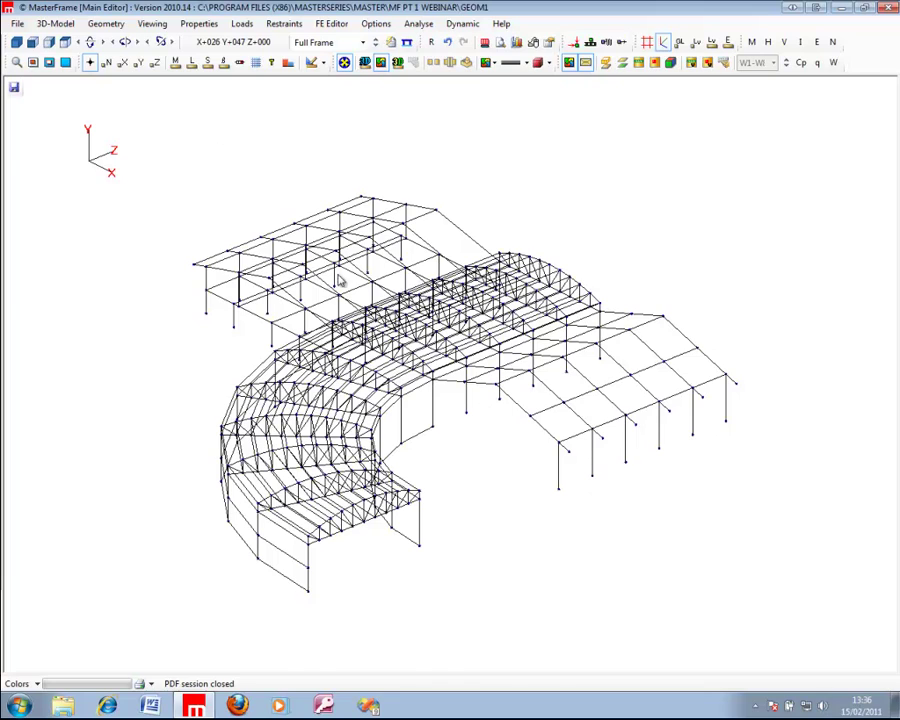
{"action": "scroll", "coordinate": [300, 306], "scroll_direction": "up", "scroll_amount": 6}
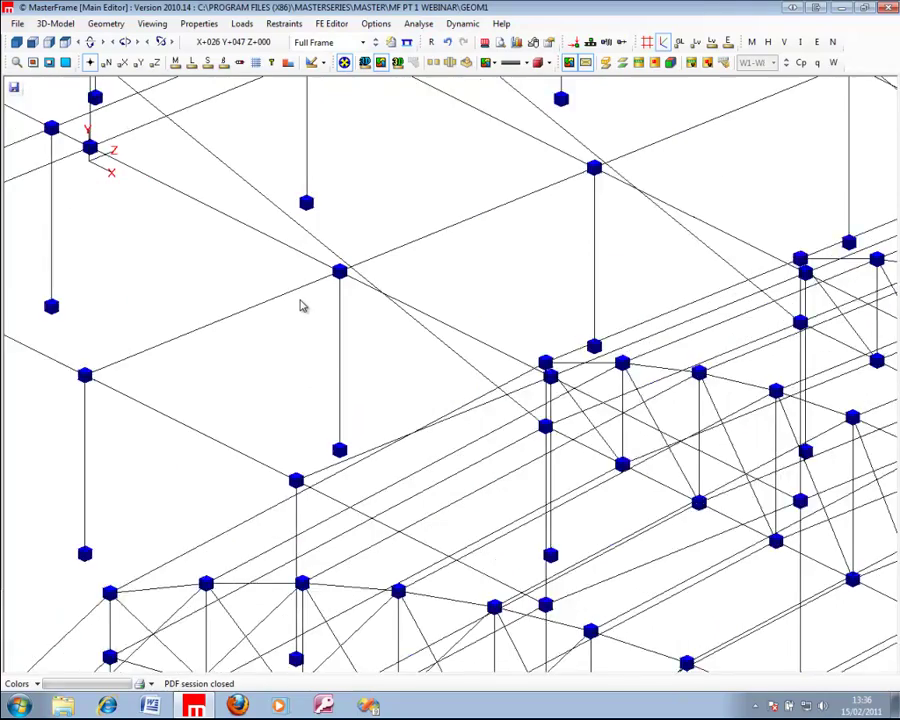
{"action": "scroll", "coordinate": [300, 306], "scroll_direction": "down", "scroll_amount": 8}
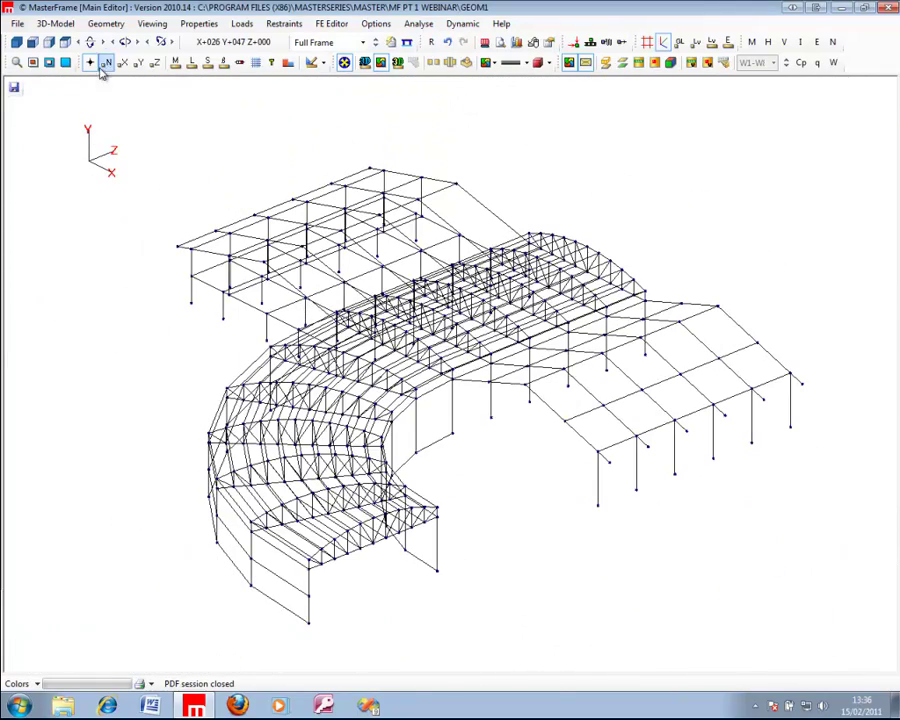
{"action": "left_click", "coordinate": [17, 64]}
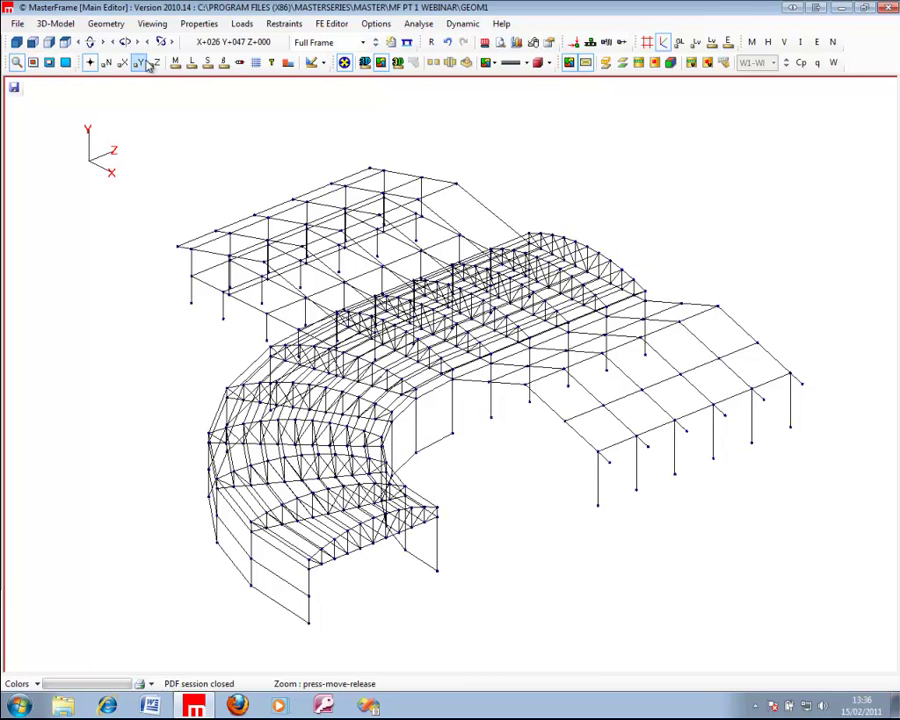
{"action": "left_click", "coordinate": [65, 42]}
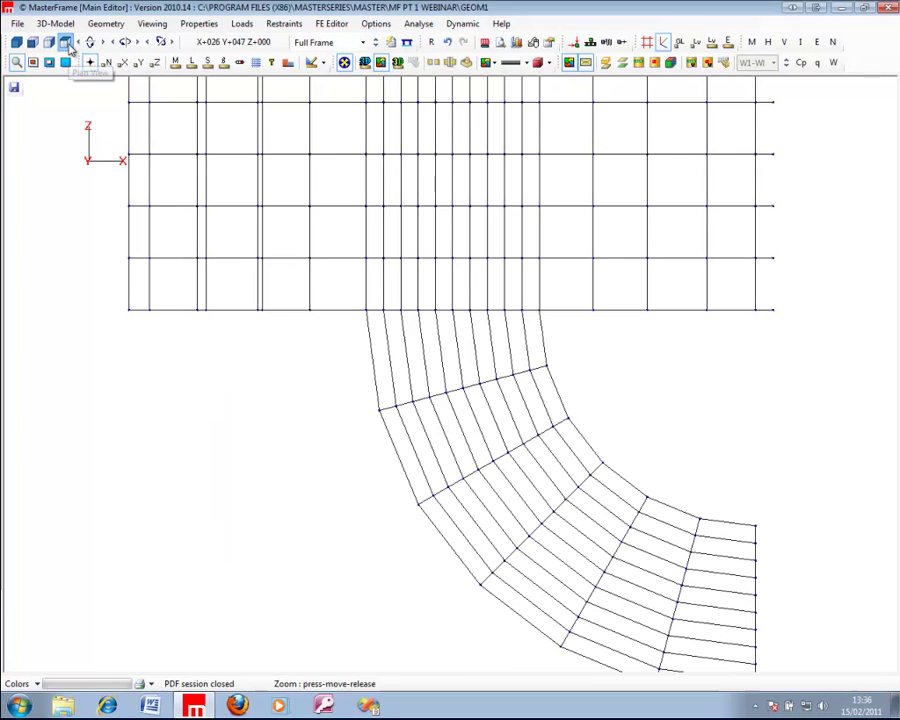
{"action": "left_click_drag", "start_coordinate": [516, 224], "coordinate": [512, 221]}
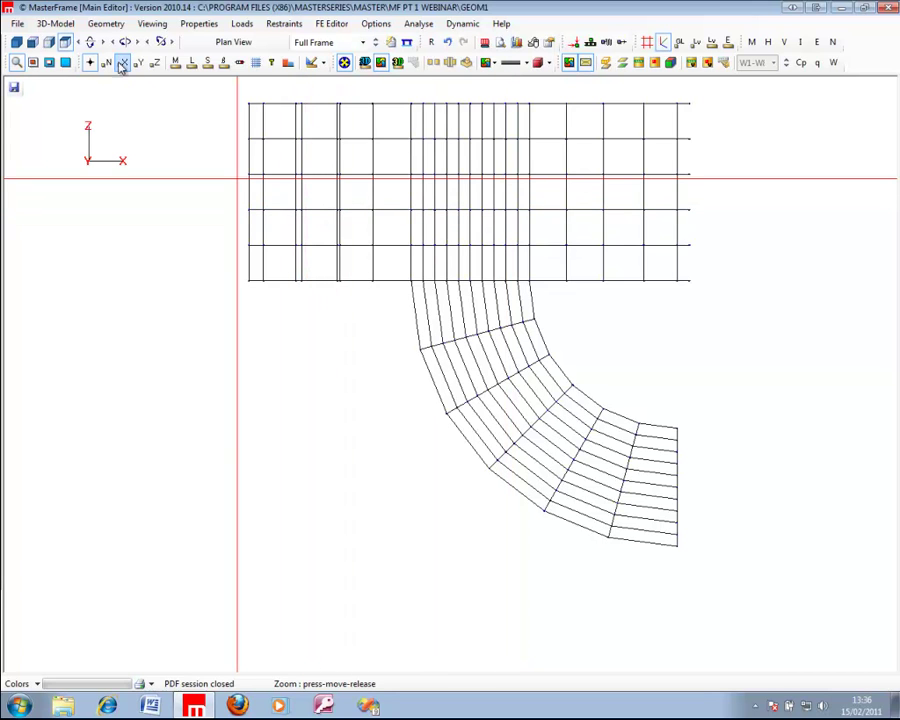
{"action": "left_click", "coordinate": [16, 42]}
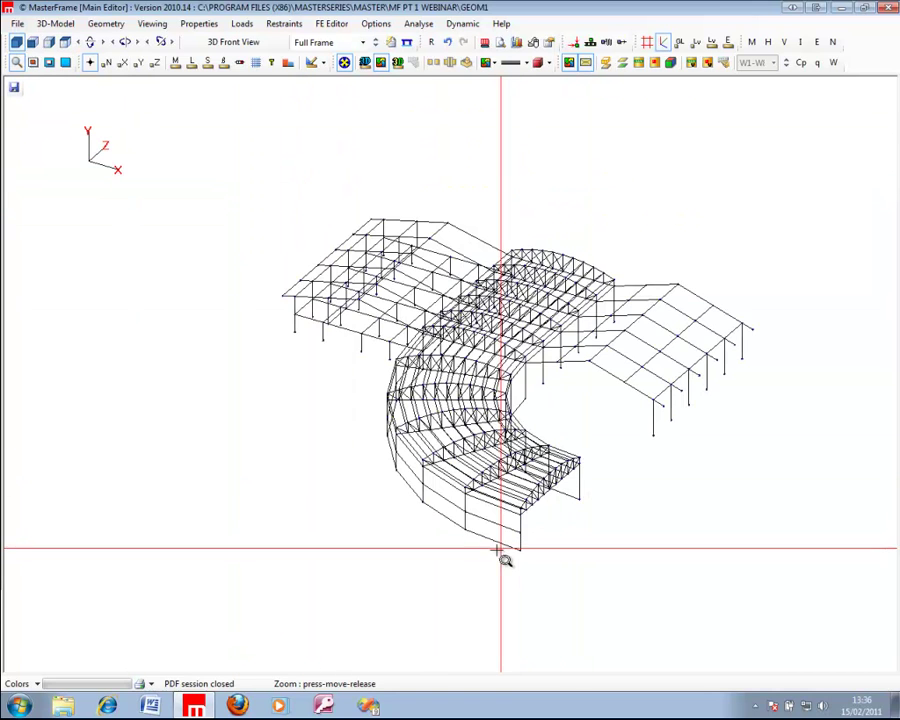
{"action": "left_click_drag", "start_coordinate": [416, 563], "coordinate": [632, 428]}
{"action": "middle_click_drag", "start_coordinate": [594, 400], "coordinate": [70, 376]}
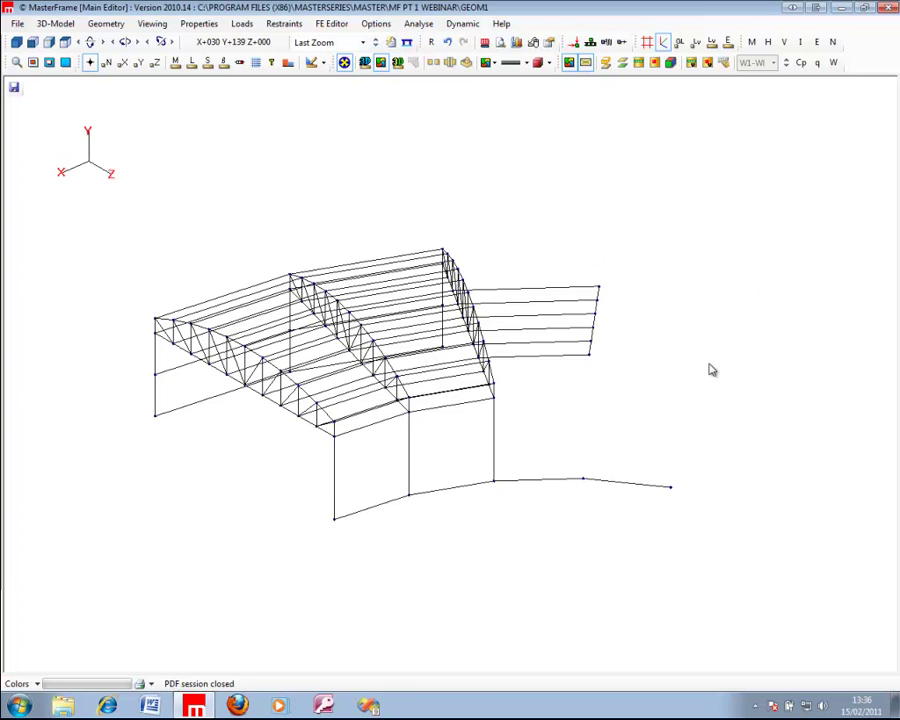
{"action": "middle_click_drag", "start_coordinate": [287, 330], "coordinate": [272, 305]}
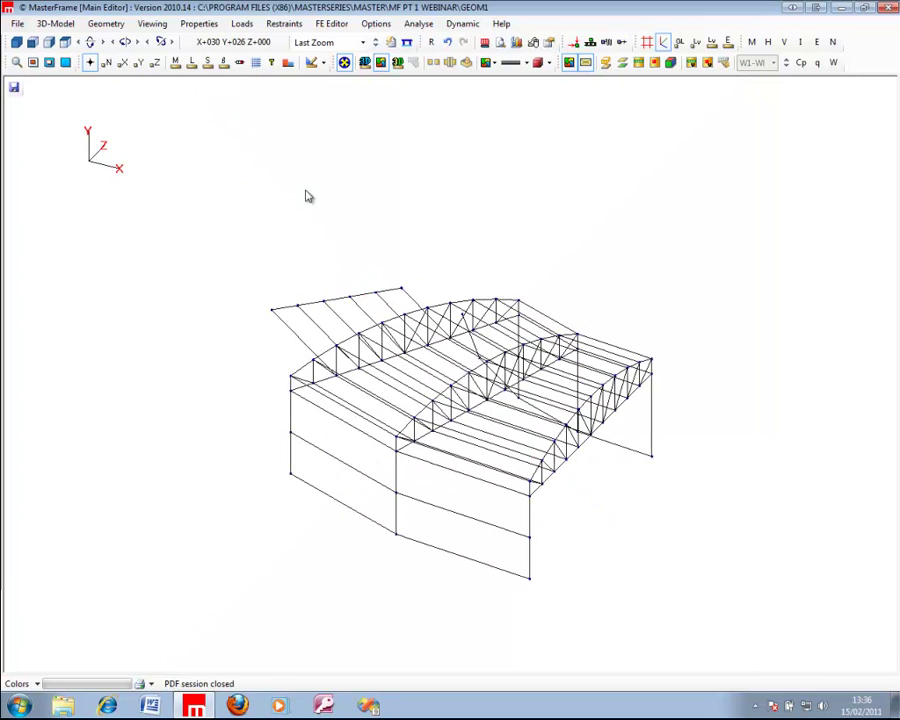
{"action": "right_click", "coordinate": [409, 179]}
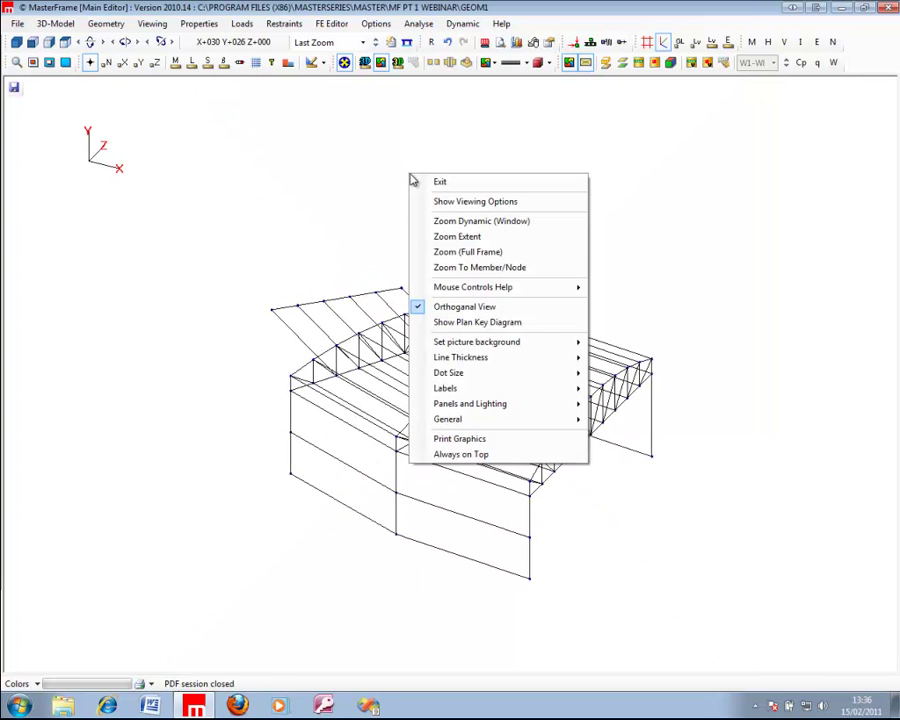
{"action": "left_click", "coordinate": [457, 256]}
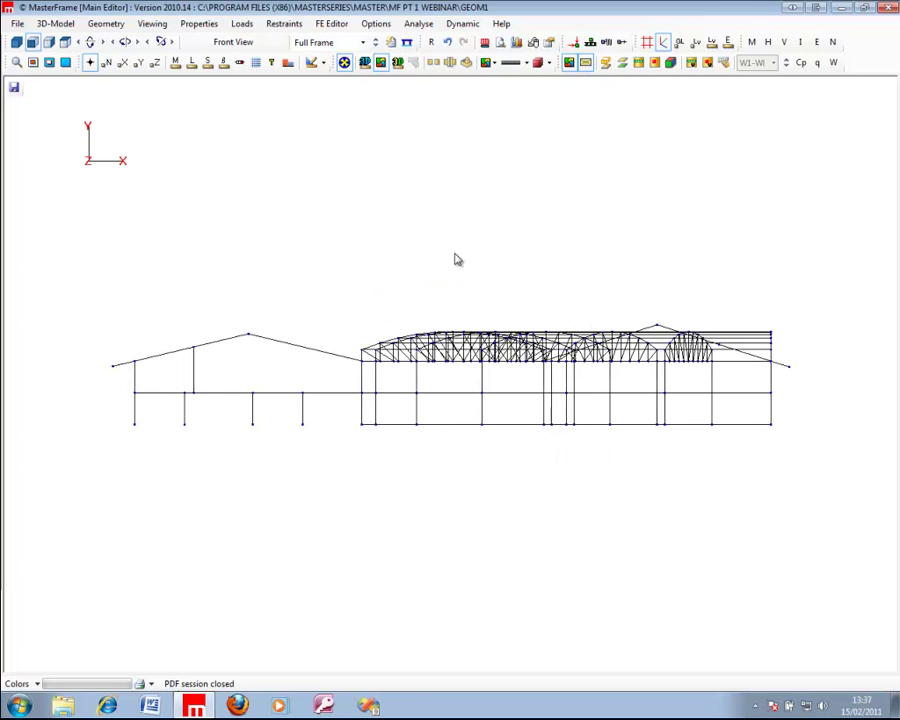
{"action": "left_click", "coordinate": [17, 43]}
{"action": "middle_click_drag", "start_coordinate": [700, 335], "coordinate": [597, 337]}
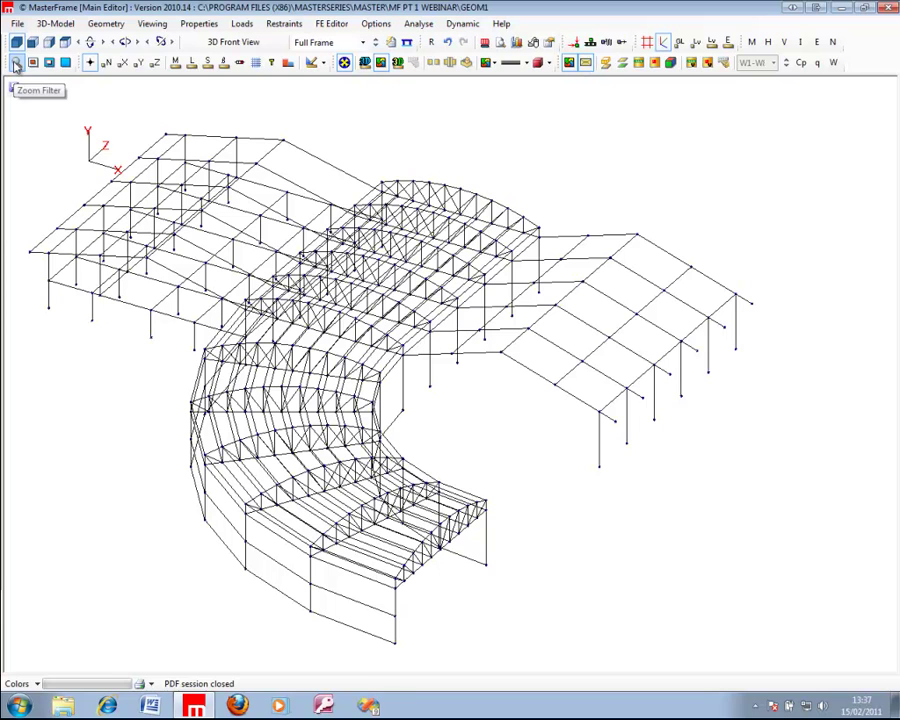
Zoom onto one strip of the plan, then onto the arched truss in front elevation
{"action": "left_click", "coordinate": [16, 65]}
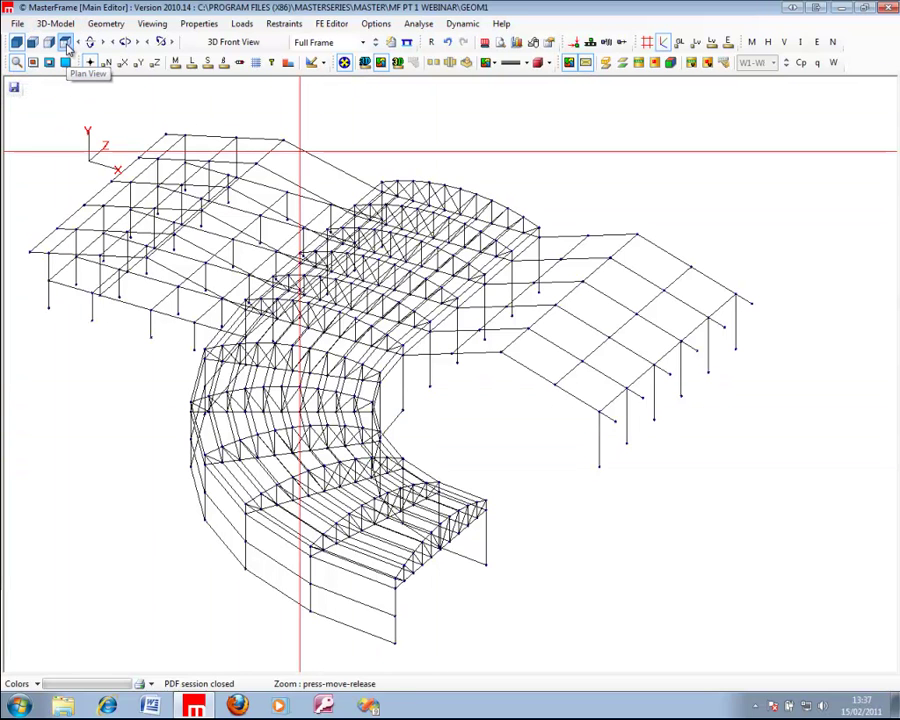
{"action": "left_click", "coordinate": [65, 43]}
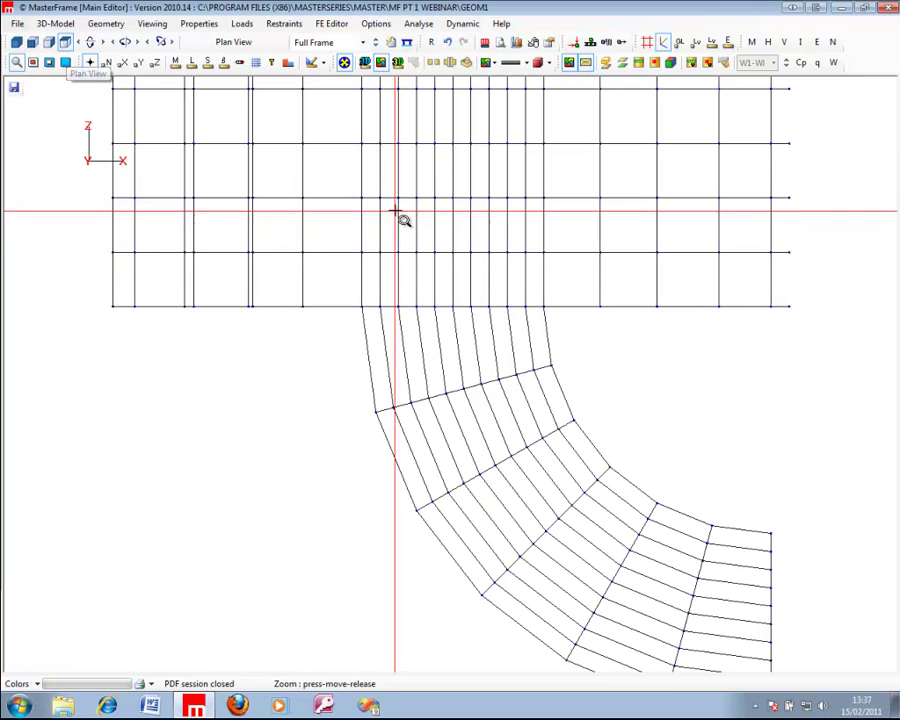
{"action": "scroll", "coordinate": [400, 218], "scroll_direction": "down", "scroll_amount": 2}
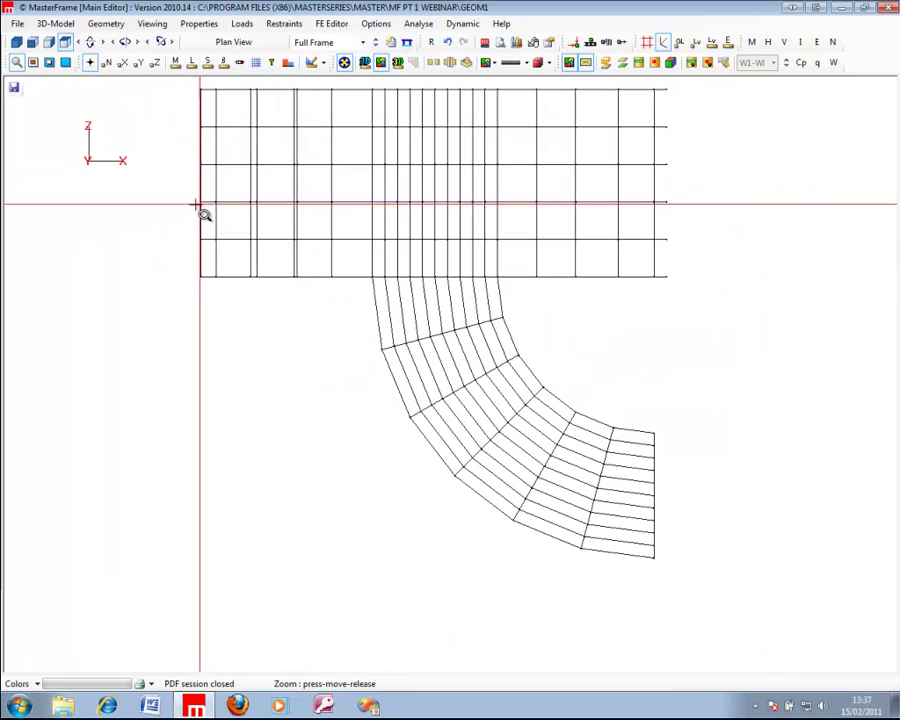
{"action": "left_click_drag", "start_coordinate": [181, 207], "coordinate": [721, 193]}
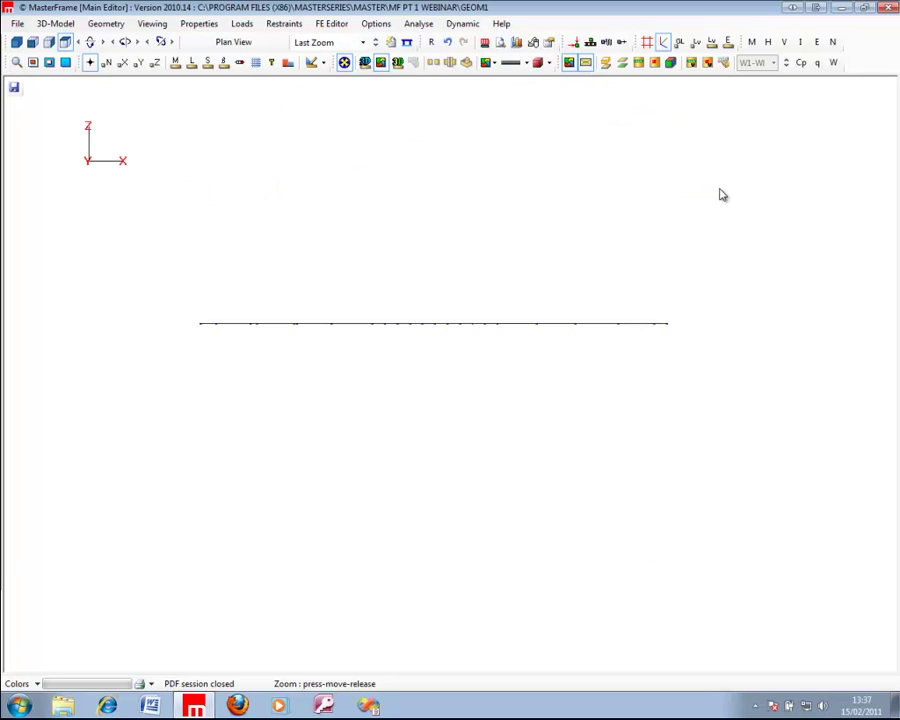
{"action": "left_click", "coordinate": [18, 42]}
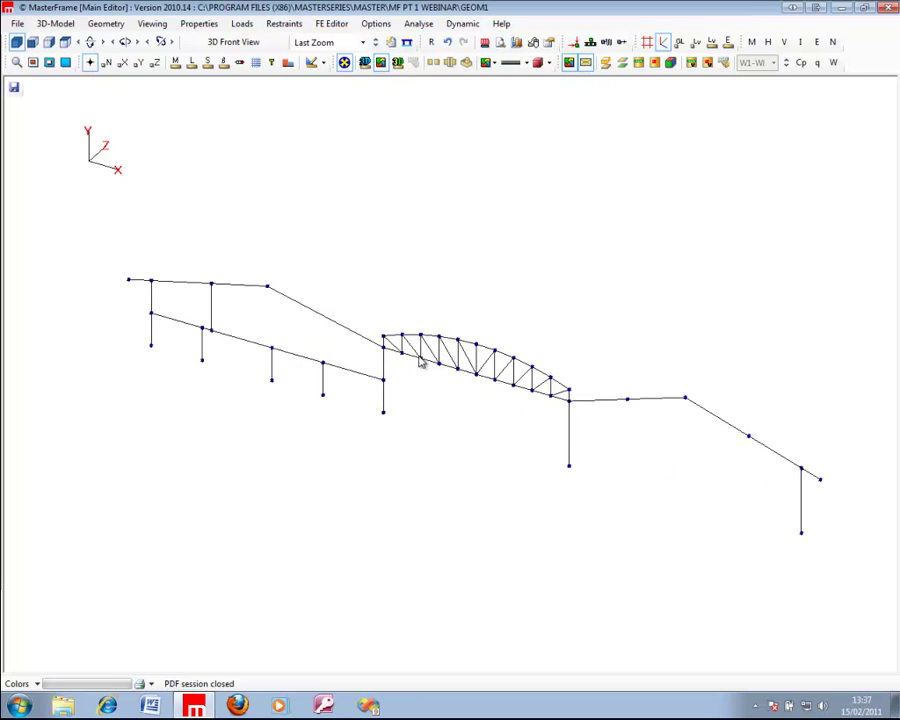
{"action": "scroll", "coordinate": [421, 362], "scroll_direction": "down", "scroll_amount": 2}
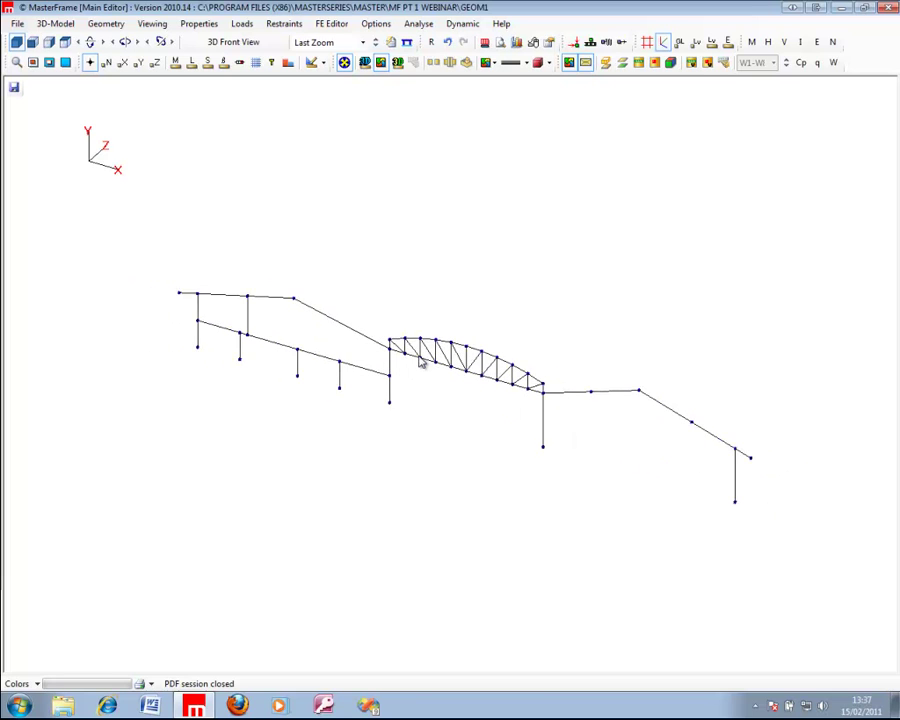
{"action": "left_click", "coordinate": [31, 42]}
{"action": "left_click", "coordinate": [16, 62]}
{"action": "left_click_drag", "start_coordinate": [369, 428], "coordinate": [549, 328]}
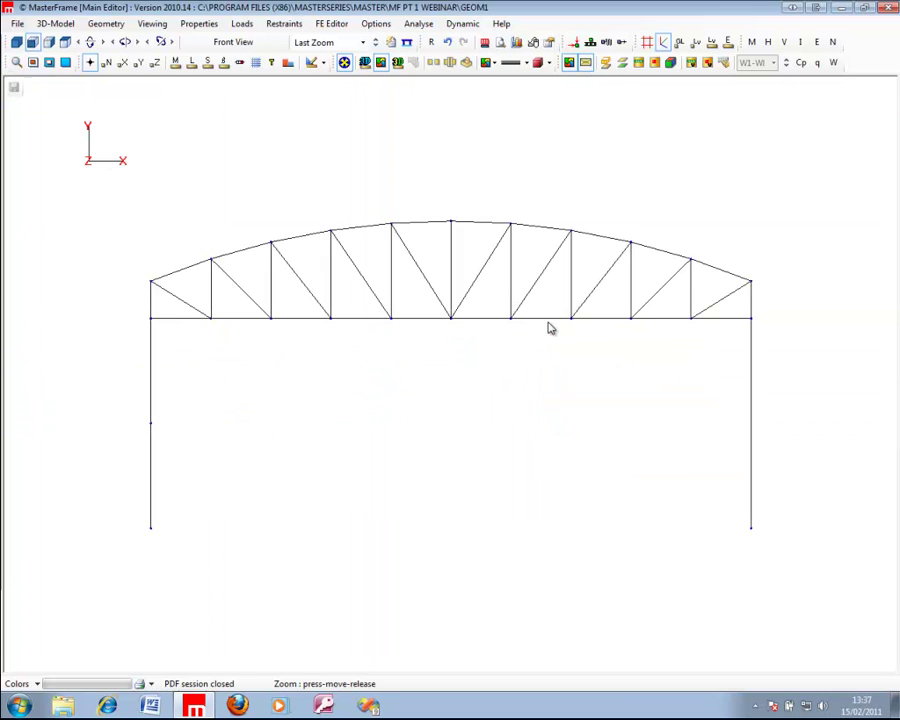
{"action": "left_click", "coordinate": [17, 41]}
{"action": "scroll", "coordinate": [280, 211], "scroll_direction": "up", "scroll_amount": 2}
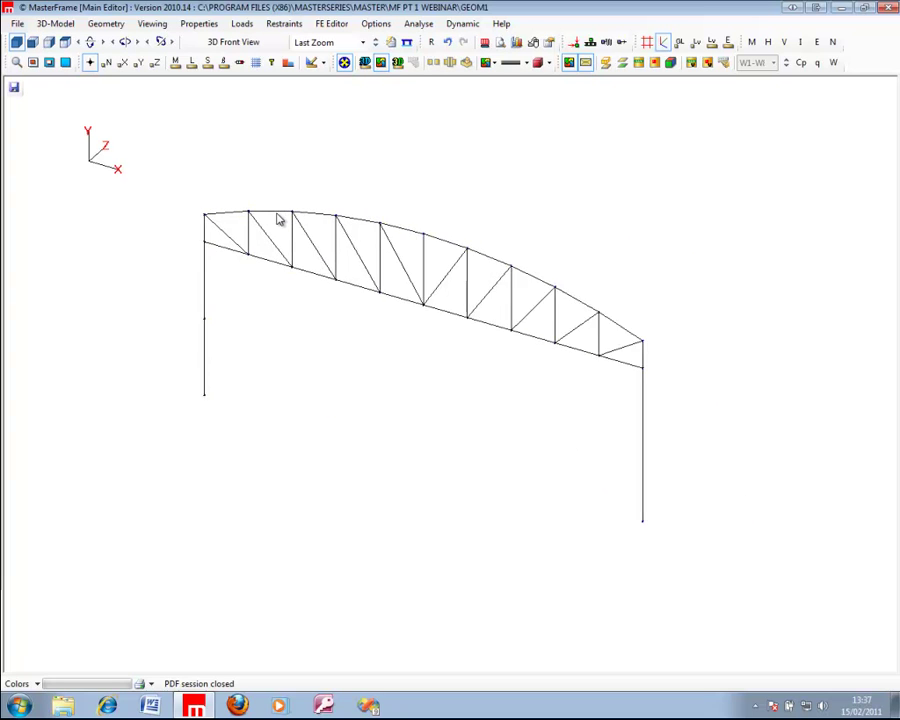
Return to the Full Frame view in 3D and bring up the Viewing menu
{"action": "left_click", "coordinate": [317, 42]}
{"action": "left_click", "coordinate": [314, 57]}
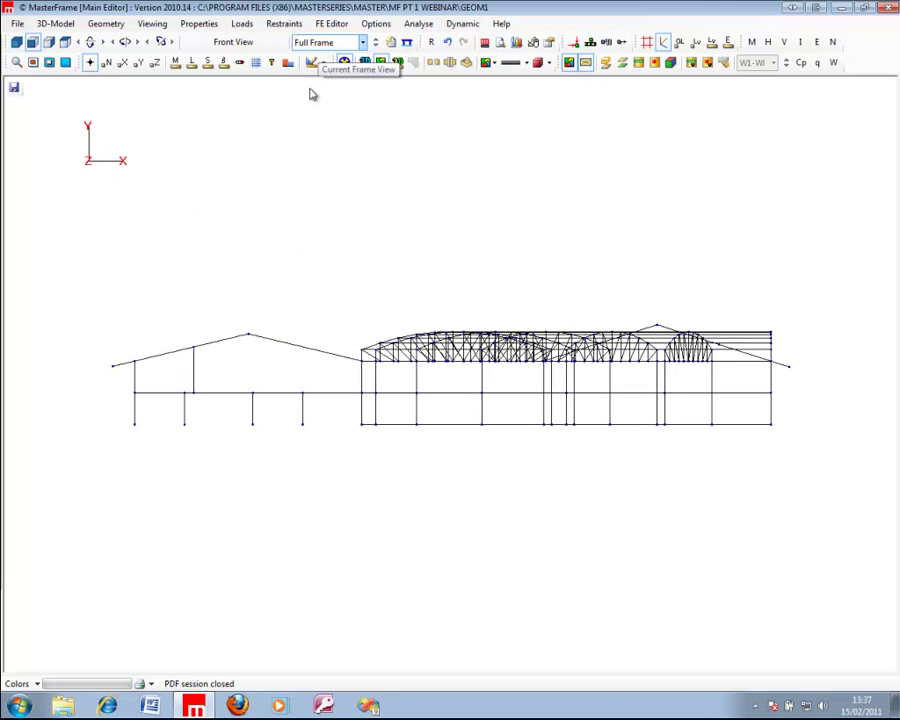
{"action": "left_click", "coordinate": [17, 43]}
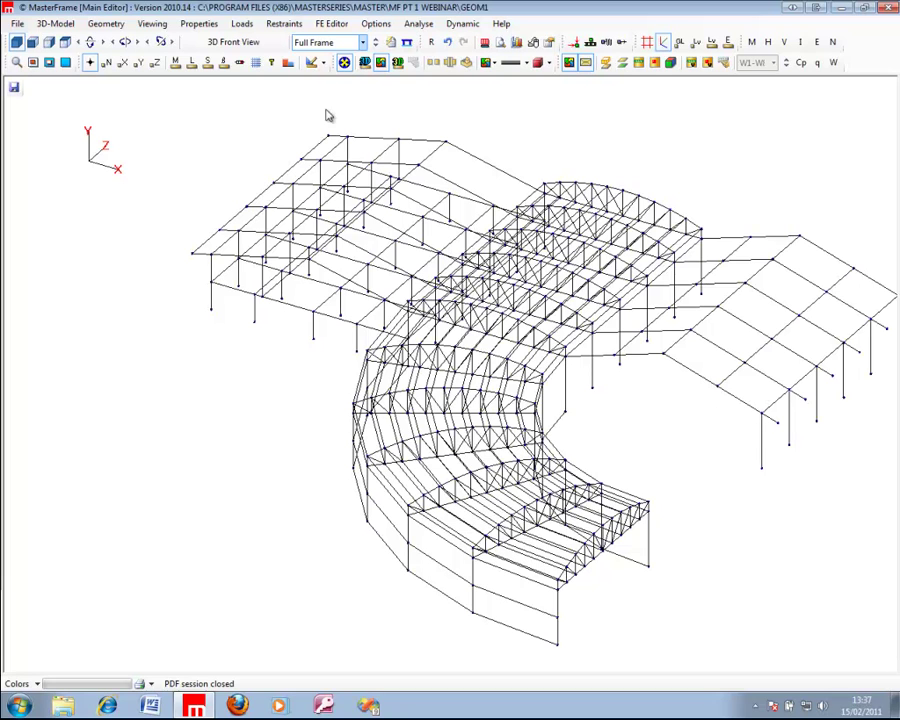
{"action": "left_click", "coordinate": [359, 42]}
{"action": "left_click", "coordinate": [362, 43]}
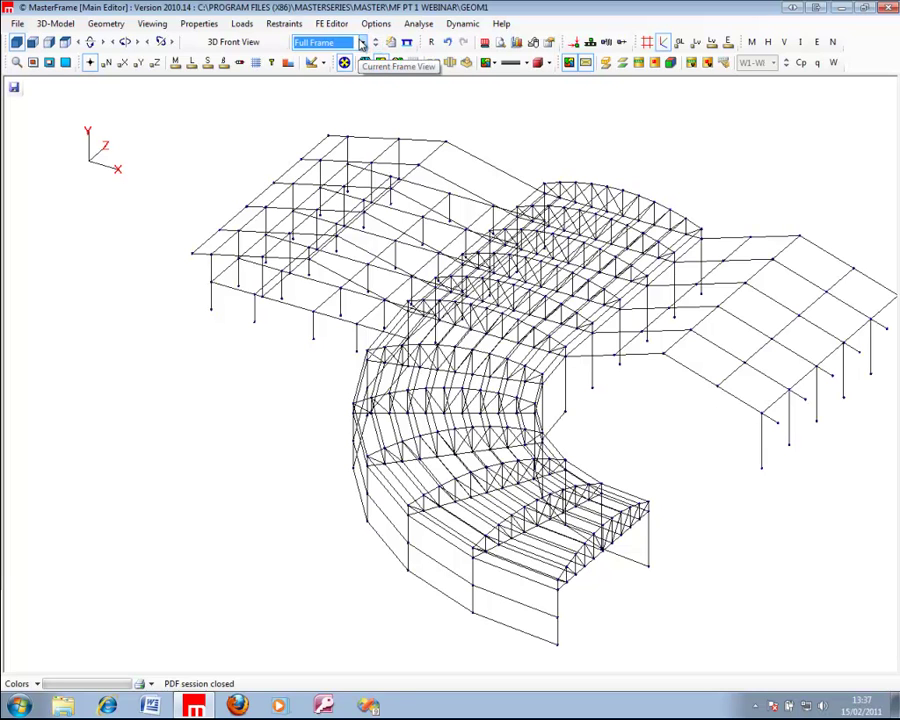
{"action": "left_click", "coordinate": [152, 24]}
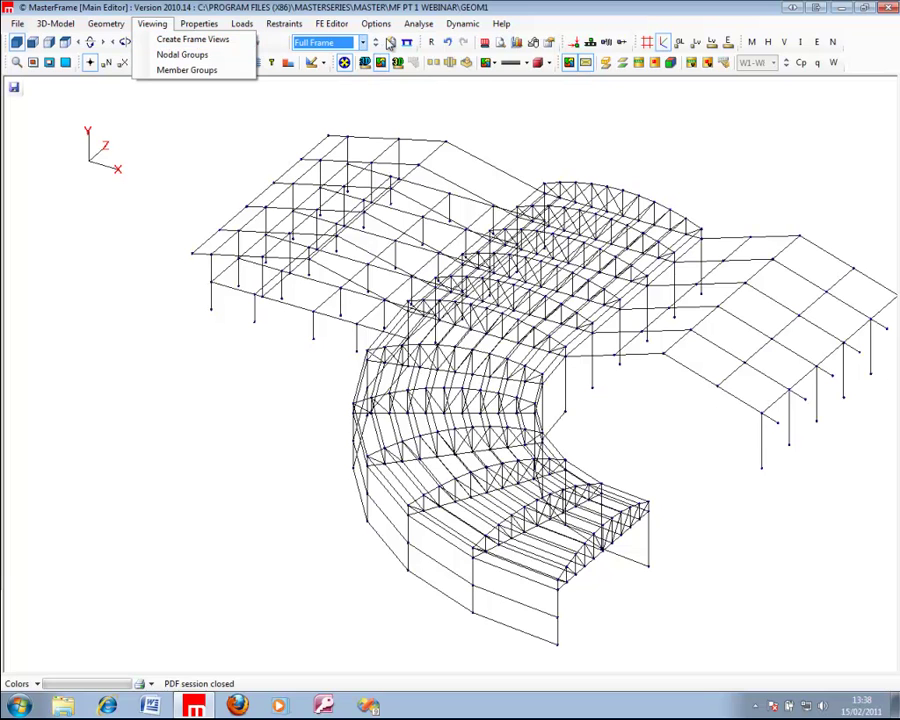
Start the first saved view (Grid AA), picking its grid-line range in plan and facing front
{"action": "left_click", "coordinate": [393, 42]}
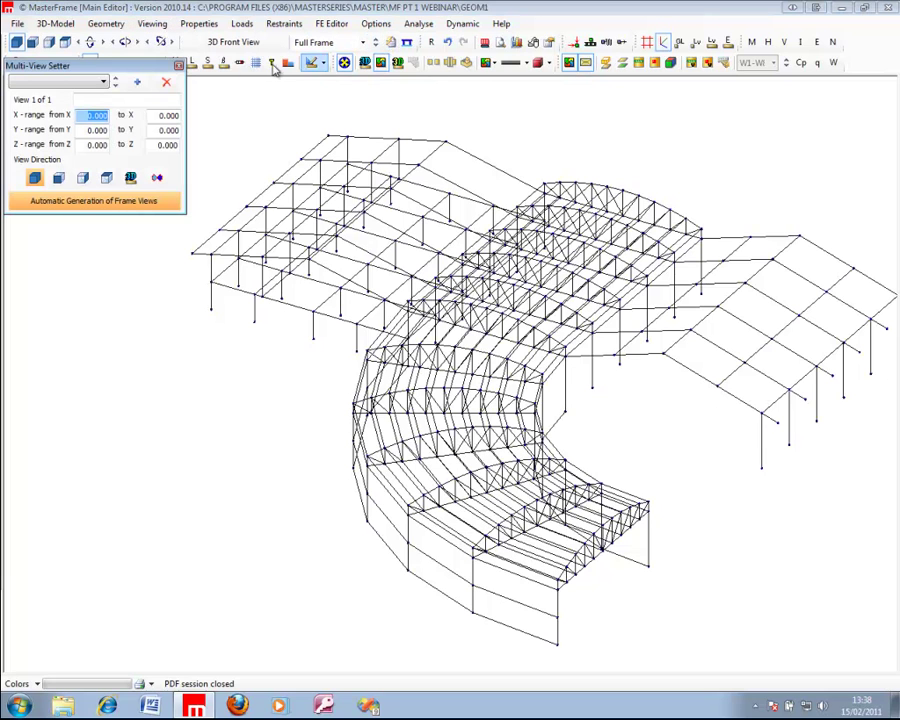
{"action": "left_click", "coordinate": [132, 99]}
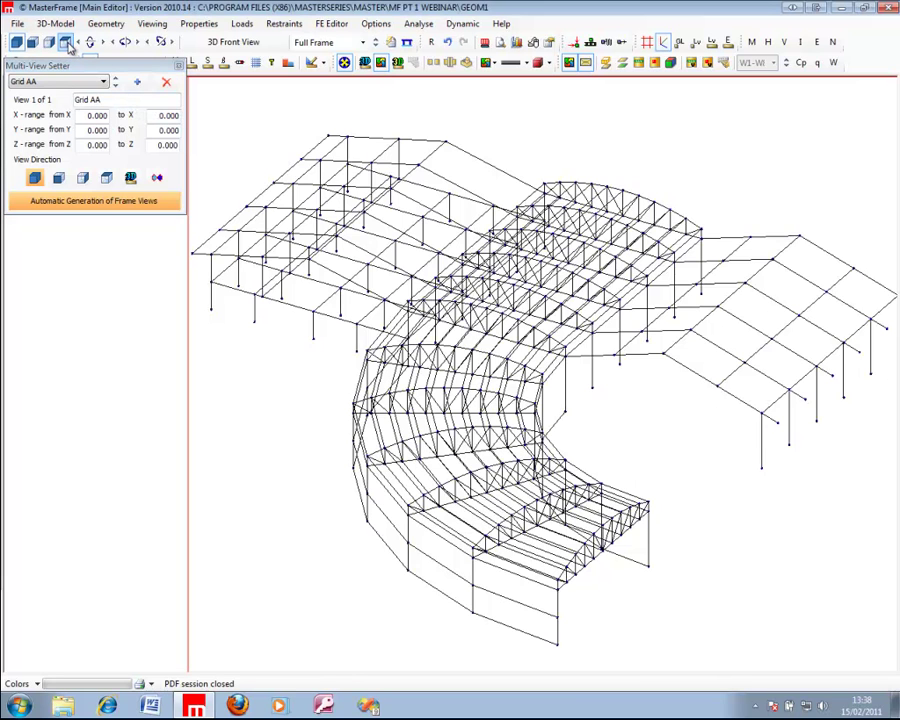
{"action": "left_click", "coordinate": [66, 42]}
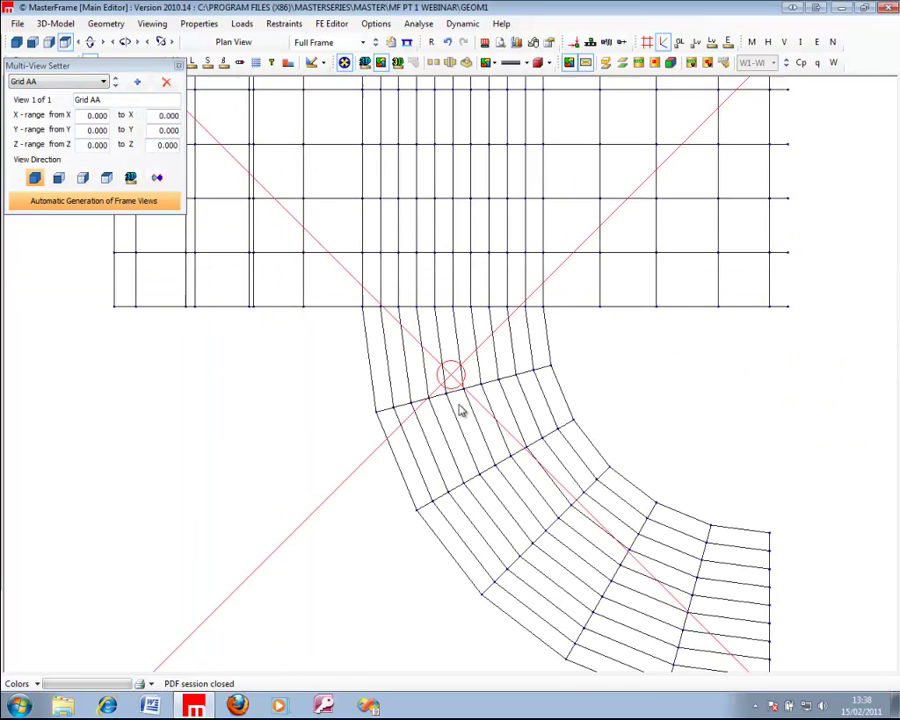
{"action": "scroll", "coordinate": [460, 410], "scroll_direction": "down", "scroll_amount": 1}
{"action": "left_click_drag", "start_coordinate": [143, 324], "coordinate": [781, 319]}
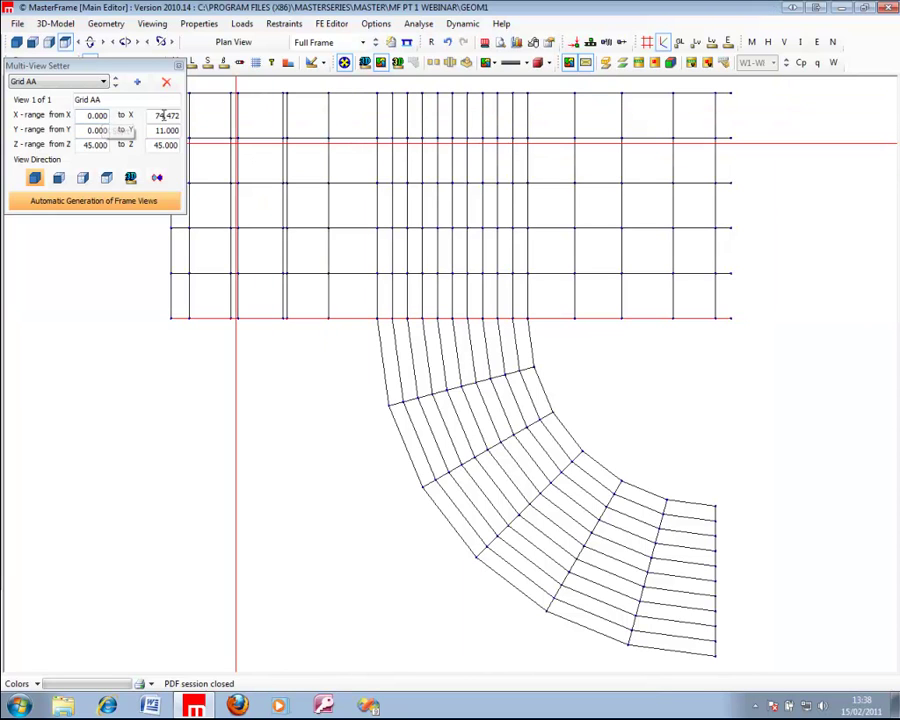
{"action": "left_click", "coordinate": [58, 179]}
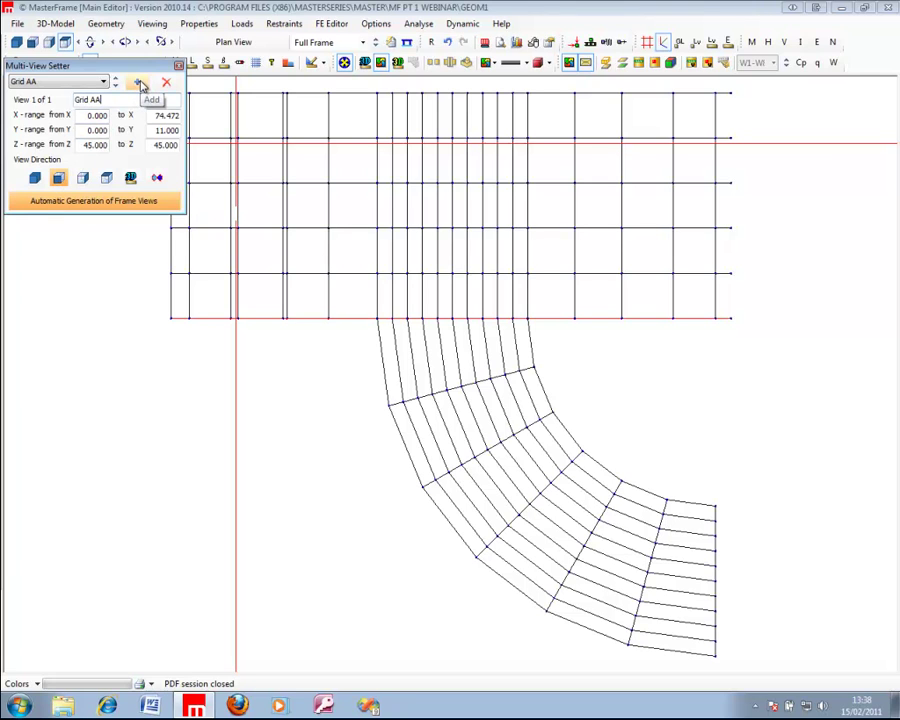
Add the Grid BB view with its range dragged in plan and a sideways direction
{"action": "left_click", "coordinate": [140, 83]}
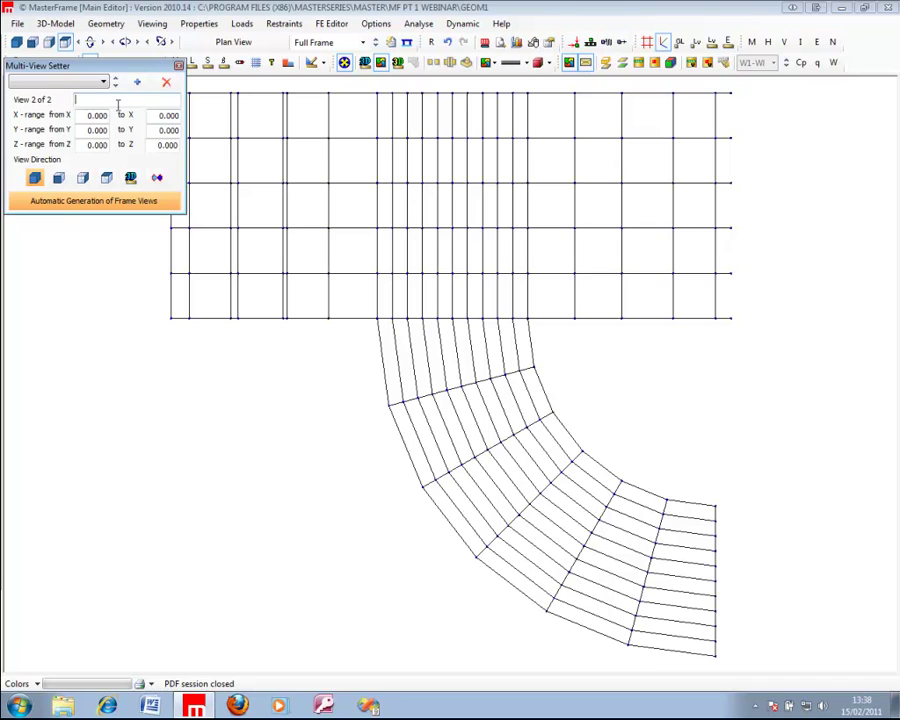
{"action": "type", "text": "Grid BB"}
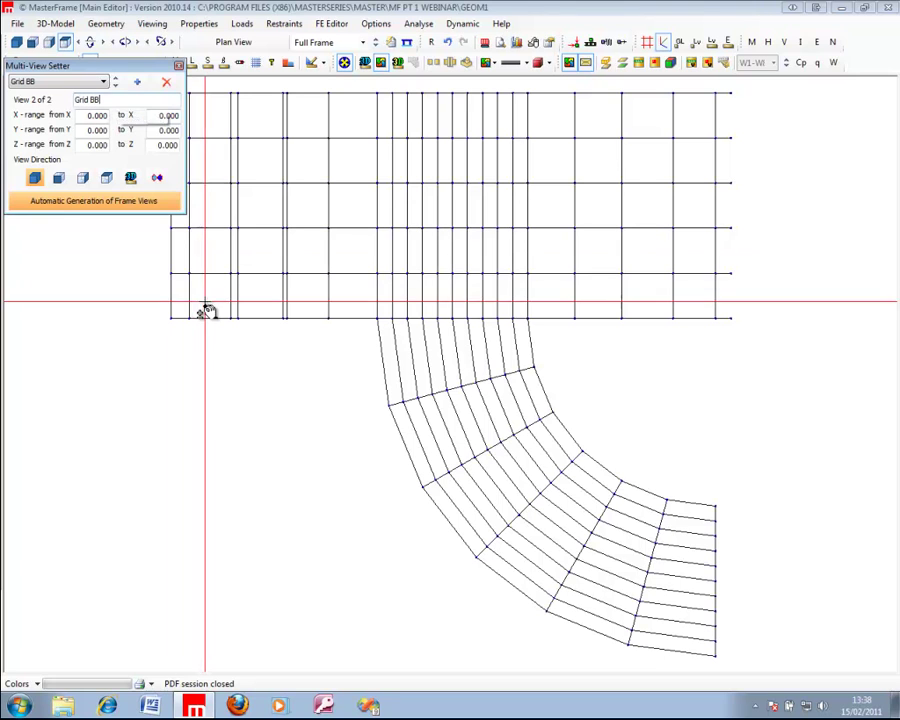
{"action": "left_click_drag", "start_coordinate": [160, 278], "coordinate": [820, 270]}
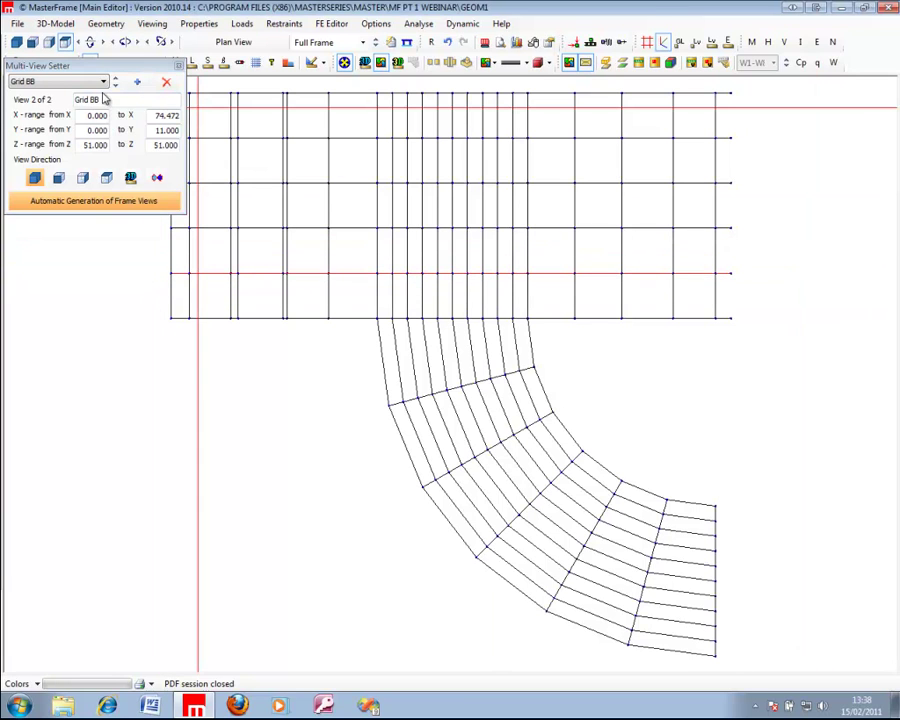
{"action": "left_click", "coordinate": [58, 178]}
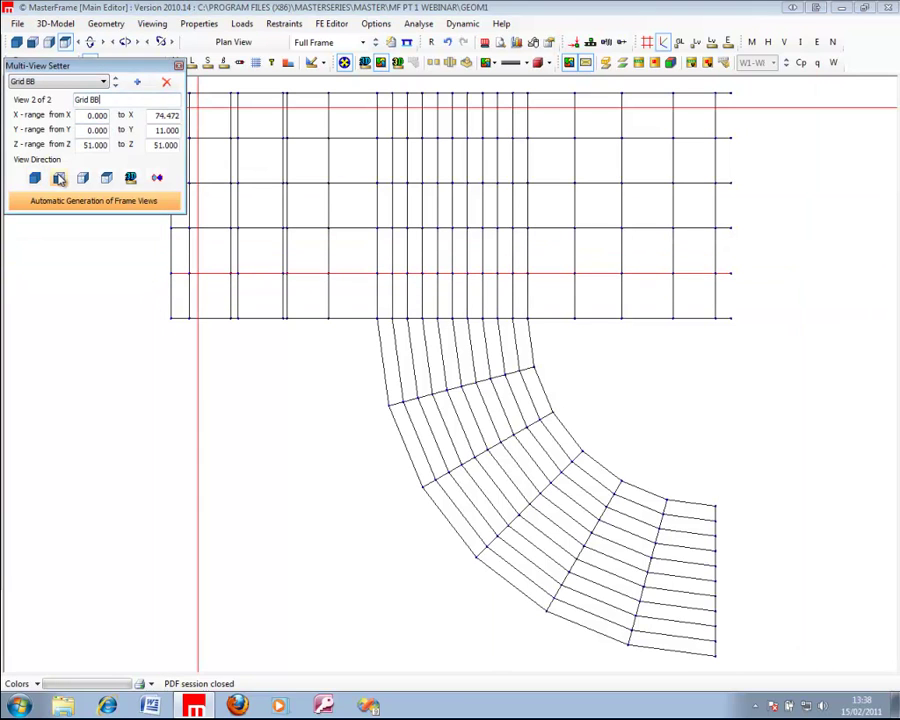
{"action": "left_click", "coordinate": [140, 84]}
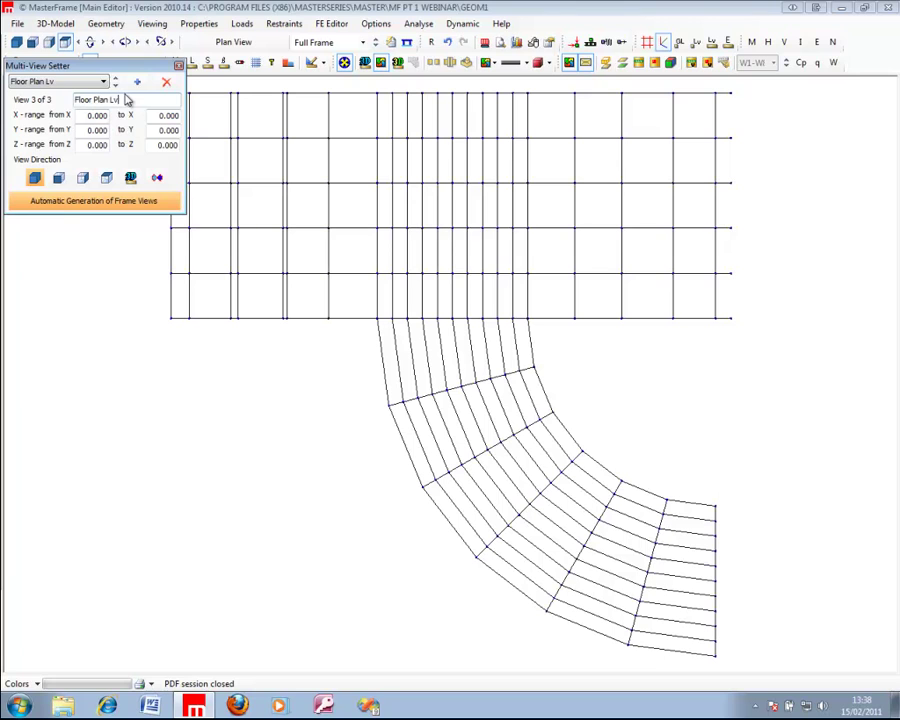
Define Floor Plan Lv 1 from a floor-level range in front elevation, then close the setter
{"action": "left_click", "coordinate": [16, 44]}
{"action": "left_click", "coordinate": [17, 43]}
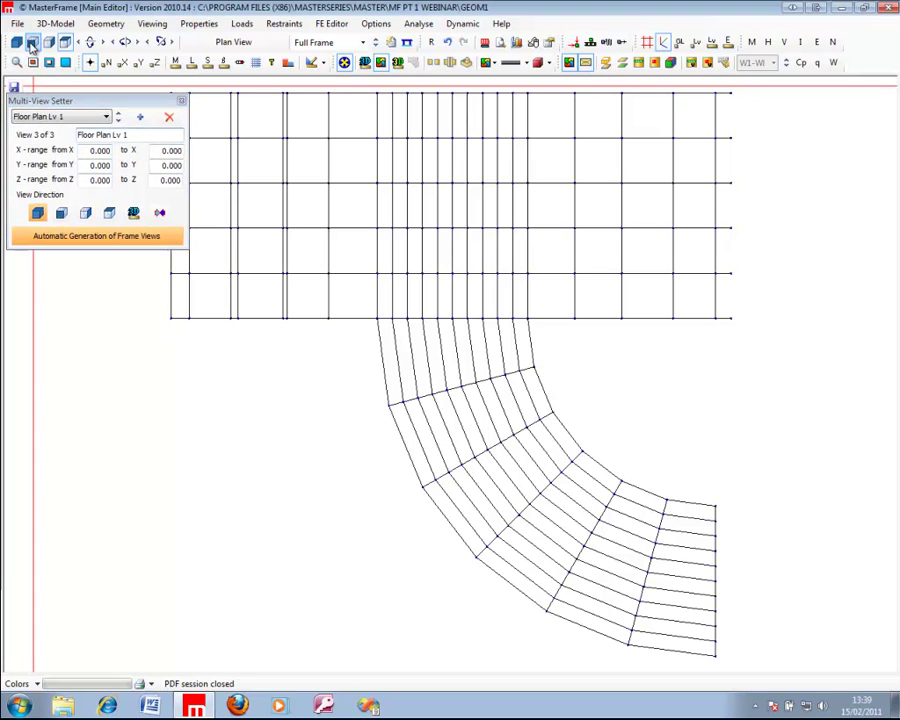
{"action": "left_click", "coordinate": [32, 42]}
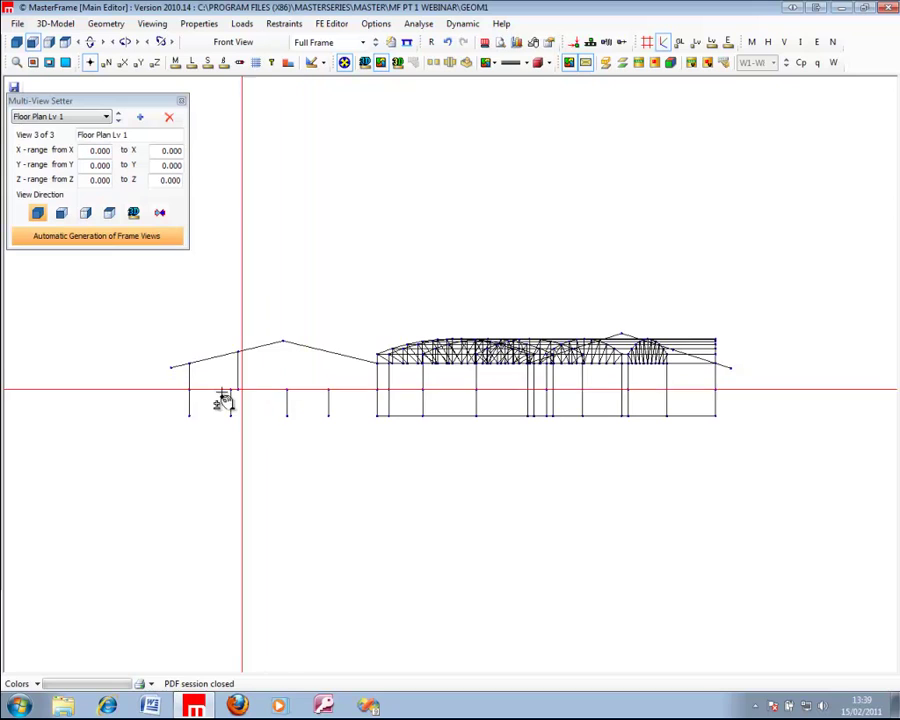
{"action": "left_click_drag", "start_coordinate": [174, 384], "coordinate": [388, 392]}
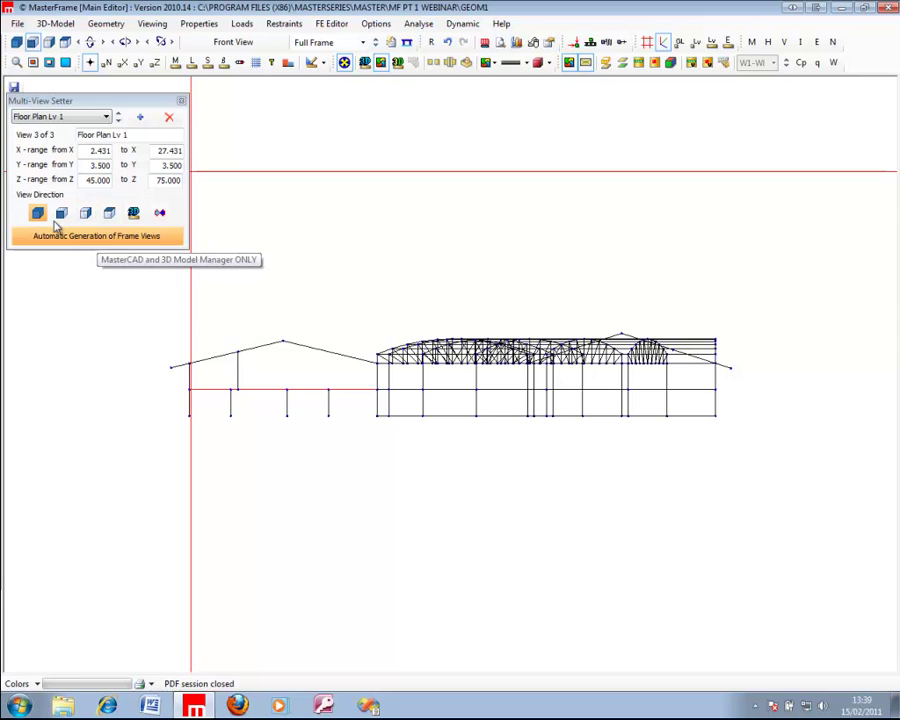
{"action": "left_click", "coordinate": [111, 214]}
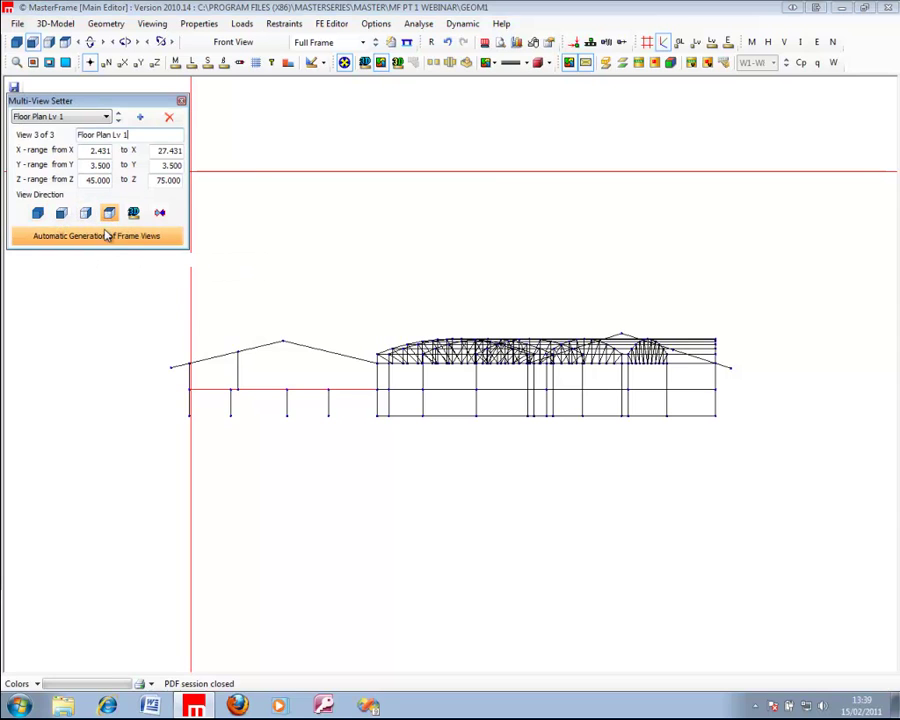
{"action": "left_click", "coordinate": [182, 102]}
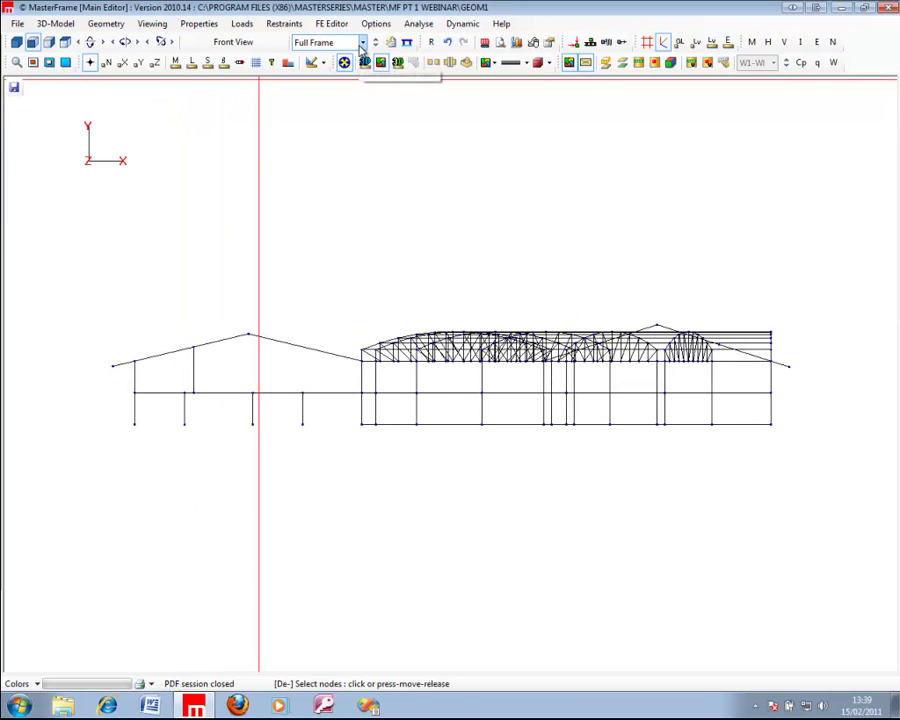
Show Grid AA in 3D, step to Grid BB, then settle on Floor Plan Lv 1 in 3D
{"action": "left_click", "coordinate": [362, 42]}
{"action": "left_click", "coordinate": [345, 68]}
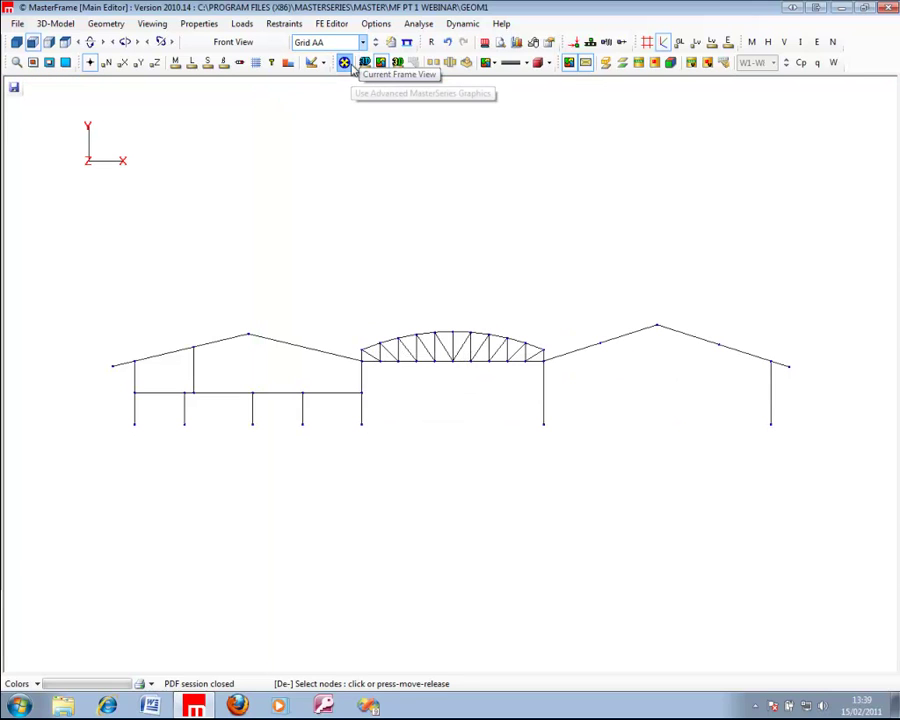
{"action": "left_click", "coordinate": [18, 44]}
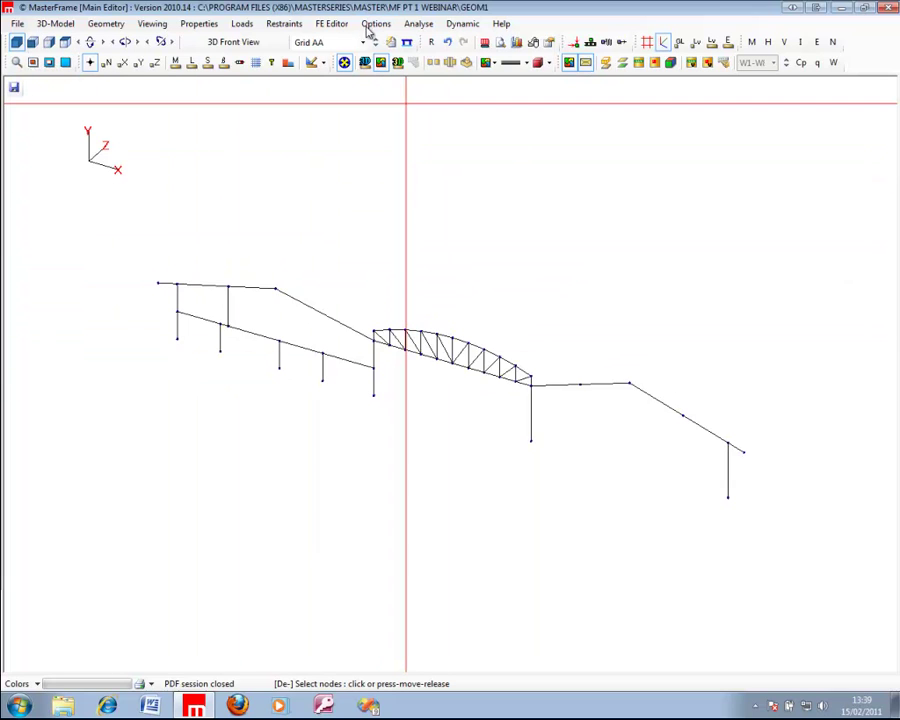
{"action": "left_click", "coordinate": [376, 43]}
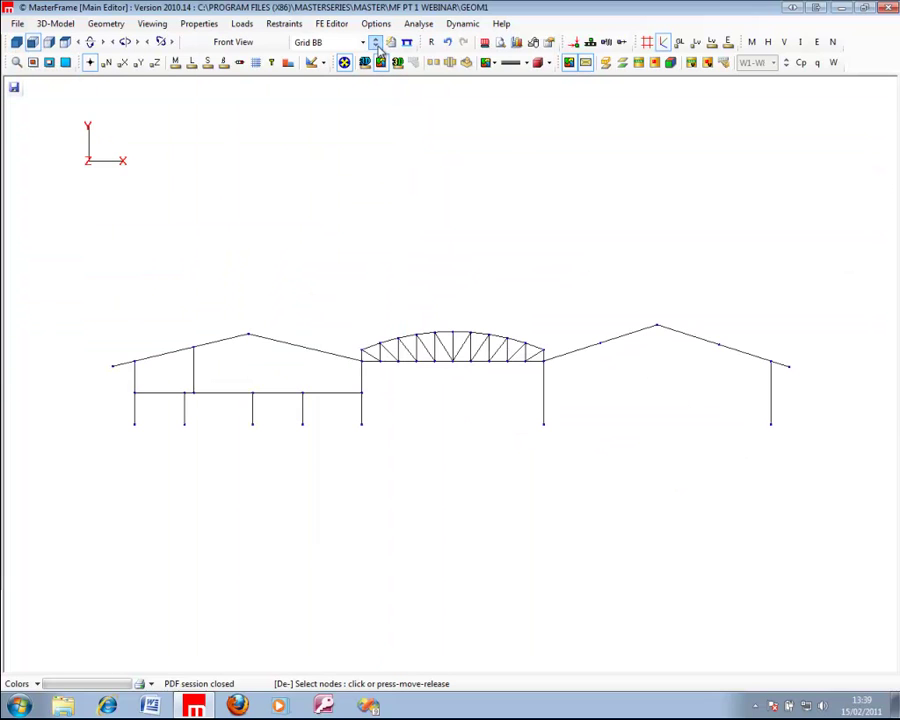
{"action": "left_click", "coordinate": [377, 44]}
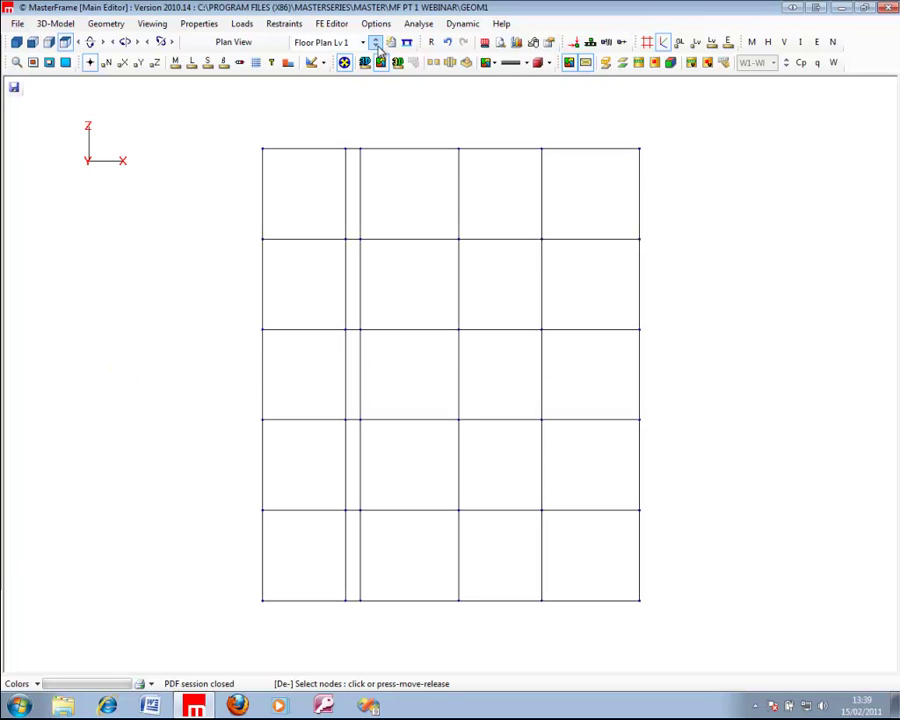
{"action": "left_click", "coordinate": [362, 42]}
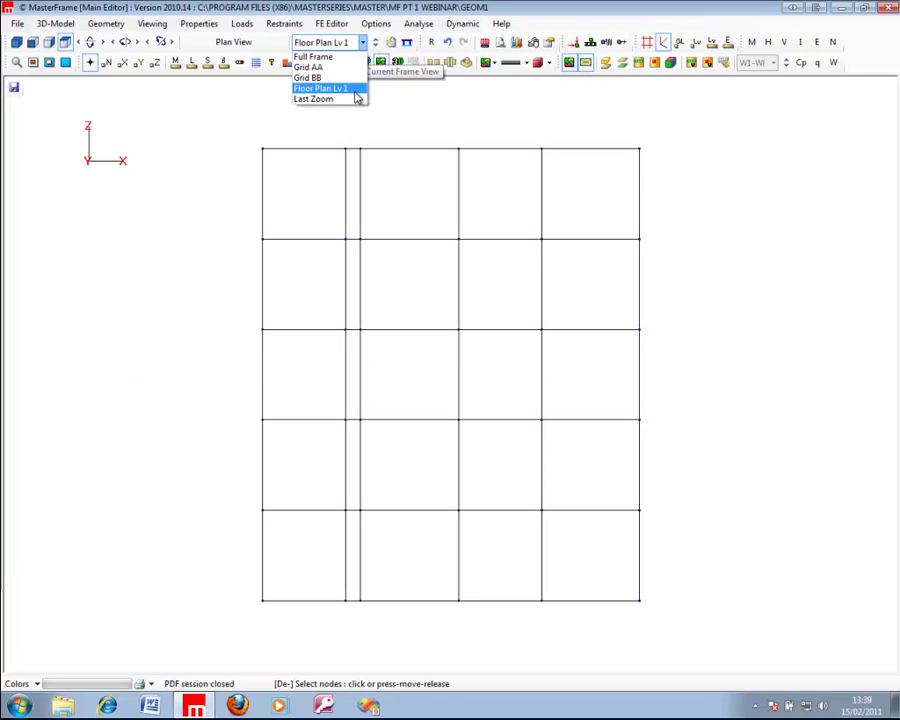
{"action": "left_click", "coordinate": [362, 42]}
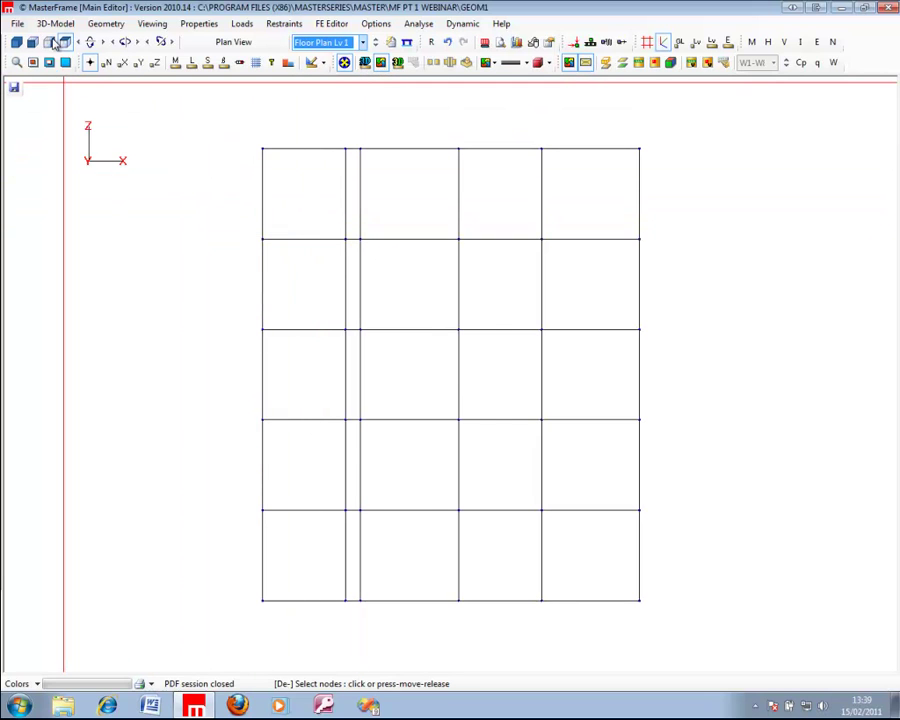
{"action": "left_click", "coordinate": [16, 42]}
View the Floor Plan Lv 1 grid in 3D amid the surrounding structure around the curved truss
{"action": "left_click", "coordinate": [49, 62]}
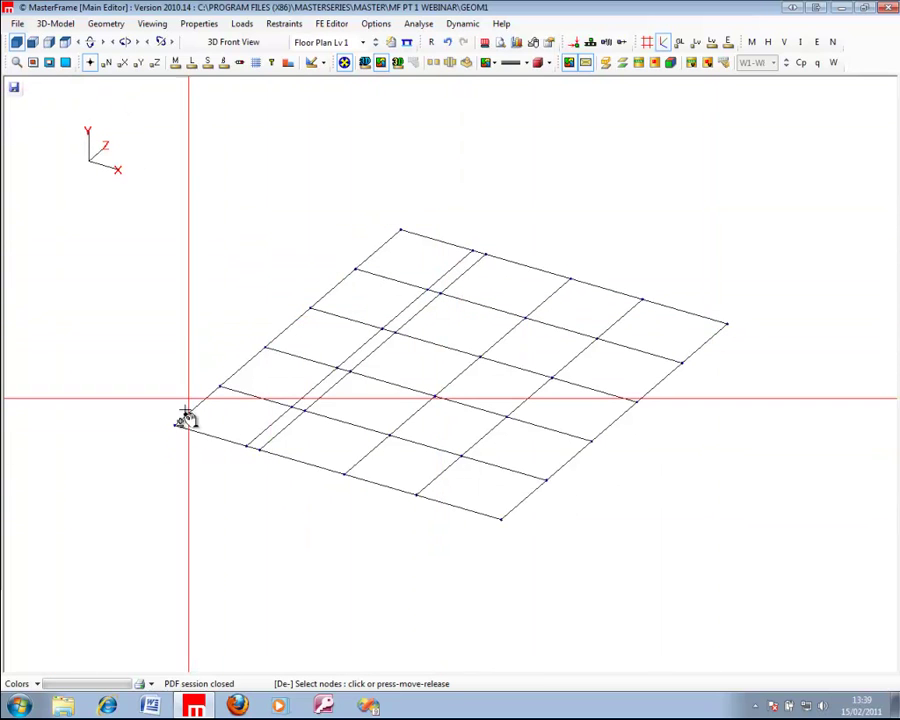
{"action": "left_click", "coordinate": [55, 64]}
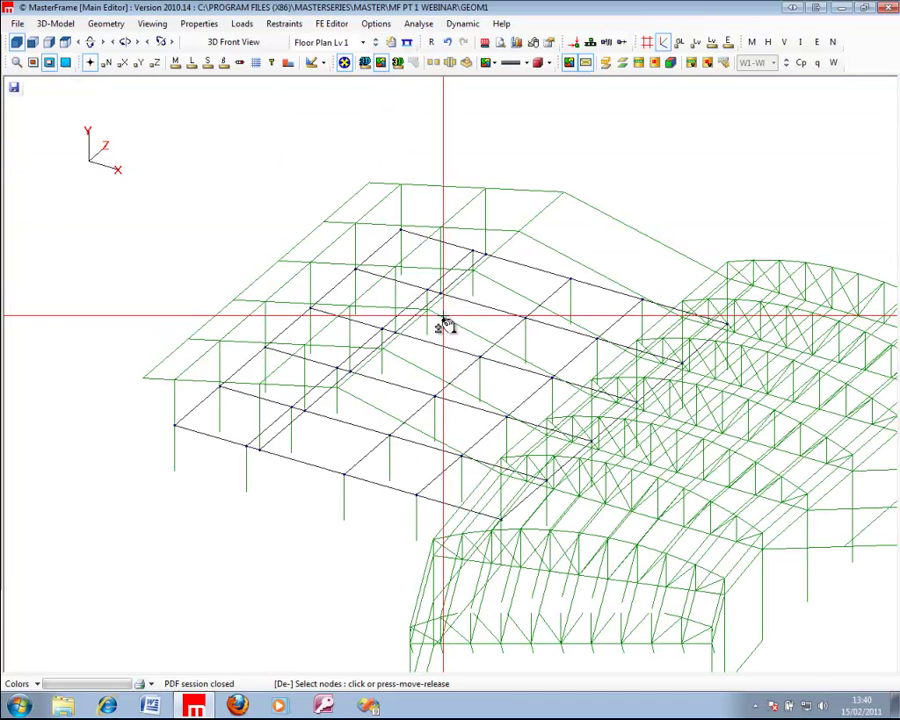
{"action": "scroll", "coordinate": [444, 313], "scroll_direction": "down", "scroll_amount": 3}
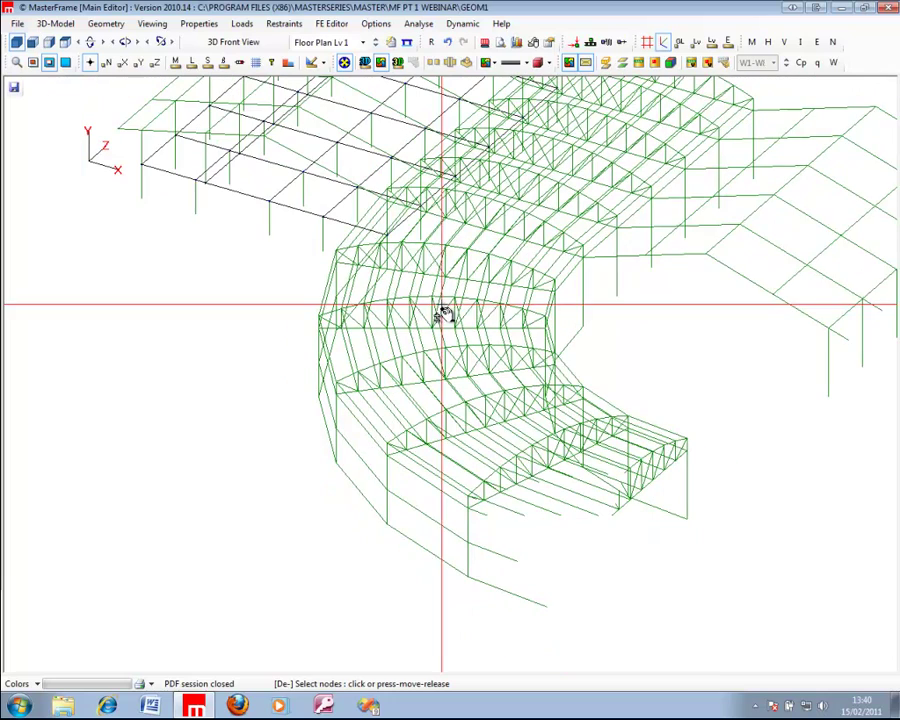
{"action": "mouse_move", "coordinate": [442, 315]}
{"action": "middle_mouse_down"}
{"action": "mouse_move", "coordinate": [428, 261]}
{"action": "mouse_move", "coordinate": [430, 185]}
{"action": "mouse_move", "coordinate": [428, 302]}
{"action": "middle_mouse_up"}
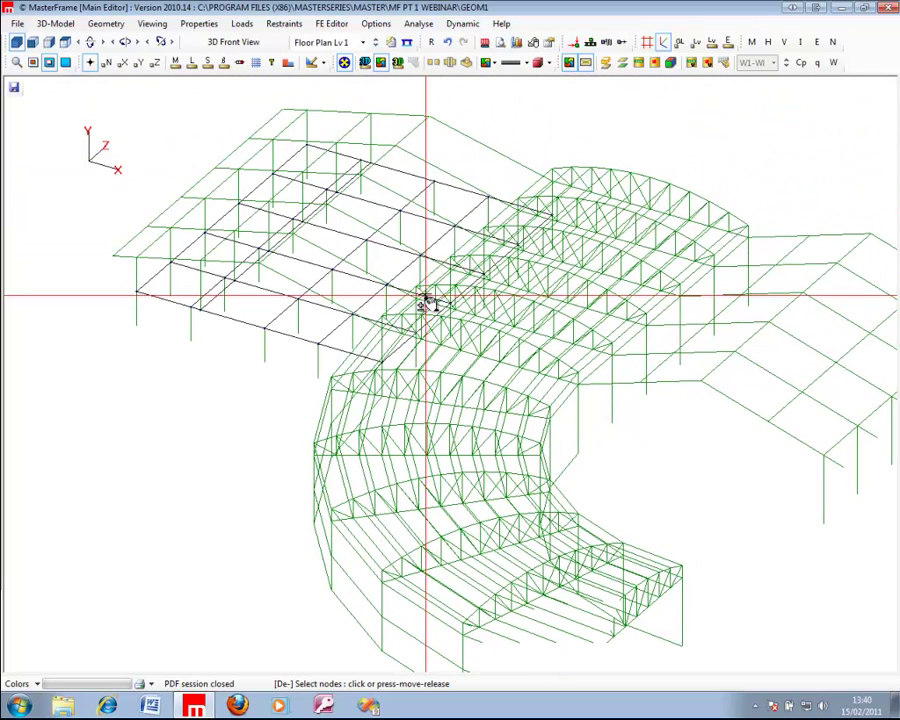
{"action": "left_click", "coordinate": [49, 62]}
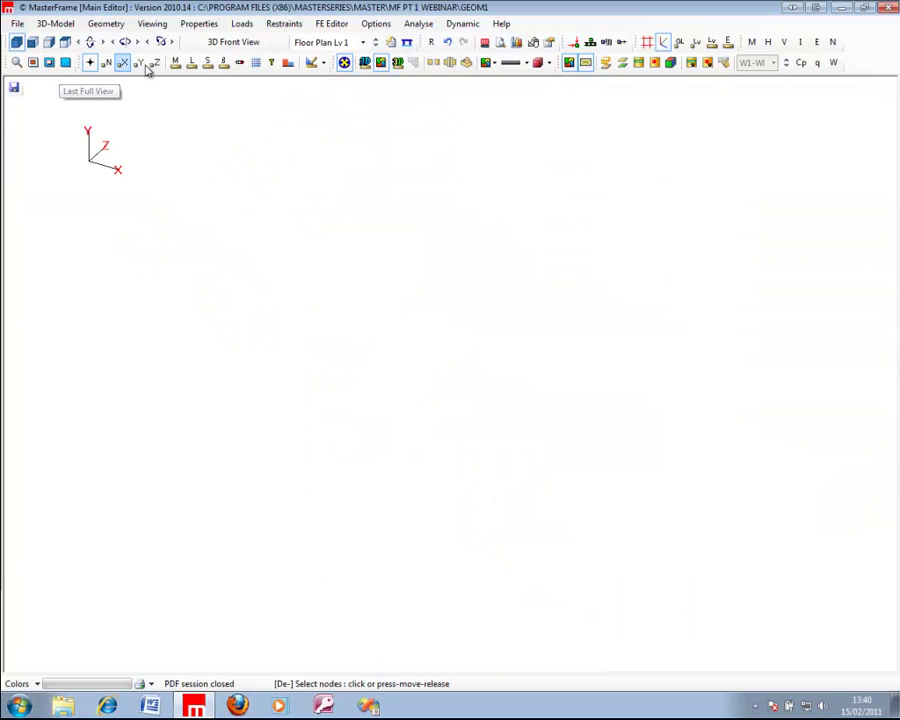
Zoom to Full Frame and show the whole steel frame centred in 3D
{"action": "right_click", "coordinate": [297, 197]}
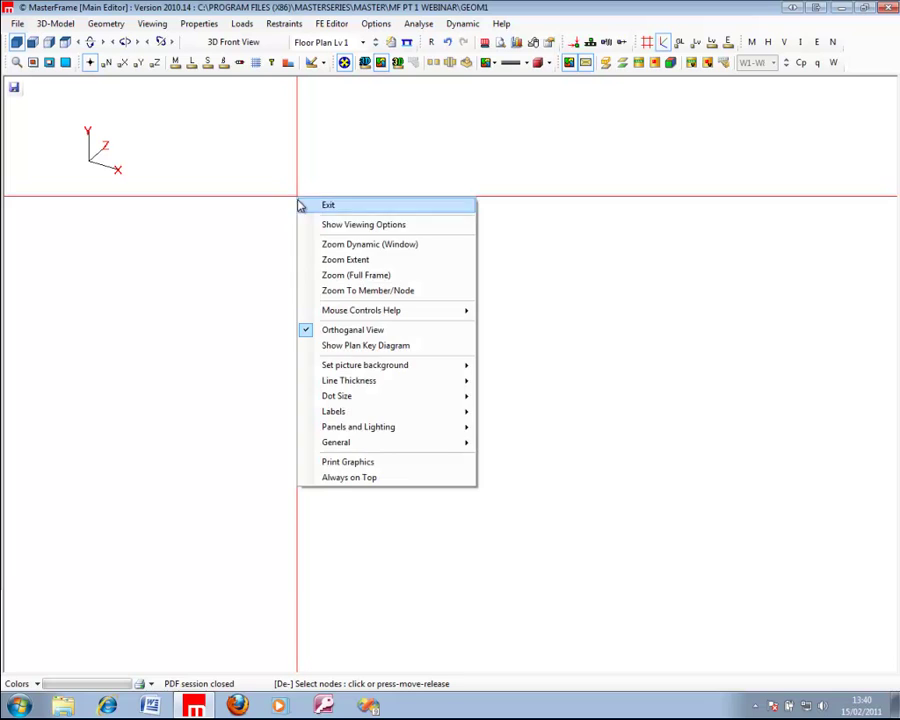
{"action": "left_click", "coordinate": [354, 275]}
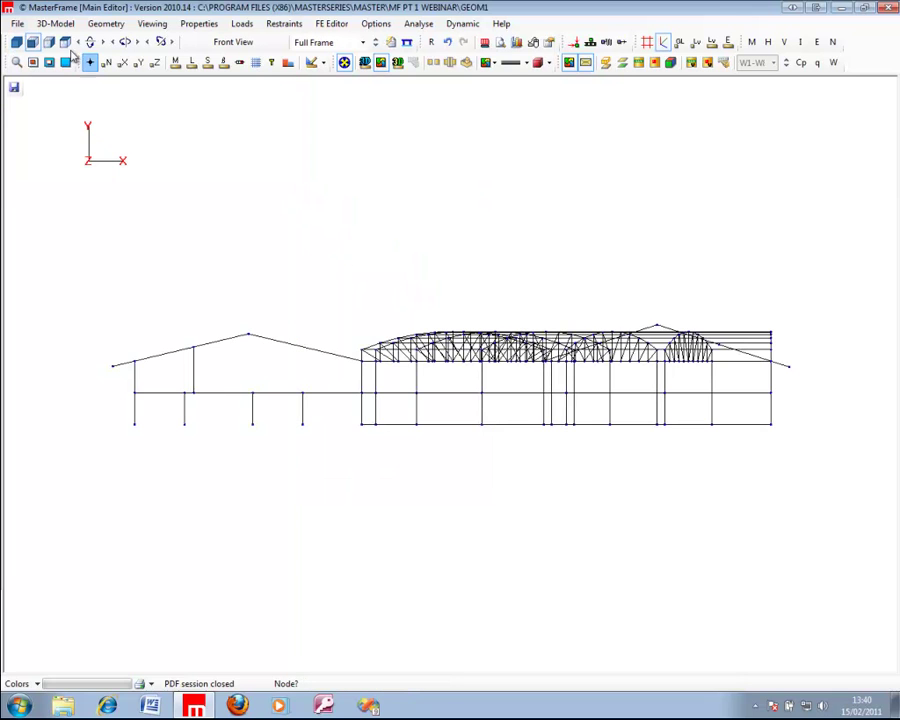
{"action": "left_click", "coordinate": [16, 42]}
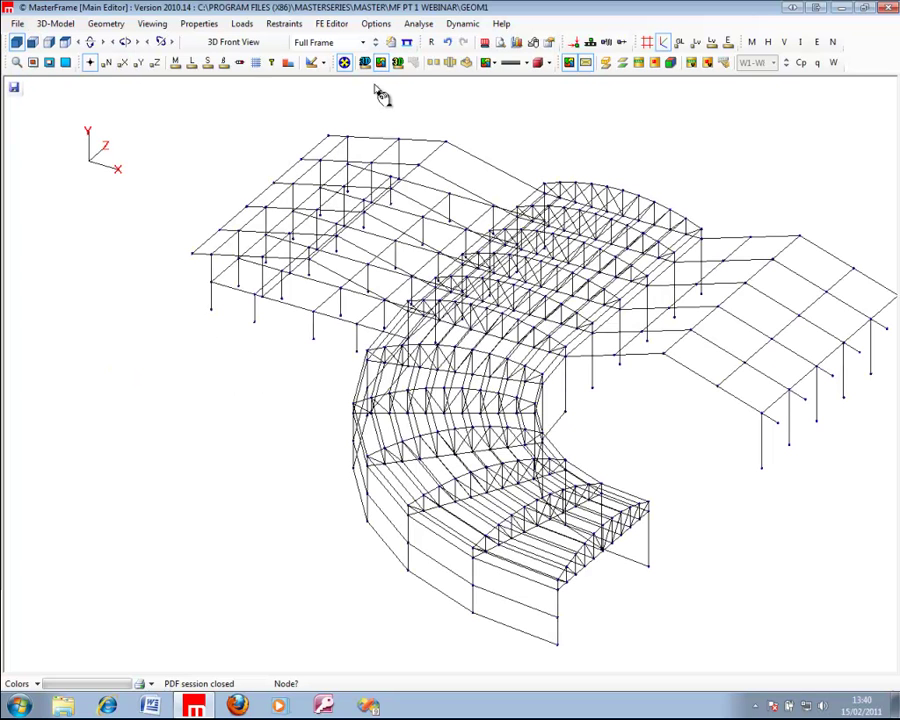
{"action": "left_click_drag", "start_coordinate": [365, 186], "coordinate": [264, 198]}
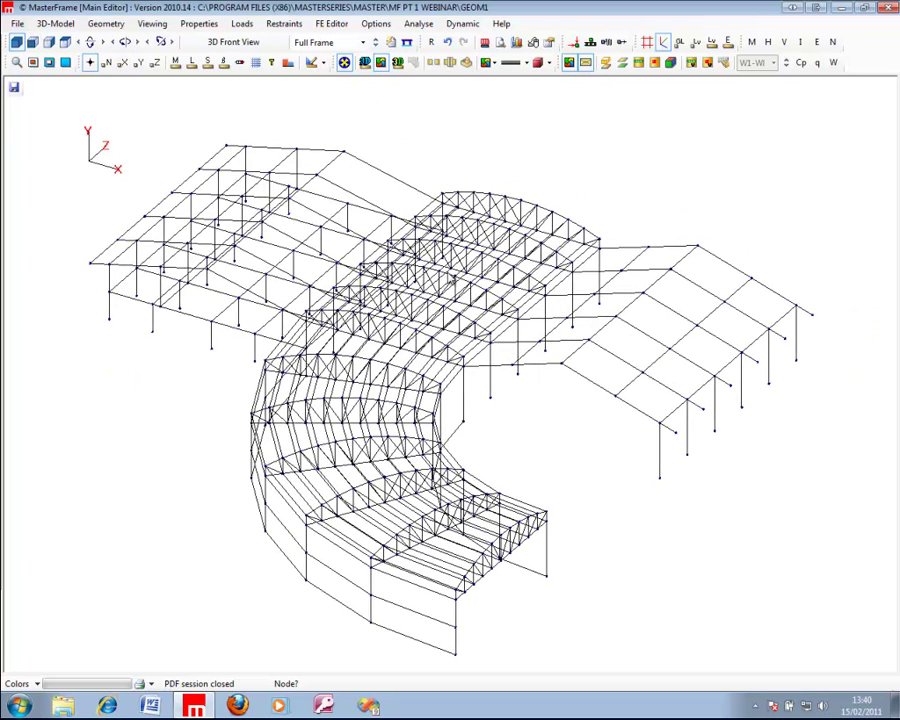
{"action": "left_click", "coordinate": [152, 24]}
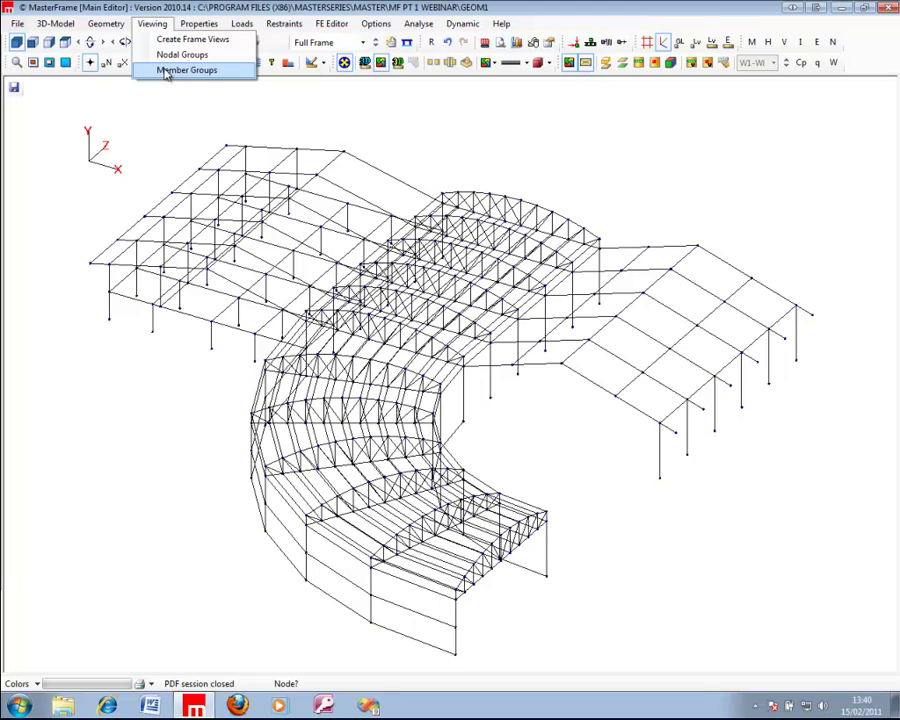
In Front View, window-select the left building's sloping rafters into the Portal Frame Raft group
{"action": "left_click", "coordinate": [166, 71]}
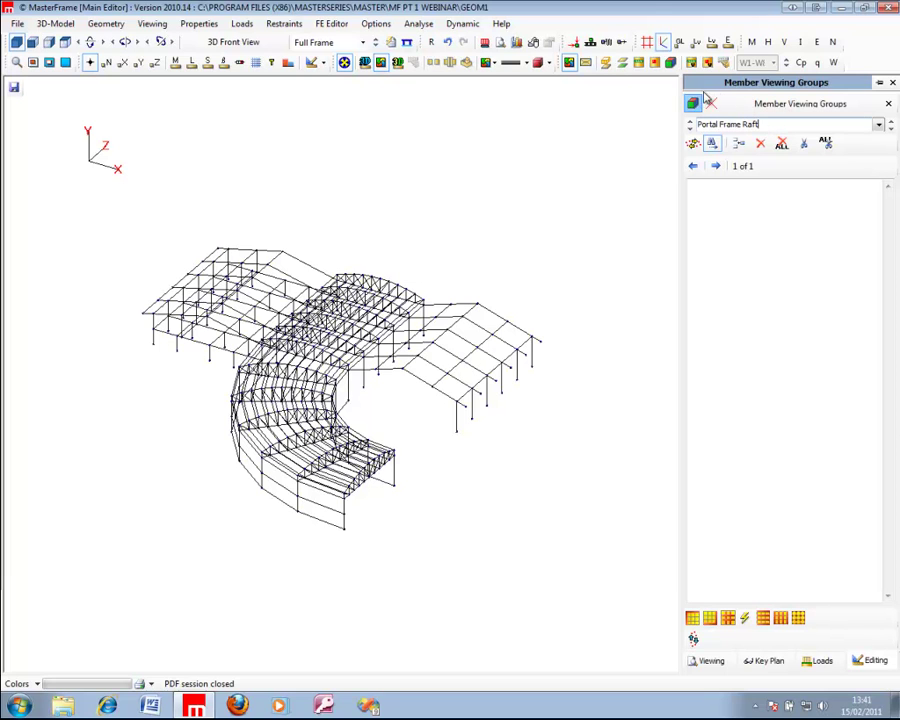
{"action": "left_click", "coordinate": [32, 42]}
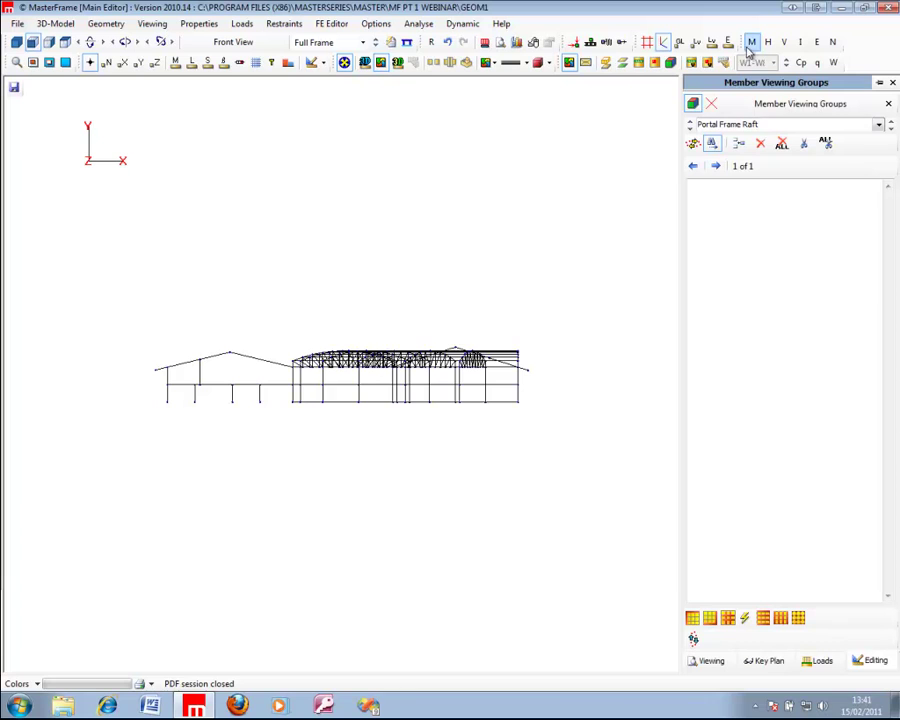
{"action": "left_click", "coordinate": [694, 145]}
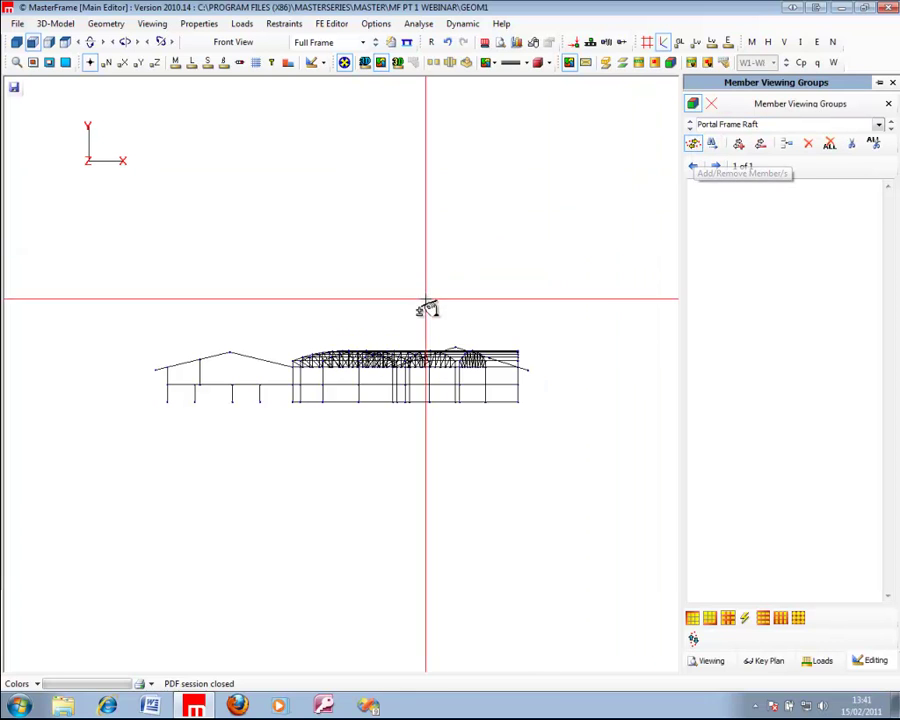
{"action": "left_click_drag", "start_coordinate": [165, 370], "coordinate": [282, 326]}
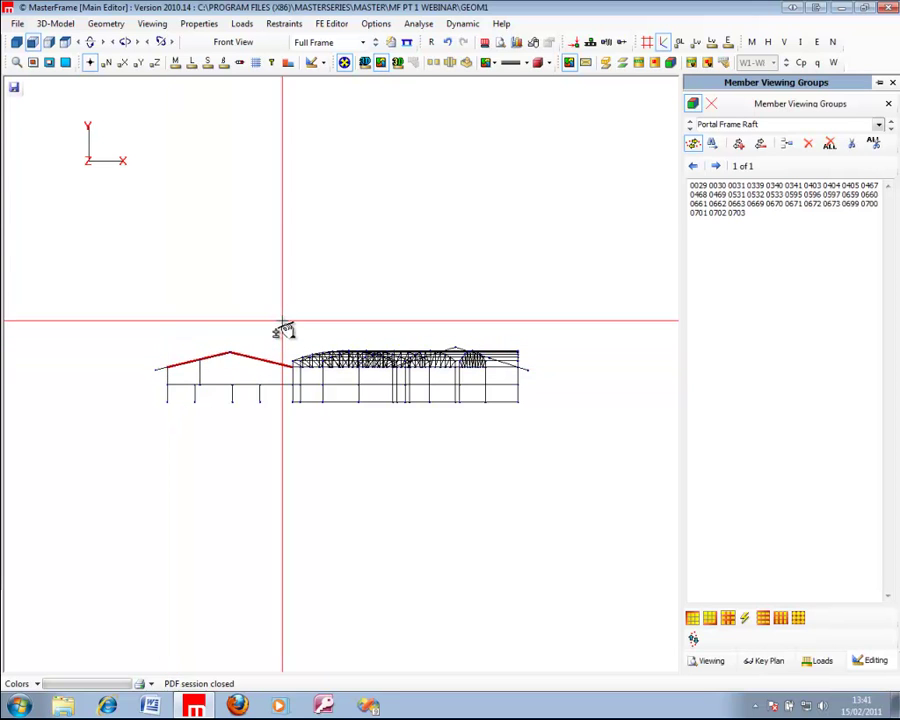
Return to 3D view and clear all members from the Portal Frame Raft group
{"action": "left_click", "coordinate": [16, 41]}
{"action": "scroll", "coordinate": [246, 330], "scroll_direction": "up", "scroll_amount": 3}
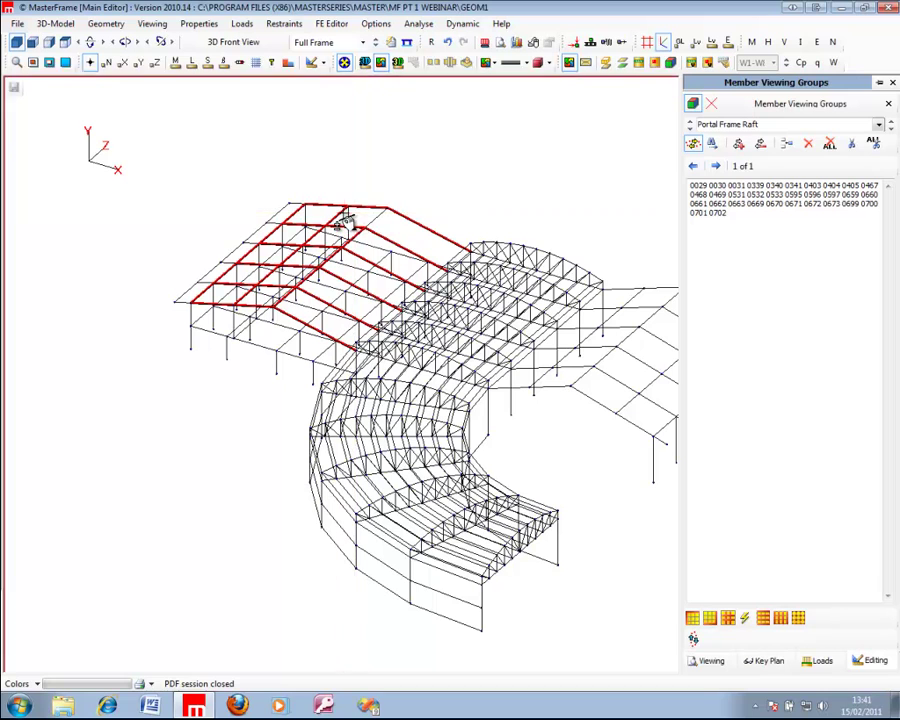
{"action": "left_click", "coordinate": [807, 145]}
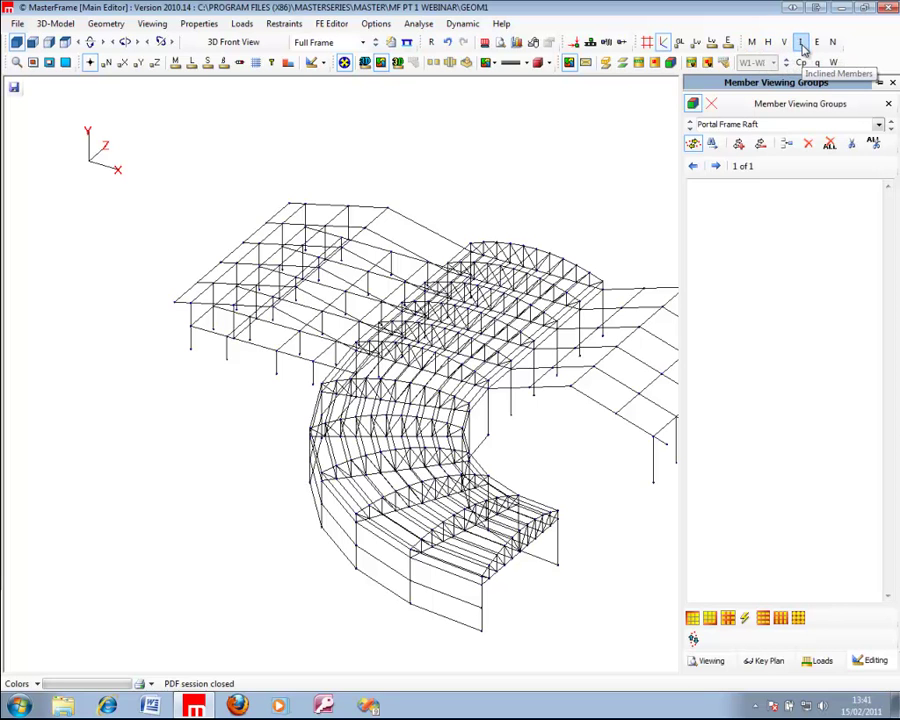
Filter the display to inclined members and switch to Plan View
{"action": "left_click", "coordinate": [769, 44]}
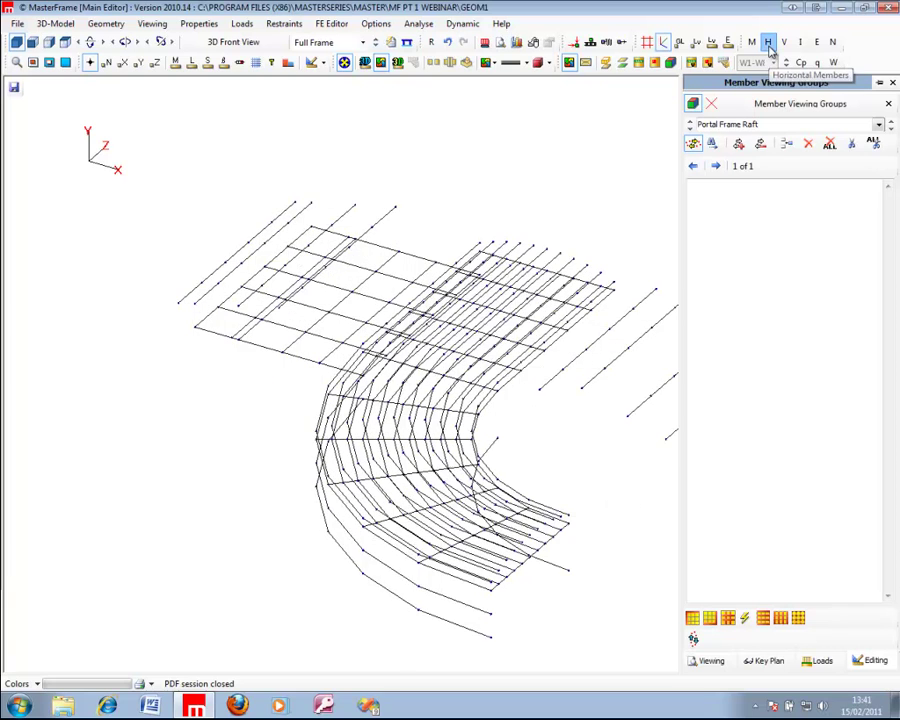
{"action": "left_click", "coordinate": [784, 42]}
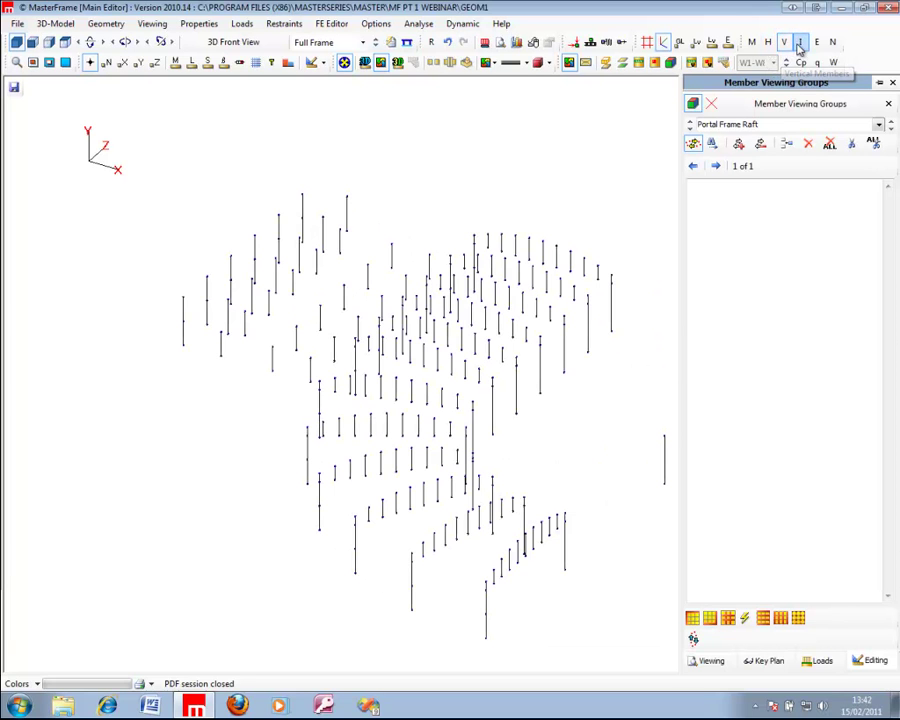
{"action": "left_click", "coordinate": [800, 43]}
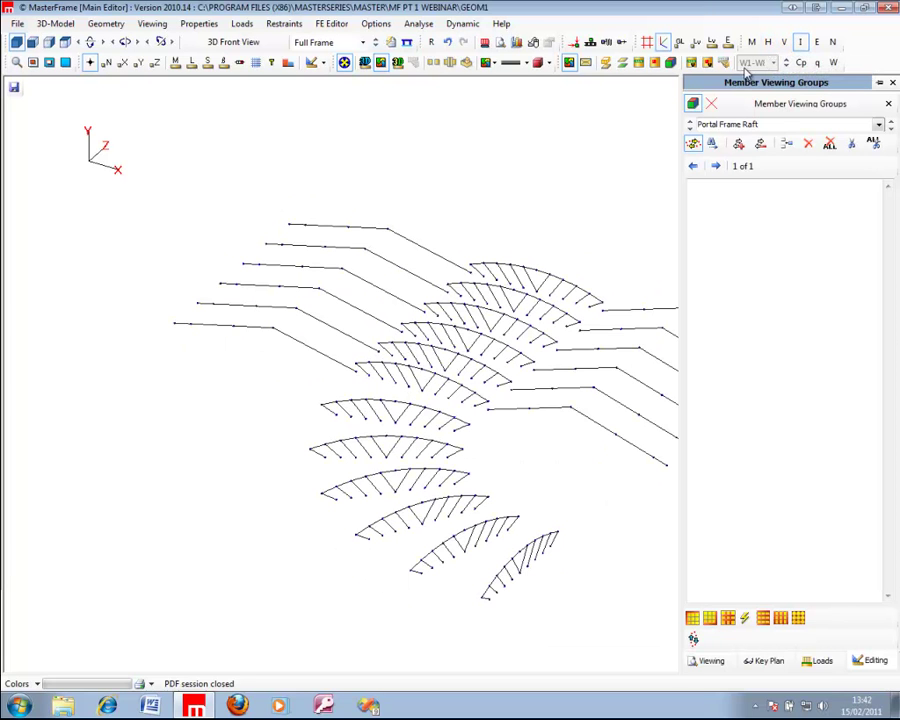
{"action": "scroll", "coordinate": [334, 176], "scroll_direction": "down", "scroll_amount": 2}
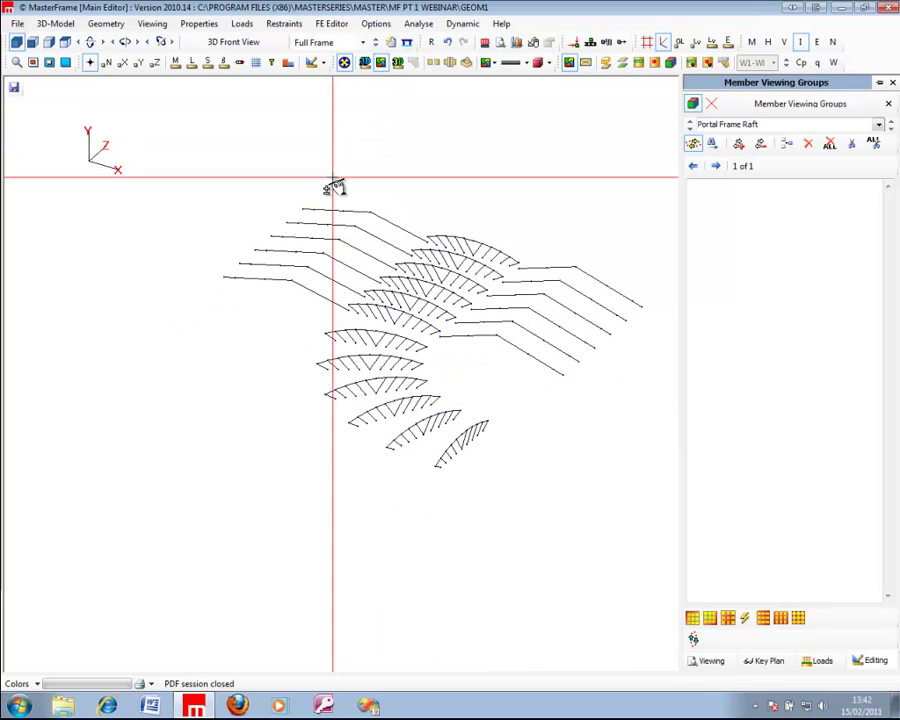
{"action": "left_click", "coordinate": [32, 42]}
{"action": "left_click", "coordinate": [49, 43]}
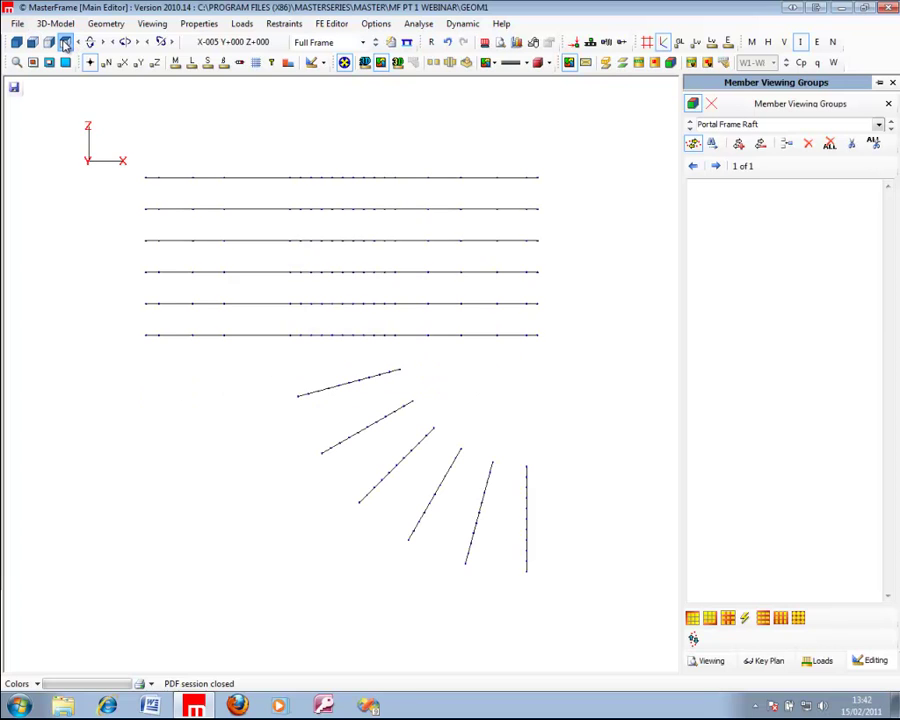
Window-select both buildings' rafter lines into the group and restore the full 3D frame
{"action": "left_click_drag", "start_coordinate": [276, 348], "coordinate": [135, 162]}
{"action": "left_click_drag", "start_coordinate": [564, 355], "coordinate": [399, 157]}
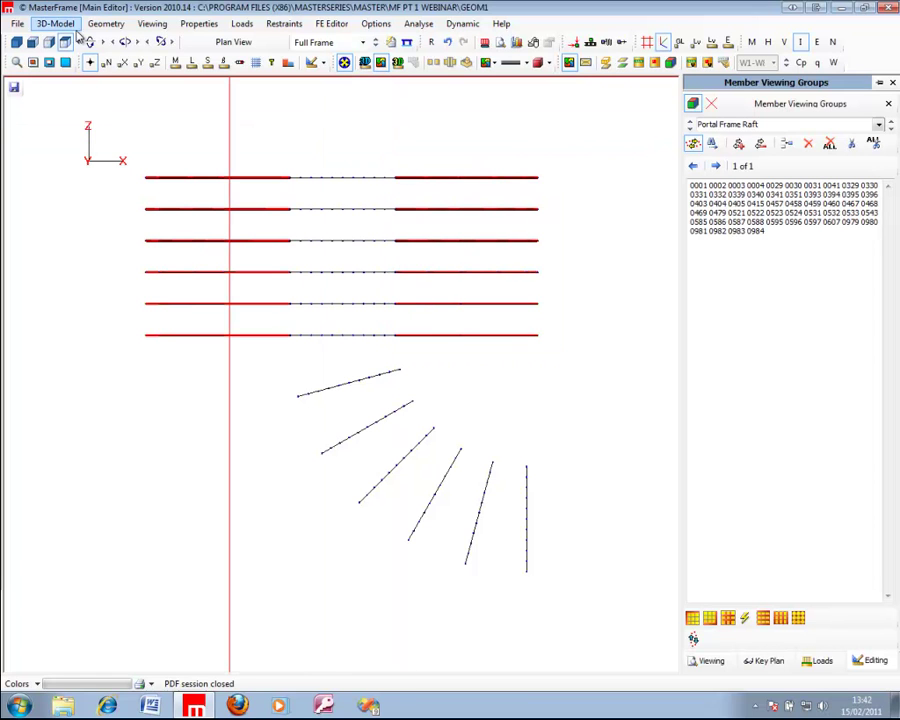
{"action": "left_click", "coordinate": [24, 41]}
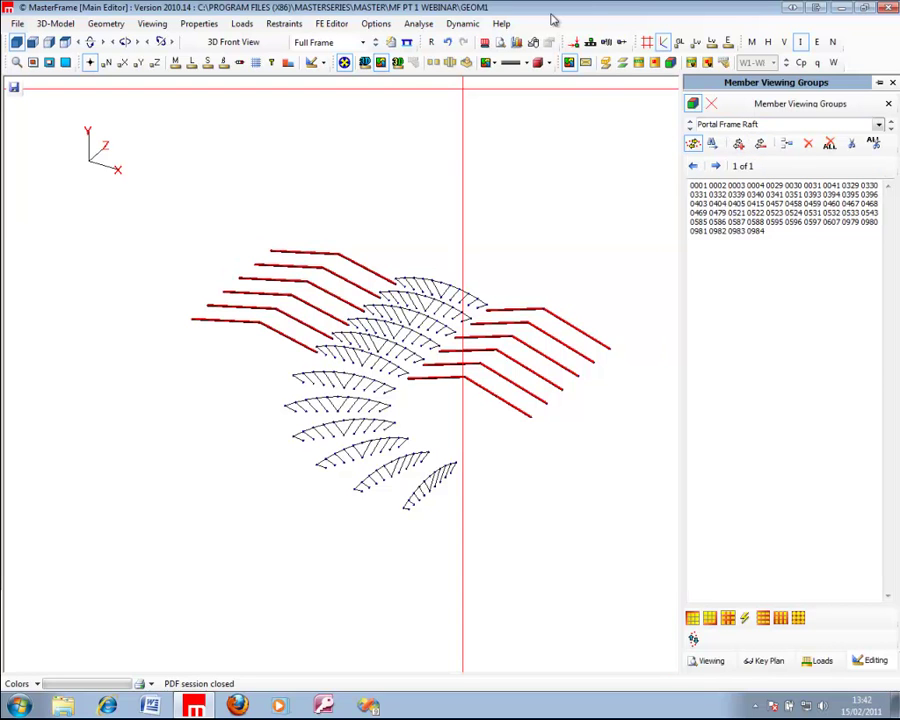
{"action": "left_click", "coordinate": [802, 44]}
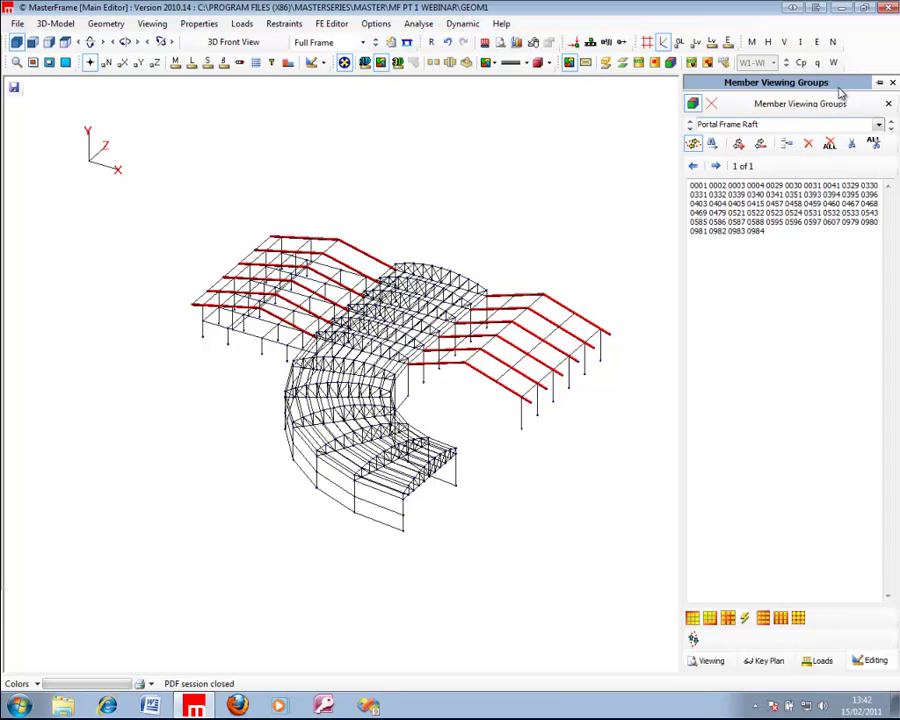
Set the viewing options to draw members by viewing group, showing only Portal Frame Raft
{"action": "left_click", "coordinate": [893, 82]}
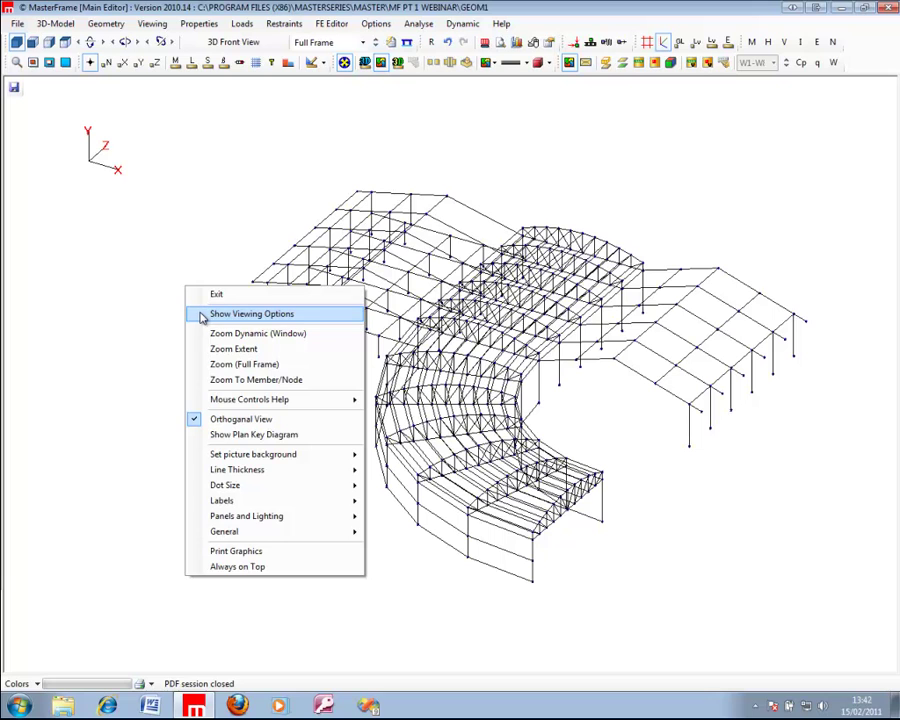
{"action": "left_click", "coordinate": [202, 317]}
{"action": "mouse_move", "coordinate": [890, 155]}
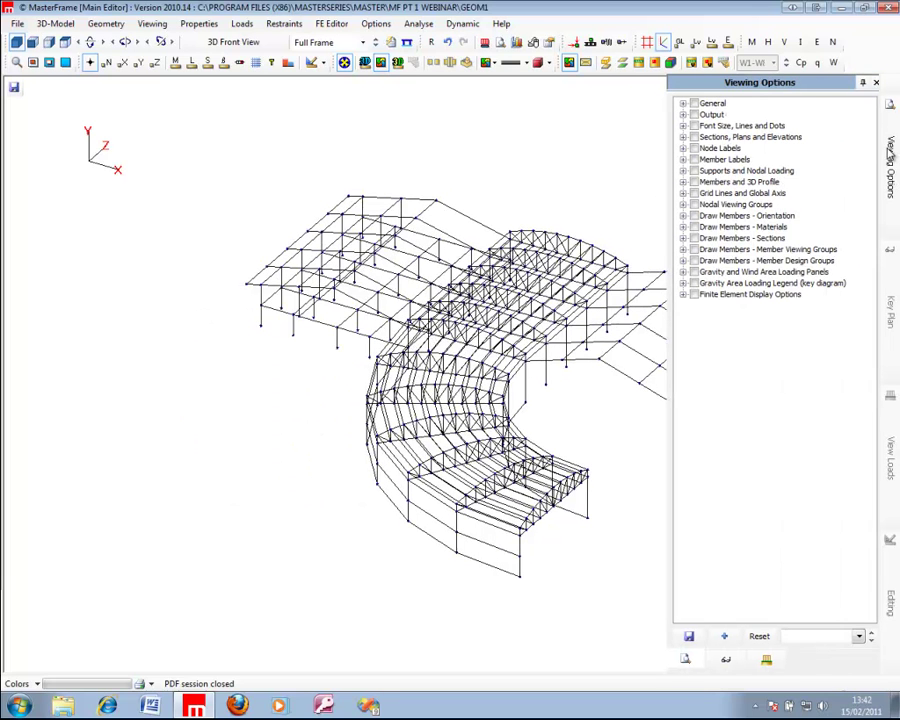
{"action": "left_click", "coordinate": [695, 250]}
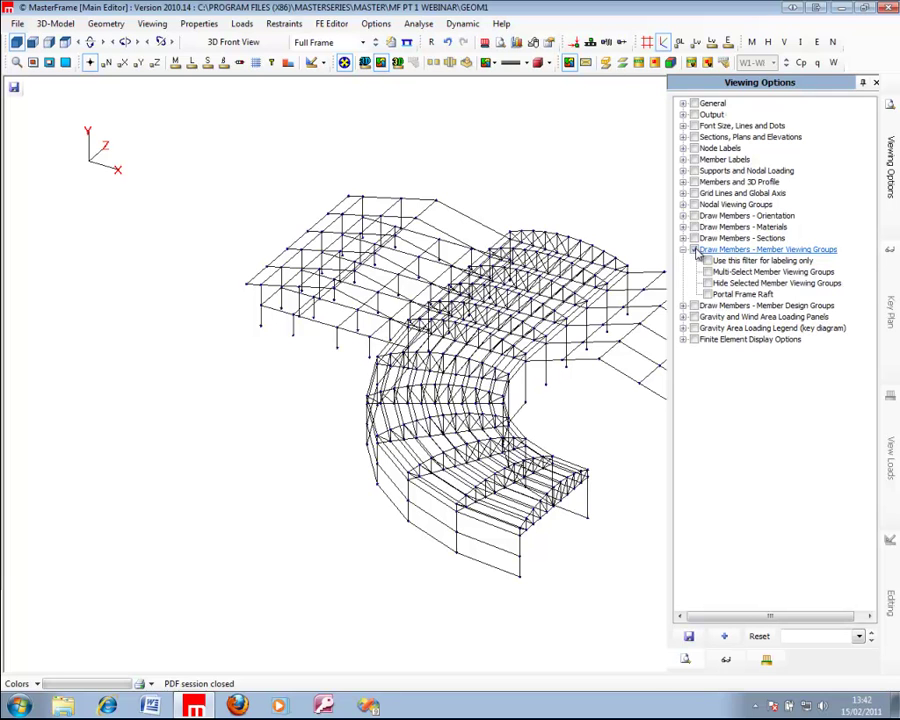
{"action": "left_click", "coordinate": [712, 300]}
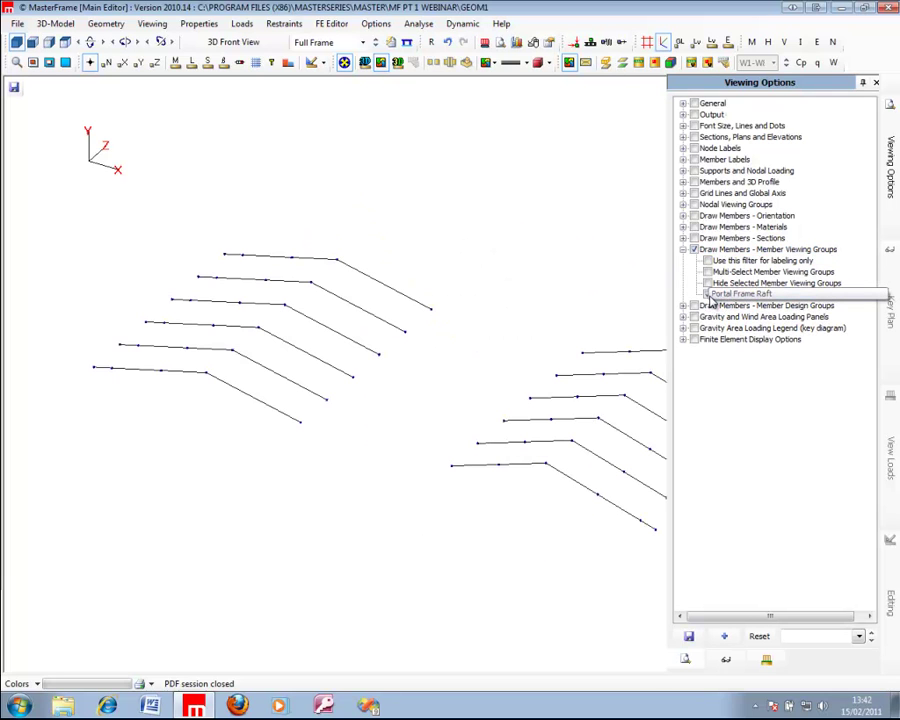
Try the hide and labelling-only group filters, then revert to showing only raft members
{"action": "scroll", "coordinate": [448, 410], "scroll_direction": "down", "scroll_amount": 1}
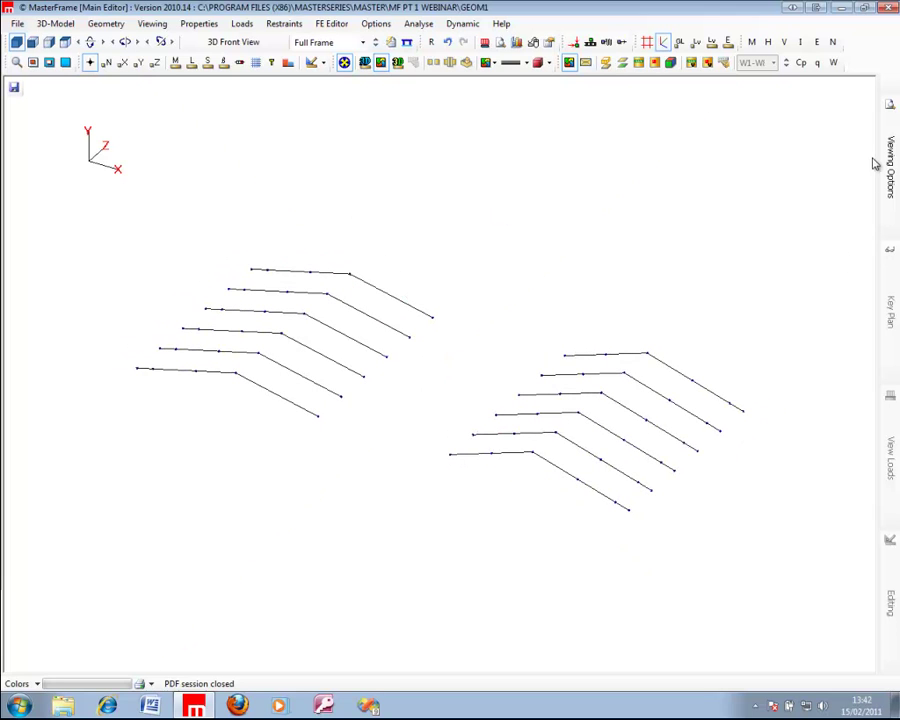
{"action": "mouse_move", "coordinate": [872, 166]}
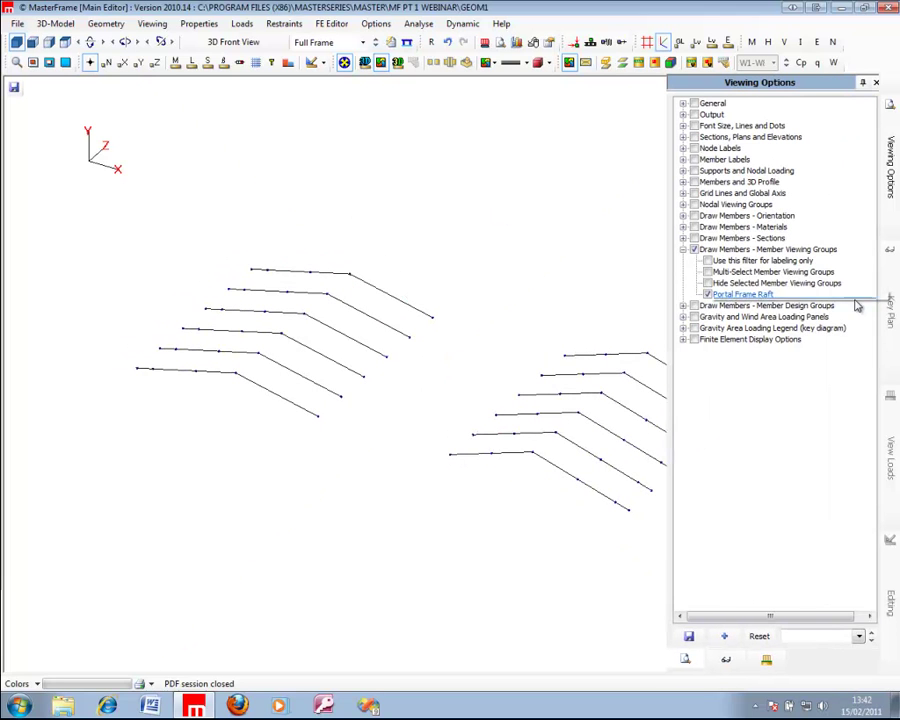
{"action": "left_click", "coordinate": [709, 284]}
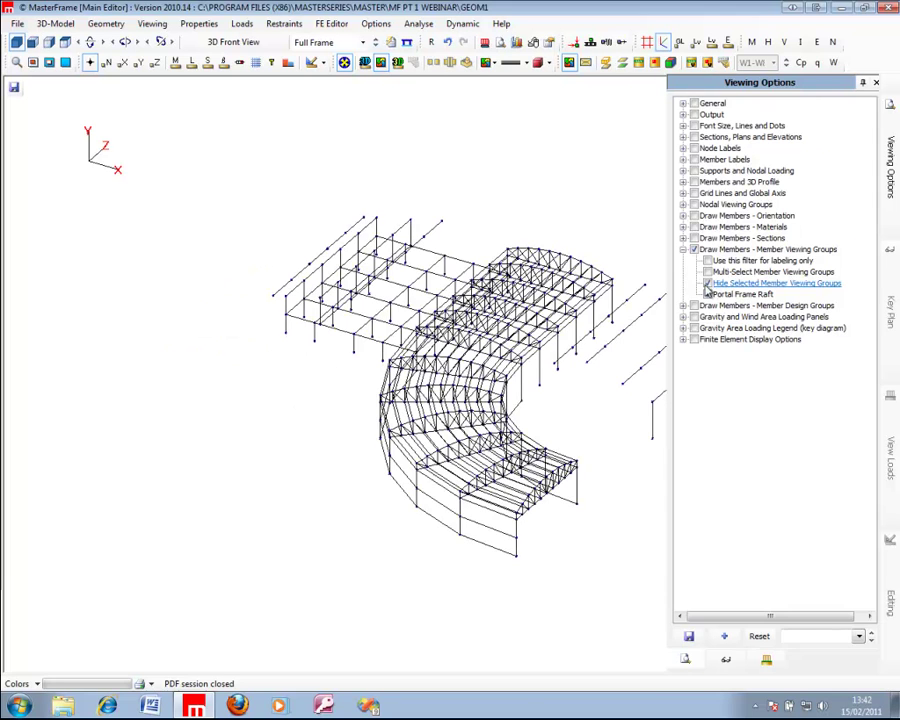
{"action": "mouse_move", "coordinate": [885, 294]}
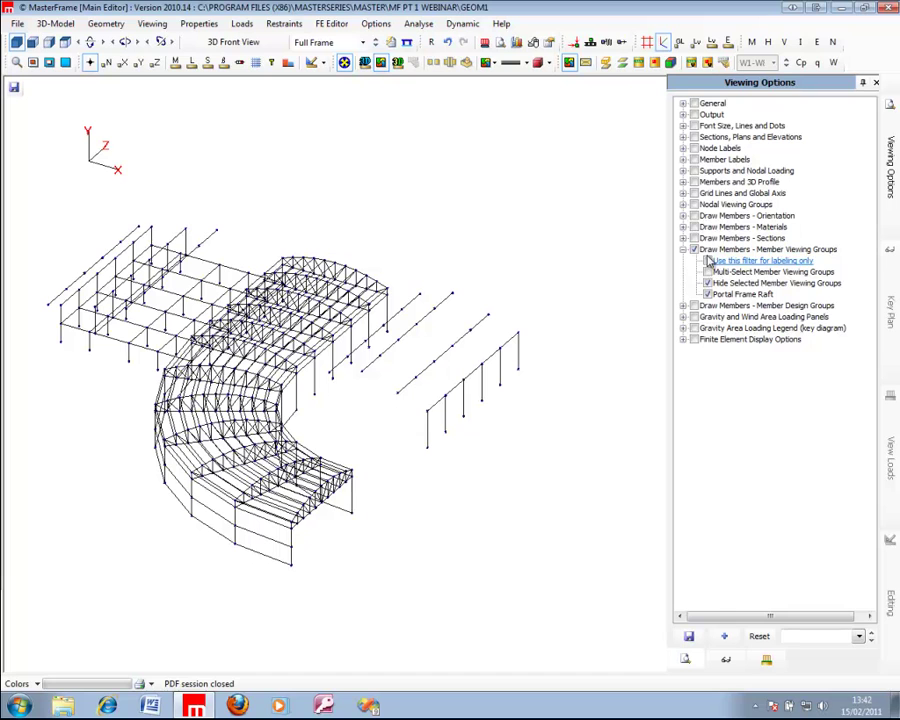
{"action": "left_click", "coordinate": [709, 284]}
{"action": "left_click", "coordinate": [709, 286]}
{"action": "left_click", "coordinate": [709, 293]}
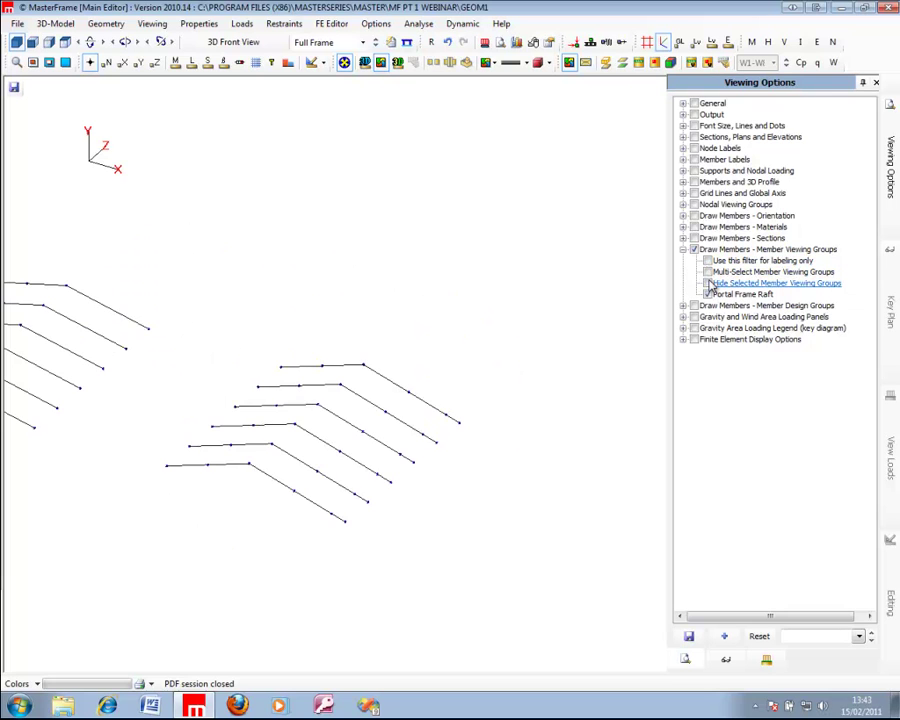
Pan the view to centre the two buildings' raft rafters
{"action": "middle_click_drag", "start_coordinate": [196, 362], "coordinate": [384, 347]}
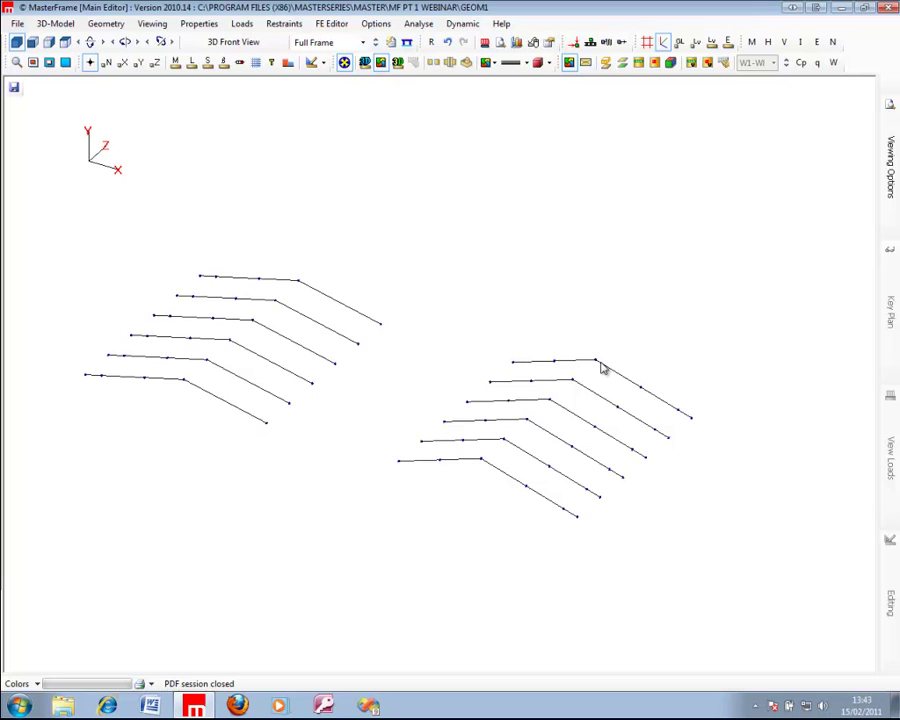
{"action": "middle_click_drag", "start_coordinate": [384, 364], "coordinate": [456, 326]}
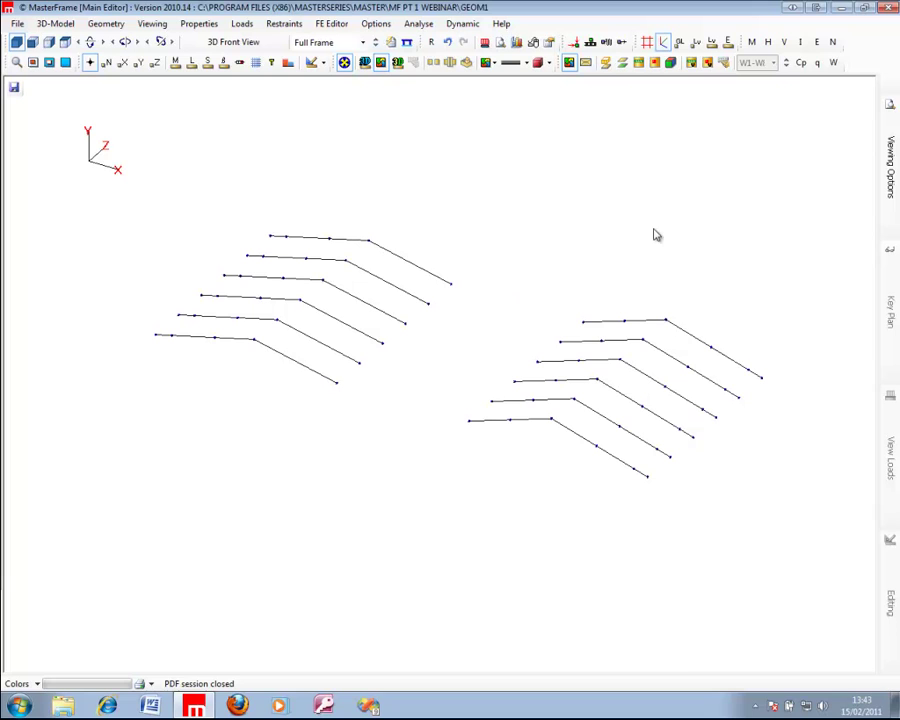
{"action": "left_click", "coordinate": [890, 165]}
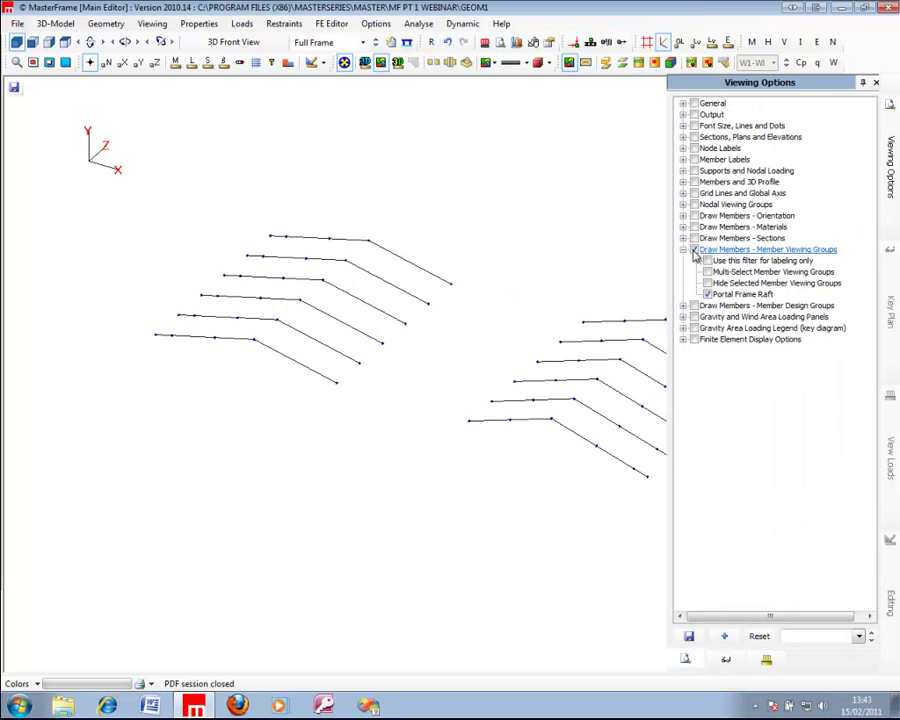
{"action": "left_click", "coordinate": [333, 43]}
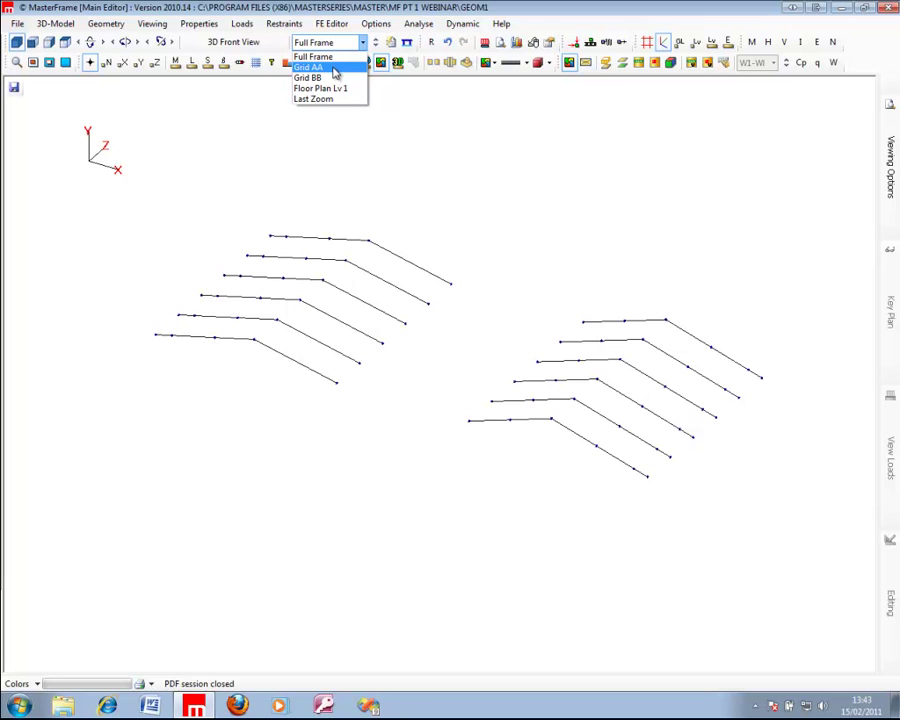
Show the Grid AA view in 3D and turn off drawing by member viewing groups
{"action": "left_click", "coordinate": [334, 68]}
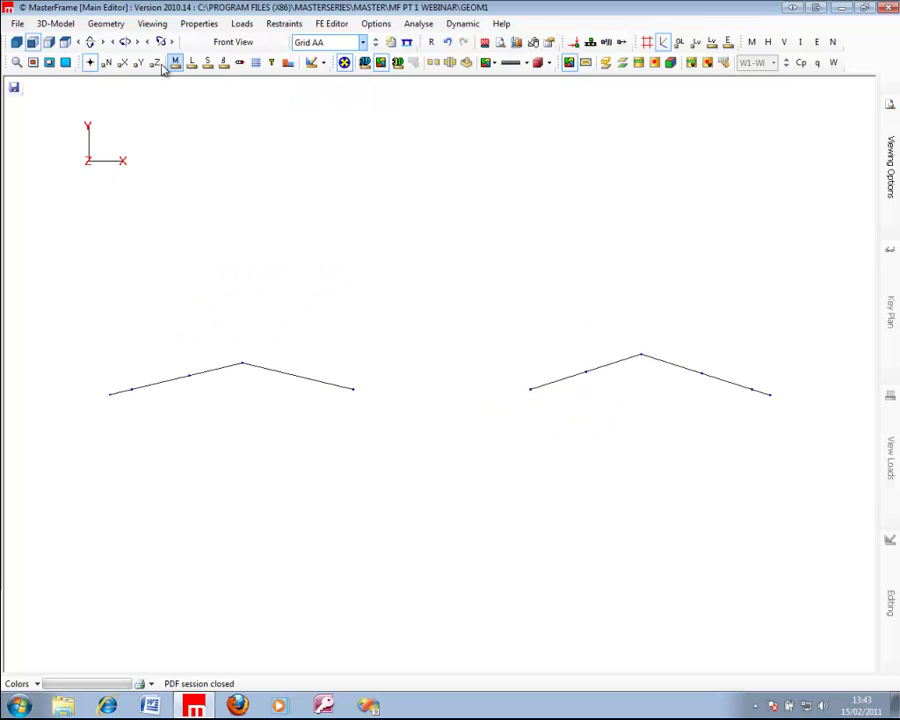
{"action": "left_click", "coordinate": [16, 42]}
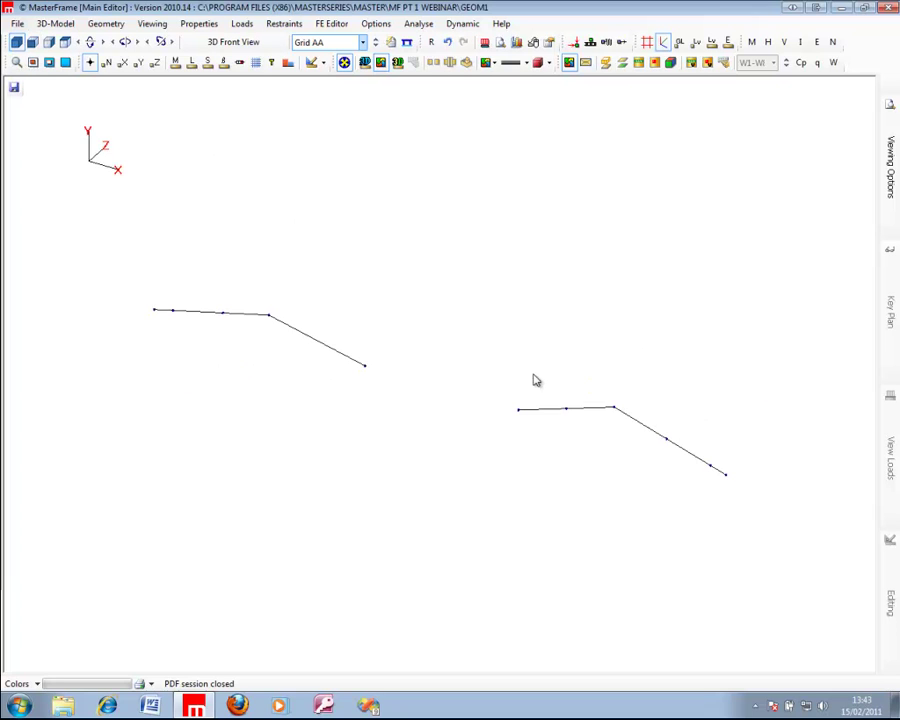
{"action": "left_click", "coordinate": [886, 180]}
{"action": "left_click", "coordinate": [886, 178]}
{"action": "left_click", "coordinate": [695, 251]}
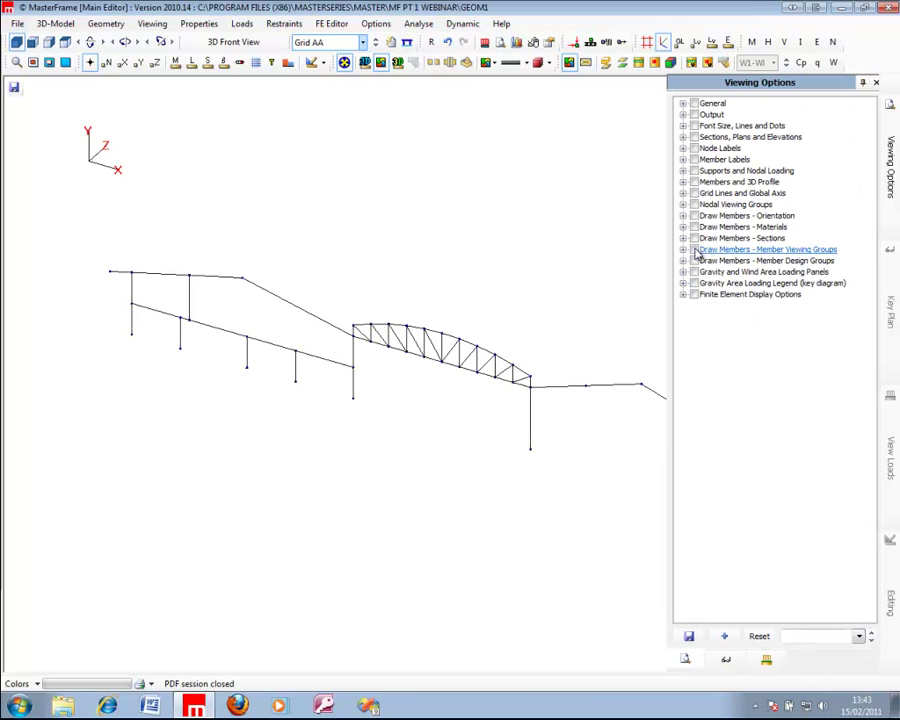
Return to the Full Frame saved view displayed in 3D
{"action": "left_click", "coordinate": [330, 42]}
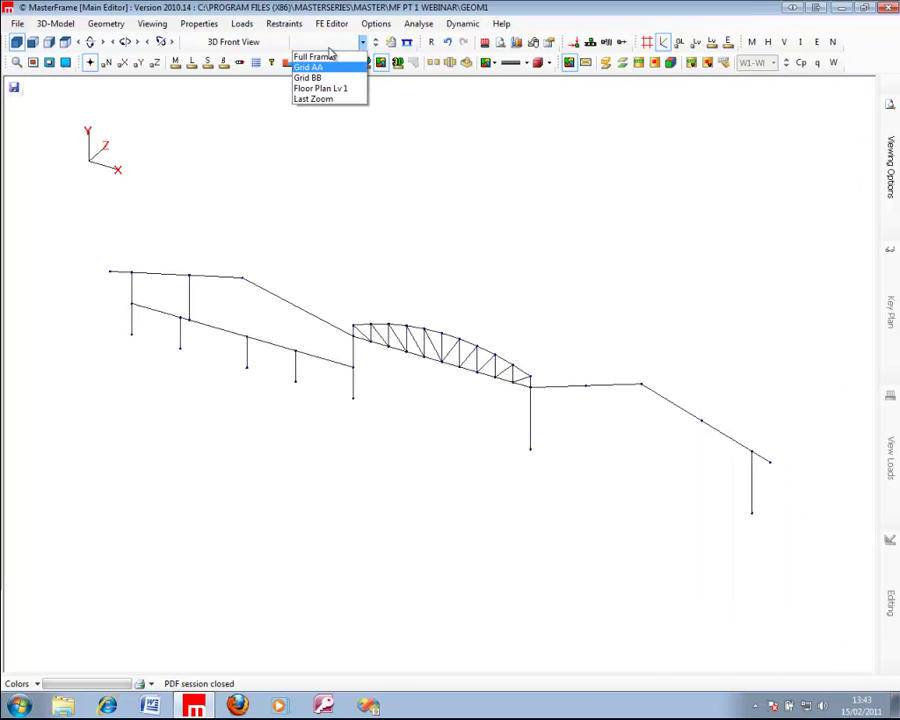
{"action": "left_click", "coordinate": [329, 57]}
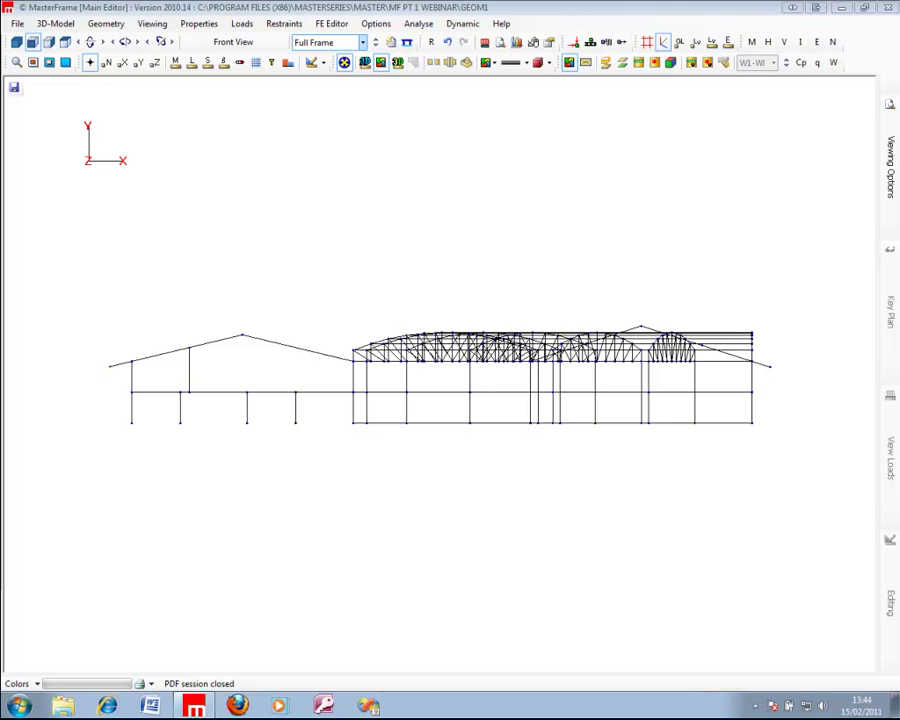
{"action": "left_click", "coordinate": [18, 44]}
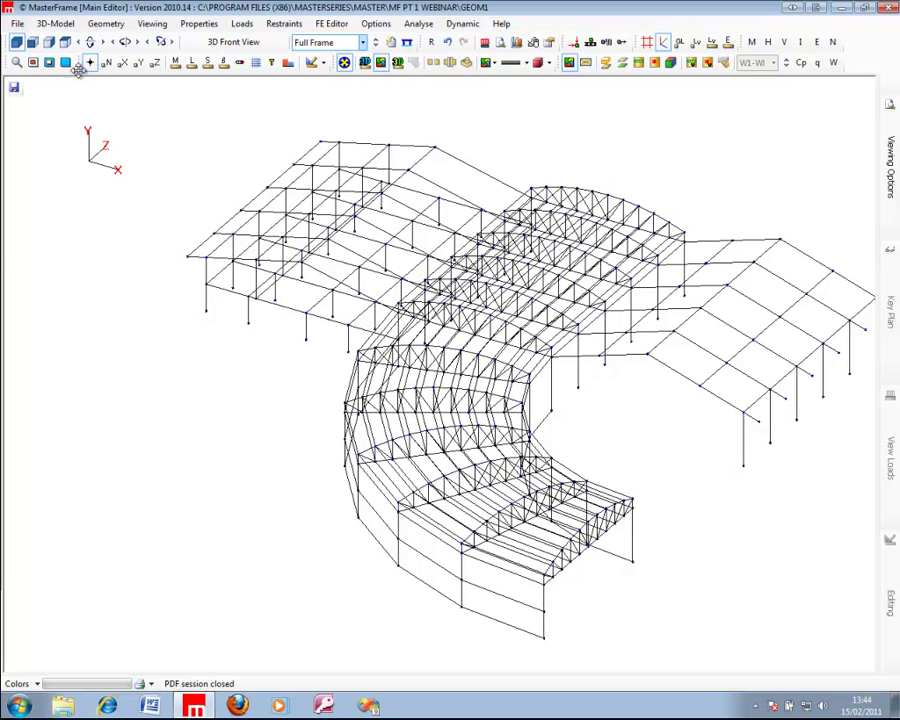
{"action": "left_click", "coordinate": [18, 24]}
{"action": "left_click", "coordinate": [42, 55]}
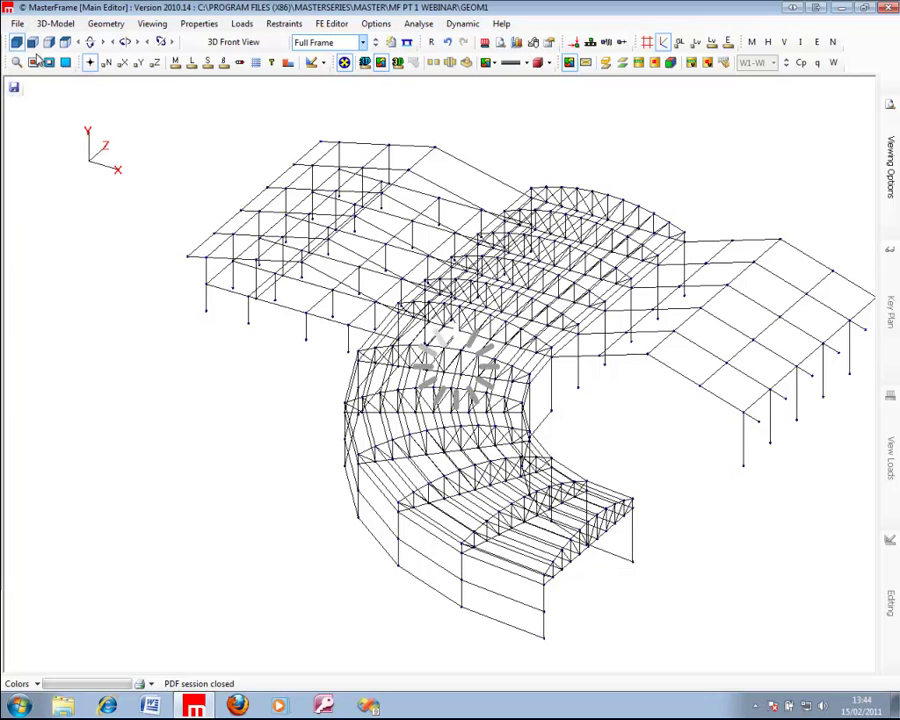
Save the current model, load Off Axis Grids.$5, and display it in plan view
{"action": "left_click", "coordinate": [395, 381]}
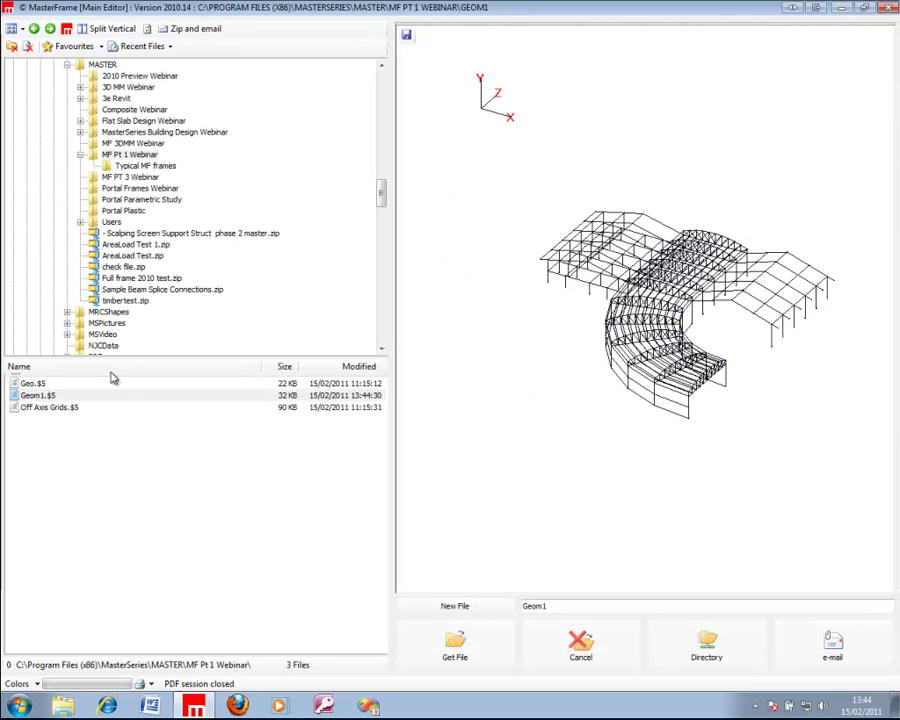
{"action": "left_click", "coordinate": [76, 408]}
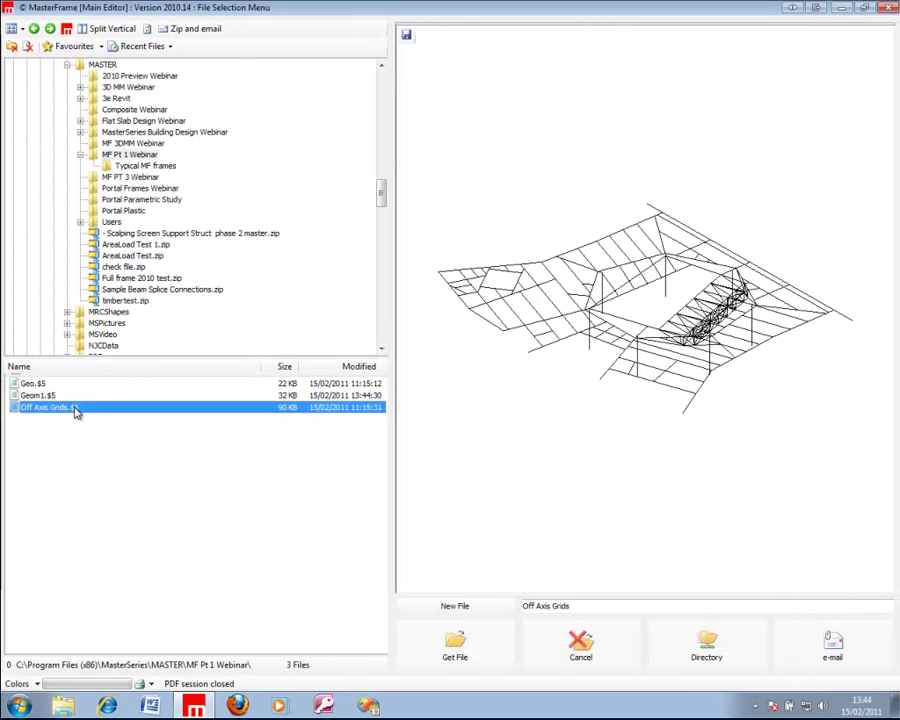
{"action": "left_click", "coordinate": [483, 644]}
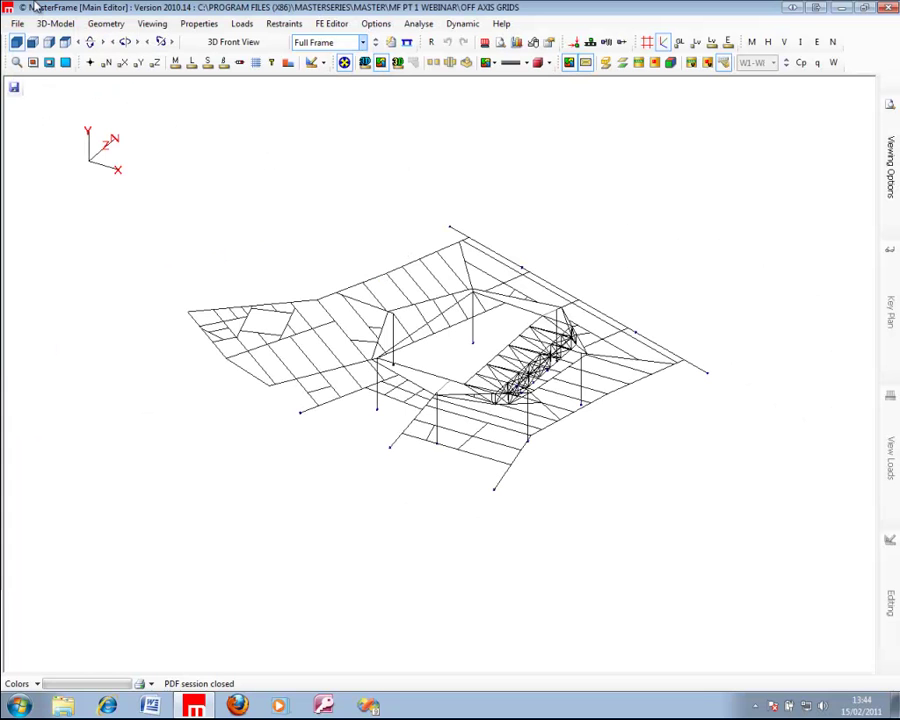
{"action": "left_click", "coordinate": [72, 41]}
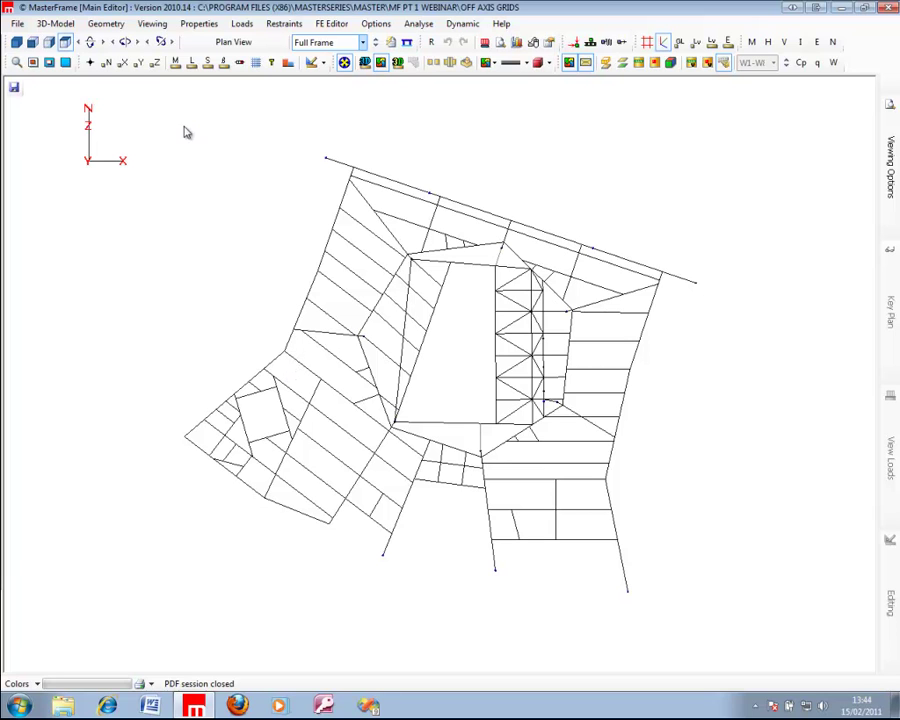
{"action": "left_click", "coordinate": [106, 23]}
{"action": "mouse_move", "coordinate": [110, 39]}
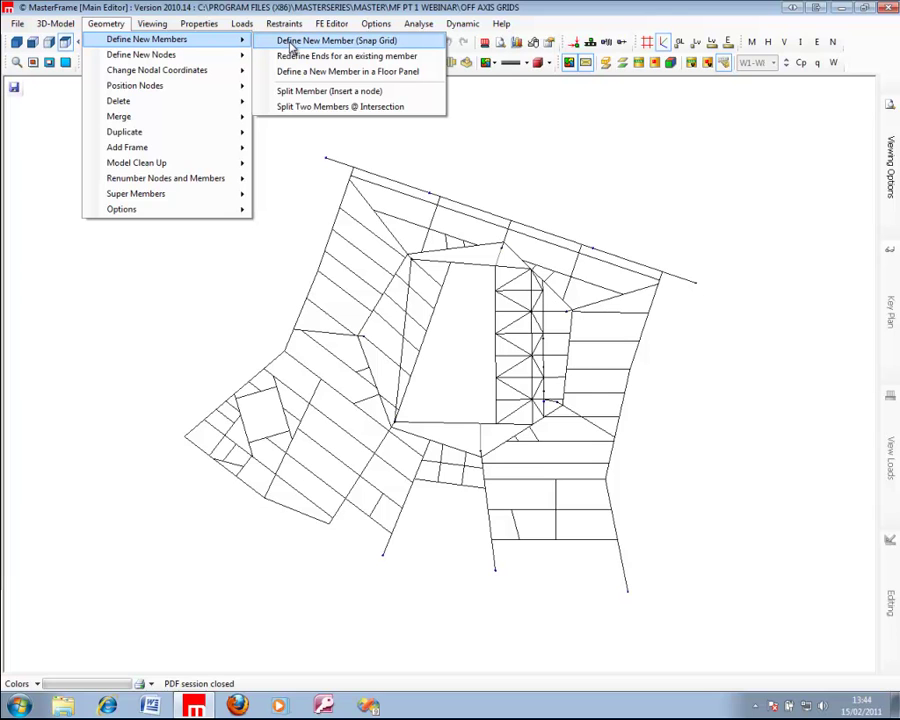
Draw a new snap-grid member from node 68 to new node 231 on the adjacent beam
{"action": "left_click", "coordinate": [291, 41]}
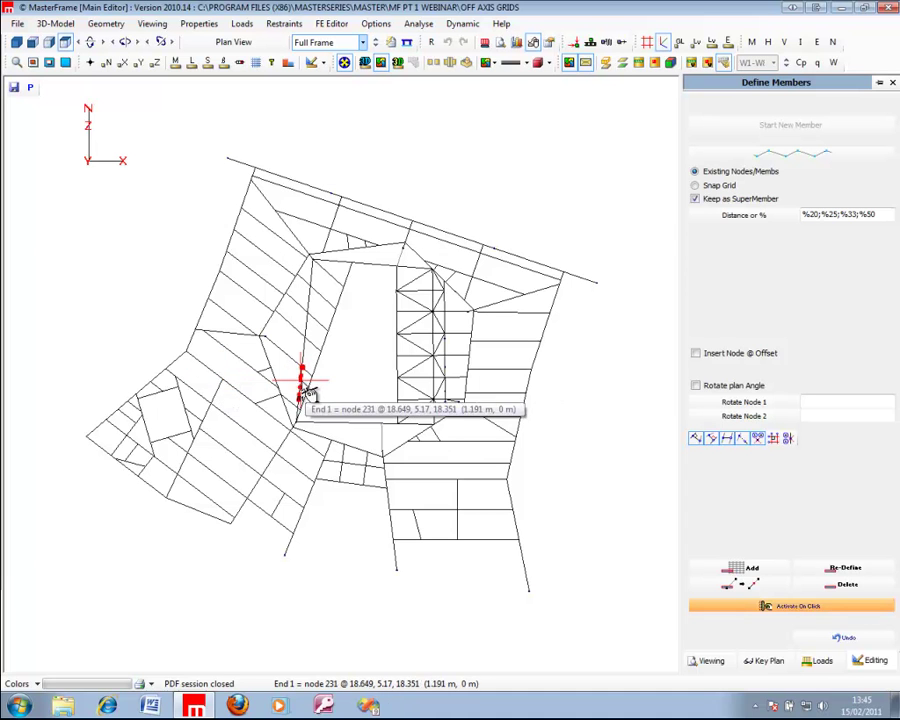
{"action": "scroll", "coordinate": [222, 380], "scroll_direction": "up", "scroll_amount": 5}
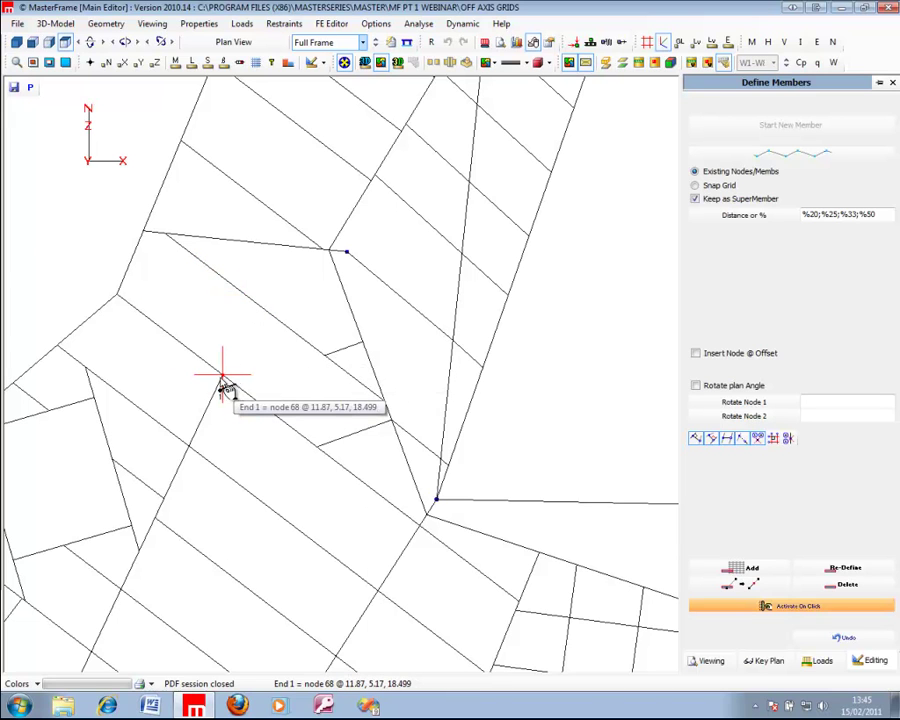
{"action": "left_click", "coordinate": [222, 377]}
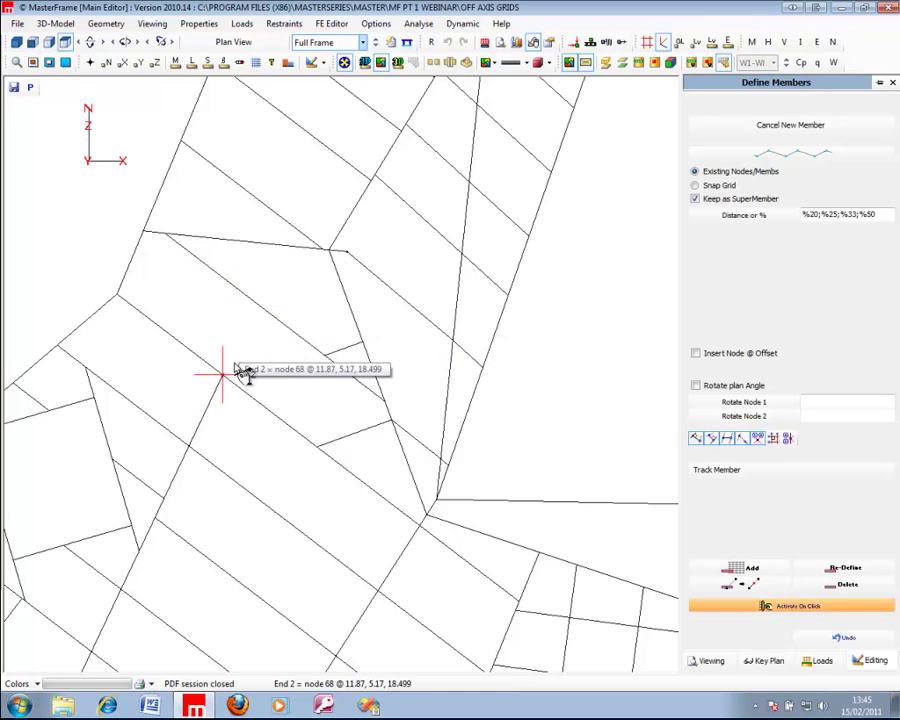
{"action": "left_click", "coordinate": [255, 305]}
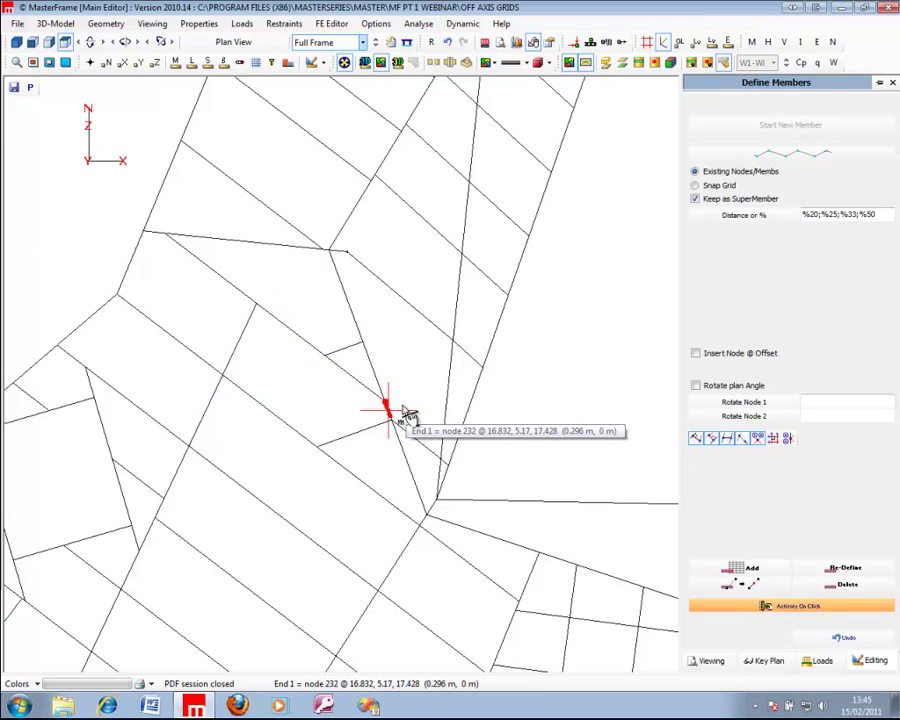
{"action": "mouse_move", "coordinate": [434, 412]}
{"action": "middle_mouse_down"}
{"action": "mouse_move", "coordinate": [456, 362]}
{"action": "mouse_move", "coordinate": [546, 278]}
{"action": "mouse_move", "coordinate": [390, 233]}
{"action": "middle_mouse_up"}
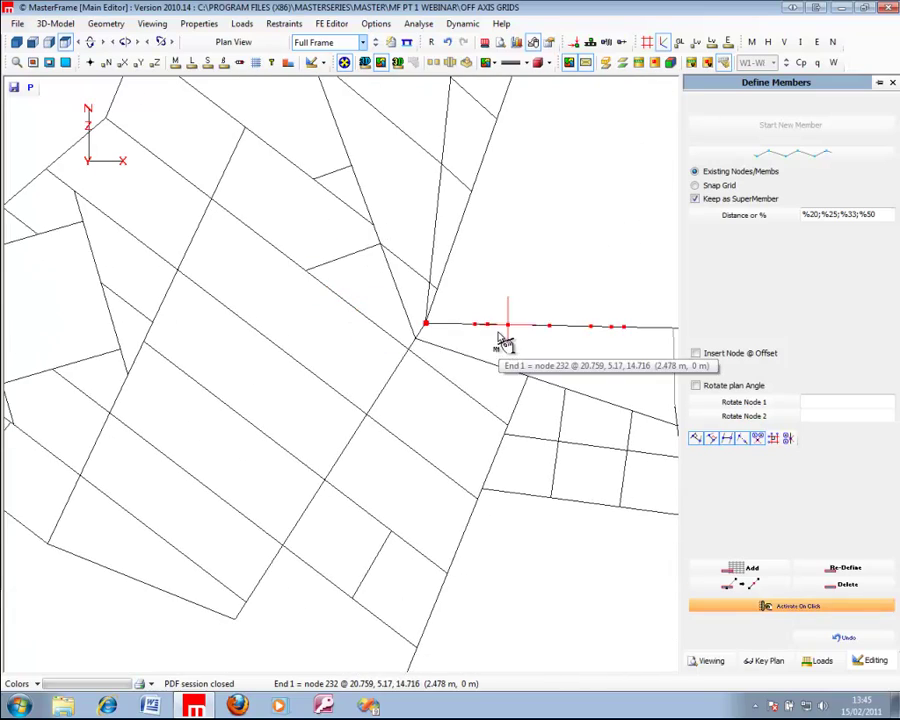
{"action": "scroll", "coordinate": [505, 344], "scroll_direction": "down", "scroll_amount": 2}
{"action": "mouse_move", "coordinate": [618, 343]}
{"action": "middle_mouse_down"}
{"action": "mouse_move", "coordinate": [414, 352]}
{"action": "mouse_move", "coordinate": [374, 396]}
{"action": "mouse_move", "coordinate": [302, 421]}
{"action": "mouse_move", "coordinate": [331, 500]}
{"action": "mouse_move", "coordinate": [315, 532]}
{"action": "middle_mouse_up"}
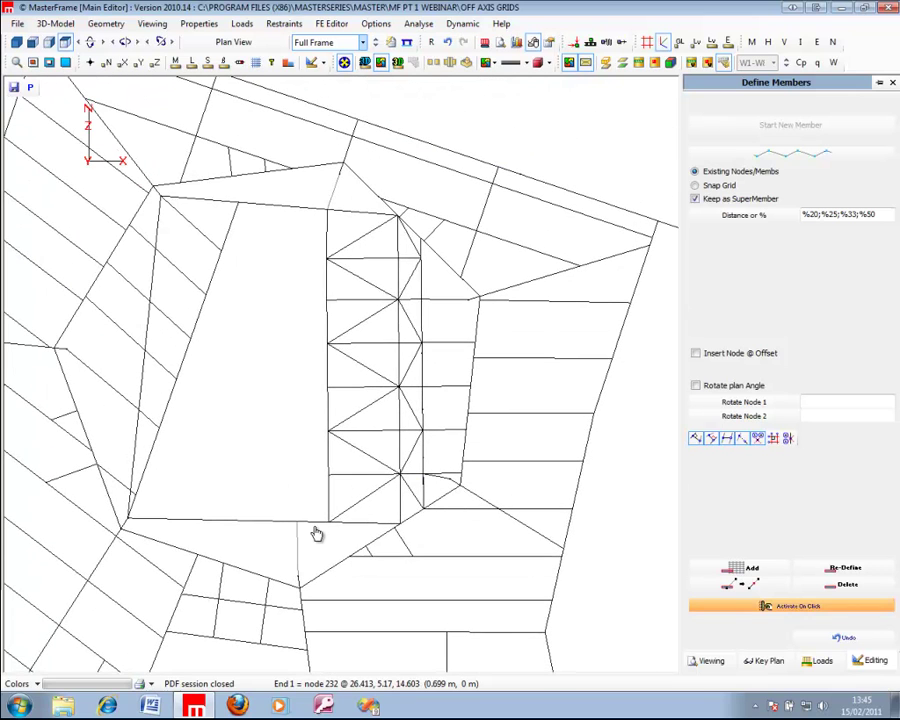
Clear the snap distance and draw a member from node 211 perpendicular to the beam below
{"action": "left_click", "coordinate": [588, 284]}
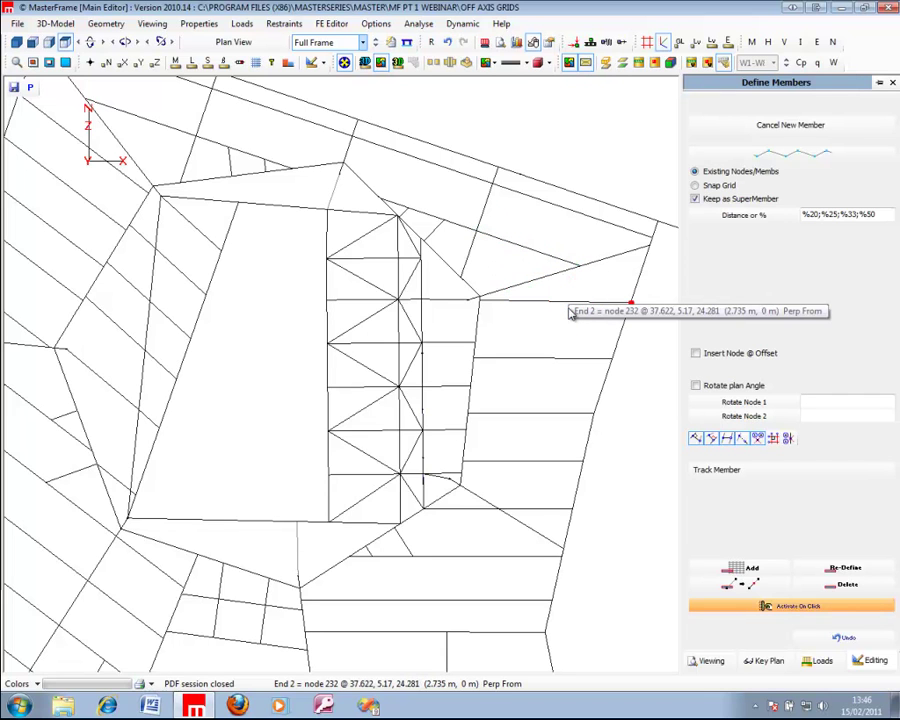
{"action": "left_click", "coordinate": [790, 215]}
{"action": "key", "text": "Escape"}
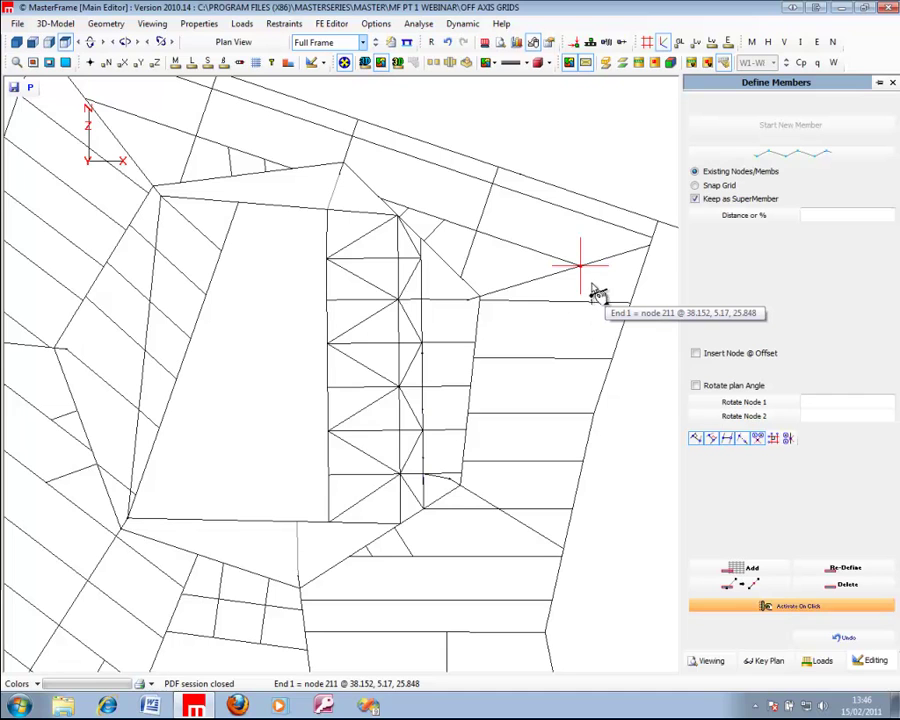
{"action": "left_click", "coordinate": [580, 272]}
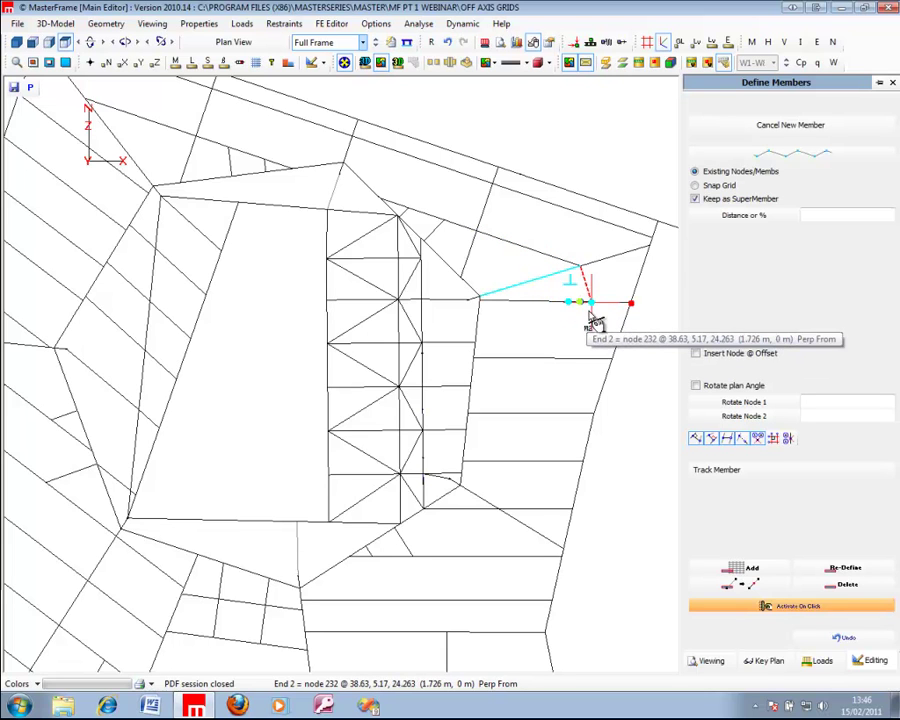
{"action": "left_click", "coordinate": [592, 316]}
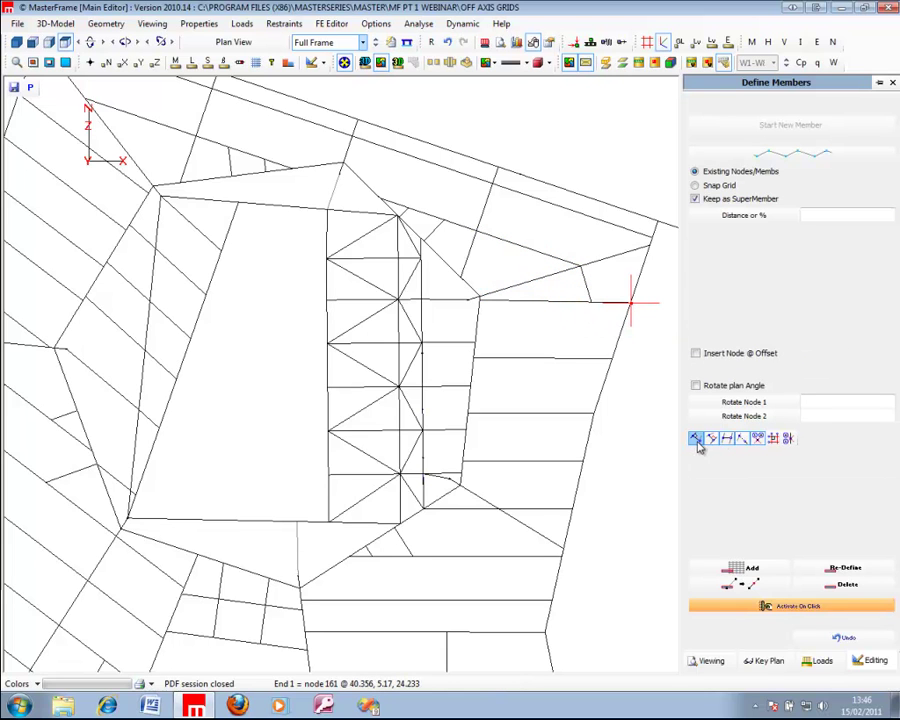
{"action": "left_click", "coordinate": [757, 439]}
{"action": "middle_click_drag", "start_coordinate": [397, 273], "coordinate": [426, 276]}
{"action": "scroll", "coordinate": [476, 332], "scroll_direction": "down", "scroll_amount": 3}
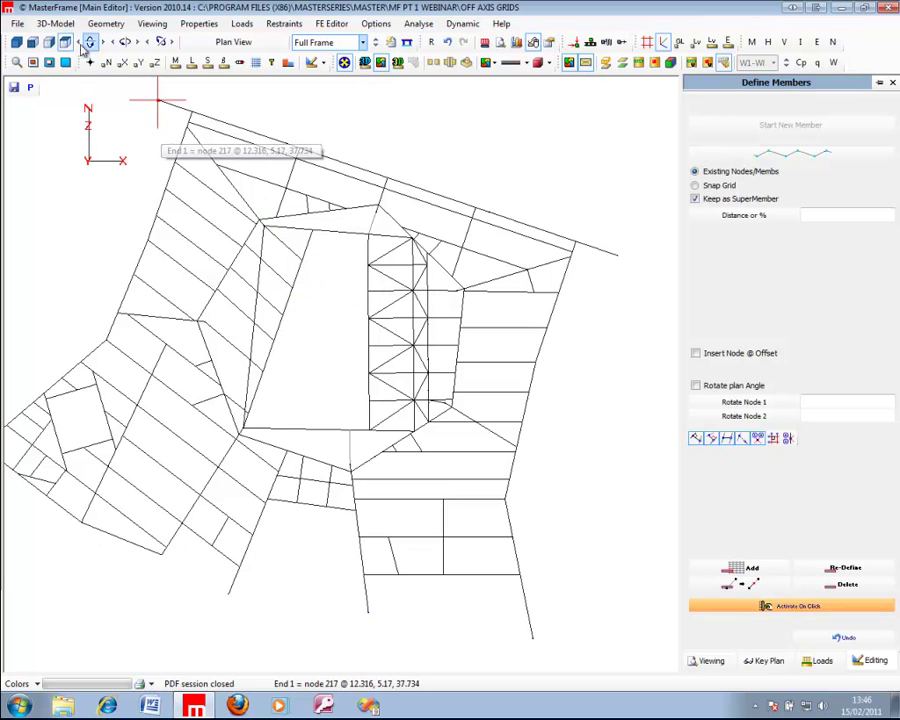
{"action": "middle_click_drag", "start_coordinate": [165, 187], "coordinate": [265, 258]}
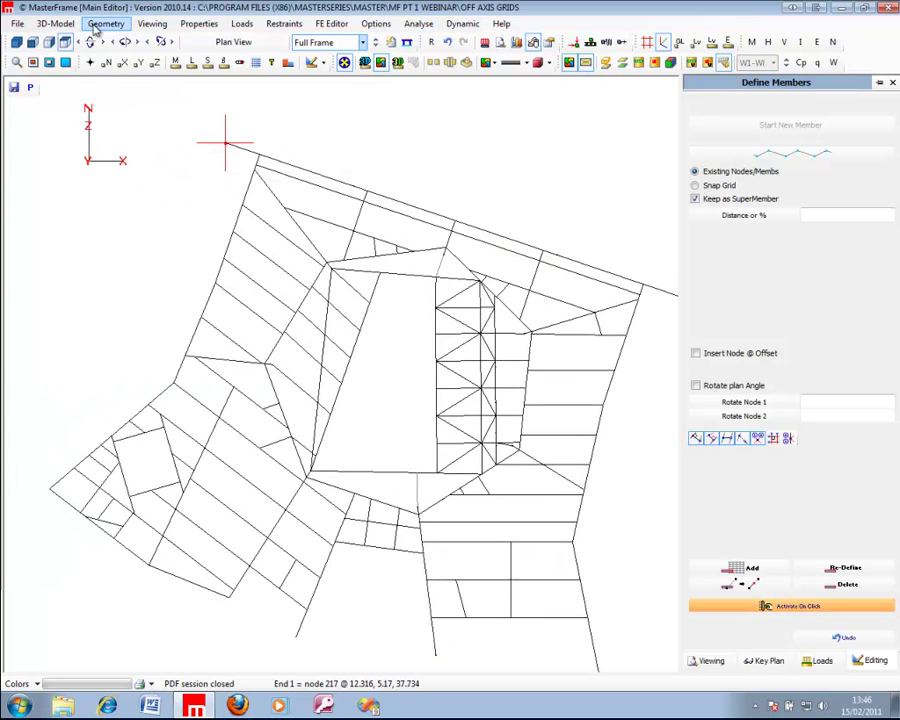
Start the Shift X Y Z node tool from the Geometry menu
{"action": "left_click", "coordinate": [100, 24]}
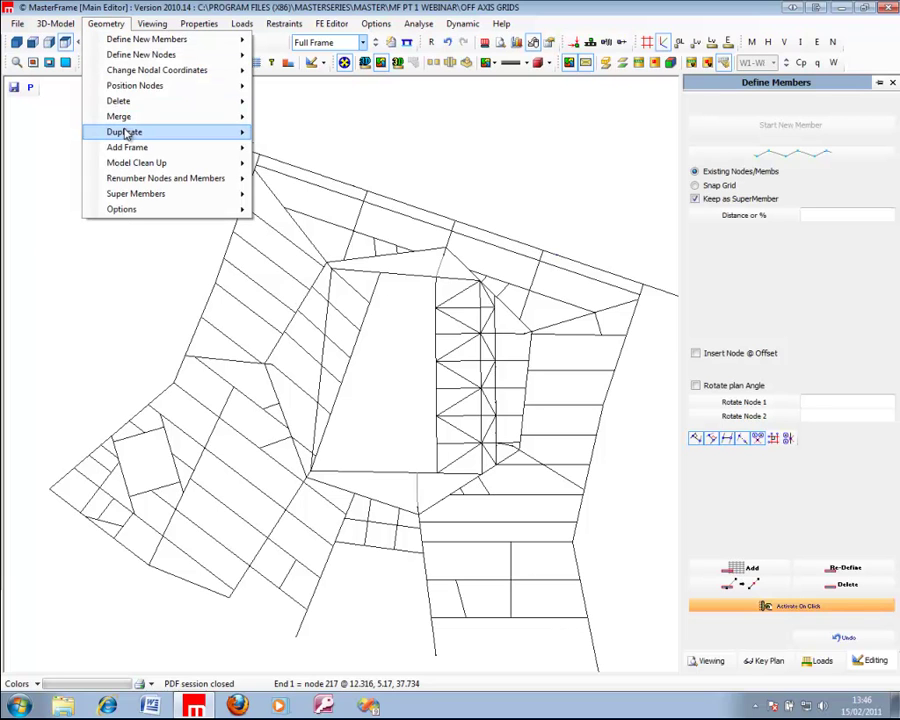
{"action": "mouse_move", "coordinate": [126, 134]}
{"action": "key", "text": "Escape"}
{"action": "key", "text": "Escape"}
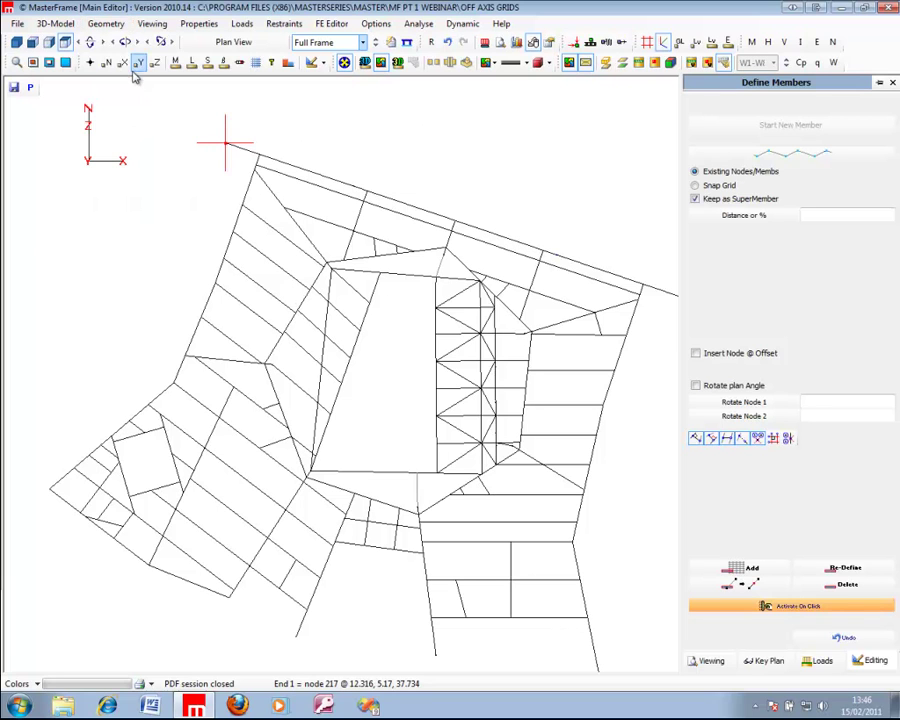
{"action": "left_click", "coordinate": [107, 24]}
{"action": "mouse_move", "coordinate": [130, 70]}
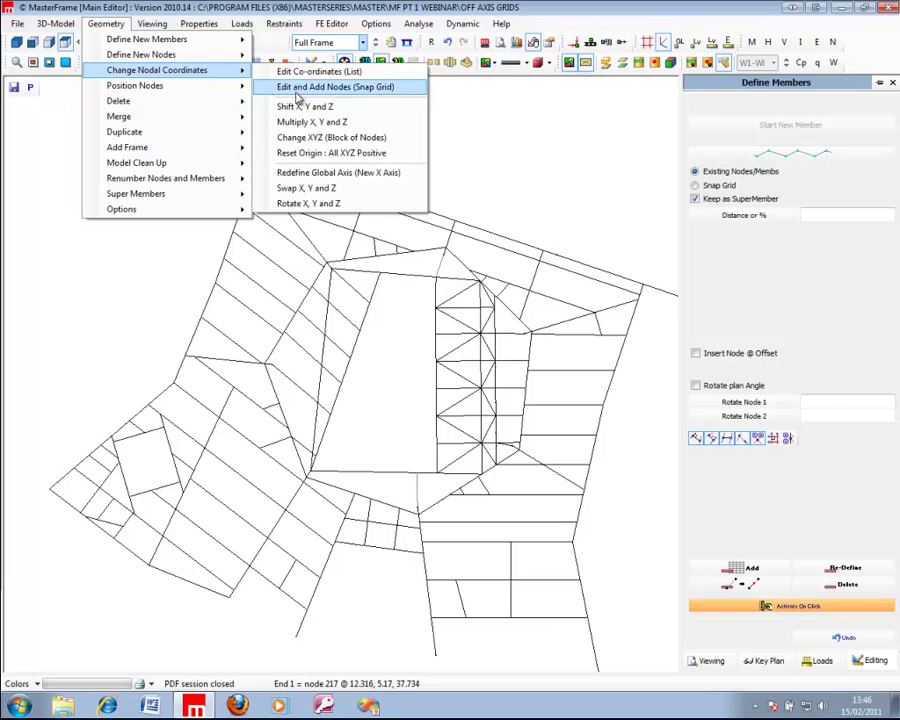
{"action": "left_click", "coordinate": [302, 112]}
Select the bottom nodes 00001–00007 and display nodes as extra large cubes
{"action": "middle_click_drag", "start_coordinate": [599, 271], "coordinate": [477, 150]}
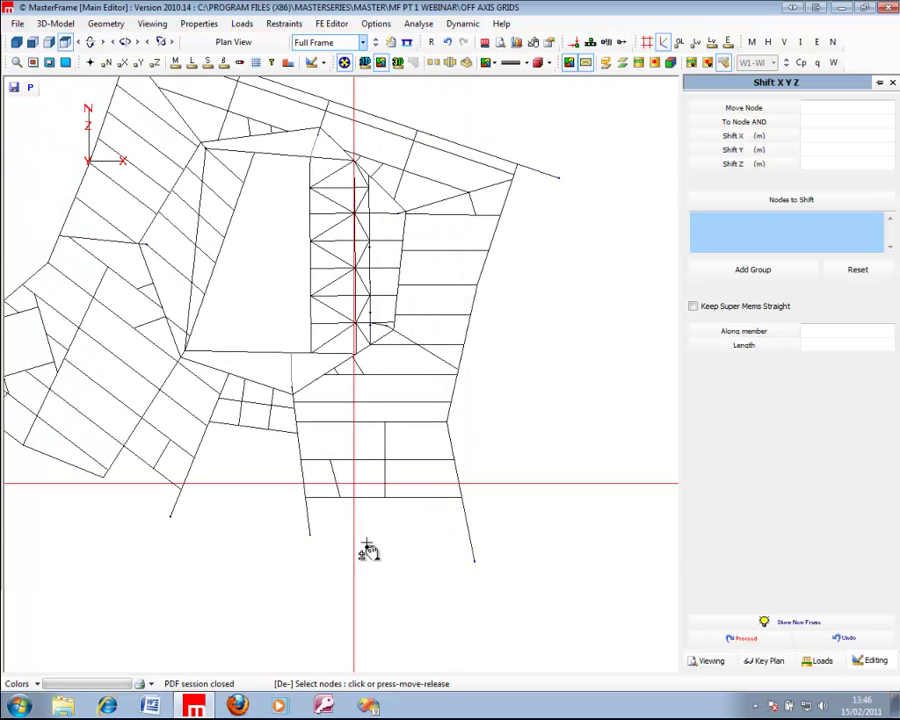
{"action": "left_click_drag", "start_coordinate": [531, 607], "coordinate": [283, 482]}
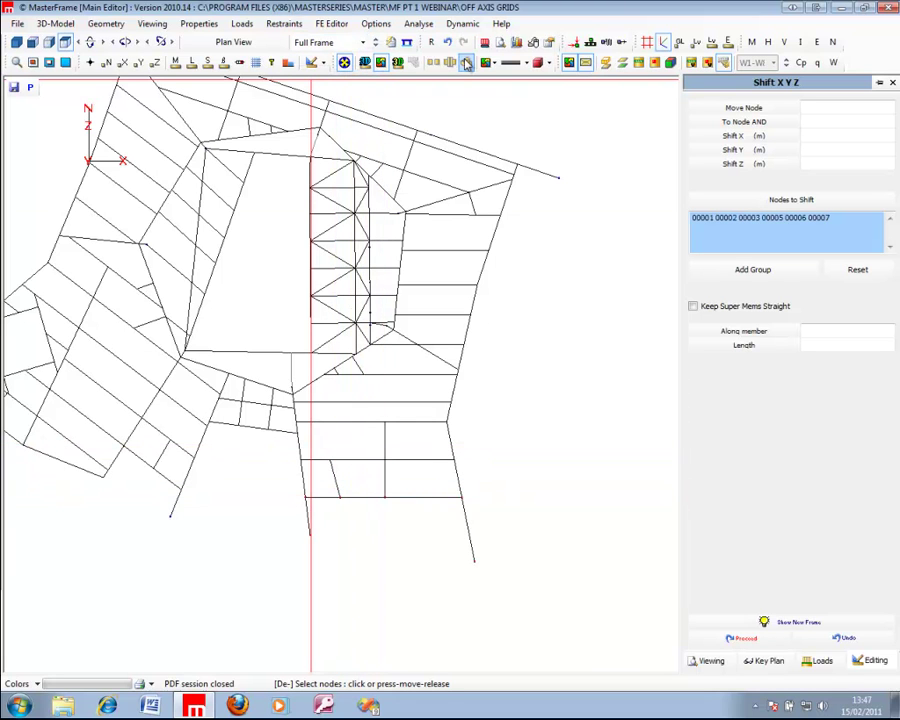
{"action": "left_click", "coordinate": [548, 62]}
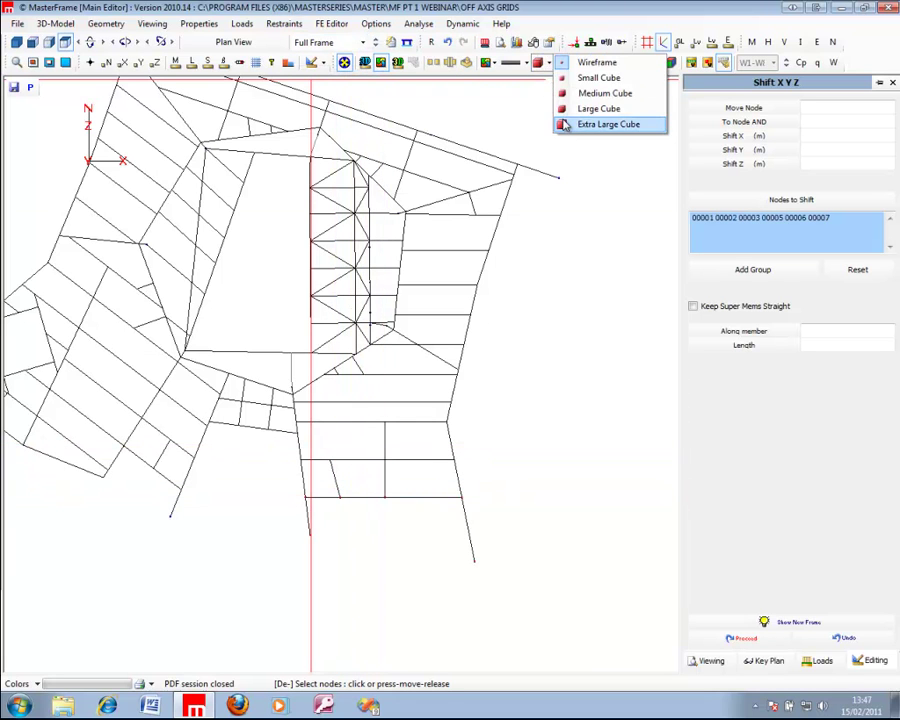
{"action": "left_click", "coordinate": [564, 124]}
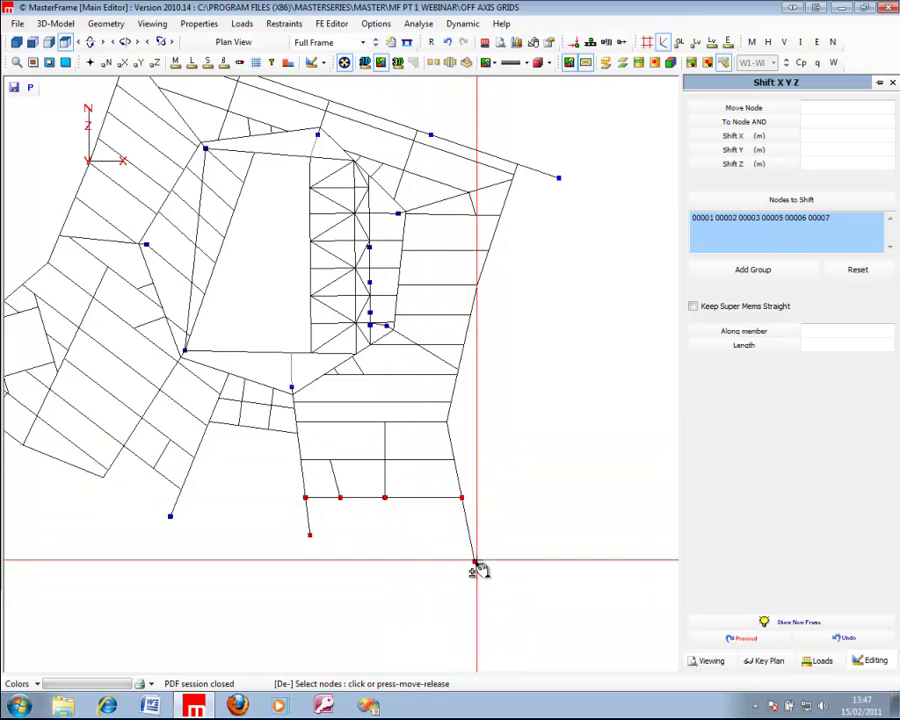
Set the nodes to shift -3 m along member 178 and preview the shifted frame
{"action": "left_click", "coordinate": [717, 330]}
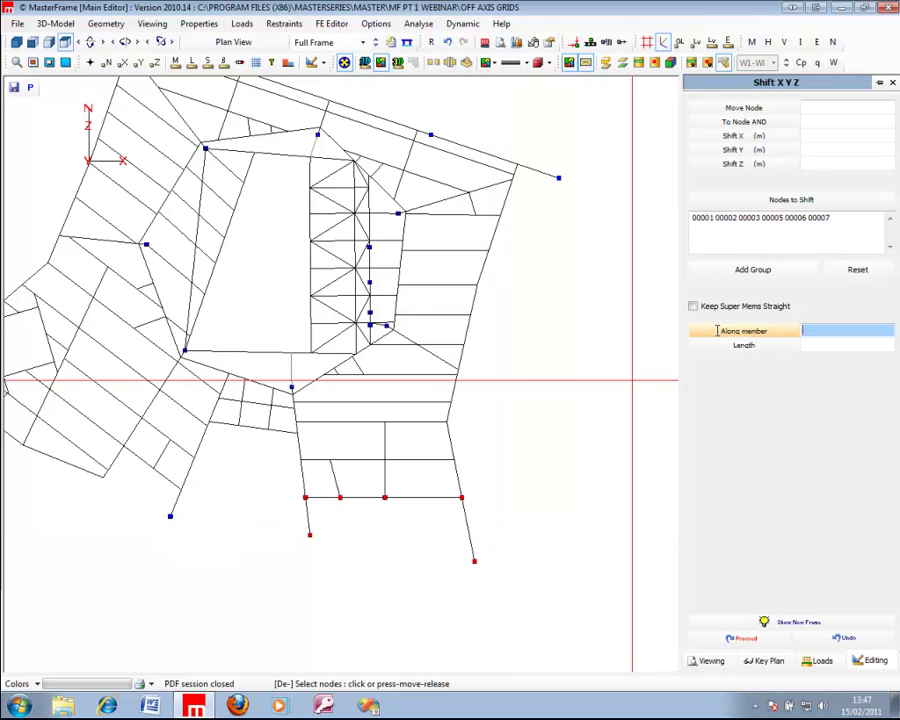
{"action": "left_click", "coordinate": [475, 540]}
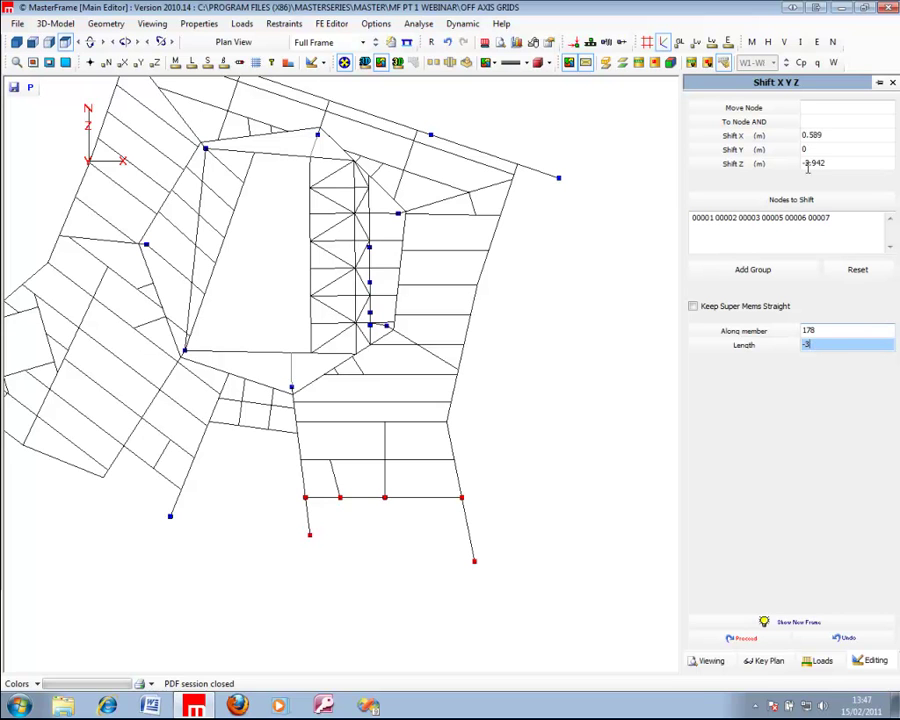
{"action": "left_click", "coordinate": [781, 624]}
{"action": "left_click", "coordinate": [100, 23]}
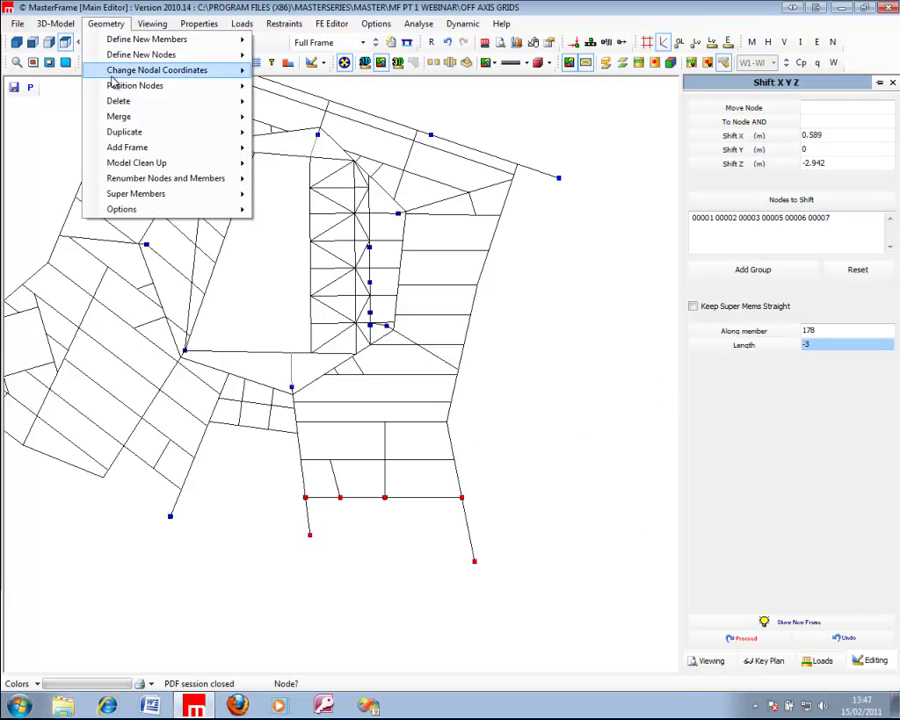
Start Duplicate Nodes and Members, reset the list and select top-edge nodes 00217–00225
{"action": "mouse_move", "coordinate": [126, 132]}
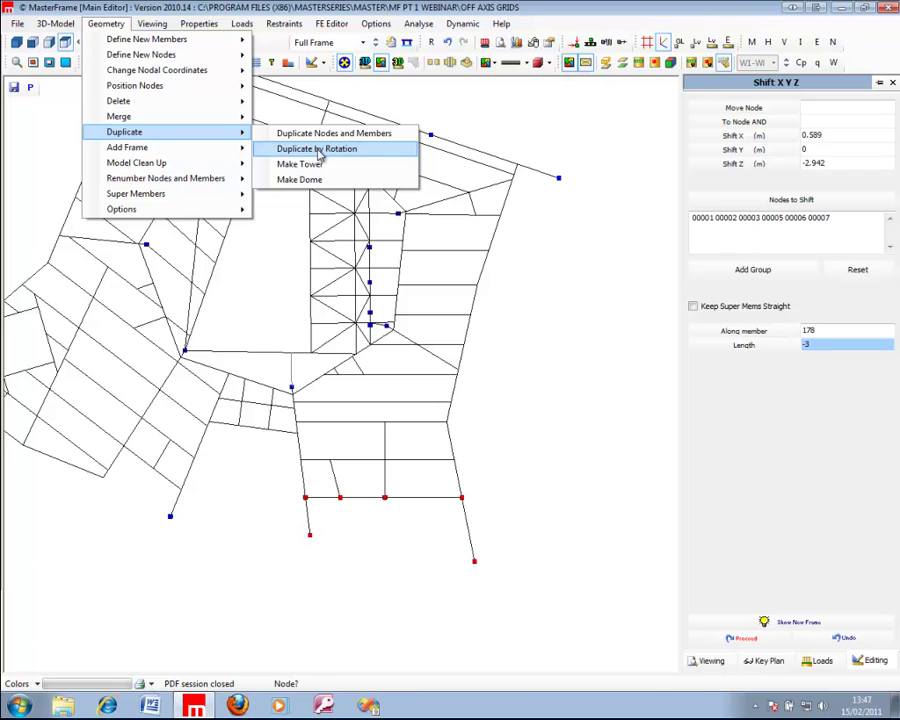
{"action": "left_click", "coordinate": [318, 134]}
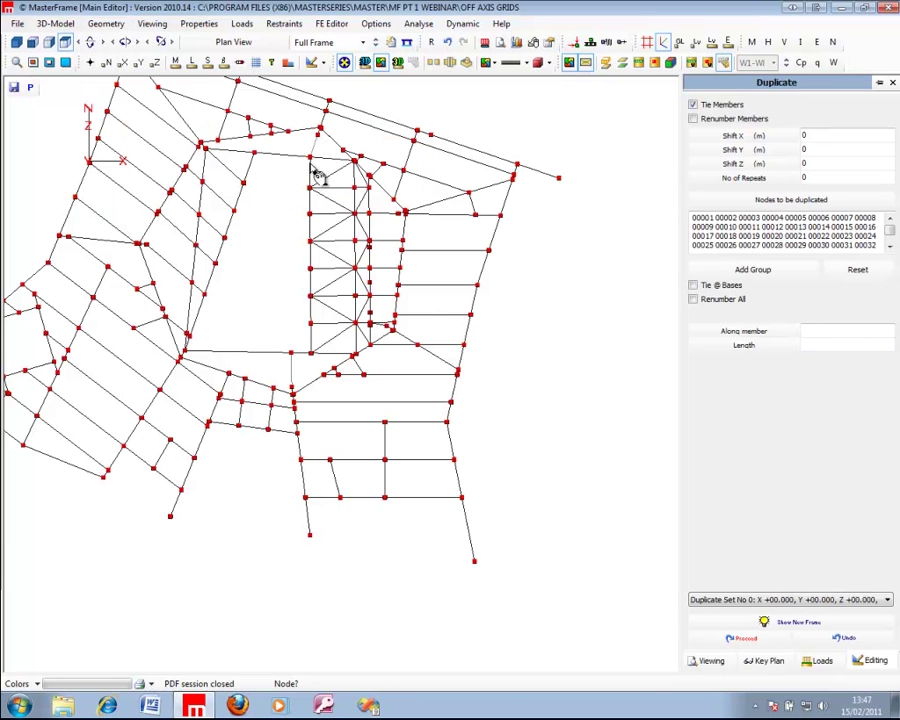
{"action": "middle_click_drag", "start_coordinate": [385, 200], "coordinate": [392, 288]}
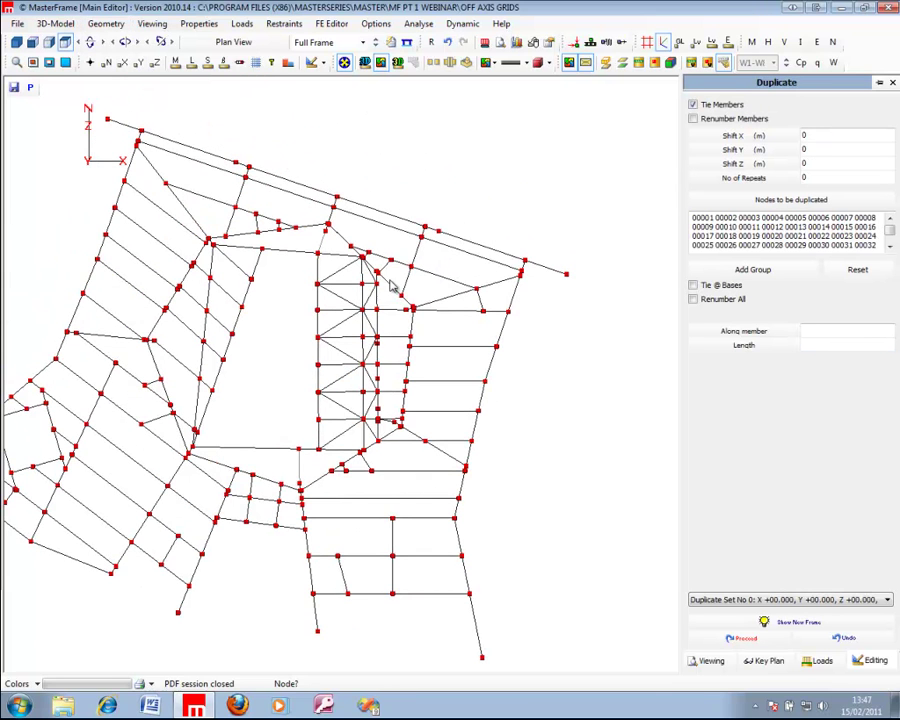
{"action": "left_click", "coordinate": [858, 270]}
{"action": "middle_click_drag", "start_coordinate": [355, 415], "coordinate": [522, 289]}
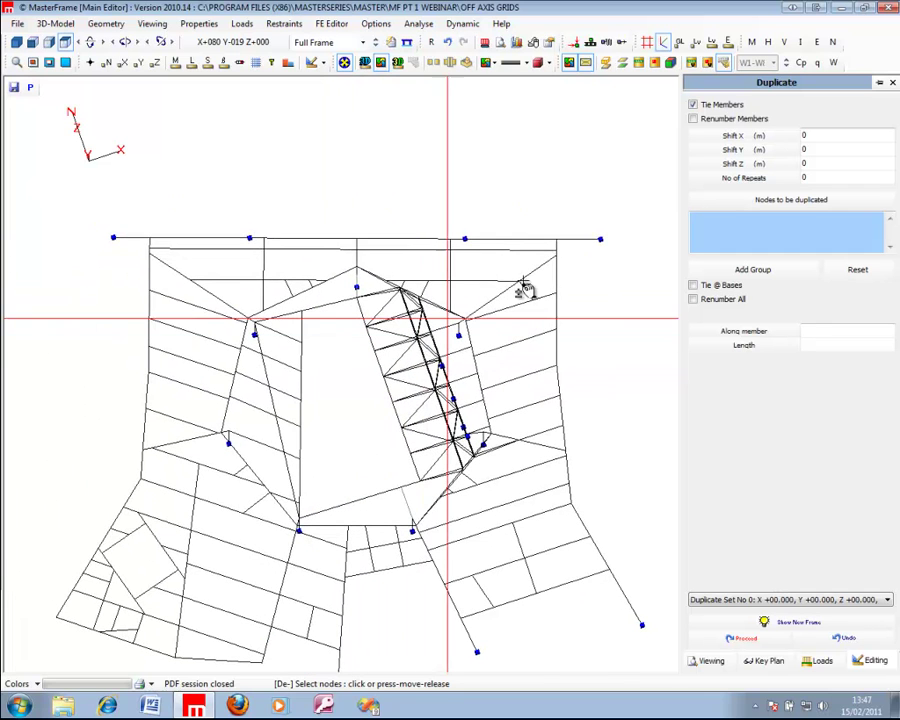
{"action": "left_click_drag", "start_coordinate": [646, 203], "coordinate": [27, 243]}
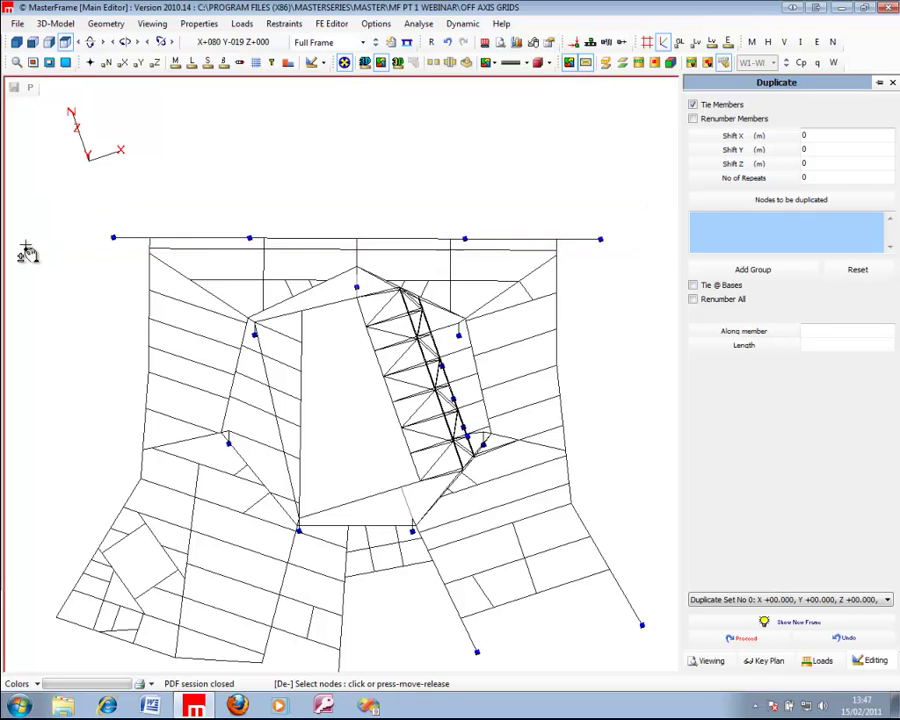
Set duplication along member 320, 5 m length, 3 repeats, and toggle the new-frame preview
{"action": "left_click", "coordinate": [742, 331]}
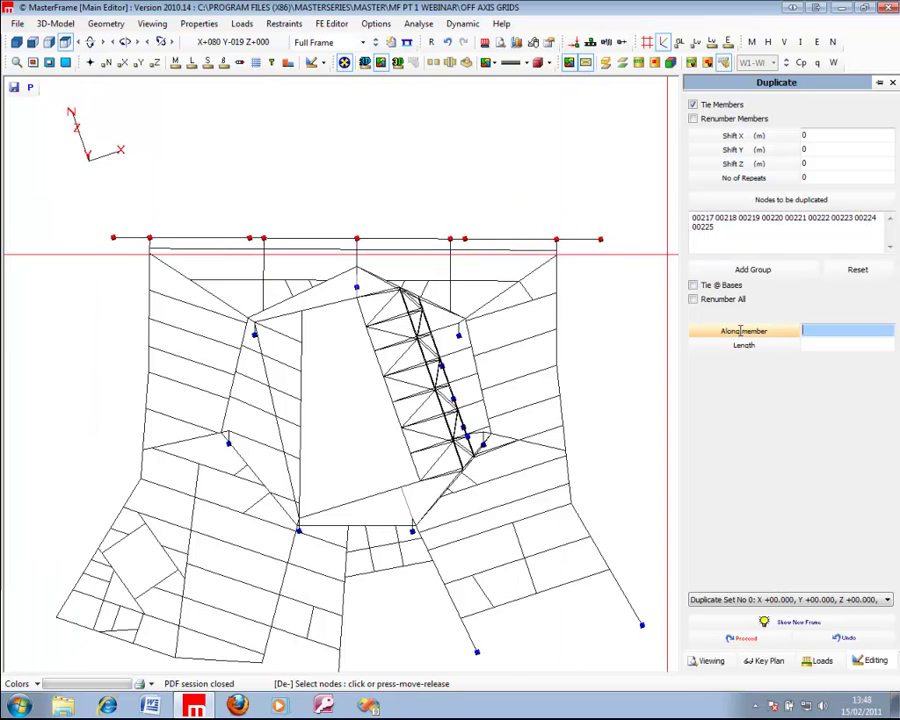
{"action": "left_click", "coordinate": [561, 275]}
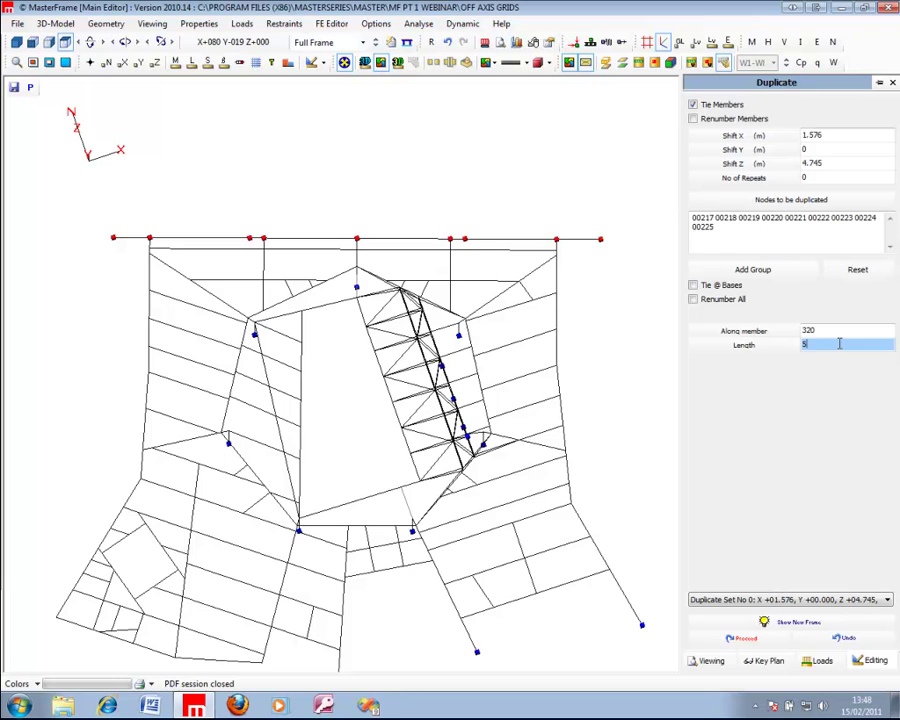
{"action": "left_click", "coordinate": [780, 176]}
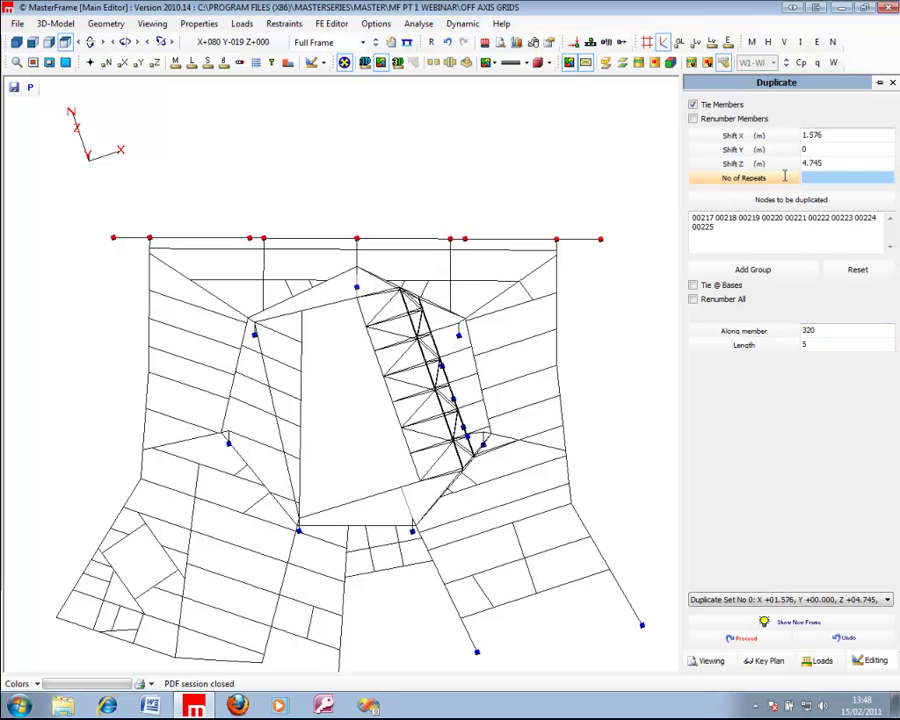
{"action": "left_click", "coordinate": [741, 626]}
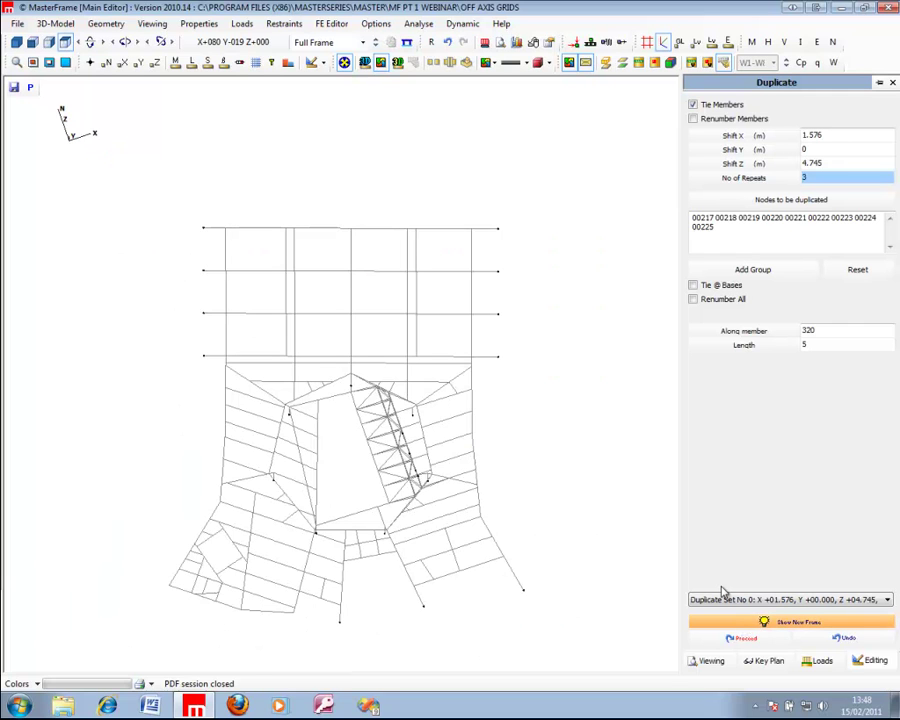
{"action": "left_click", "coordinate": [32, 42]}
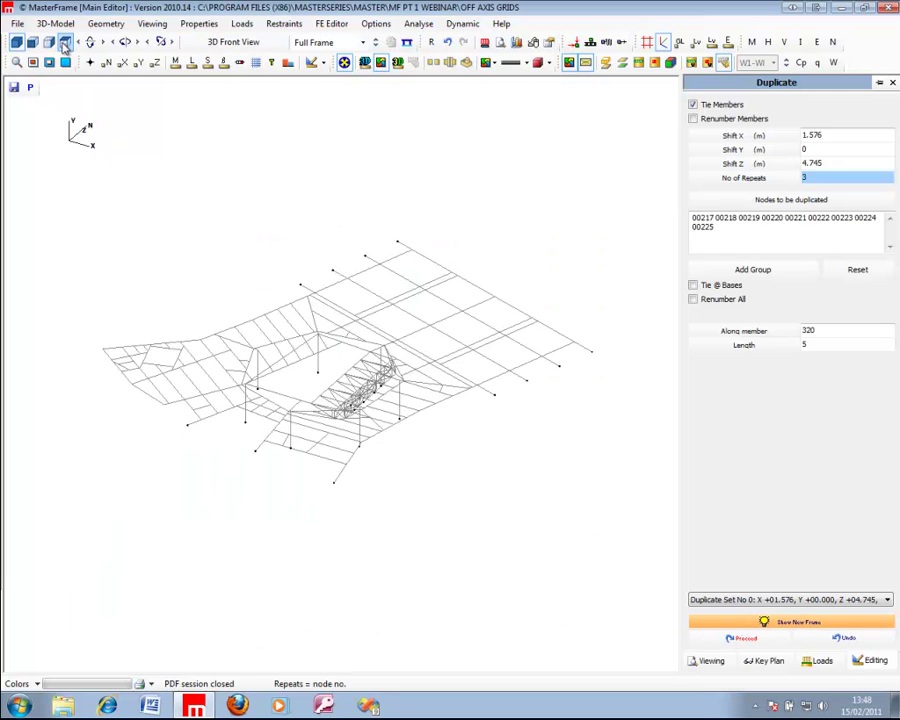
{"action": "left_click", "coordinate": [64, 43]}
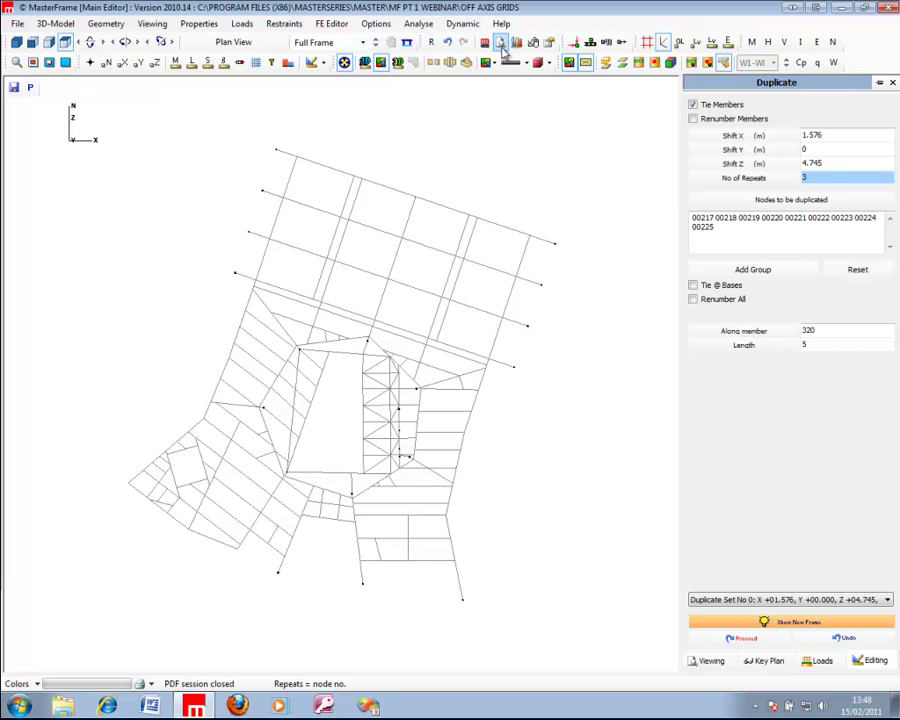
{"action": "left_click", "coordinate": [784, 623]}
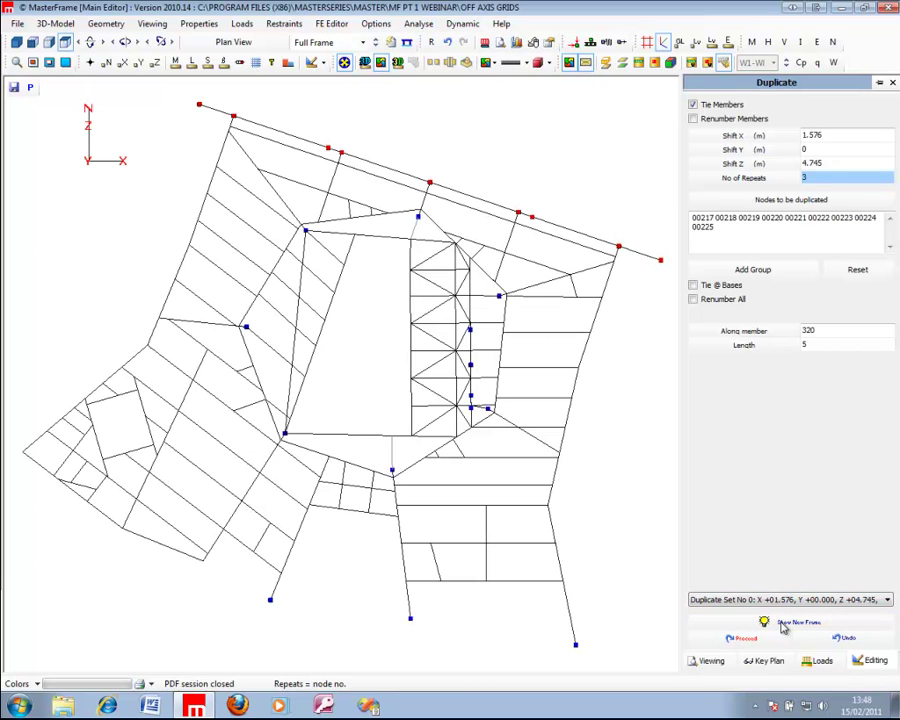
Define new members on a snap grid rotated to nodes 218 and 224
{"action": "left_click", "coordinate": [108, 23]}
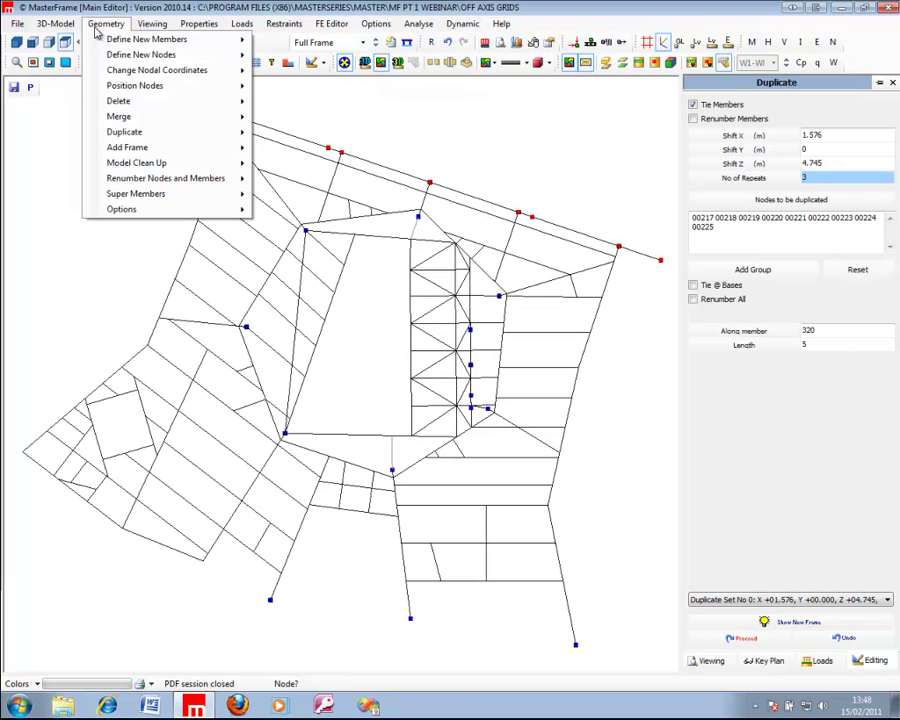
{"action": "mouse_move", "coordinate": [235, 39]}
{"action": "left_click", "coordinate": [287, 39]}
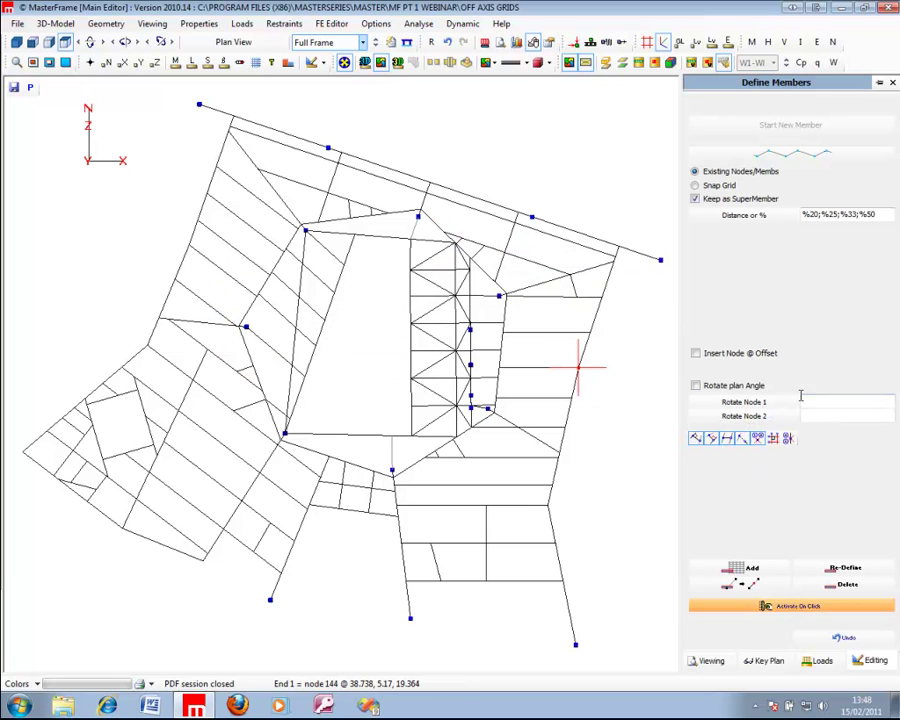
{"action": "left_click", "coordinate": [696, 186]}
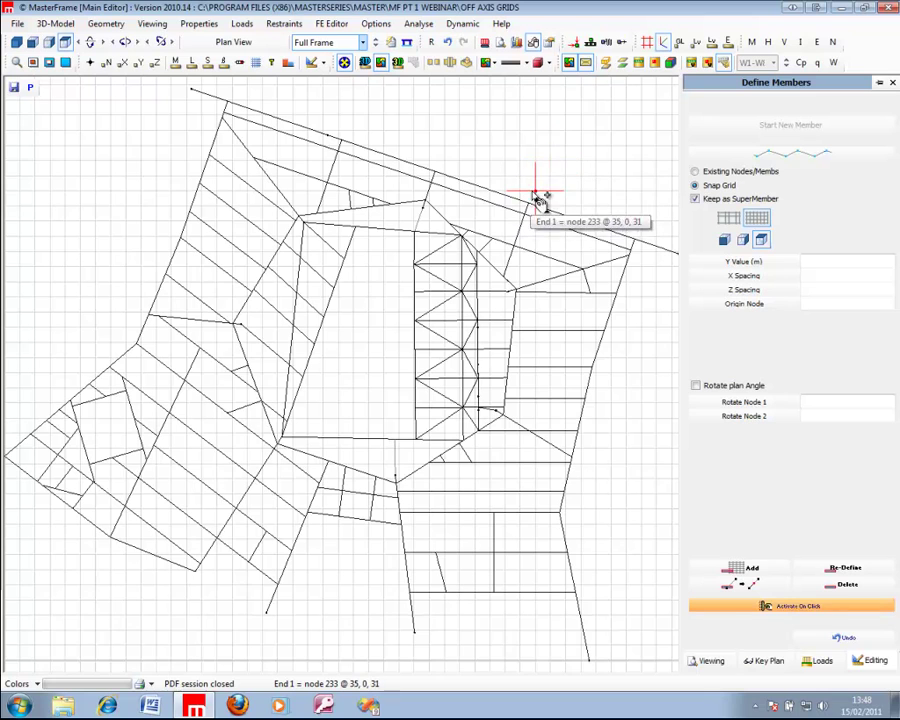
{"action": "left_click", "coordinate": [737, 401]}
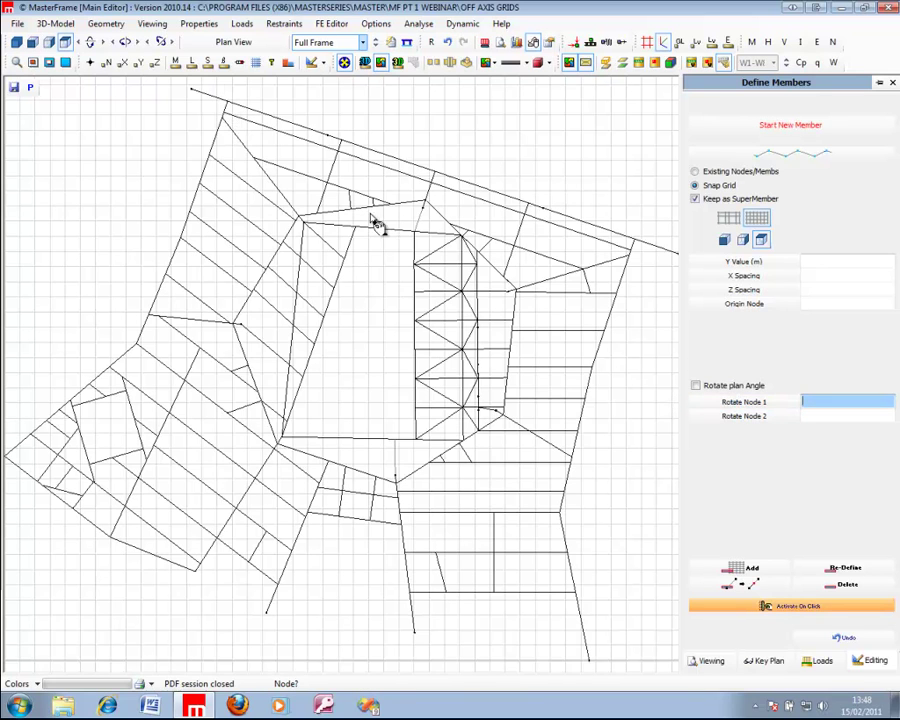
{"action": "left_click", "coordinate": [232, 115]}
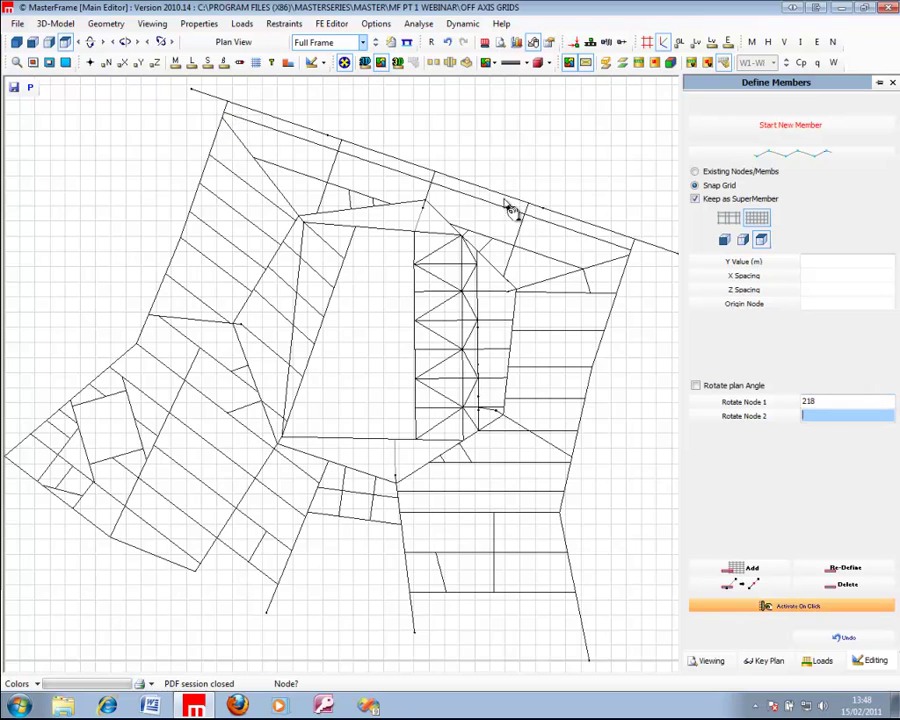
{"action": "left_click", "coordinate": [632, 245]}
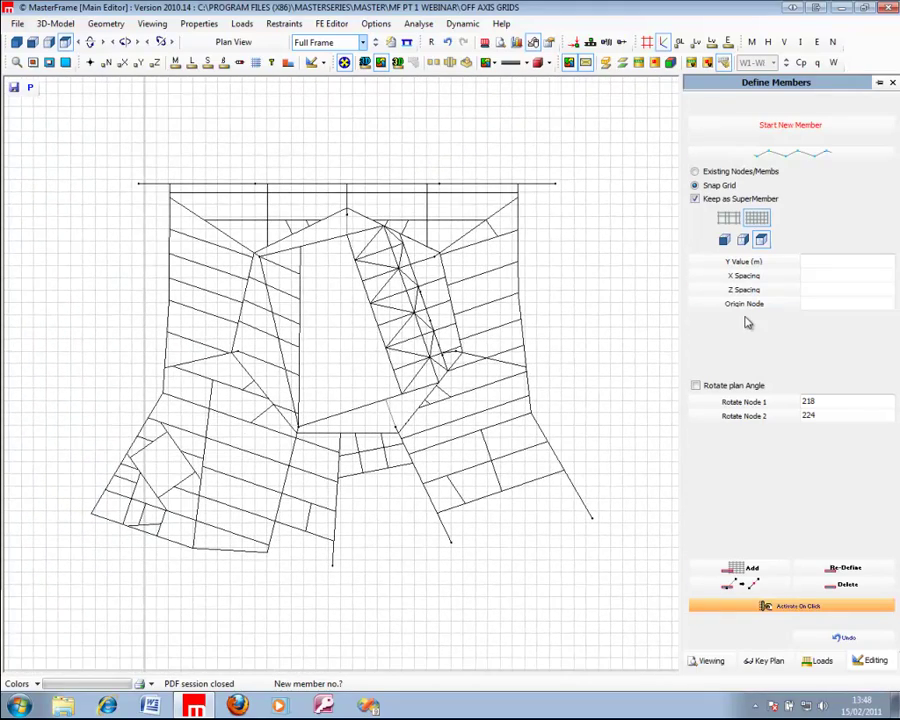
Set the snap grid origin to node 218 with 5 m Z spacing
{"action": "left_click", "coordinate": [713, 303]}
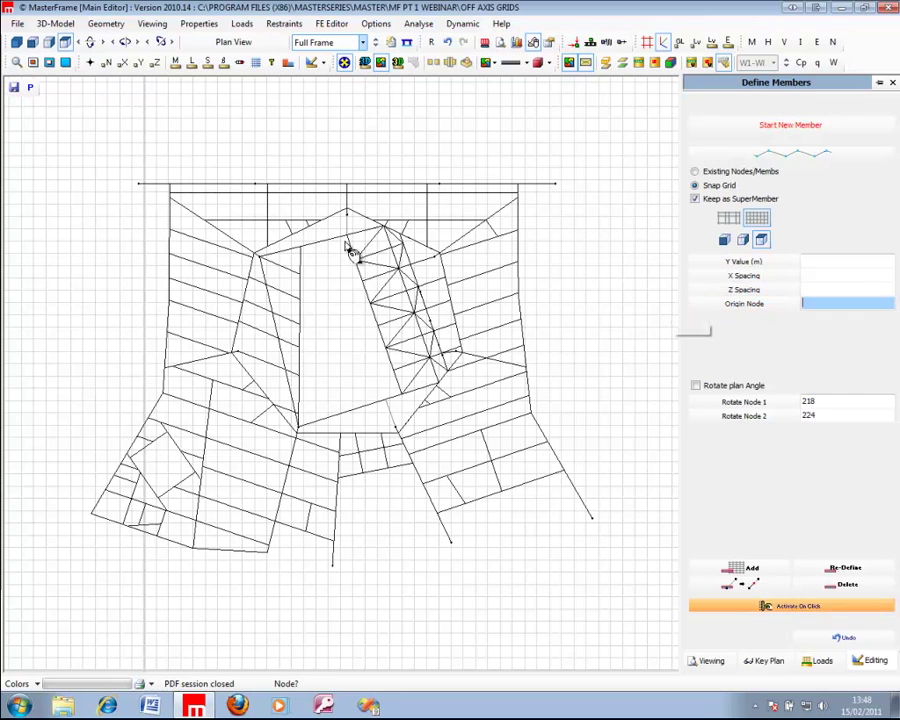
{"action": "left_click", "coordinate": [170, 187]}
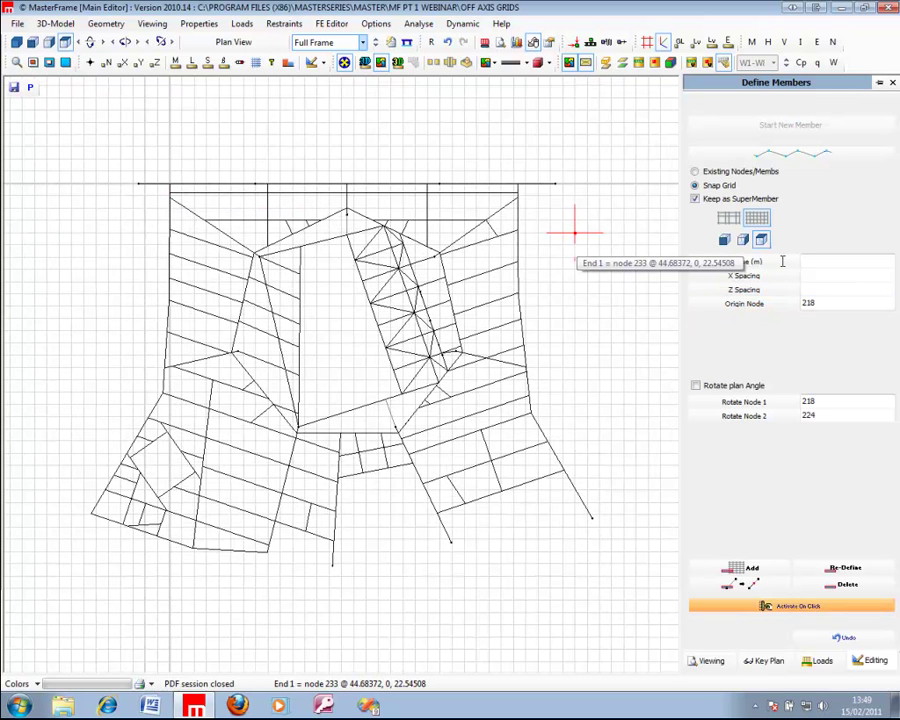
{"action": "type", "text": "5"}
{"action": "key", "text": "Return"}
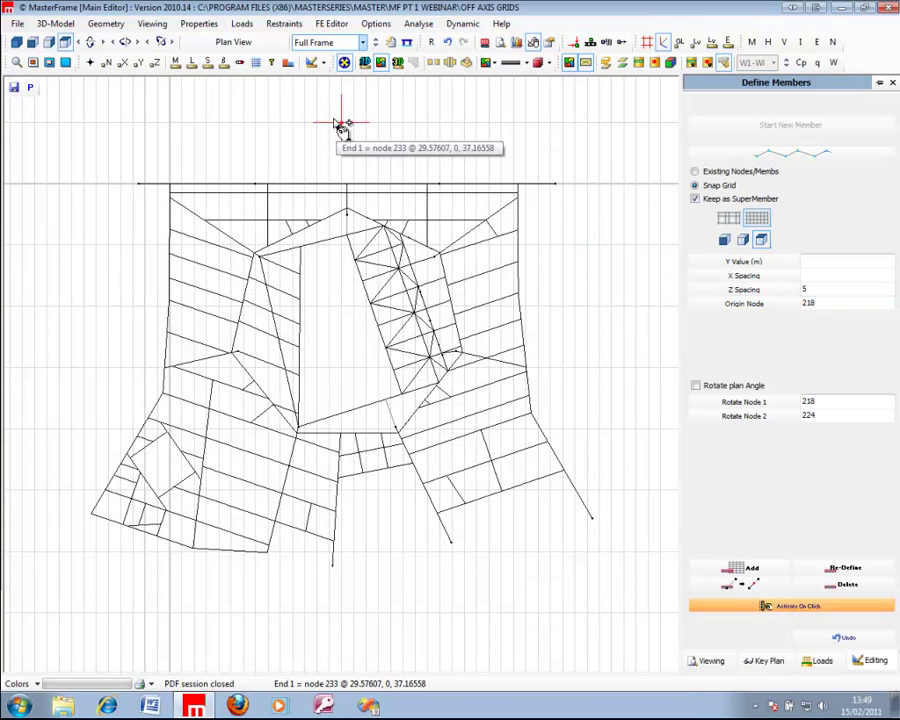
Draw a new member from node 233 to node 234 and park
{"action": "left_click", "coordinate": [170, 184]}
{"action": "left_click", "coordinate": [172, 130]}
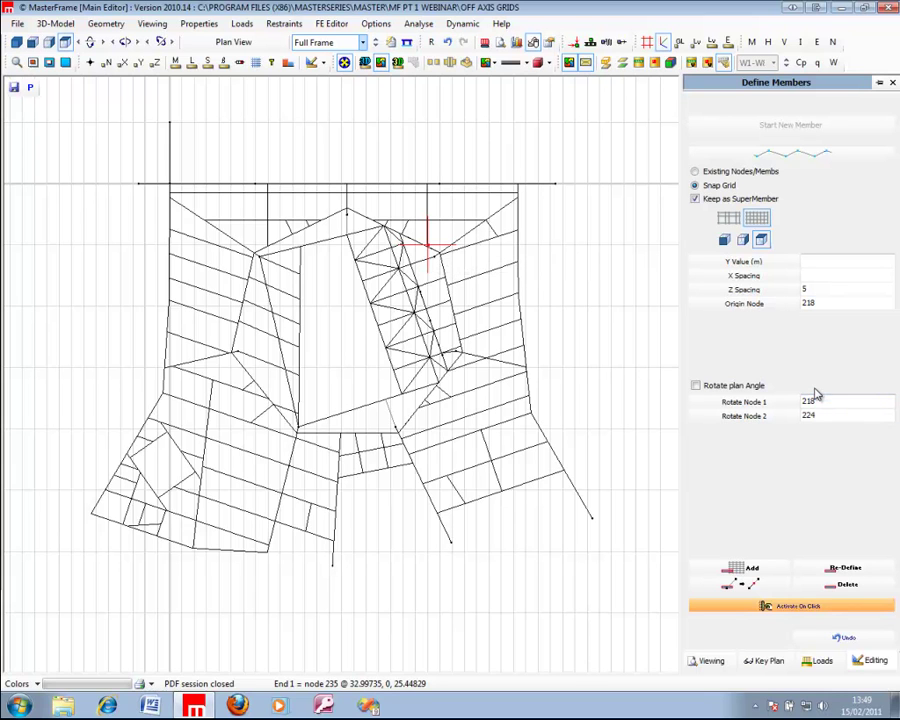
{"action": "left_click", "coordinate": [31, 91]}
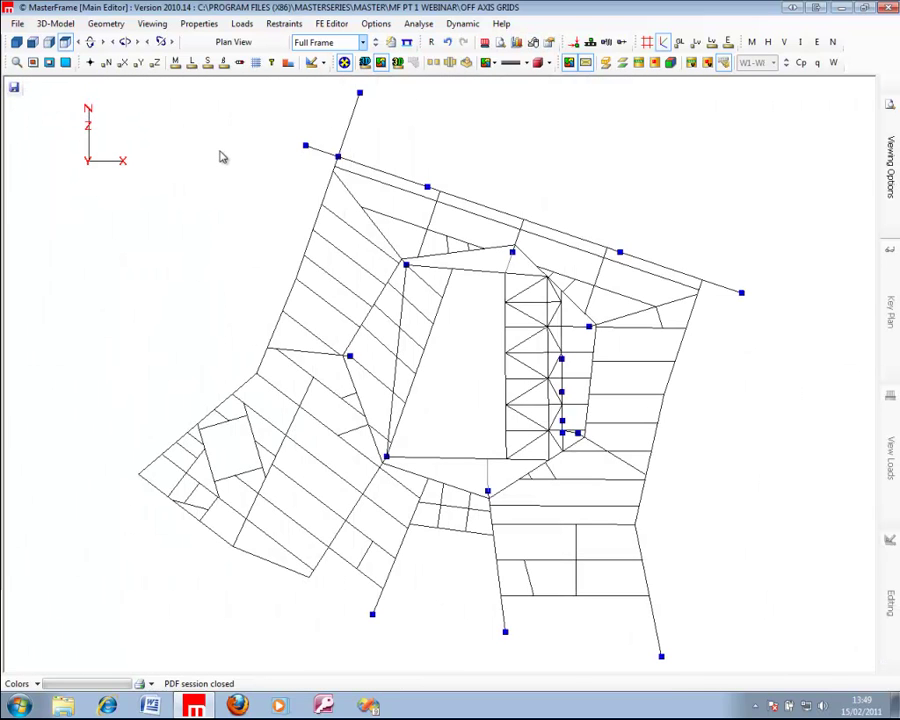
Start Insert Members Floor Panel, hide node markers and auto-pick the large open panel
{"action": "left_click", "coordinate": [105, 27]}
{"action": "mouse_move", "coordinate": [92, 40]}
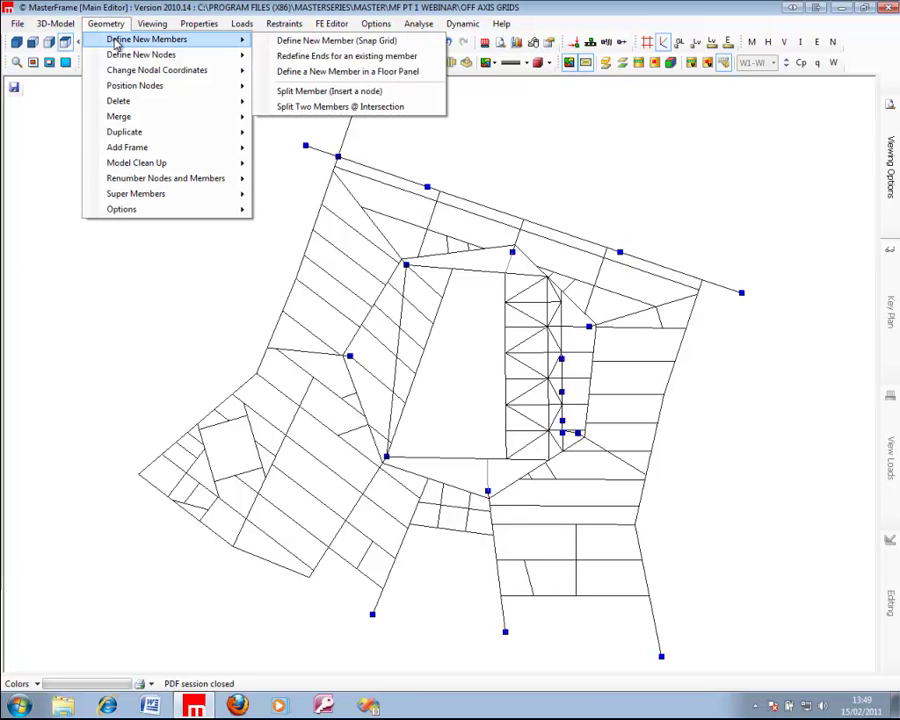
{"action": "left_click", "coordinate": [300, 73]}
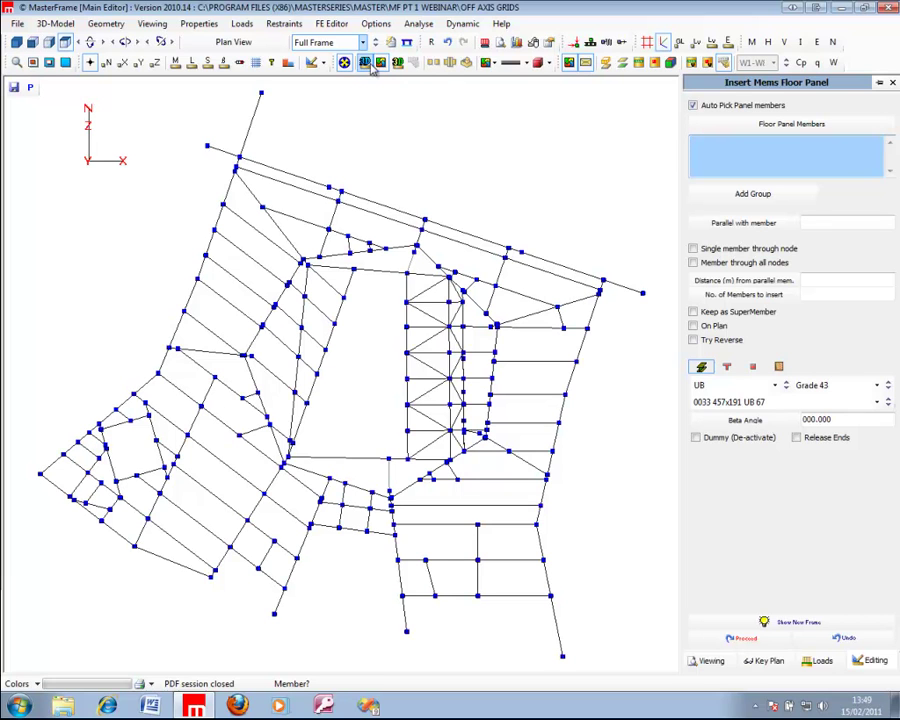
{"action": "left_click", "coordinate": [89, 62]}
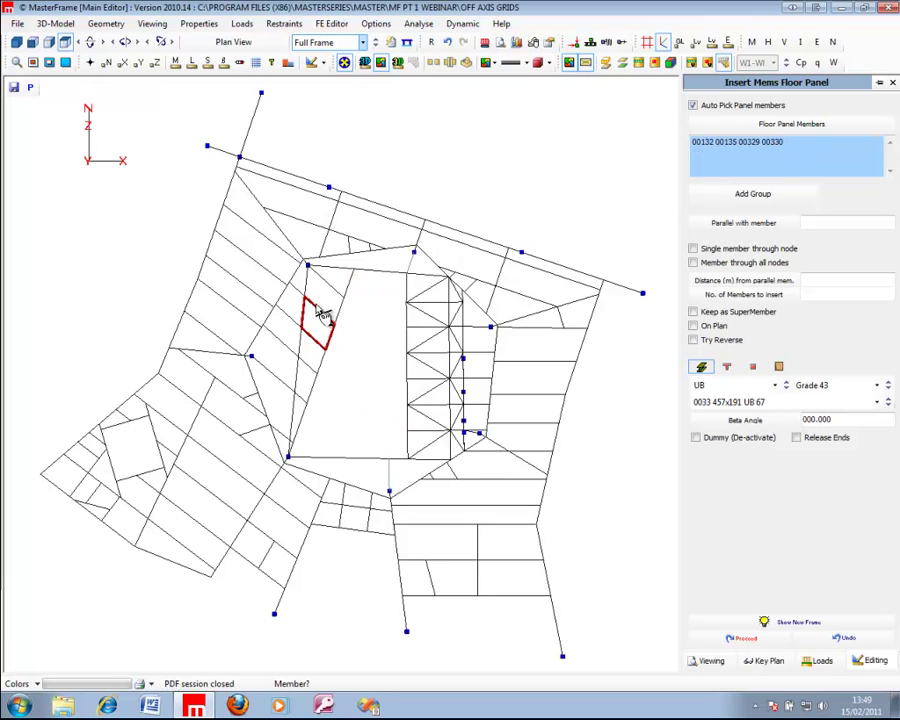
{"action": "left_click", "coordinate": [692, 106]}
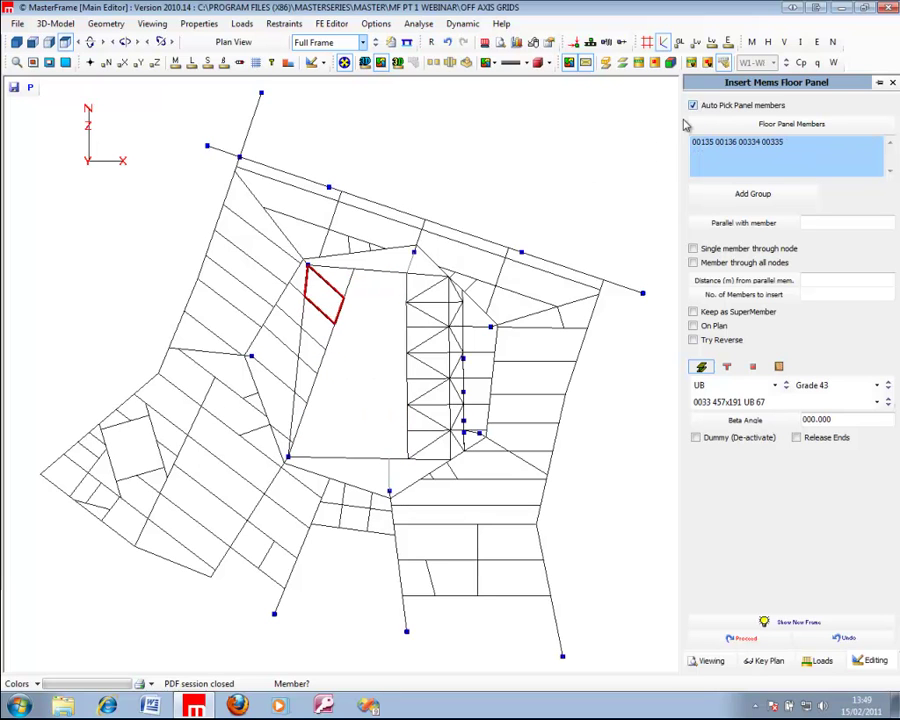
{"action": "left_click", "coordinate": [369, 418]}
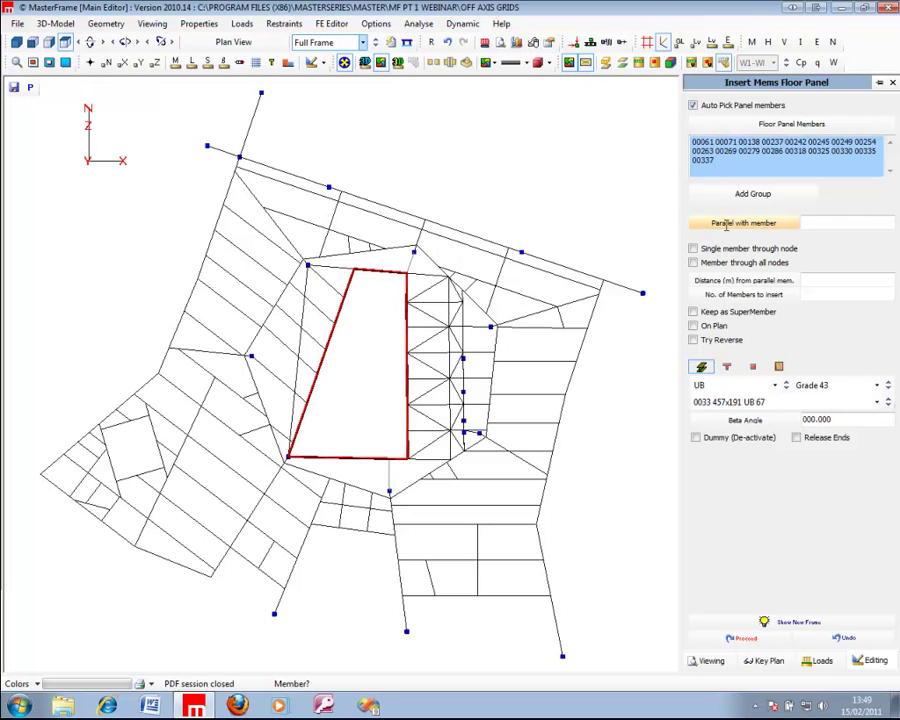
Set 4 members 3 m apart parallel to member 61, preview them, then close the tool
{"action": "left_click", "coordinate": [715, 221]}
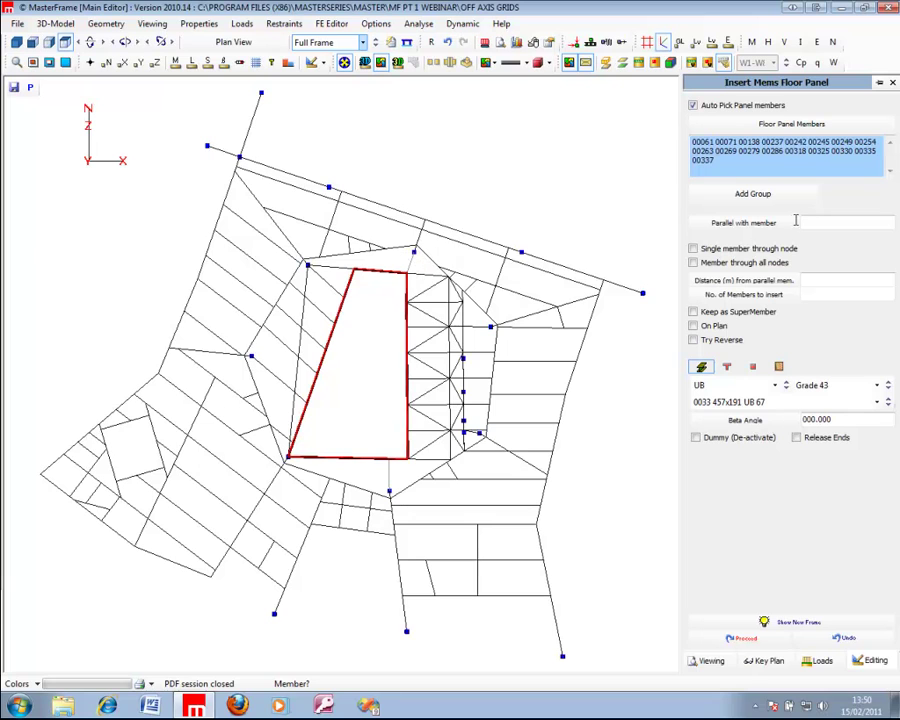
{"action": "left_click", "coordinate": [739, 220]}
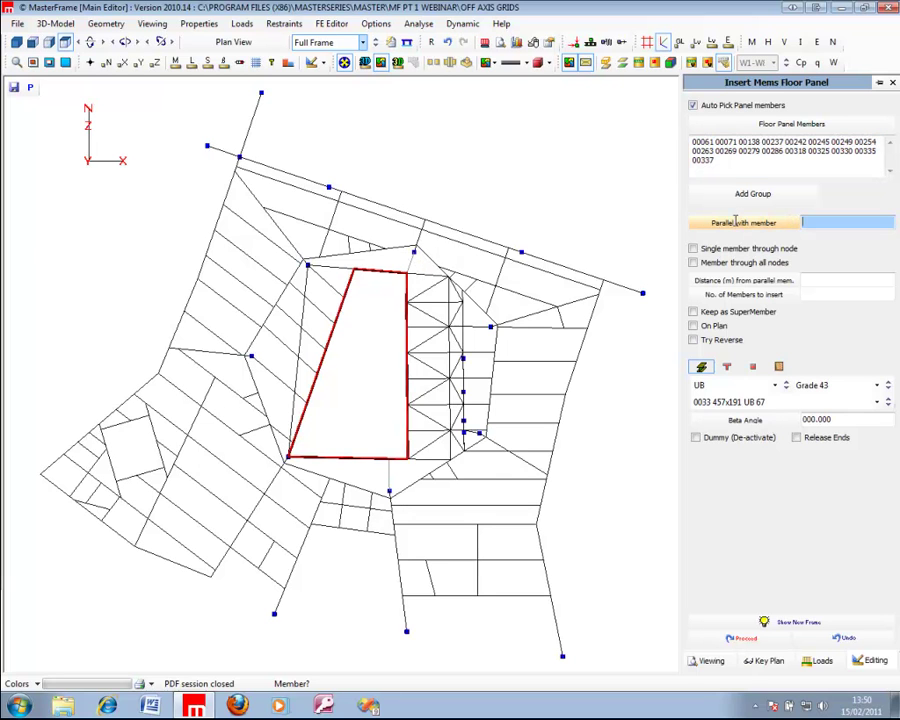
{"action": "left_click", "coordinate": [349, 461]}
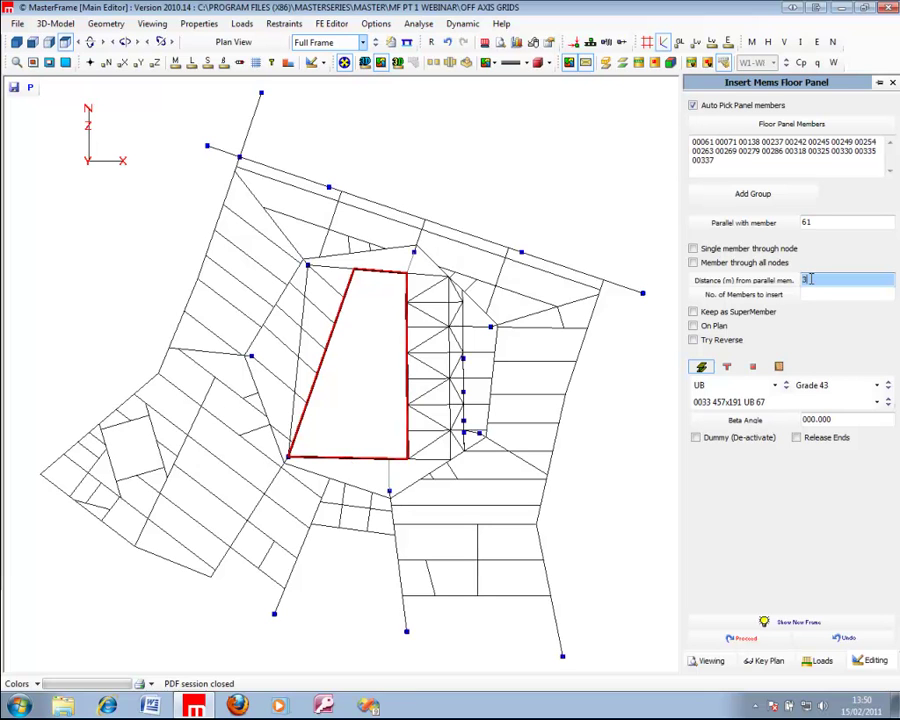
{"action": "left_click", "coordinate": [768, 294]}
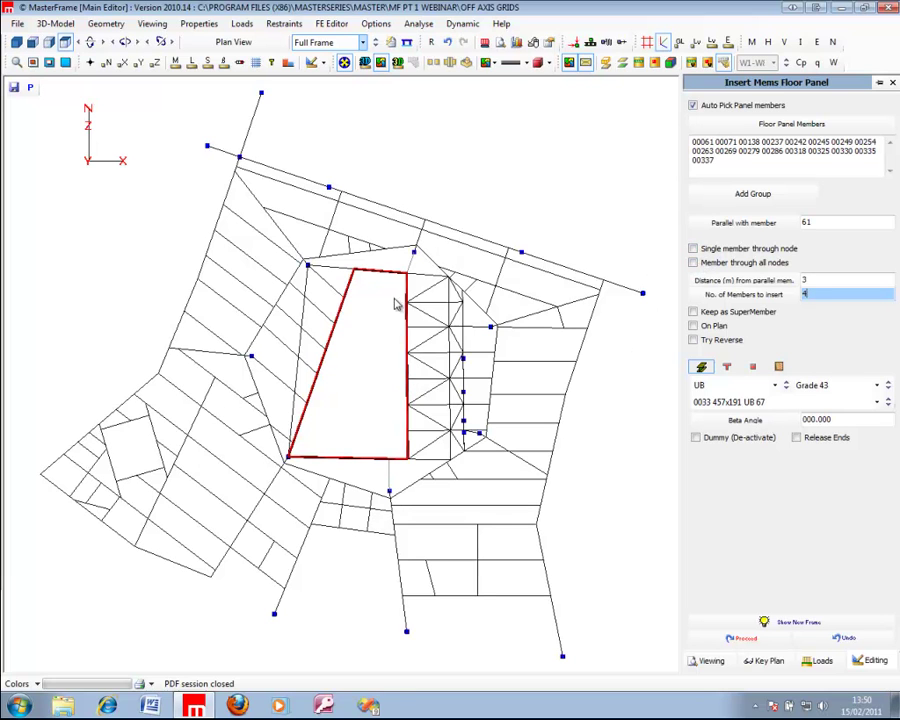
{"action": "left_click", "coordinate": [776, 625]}
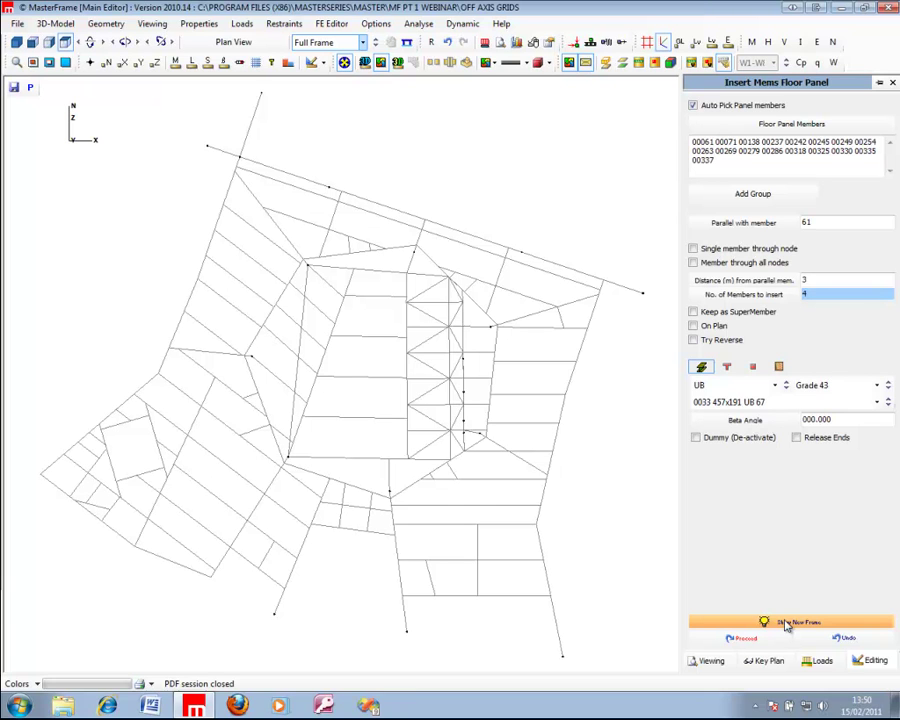
{"action": "left_click", "coordinate": [787, 624]}
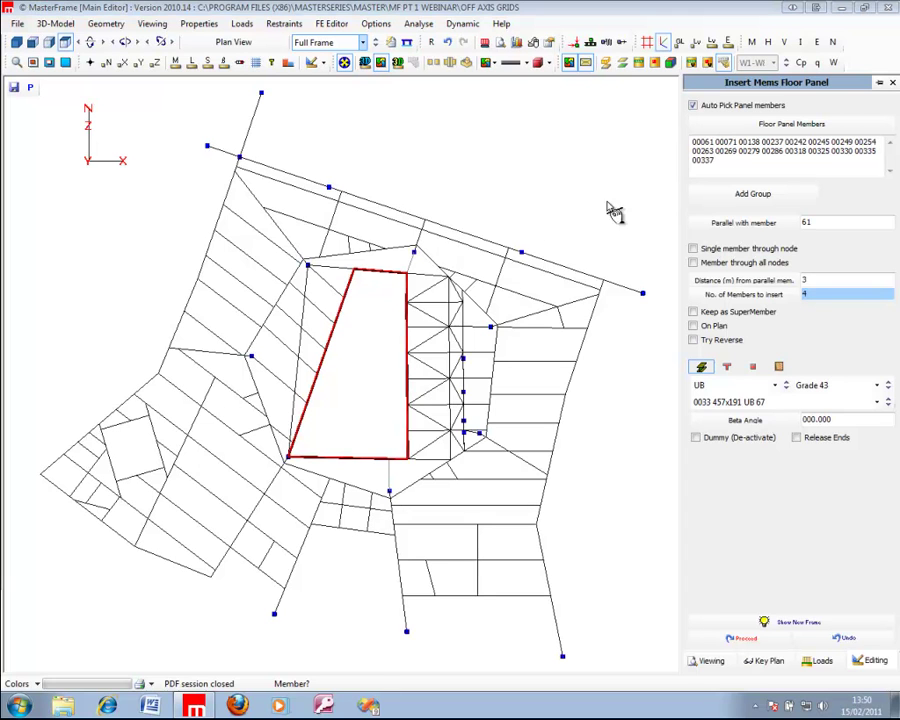
{"action": "left_click", "coordinate": [893, 84]}
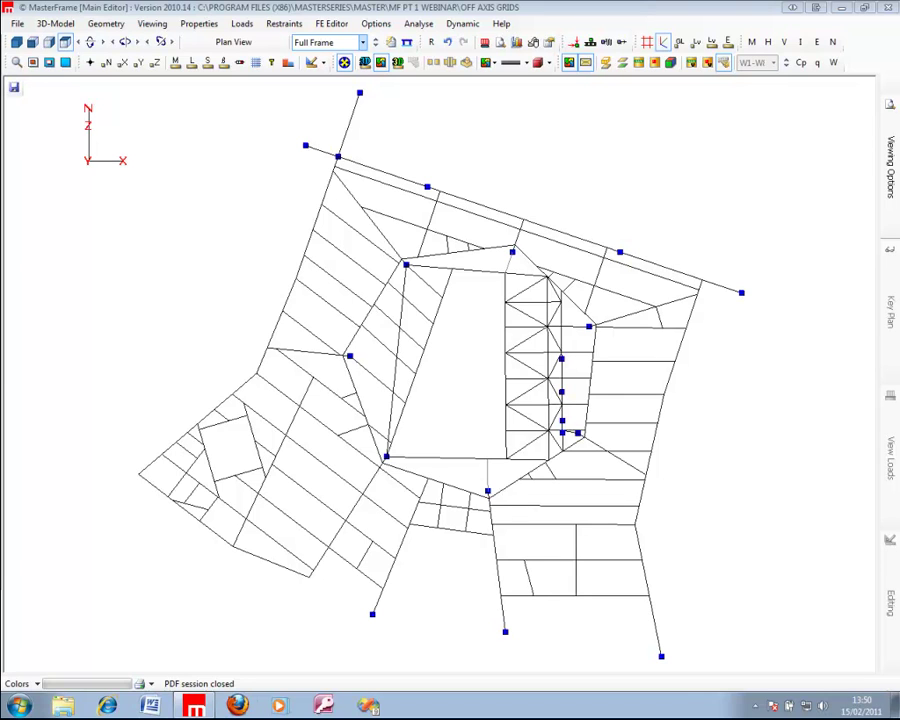
Launch AutoCAD 2008 from Start > All Programs > Autodesk
{"action": "left_click", "coordinate": [21, 706]}
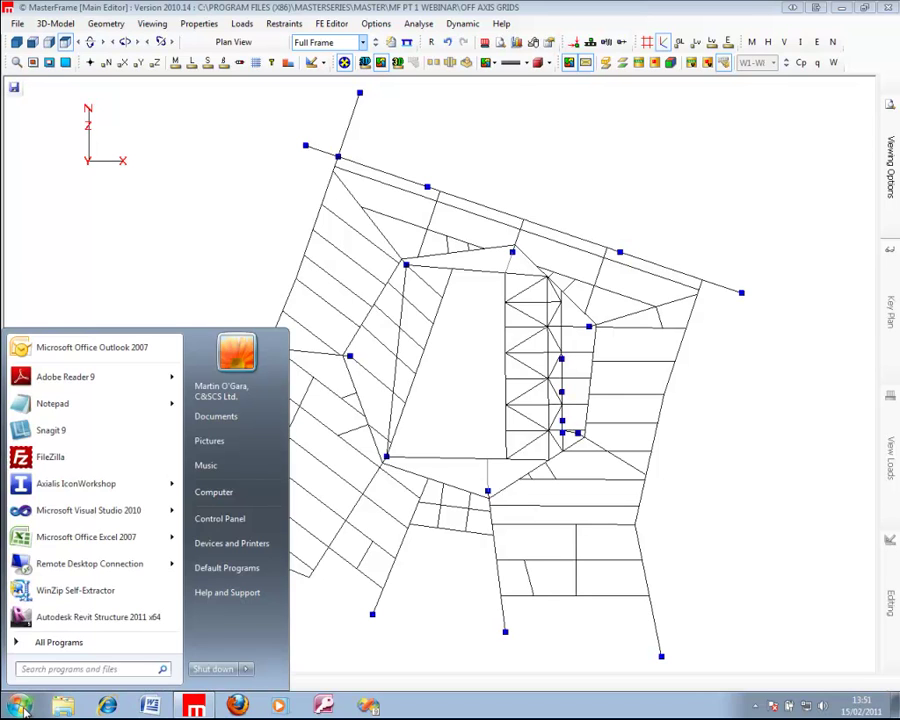
{"action": "left_click", "coordinate": [62, 643]}
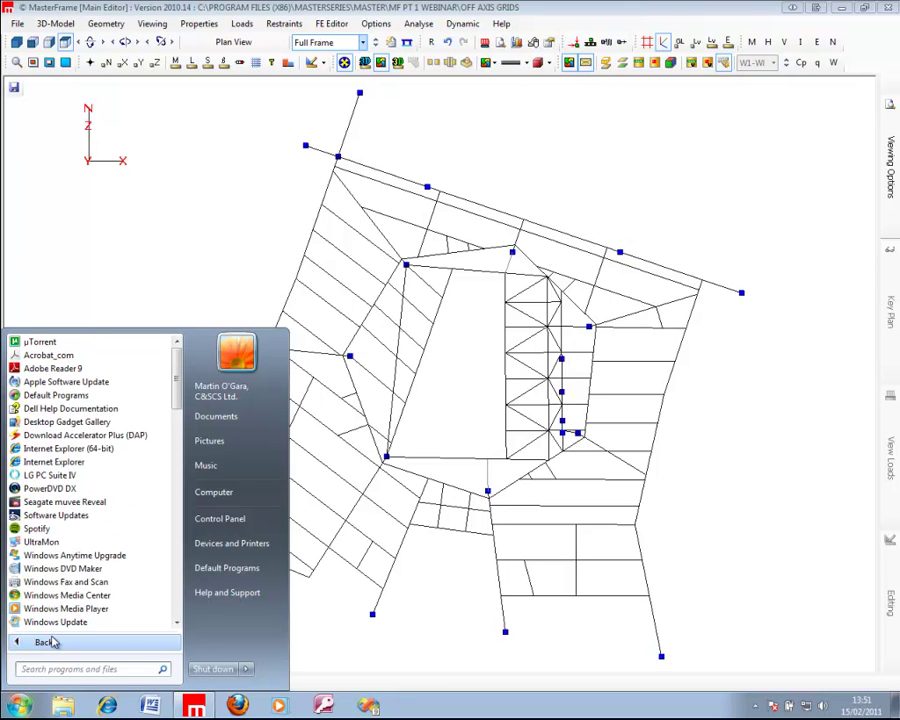
{"action": "scroll", "coordinate": [97, 470], "scroll_direction": "down", "scroll_amount": 6}
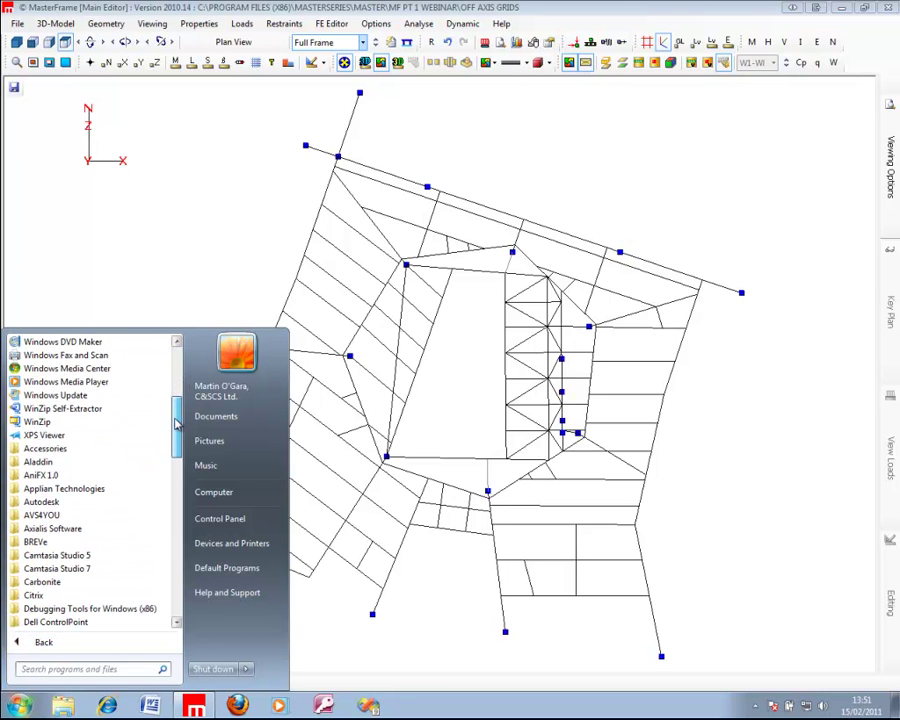
{"action": "left_click", "coordinate": [58, 503]}
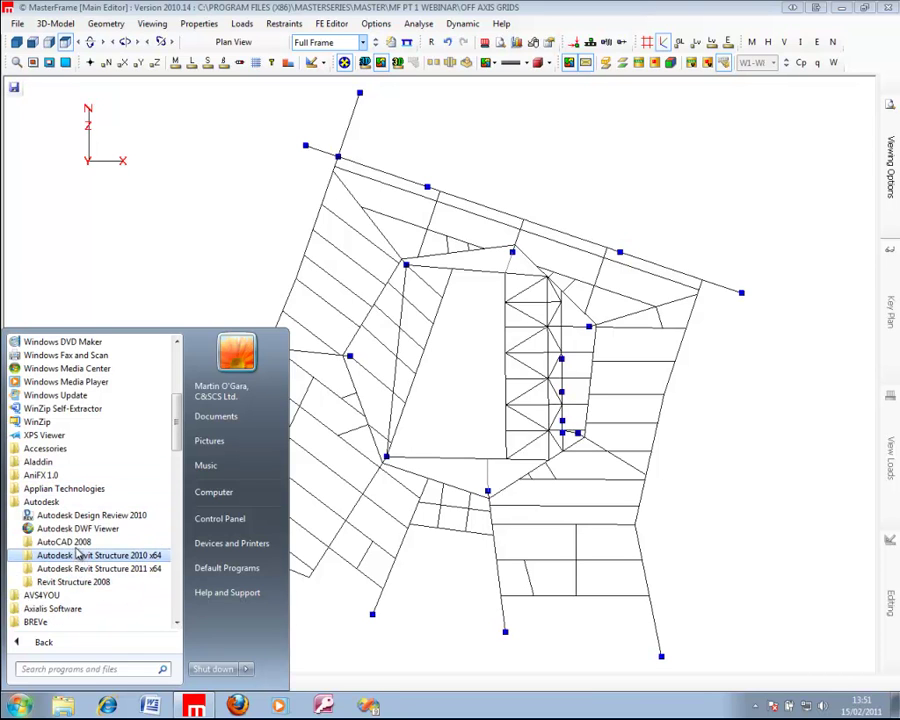
{"action": "left_click", "coordinate": [63, 541]}
{"action": "left_click", "coordinate": [83, 570]}
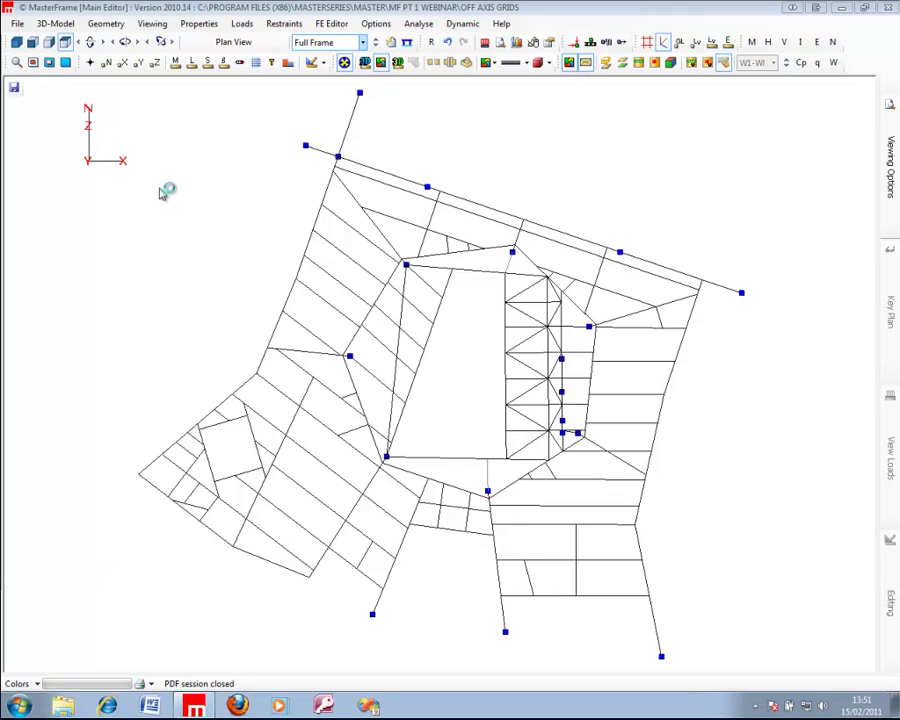
Close MasterFrame without saving the data file
{"action": "left_click", "coordinate": [888, 8]}
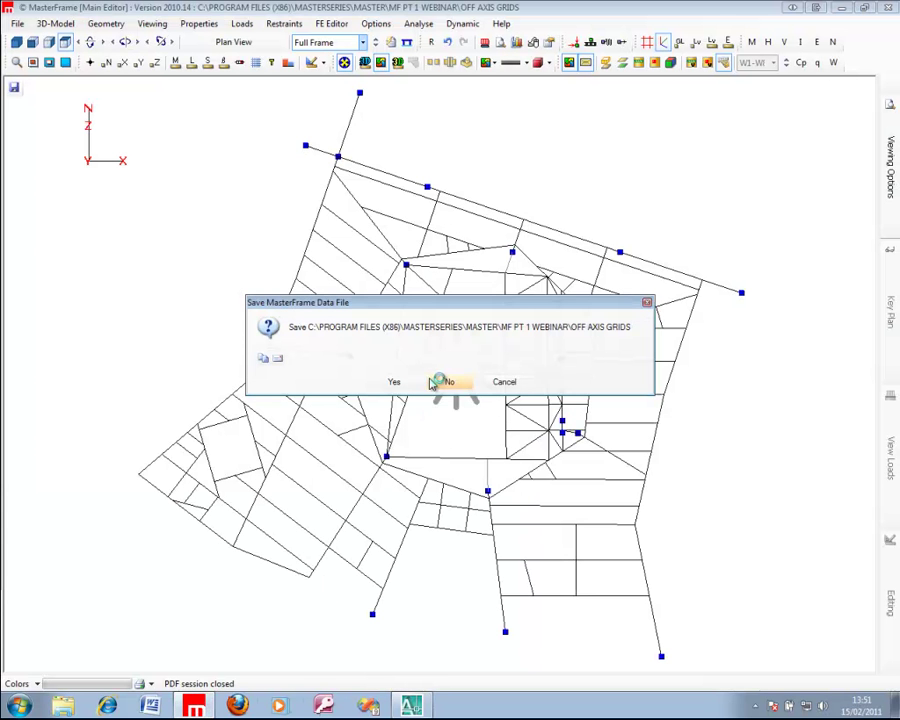
{"action": "left_click", "coordinate": [450, 382]}
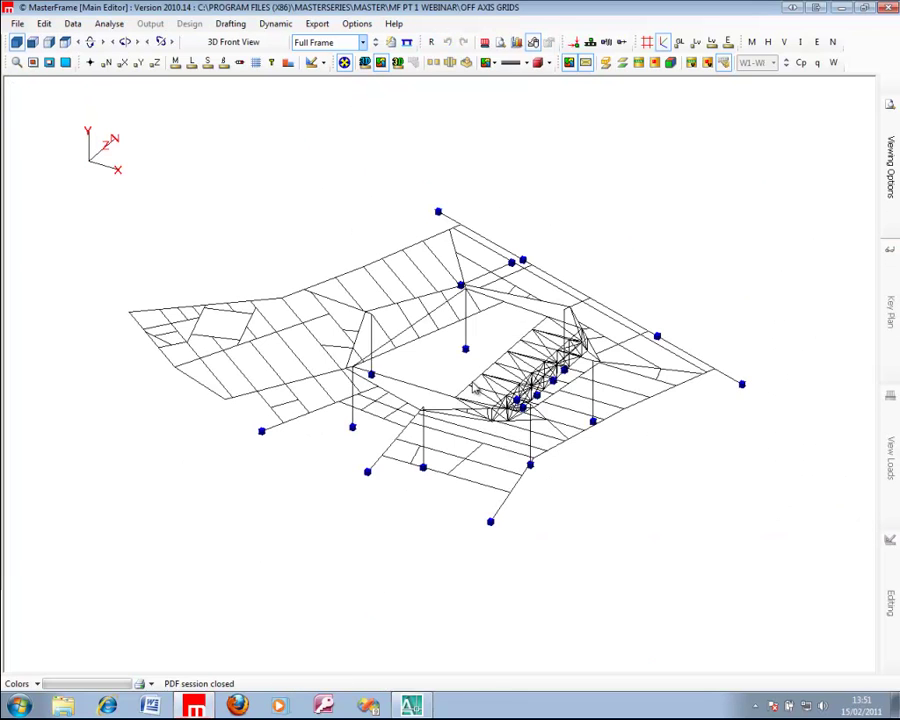
{"action": "left_click", "coordinate": [888, 9]}
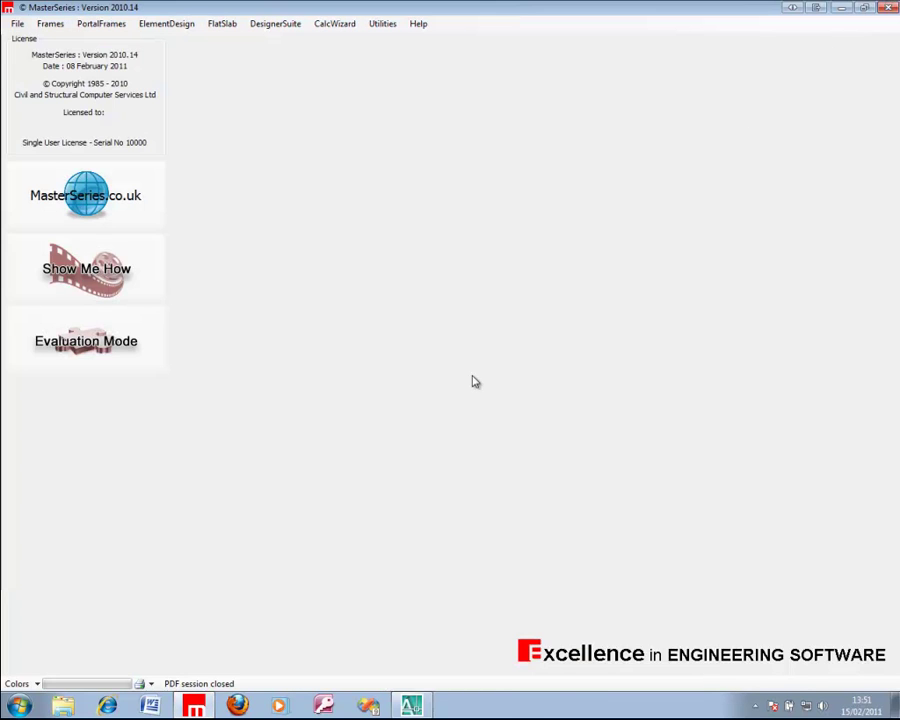
Open the recent file MFLayered.dxf in AutoCAD 2008
{"action": "left_click", "coordinate": [424, 708]}
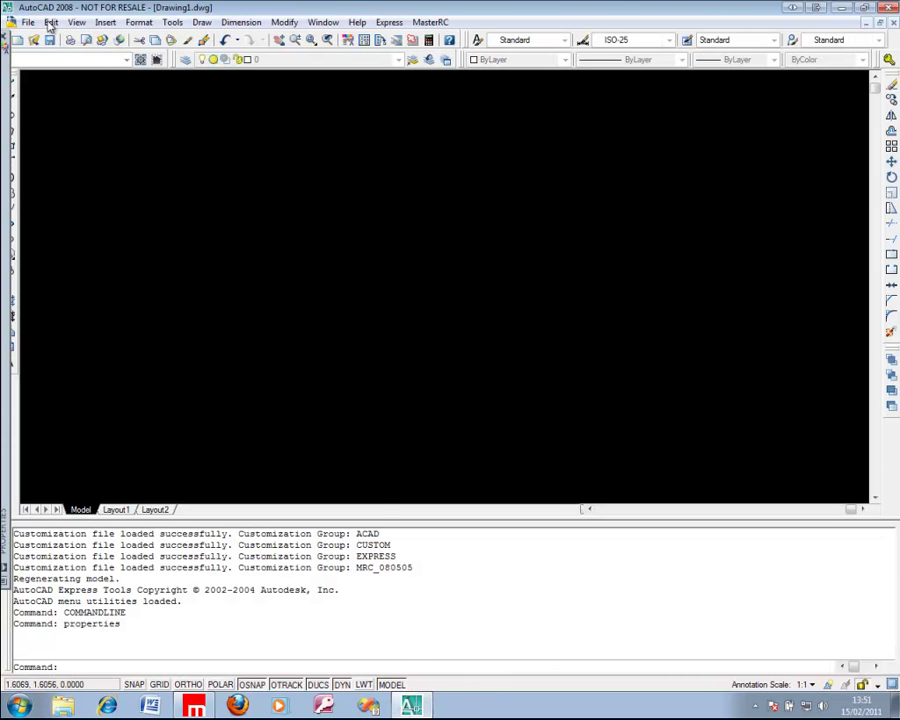
{"action": "left_click", "coordinate": [32, 24]}
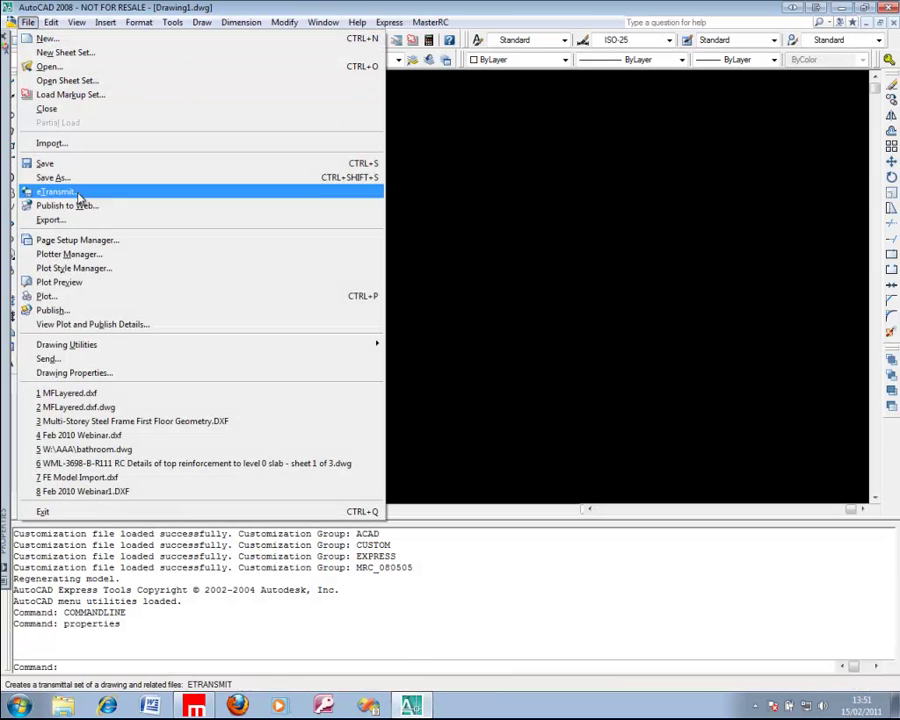
{"action": "left_click", "coordinate": [112, 396]}
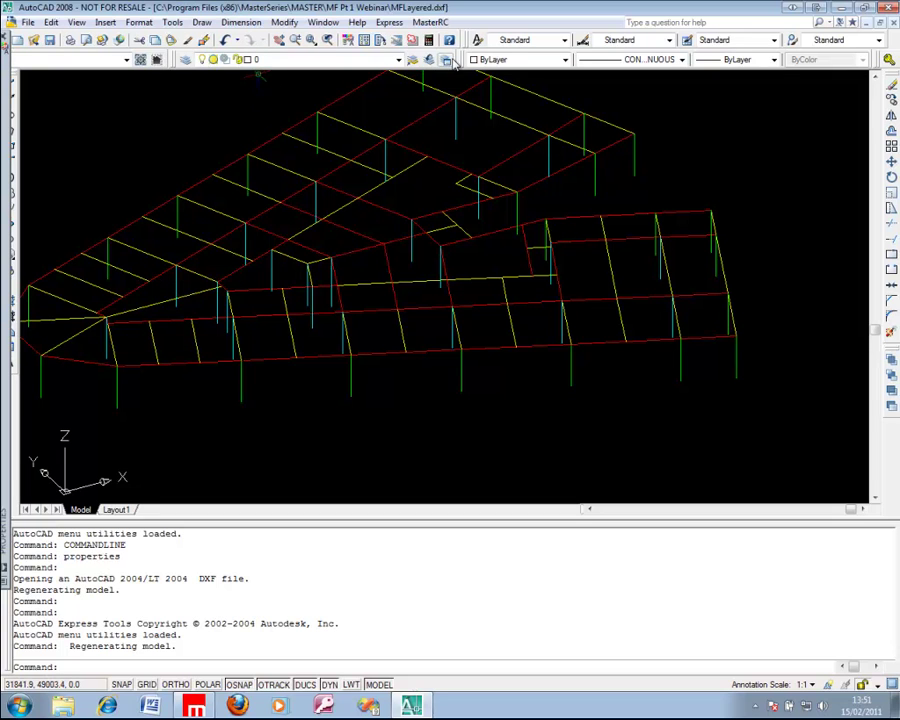
{"action": "left_click", "coordinate": [396, 60]}
{"action": "left_click", "coordinate": [394, 61]}
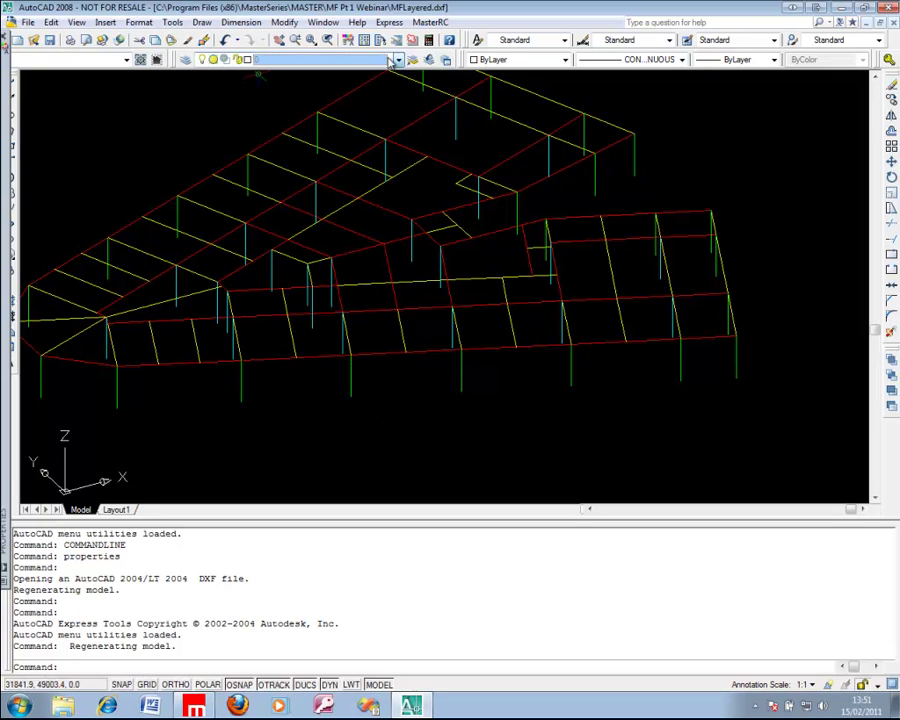
{"action": "left_click", "coordinate": [126, 60]}
{"action": "left_click", "coordinate": [126, 60]}
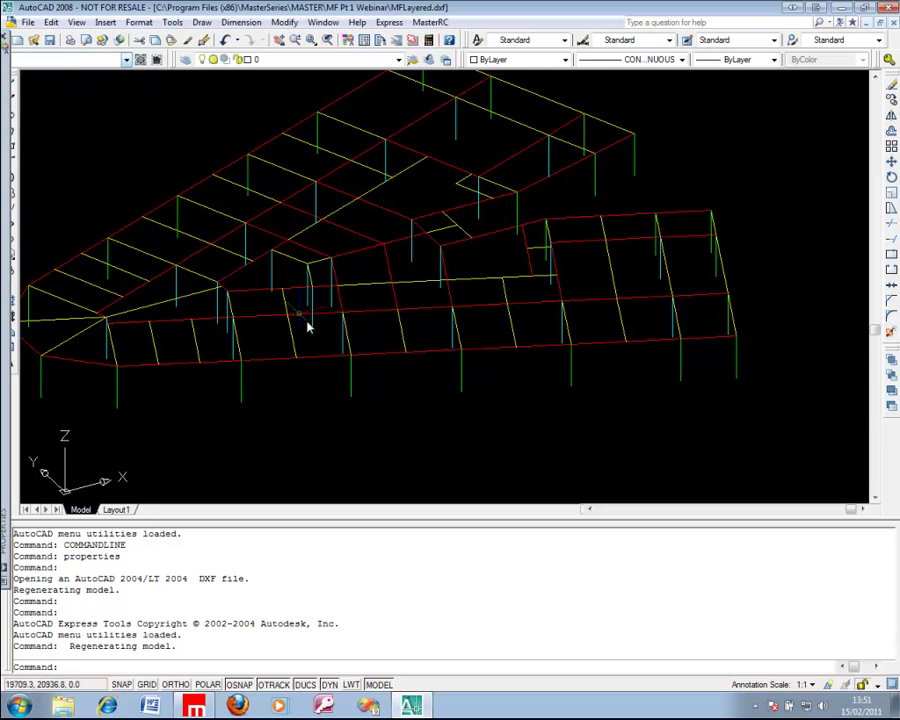
{"action": "left_click", "coordinate": [387, 311]}
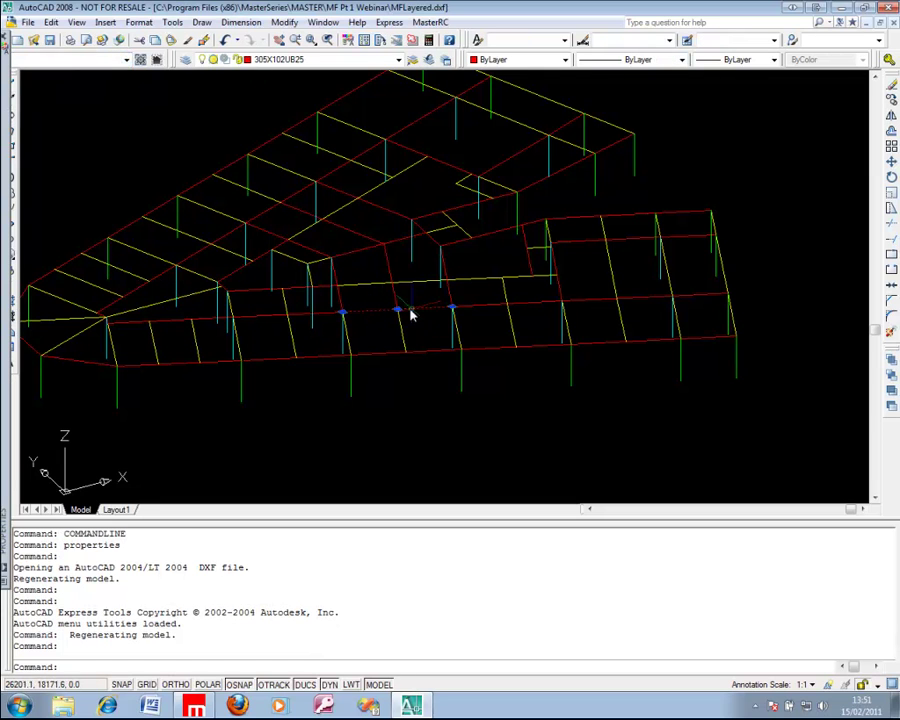
{"action": "left_click", "coordinate": [350, 336]}
{"action": "left_click", "coordinate": [346, 338]}
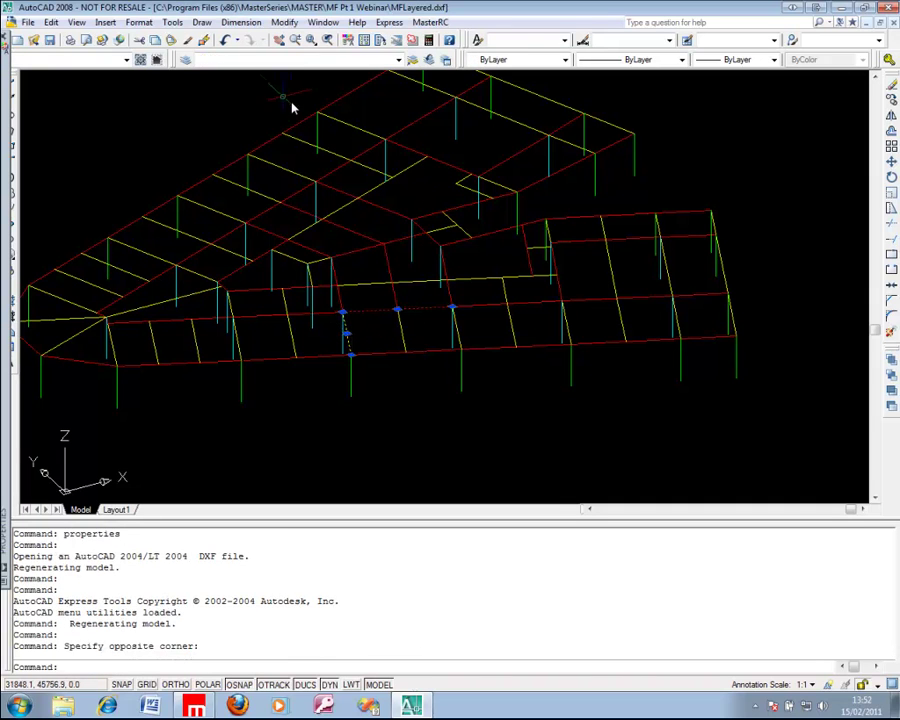
{"action": "key", "text": "Escape"}
{"action": "key", "text": "Escape"}
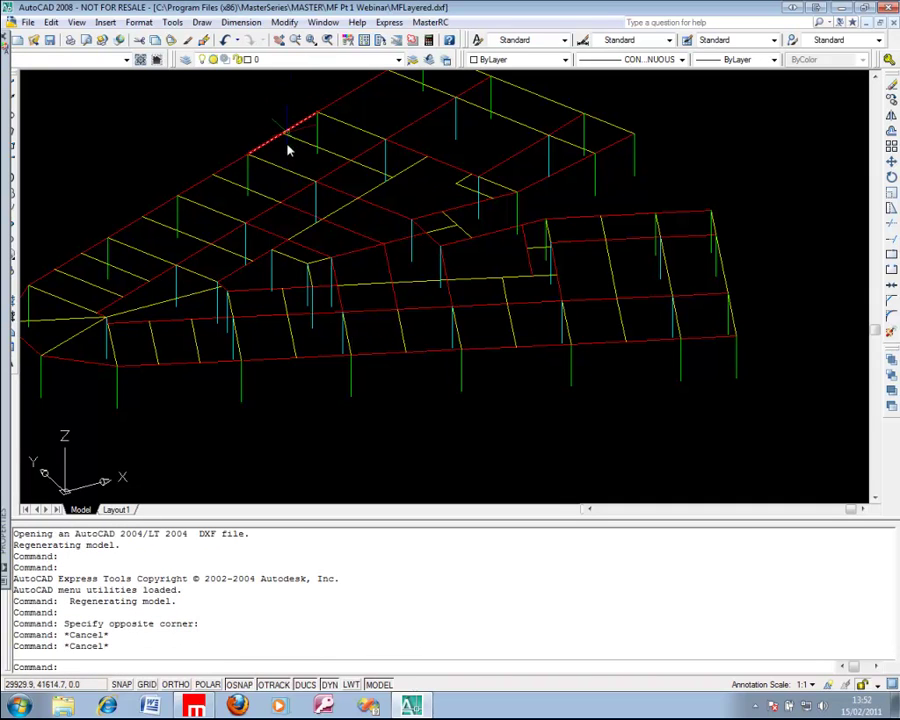
{"action": "left_click", "coordinate": [348, 345]}
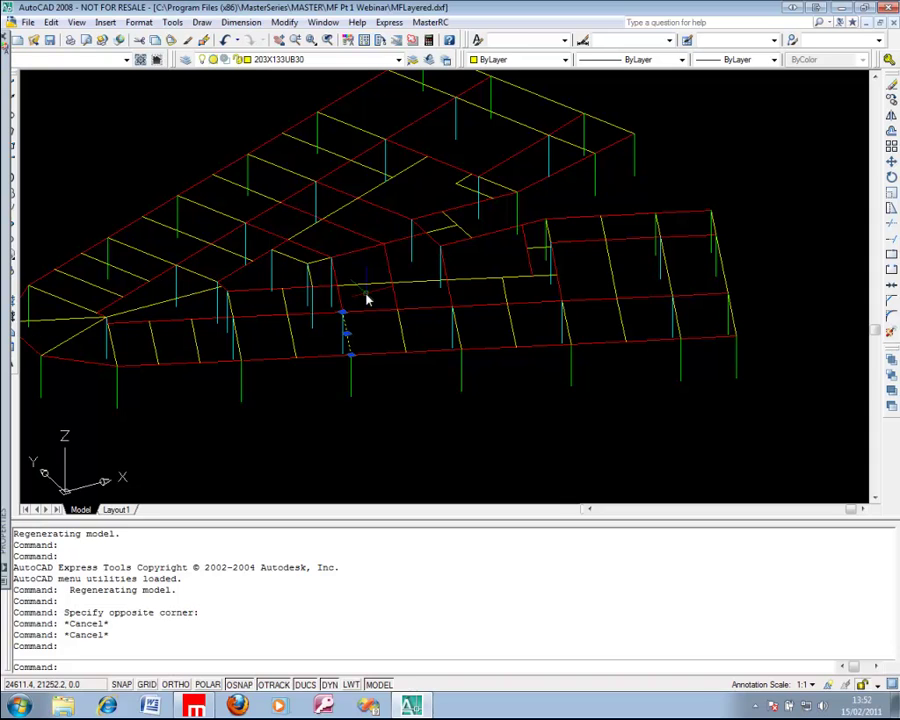
{"action": "key", "text": "Escape"}
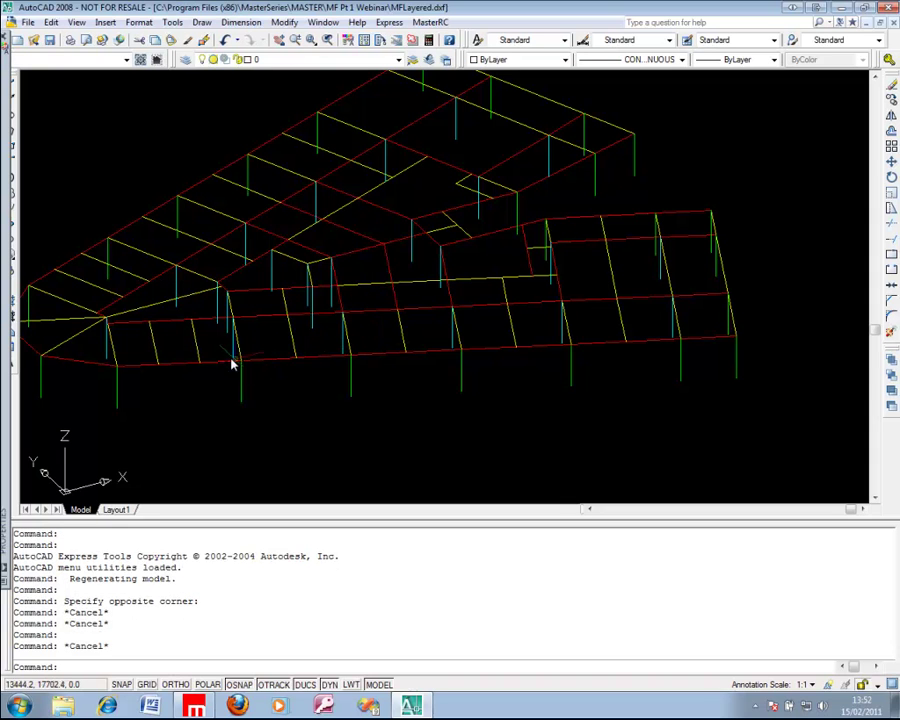
{"action": "scroll", "coordinate": [366, 366], "scroll_direction": "up", "scroll_amount": 4}
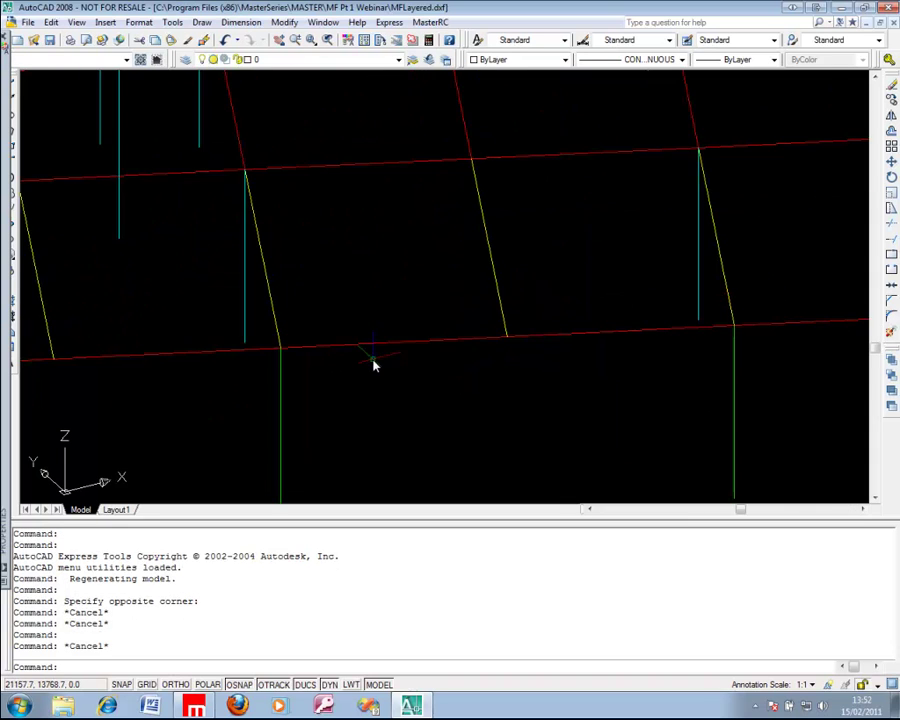
{"action": "scroll", "coordinate": [372, 364], "scroll_direction": "down", "scroll_amount": 2}
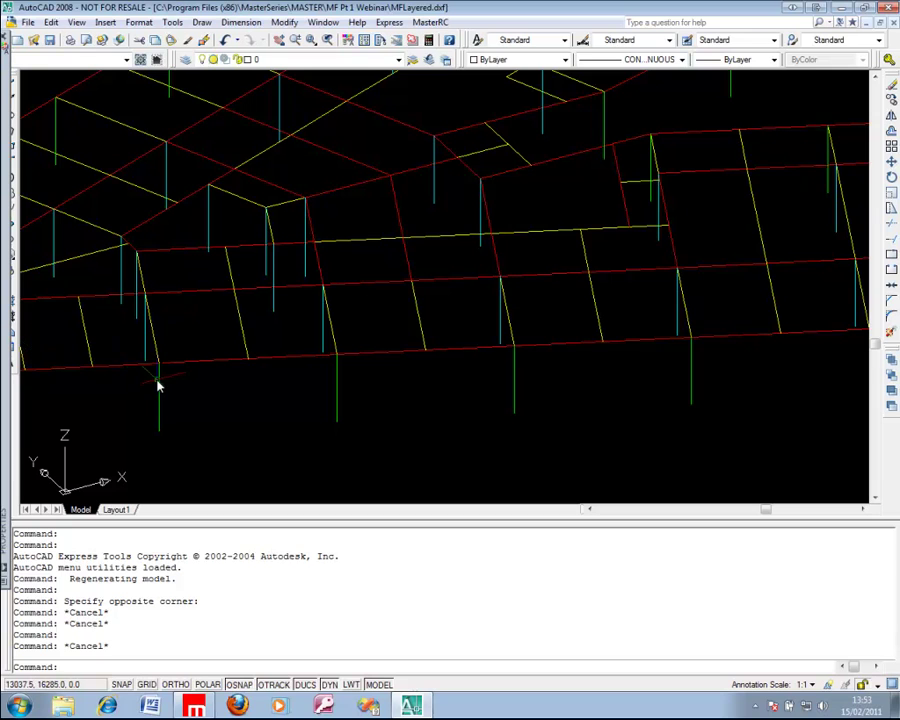
Close AutoCAD without saving the drawing
{"action": "scroll", "coordinate": [160, 385], "scroll_direction": "up", "scroll_amount": 6}
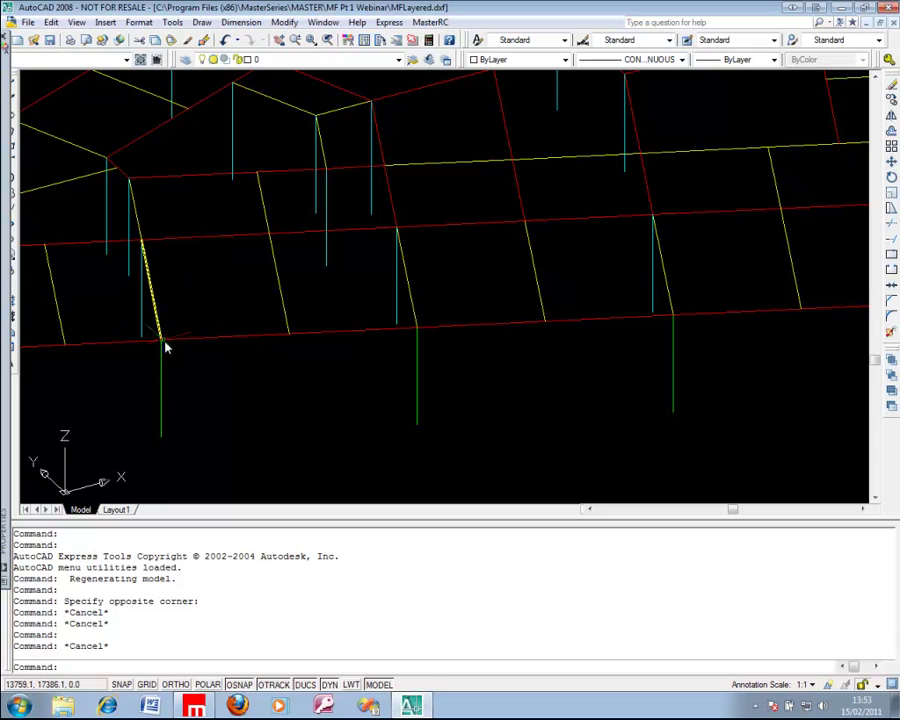
{"action": "scroll", "coordinate": [167, 347], "scroll_direction": "up", "scroll_amount": 5}
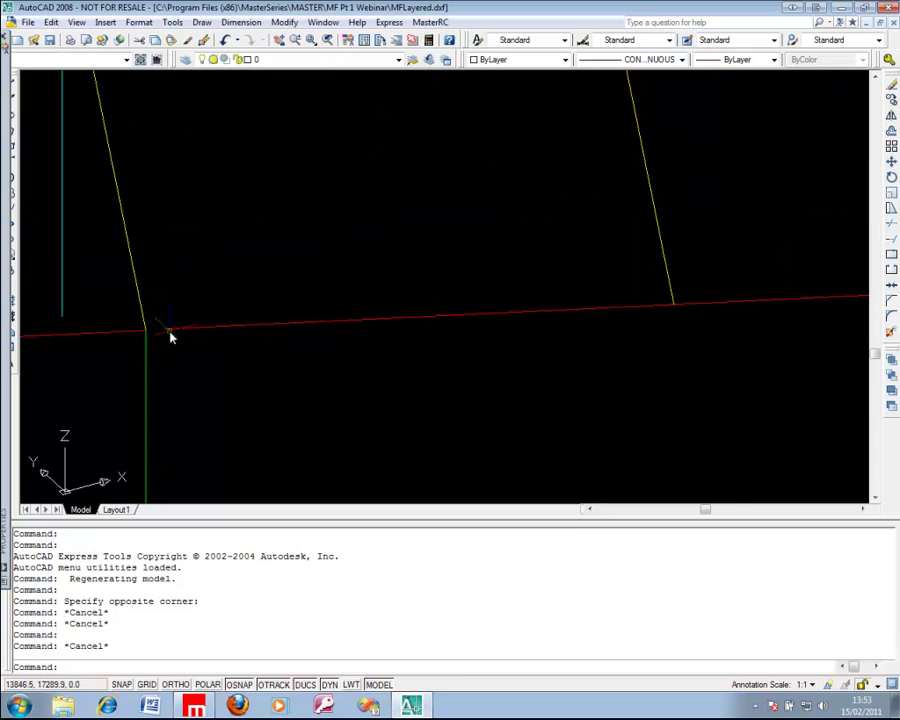
{"action": "scroll", "coordinate": [283, 332], "scroll_direction": "down", "scroll_amount": 5}
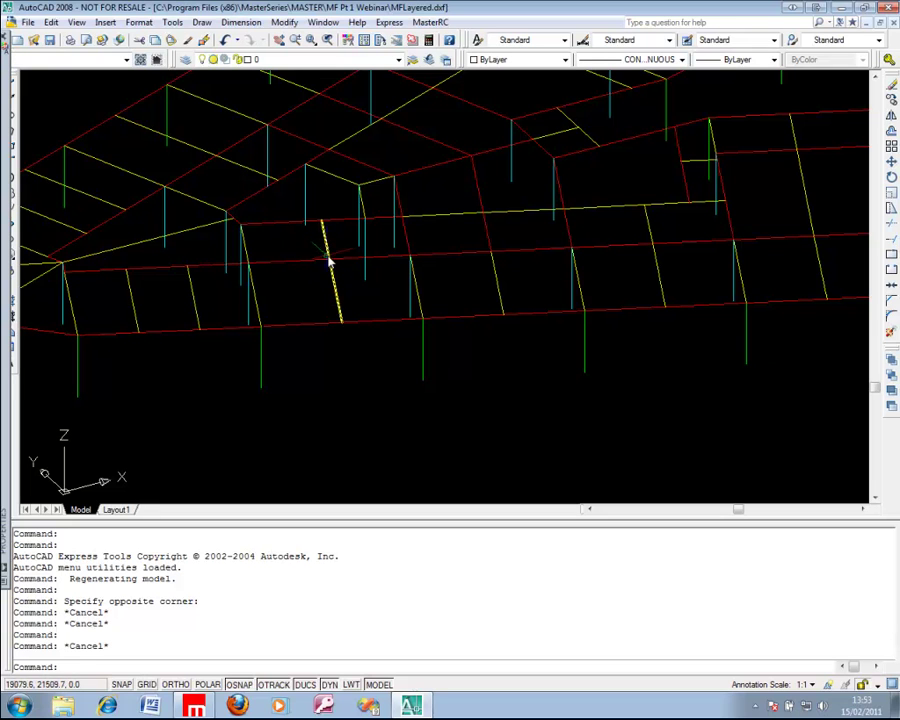
{"action": "left_click", "coordinate": [890, 21]}
{"action": "left_click", "coordinate": [514, 383]}
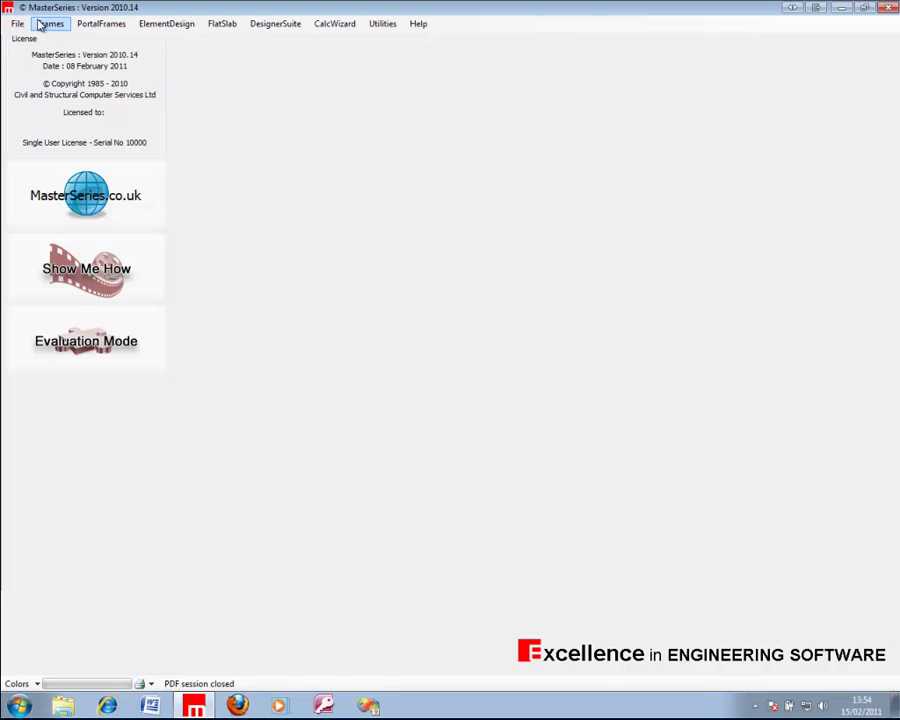
Import MFLayered.dxf from the MASTER\MF Pt 1 Webinar folder as an AutoCAD DXF file
{"action": "left_click", "coordinate": [47, 24]}
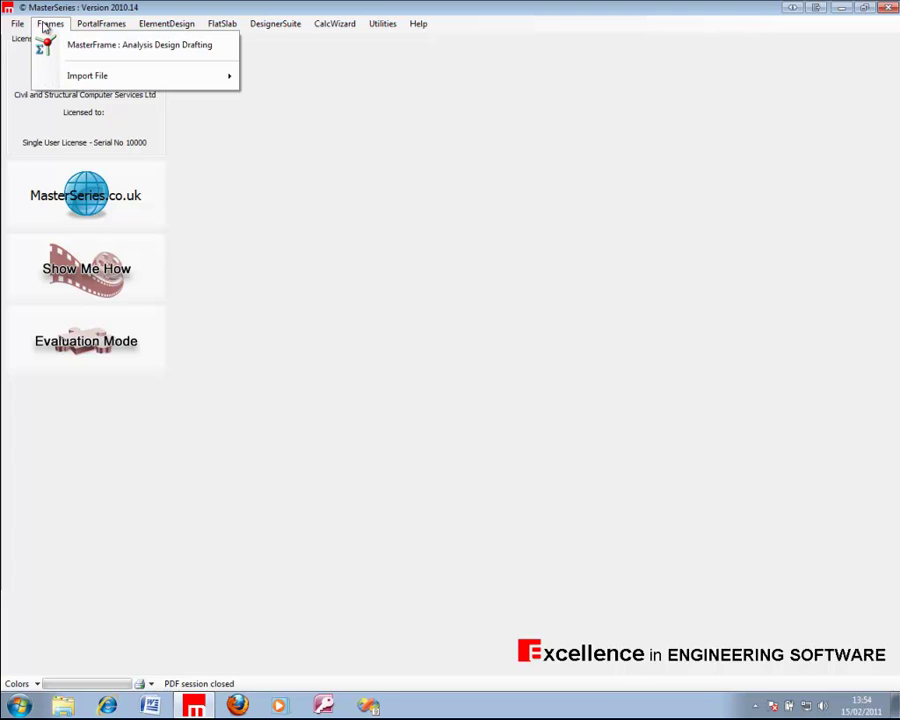
{"action": "mouse_move", "coordinate": [143, 78]}
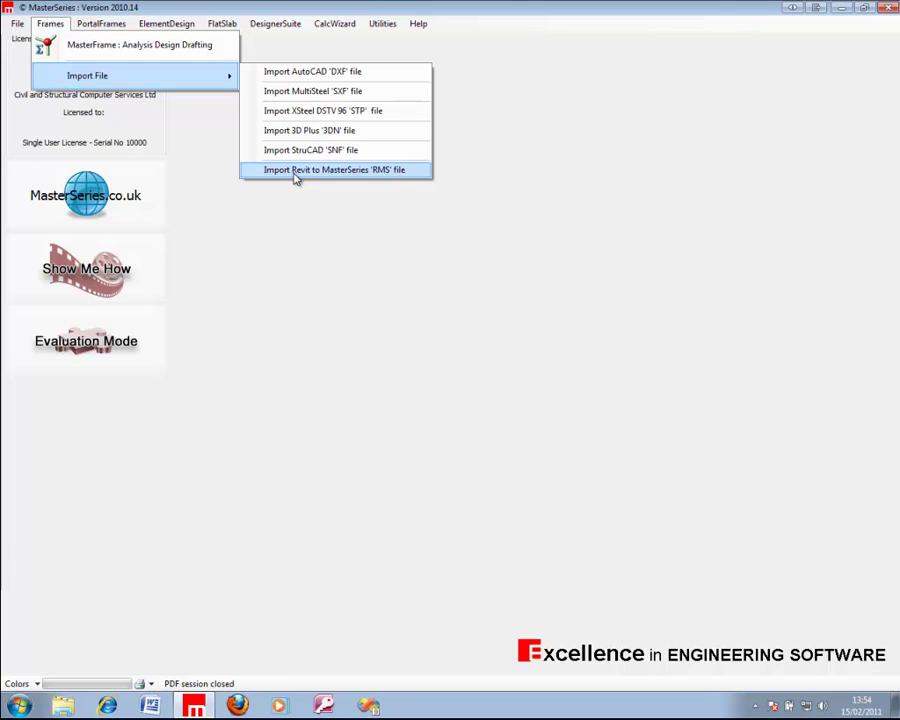
{"action": "left_click", "coordinate": [322, 80]}
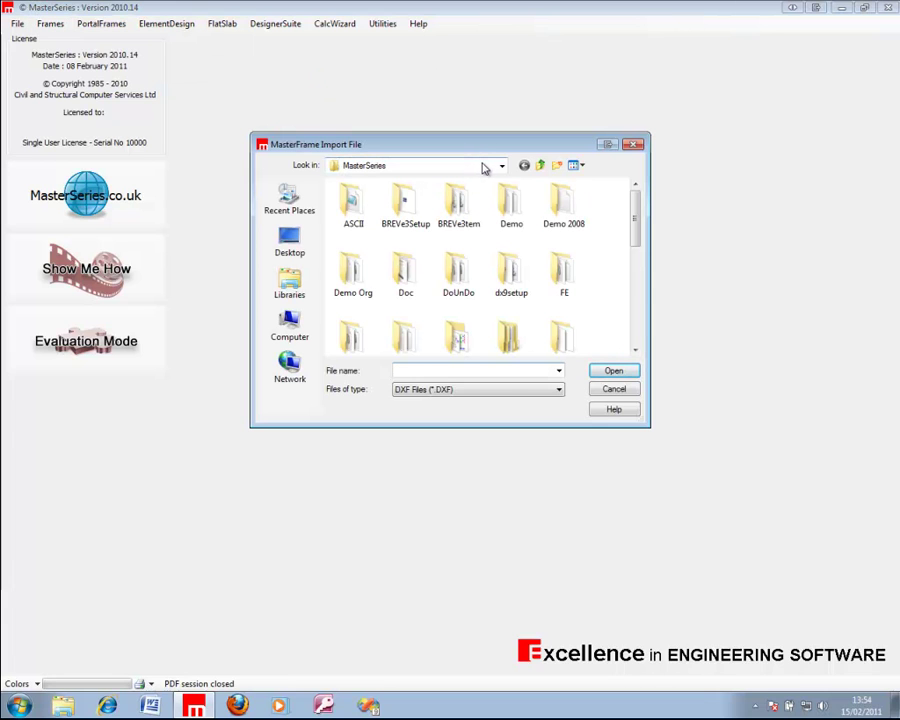
{"action": "left_click", "coordinate": [483, 167]}
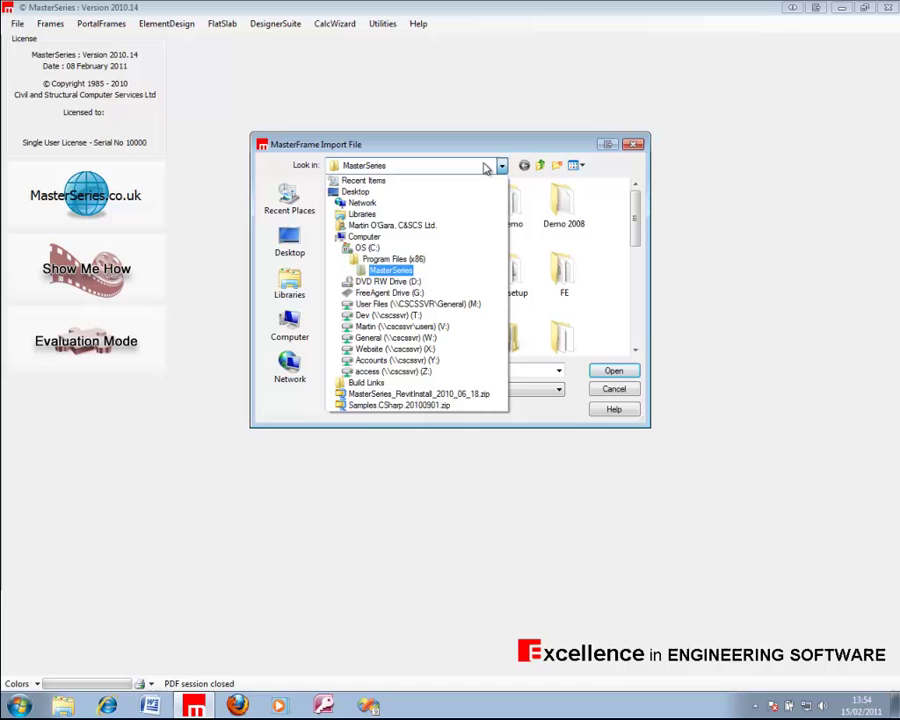
{"action": "left_click", "coordinate": [453, 271]}
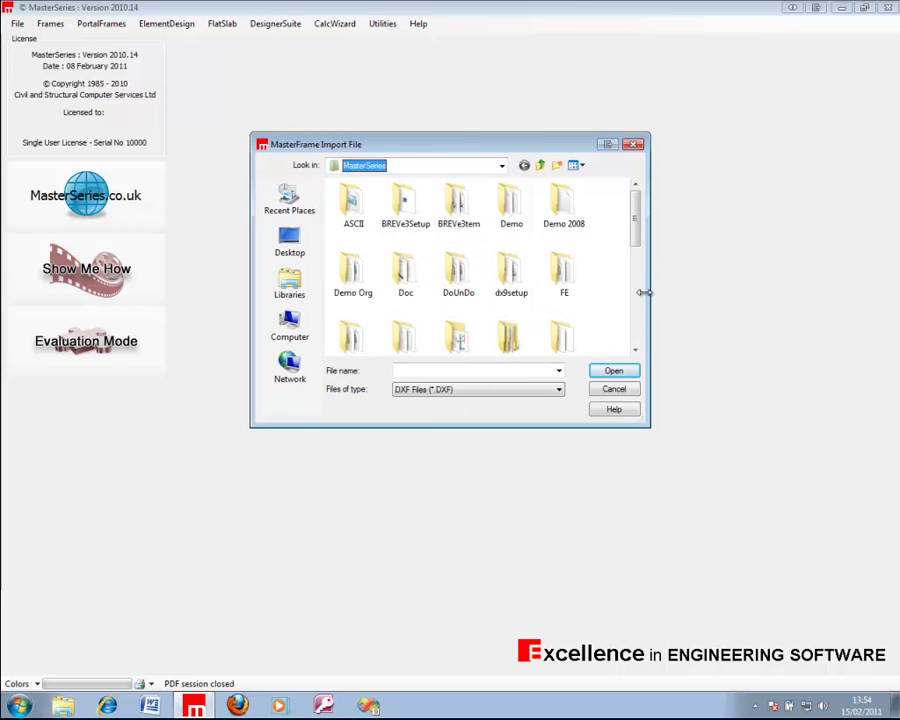
{"action": "scroll", "coordinate": [641, 318], "scroll_direction": "down", "scroll_amount": 5}
{"action": "scroll", "coordinate": [641, 320], "scroll_direction": "down", "scroll_amount": 3}
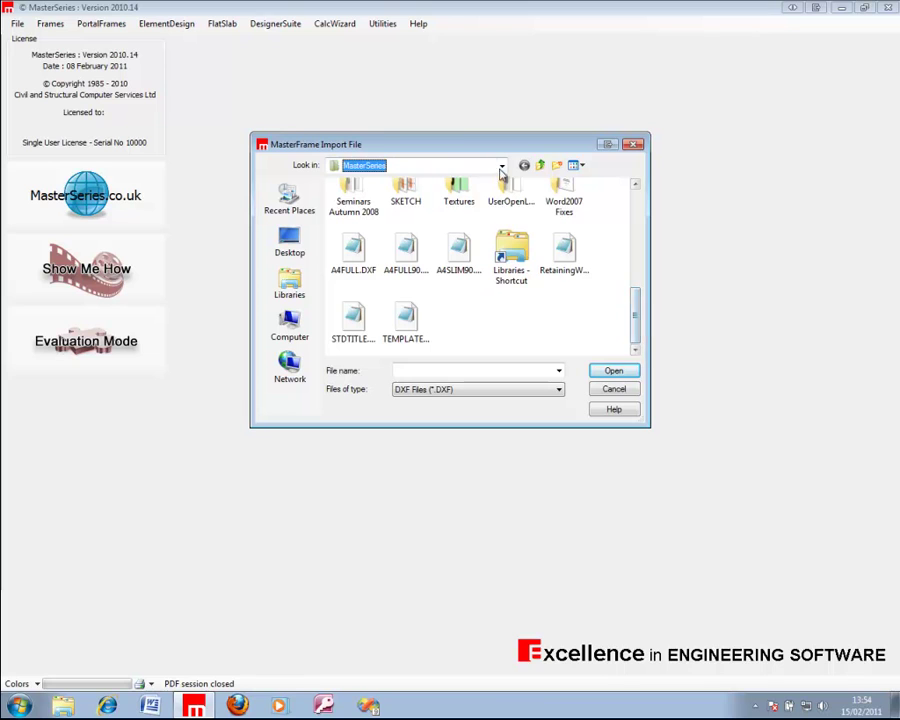
{"action": "scroll", "coordinate": [633, 195], "scroll_direction": "up", "scroll_amount": 3}
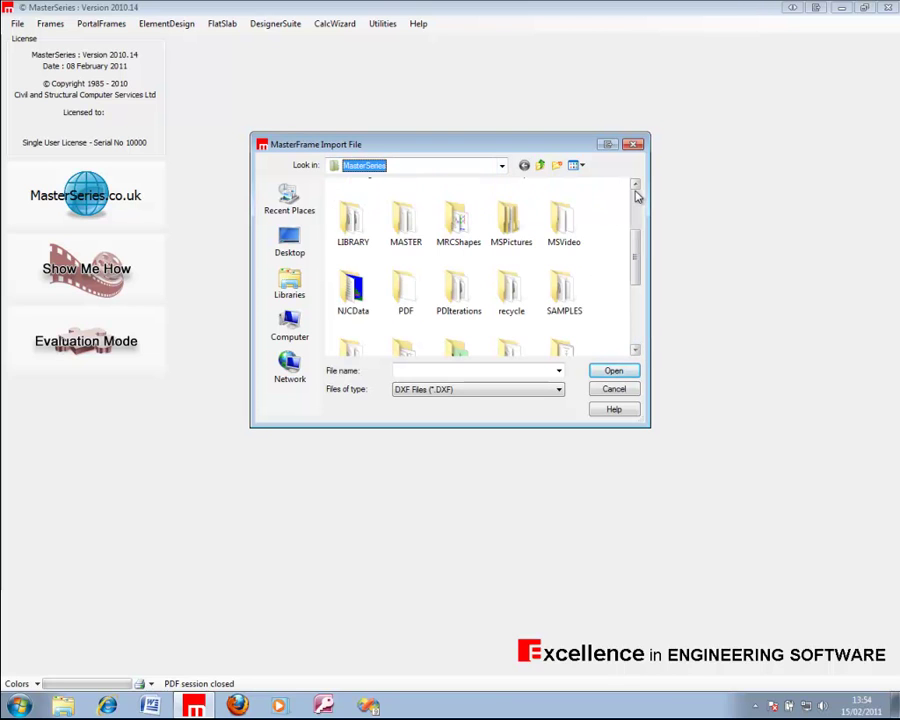
{"action": "double_click", "coordinate": [398, 228]}
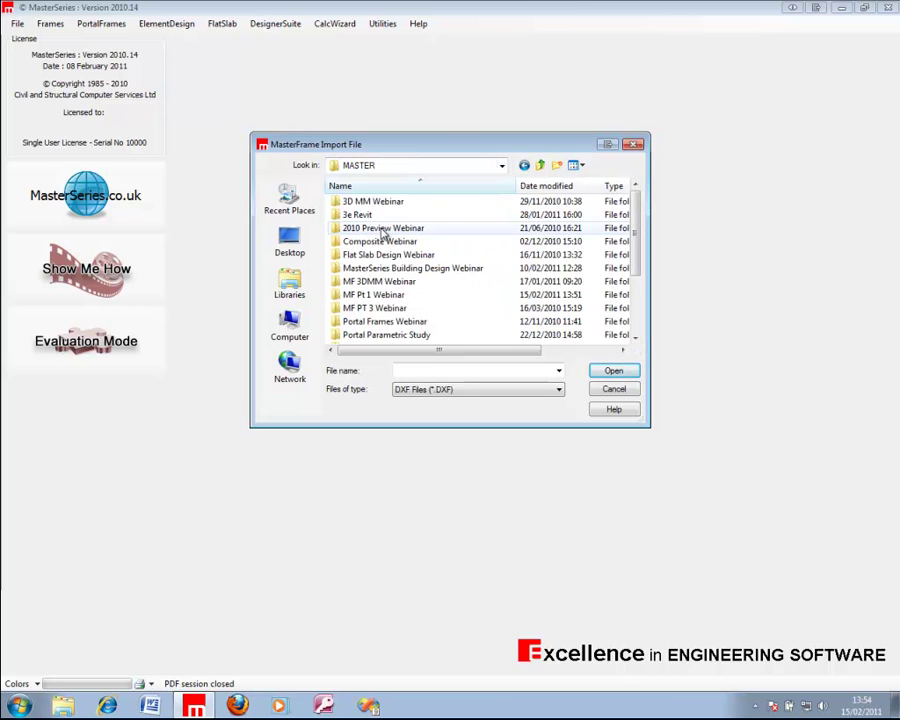
{"action": "double_click", "coordinate": [390, 298]}
{"action": "left_click", "coordinate": [376, 216]}
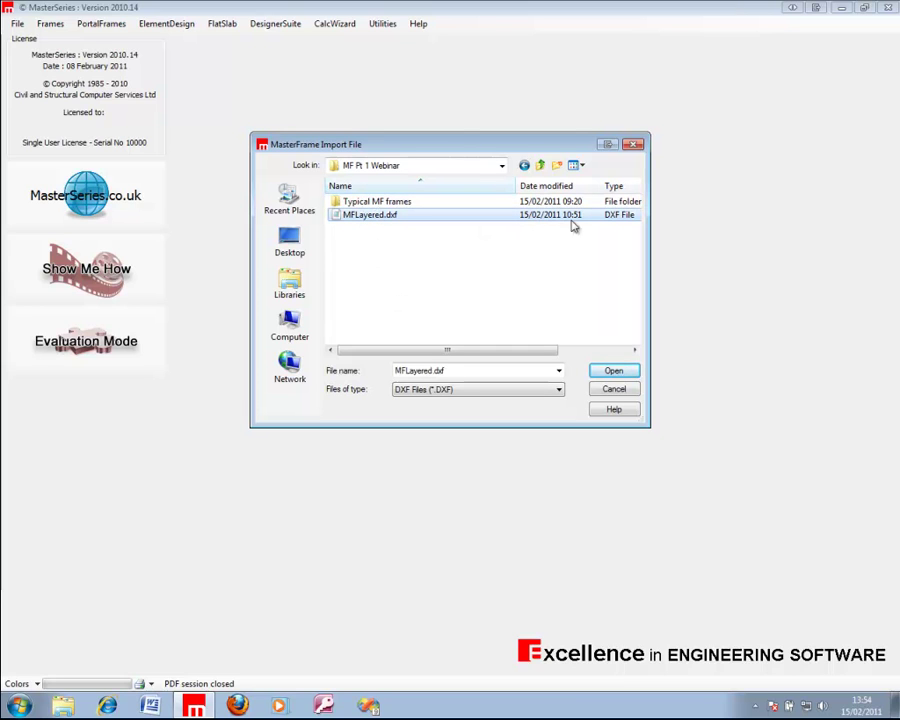
{"action": "left_click", "coordinate": [613, 371]}
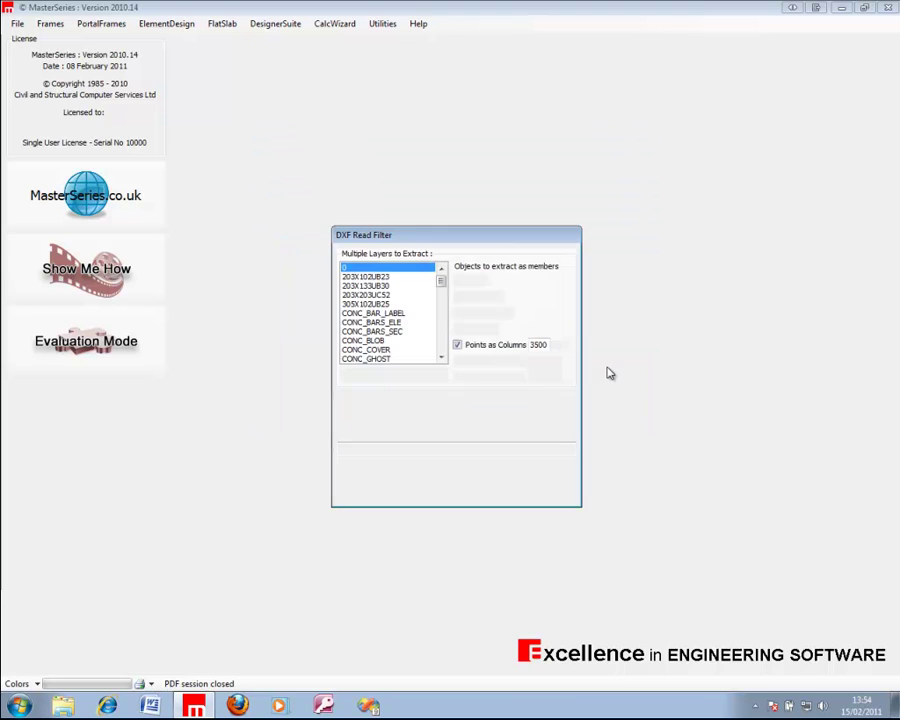
Select the layers 203X102UB23, 203X133UB30, 203X203UC52 and 305X102UB25 for extraction
{"action": "left_click", "coordinate": [370, 277]}
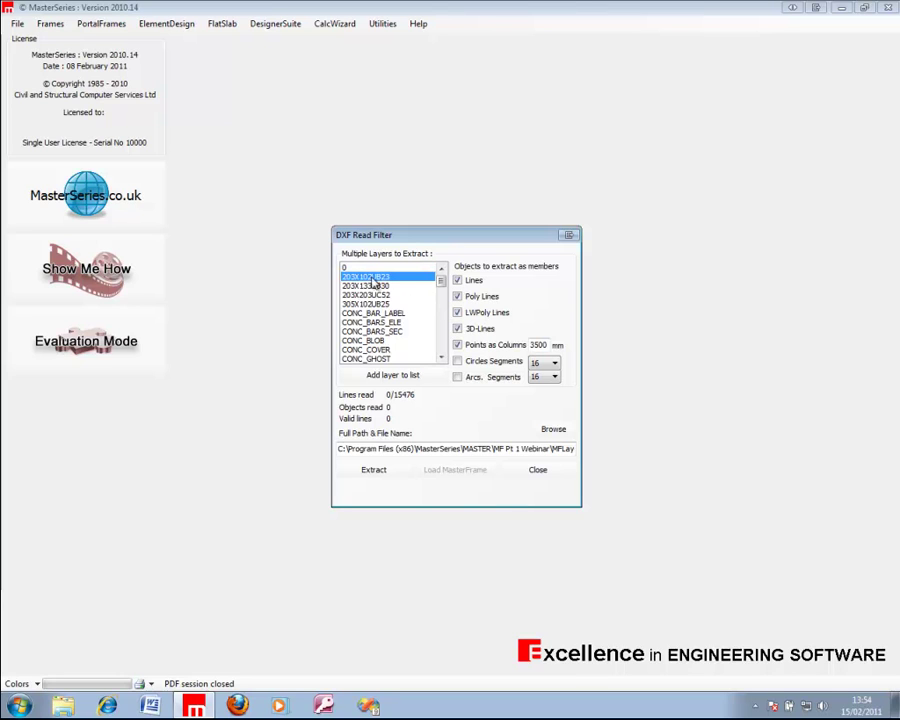
{"action": "left_click", "coordinate": [378, 286]}
{"action": "left_click", "coordinate": [380, 295]}
{"action": "left_click", "coordinate": [382, 304]}
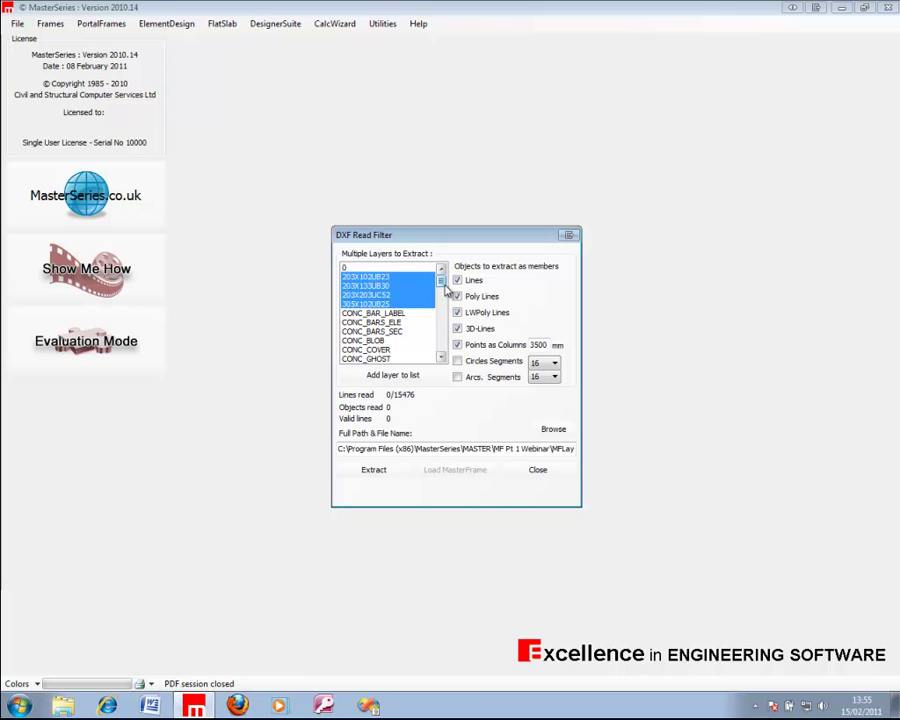
{"action": "scroll", "coordinate": [447, 297], "scroll_direction": "down", "scroll_amount": 2}
{"action": "mouse_move", "coordinate": [447, 297]}
{"action": "left_mouse_down"}
{"action": "mouse_move", "coordinate": [446, 342]}
{"action": "mouse_move", "coordinate": [447, 285]}
{"action": "left_mouse_up"}
Turn off Points as Columns, extract 209 members and 148 nodes, and load them into MasterFrame
{"action": "left_click", "coordinate": [458, 345]}
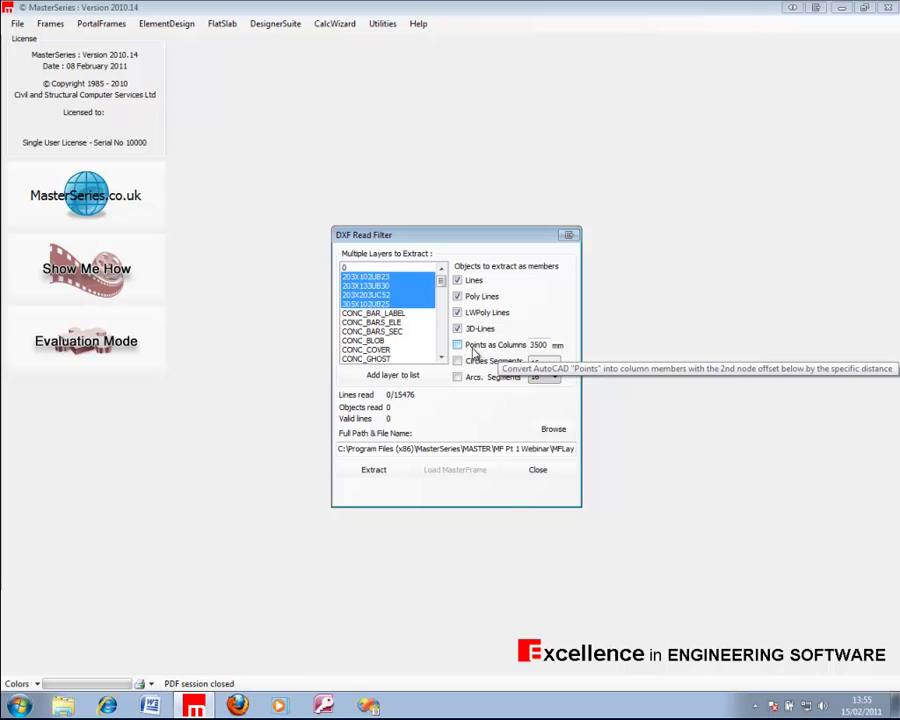
{"action": "left_click", "coordinate": [459, 347]}
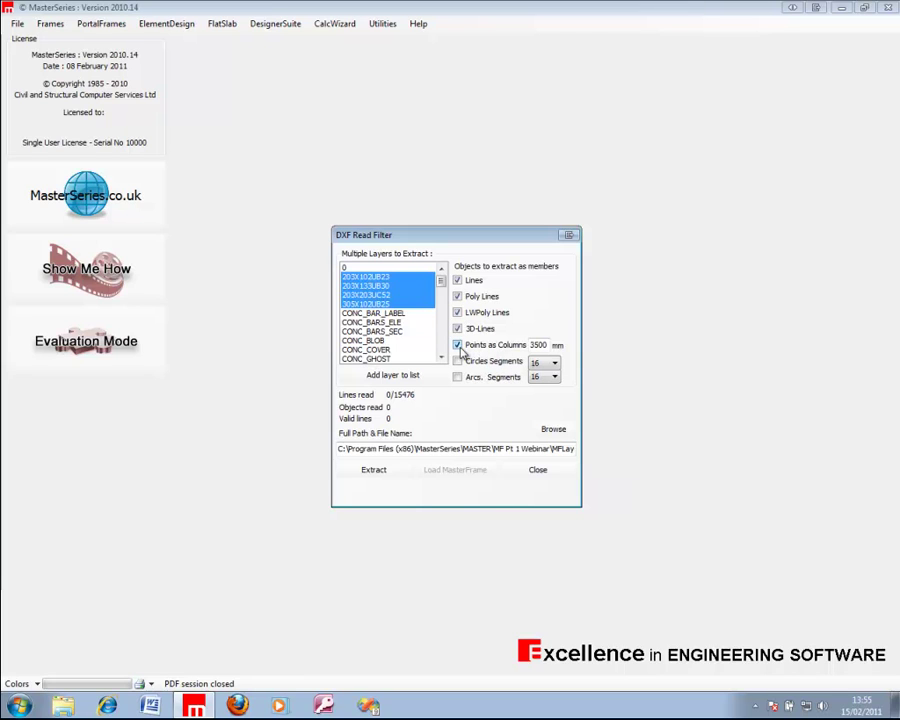
{"action": "left_click", "coordinate": [458, 346]}
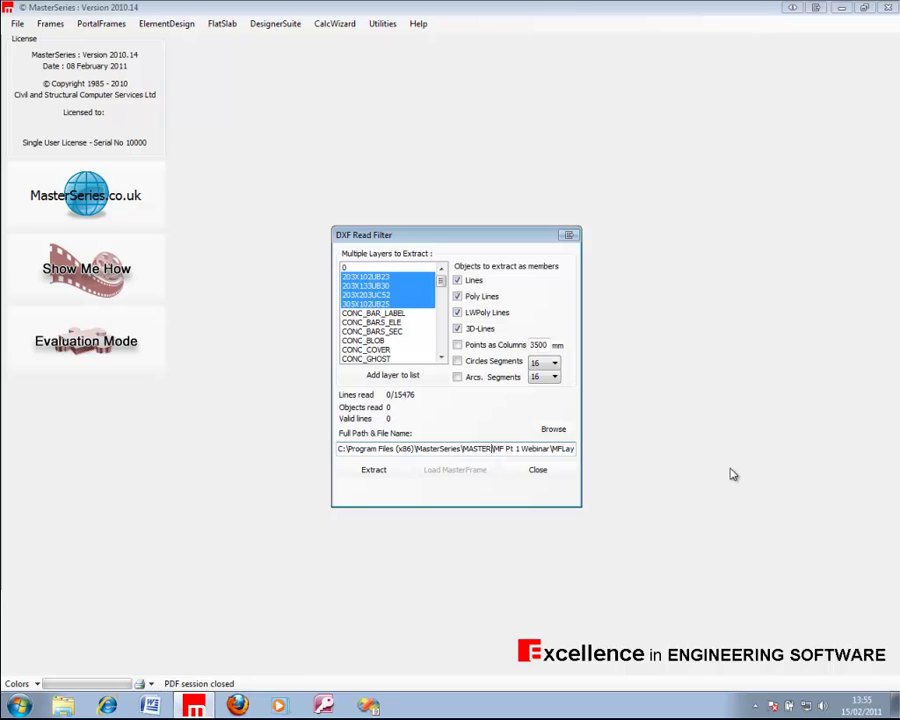
{"action": "key", "text": "End"}
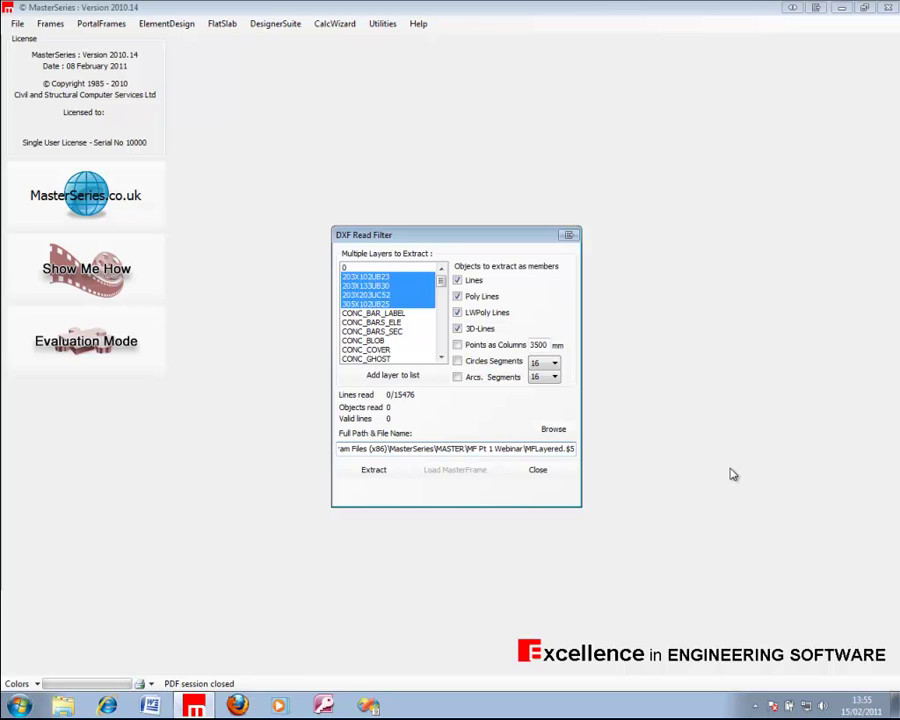
{"action": "left_click", "coordinate": [376, 472]}
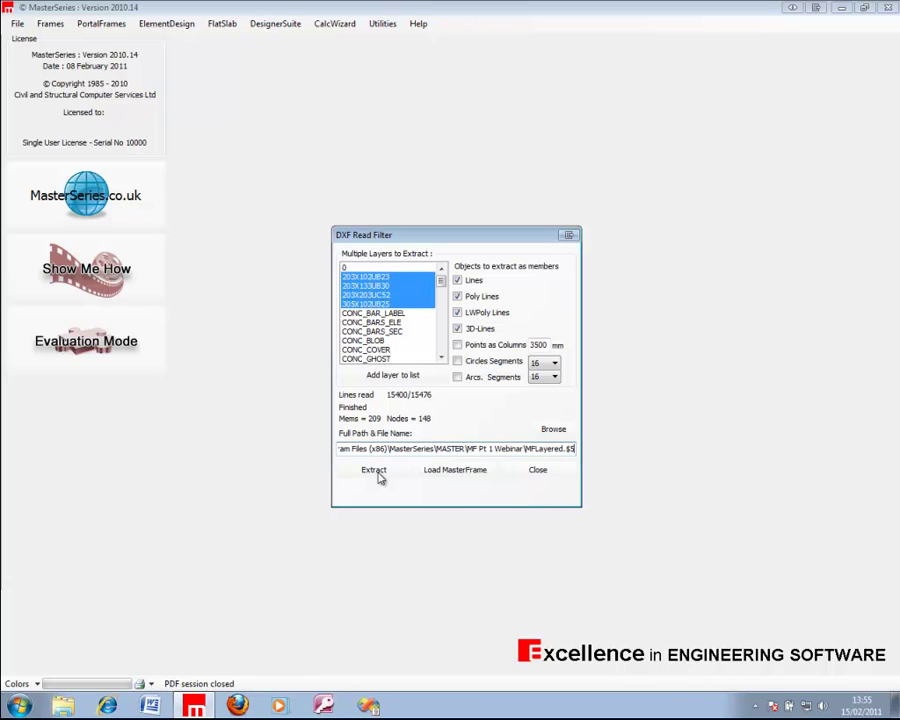
{"action": "left_click", "coordinate": [452, 472]}
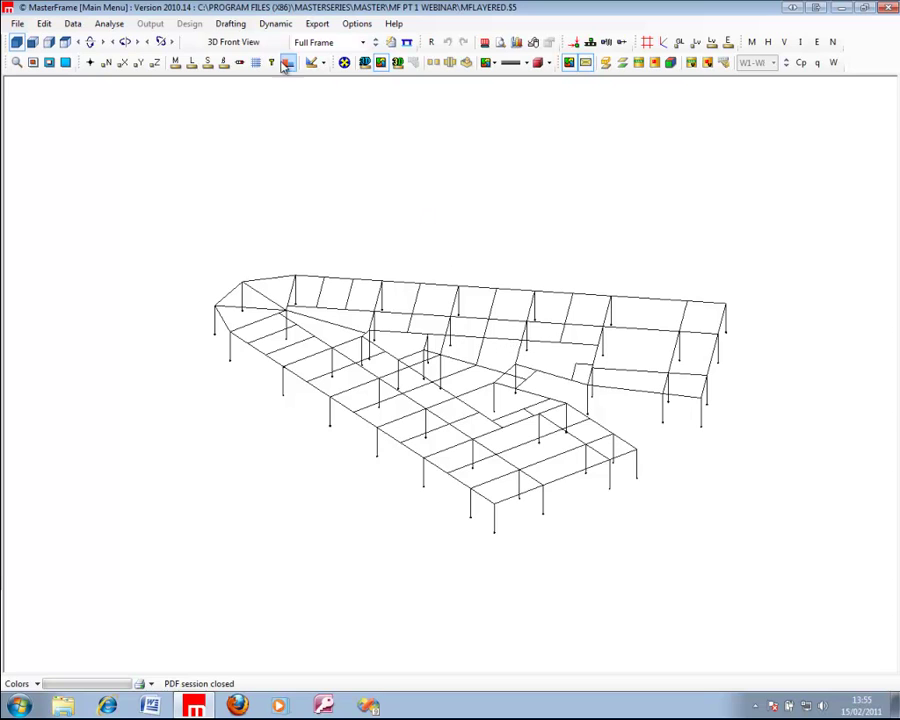
Open the Viewing Options panel from the model view's right-click menu
{"action": "right_click", "coordinate": [418, 245]}
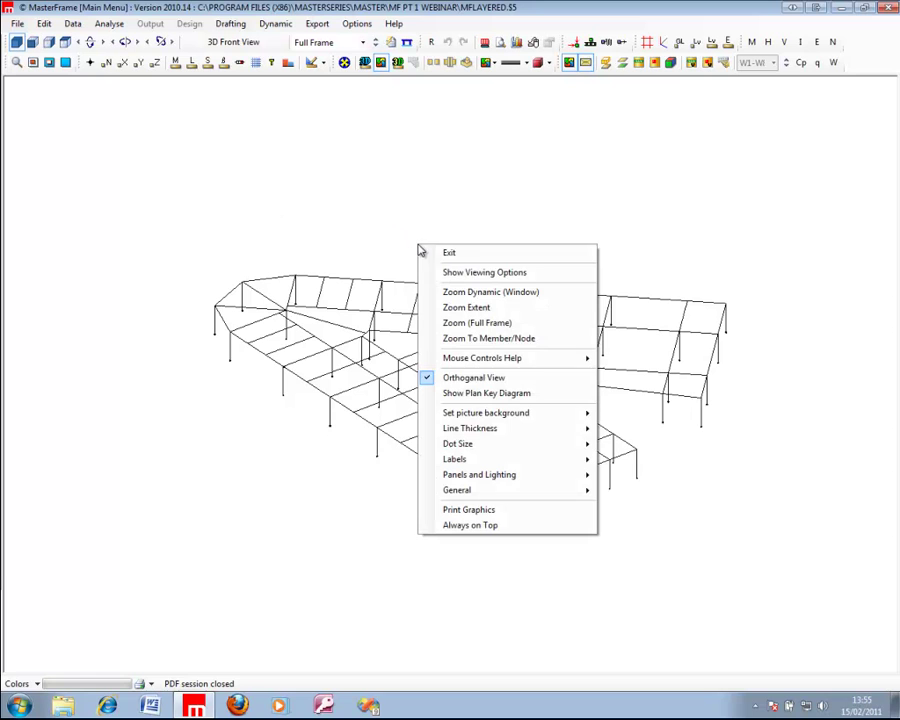
{"action": "left_click", "coordinate": [484, 273]}
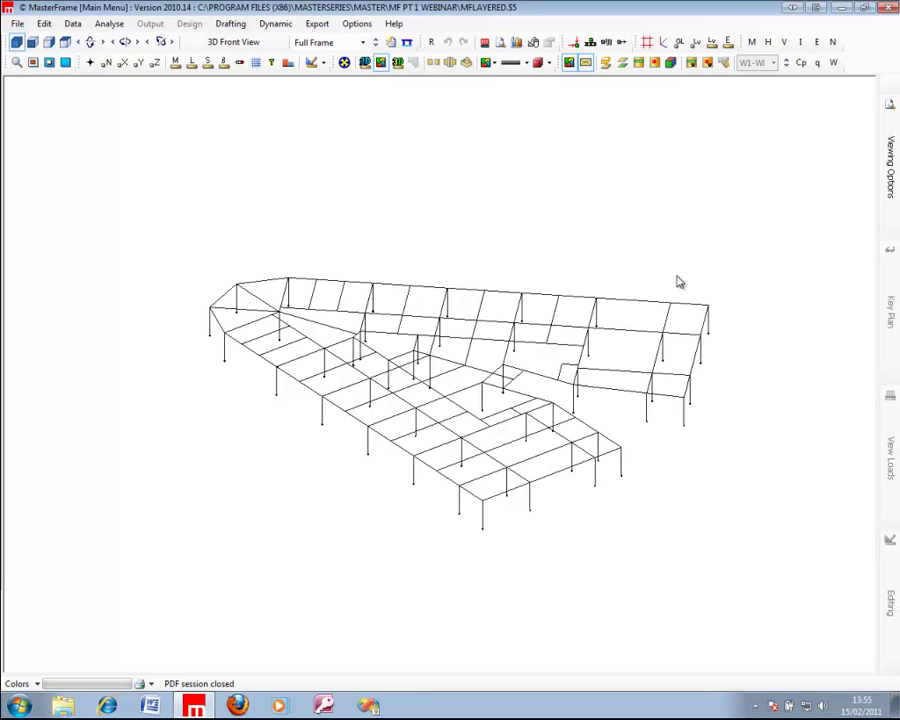
Dock the Viewing Options panel permanently beside the model
{"action": "mouse_move", "coordinate": [889, 165]}
{"action": "left_click", "coordinate": [862, 82]}
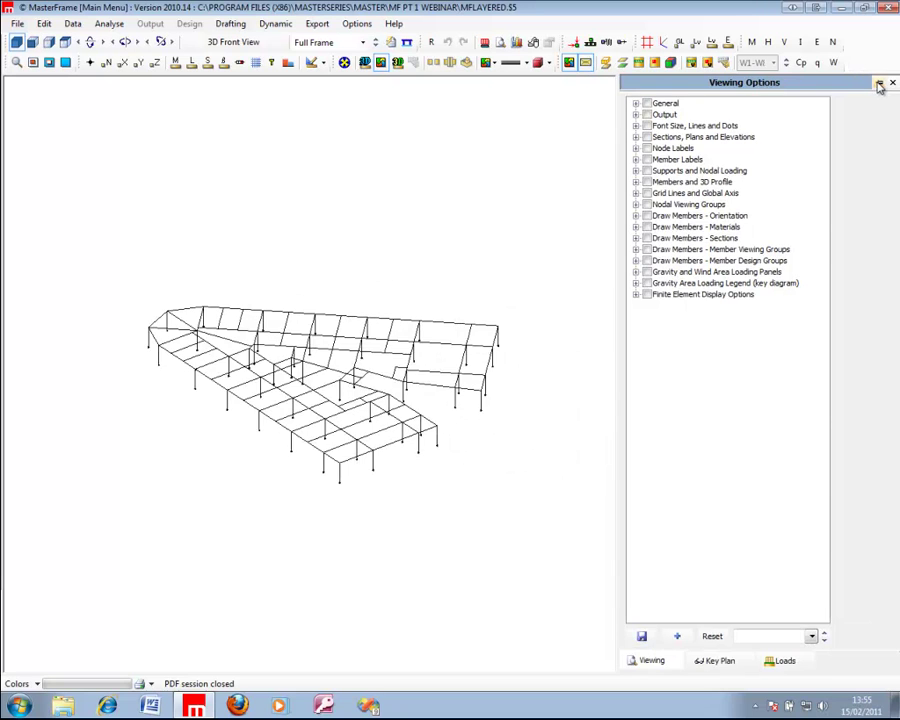
{"action": "left_click", "coordinate": [879, 86]}
{"action": "left_click", "coordinate": [866, 85]}
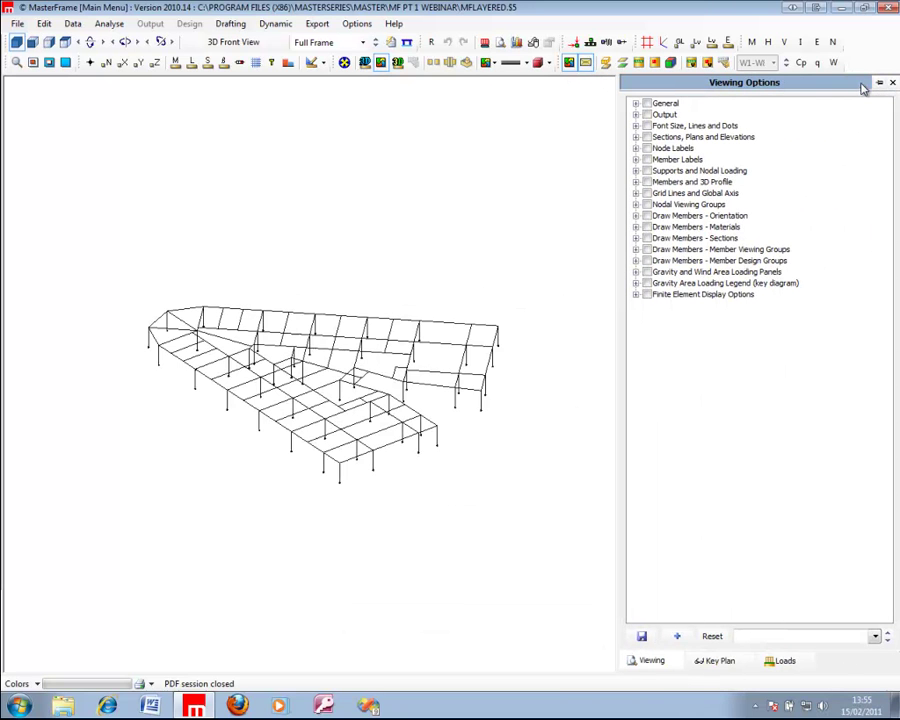
Show only one member viewing group at a time: 203X102UB23, 203X133UB30, 203X203UC52, 305X102UB25
{"action": "left_click", "coordinate": [645, 250]}
{"action": "left_click", "coordinate": [661, 295]}
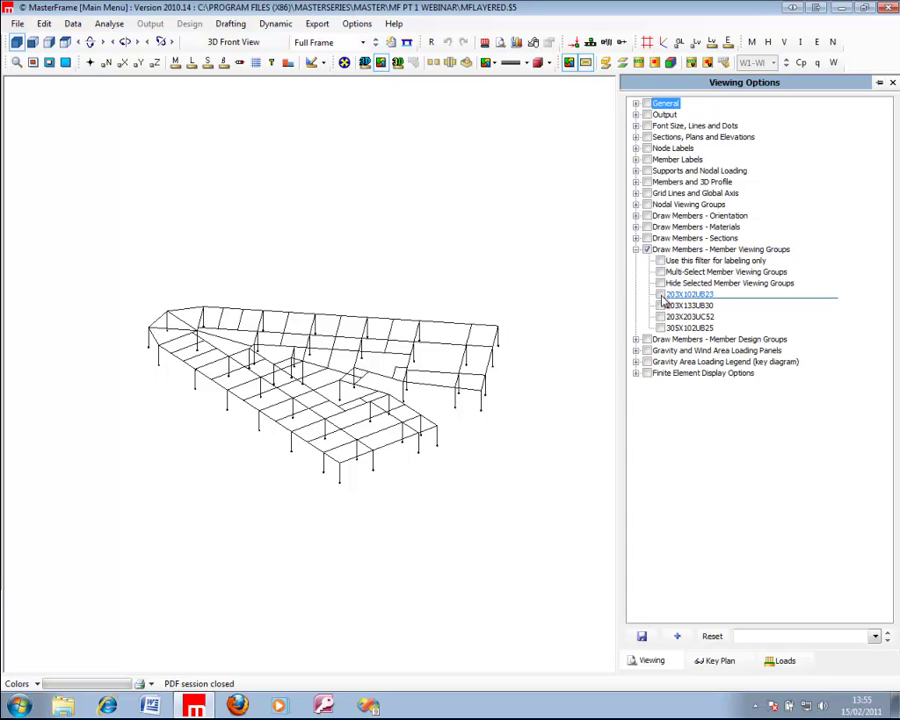
{"action": "left_click", "coordinate": [661, 306]}
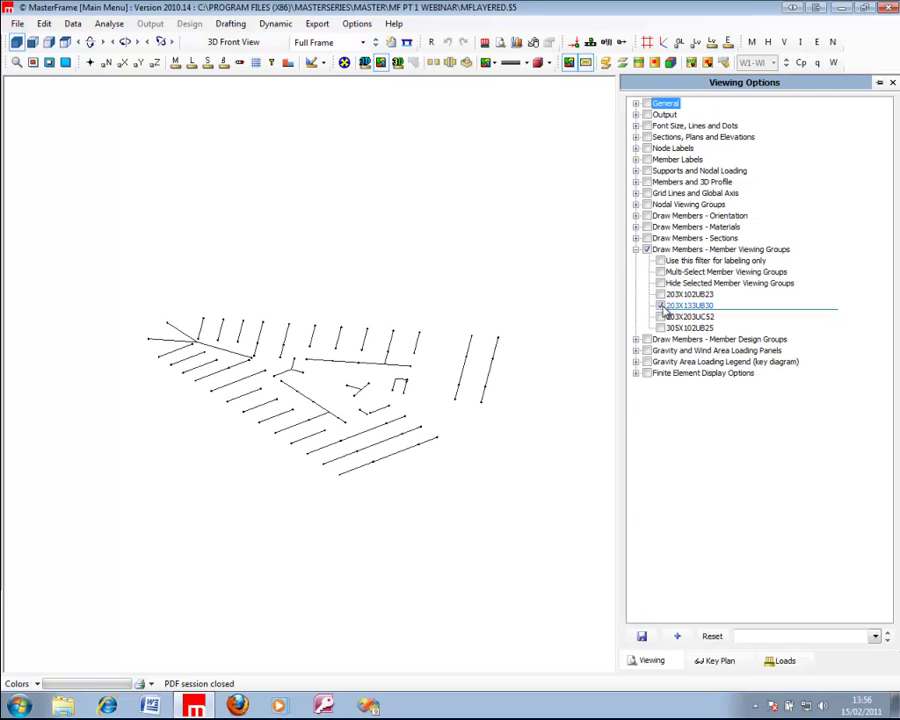
{"action": "left_click", "coordinate": [665, 316]}
{"action": "left_click", "coordinate": [665, 328]}
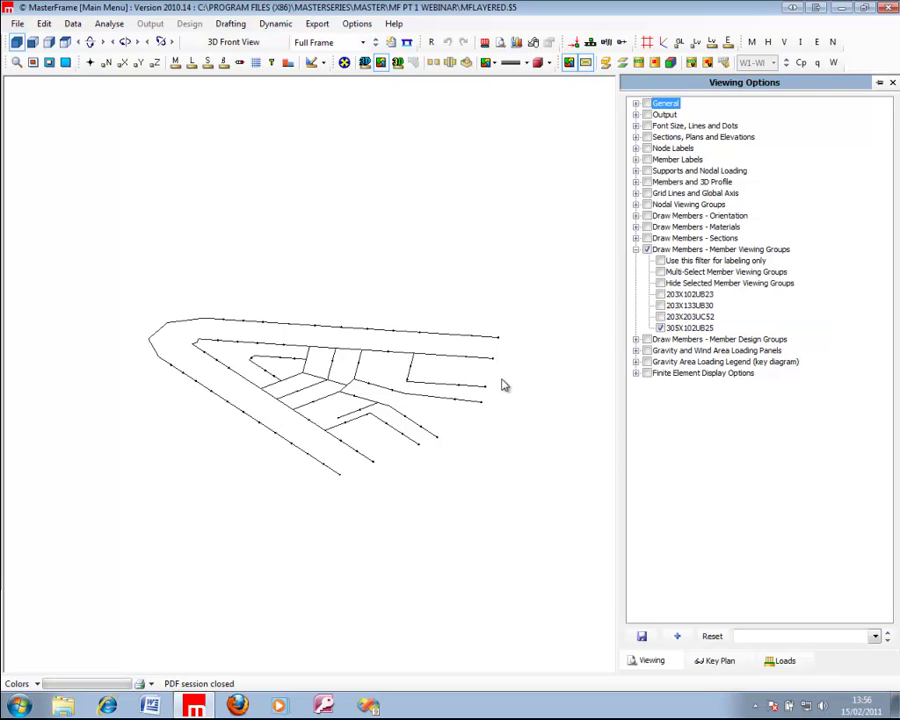
{"action": "left_click", "coordinate": [664, 329]}
{"action": "left_click", "coordinate": [688, 328]}
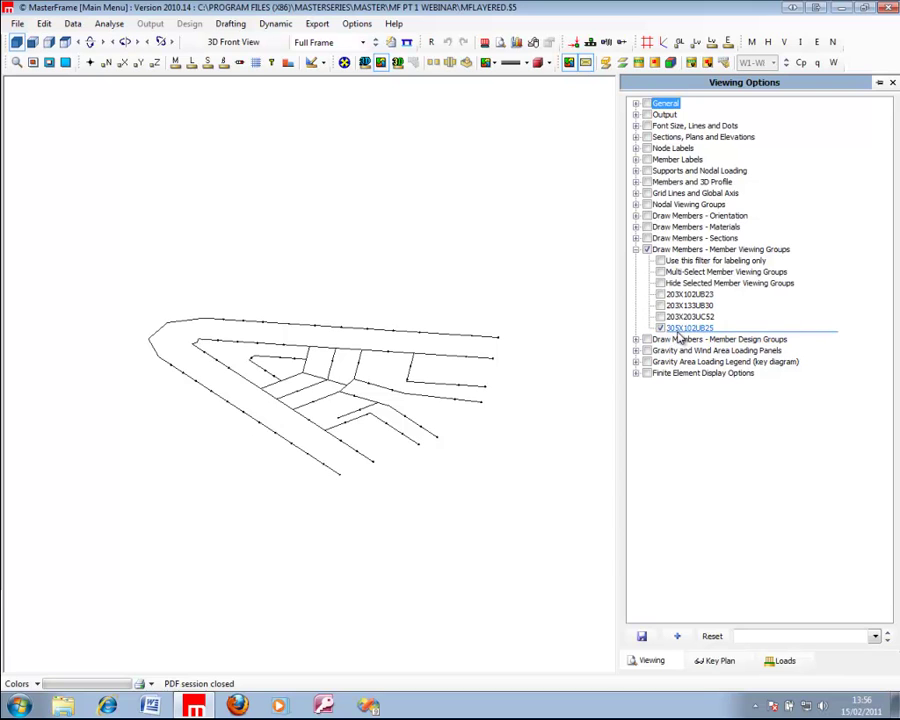
Try Multi-Select and Hide Selected groups, then disable member group filtering and close the panel
{"action": "left_click", "coordinate": [660, 271]}
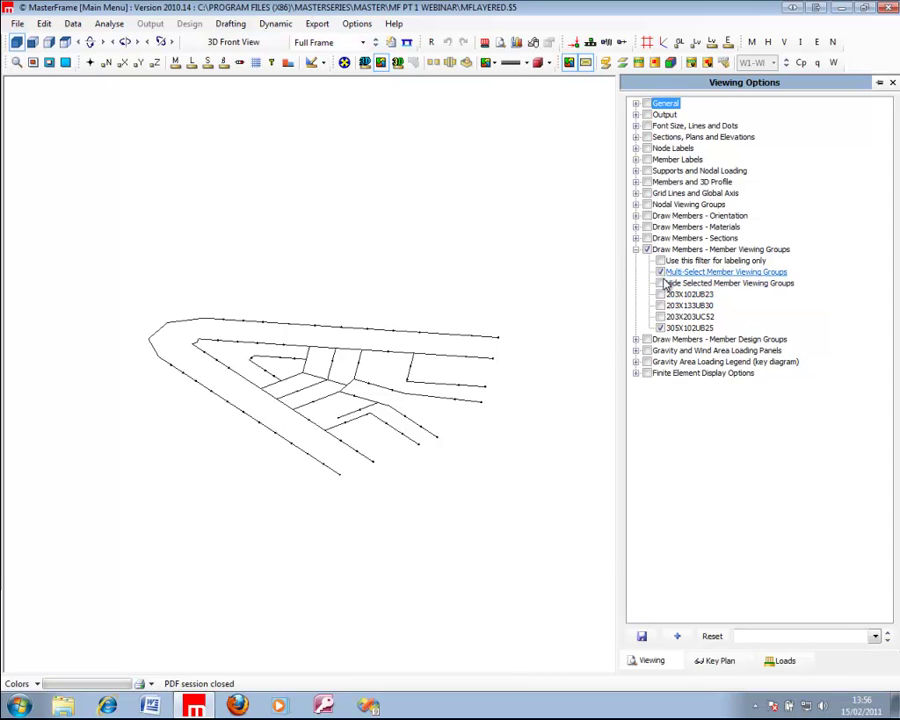
{"action": "left_click", "coordinate": [660, 294]}
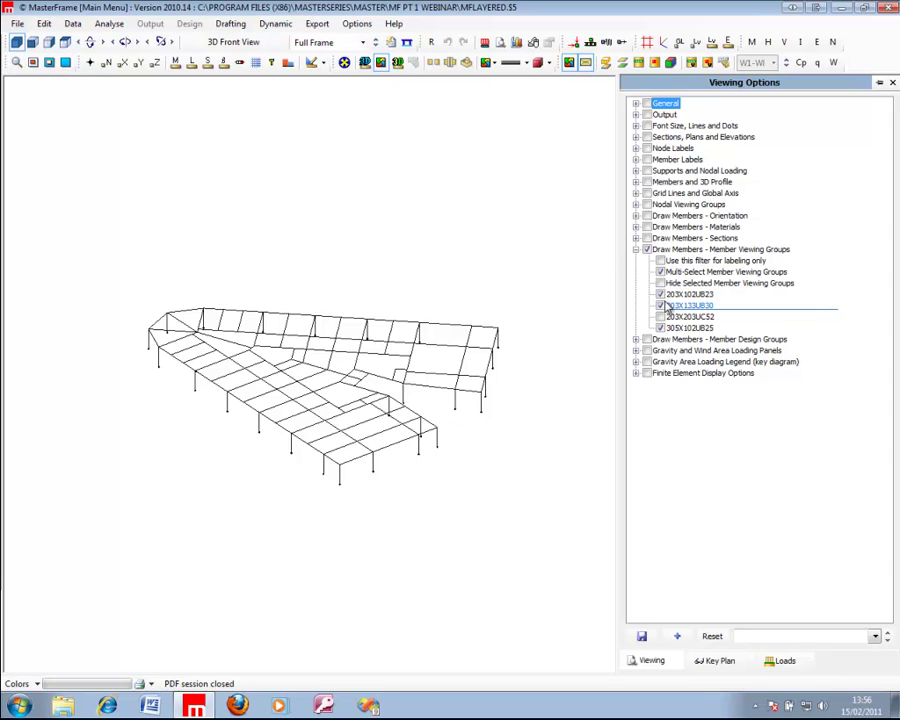
{"action": "left_click", "coordinate": [660, 283]}
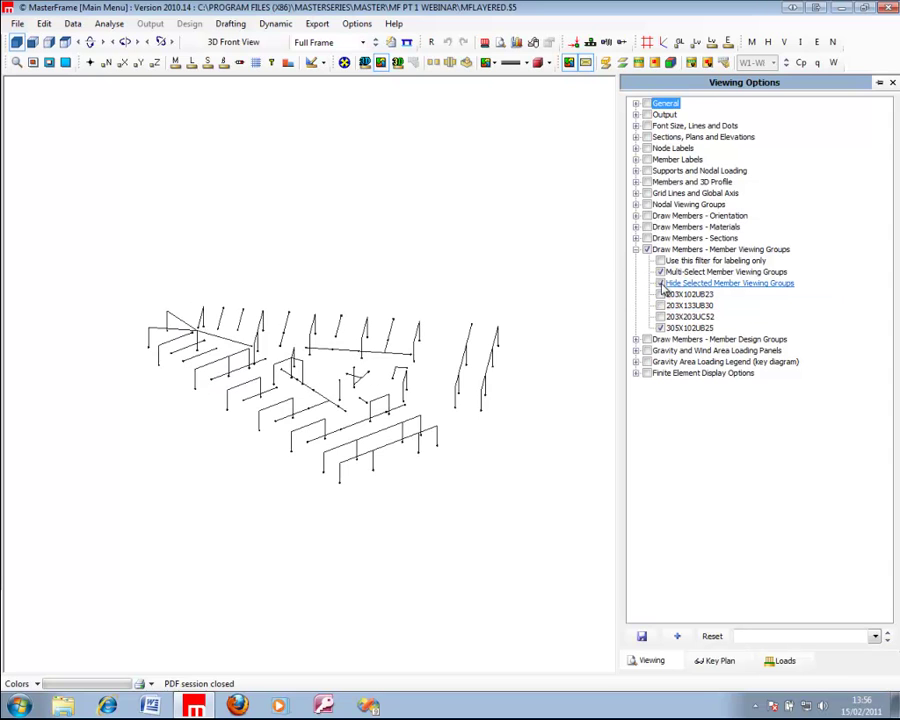
{"action": "left_click", "coordinate": [660, 283]}
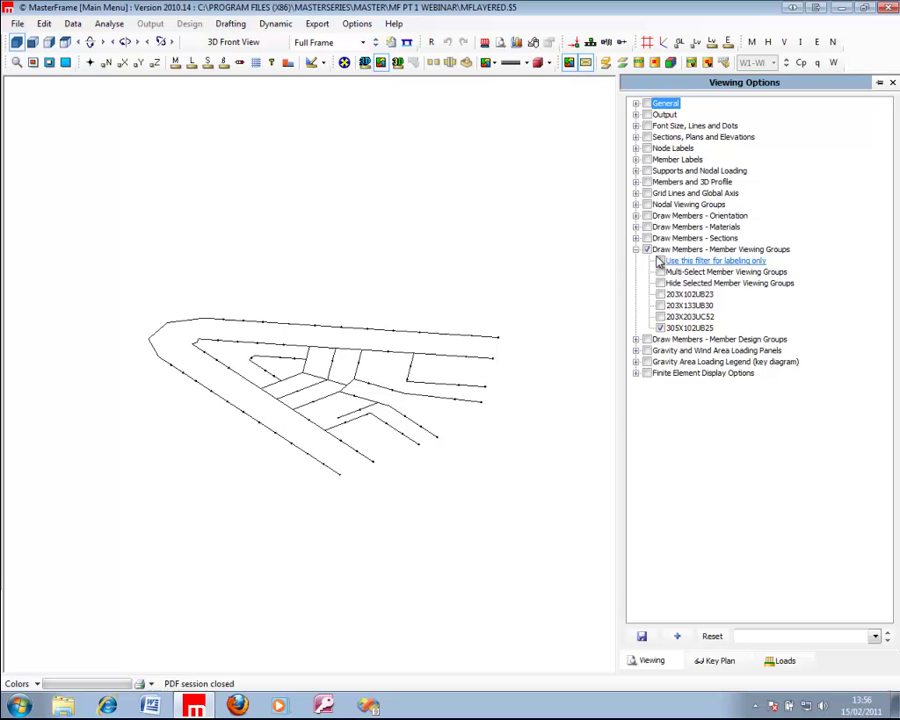
{"action": "left_click", "coordinate": [648, 249]}
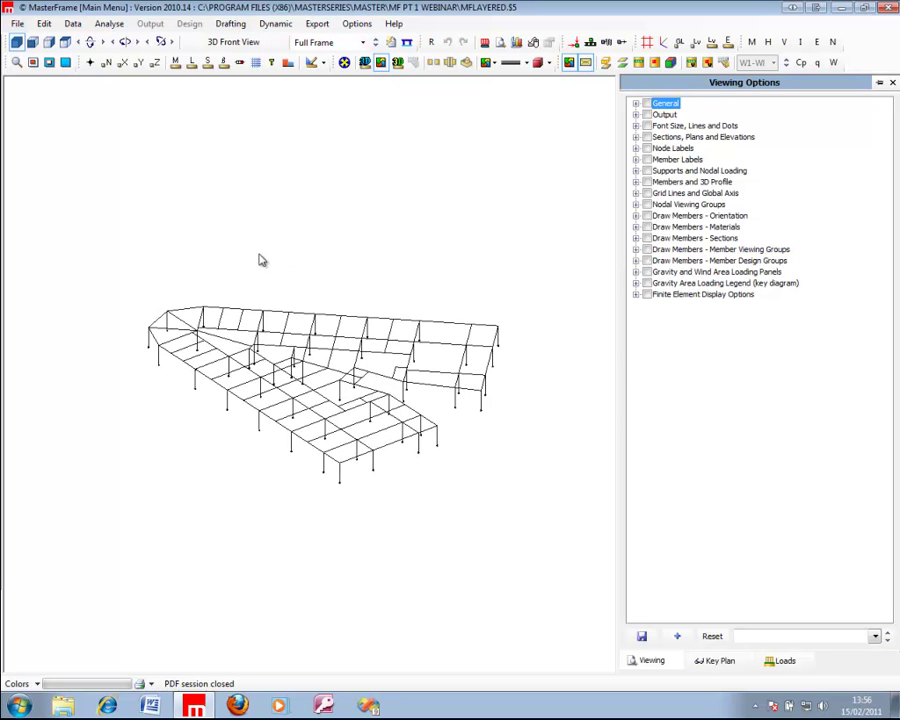
{"action": "left_click", "coordinate": [893, 83]}
Rotate and zoom the view to inspect the whole imported steel frame
{"action": "scroll", "coordinate": [790, 410], "scroll_direction": "up", "scroll_amount": 2}
{"action": "middle_click_drag", "start_coordinate": [450, 375], "coordinate": [390, 432]}
{"action": "scroll", "coordinate": [389, 447], "scroll_direction": "up", "scroll_amount": 5}
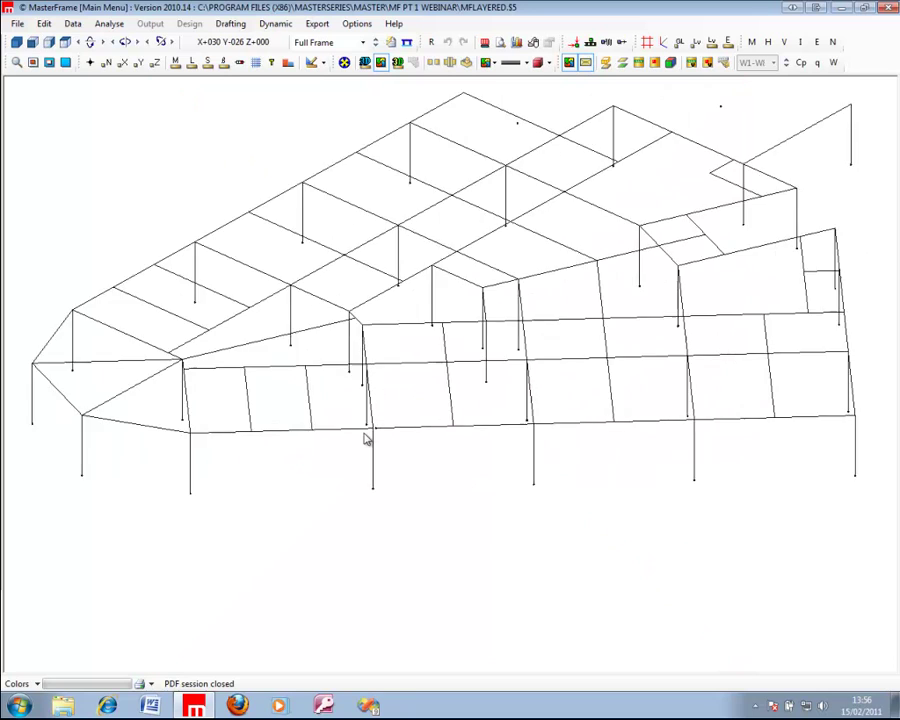
{"action": "scroll", "coordinate": [379, 436], "scroll_direction": "up", "scroll_amount": 2}
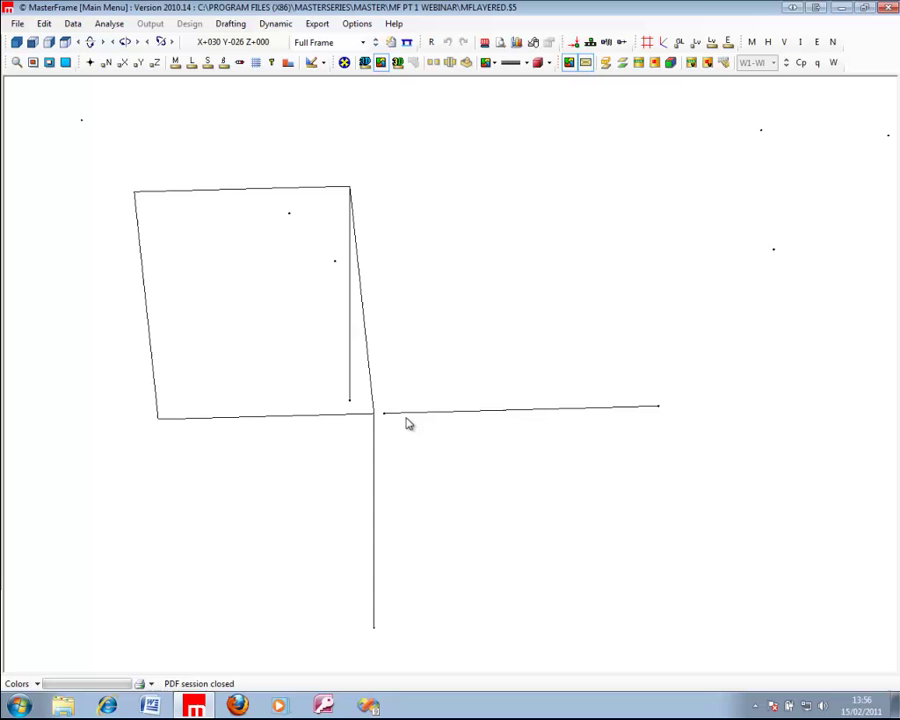
{"action": "scroll", "coordinate": [388, 414], "scroll_direction": "down", "scroll_amount": 6}
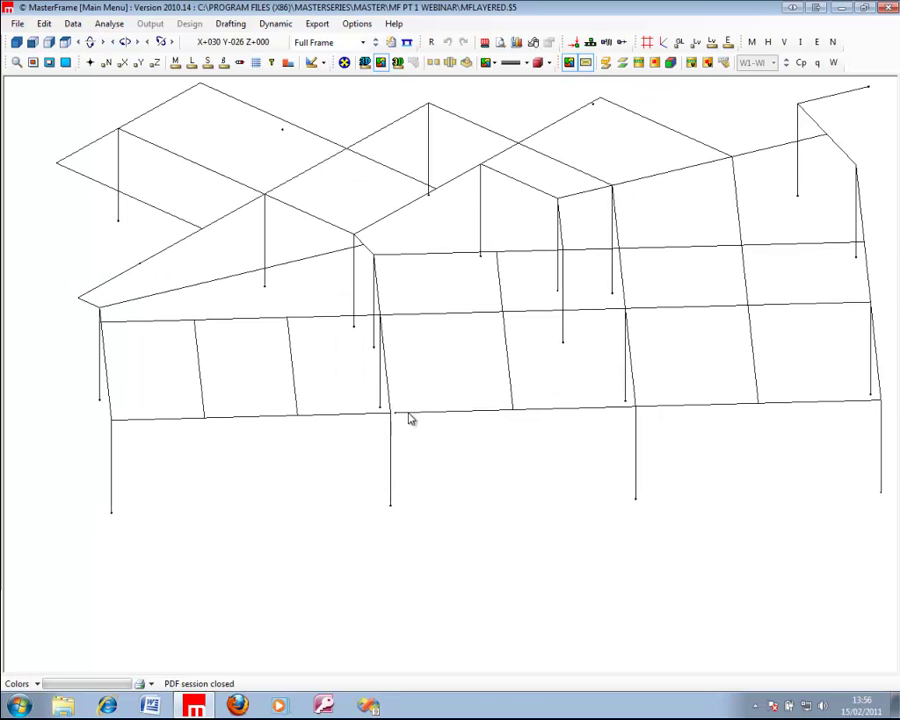
{"action": "scroll", "coordinate": [420, 413], "scroll_direction": "down", "scroll_amount": 2}
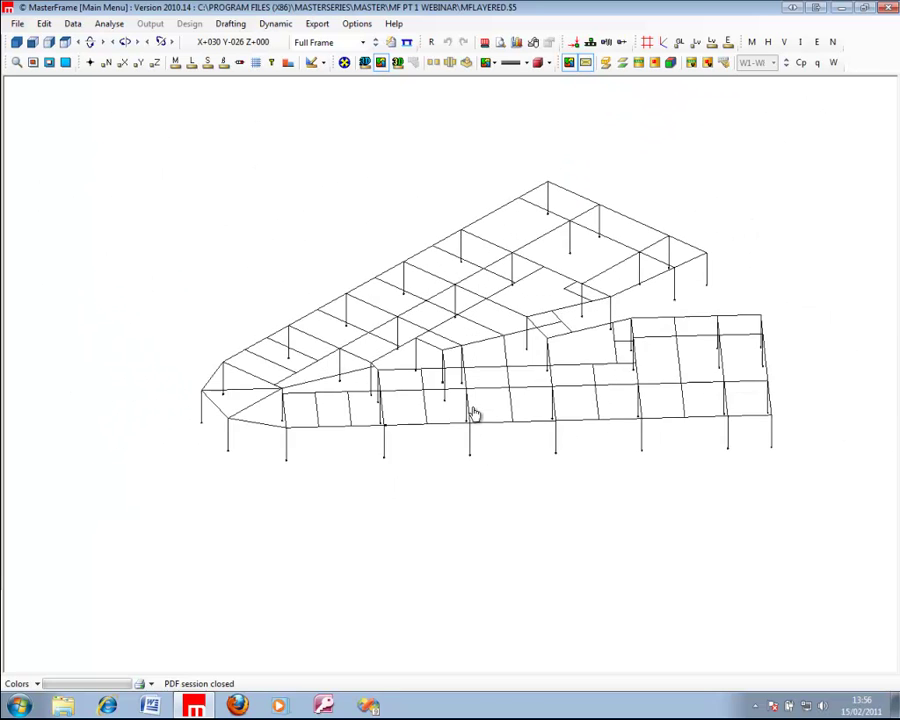
{"action": "scroll", "coordinate": [372, 422], "scroll_direction": "up", "scroll_amount": 1}
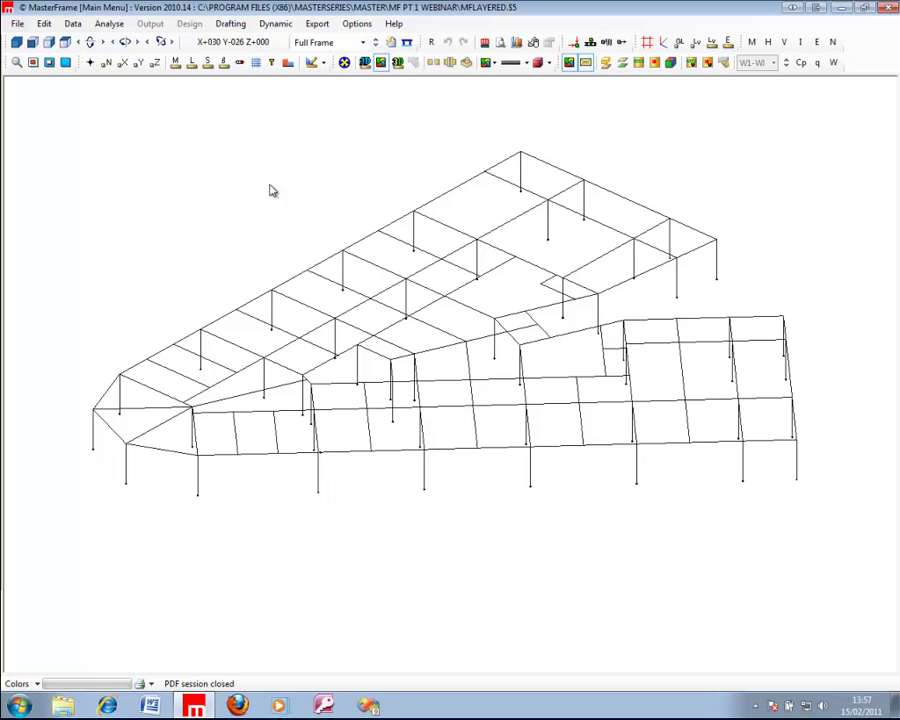
{"action": "left_click", "coordinate": [343, 62]}
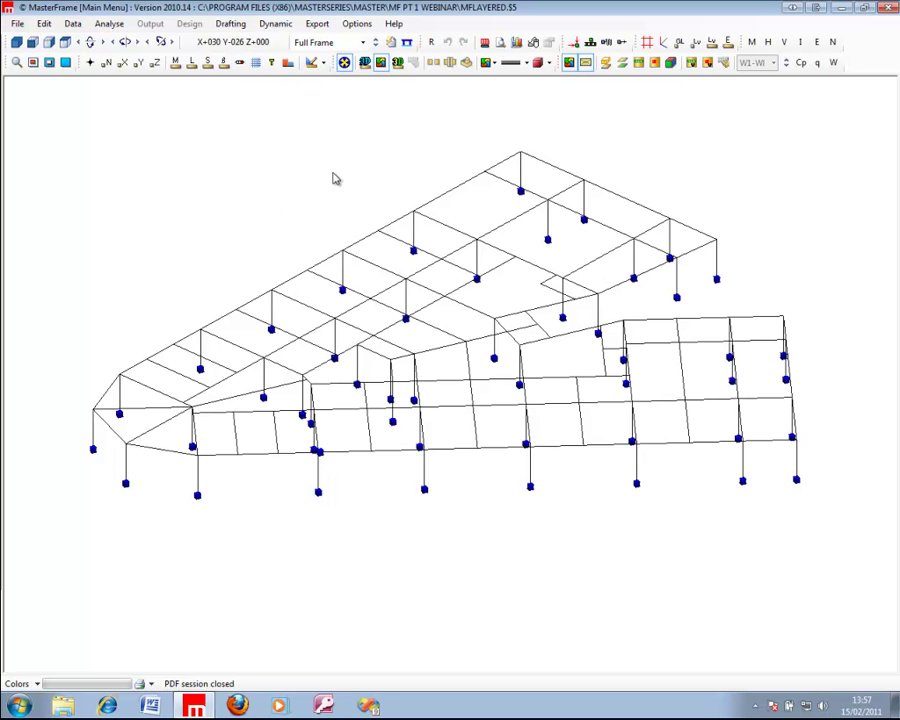
{"action": "middle_click_drag", "start_coordinate": [437, 381], "coordinate": [214, 381]}
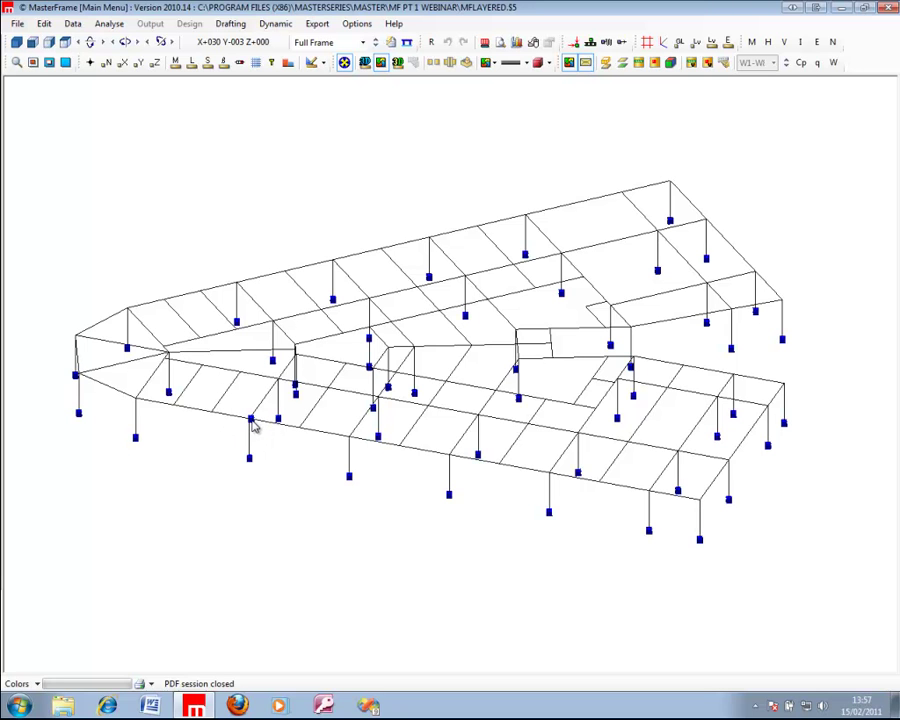
{"action": "scroll", "coordinate": [253, 425], "scroll_direction": "up", "scroll_amount": 5}
{"action": "scroll", "coordinate": [253, 424], "scroll_direction": "up", "scroll_amount": 6}
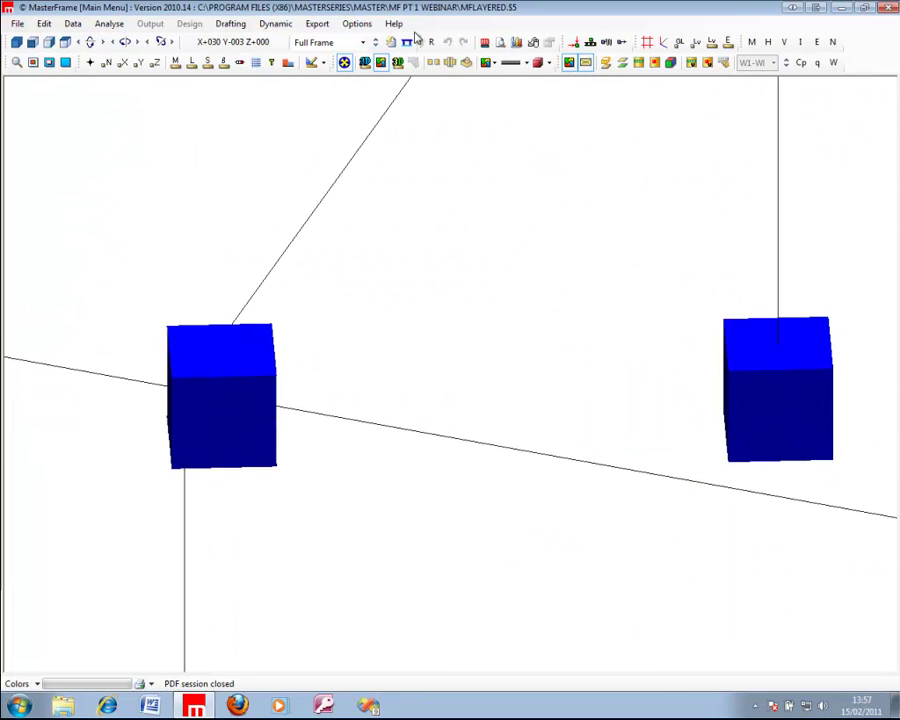
{"action": "left_click", "coordinate": [408, 41]}
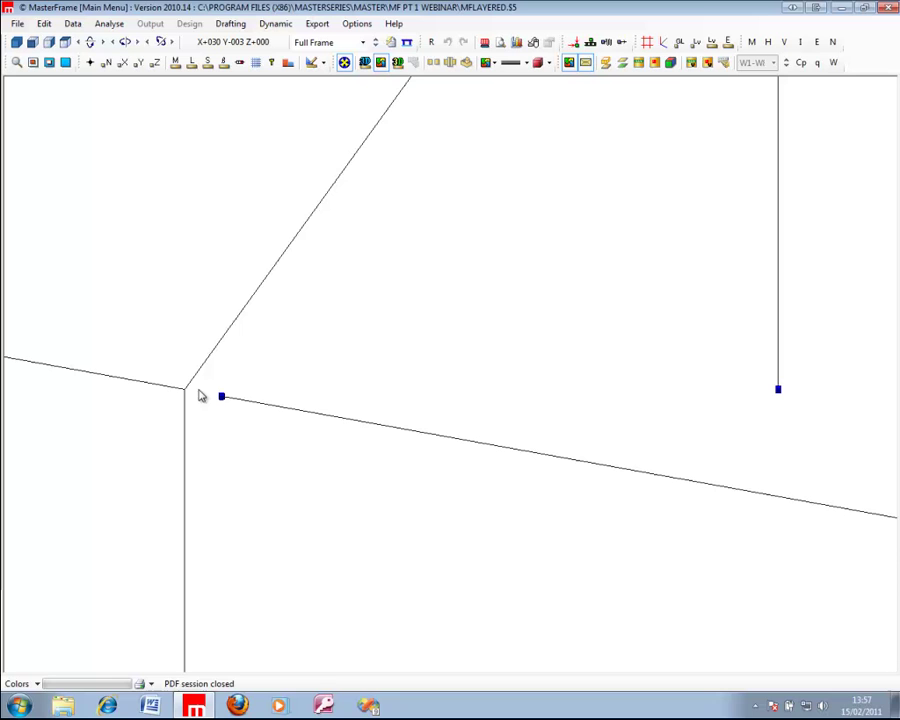
{"action": "scroll", "coordinate": [212, 400], "scroll_direction": "down", "scroll_amount": 8}
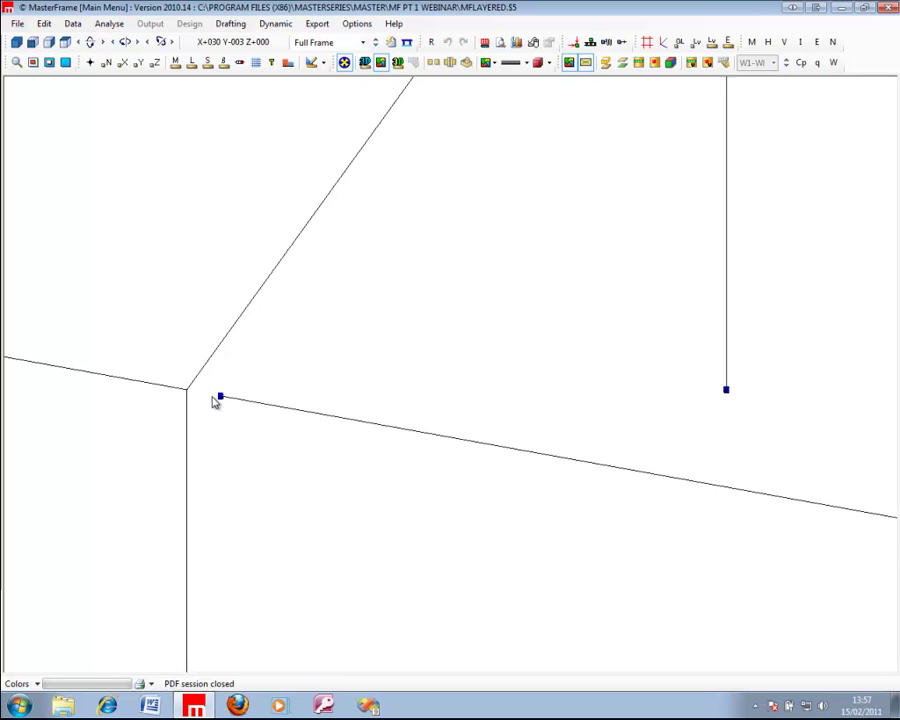
{"action": "scroll", "coordinate": [220, 380], "scroll_direction": "down", "scroll_amount": 6}
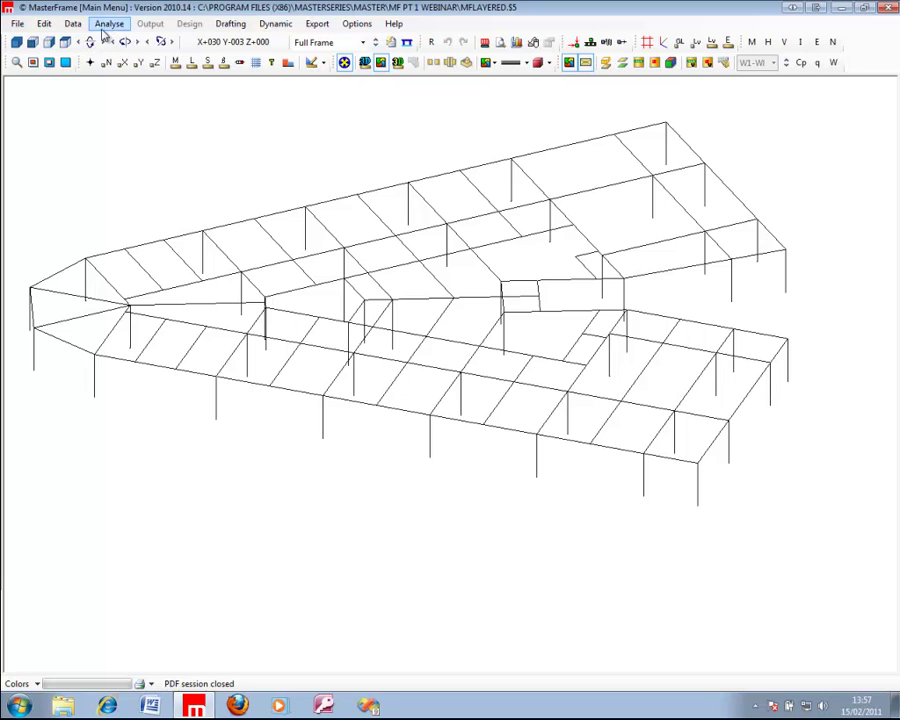
Run Geometry > Model Clean Up > Auto Split Members on the frame
{"action": "left_click", "coordinate": [57, 23]}
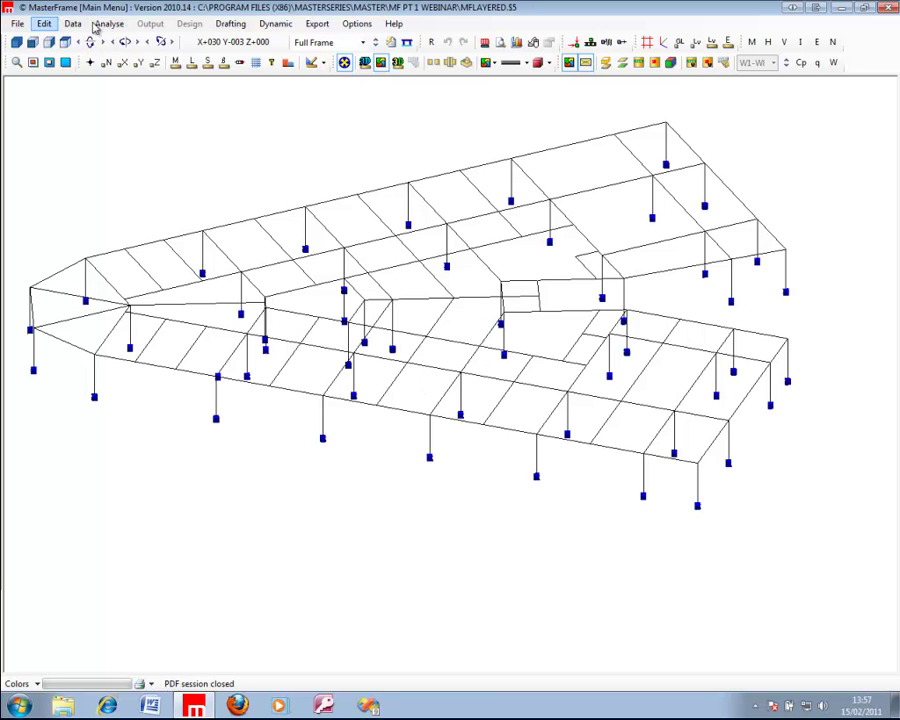
{"action": "left_click", "coordinate": [105, 23]}
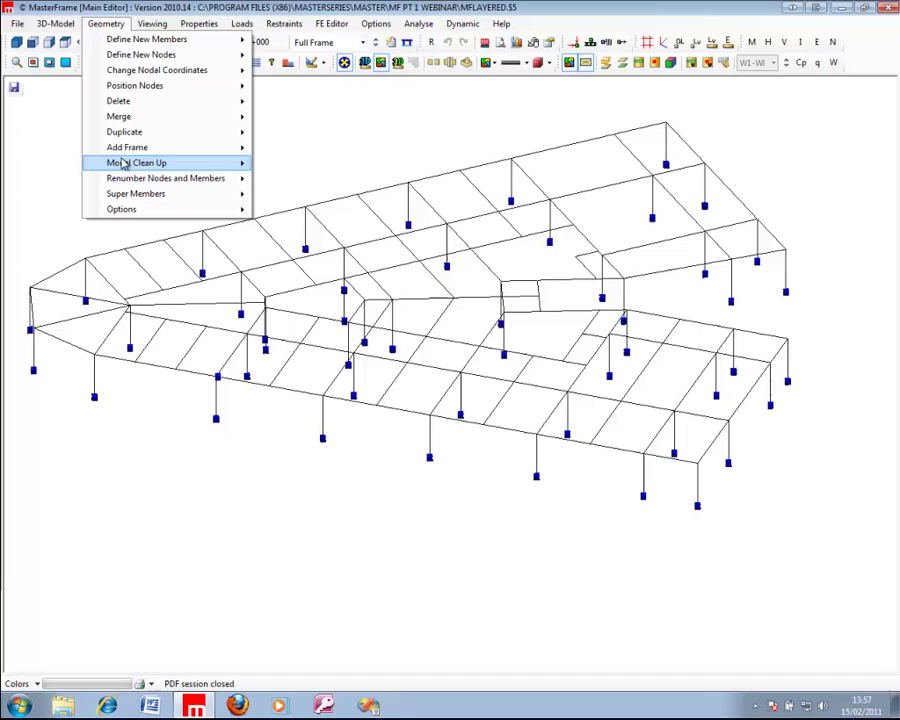
{"action": "mouse_move", "coordinate": [125, 161]}
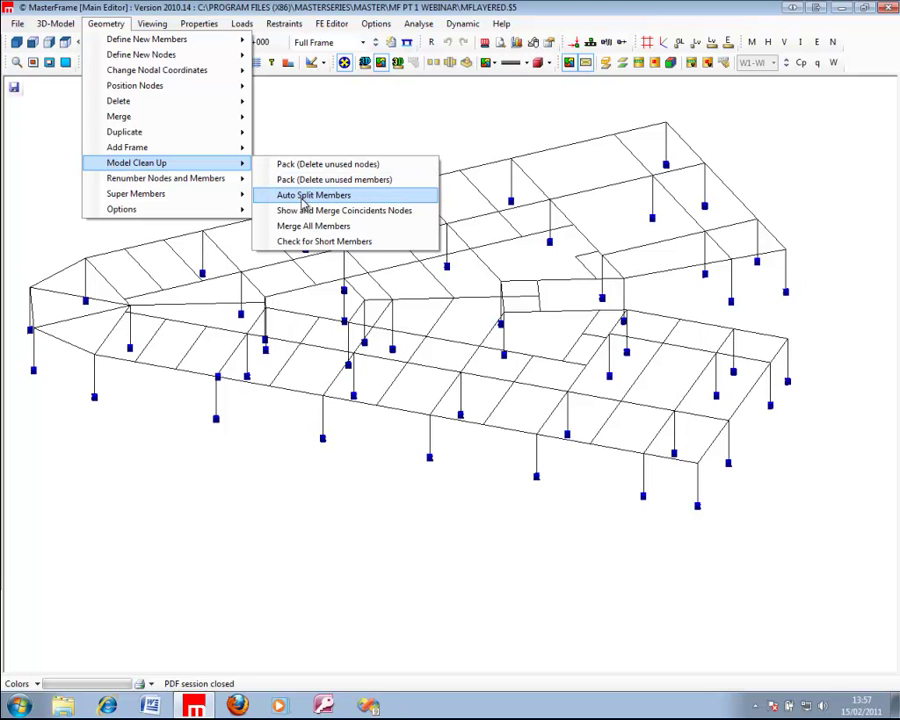
{"action": "left_click", "coordinate": [303, 196]}
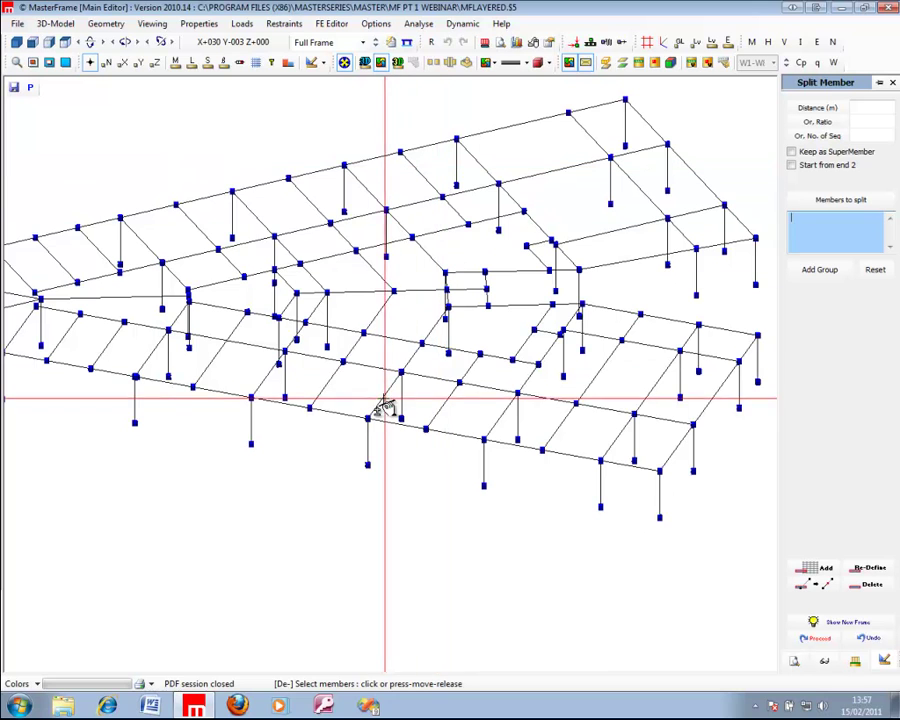
Run Model Clean Up > Show and Merge Coincident Nodes
{"action": "left_click", "coordinate": [60, 25]}
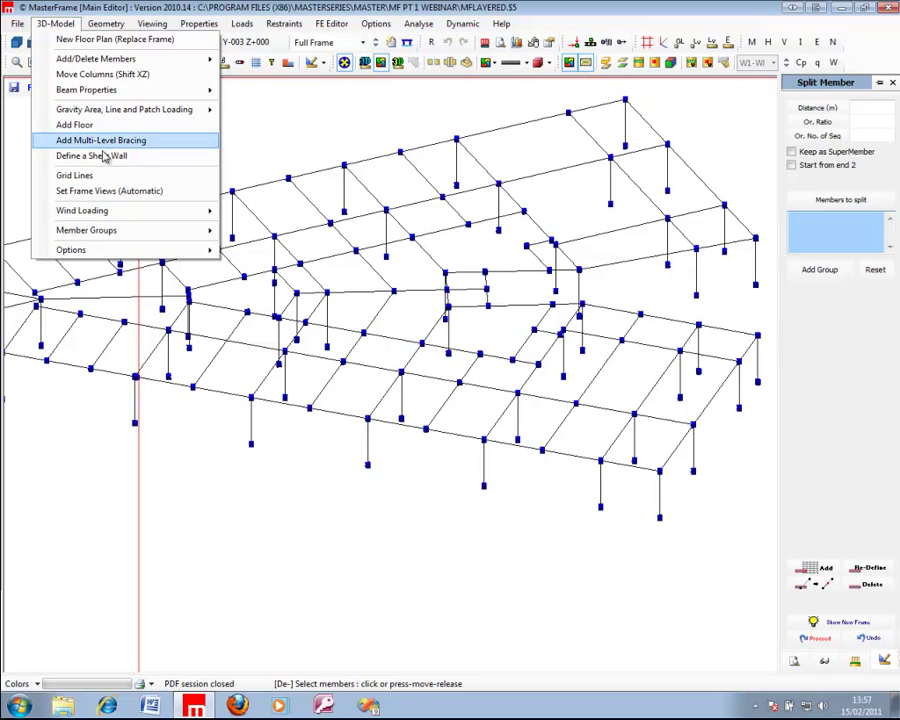
{"action": "mouse_move", "coordinate": [106, 23]}
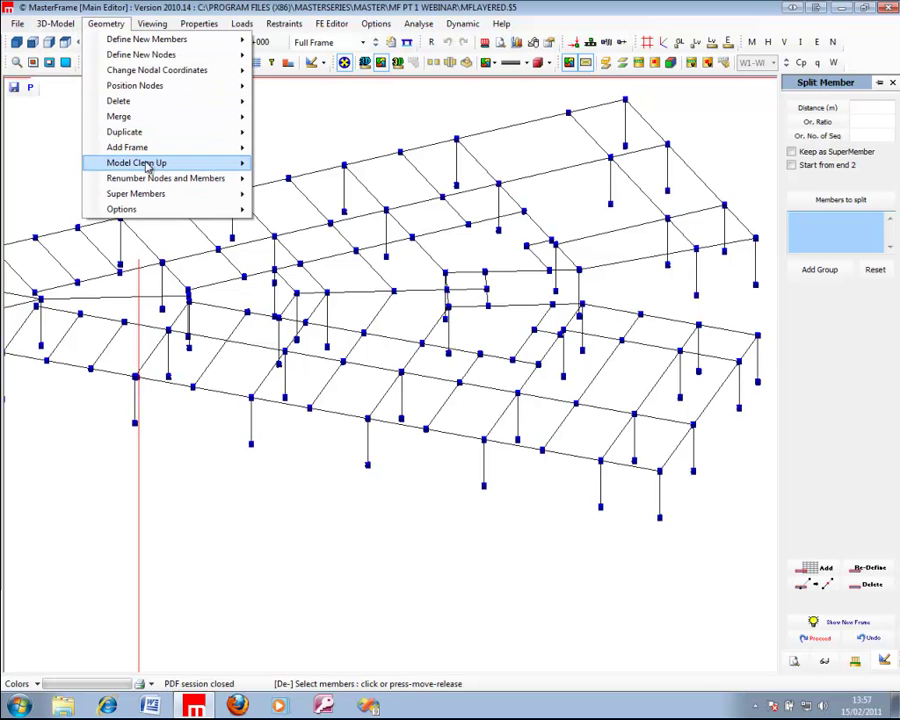
{"action": "mouse_move", "coordinate": [200, 162]}
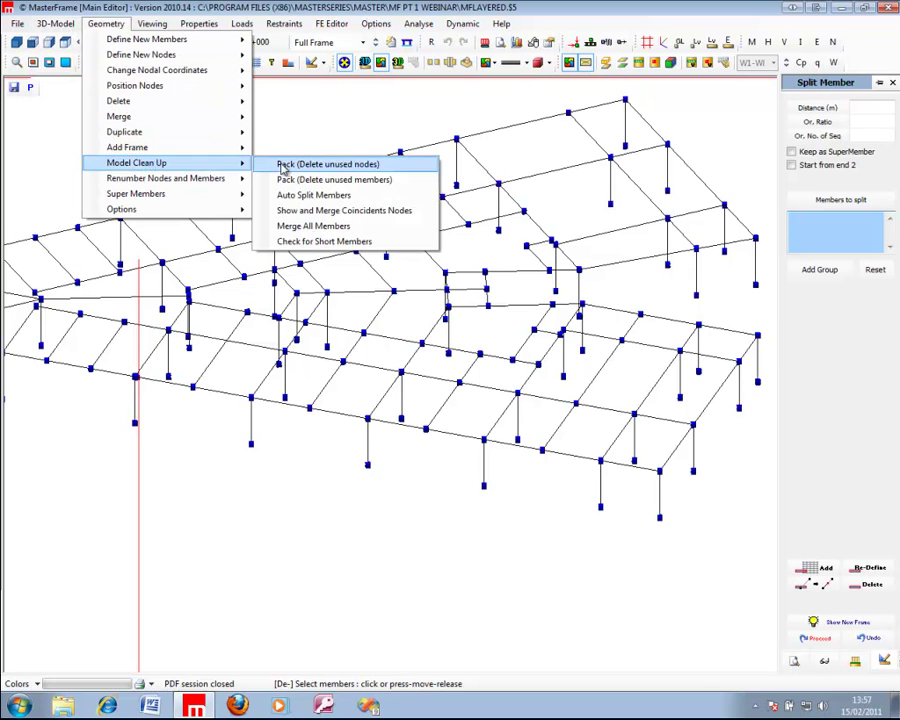
{"action": "left_click", "coordinate": [309, 214]}
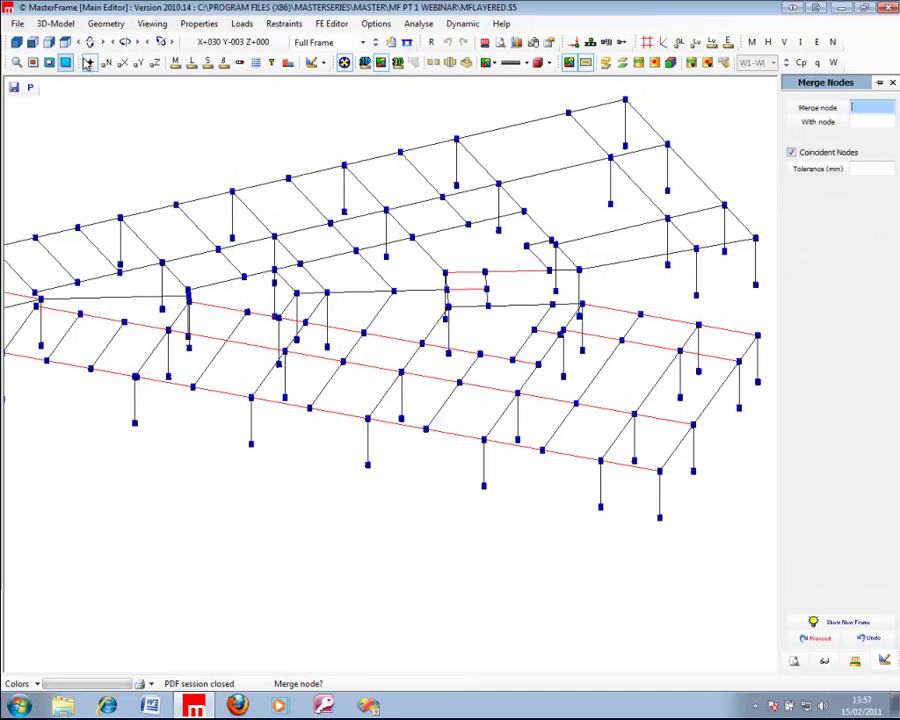
Hide node markers, set the merge tolerance to 200 mm, and zoom to the red joint
{"action": "left_click", "coordinate": [89, 62]}
{"action": "middle_click_drag", "start_coordinate": [237, 342], "coordinate": [472, 305]}
{"action": "scroll", "coordinate": [600, 280], "scroll_direction": "down", "scroll_amount": 2}
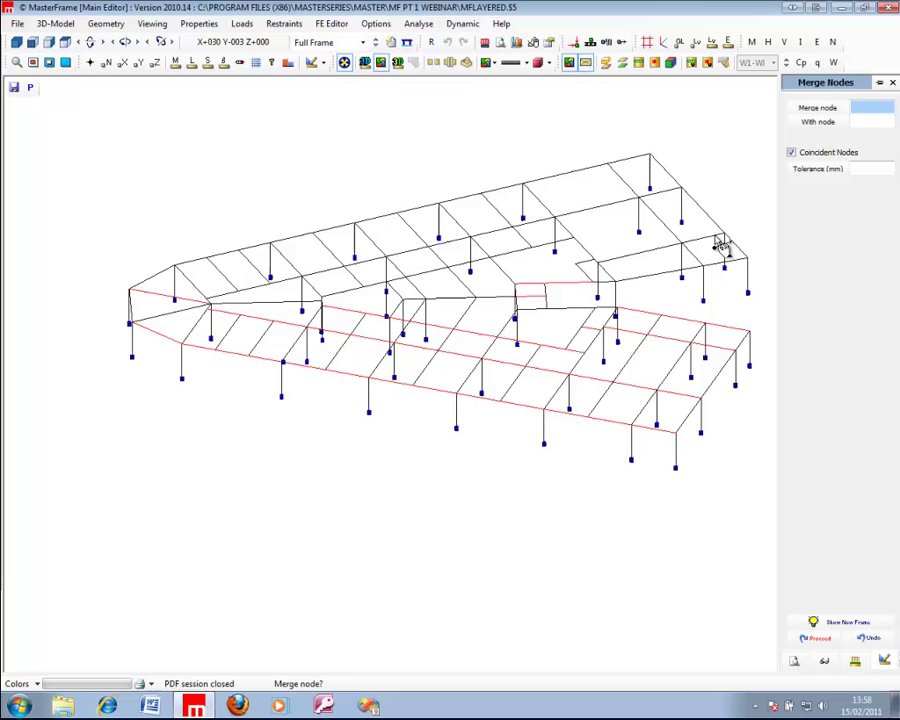
{"action": "left_click", "coordinate": [868, 169]}
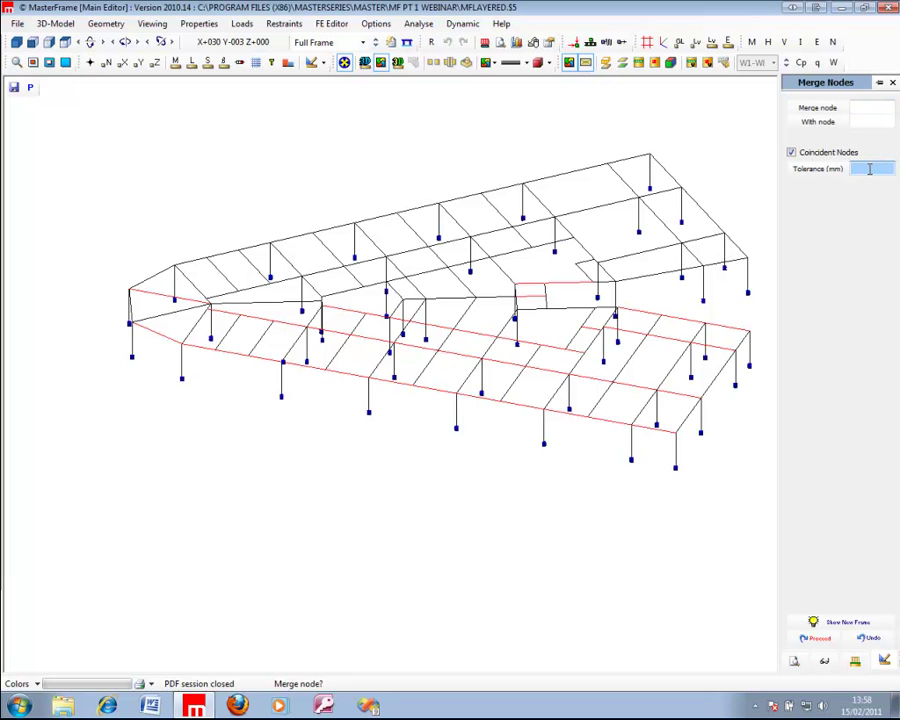
{"action": "type", "text": "100"}
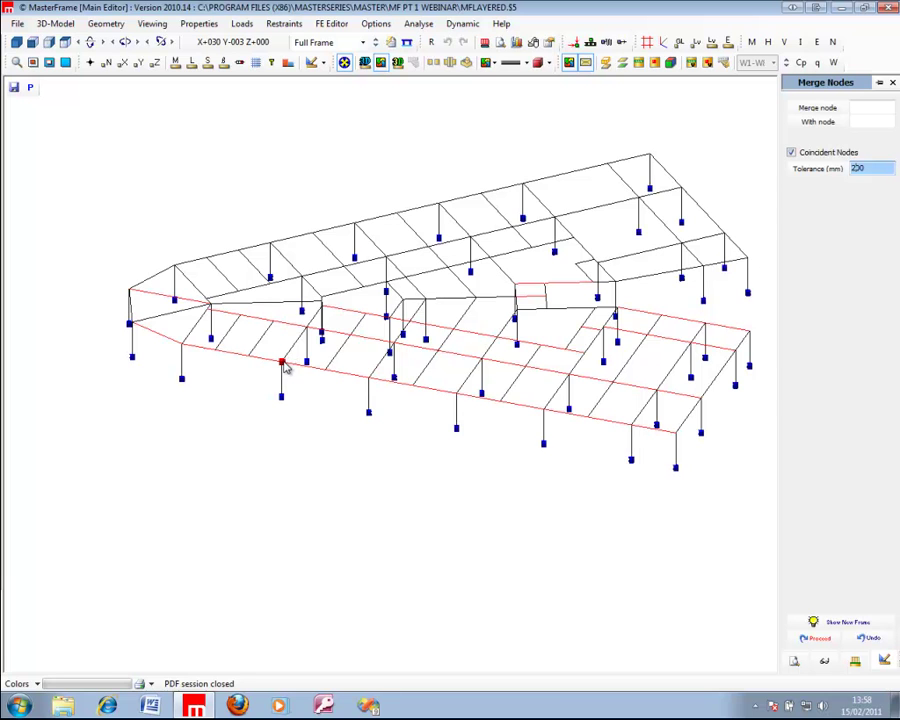
{"action": "key", "text": "Left"}
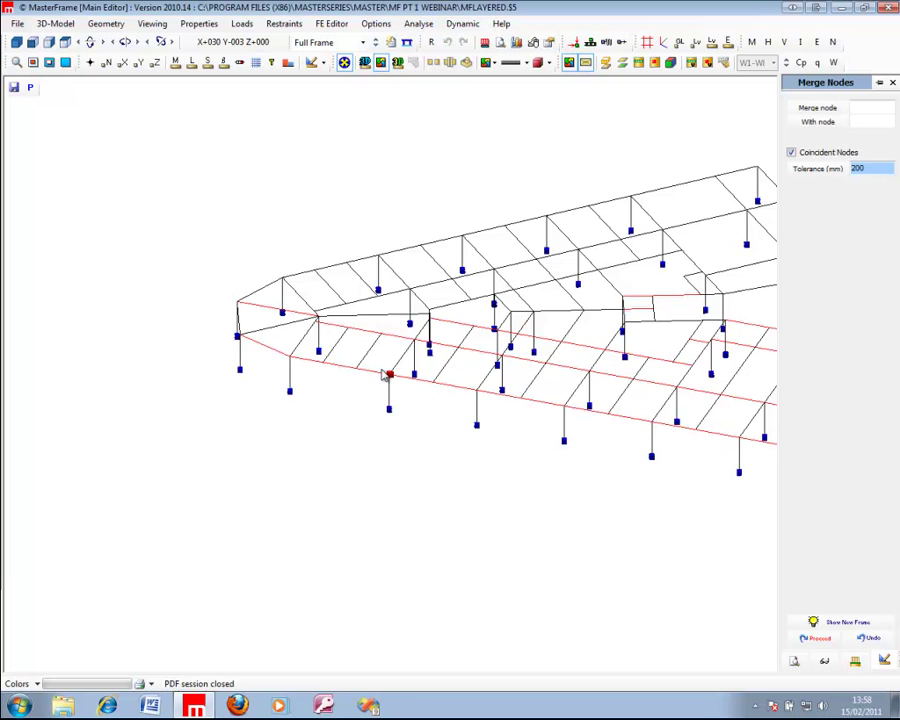
{"action": "scroll", "coordinate": [386, 376], "scroll_direction": "up", "scroll_amount": 10}
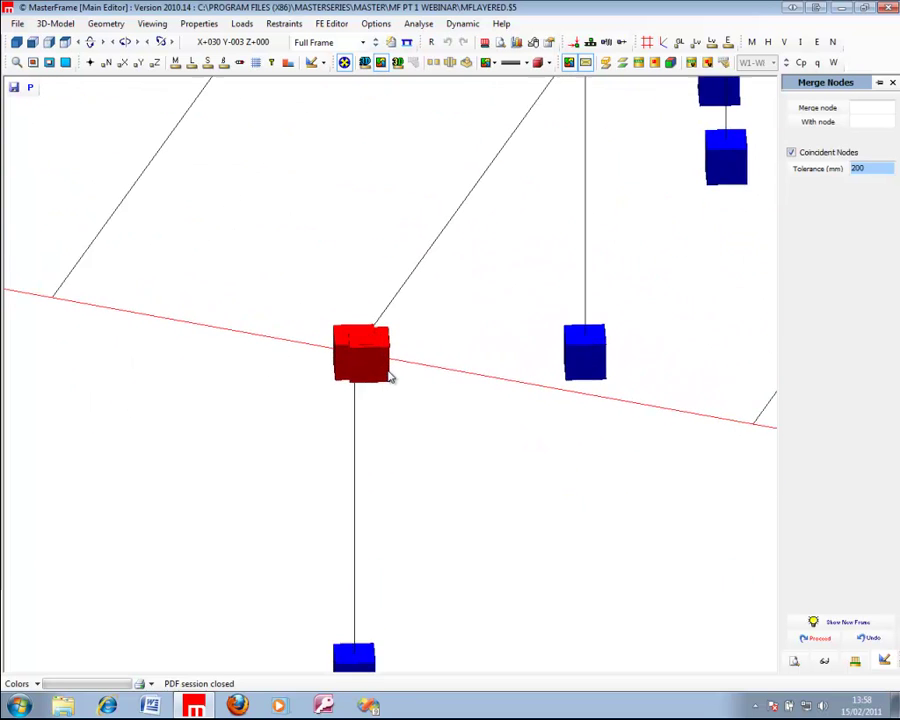
{"action": "left_click", "coordinate": [431, 42]}
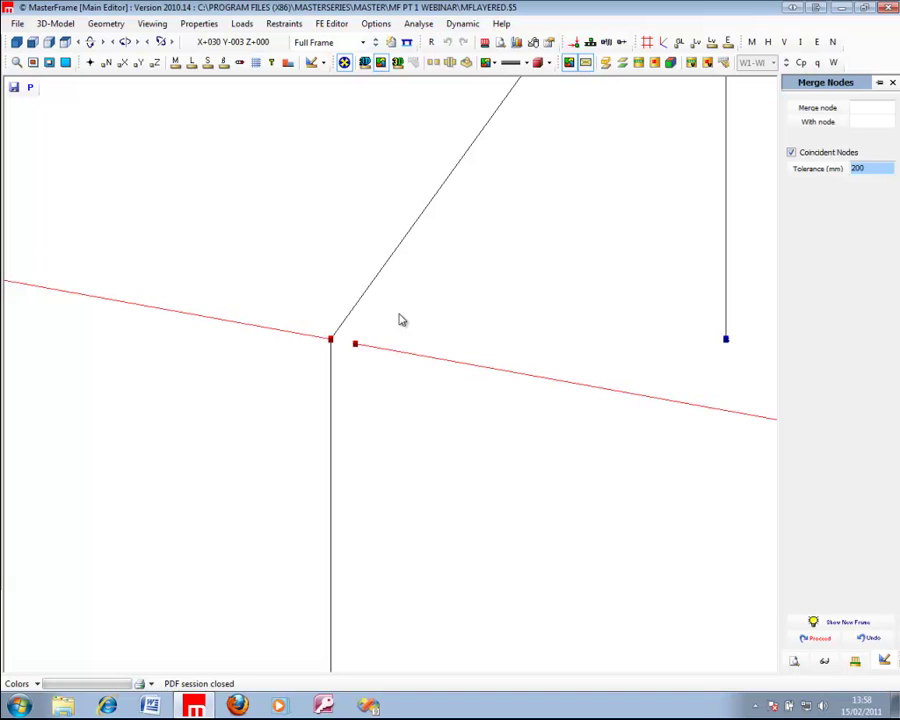
Pair node 64 with node 65 for merging, with node numbers shown
{"action": "left_click", "coordinate": [861, 106]}
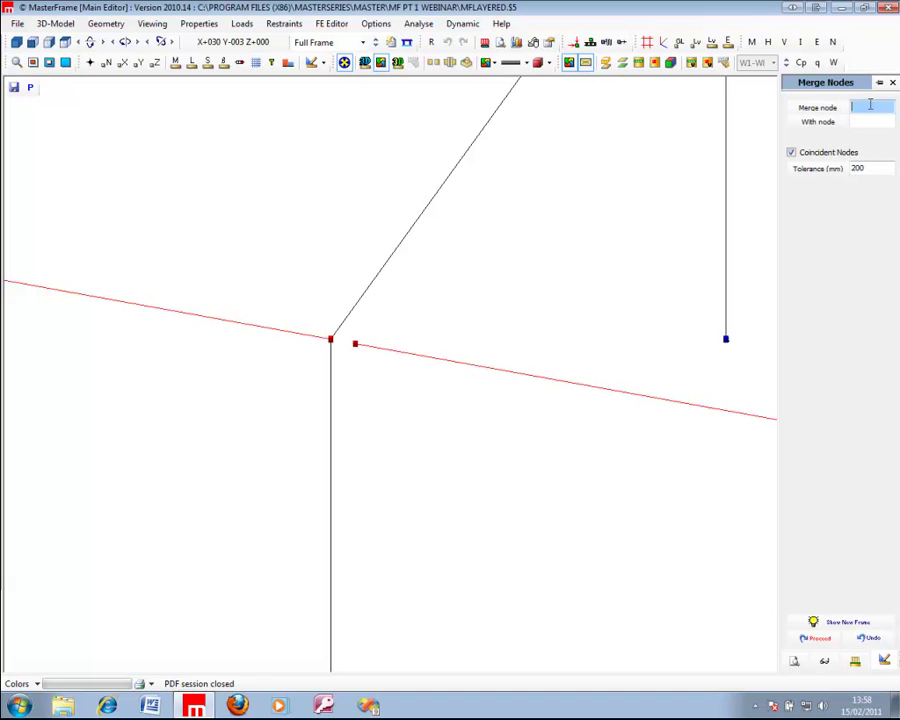
{"action": "left_click", "coordinate": [356, 346]}
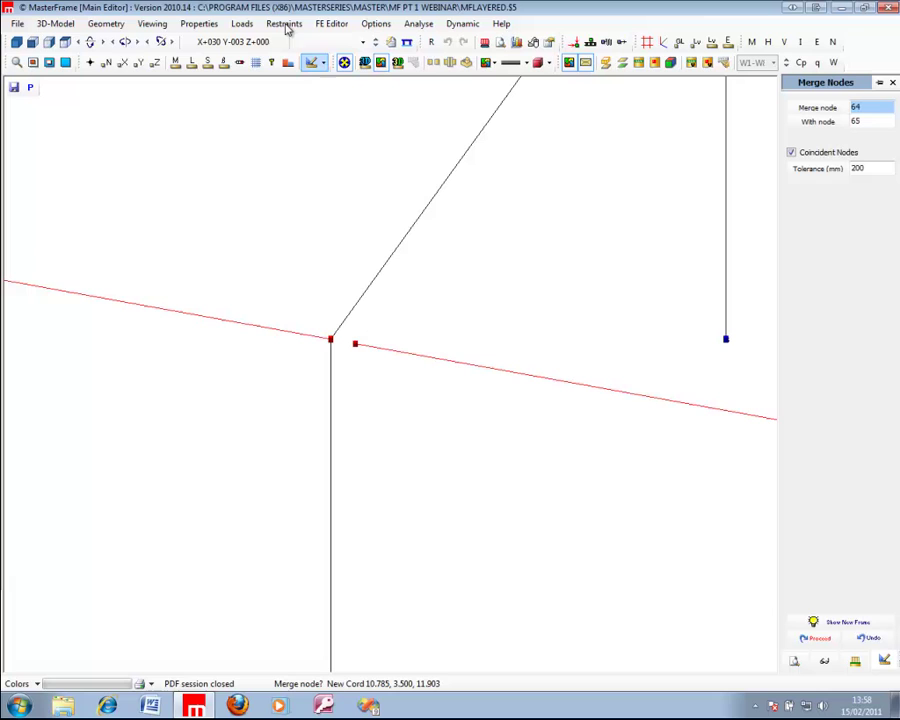
{"action": "left_click", "coordinate": [106, 62]}
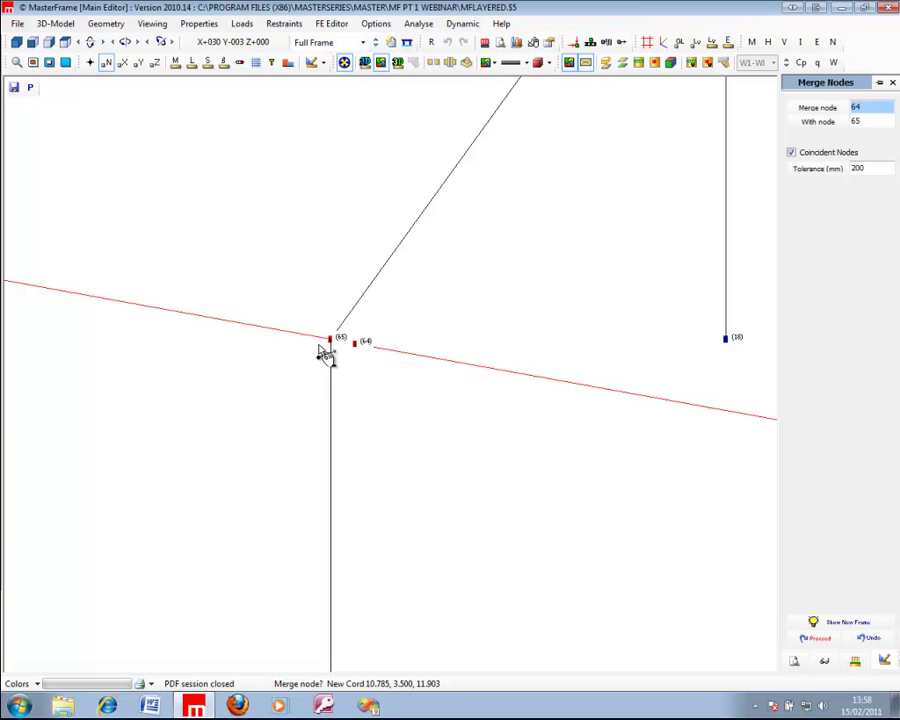
{"action": "left_click", "coordinate": [353, 346]}
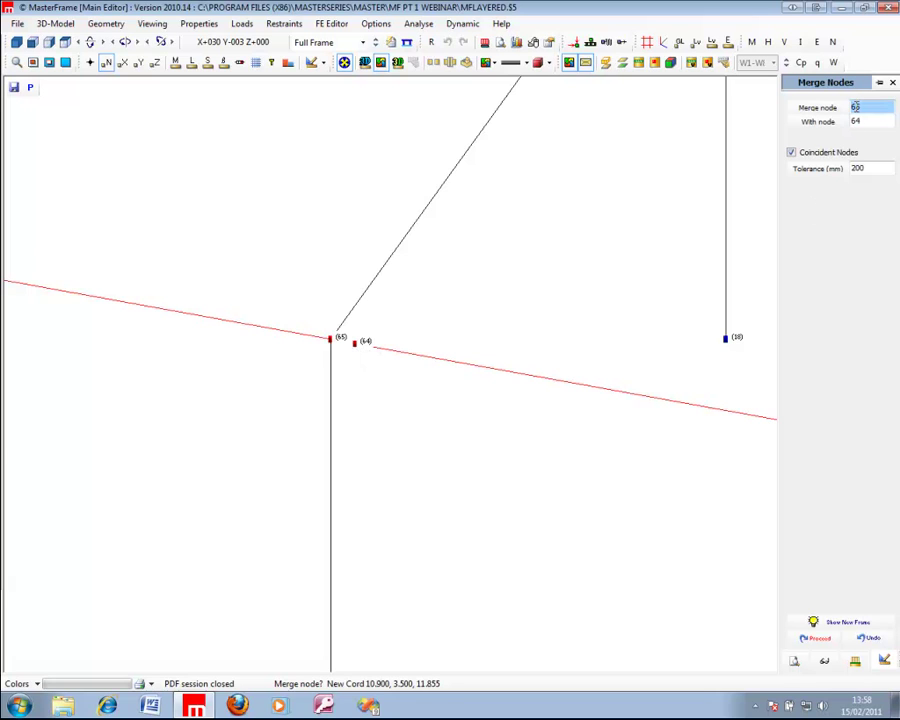
{"action": "left_click", "coordinate": [355, 346]}
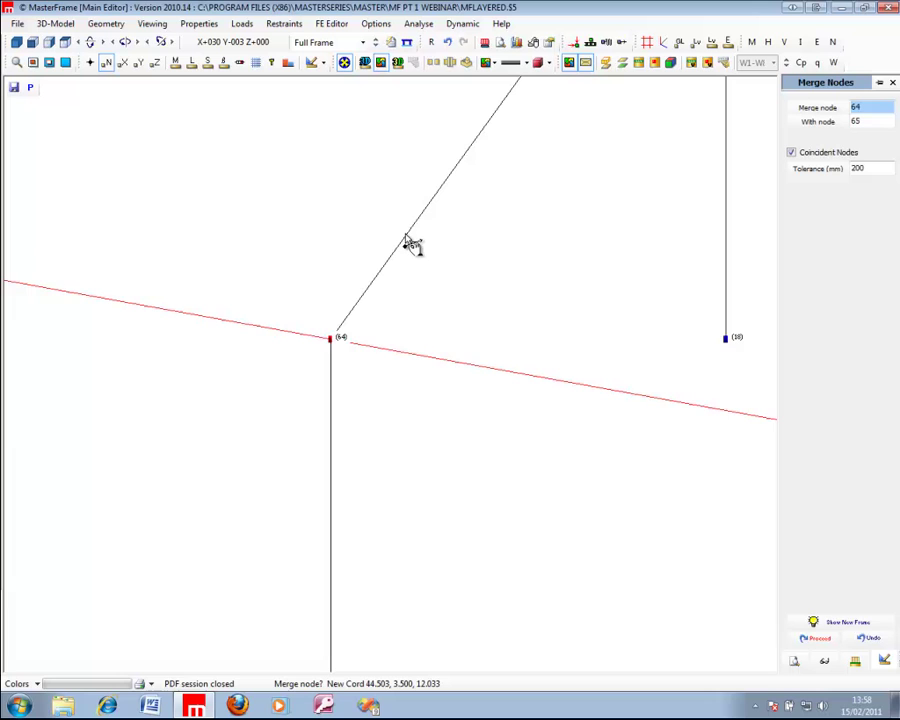
Switch to Full Frame view, hide node numbers and rotate the frame
{"action": "middle_click_drag", "start_coordinate": [400, 230], "coordinate": [257, 237]}
{"action": "scroll", "coordinate": [262, 236], "scroll_direction": "down", "scroll_amount": 4}
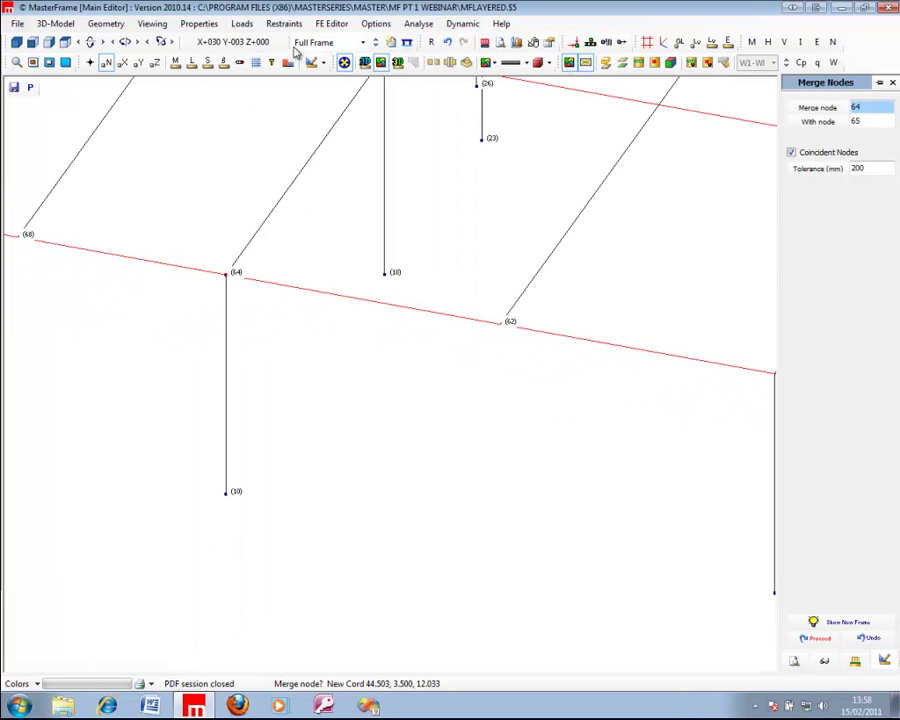
{"action": "left_click", "coordinate": [362, 42]}
{"action": "left_click", "coordinate": [310, 57]}
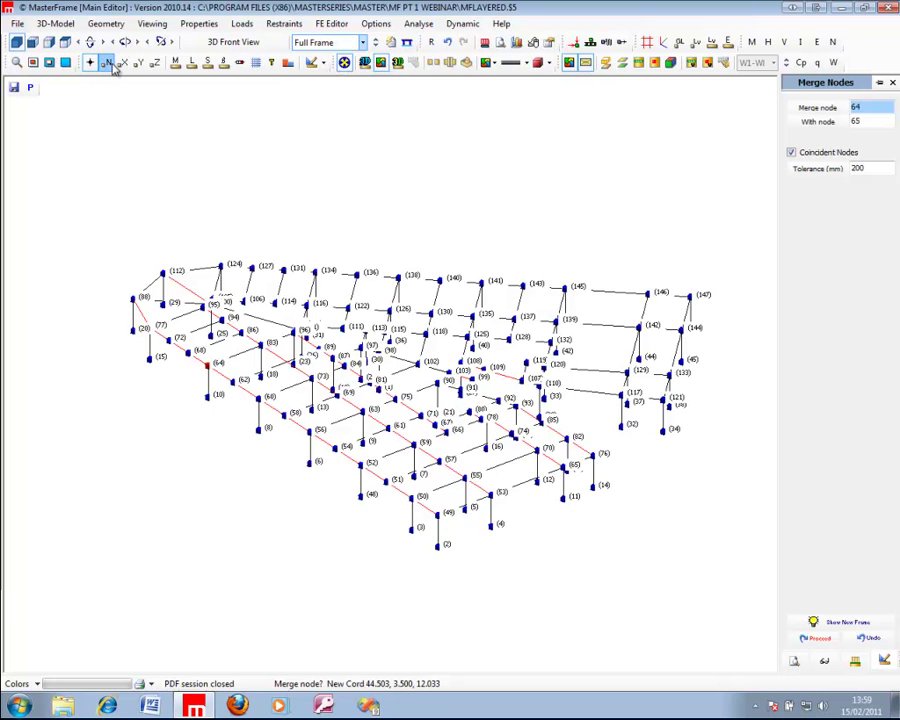
{"action": "left_click", "coordinate": [107, 62]}
{"action": "left_click_drag", "start_coordinate": [226, 265], "coordinate": [790, 376]}
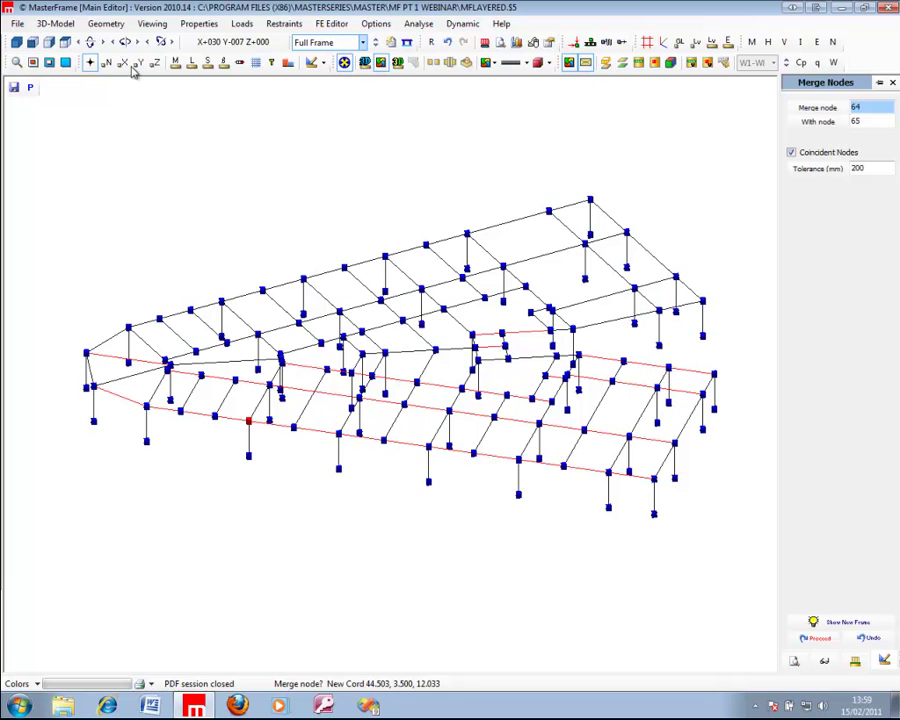
Split crossing members 103 and 26 at their intersection
{"action": "left_click", "coordinate": [105, 25]}
{"action": "mouse_move", "coordinate": [180, 39]}
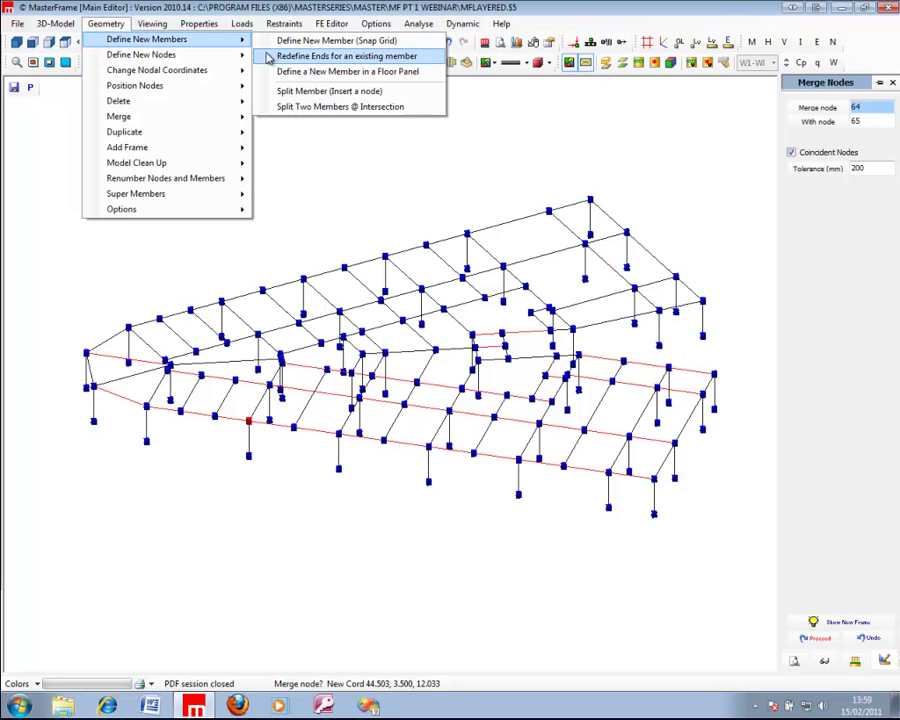
{"action": "left_click", "coordinate": [325, 107]}
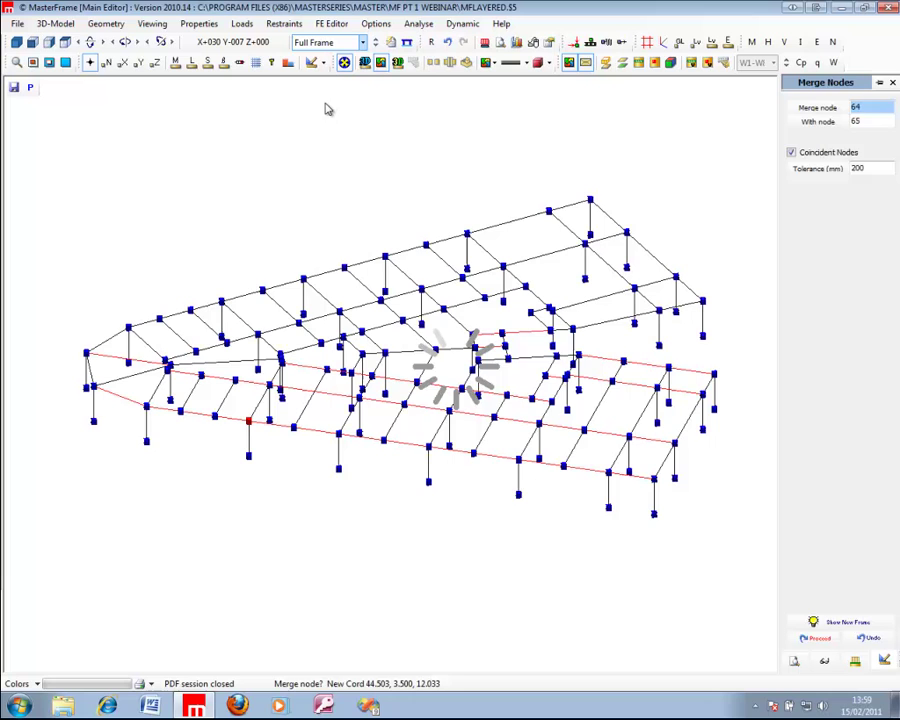
{"action": "left_click", "coordinate": [328, 402]}
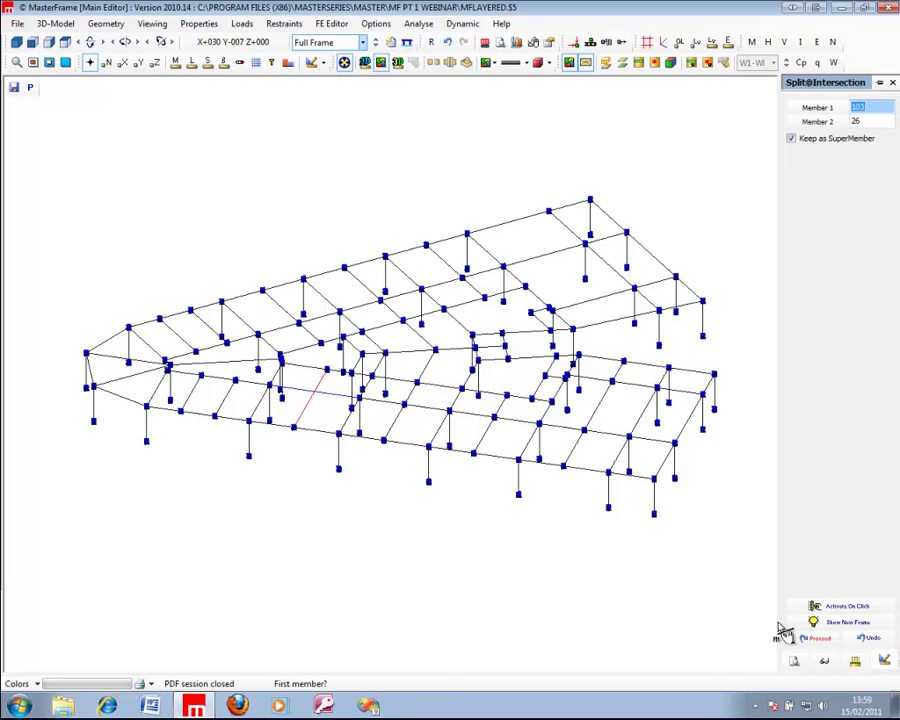
{"action": "left_click", "coordinate": [816, 642]}
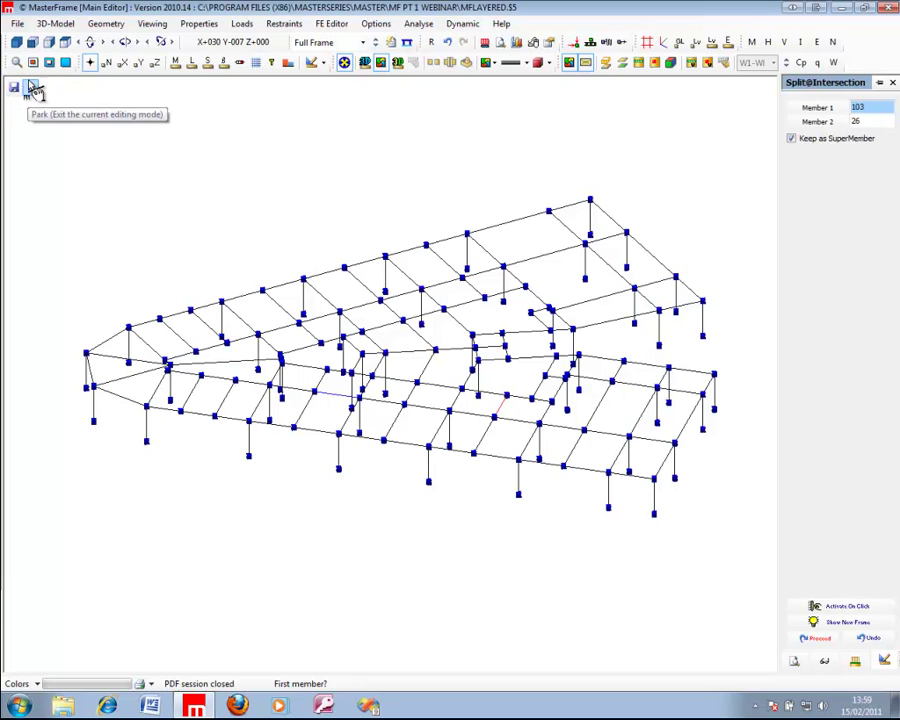
{"action": "left_click", "coordinate": [105, 23]}
Define the 40 super members and step through the front beams to member 4
{"action": "mouse_move", "coordinate": [141, 195]}
{"action": "left_click", "coordinate": [304, 199]}
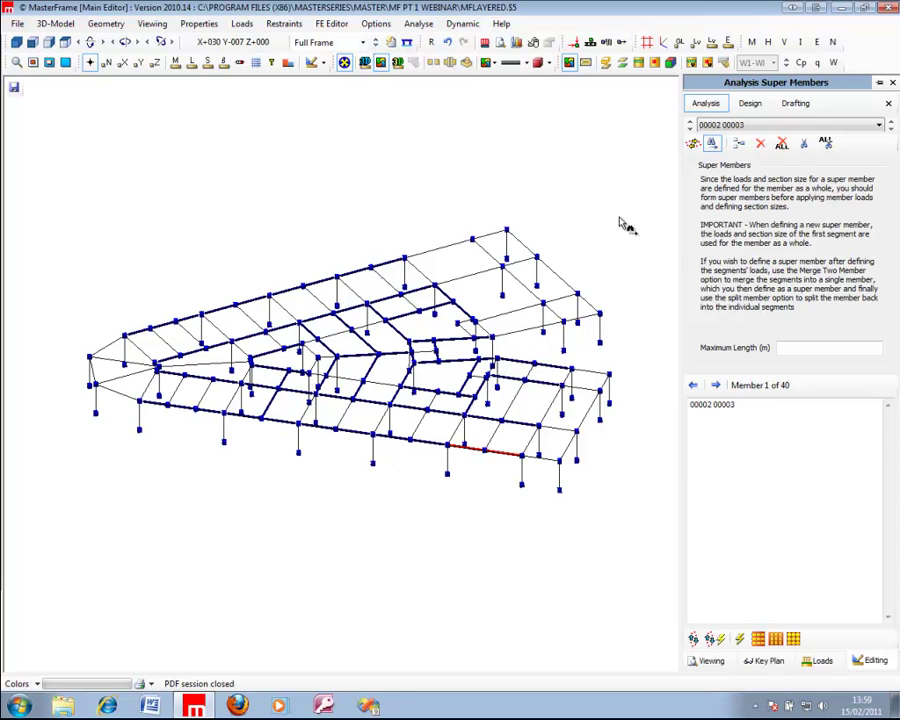
{"action": "scroll", "coordinate": [346, 427], "scroll_direction": "up", "scroll_amount": 5}
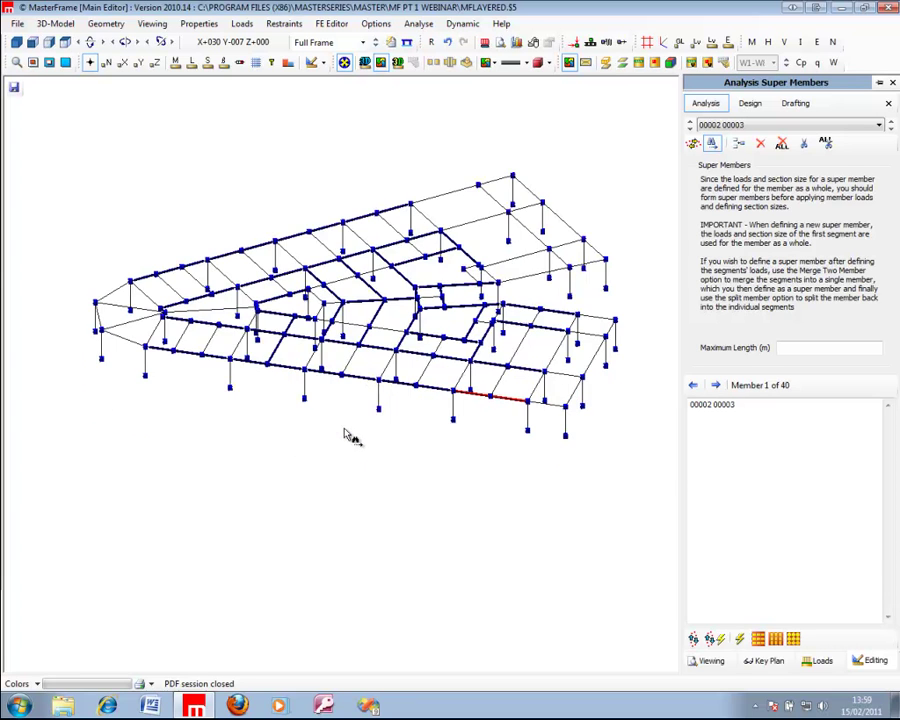
{"action": "left_click", "coordinate": [376, 387]}
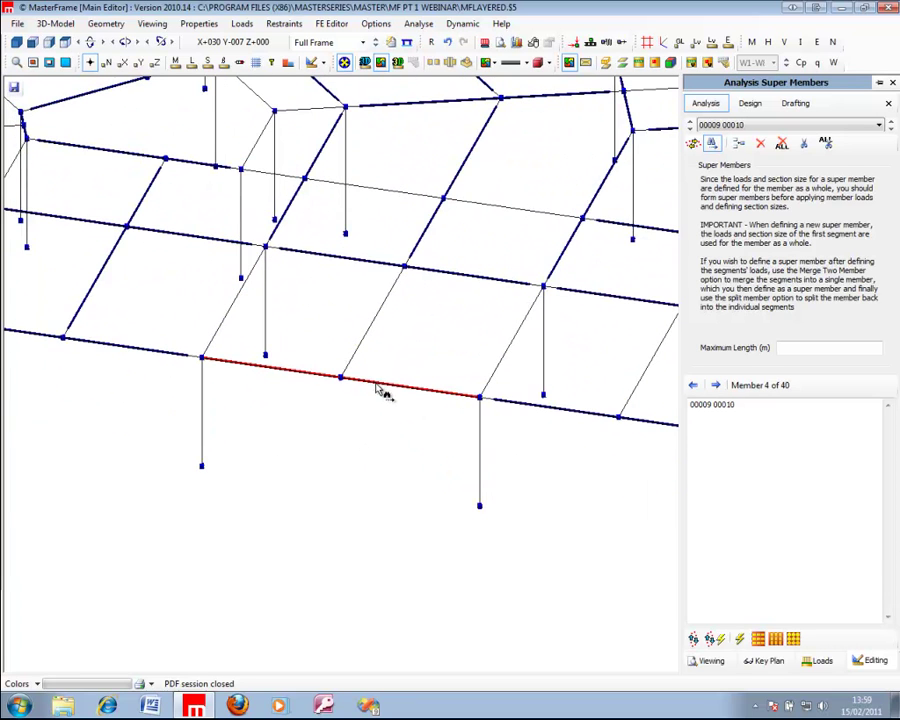
{"action": "left_click", "coordinate": [156, 352]}
{"action": "left_click", "coordinate": [286, 371]}
{"action": "scroll", "coordinate": [304, 360], "scroll_direction": "down", "scroll_amount": 2}
{"action": "scroll", "coordinate": [315, 359], "scroll_direction": "down", "scroll_amount": 1}
{"action": "scroll", "coordinate": [316, 360], "scroll_direction": "down", "scroll_amount": 5}
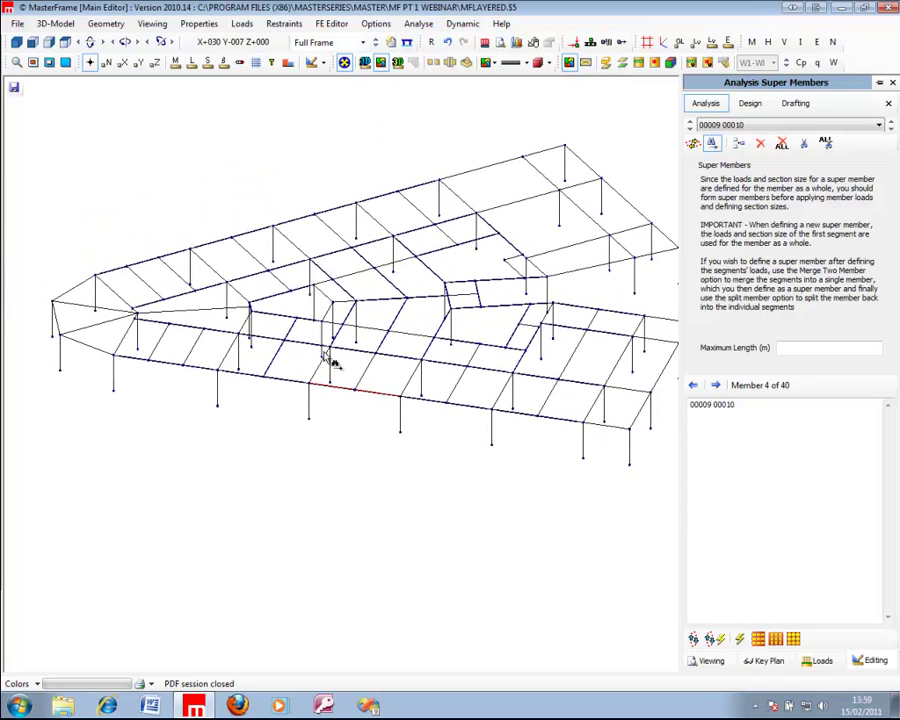
{"action": "left_click", "coordinate": [100, 24]}
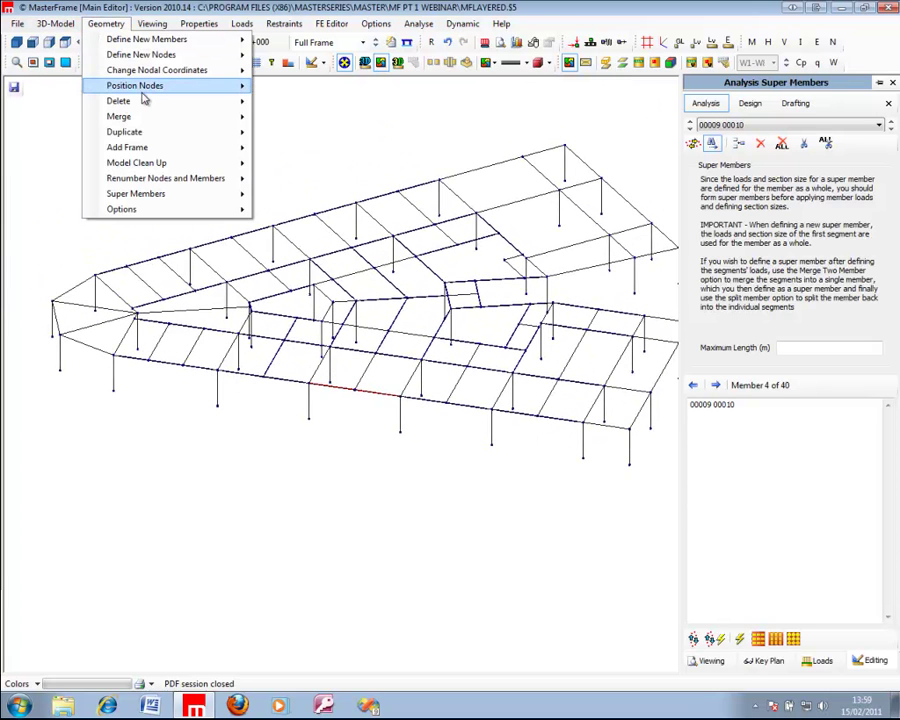
Shift nodes 8 and 60 by -2 m in Z and preview the new frame
{"action": "mouse_move", "coordinate": [156, 71]}
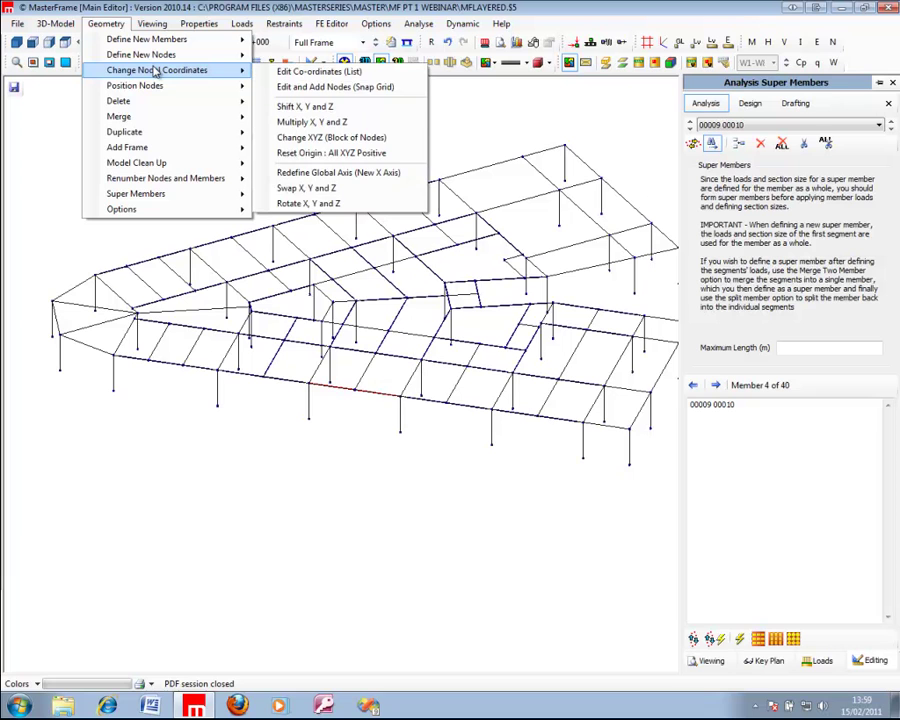
{"action": "left_click", "coordinate": [296, 108]}
{"action": "left_click", "coordinate": [341, 397]}
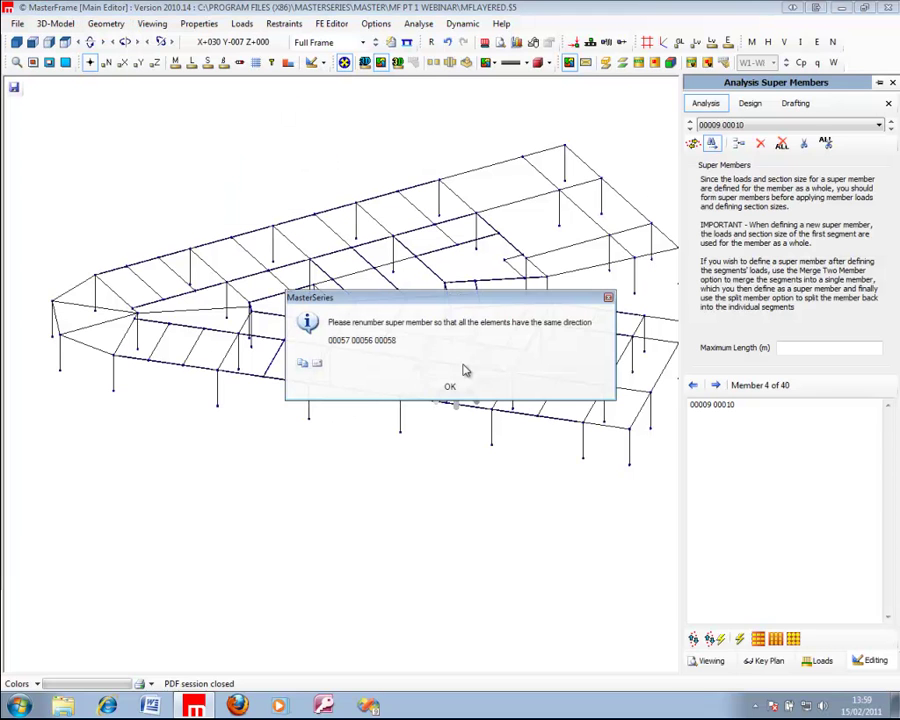
{"action": "left_click", "coordinate": [451, 388]}
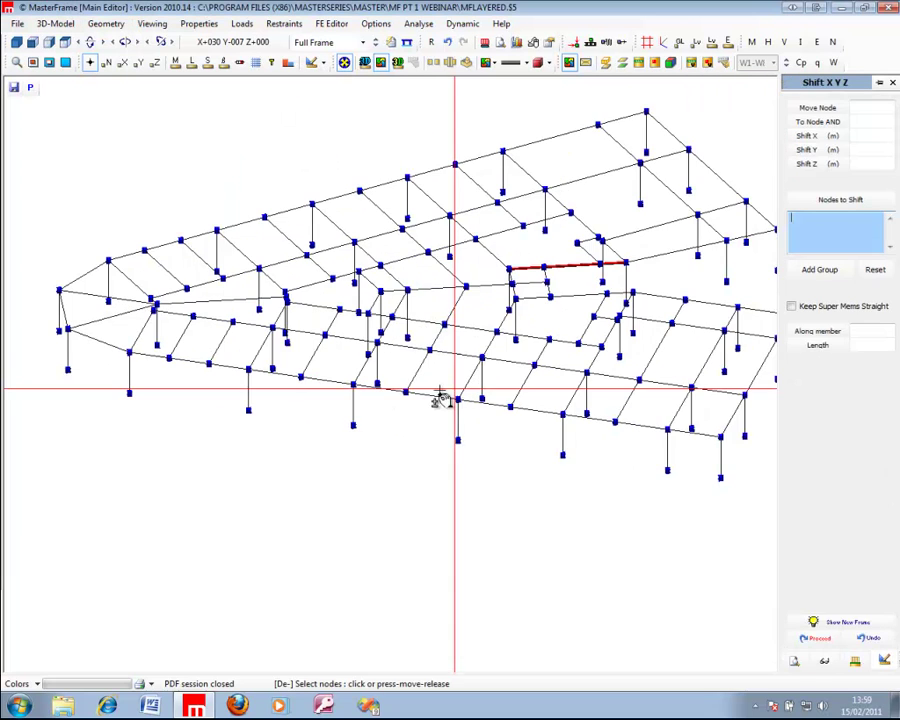
{"action": "left_click", "coordinate": [352, 387]}
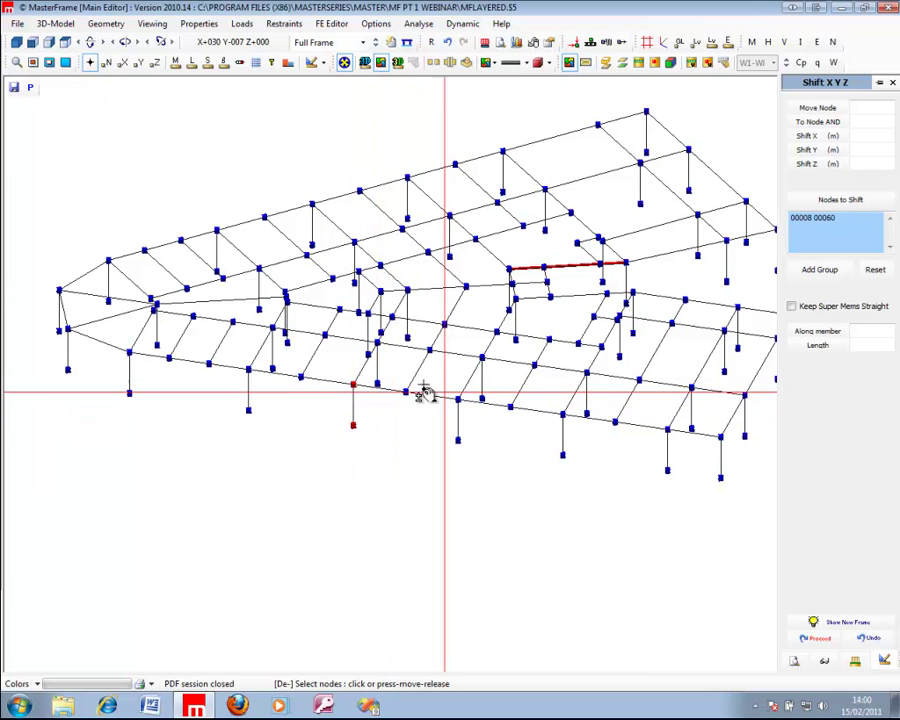
{"action": "left_click", "coordinate": [829, 165]}
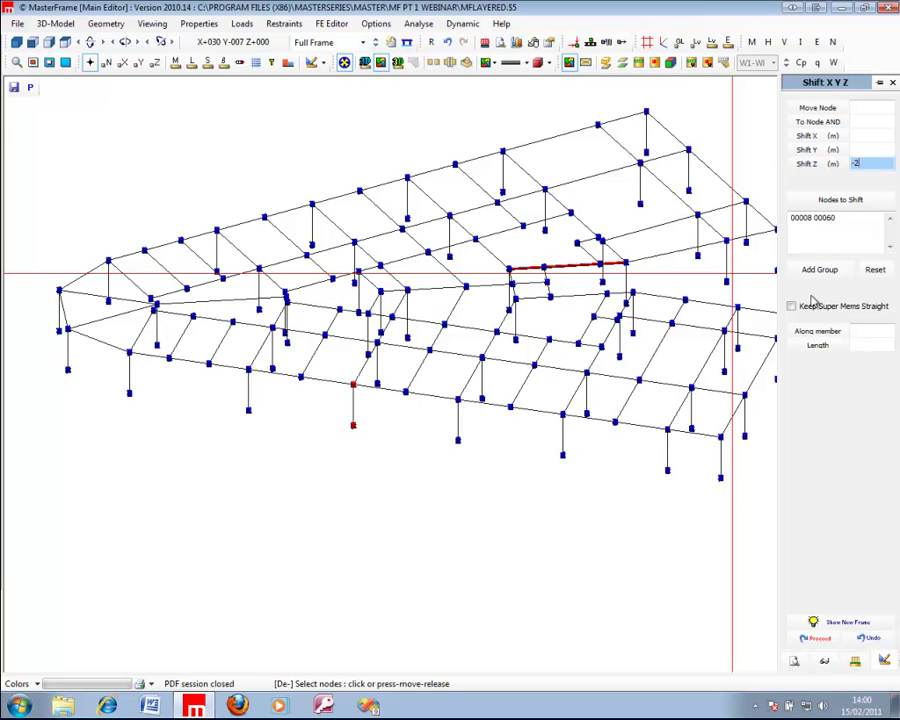
{"action": "left_click", "coordinate": [818, 622]}
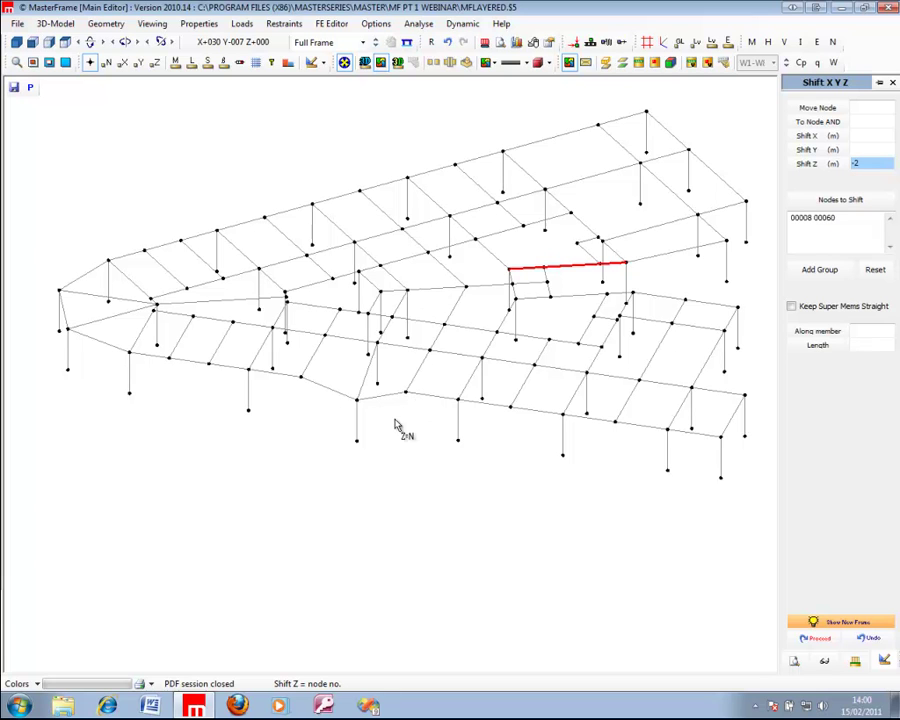
Re-show the -2 m Z shift with Keep Super Mems Straight ticked, checking plan then 3-D front view
{"action": "left_click", "coordinate": [792, 307]}
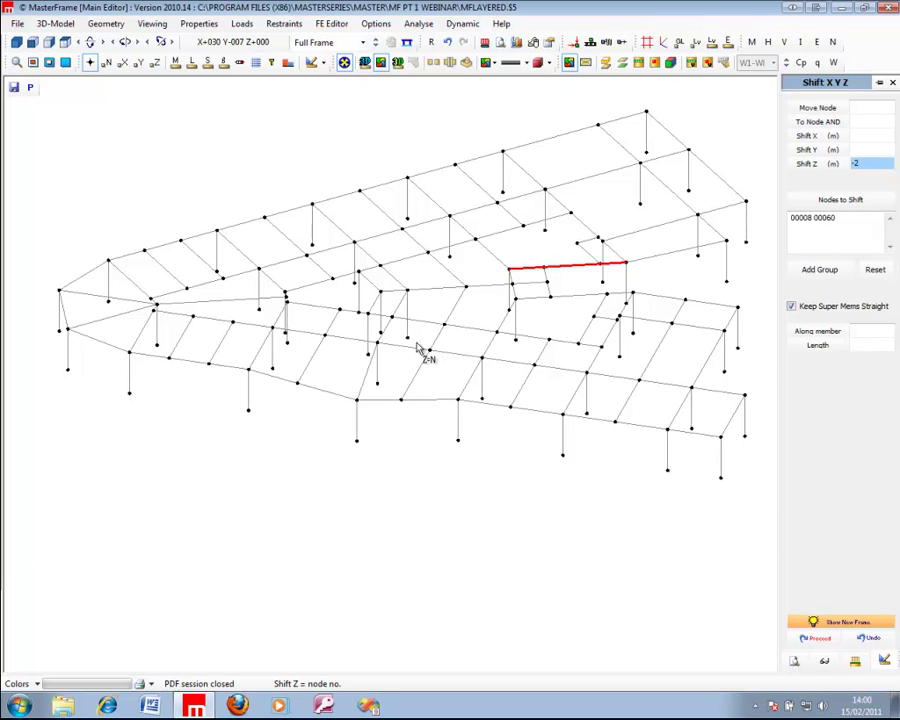
{"action": "left_click", "coordinate": [65, 41]}
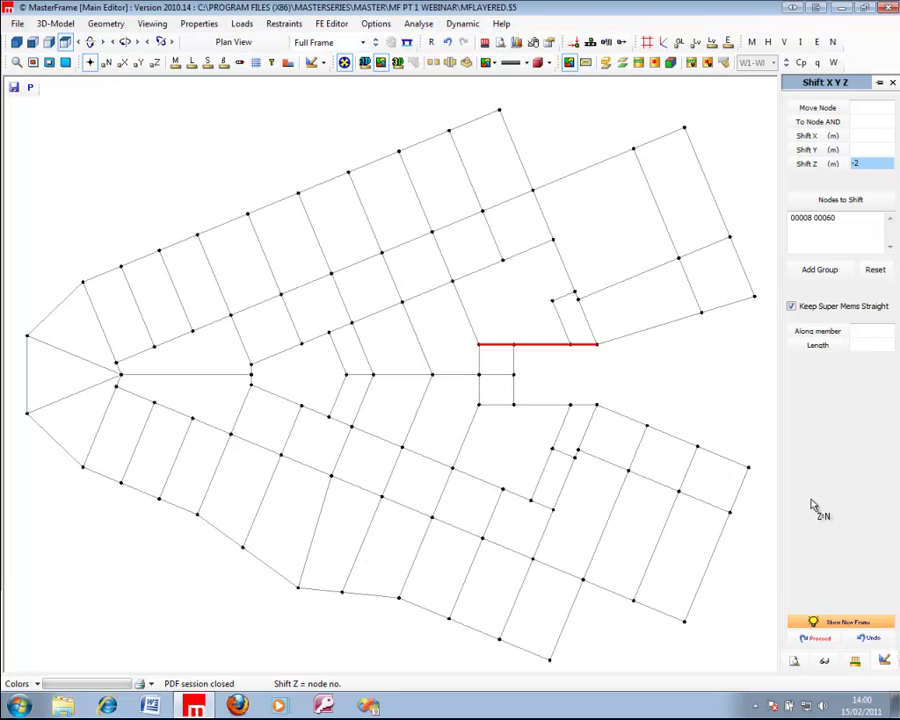
{"action": "left_click", "coordinate": [856, 622]}
{"action": "left_click", "coordinate": [856, 623]}
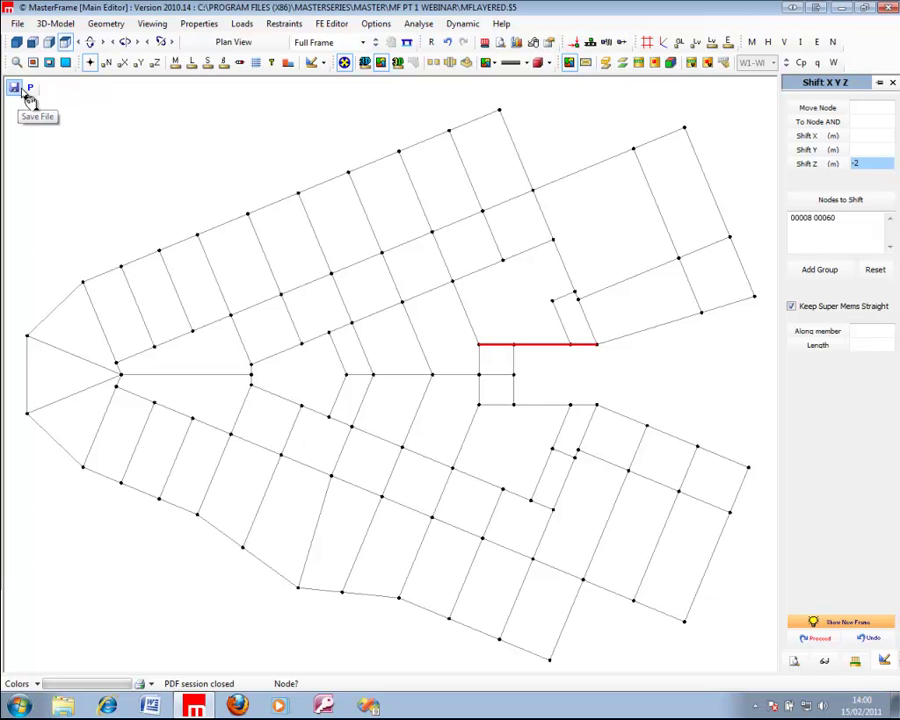
{"action": "left_click", "coordinate": [17, 42]}
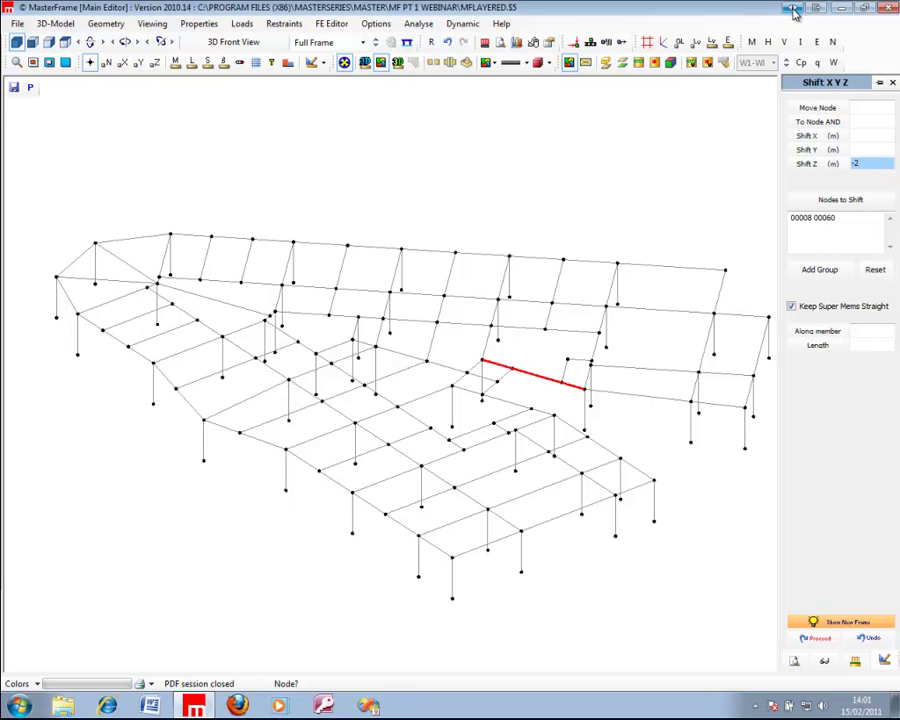
Close the frame editor, saving the frame file, and close the MasterFrame main menu
{"action": "left_click", "coordinate": [891, 9]}
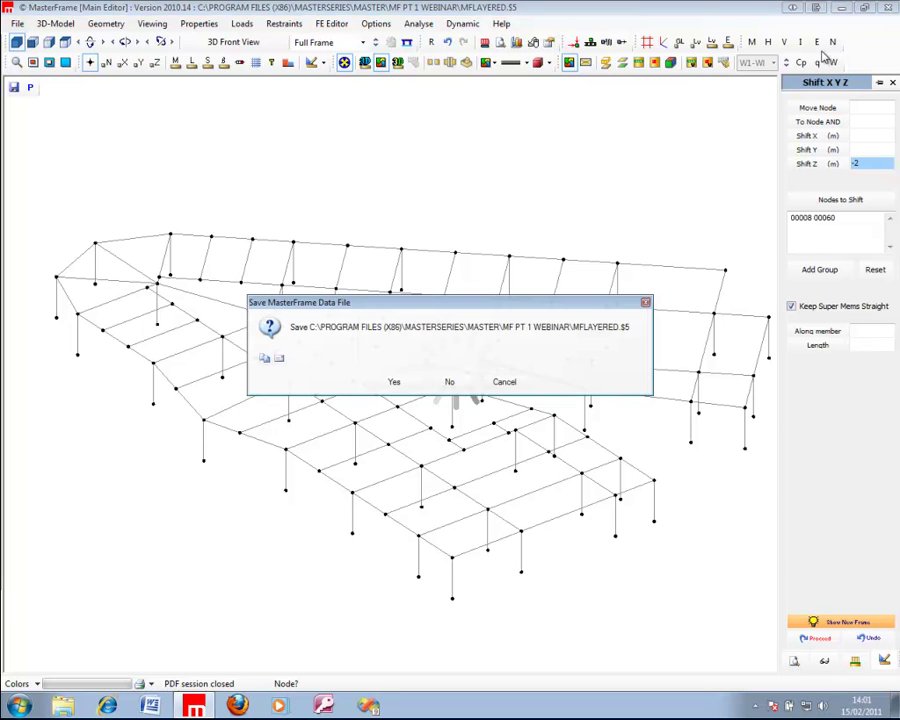
{"action": "left_click", "coordinate": [450, 380]}
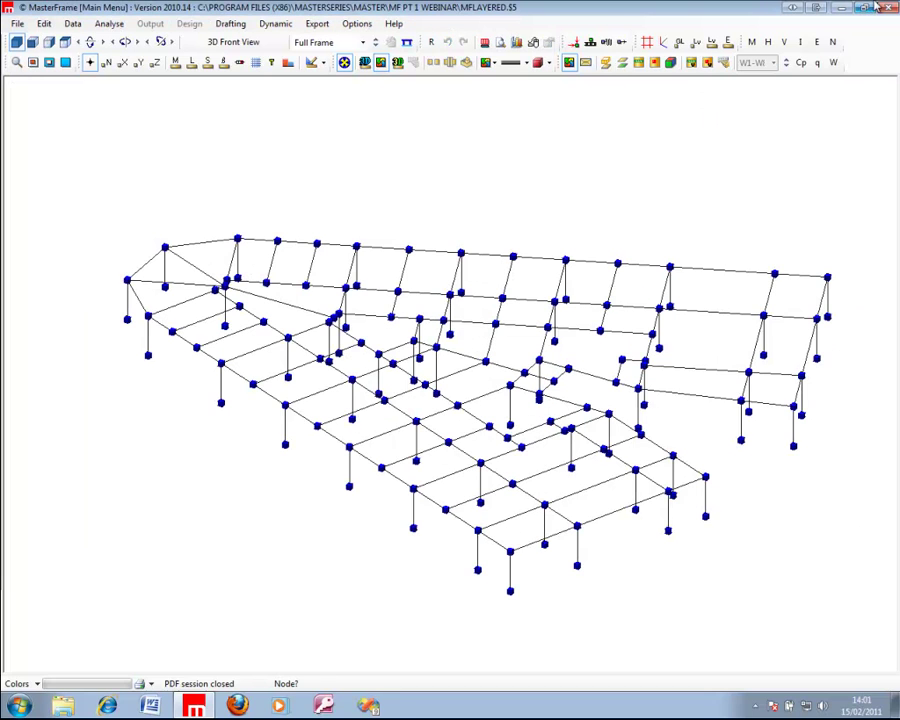
{"action": "left_click", "coordinate": [891, 8]}
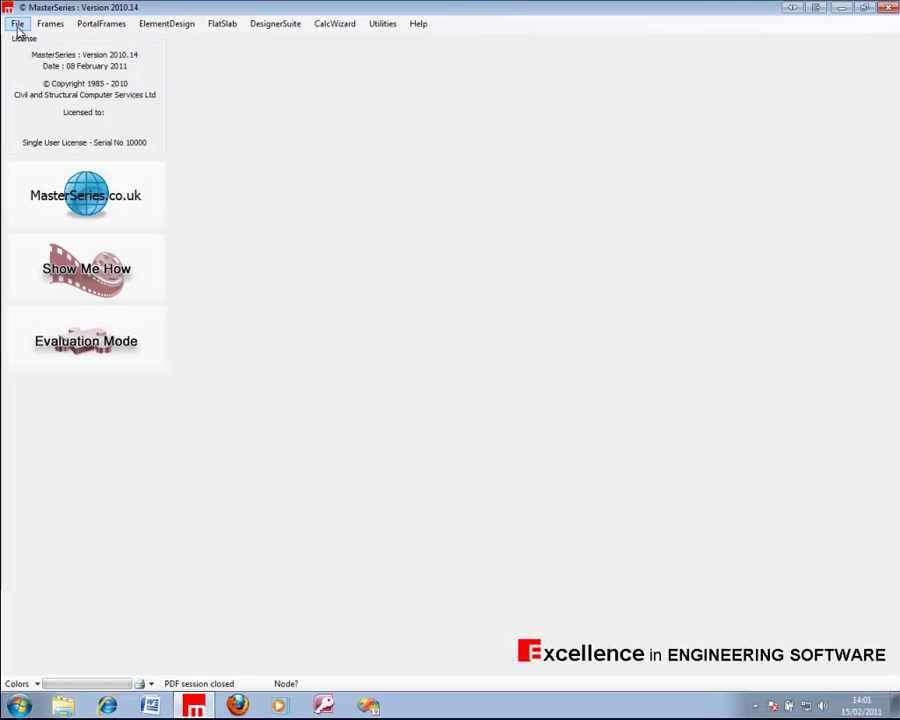
In Show Me How, expand Web Videos > Webinars and select MF-PT1.html
{"action": "left_click", "coordinate": [72, 275]}
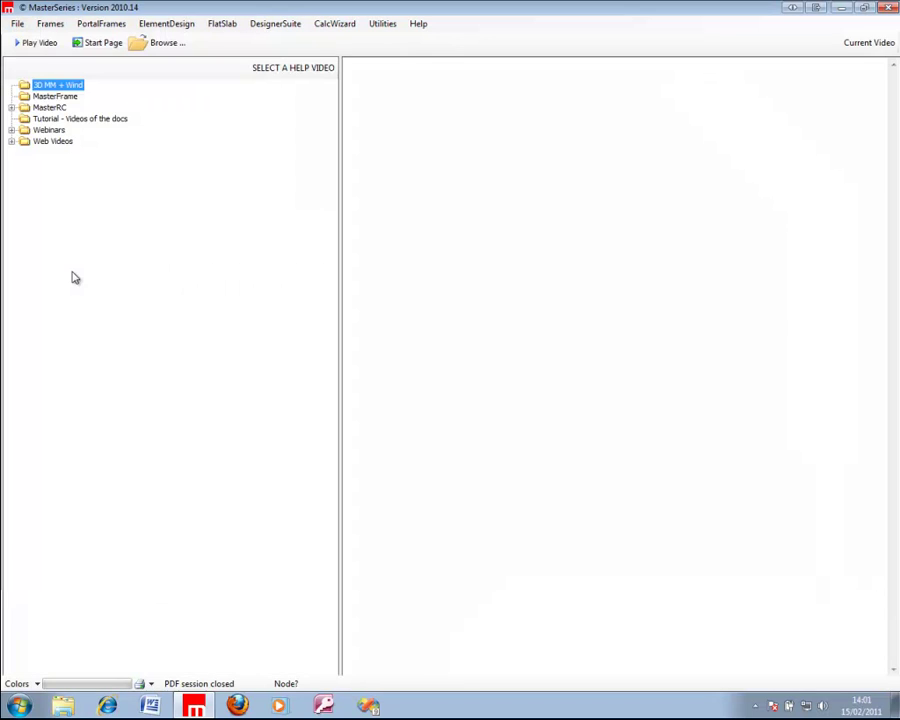
{"action": "left_click", "coordinate": [12, 142]}
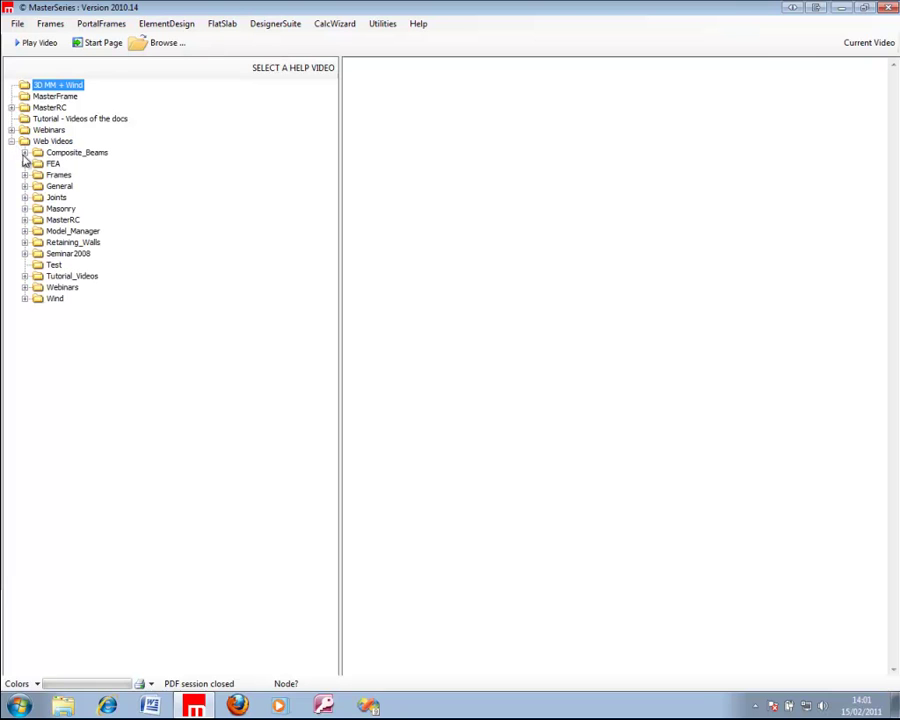
{"action": "left_click", "coordinate": [25, 288]}
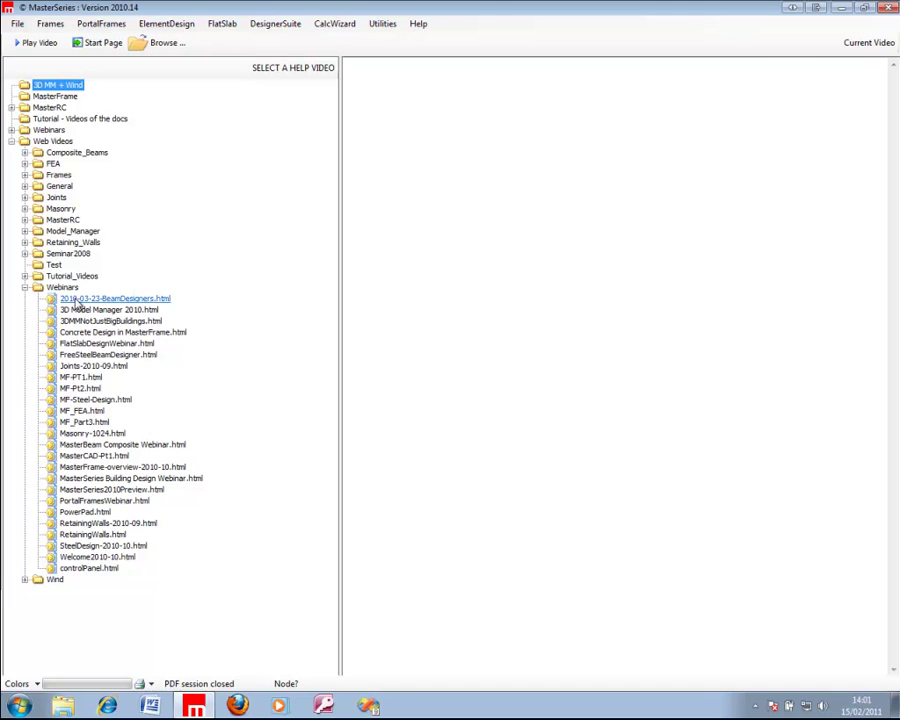
{"action": "left_click", "coordinate": [78, 379]}
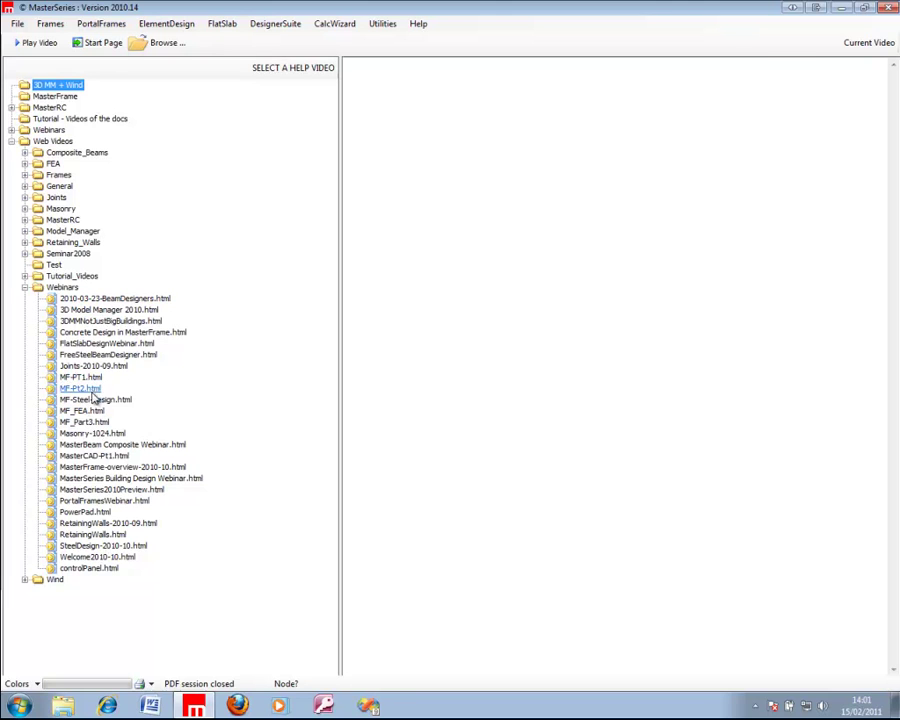